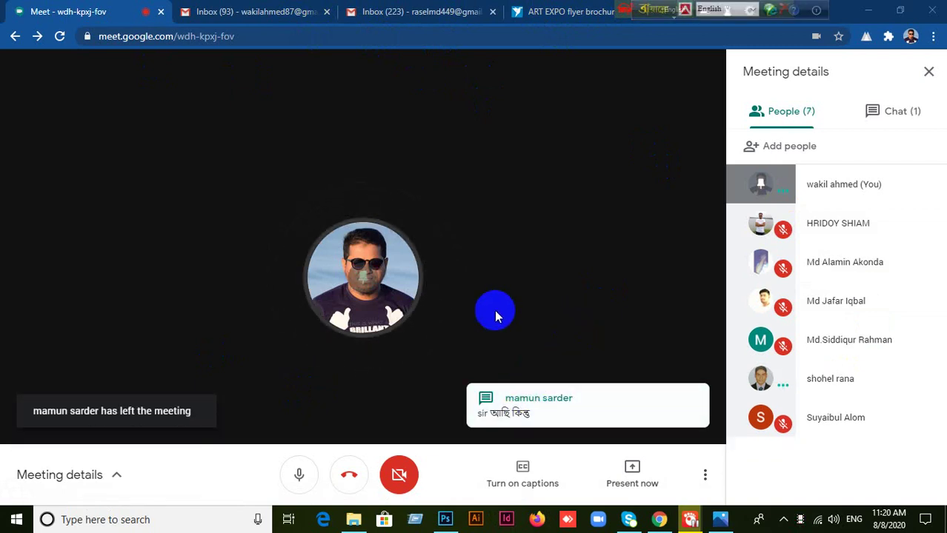
Present the entire screen to the meeting, hide the sharing notice and close the meeting details.
click(624, 471)
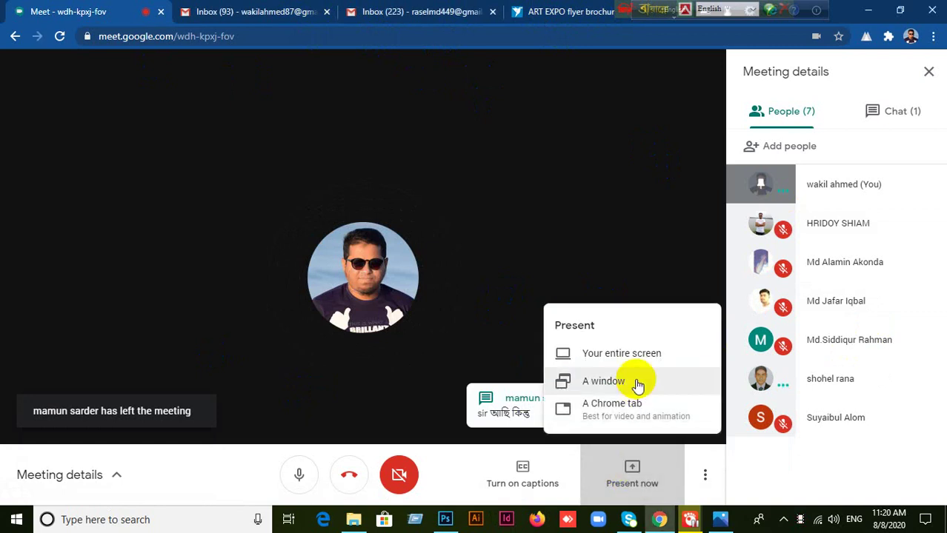
click(626, 355)
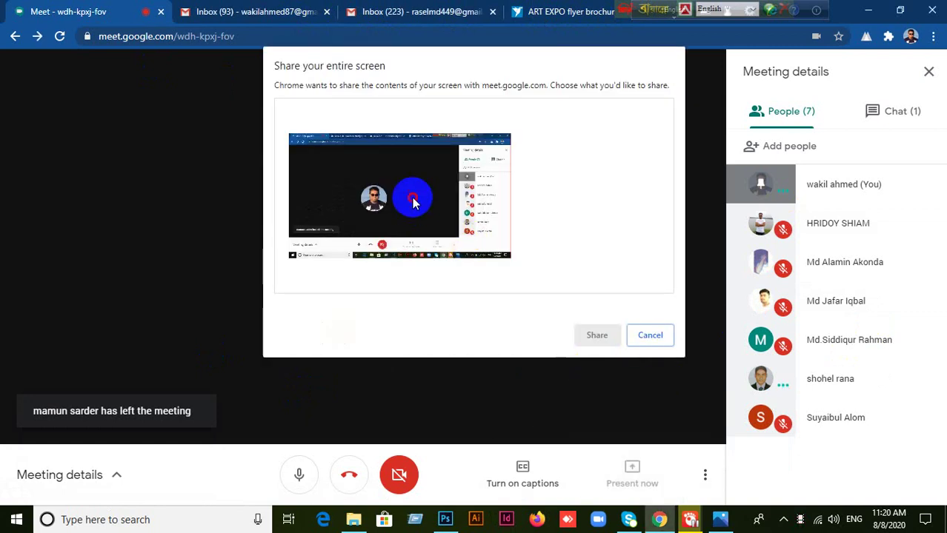
click(596, 335)
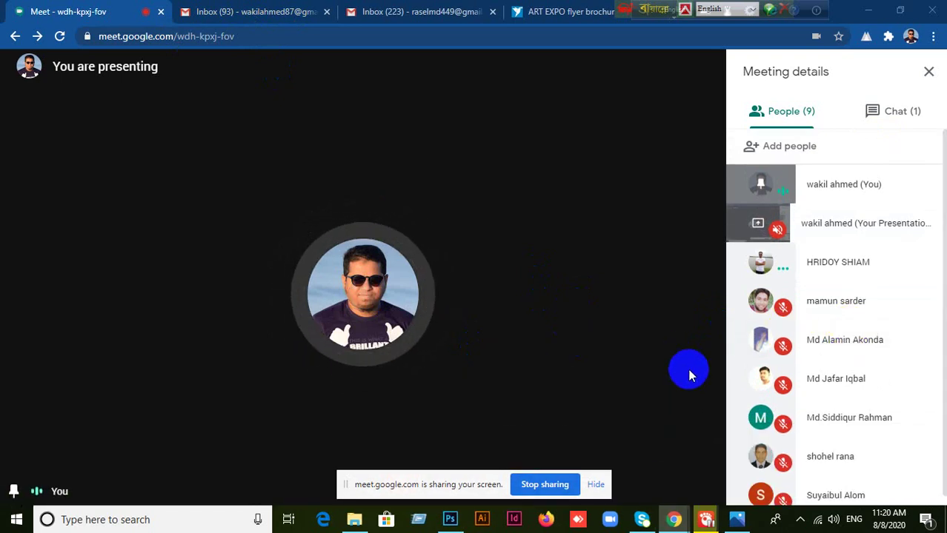
click(596, 485)
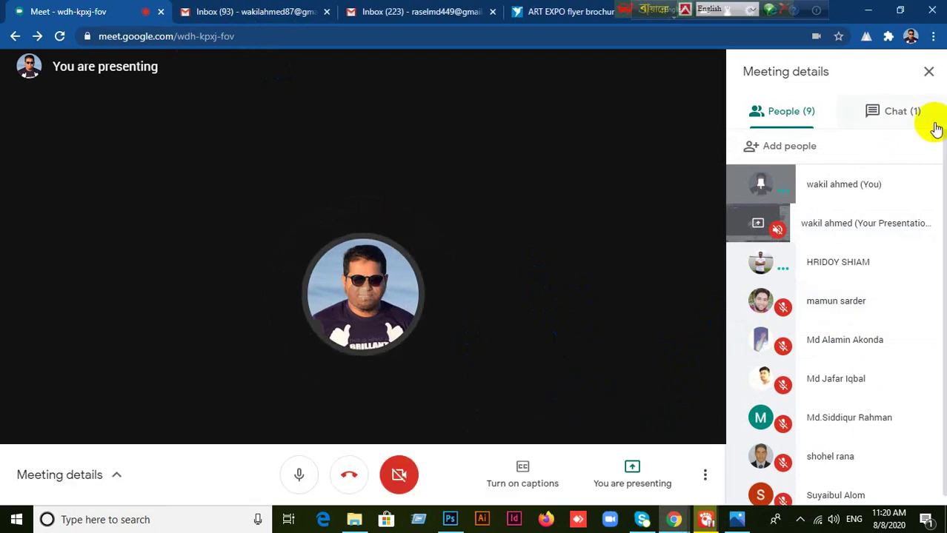
click(928, 71)
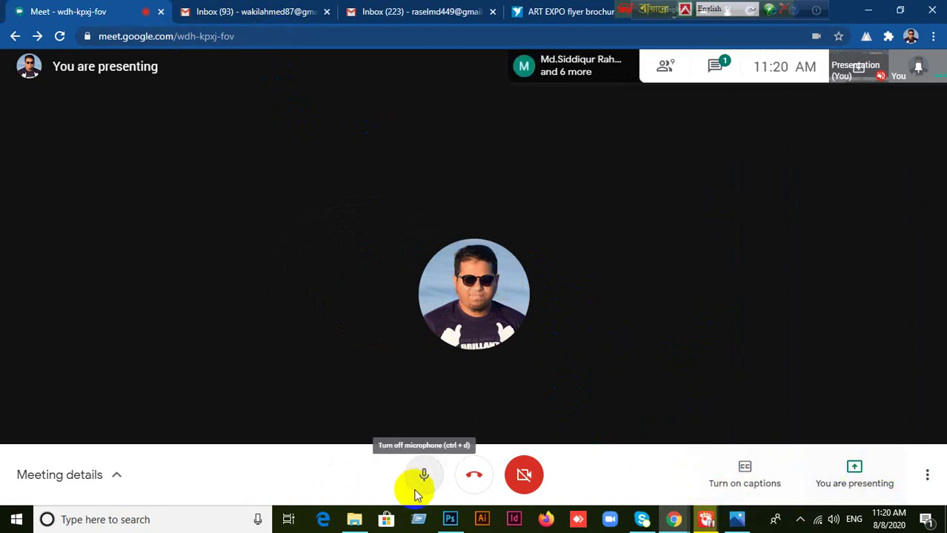
Switch to Photoshop, create a blank white 1368 × 768 pixel RGB document at 72 pixels/inch and activate the Move tool.
click(448, 521)
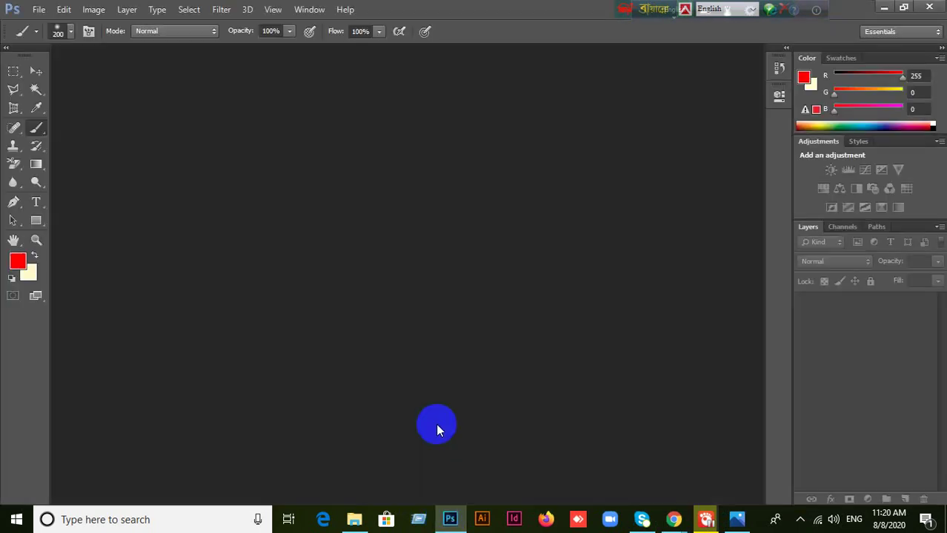
click(36, 10)
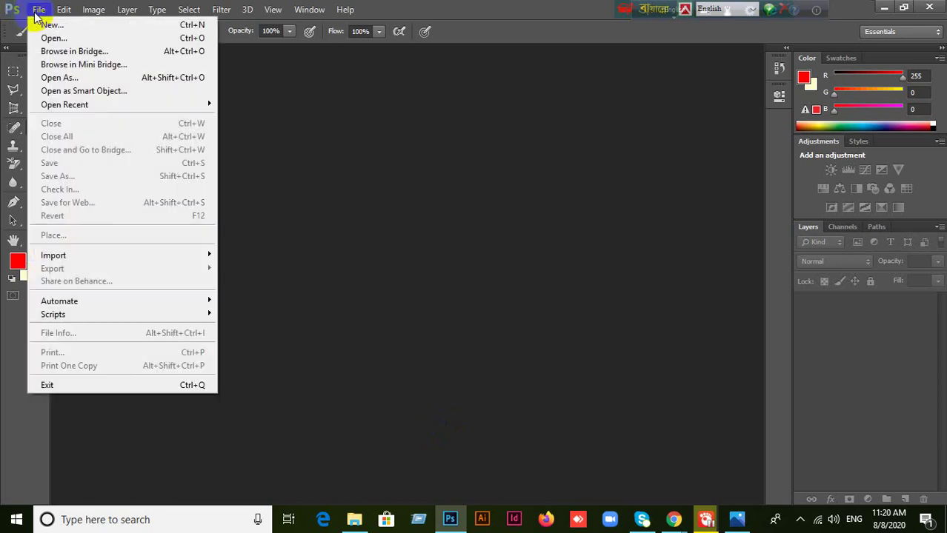
click(428, 257)
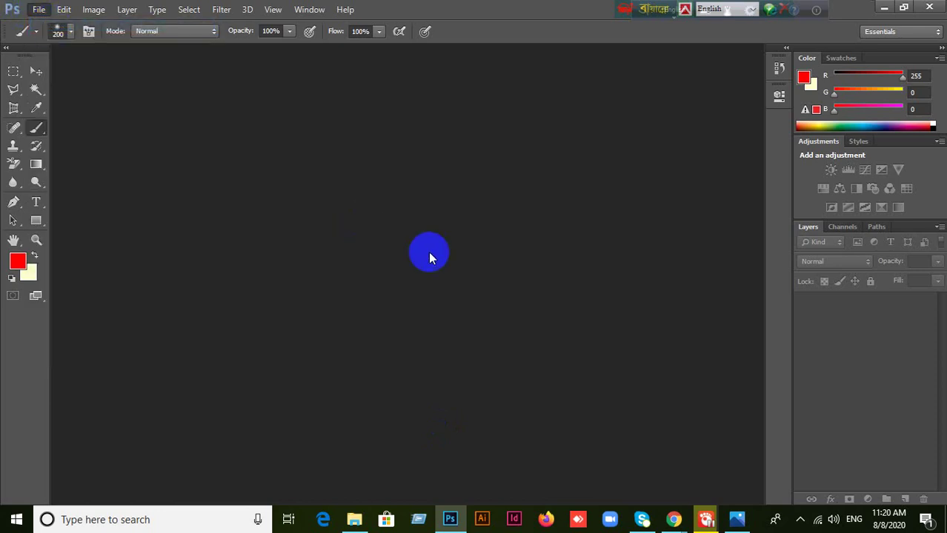
key(ctrl+n)
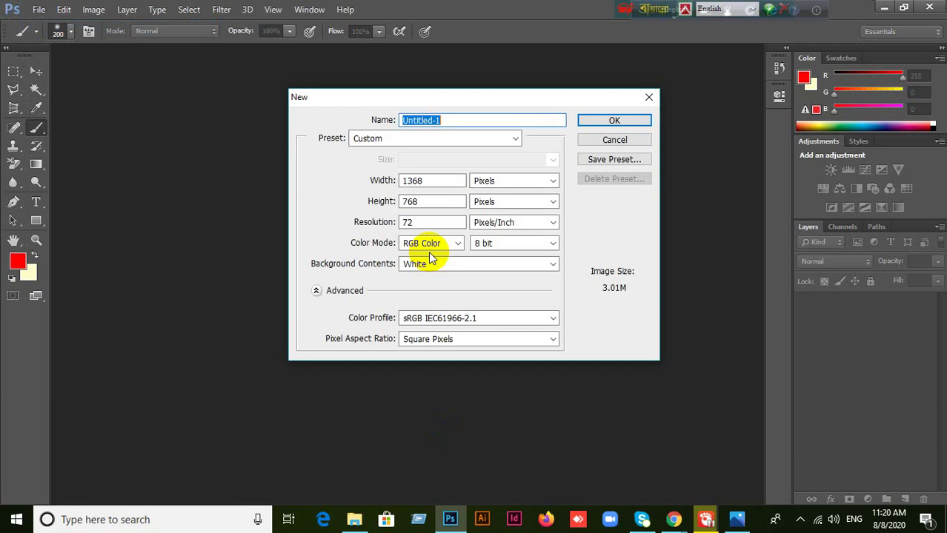
click(612, 121)
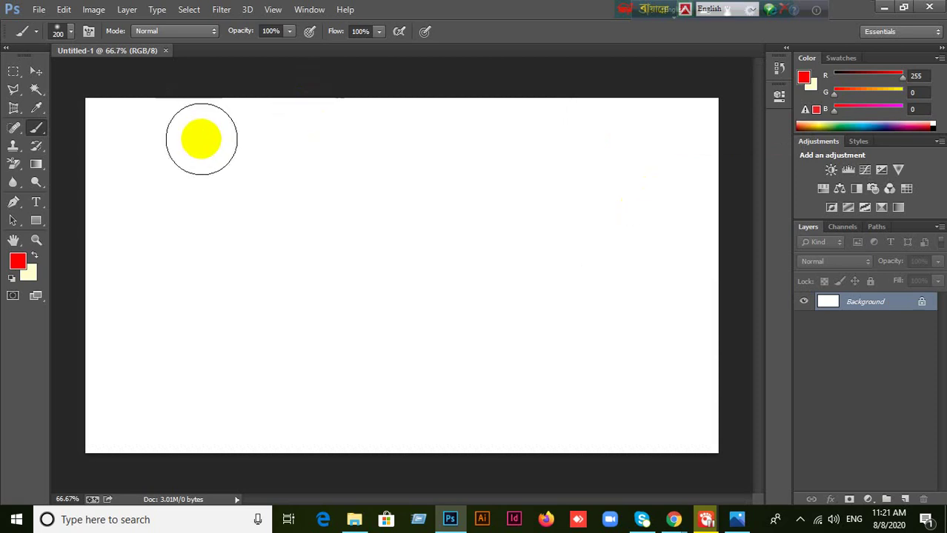
click(35, 73)
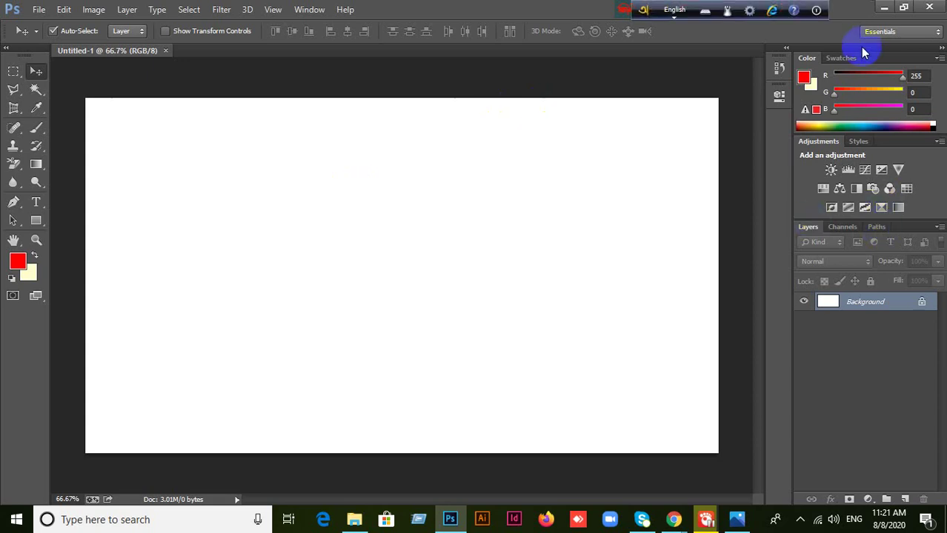
Open the acne image in Photoshop from the Sample Image folder inside the desktop folder Project For Student.
click(884, 7)
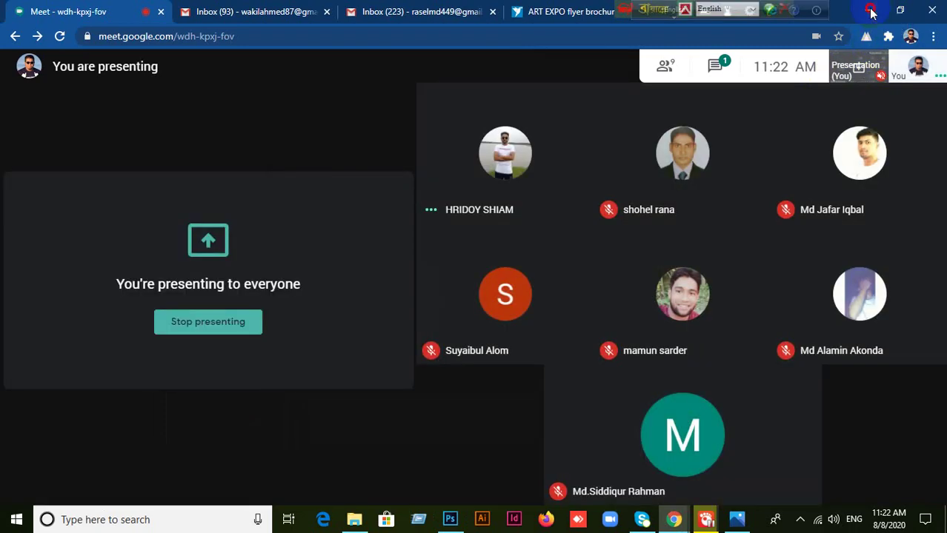
click(871, 10)
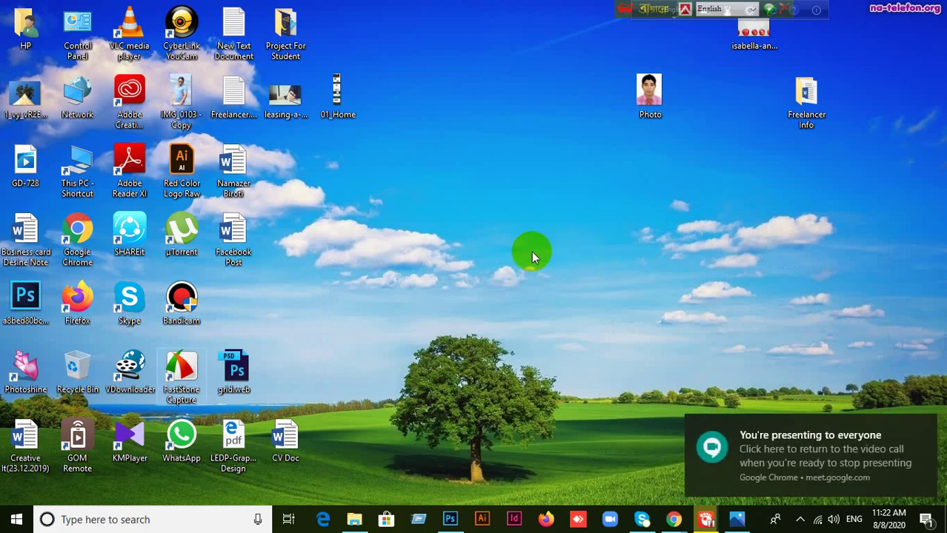
double_click(280, 43)
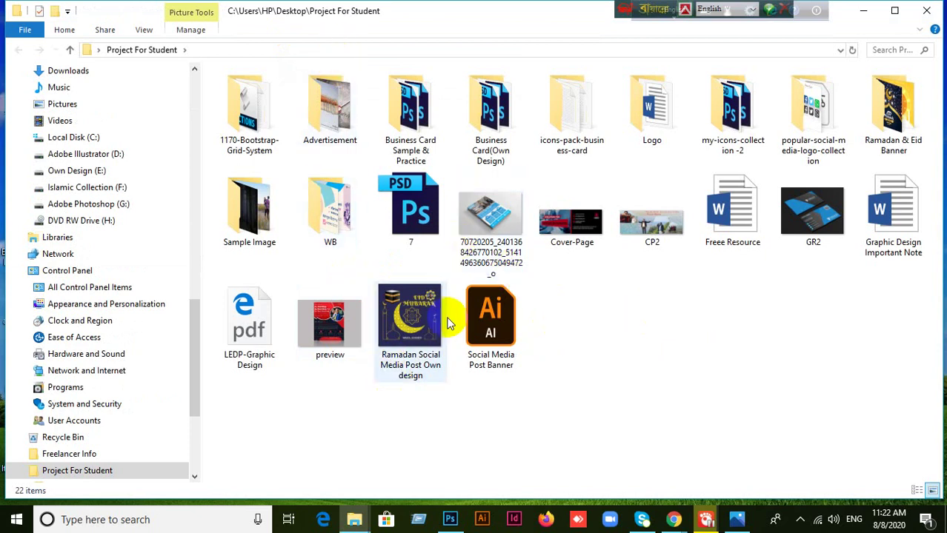
double_click(268, 222)
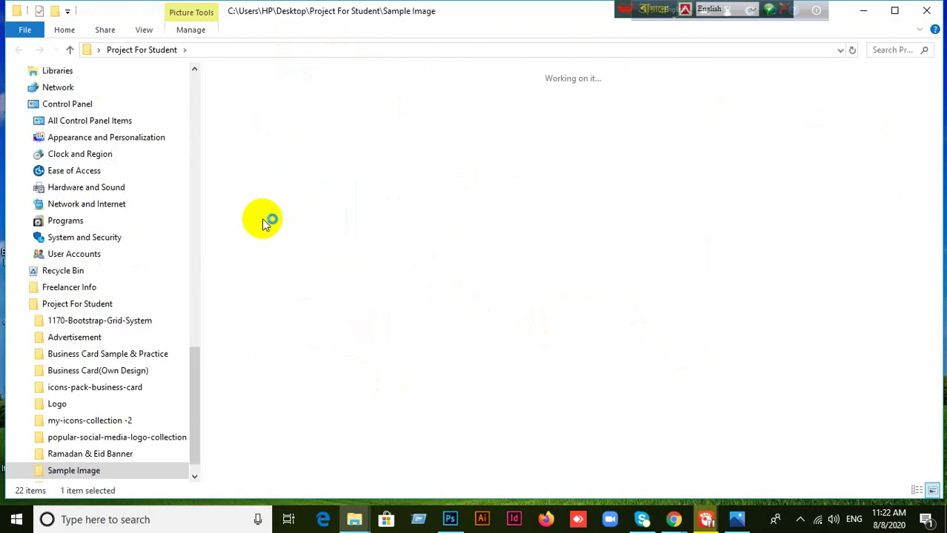
scroll(508, 290, down, 2)
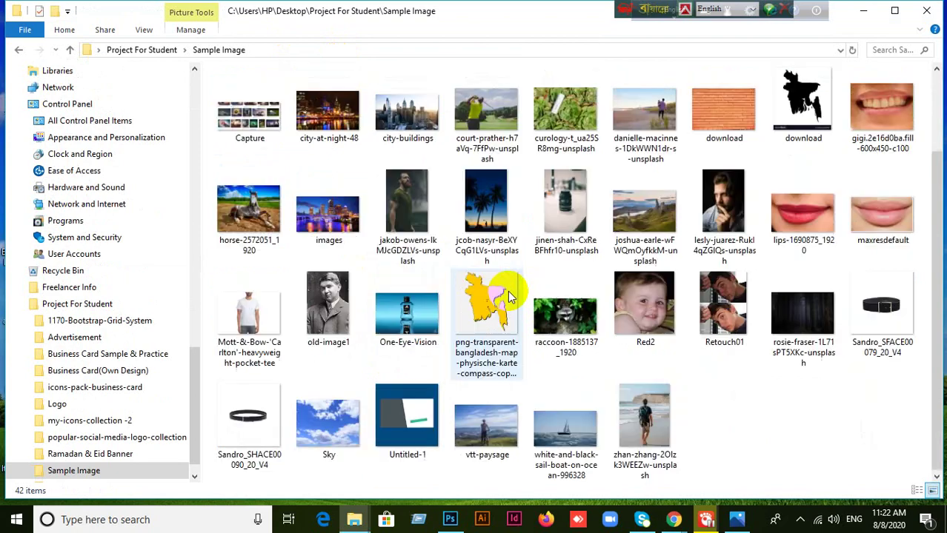
scroll(507, 291, up, 2)
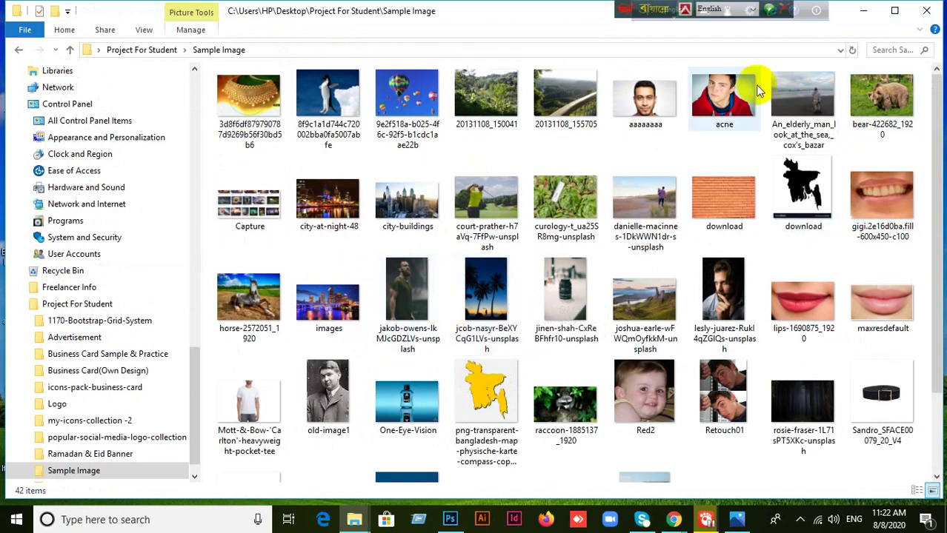
drag(757, 90, 483, 2)
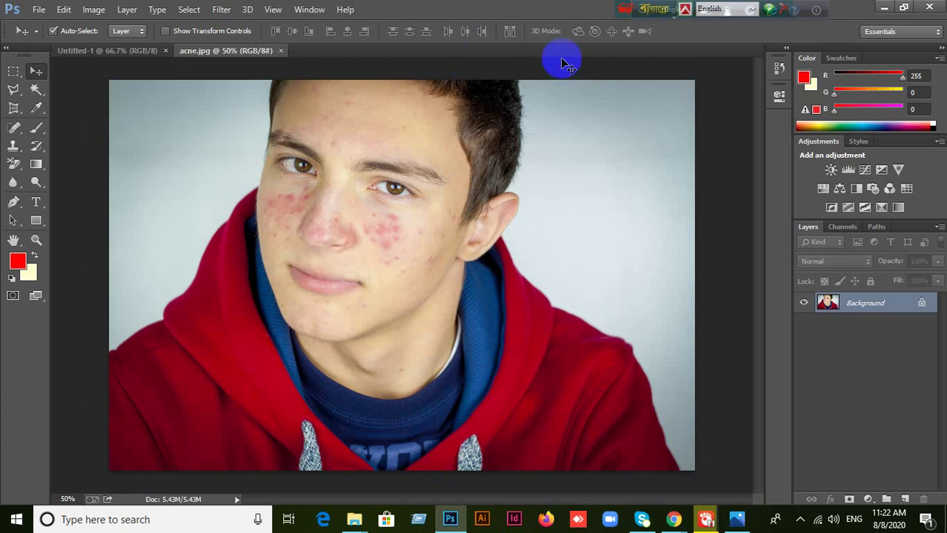
click(12, 166)
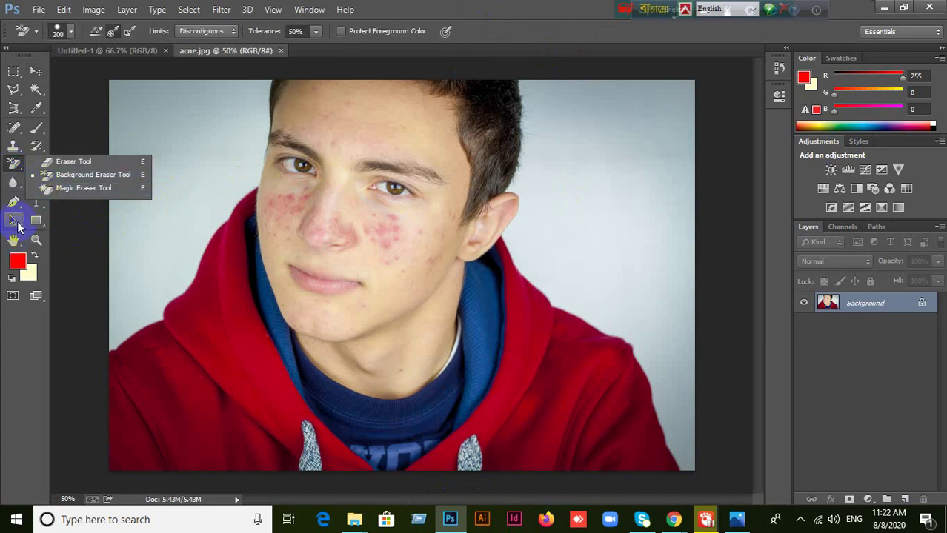
click(13, 220)
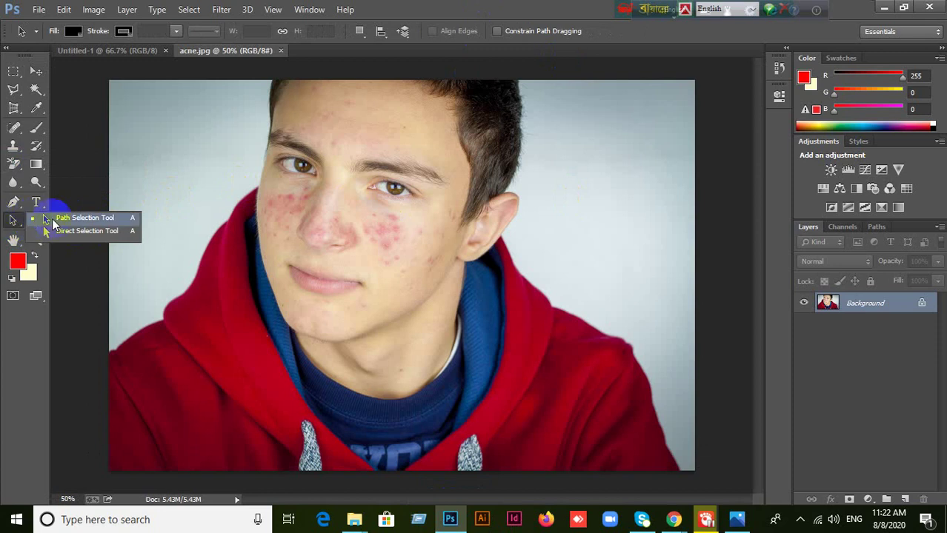
click(13, 202)
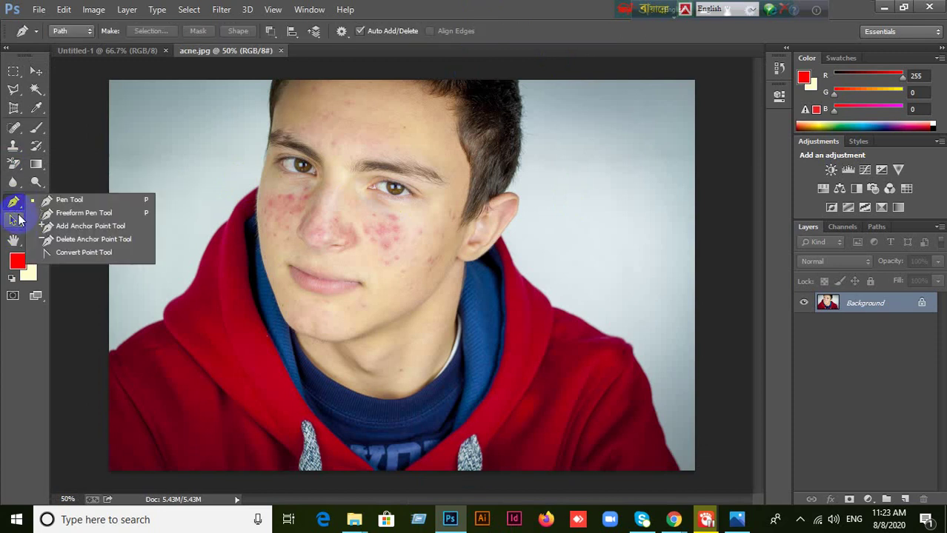
click(14, 185)
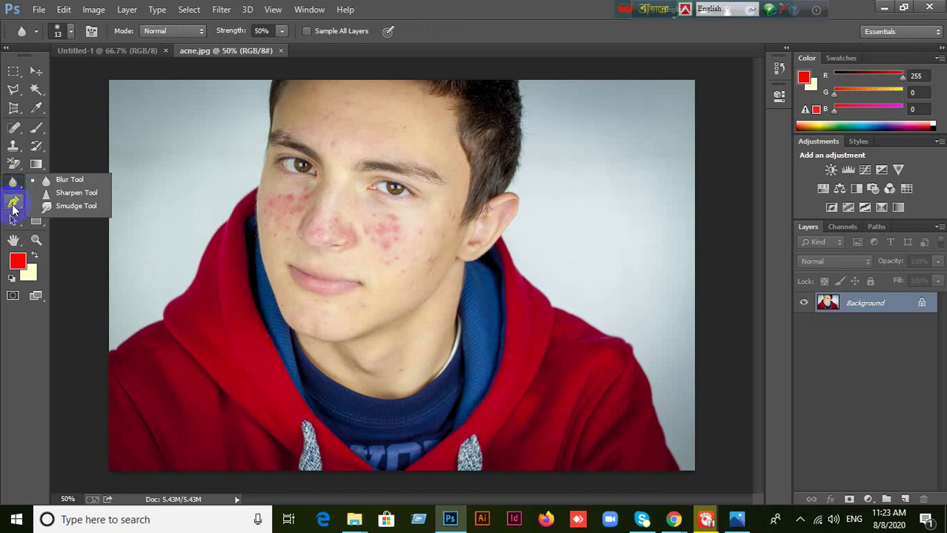
click(14, 146)
Choose the Spot Healing Brush from the healing tool group for the acne portrait.
click(14, 131)
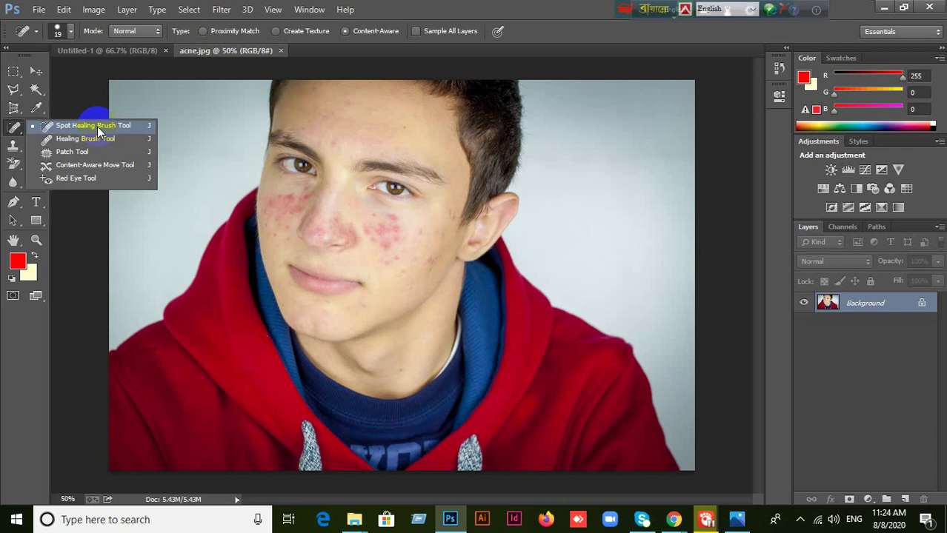
click(260, 130)
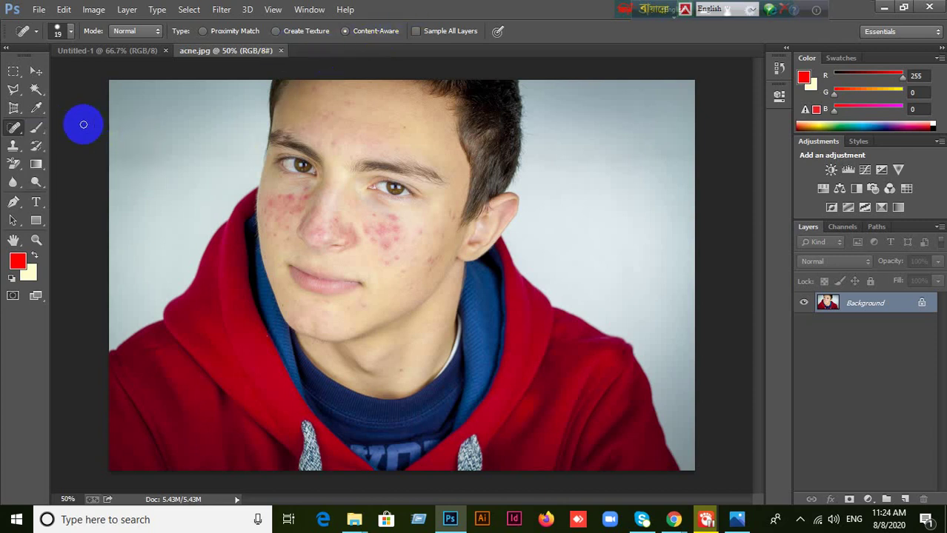
click(35, 71)
click(12, 130)
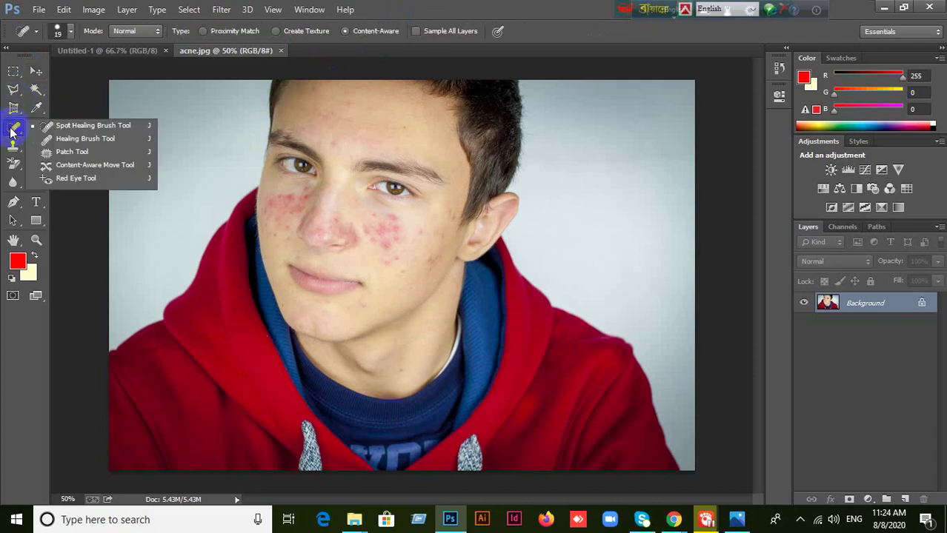
click(44, 121)
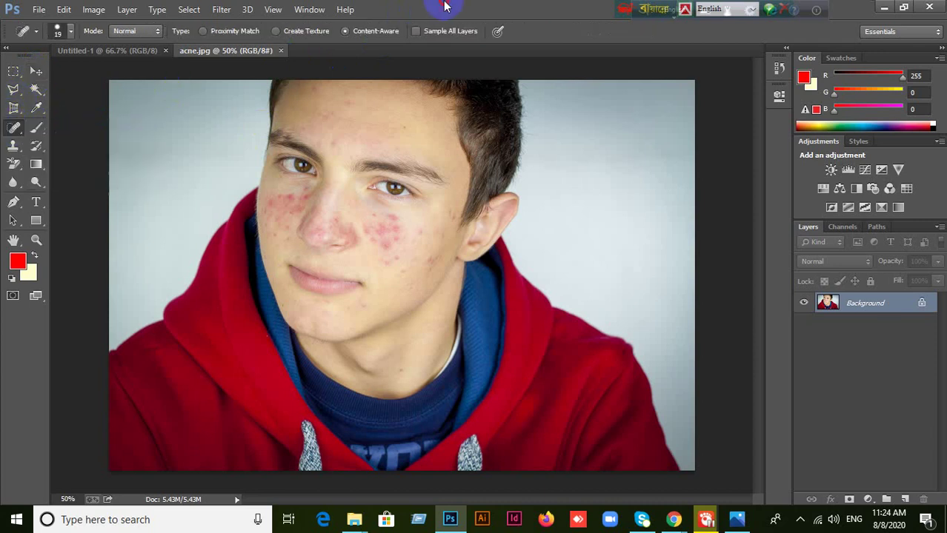
Switch to the Healing Brush, enlarge its brush to size 45, and return to the Spot Healing Brush.
click(13, 128)
click(111, 139)
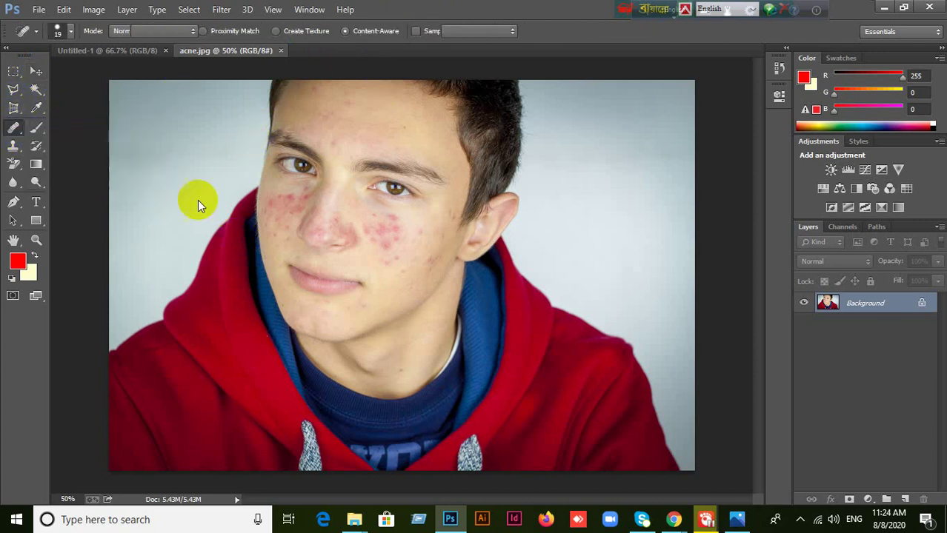
key(bracketright)
key(bracketright)
key(bracketright)
key(bracketright)
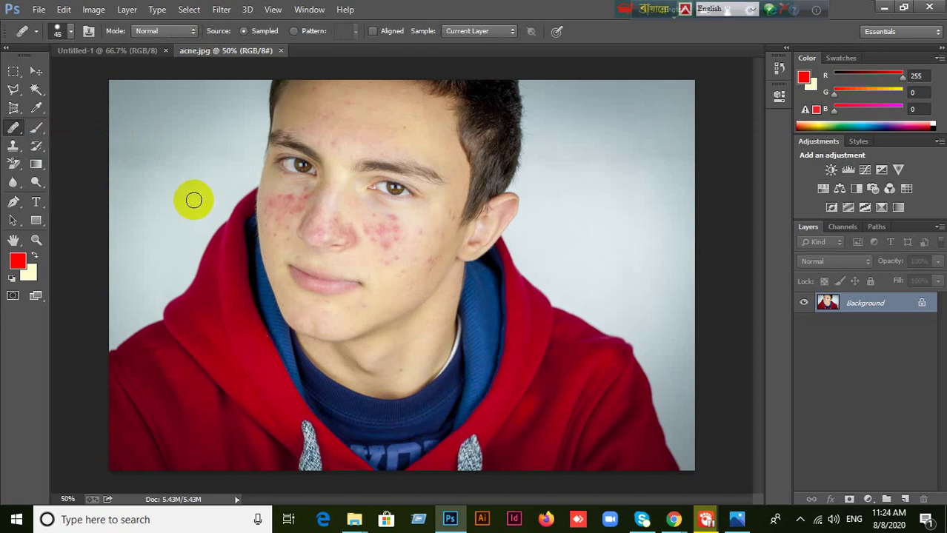
right_click(11, 129)
click(94, 129)
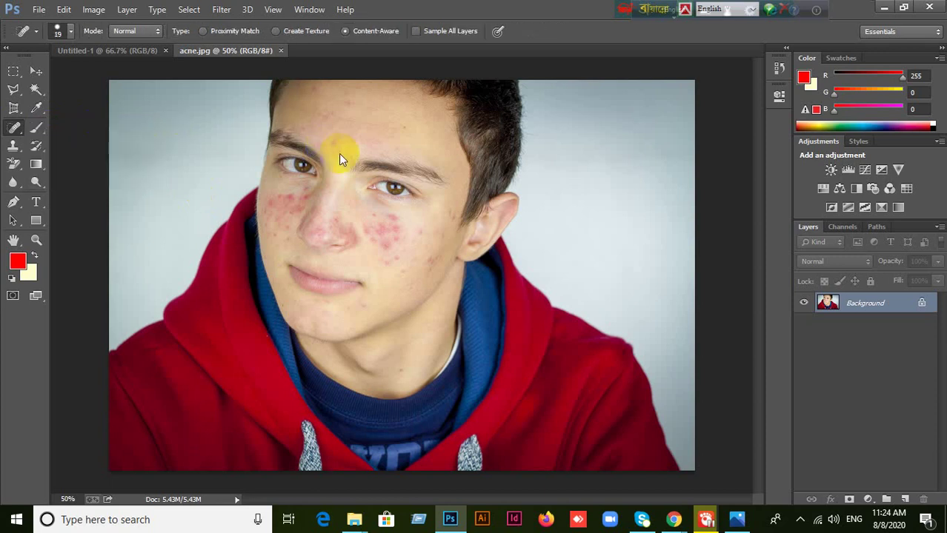
Close the blank Untitled-1 document and open the Retouch01 image from the Sample Image folder as its own document.
click(97, 52)
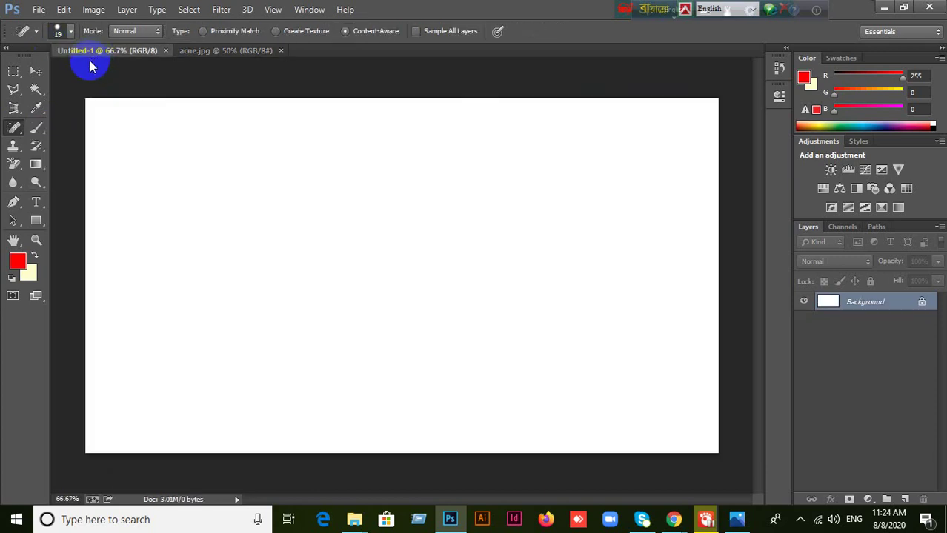
click(166, 50)
mouse_move(356, 520)
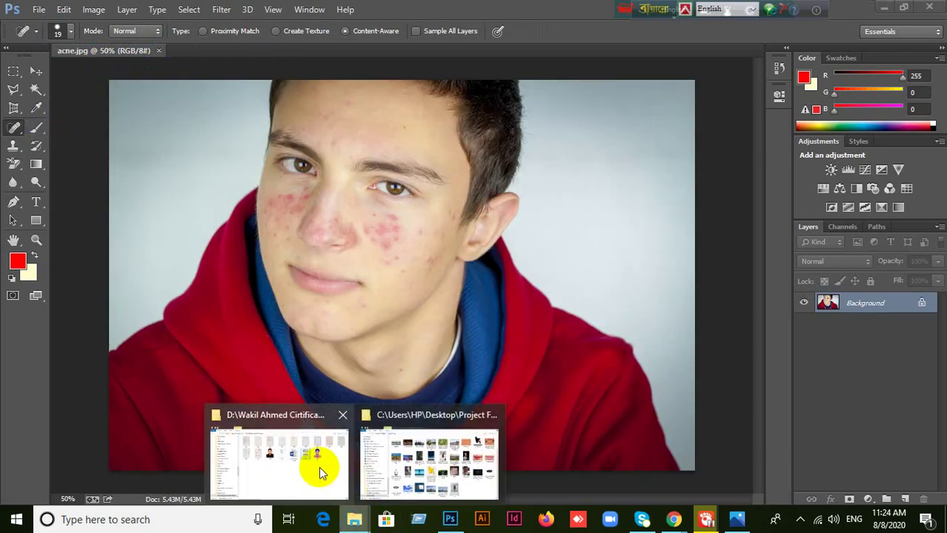
click(422, 455)
scroll(495, 349, up, 1)
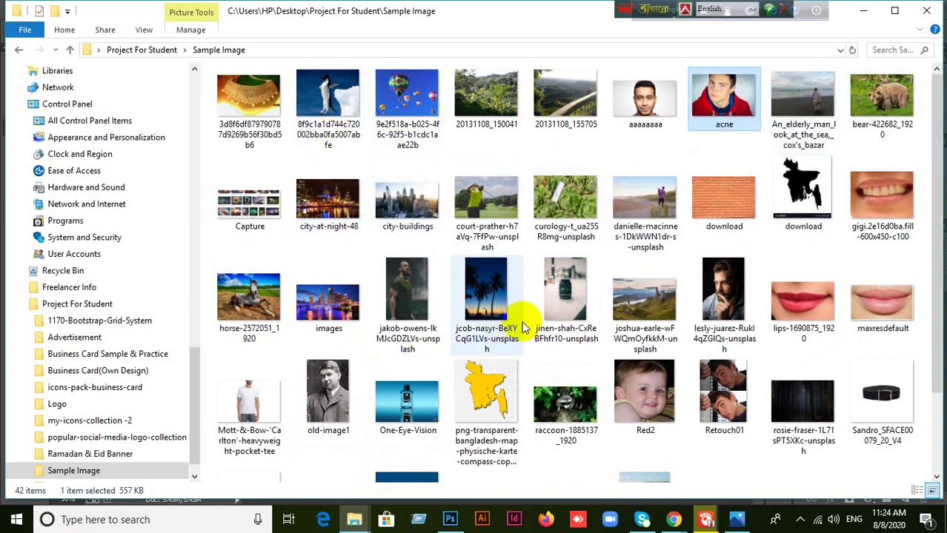
click(726, 404)
mouse_move(726, 404)
mouse_down()
mouse_move(512, 452)
mouse_move(452, 519)
mouse_move(465, 522)
mouse_move(452, 518)
mouse_up()
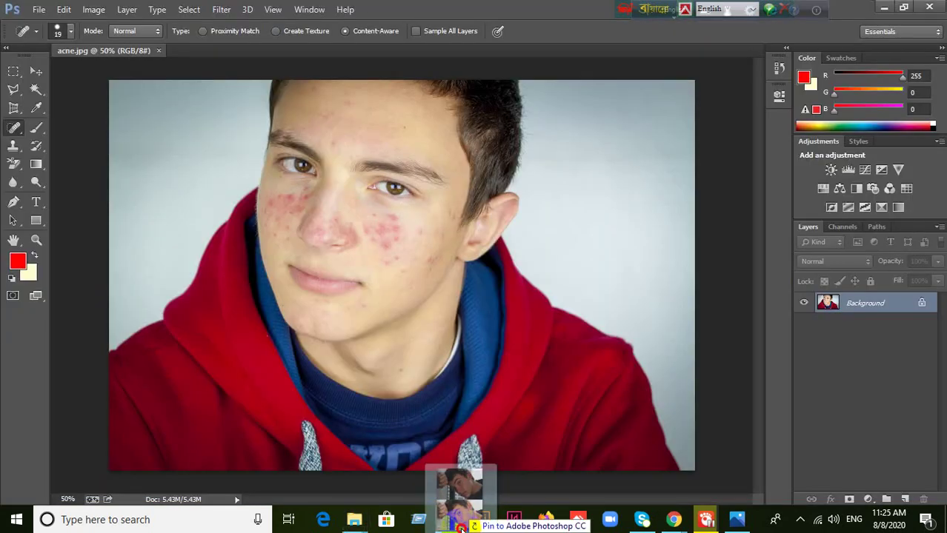
drag(442, 30, 517, 133)
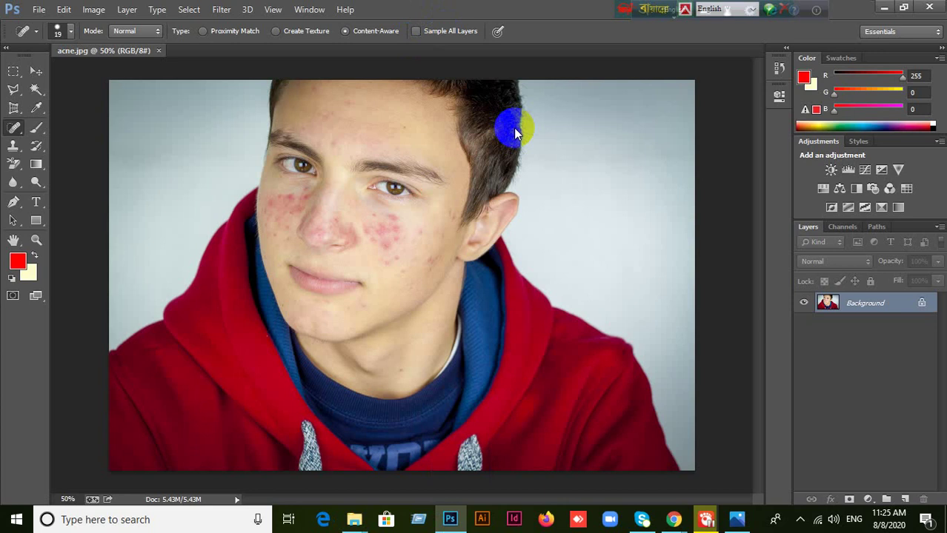
drag(517, 133, 513, 127)
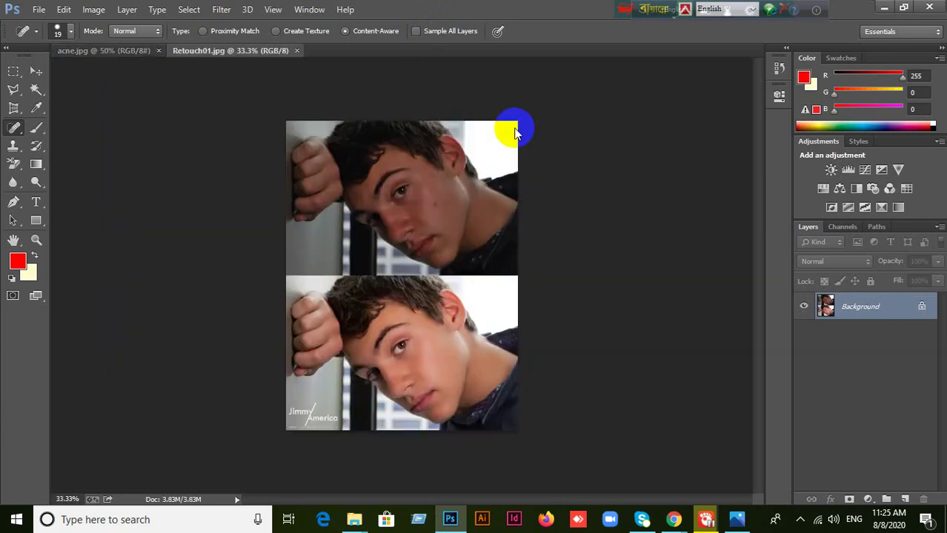
Duplicate the Background layer of the acne document and activate the Move tool.
click(83, 49)
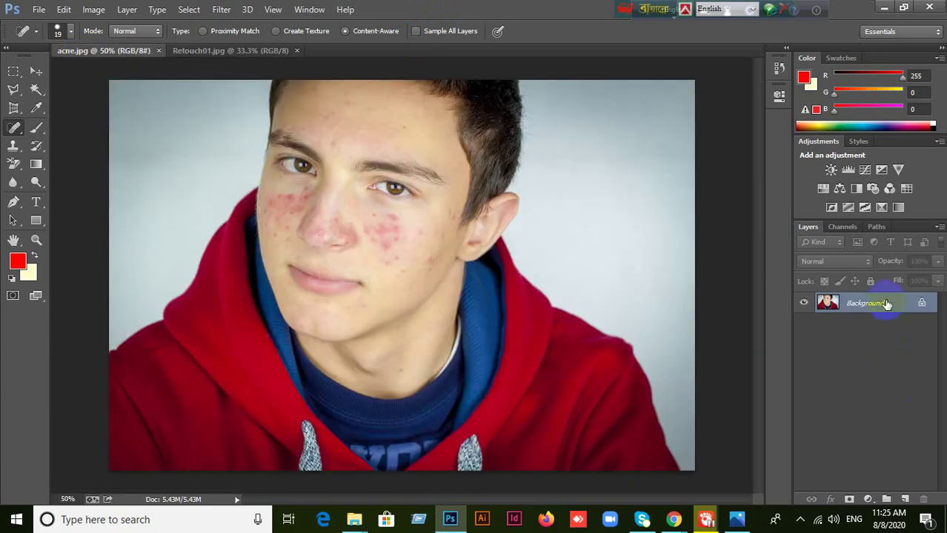
drag(890, 302, 906, 502)
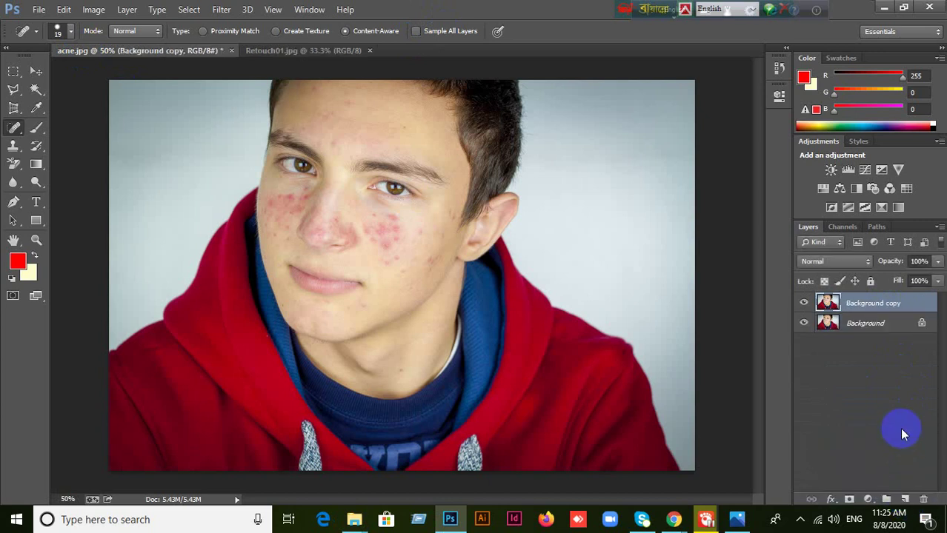
click(35, 71)
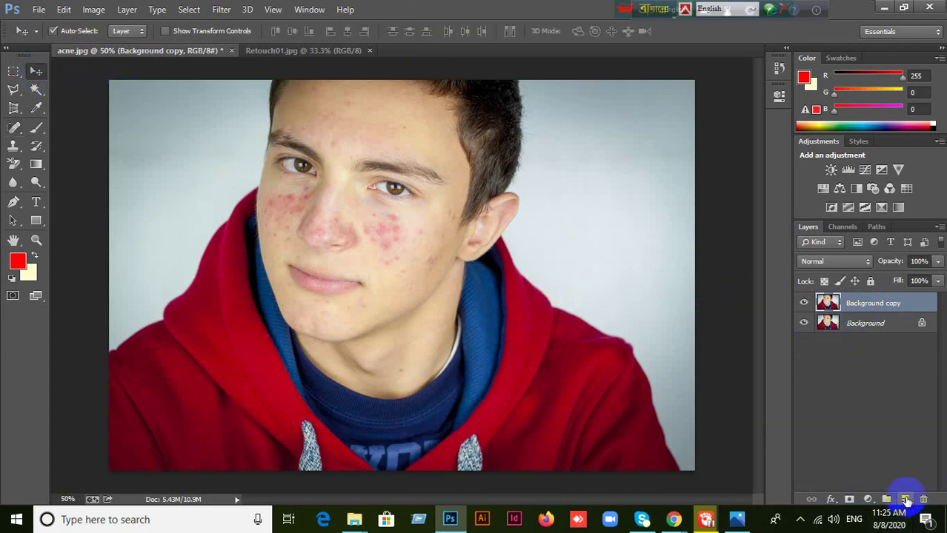
click(876, 313)
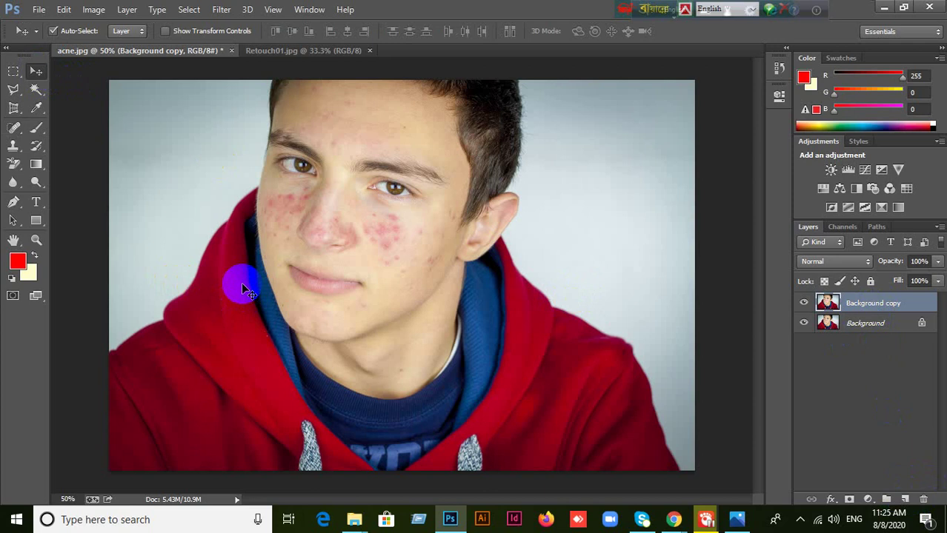
click(856, 337)
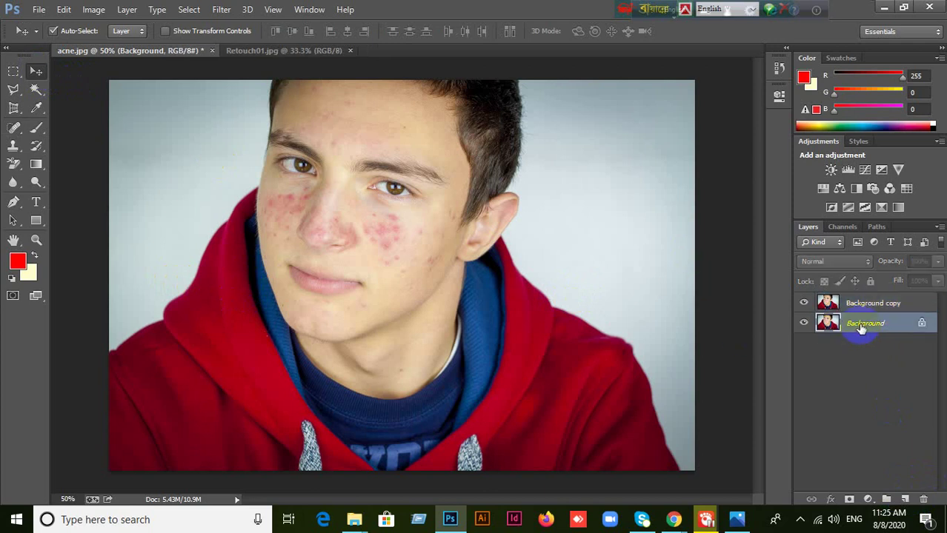
click(866, 304)
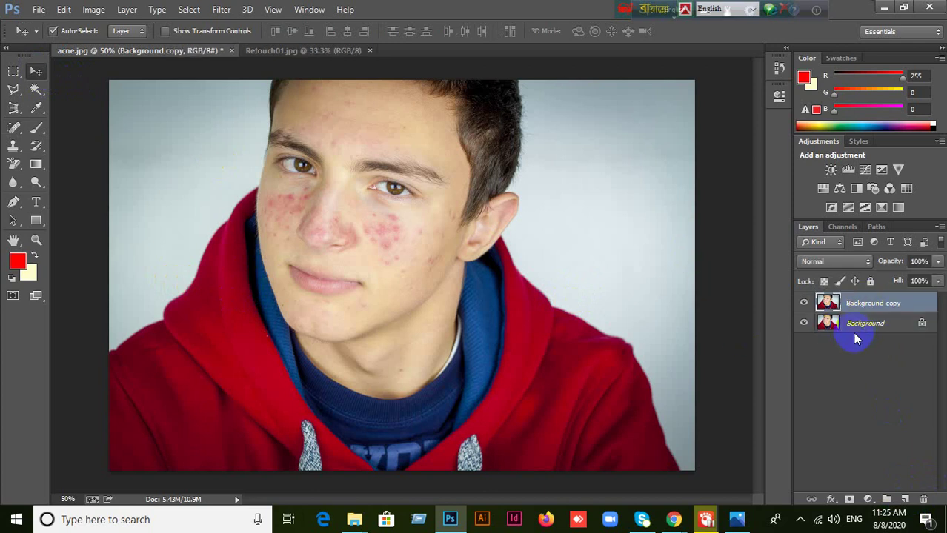
click(904, 335)
click(879, 391)
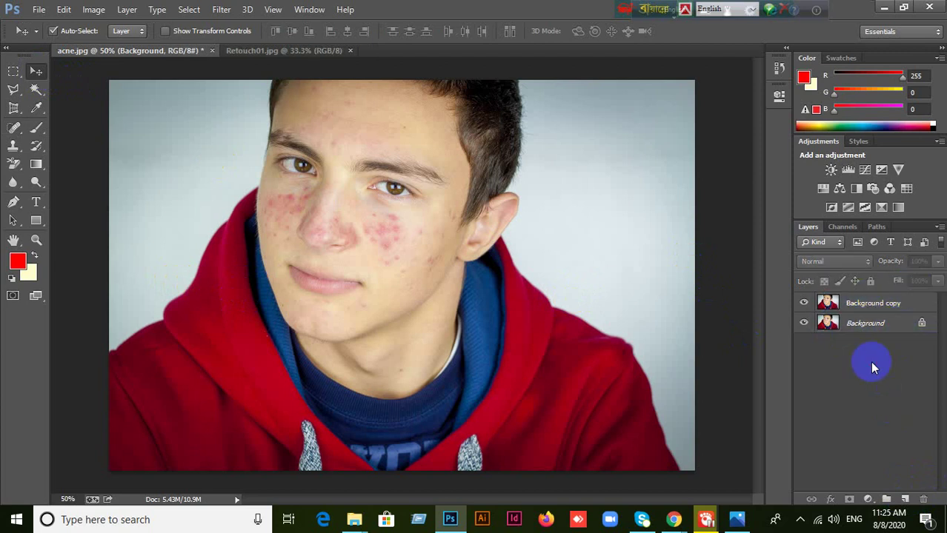
click(860, 324)
double_click(865, 325)
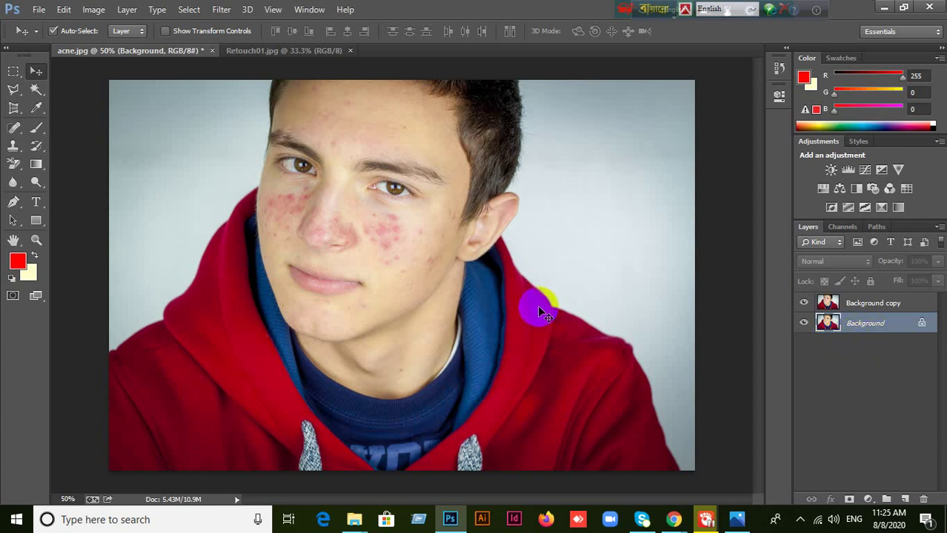
click(871, 304)
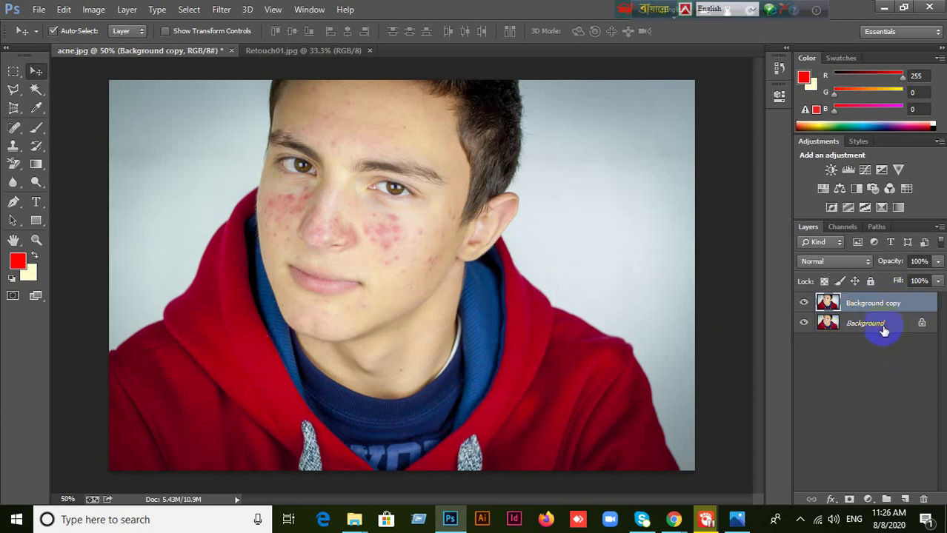
click(882, 326)
Select the Background copy layer, hide the original Background layer, and choose the Spot Healing Brush.
click(870, 303)
click(804, 327)
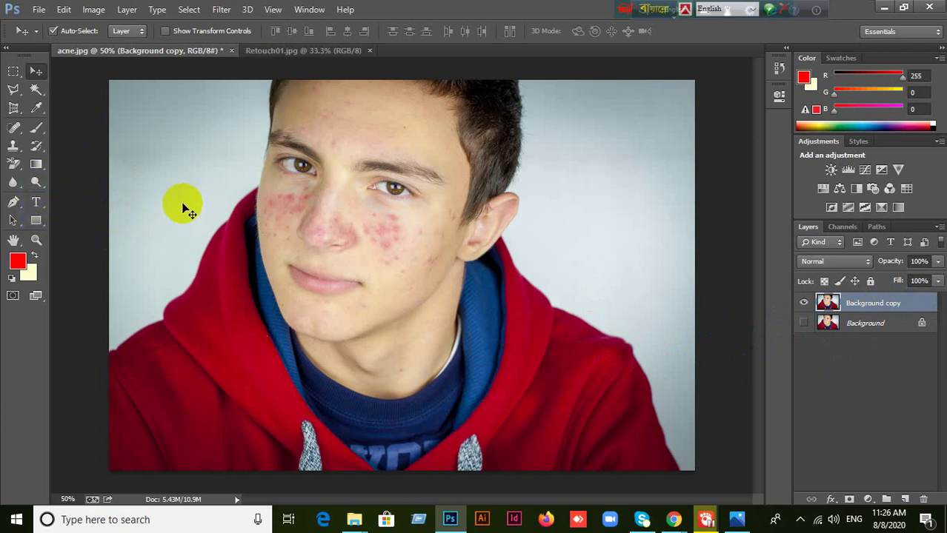
click(15, 127)
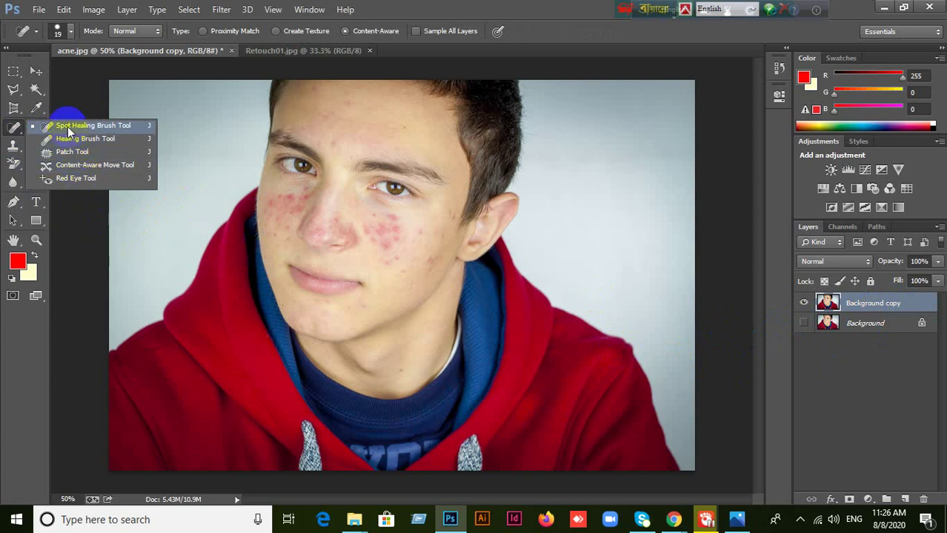
click(68, 127)
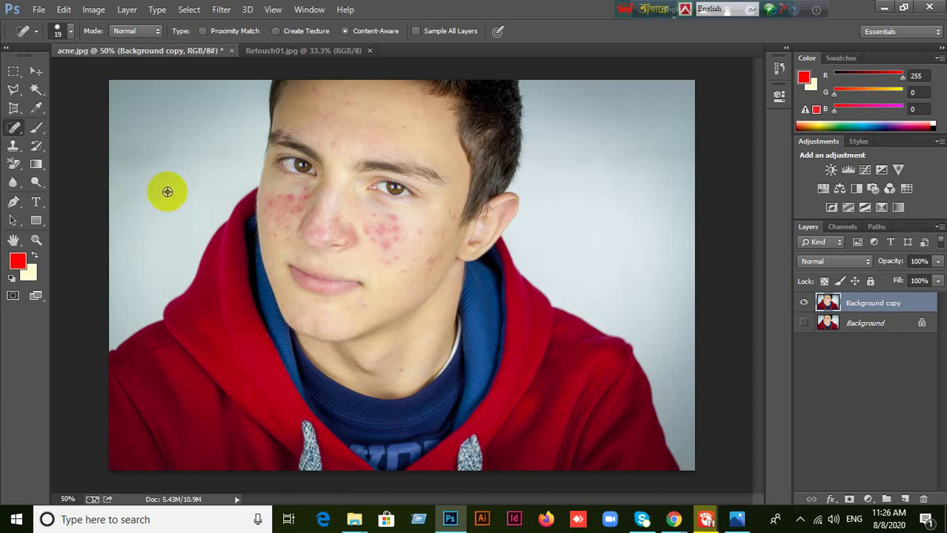
Set the Spot Healing Brush to size 30 and dab the blemishes on the outer cheek near the ear.
key(ctrl+plus)
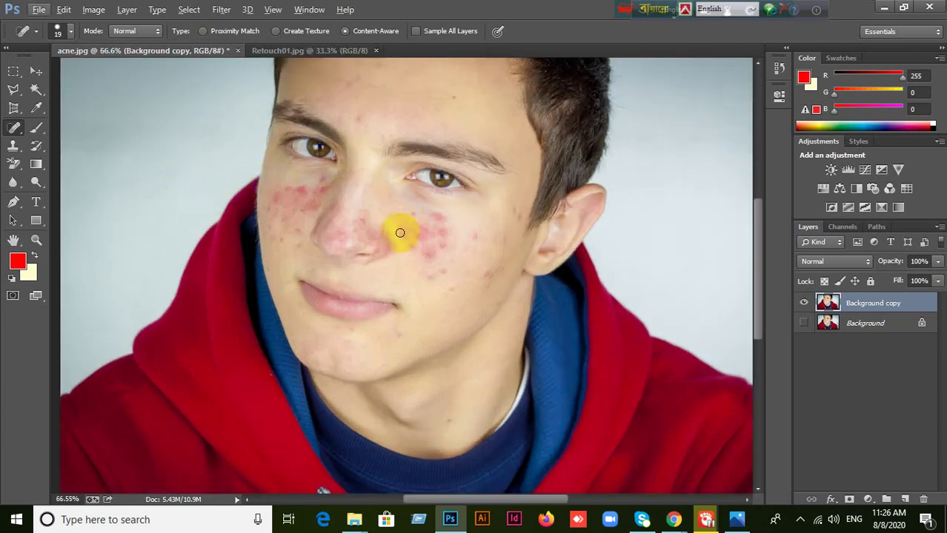
key(bracketright)
key(bracketright)
key(bracketright)
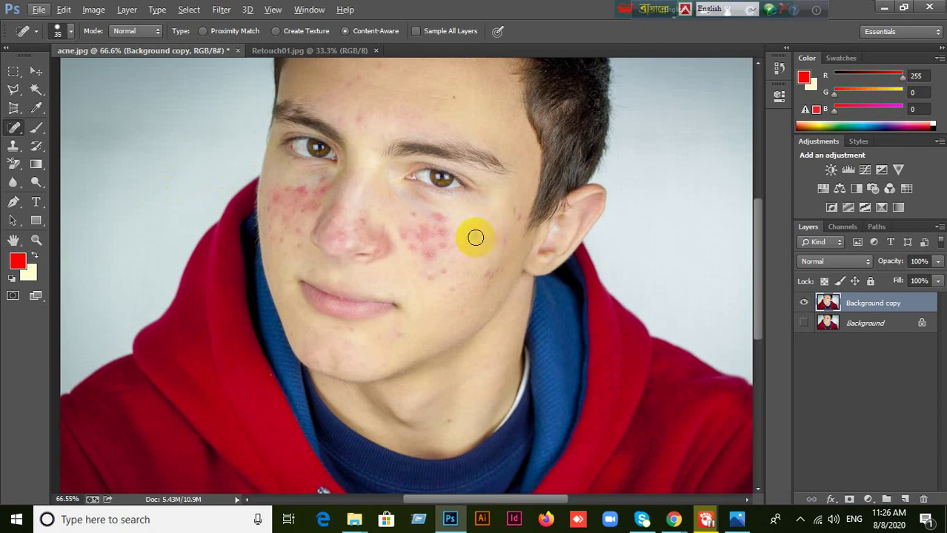
key(bracketleft)
click(476, 236)
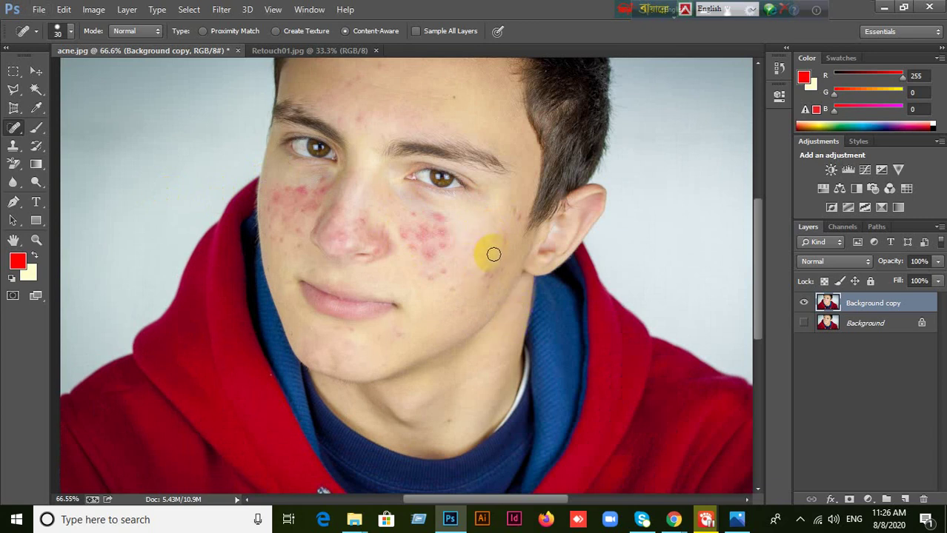
click(491, 254)
scroll(507, 253, up, 2)
scroll(515, 247, up, 2)
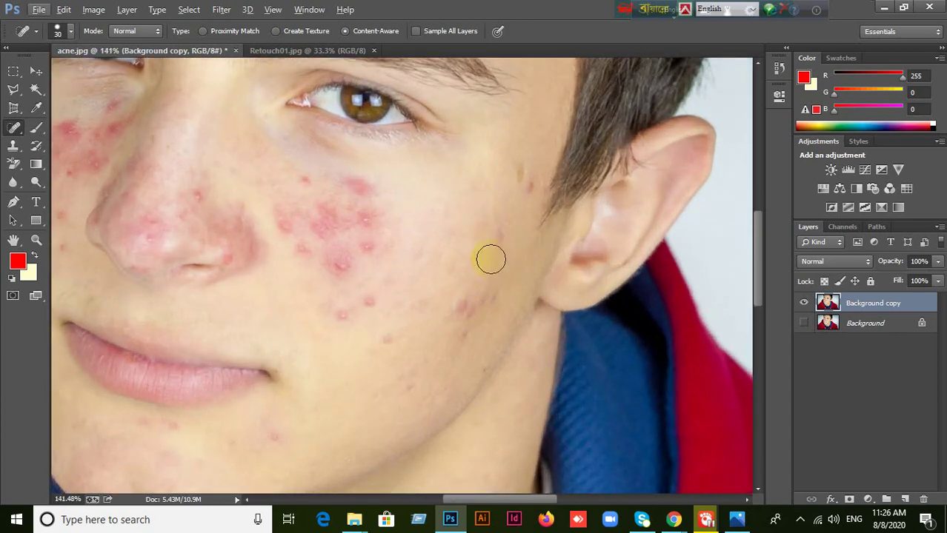
click(491, 261)
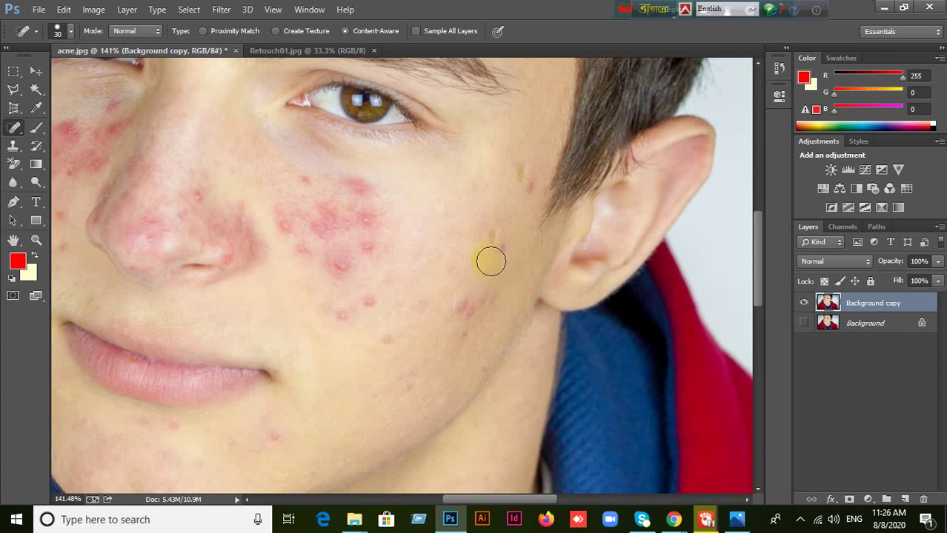
Reduce the brush to size 20 and heal the small marks on the outer cheek and temple beside the hair.
key(bracketleft)
click(492, 241)
click(503, 254)
click(523, 174)
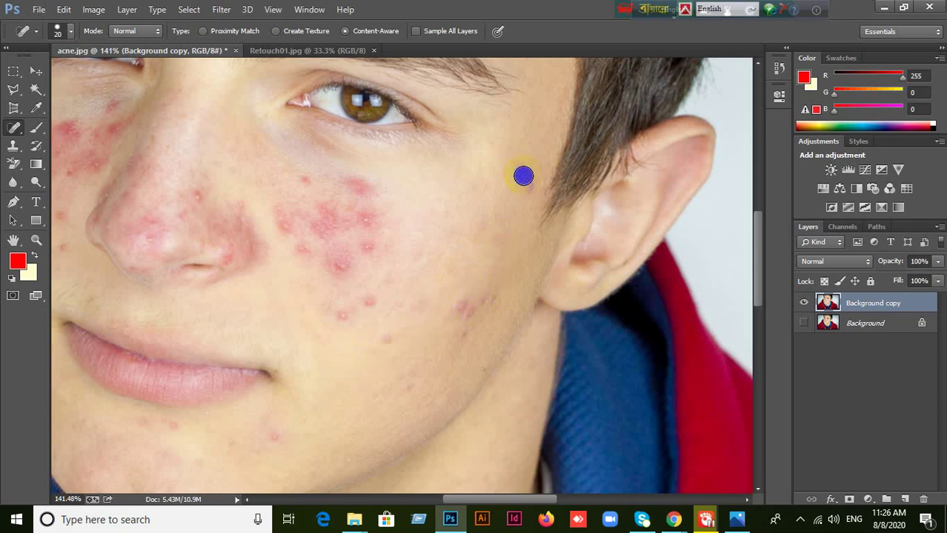
click(528, 188)
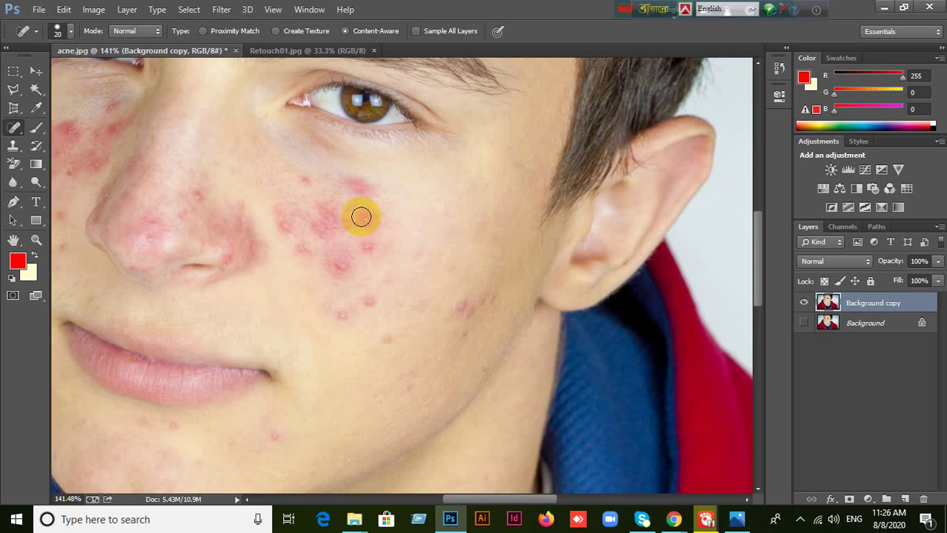
click(366, 304)
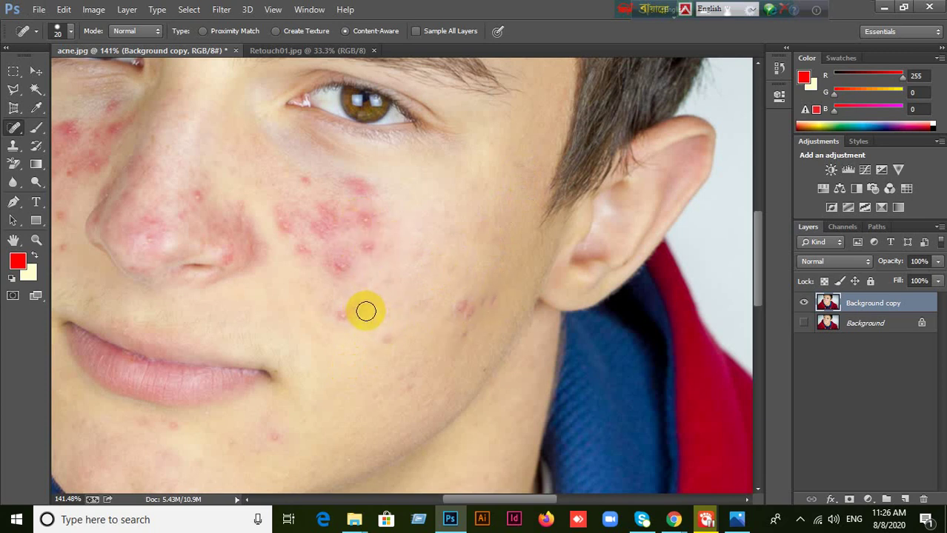
drag(367, 311, 430, 308)
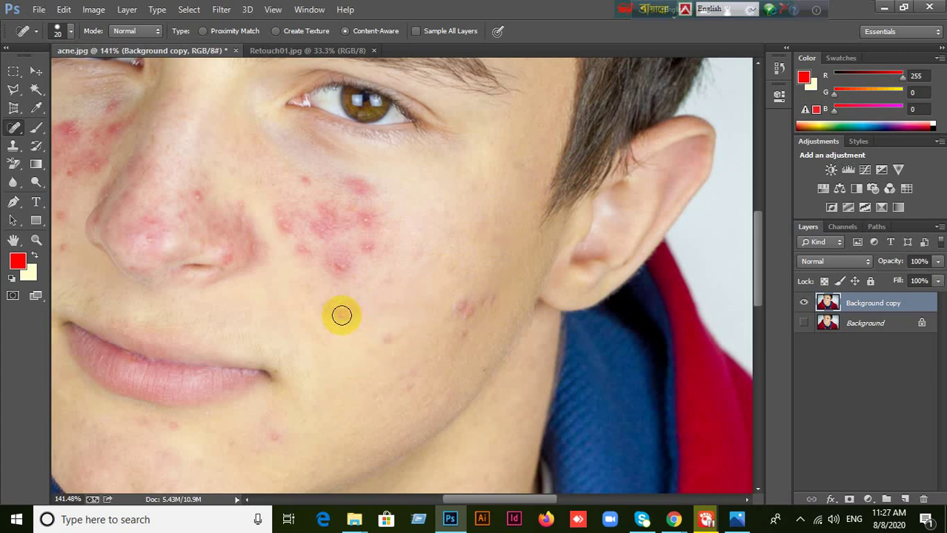
drag(339, 315, 384, 337)
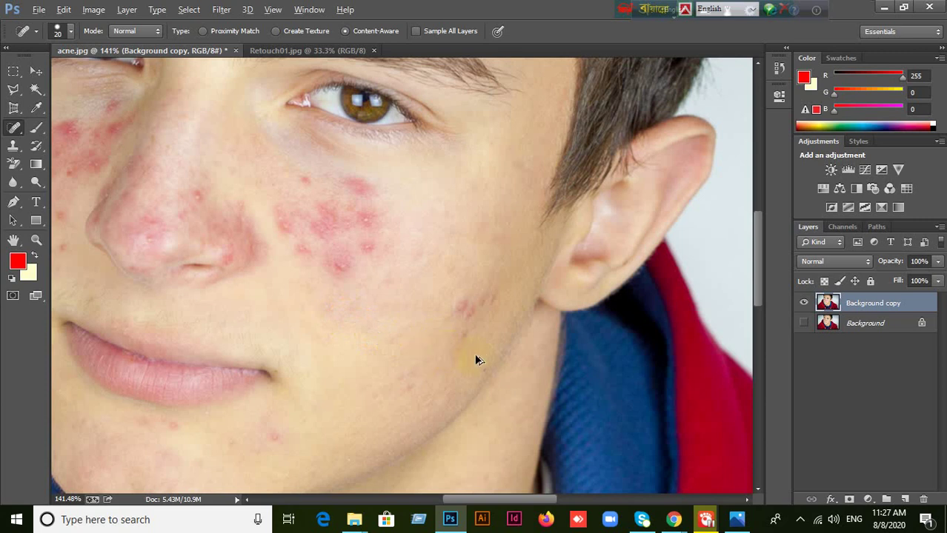
key(ctrl+z)
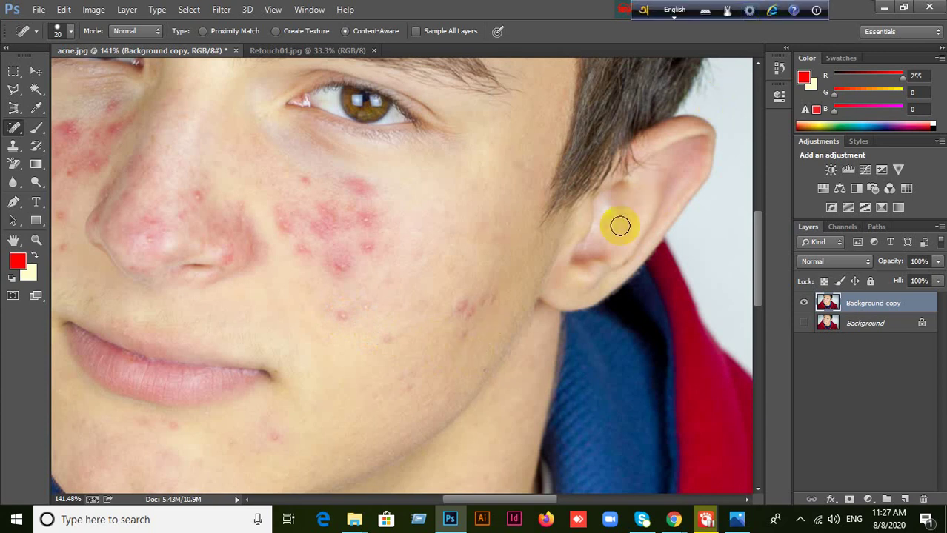
Heal the three small pimples just below the acne cluster on the cheek nearest the visible ear.
click(389, 341)
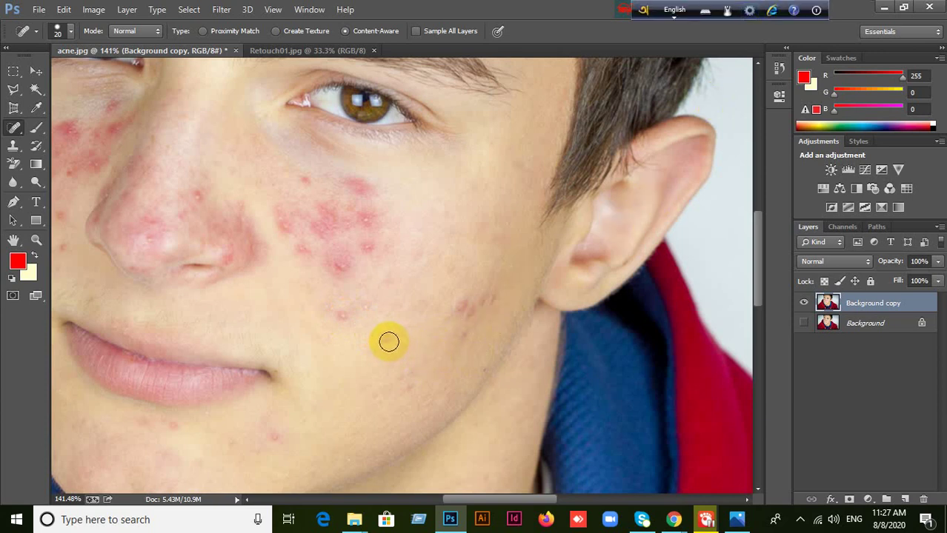
click(343, 318)
click(364, 308)
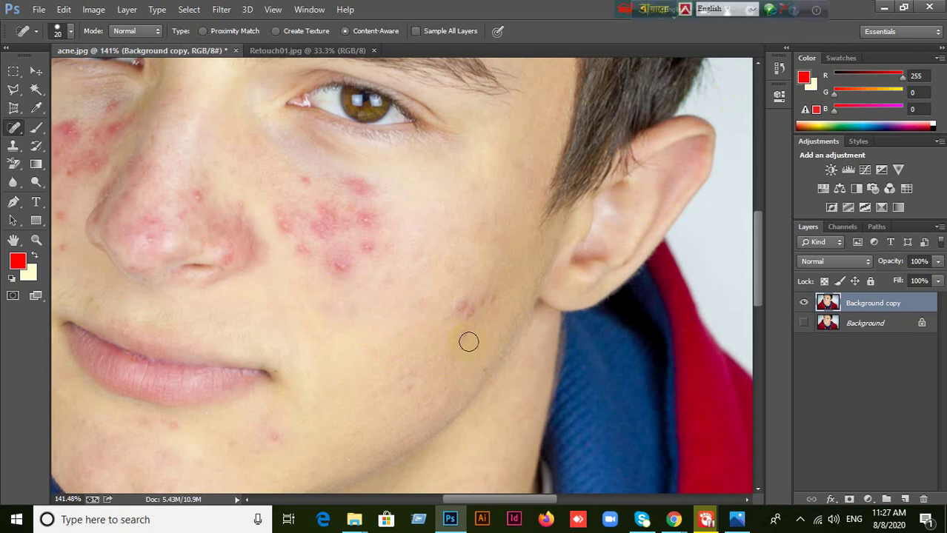
Heal the reddish marks near the jawline and the faint spots left on the same lower cheek.
click(461, 304)
click(461, 303)
click(481, 300)
click(472, 317)
click(489, 299)
click(469, 331)
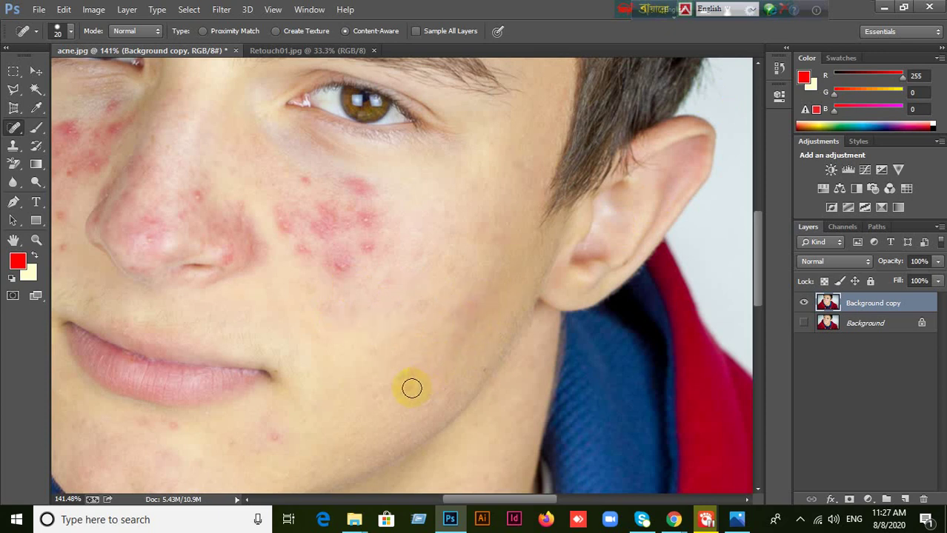
click(407, 387)
click(358, 320)
click(355, 314)
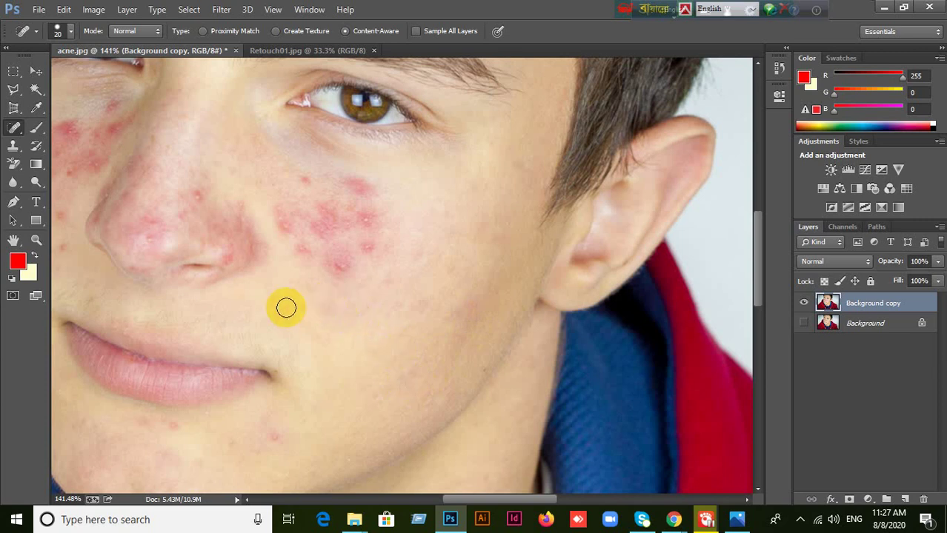
Enlarge the healing brush to size 45 and dab the centre of the cheek's acne cluster.
click(358, 235)
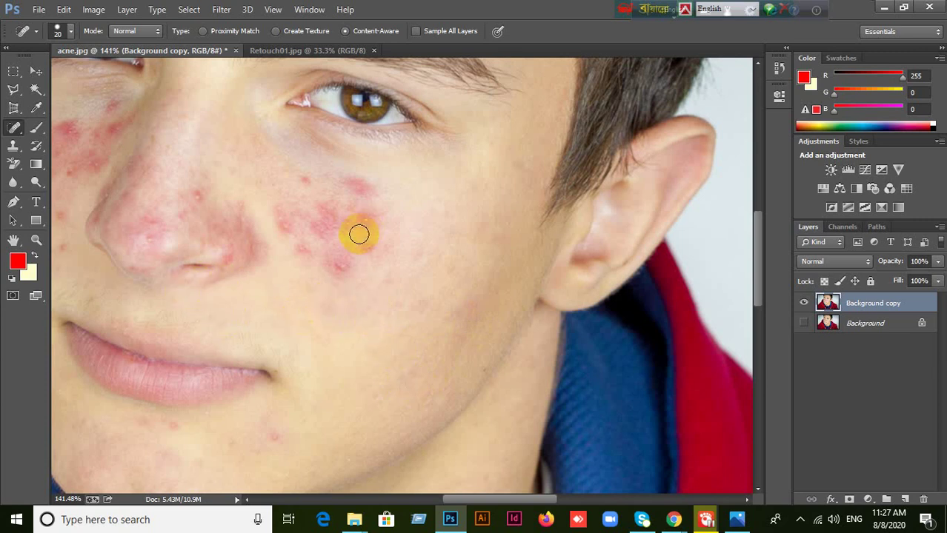
key(bracketright)
key(bracketright)
click(322, 224)
drag(322, 223, 327, 226)
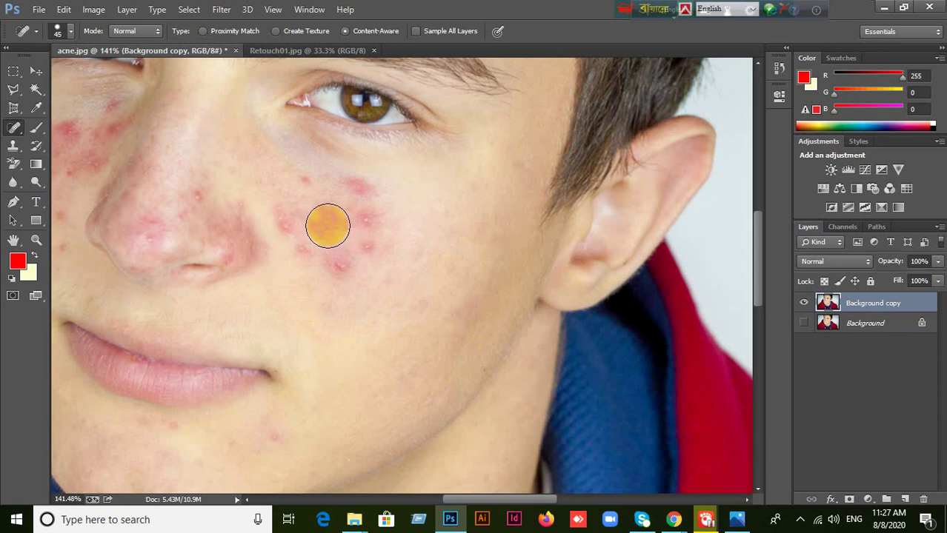
Reduce the healing brush to size 35 and heal the main pimples of the acne cluster on the cheek below the visible eye.
key(bracketleft)
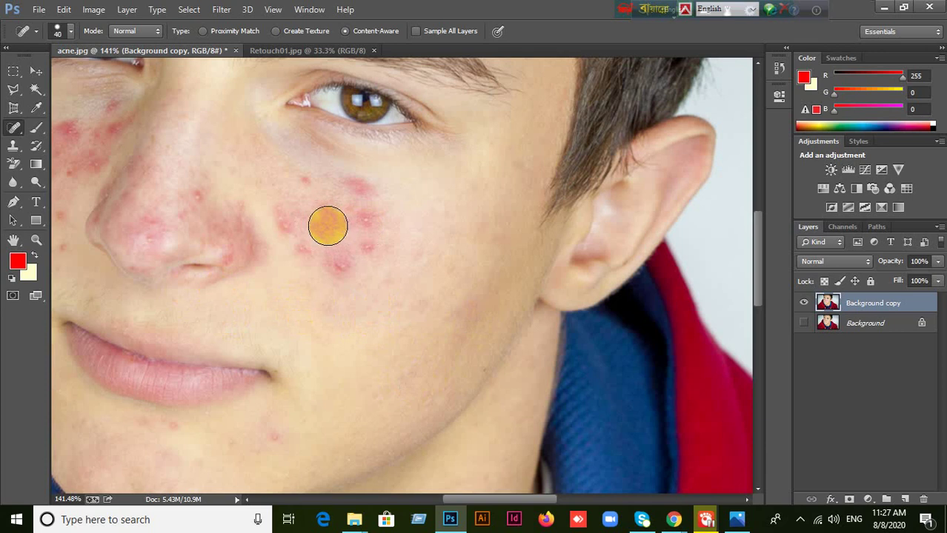
key(bracketleft)
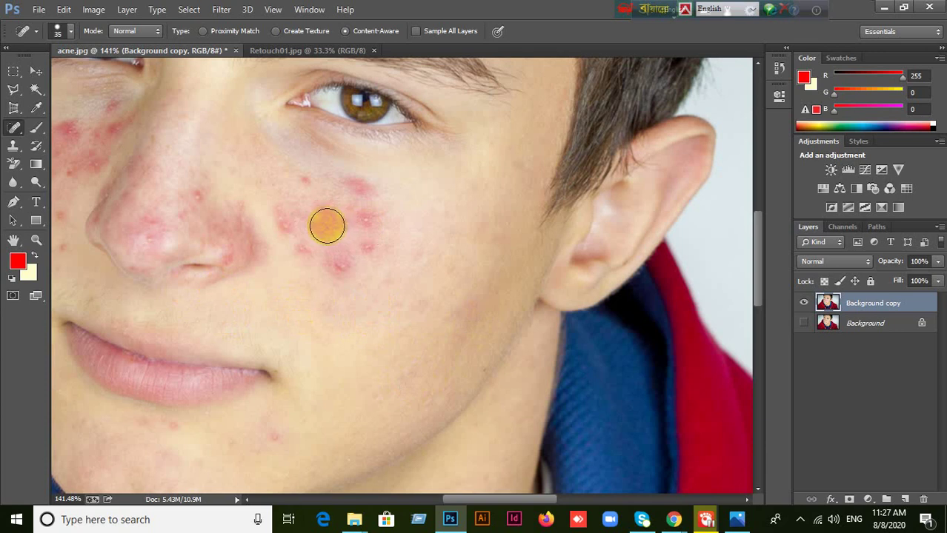
click(331, 223)
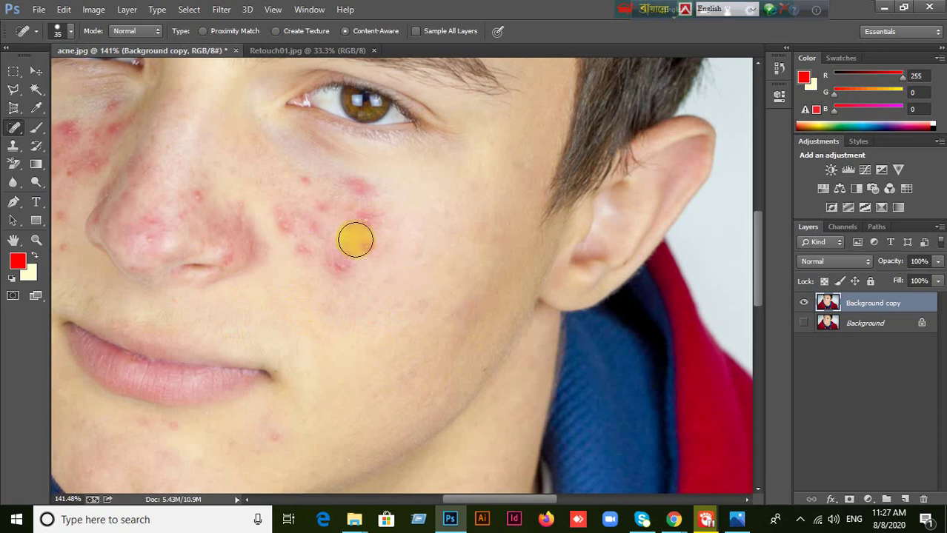
click(362, 223)
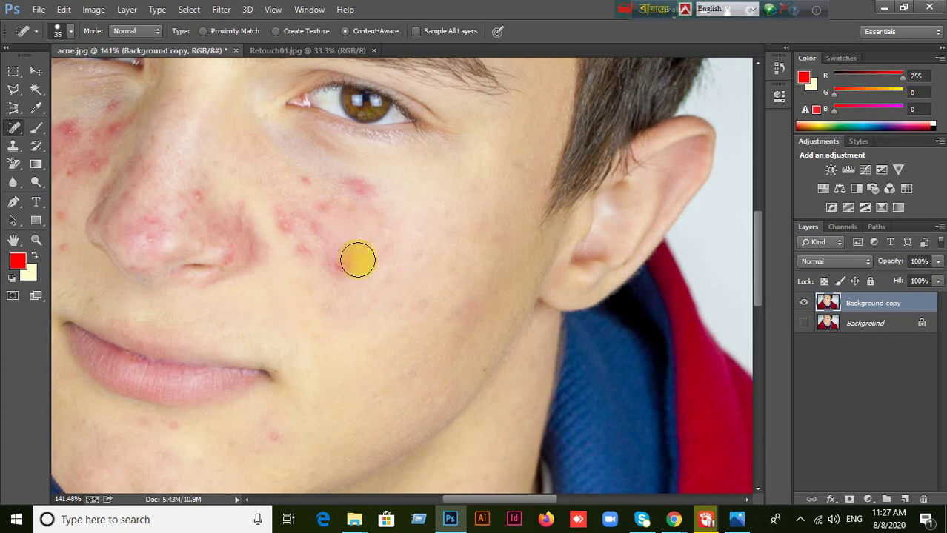
click(338, 263)
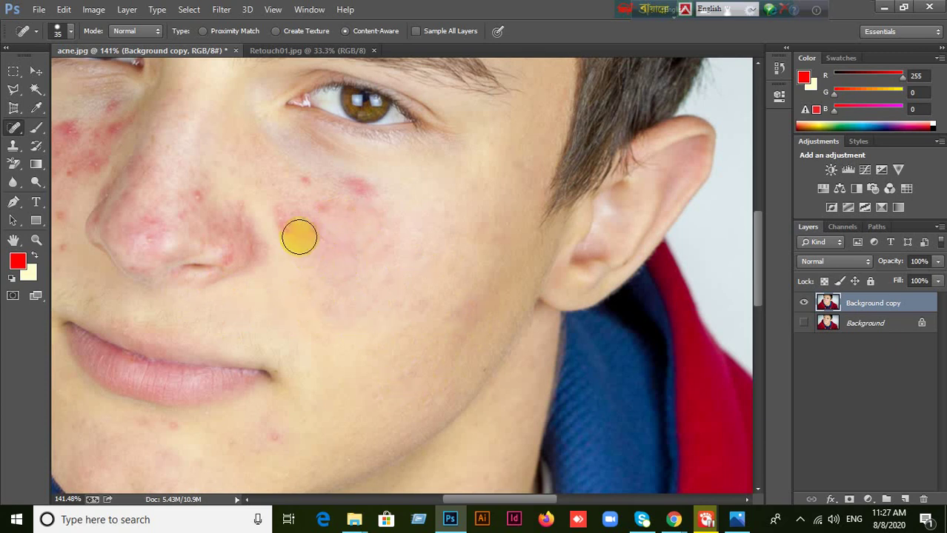
click(323, 216)
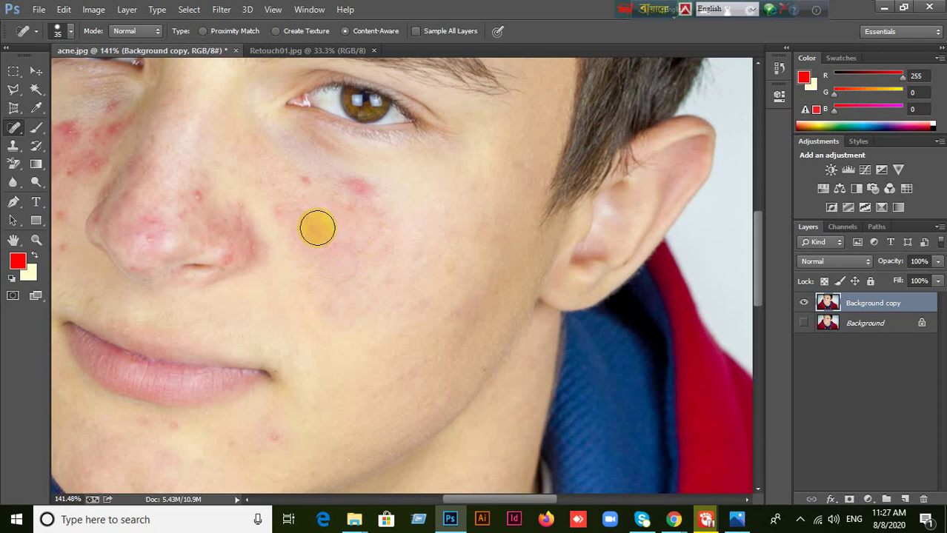
click(353, 192)
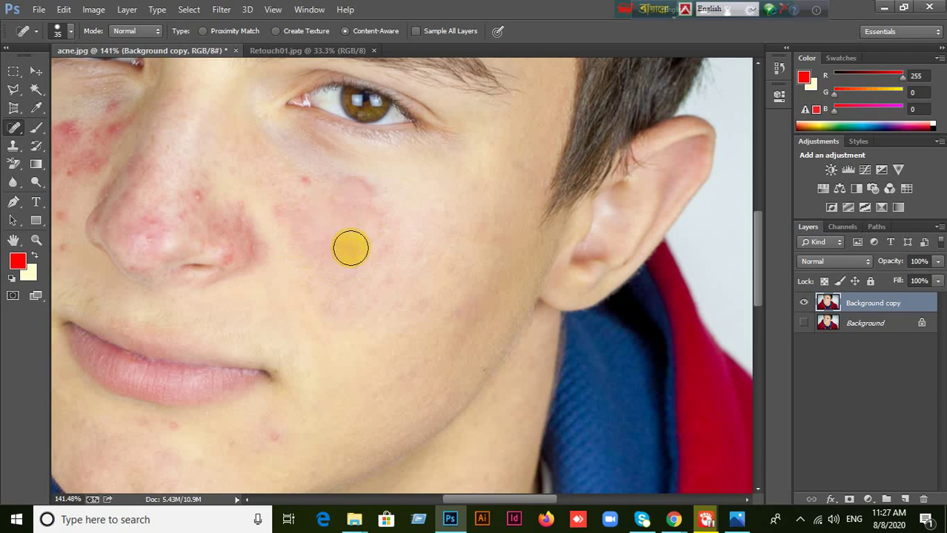
click(352, 214)
Reselect the Spot Healing Brush and heal the small red spot below the inner part of the eye.
click(15, 129)
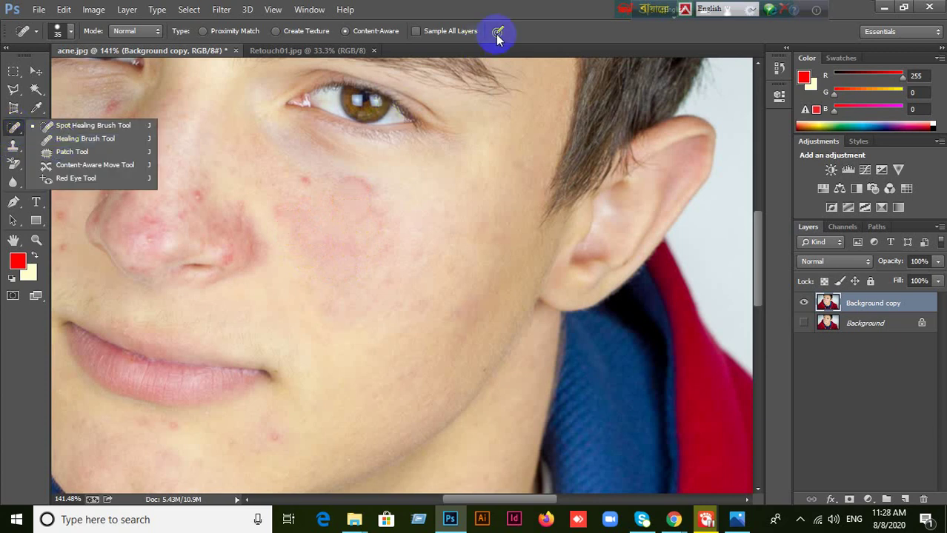
click(89, 125)
click(306, 190)
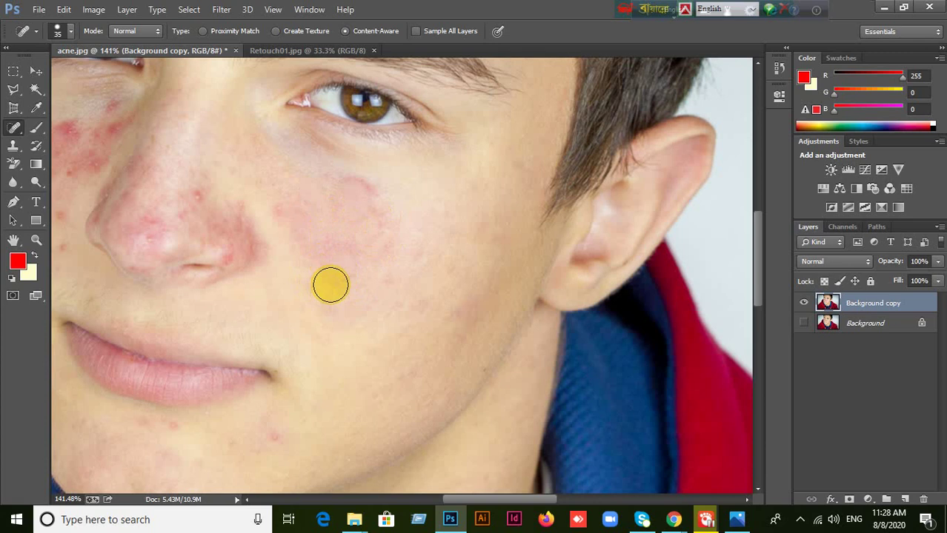
right_click(13, 128)
click(59, 126)
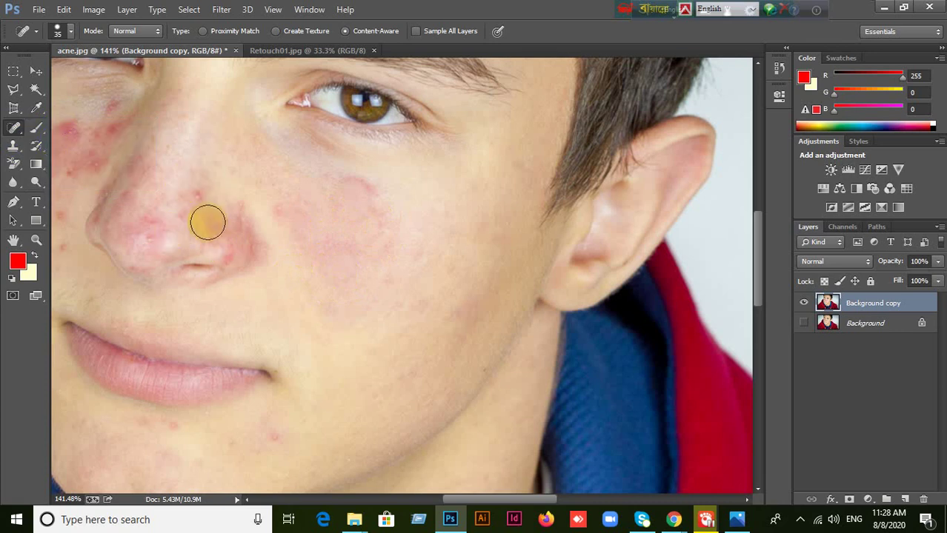
Lower the brush hardness to 8% and heal the reddish mark at the upper outer edge of the treated cheek patch.
click(71, 31)
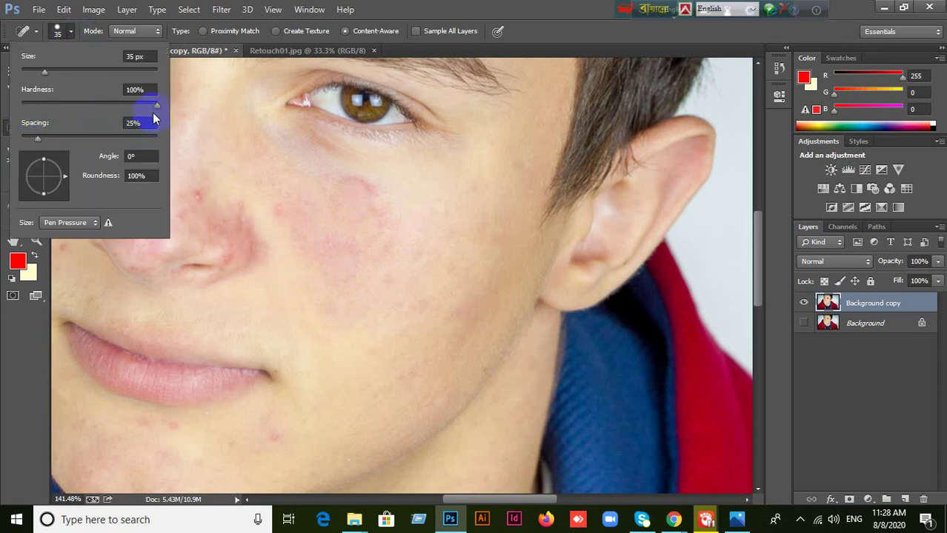
drag(156, 105, 33, 104)
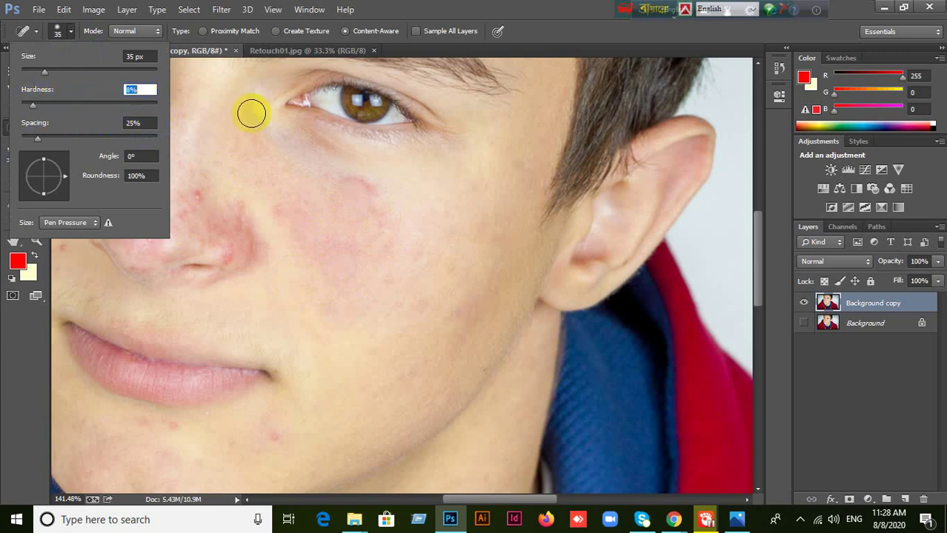
click(465, 10)
click(368, 190)
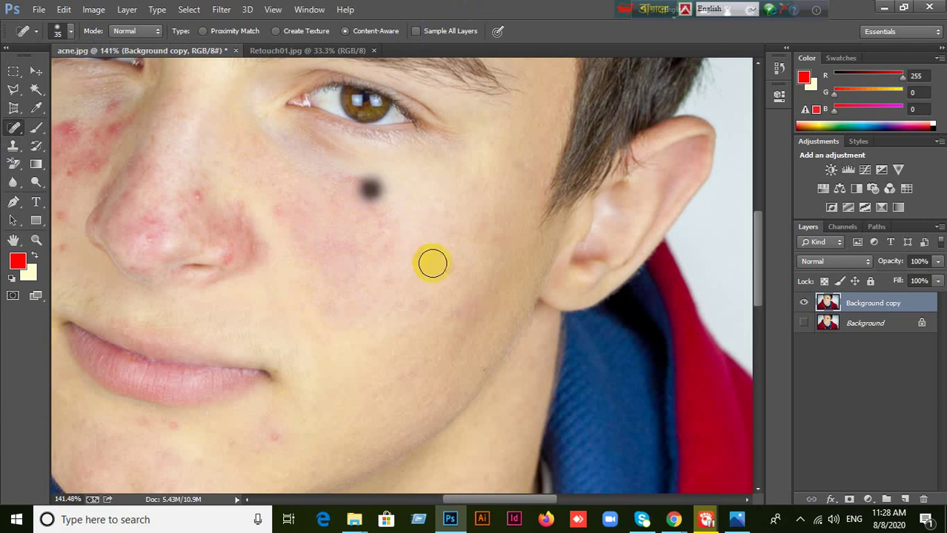
click(366, 189)
mouse_move(357, 185)
mouse_down()
mouse_move(338, 189)
mouse_move(359, 201)
mouse_move(359, 190)
mouse_up()
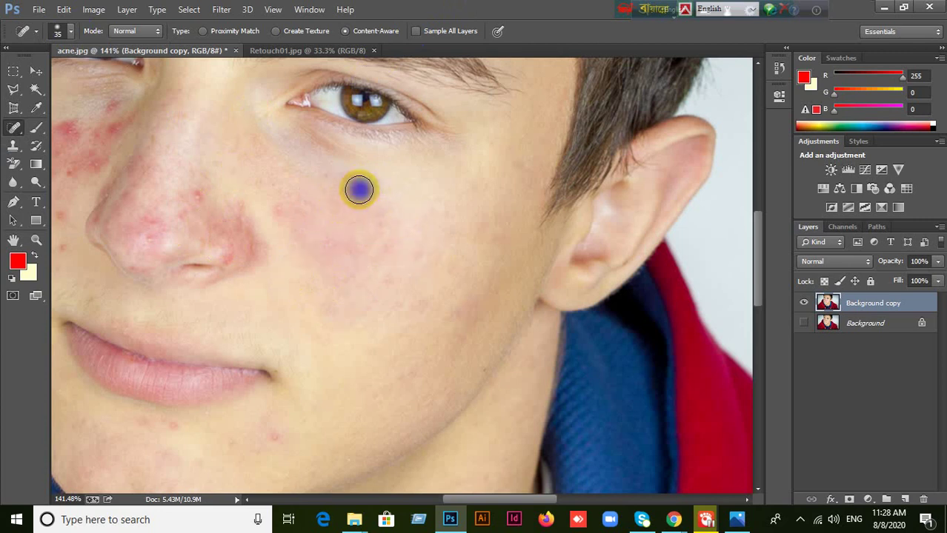
Set the brush to 25 px with 18% hardness and heal the remaining marks in the middle and outer edge of the cheek patch.
key(bracketleft)
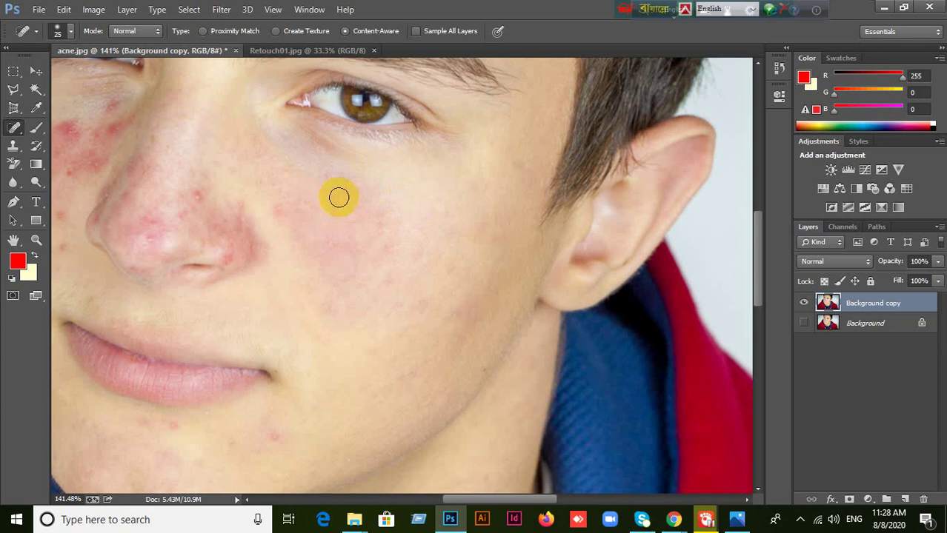
click(71, 31)
mouse_move(33, 104)
mouse_down()
mouse_move(25, 102)
mouse_move(46, 107)
mouse_up()
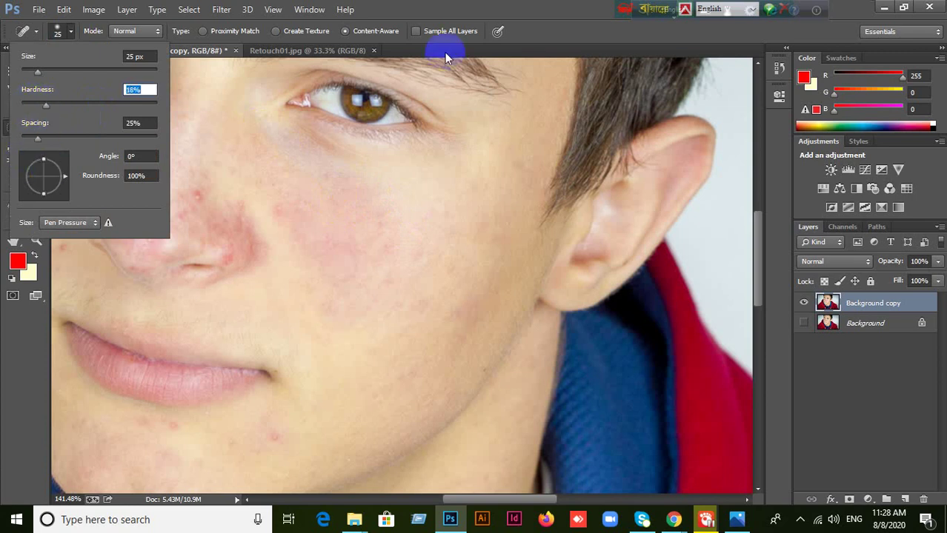
key(Return)
click(385, 246)
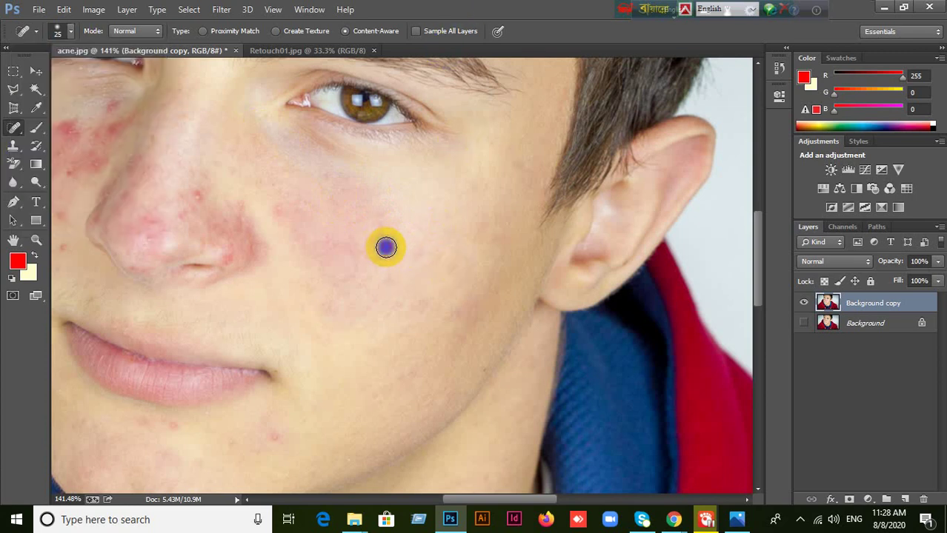
click(382, 227)
click(342, 250)
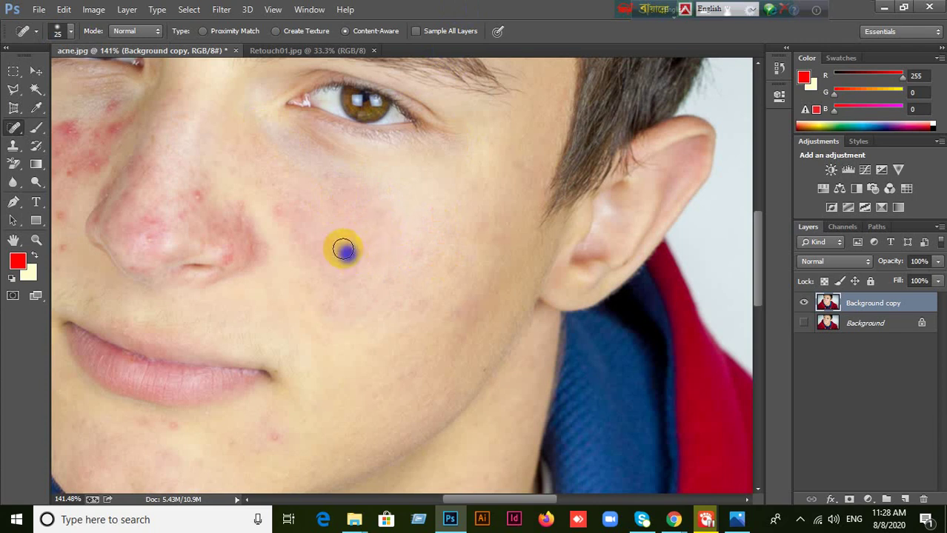
click(332, 243)
click(327, 251)
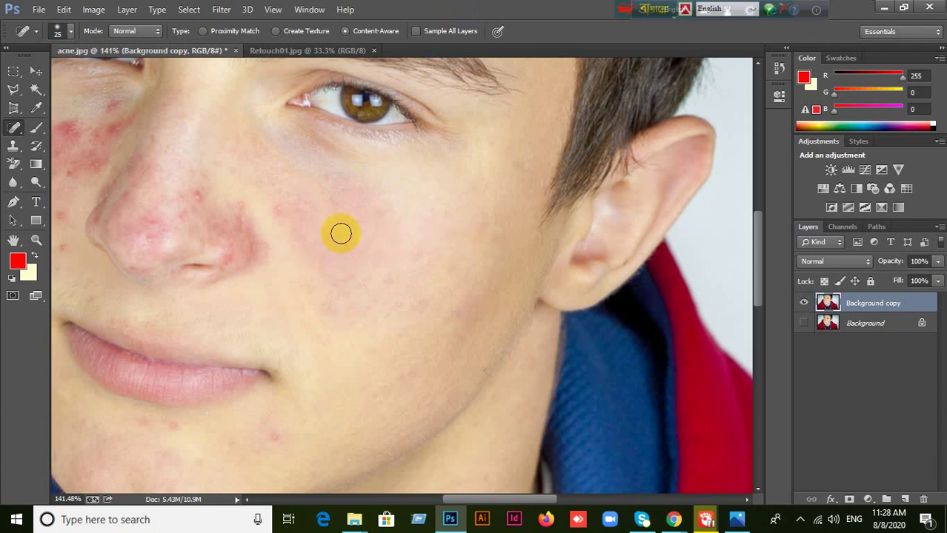
Heal the red spot on the cheek nearest the nose and a faint mark farther down the outer cheek.
click(282, 209)
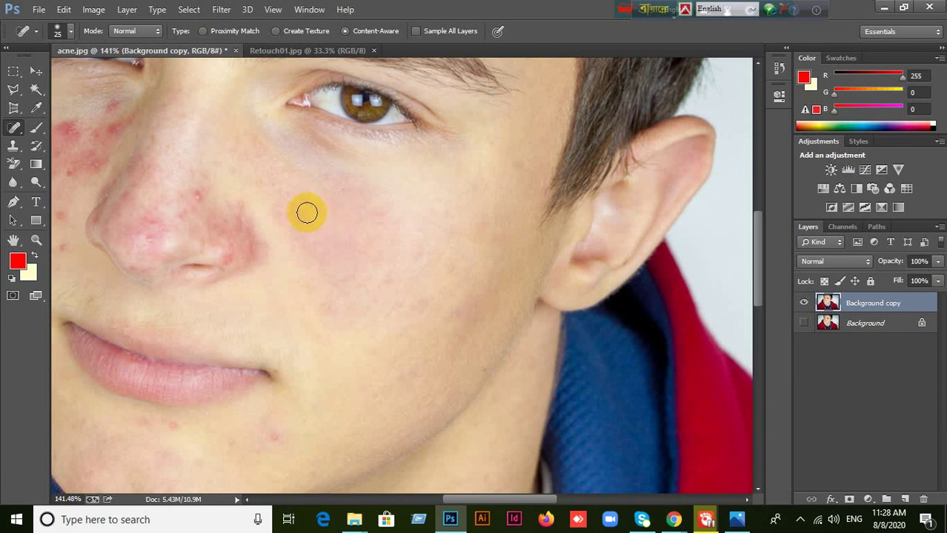
click(295, 212)
click(408, 290)
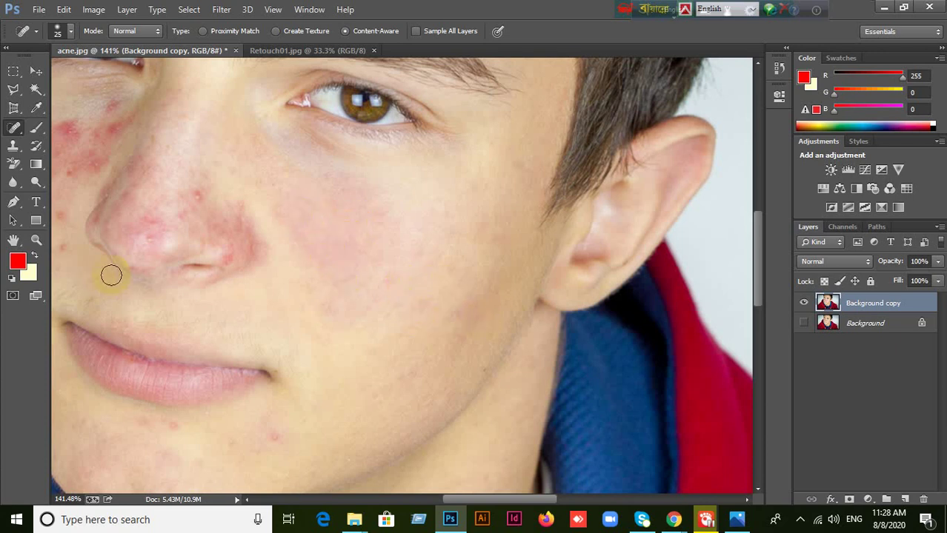
click(131, 247)
mouse_move(394, 246)
mouse_down()
mouse_move(303, 237)
mouse_move(153, 285)
mouse_move(121, 286)
mouse_up()
mouse_move(310, 256)
mouse_down()
mouse_move(377, 213)
mouse_move(315, 211)
mouse_move(275, 280)
mouse_move(255, 290)
mouse_up()
right_click(16, 131)
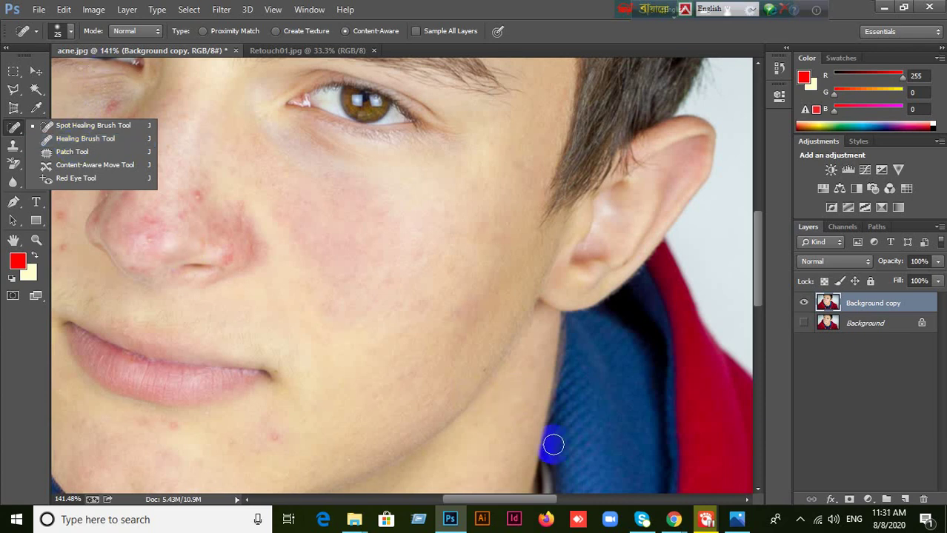
Switch to the Google Meet call in Chrome, admit the waiting participant and return to Photoshop.
click(673, 519)
click(619, 496)
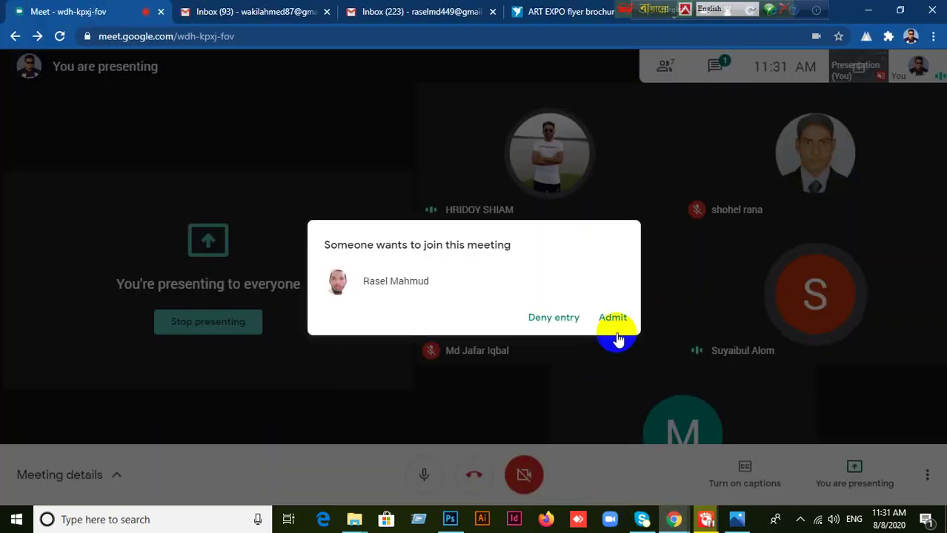
click(615, 318)
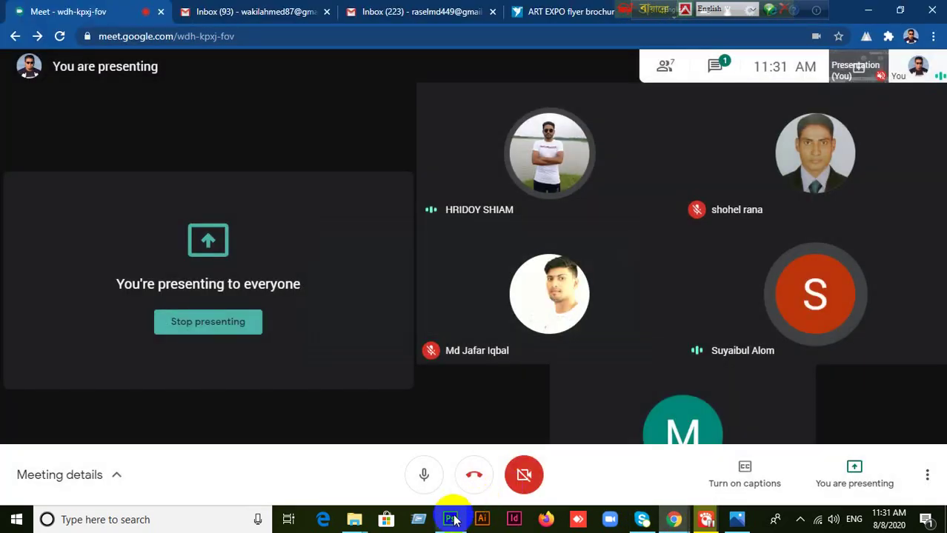
click(449, 520)
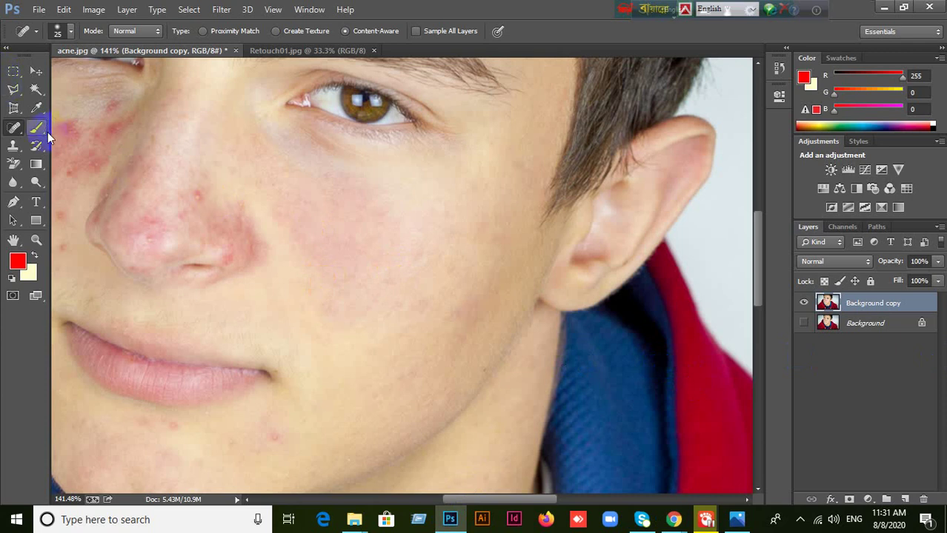
Choose the Healing Brush and reduce its size to 45.
click(17, 131)
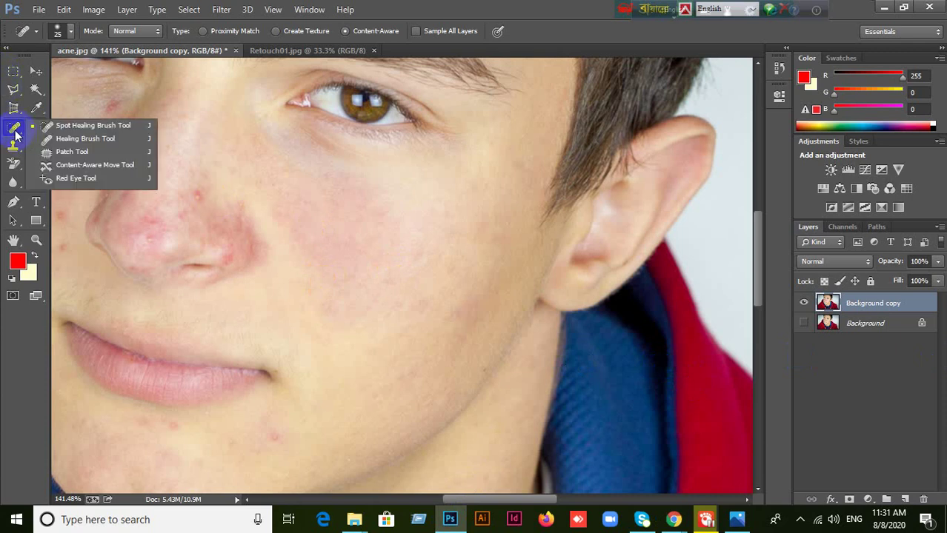
click(66, 140)
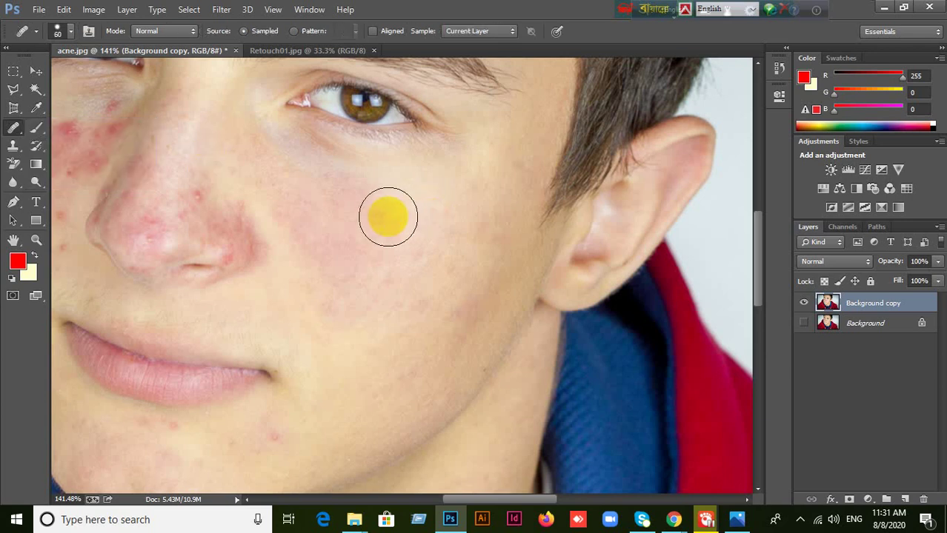
key(bracketleft)
key(bracketleft)
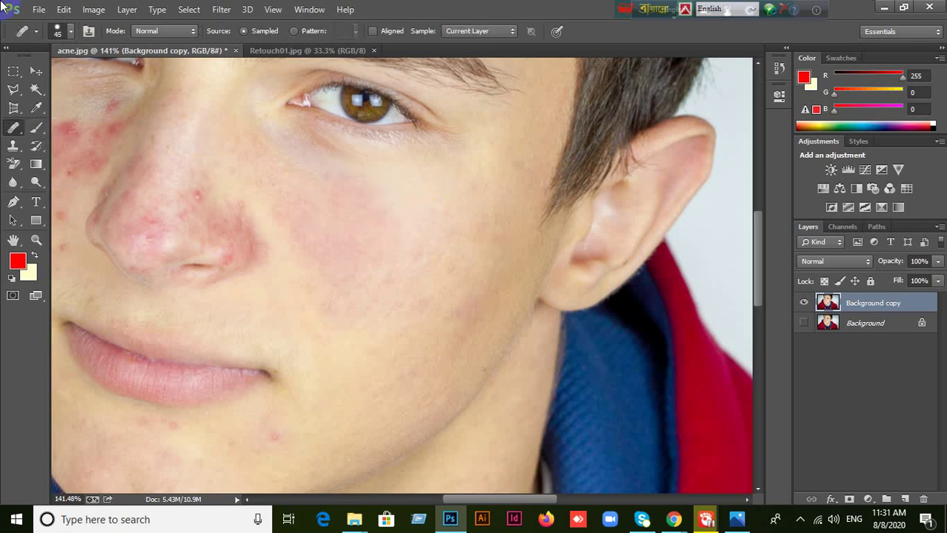
Switch back to the Spot Healing Brush.
right_click(14, 127)
click(76, 128)
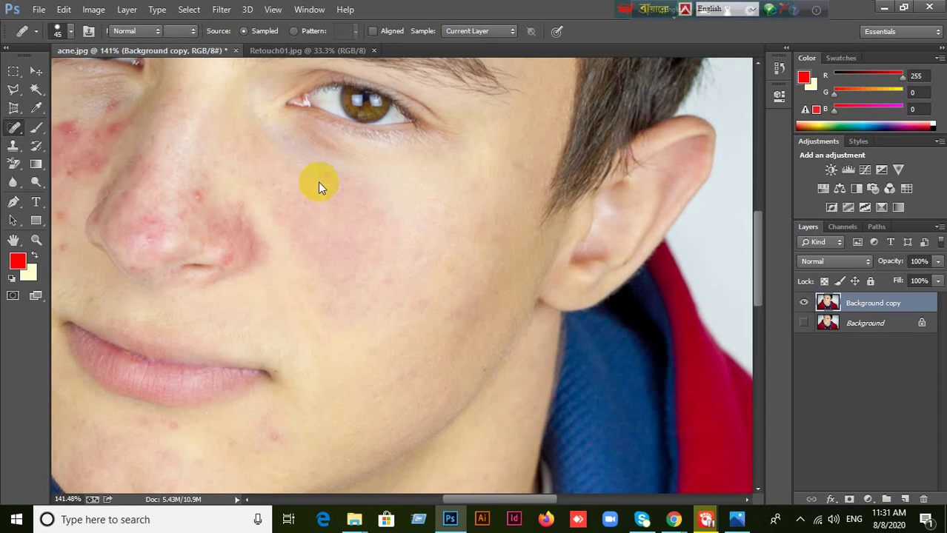
With the Healing Brush at size 25, sample clear skin on the outer cheek and paint it over the adjacent skin toward the eye.
right_click(16, 131)
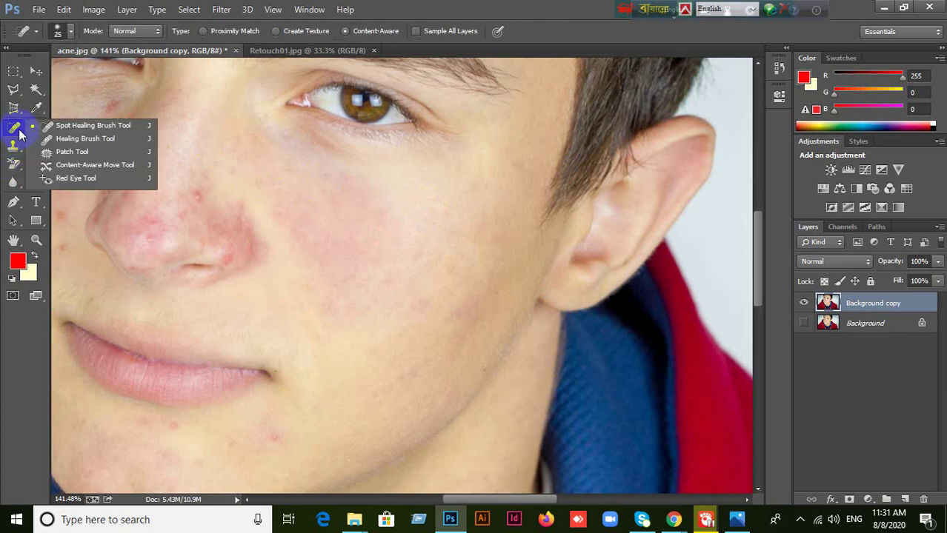
click(60, 141)
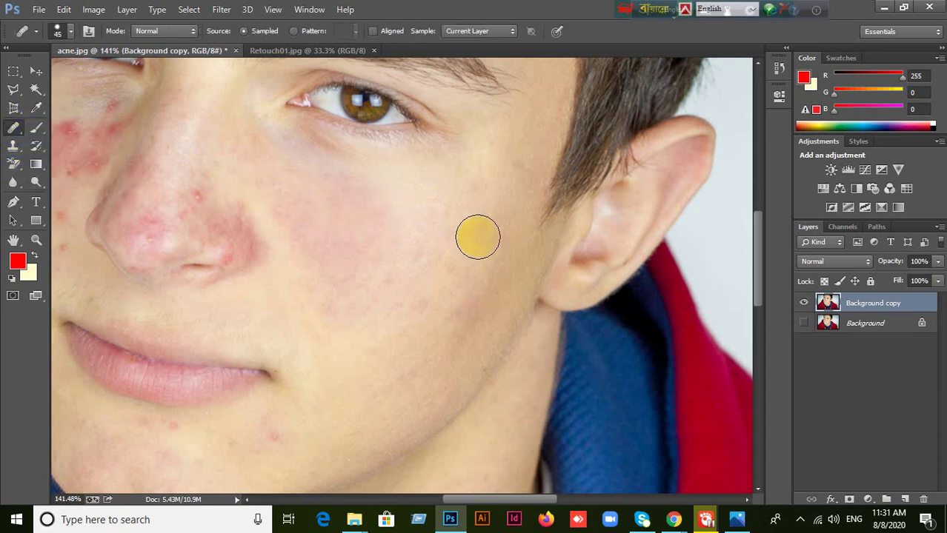
key(bracketleft)
key(bracketleft)
key(bracketleft)
alt+click(464, 236)
mouse_move(464, 236)
mouse_down()
mouse_move(452, 209)
mouse_move(452, 223)
mouse_up()
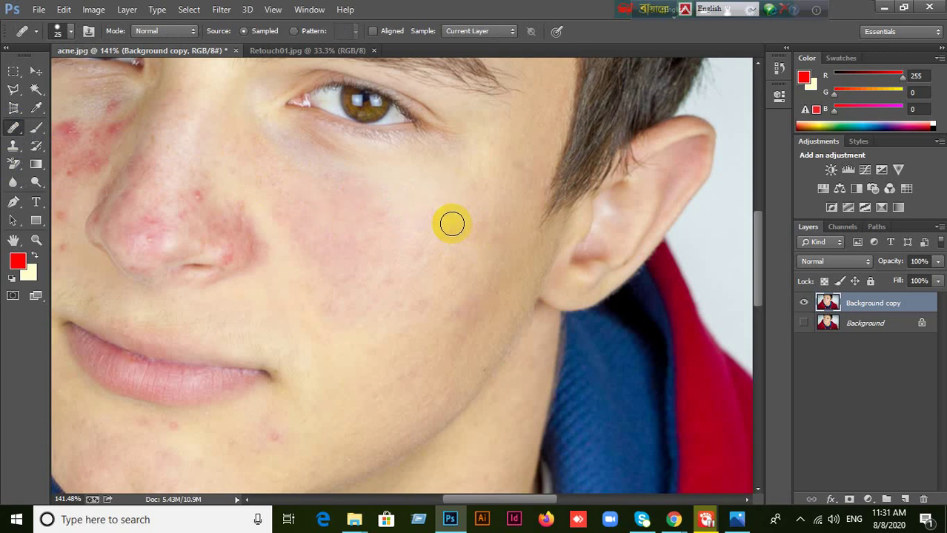
mouse_move(452, 224)
mouse_down()
mouse_move(425, 202)
mouse_move(417, 211)
mouse_move(419, 197)
mouse_move(418, 208)
mouse_move(404, 201)
mouse_move(408, 217)
mouse_move(402, 199)
mouse_move(413, 219)
mouse_move(306, 177)
mouse_move(416, 213)
mouse_move(384, 199)
mouse_move(431, 209)
mouse_up()
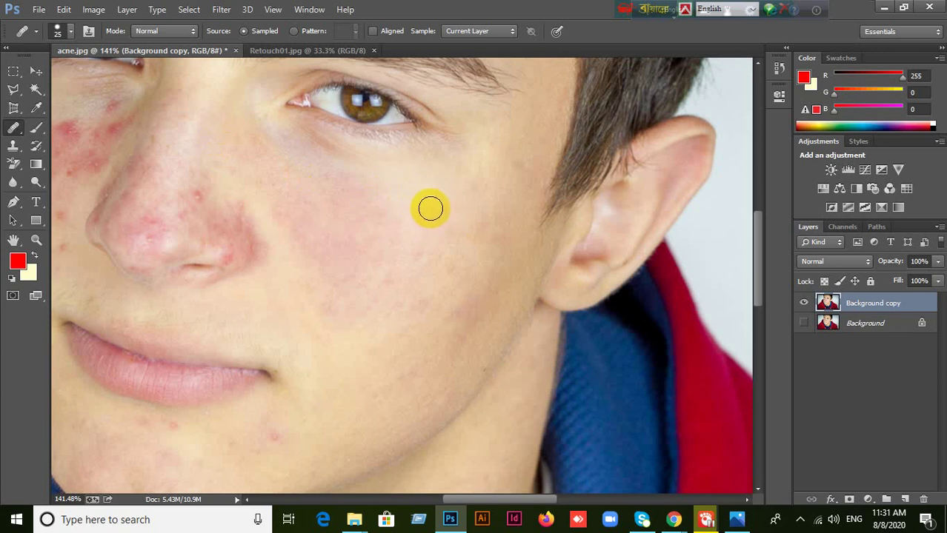
Sample clear skin on the outer cheek with the Healing Brush and paint it over the reddish inner cheek below the eye.
key(alt)
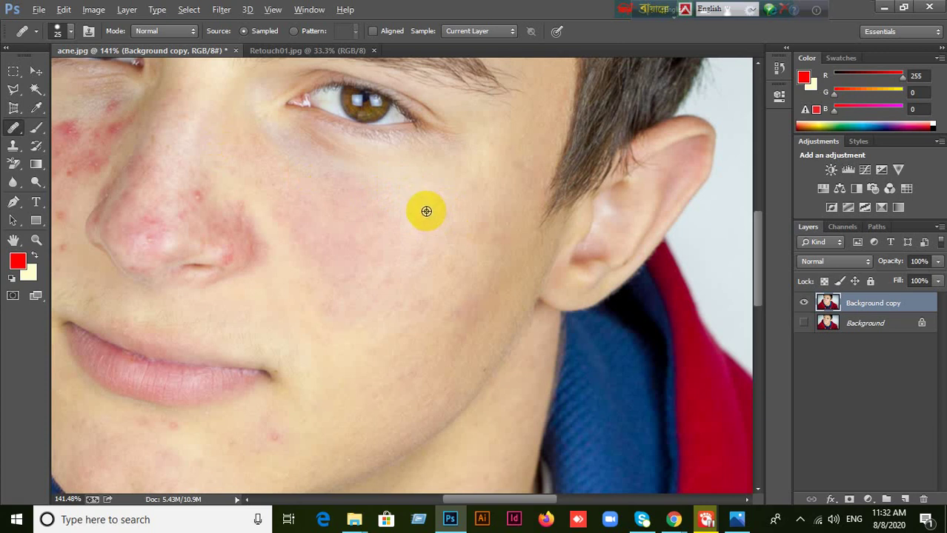
alt+click(426, 211)
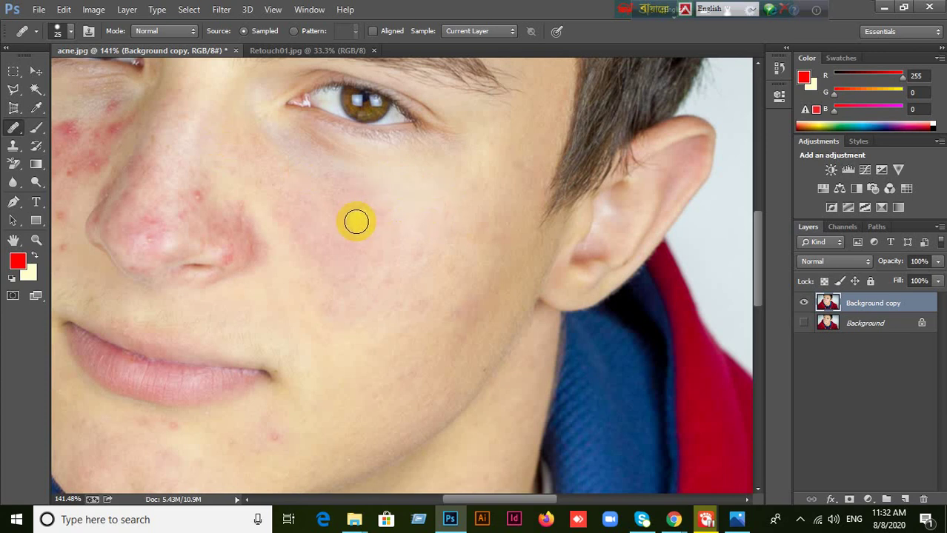
mouse_move(334, 226)
mouse_down()
mouse_move(327, 204)
mouse_move(339, 226)
mouse_up()
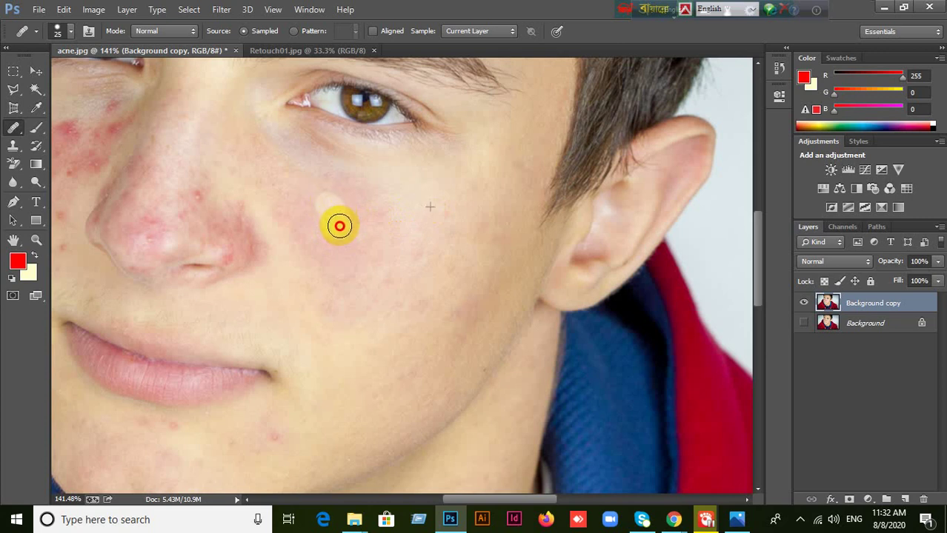
mouse_move(339, 226)
mouse_down()
mouse_move(355, 196)
mouse_move(373, 214)
mouse_move(362, 232)
mouse_move(362, 215)
mouse_move(375, 214)
mouse_move(342, 215)
mouse_move(331, 206)
mouse_move(350, 204)
mouse_move(329, 205)
mouse_move(349, 247)
mouse_move(369, 209)
mouse_move(359, 218)
mouse_move(332, 190)
mouse_move(335, 225)
mouse_move(356, 238)
mouse_move(326, 246)
mouse_up()
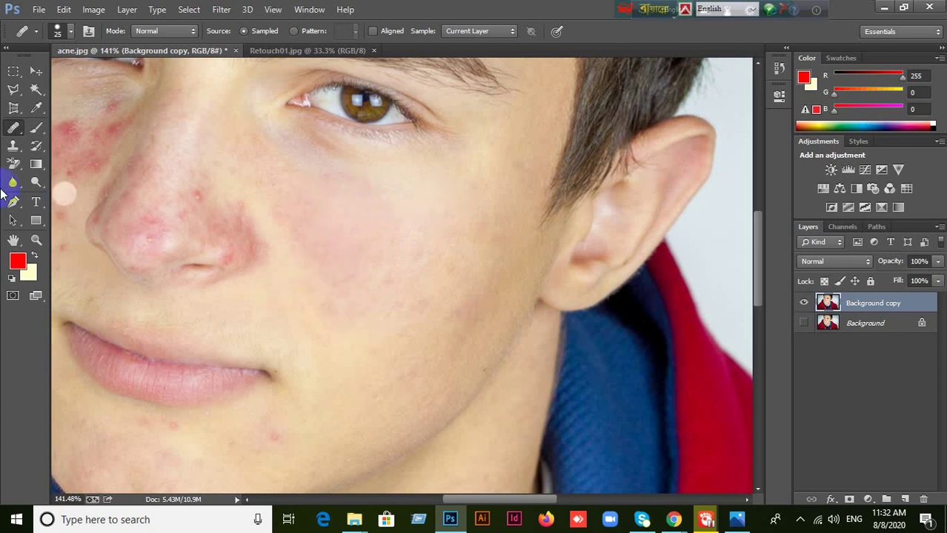
Enlarge the Healing Brush to 35, resample clear skin and paint over the remaining redness across the middle of the cheek.
right_click(18, 131)
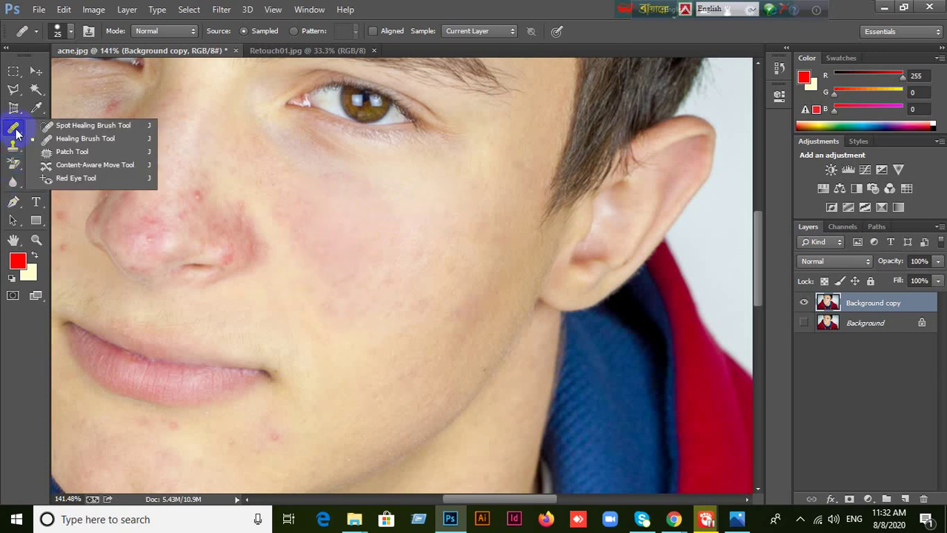
click(83, 140)
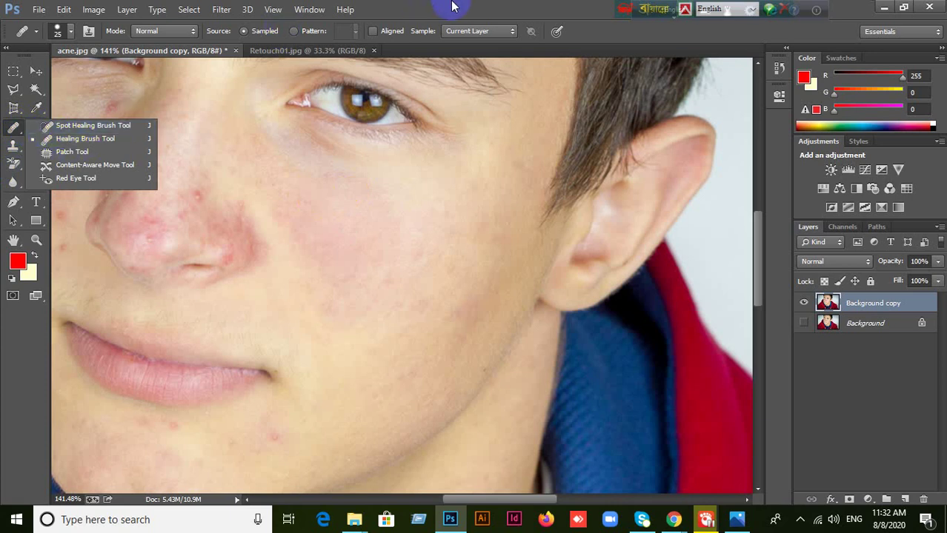
click(68, 33)
drag(157, 108, 64, 106)
click(471, 43)
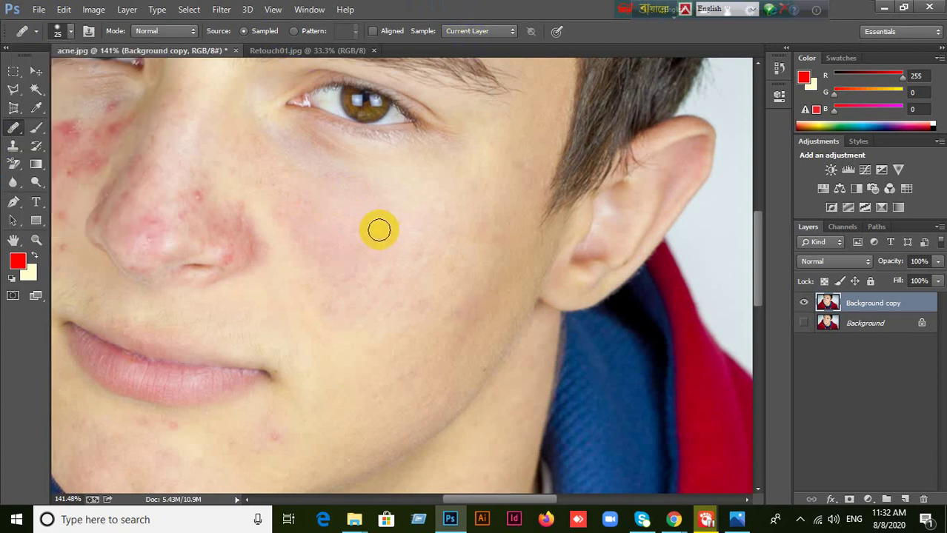
key(bracketright)
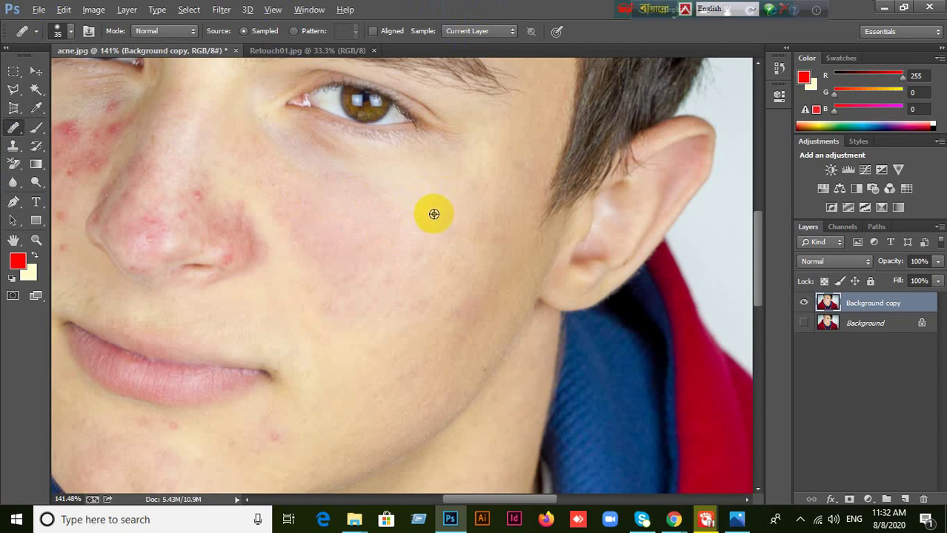
alt+click(378, 198)
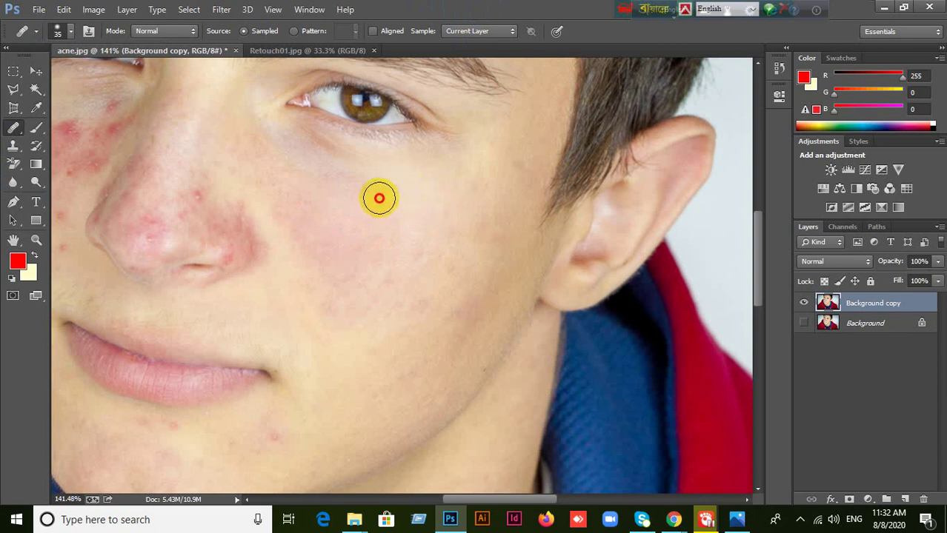
mouse_move(379, 198)
mouse_down()
mouse_move(380, 230)
mouse_move(367, 202)
mouse_move(383, 214)
mouse_move(376, 226)
mouse_move(363, 192)
mouse_move(366, 210)
mouse_move(371, 192)
mouse_move(386, 215)
mouse_move(377, 221)
mouse_move(350, 188)
mouse_move(389, 222)
mouse_up()
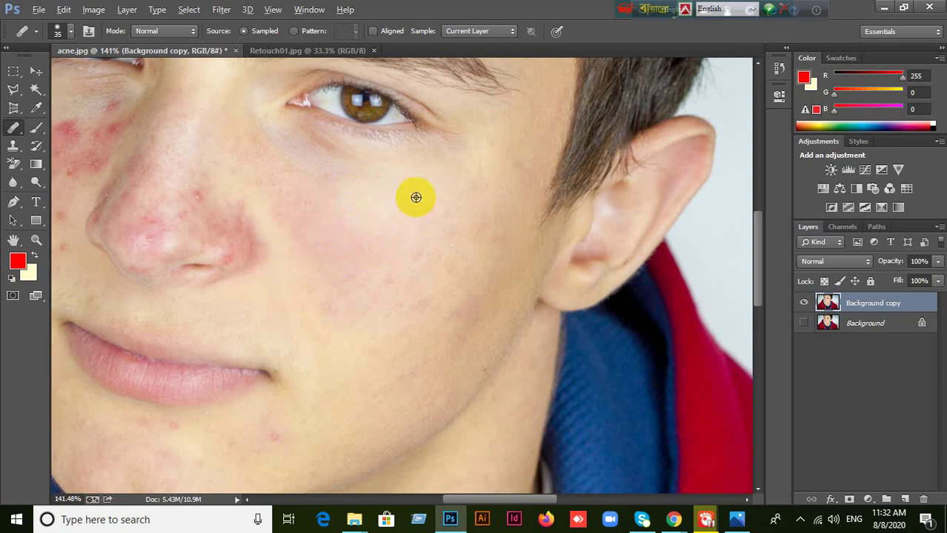
mouse_move(389, 228)
mouse_down()
mouse_move(372, 234)
mouse_move(379, 256)
mouse_move(363, 226)
mouse_move(373, 202)
mouse_move(410, 224)
mouse_move(394, 237)
mouse_up()
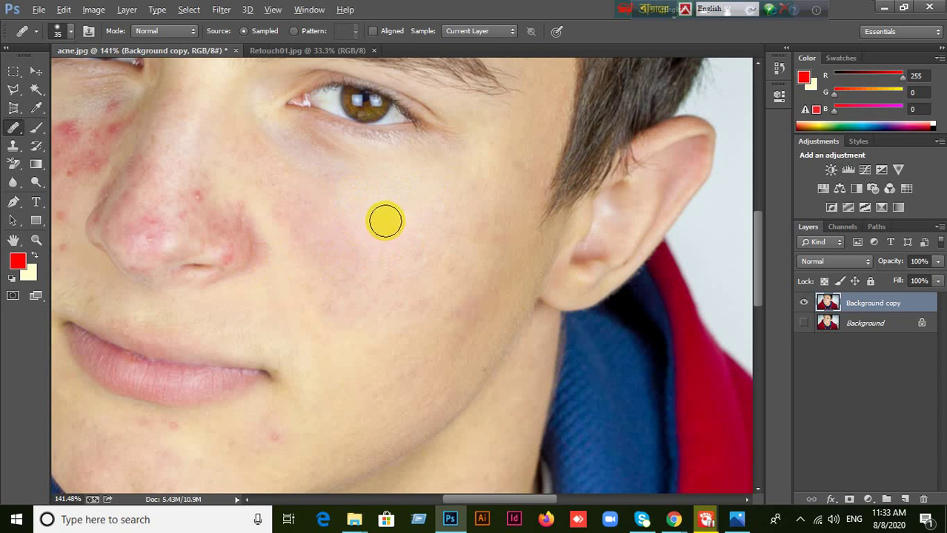
mouse_move(354, 226)
mouse_down()
mouse_move(355, 254)
mouse_move(374, 249)
mouse_move(342, 218)
mouse_move(337, 233)
mouse_move(345, 209)
mouse_move(334, 211)
mouse_up()
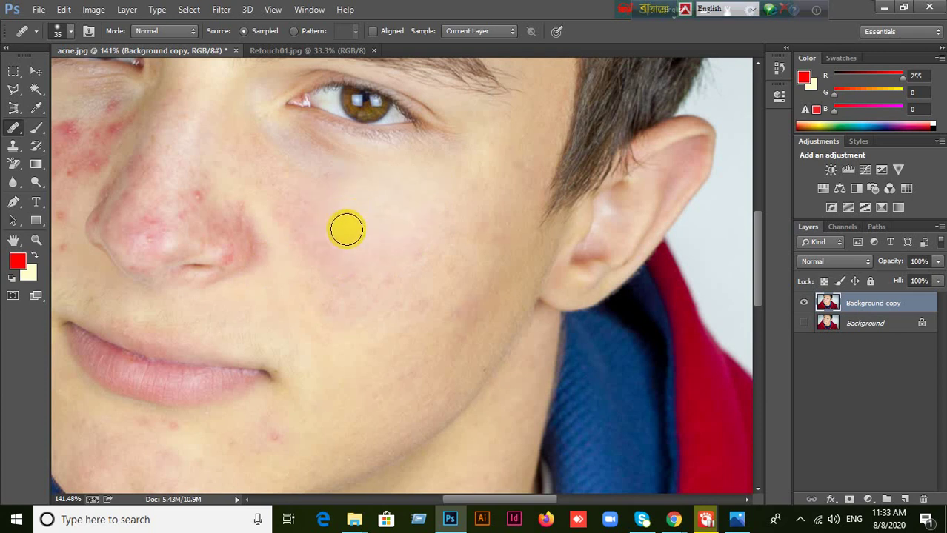
Choose the Patch tool with its patch mode set to Normal.
scroll(402, 229, down, 2)
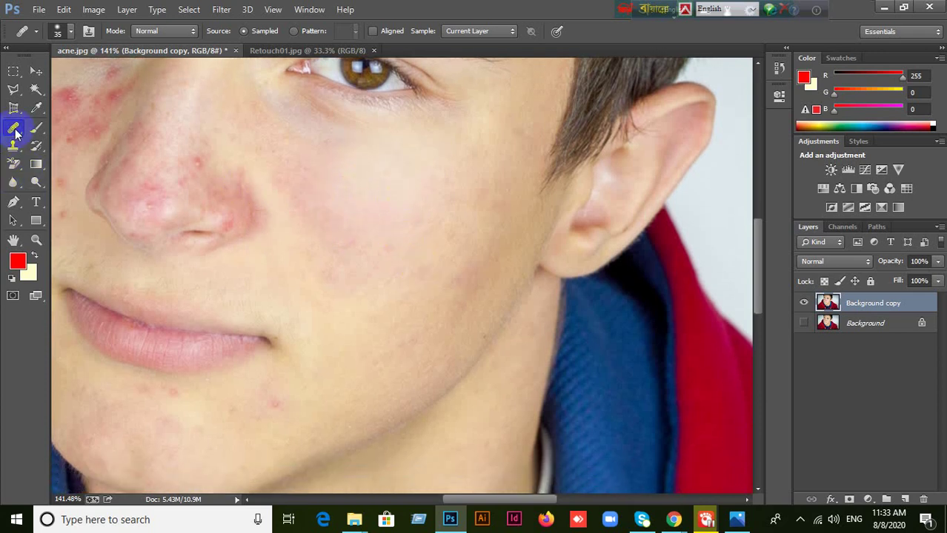
right_click(16, 132)
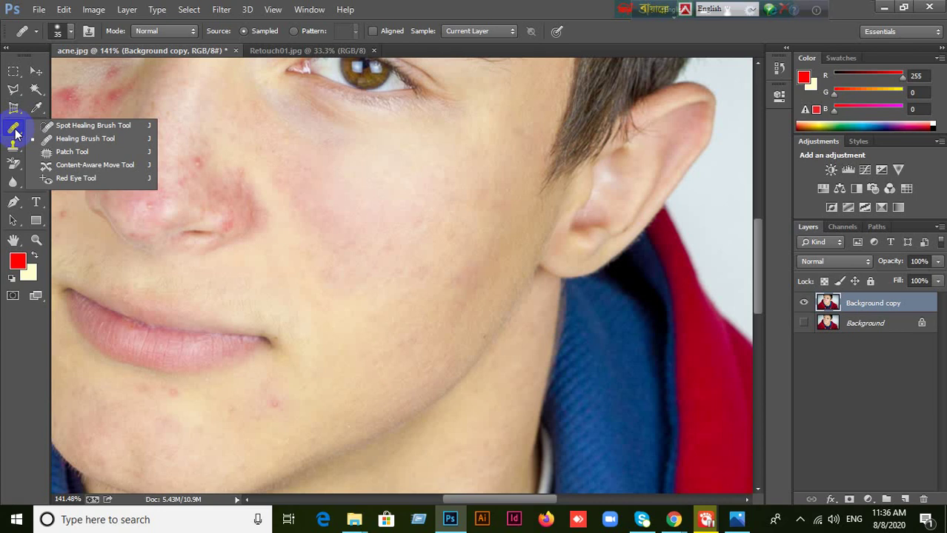
scroll(214, 260, down, 2)
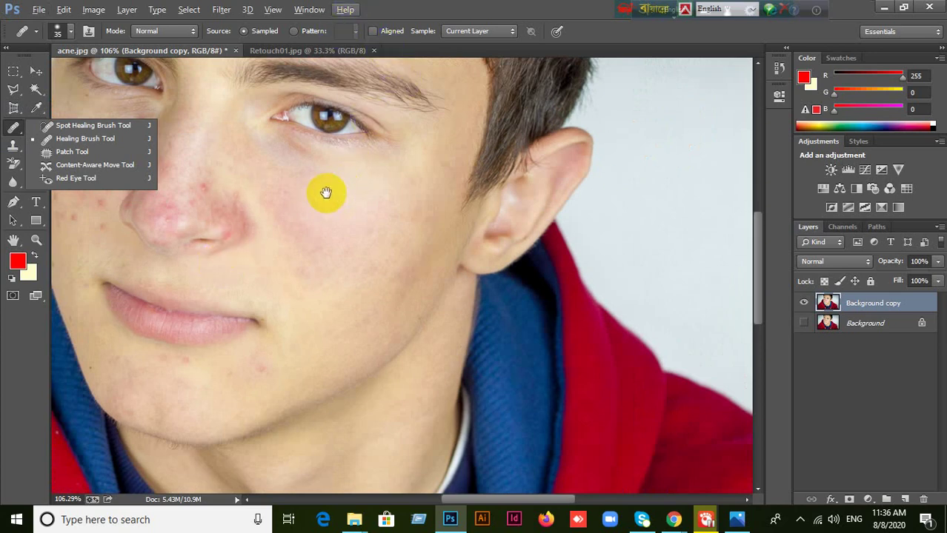
drag(325, 194, 444, 203)
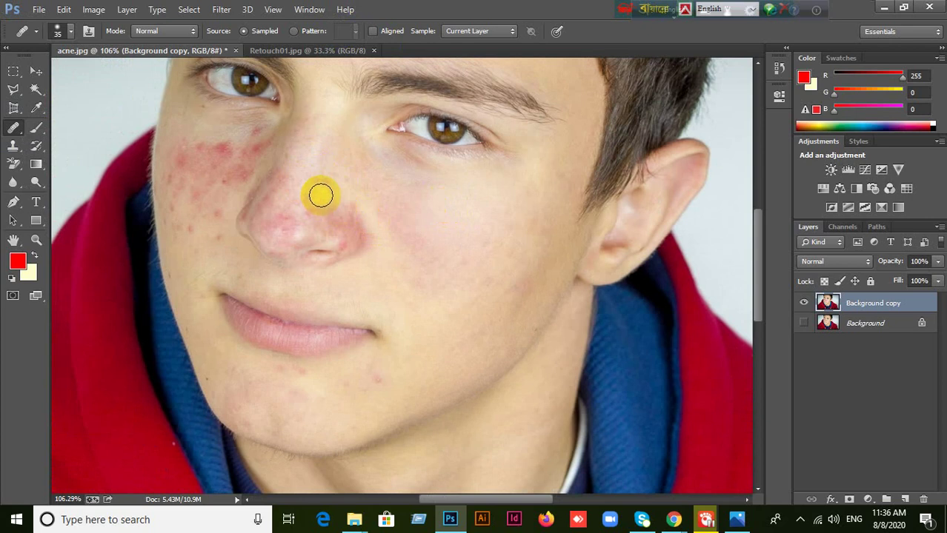
scroll(305, 198, up, 2)
alt+click(110, 201)
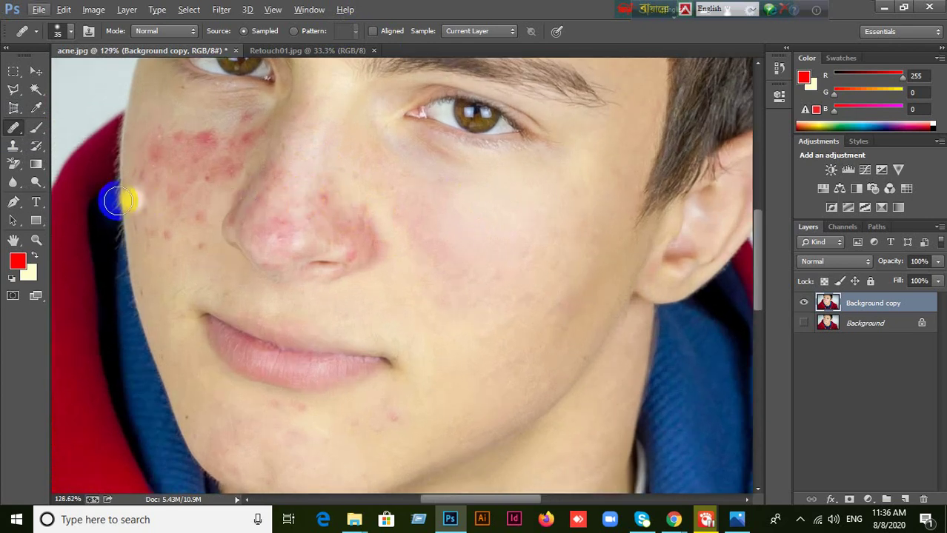
right_click(15, 138)
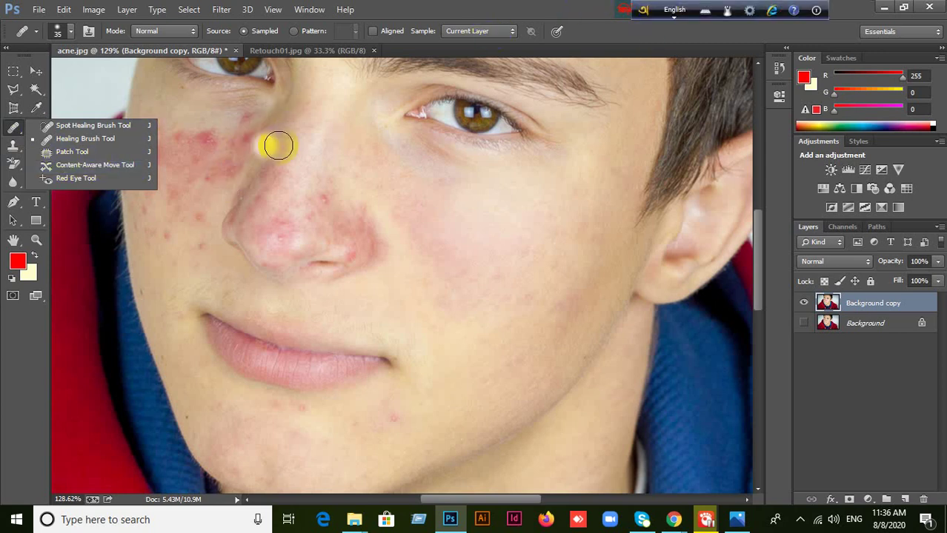
click(66, 154)
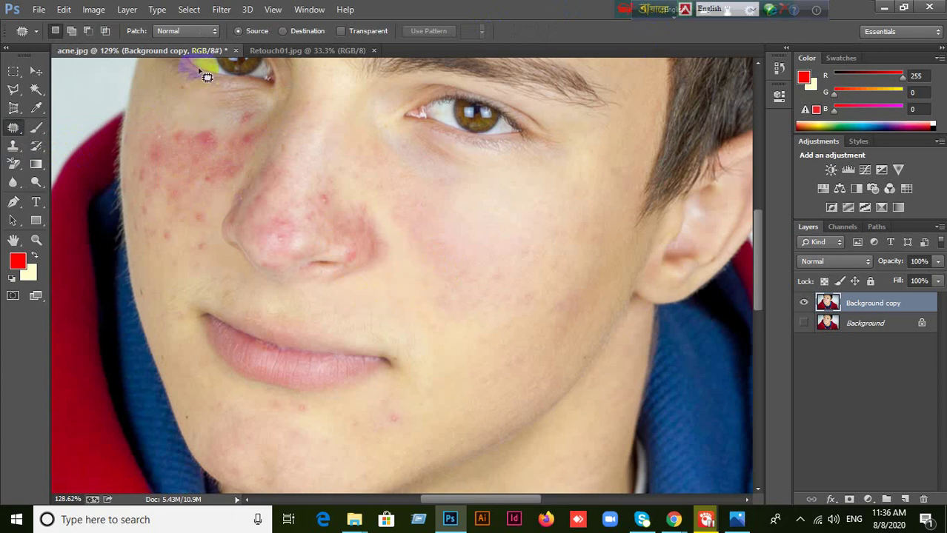
click(192, 30)
click(182, 43)
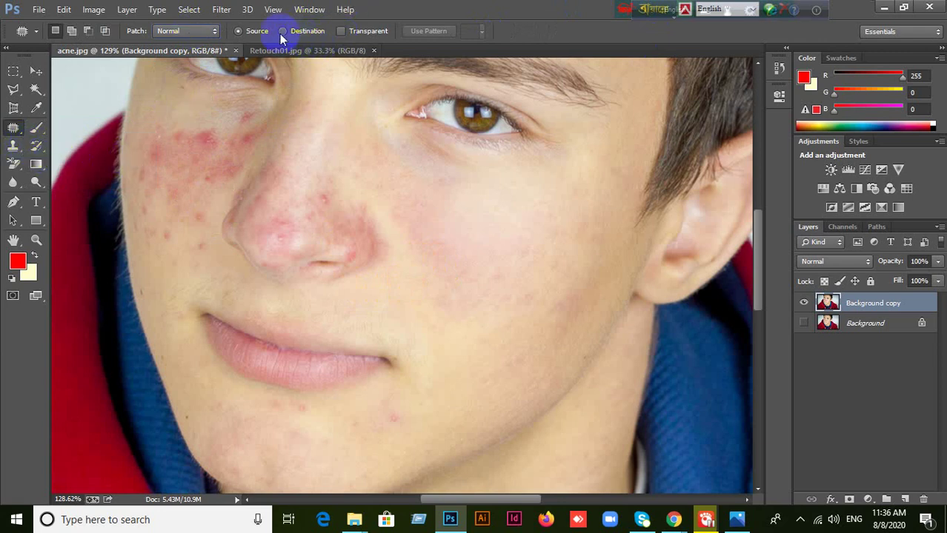
click(195, 31)
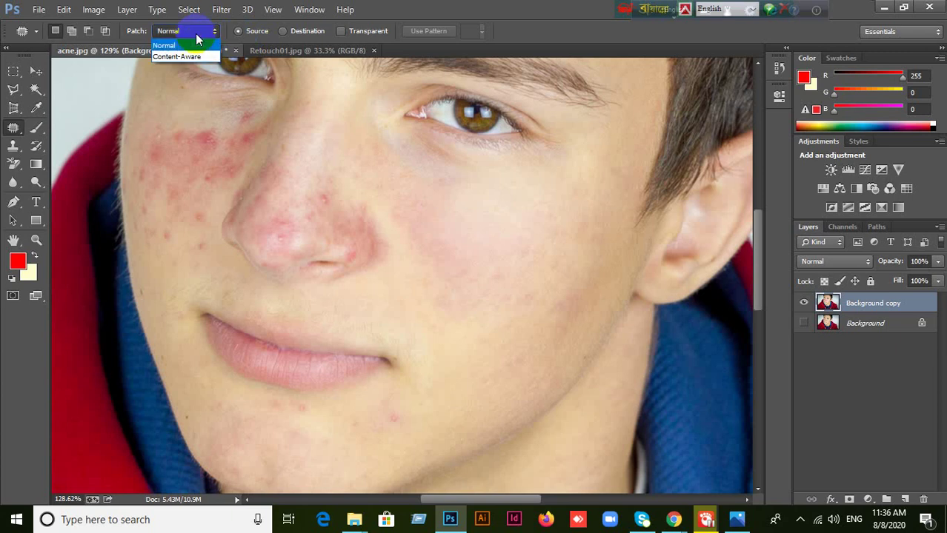
click(194, 37)
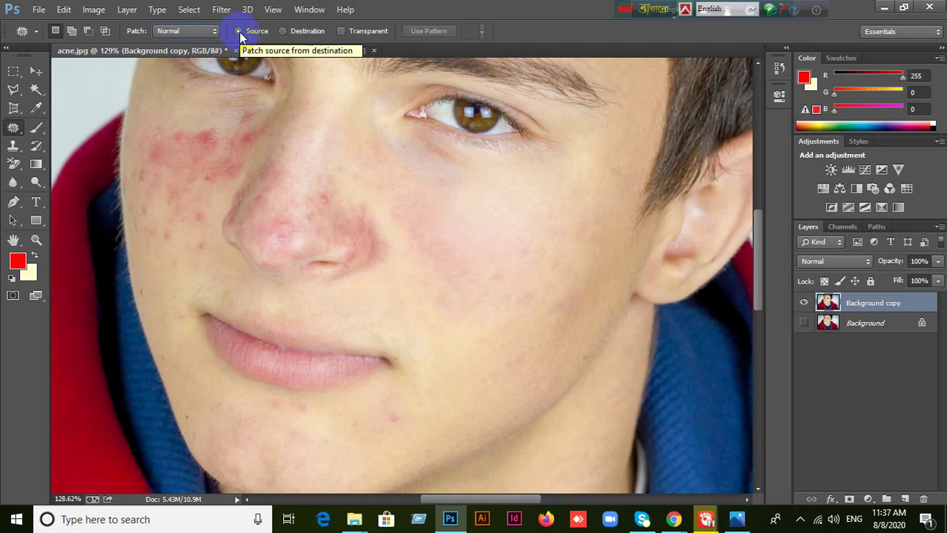
Outline the red pimple on the side of the nose with the Patch tool, patch it from clear skin and deselect.
click(14, 129)
click(72, 151)
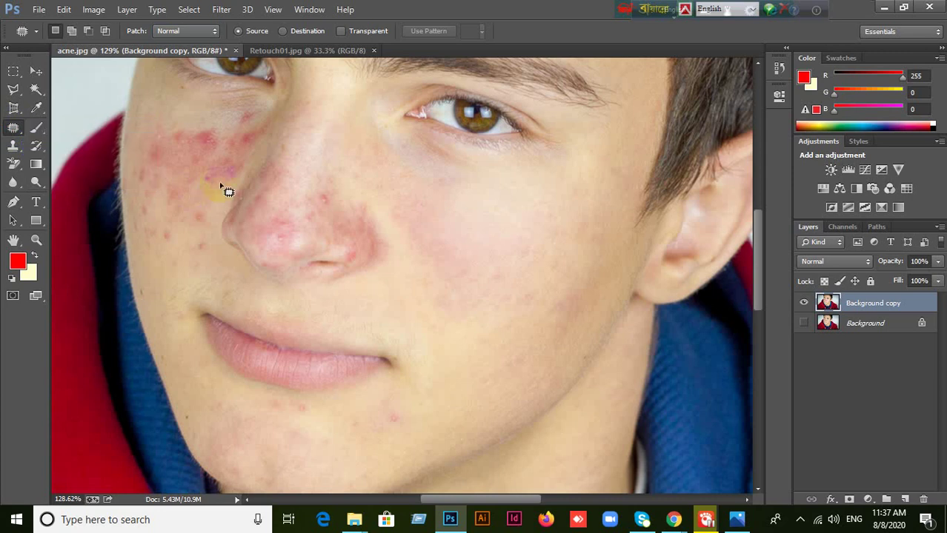
mouse_move(329, 195)
mouse_down()
mouse_move(318, 202)
mouse_move(327, 210)
mouse_move(335, 200)
mouse_move(332, 212)
mouse_up()
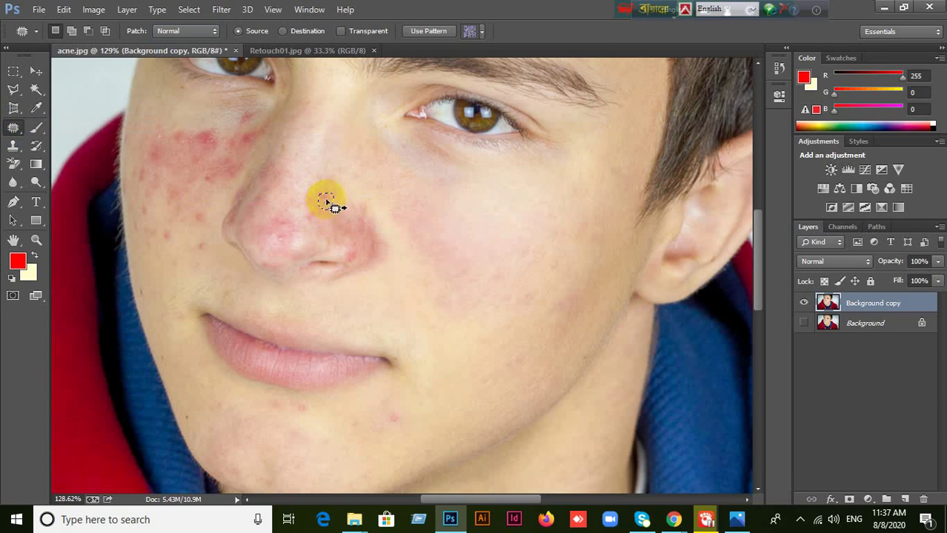
drag(364, 224, 400, 288)
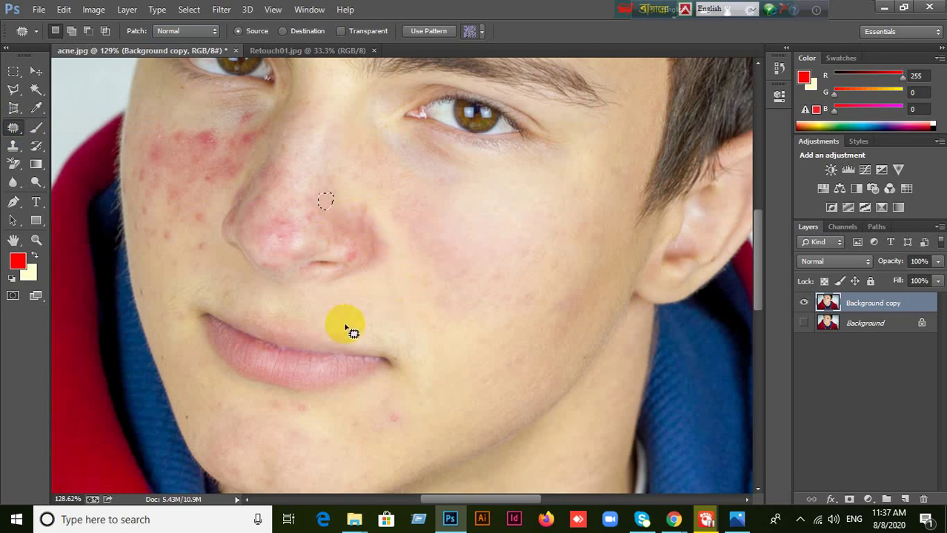
key(ctrl+d)
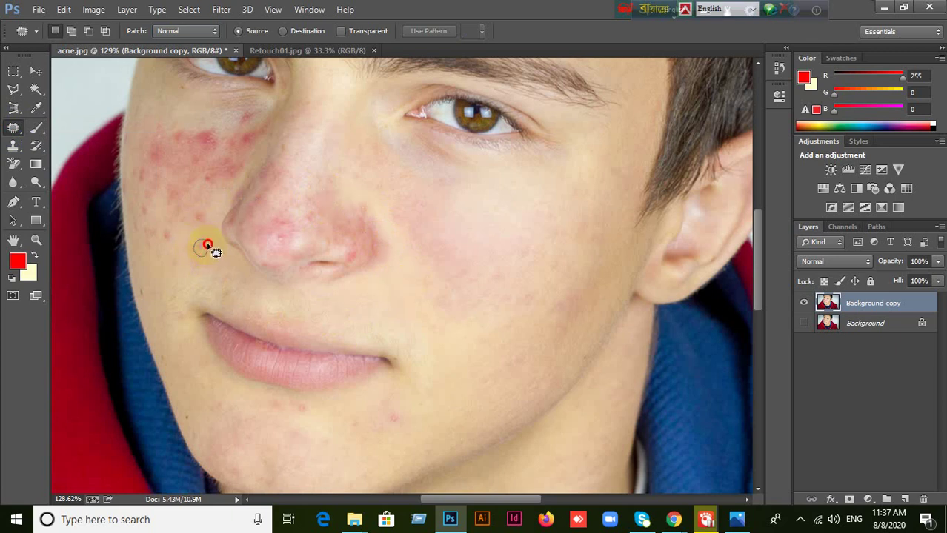
Patch the small spot on the blemished cheek, level with the nostril, using nearby clear skin and clear the selection.
mouse_move(207, 248)
mouse_down()
mouse_move(233, 264)
mouse_move(196, 259)
mouse_up()
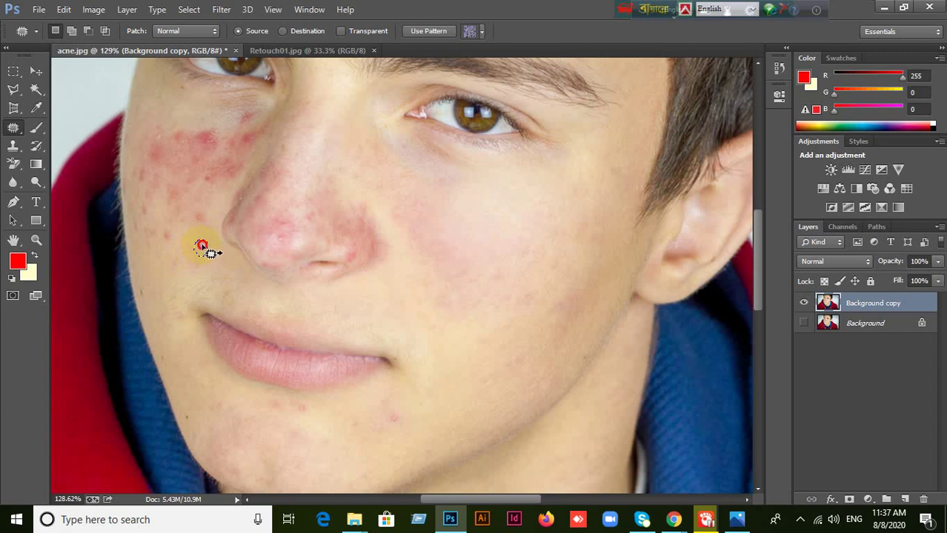
drag(204, 249, 182, 240)
mouse_move(179, 236)
mouse_down()
mouse_move(167, 235)
mouse_move(168, 252)
mouse_move(177, 235)
mouse_move(166, 225)
mouse_up()
click(271, 277)
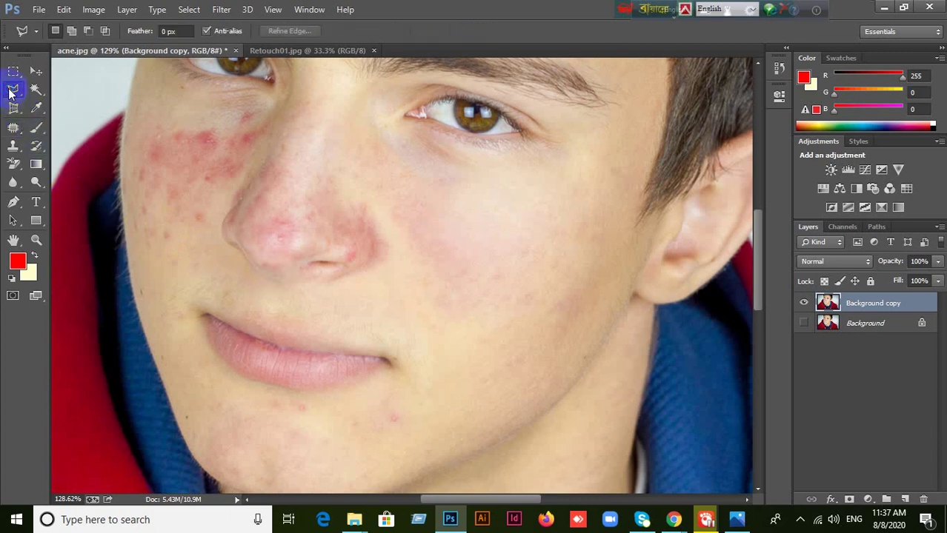
Outline the spot on the outer part of the blemished cheek with the Lasso tool, patch it with adjacent clear skin and deselect.
right_click(11, 91)
click(67, 87)
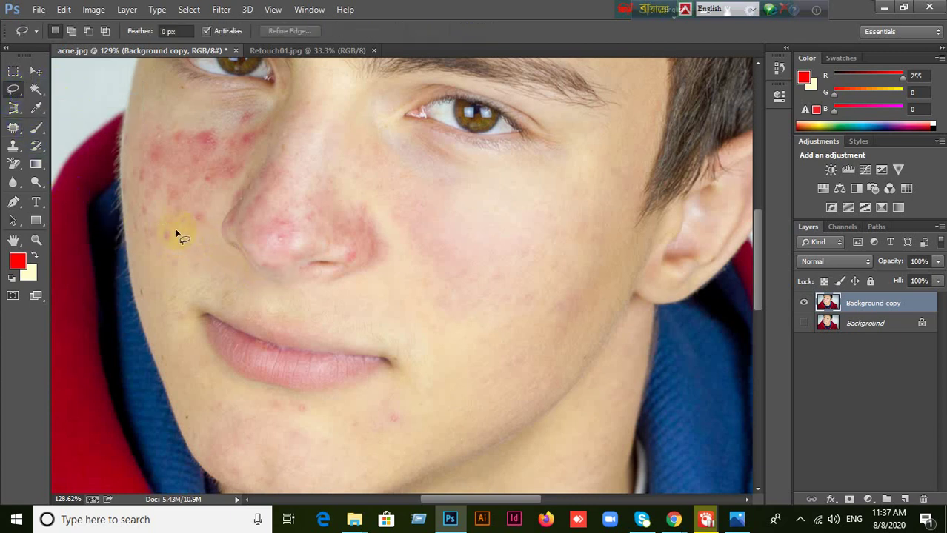
mouse_move(174, 232)
mouse_down()
mouse_move(159, 226)
mouse_move(163, 243)
mouse_move(176, 239)
mouse_move(169, 227)
mouse_up()
click(13, 127)
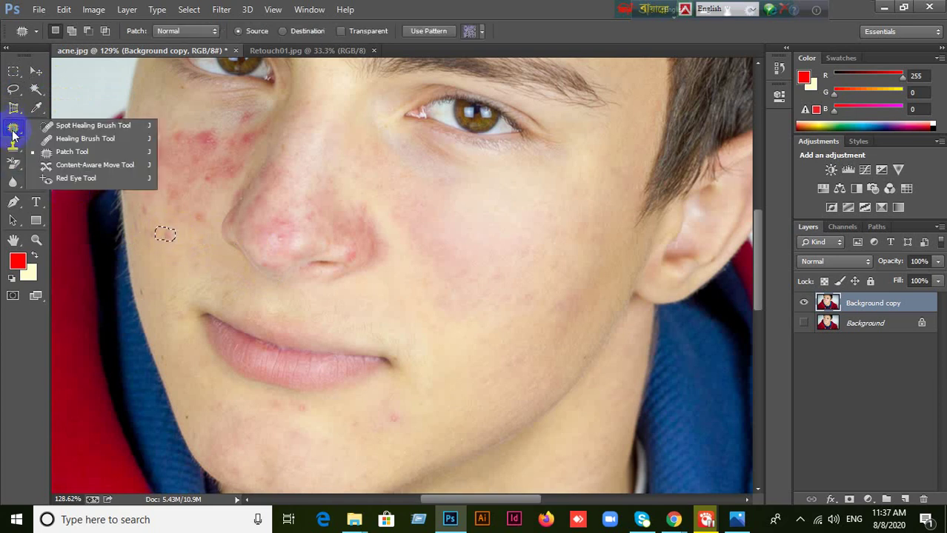
click(52, 156)
mouse_move(173, 238)
mouse_down()
mouse_move(195, 254)
mouse_move(196, 272)
mouse_move(218, 254)
mouse_up()
key(ctrl+d)
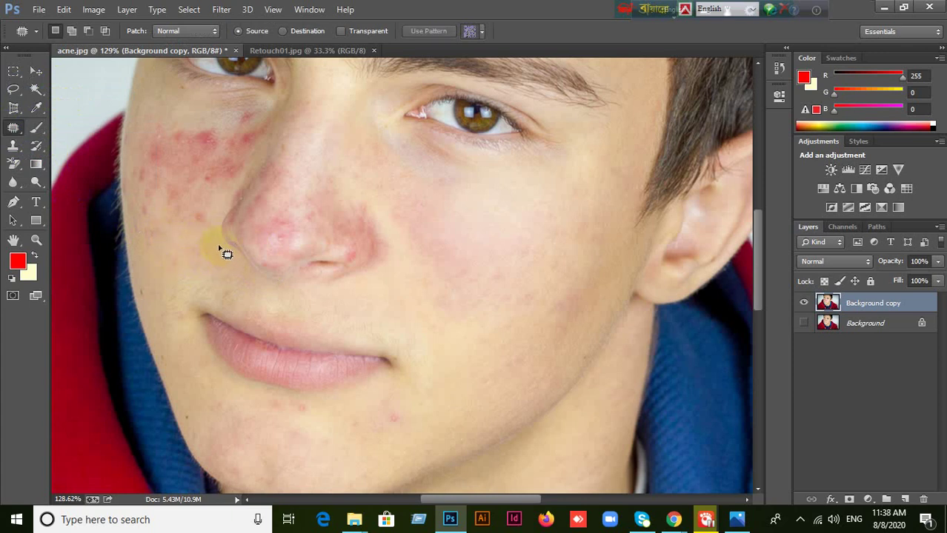
Outline the red spot beside the nose below the acne patch, replace it with clear skin using the Patch tool and deselect.
right_click(18, 131)
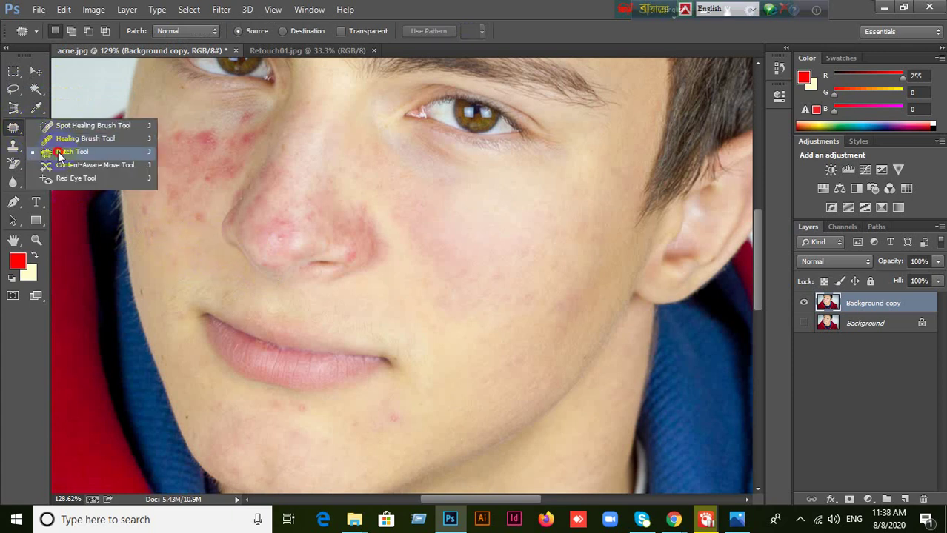
click(52, 150)
mouse_move(210, 218)
mouse_down()
mouse_move(197, 211)
mouse_move(189, 220)
mouse_move(199, 229)
mouse_move(208, 220)
mouse_move(198, 215)
mouse_move(186, 247)
mouse_up()
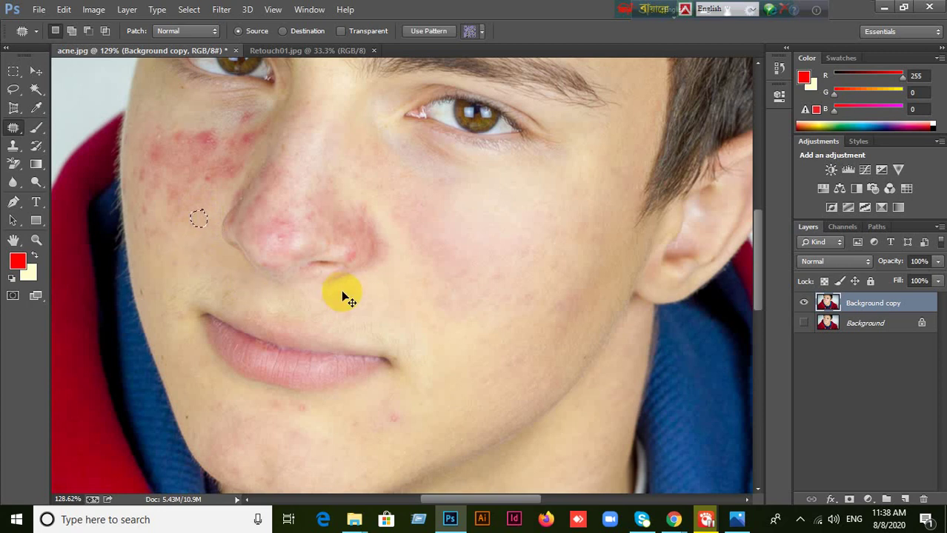
key(ctrl+d)
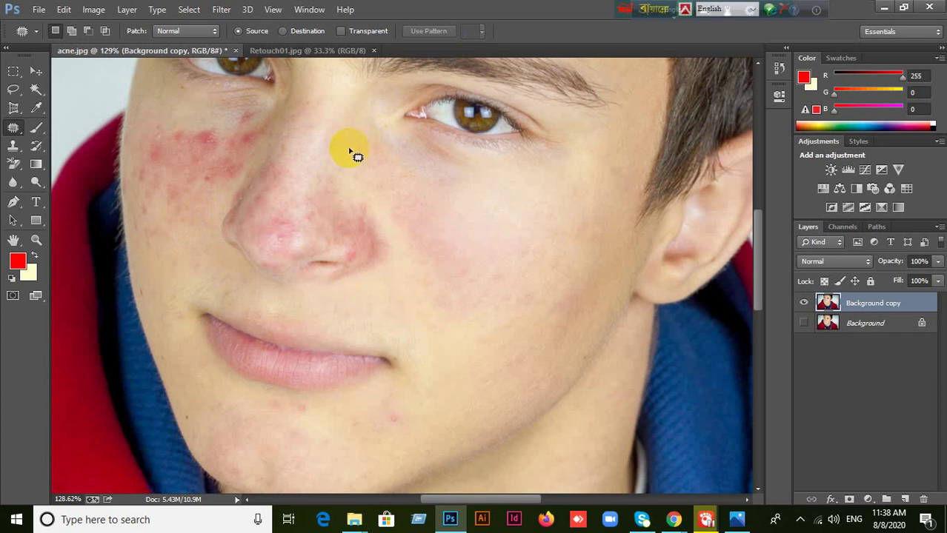
click(283, 37)
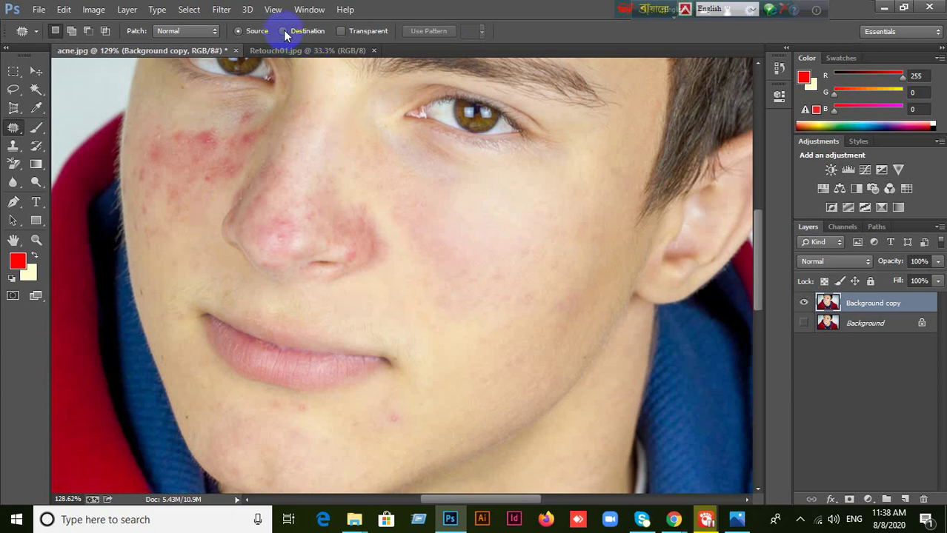
Set the Patch tool to Destination, copy the chin spot below the mouth corner onto nearby clear skin and deselect.
scroll(400, 377, down, 2)
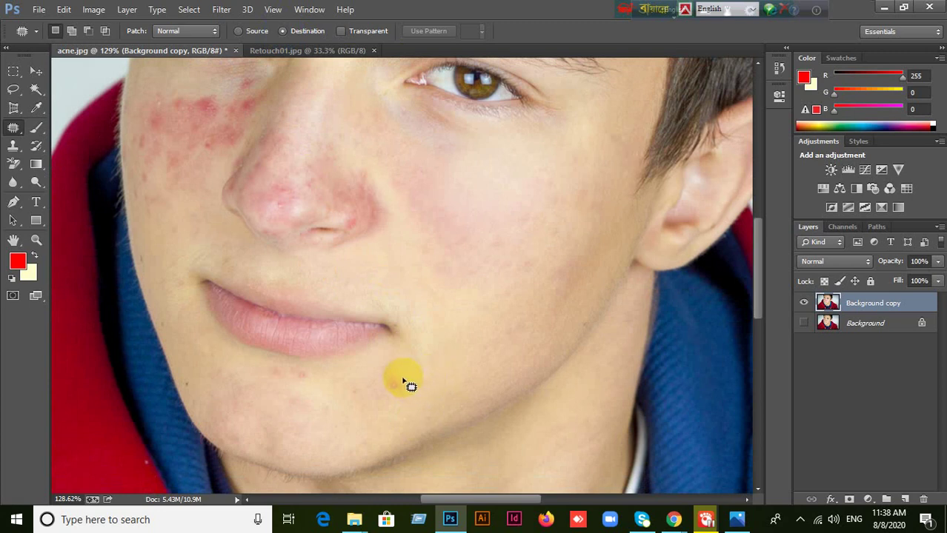
mouse_move(399, 375)
mouse_down()
mouse_move(395, 393)
mouse_move(420, 352)
mouse_up()
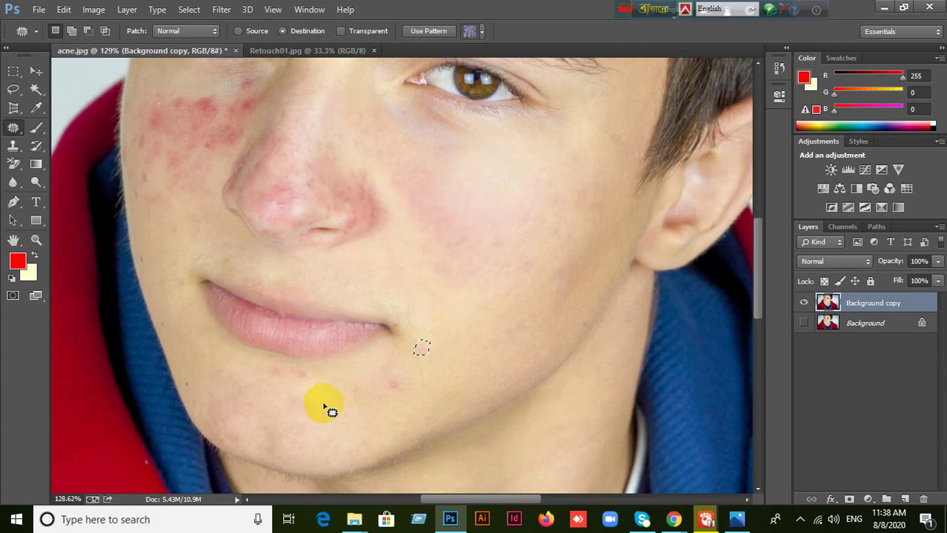
click(456, 433)
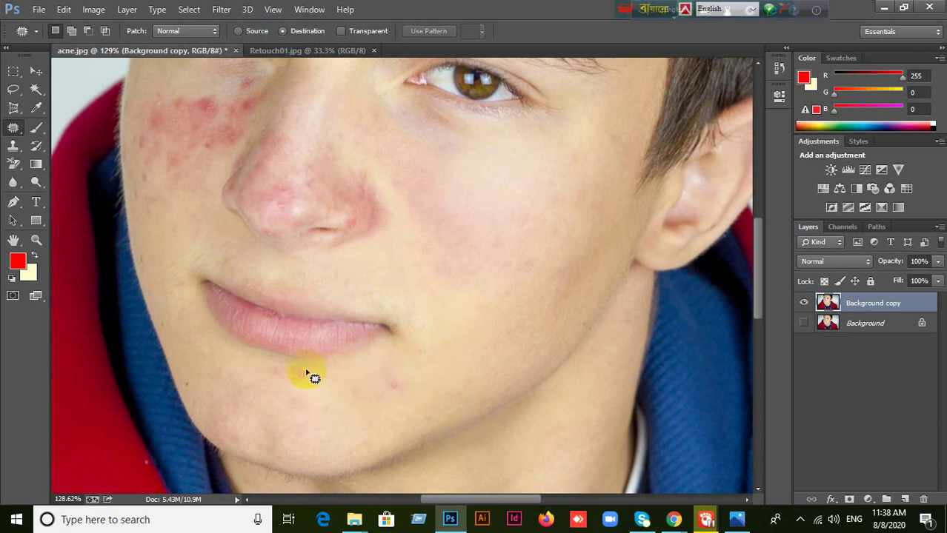
Try copying the chin spots onto clear cheek skin with the Patch tool in Destination mode, and undo the copies.
mouse_move(304, 371)
mouse_down()
mouse_move(348, 386)
mouse_move(398, 379)
mouse_move(385, 381)
mouse_move(390, 398)
mouse_move(402, 394)
mouse_move(426, 307)
mouse_up()
mouse_move(439, 355)
mouse_down()
mouse_move(417, 361)
mouse_move(431, 359)
mouse_move(431, 334)
mouse_move(422, 354)
mouse_move(466, 311)
mouse_up()
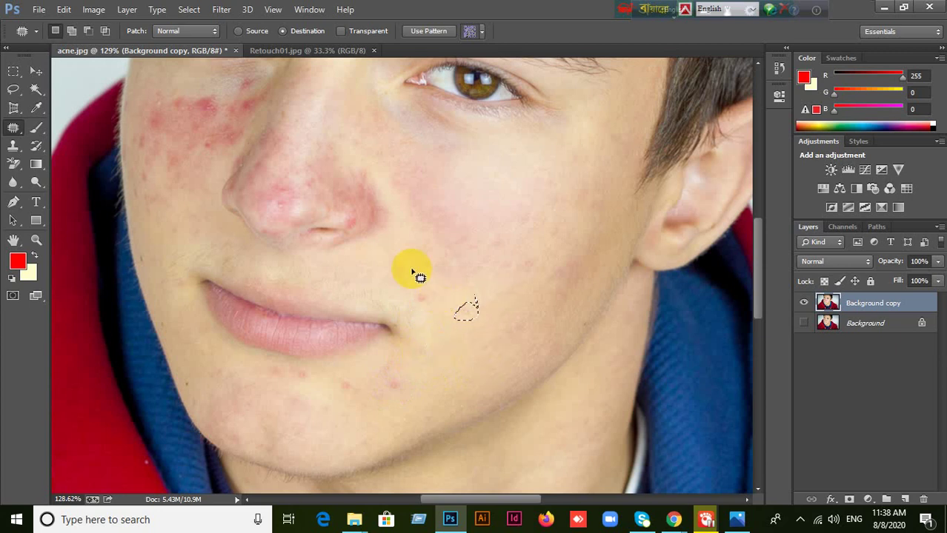
mouse_move(416, 284)
mouse_down()
mouse_move(422, 308)
mouse_move(428, 288)
mouse_move(416, 281)
mouse_move(420, 298)
mouse_move(393, 278)
mouse_move(384, 255)
mouse_up()
mouse_move(334, 377)
mouse_down()
mouse_move(360, 381)
mouse_move(343, 375)
mouse_move(338, 384)
mouse_move(392, 310)
mouse_move(405, 235)
mouse_up()
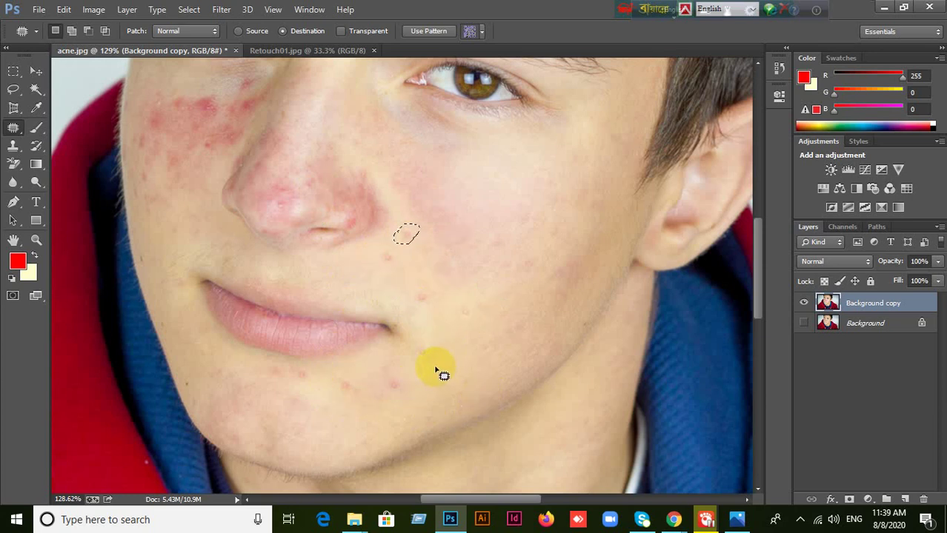
key(ctrl+z)
key(ctrl+z)
Switch to the Google Meet call in Chrome and move the floating keyboard toolbar clear of the browser tabs.
click(675, 521)
click(628, 486)
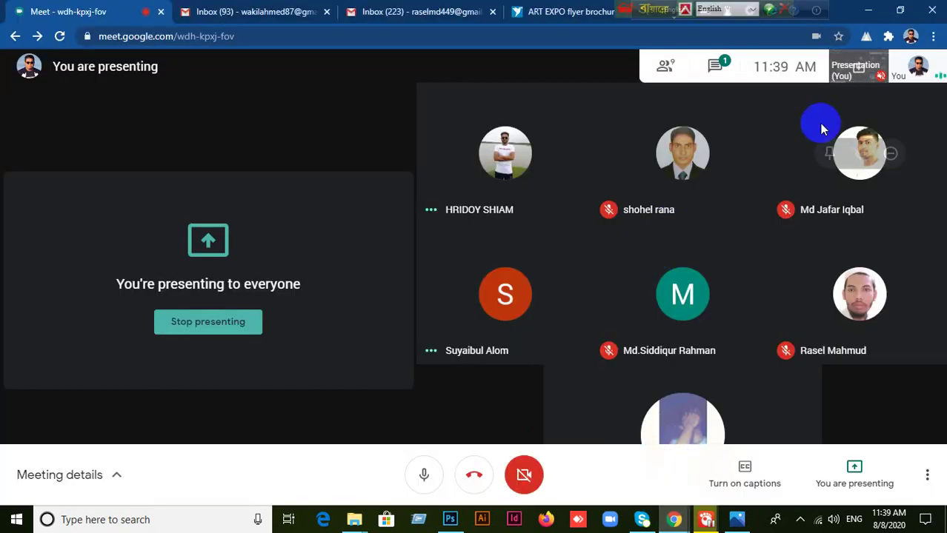
click(916, 72)
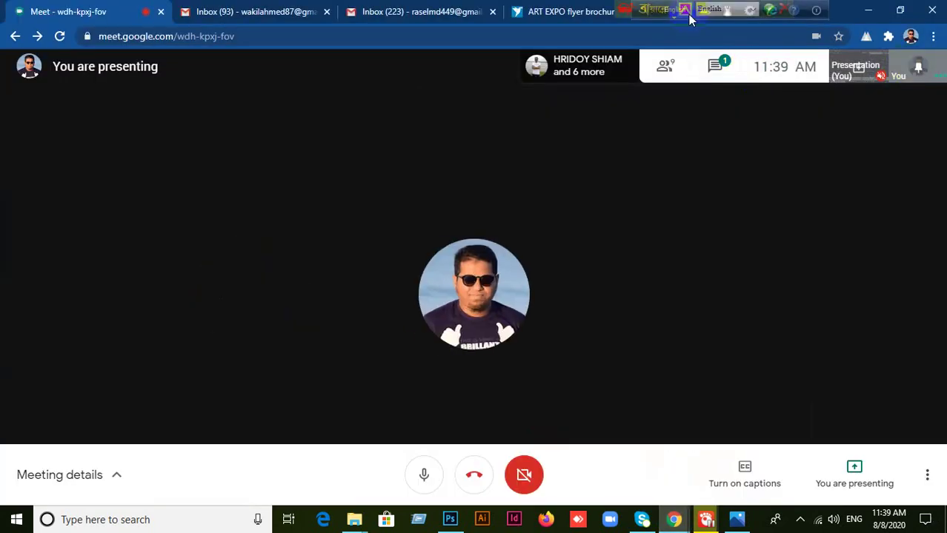
click(642, 10)
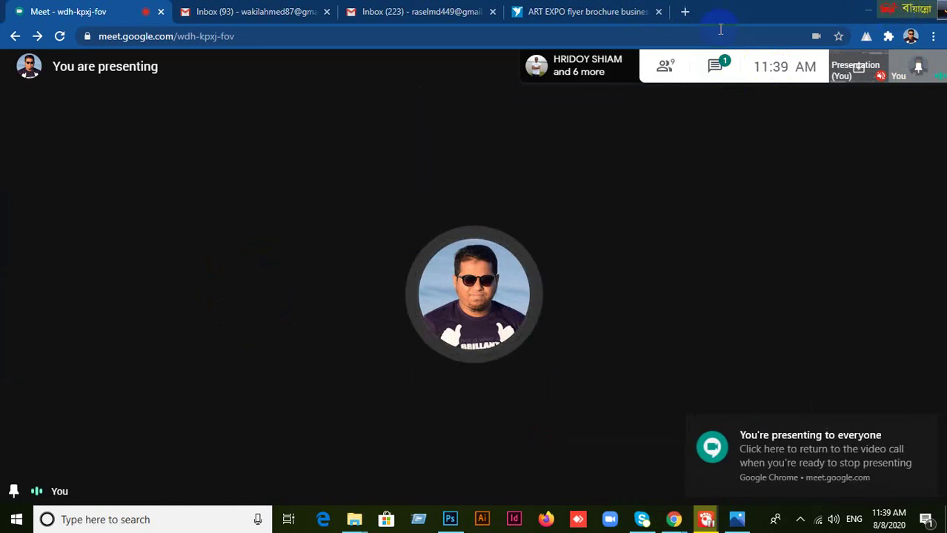
click(591, 13)
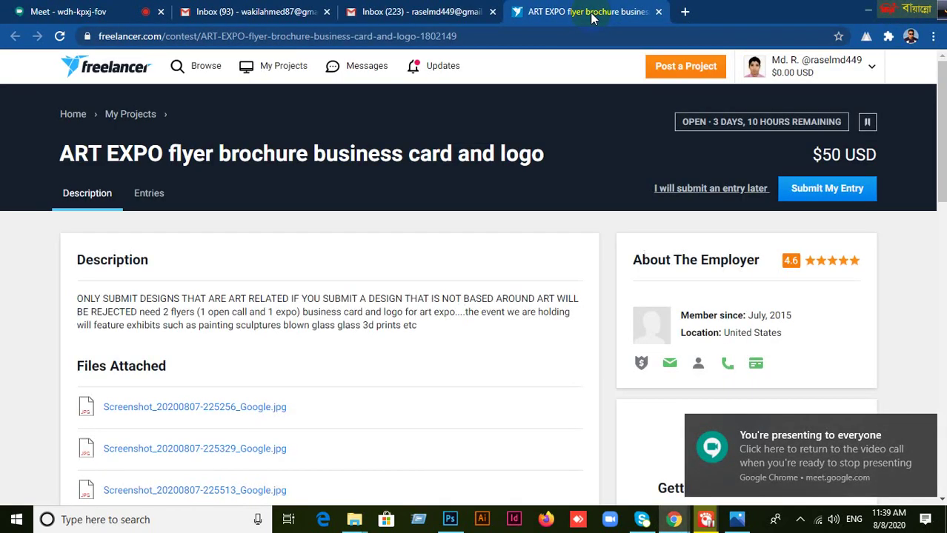
click(512, 32)
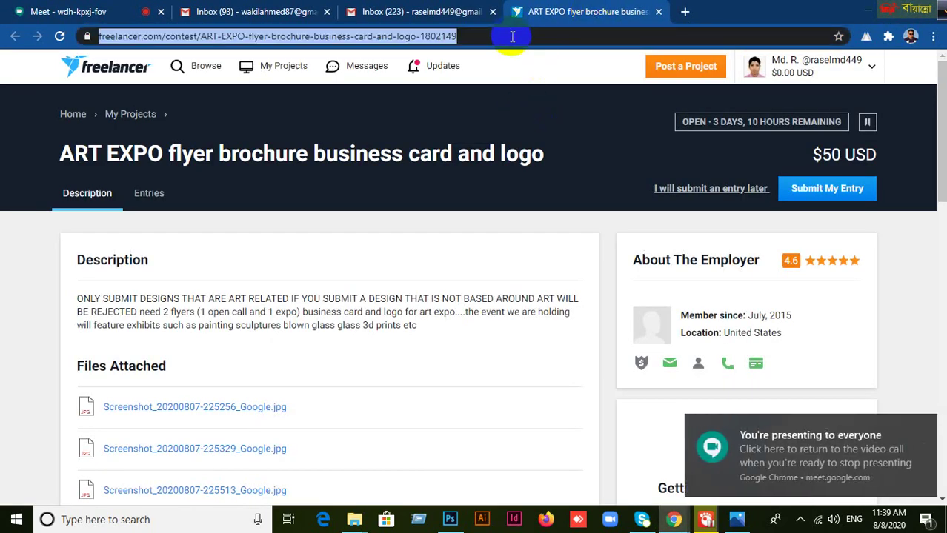
text(www)
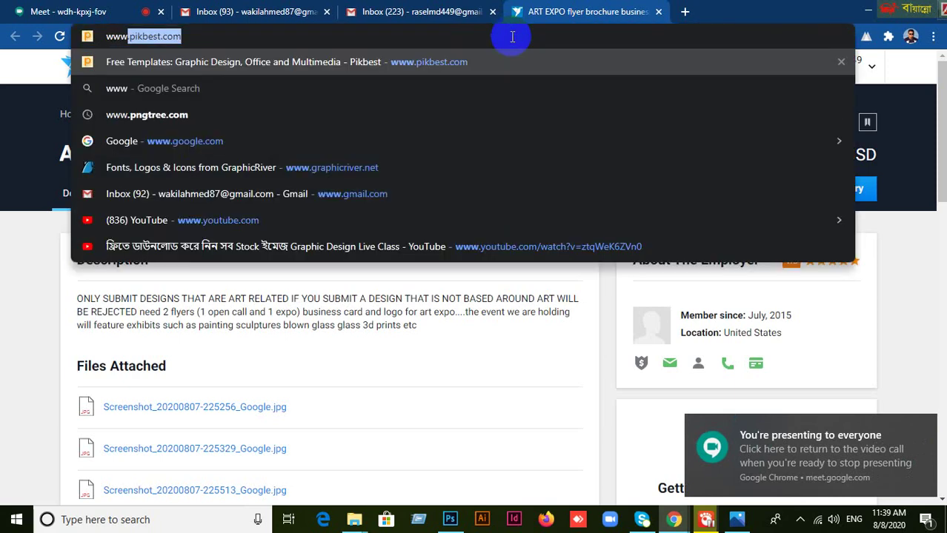
text(.goo)
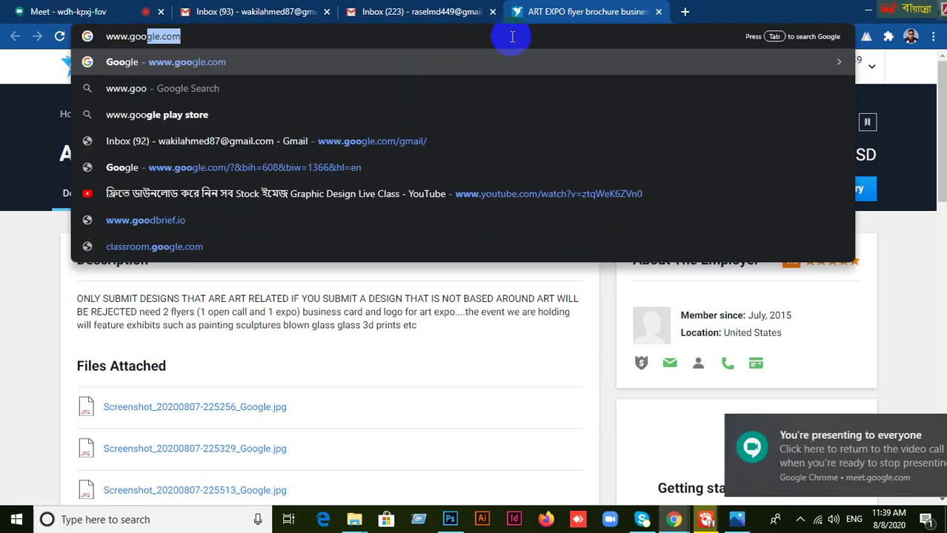
key(Return)
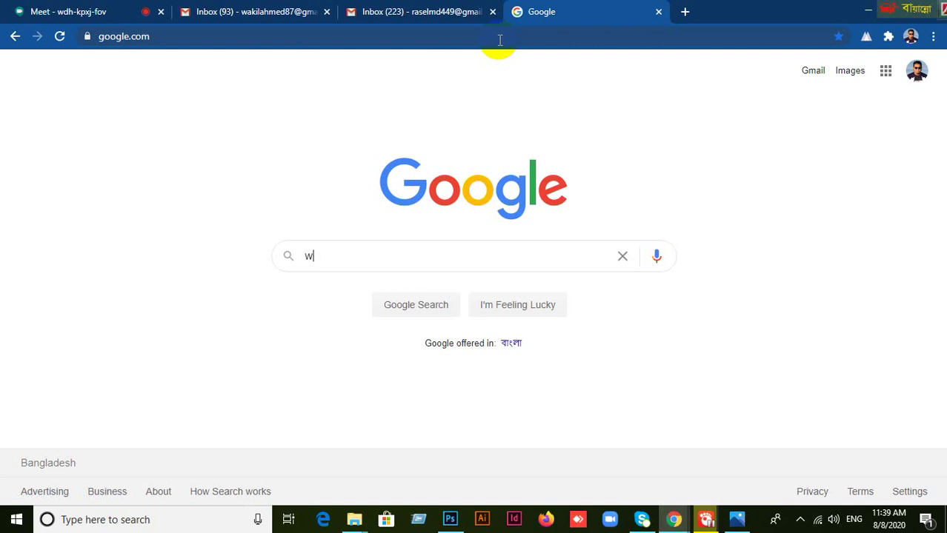
Search Google for "acne images free download".
text(ww)
key(BackSpace)
key(BackSpace)
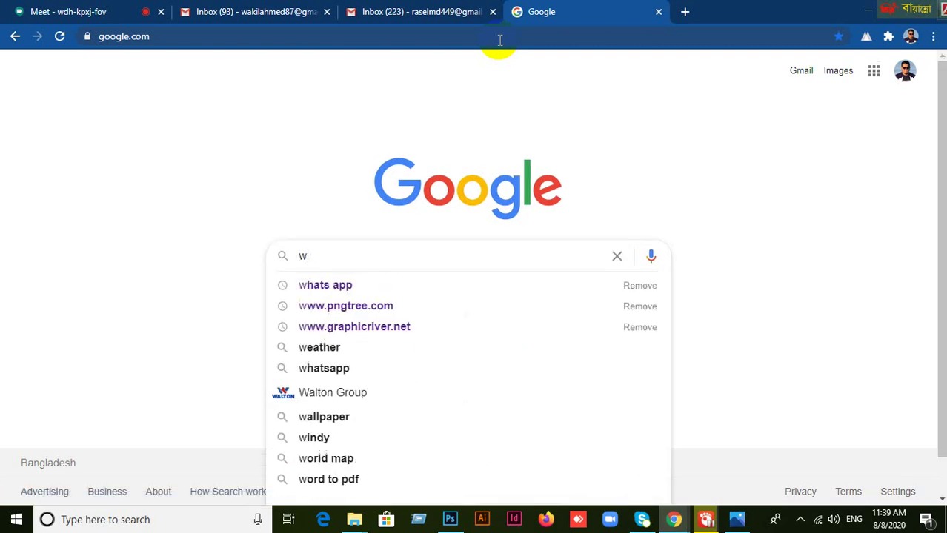
key(BackSpace)
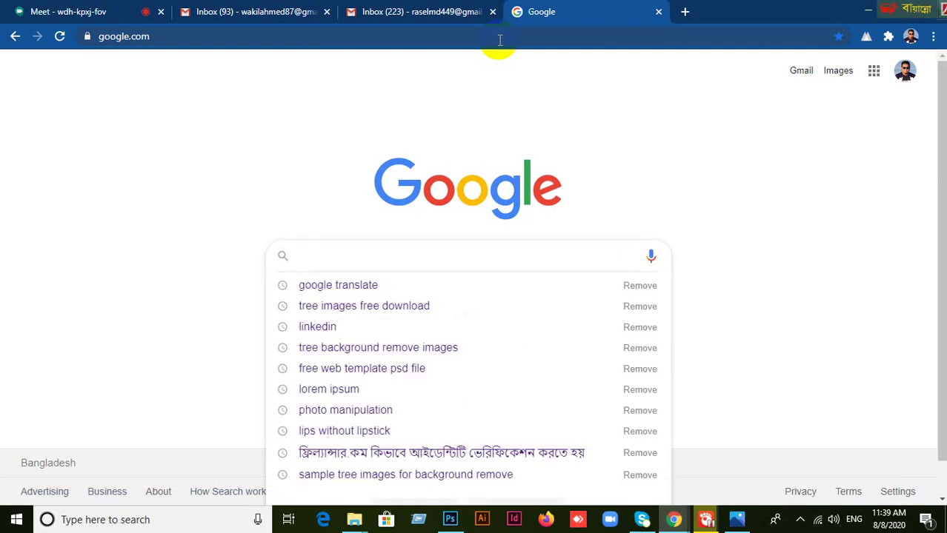
text(acne ima)
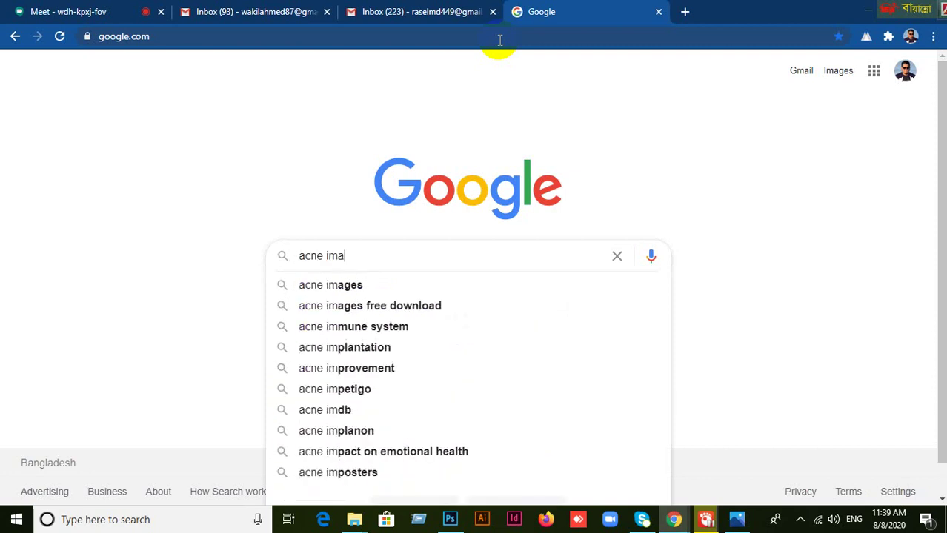
text(ge)
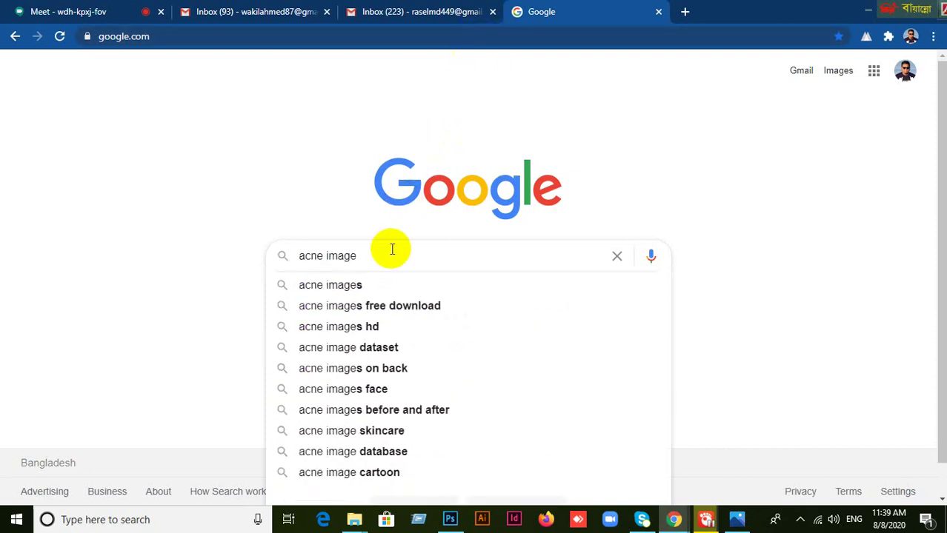
click(406, 306)
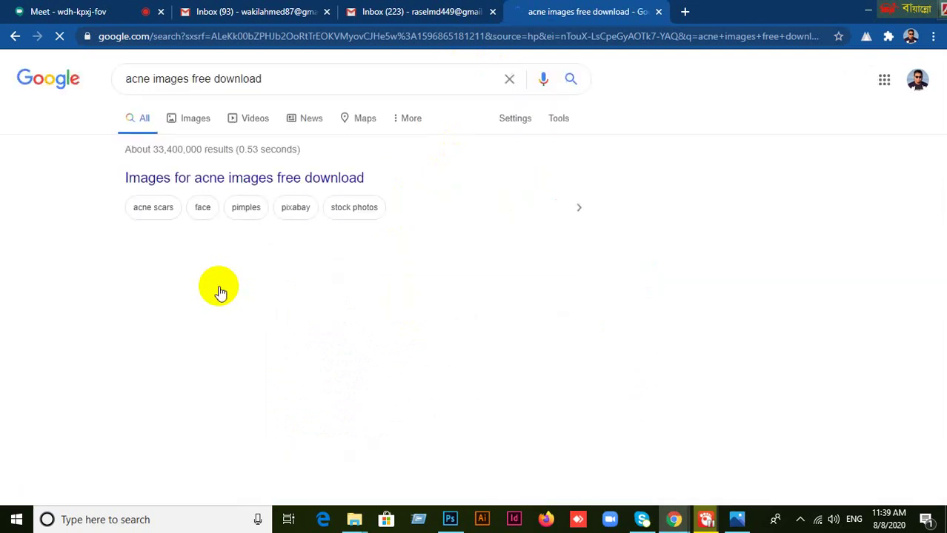
Show the image results for the acne search and filter them to Large size.
click(560, 123)
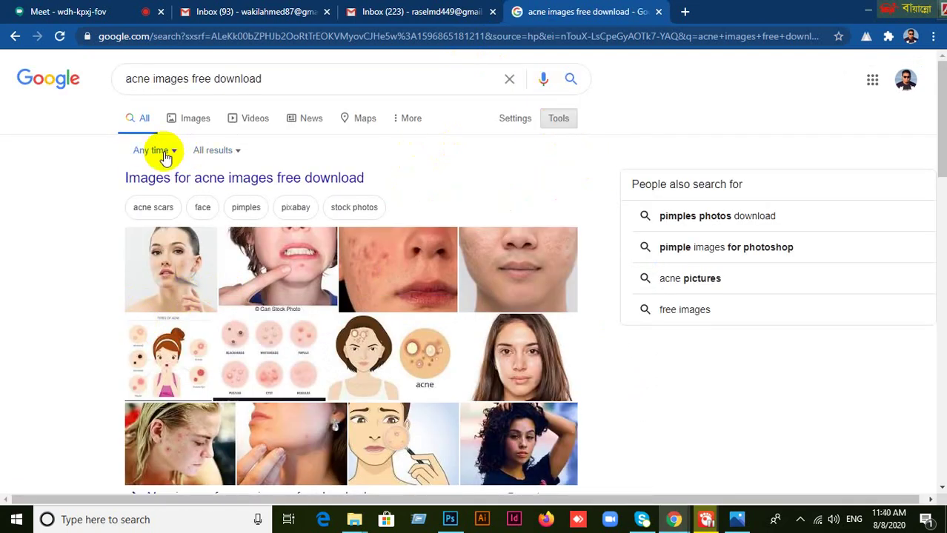
click(196, 120)
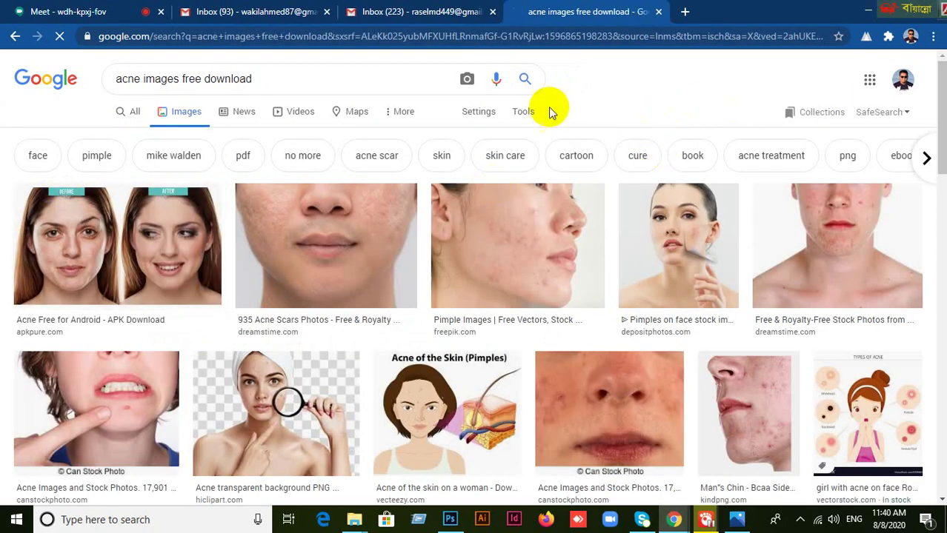
click(526, 120)
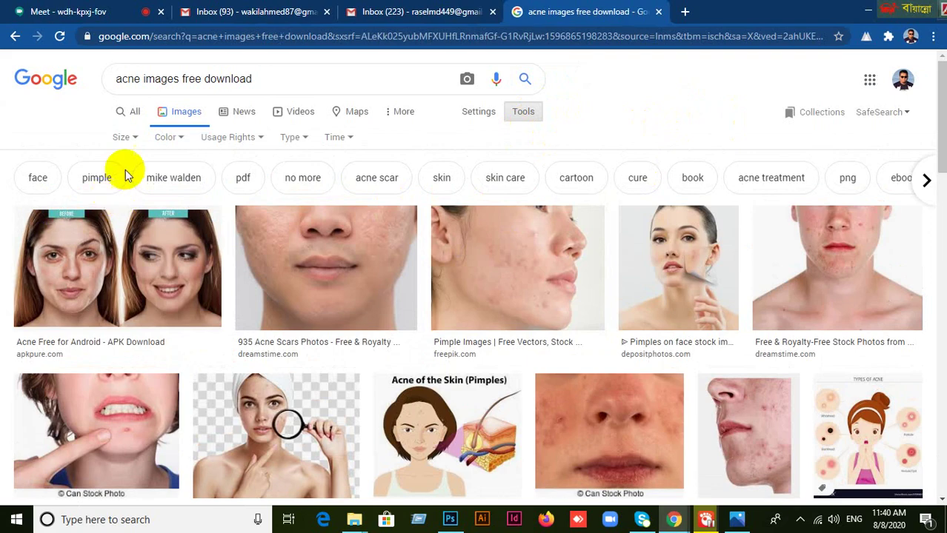
click(134, 139)
click(124, 178)
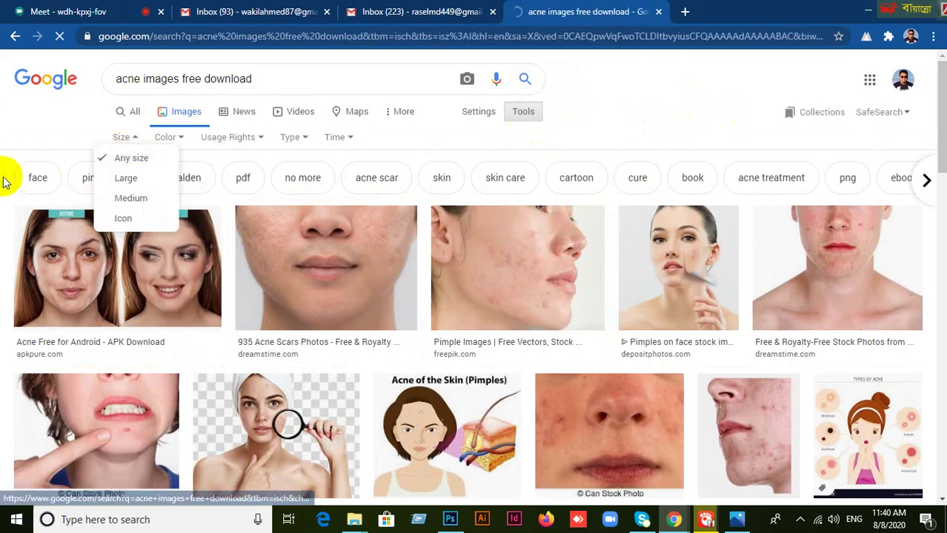
Browse the large acne image results for portraits suitable for practising skin retouching.
scroll(317, 291, down, 2)
scroll(316, 292, down, 6)
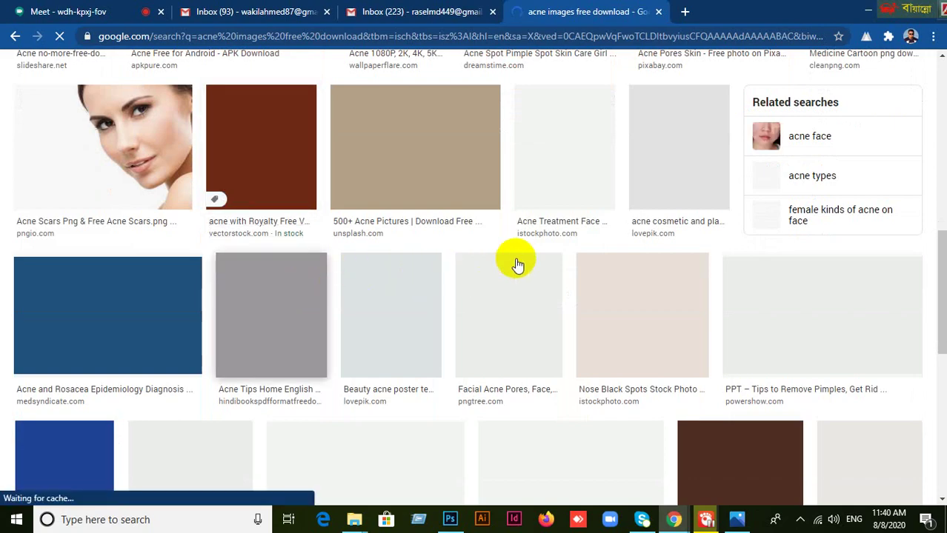
scroll(514, 260, down, 2)
scroll(381, 264, up, 2)
scroll(418, 289, down, 6)
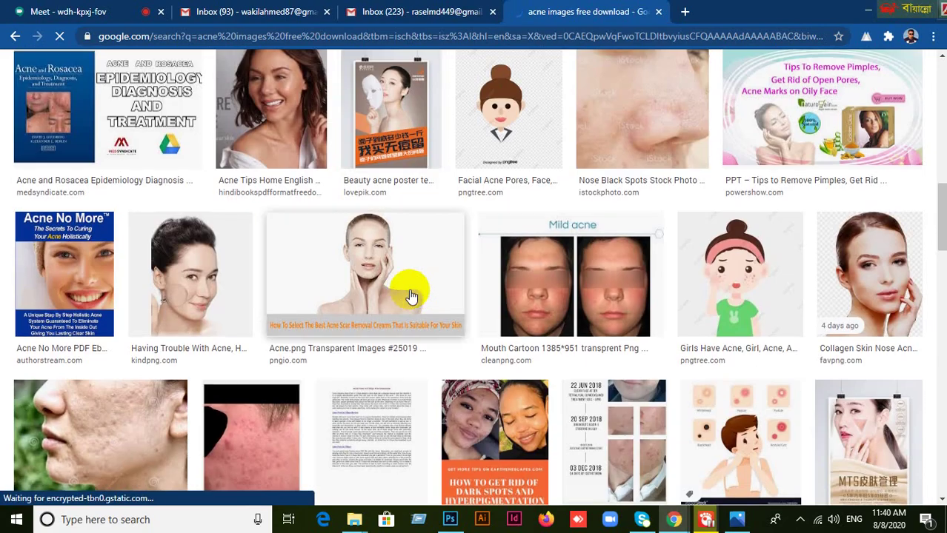
scroll(370, 296, down, 6)
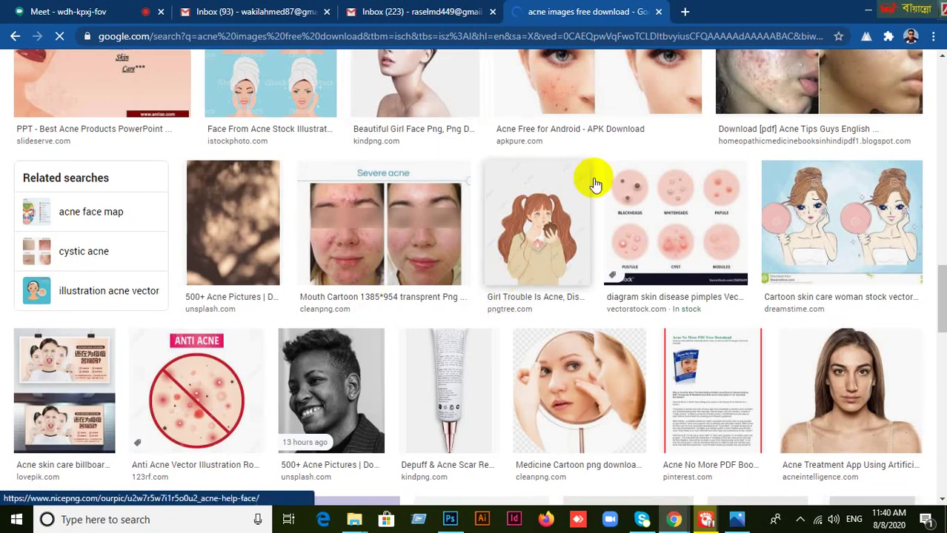
scroll(474, 359, down, 3)
scroll(286, 377, down, 9)
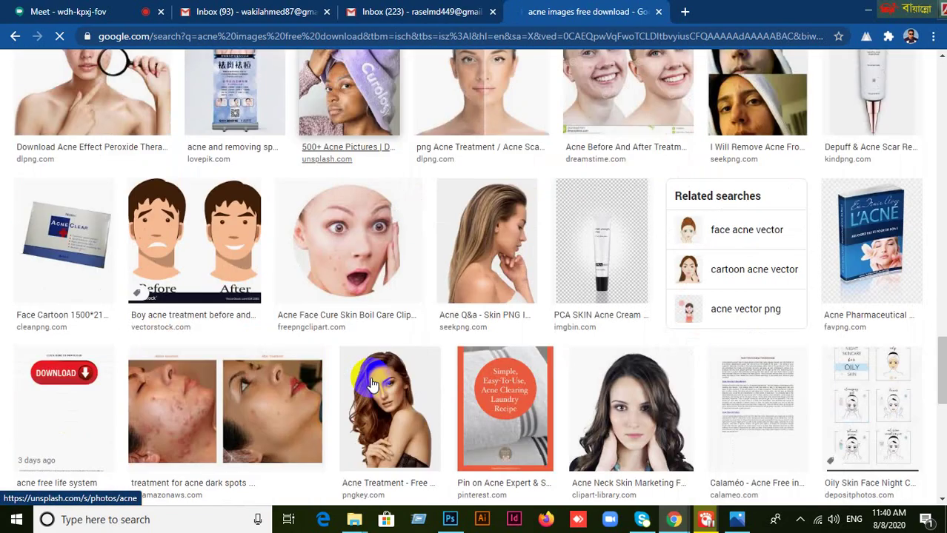
scroll(474, 254, down, 5)
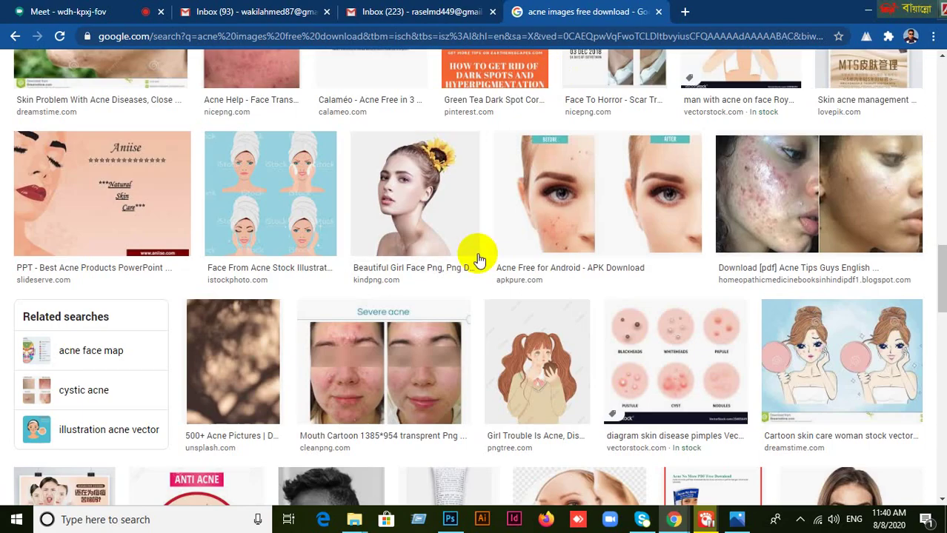
Look over the open Gmail inboxes and close the acne image search tab.
click(383, 18)
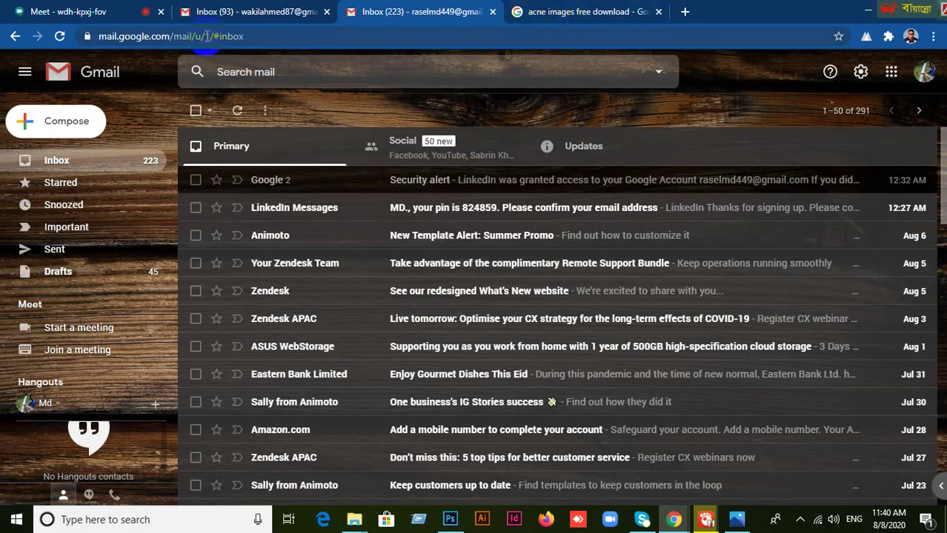
click(213, 14)
click(407, 13)
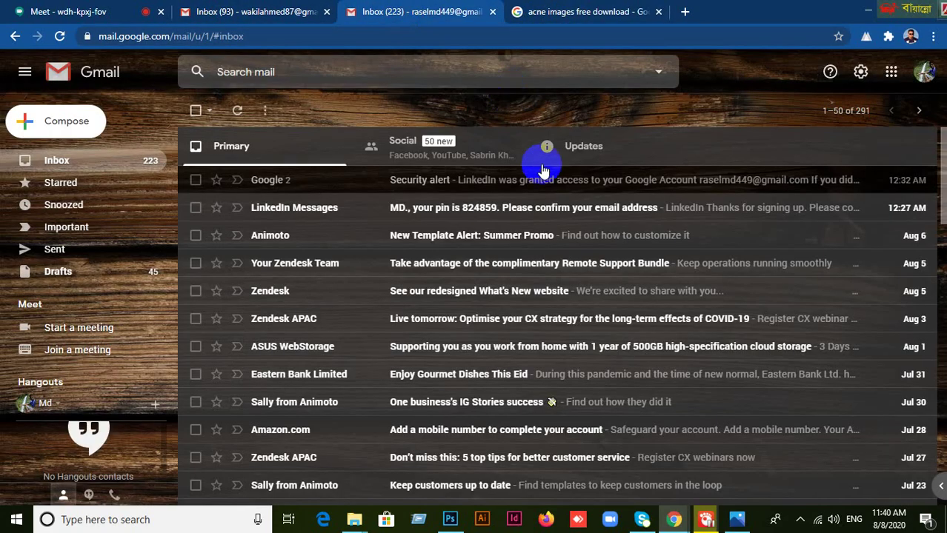
click(573, 13)
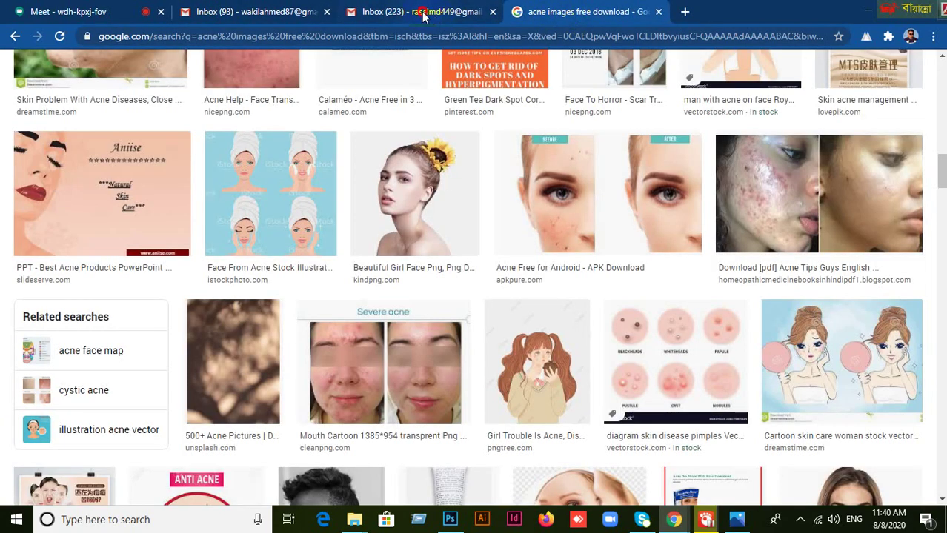
click(422, 15)
click(658, 13)
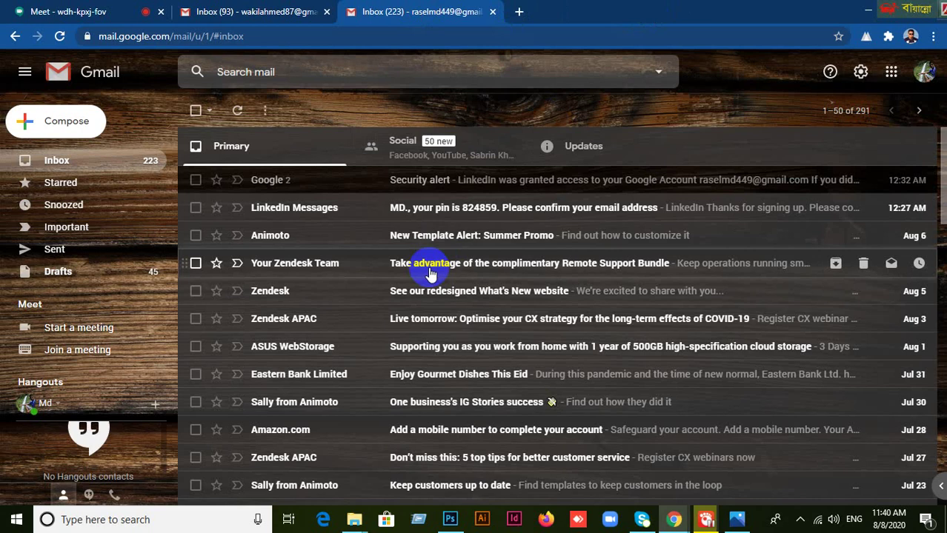
Switch back to Photoshop, show the Clone Stamp and healing tool groups, and select the Spot Healing Brush tool.
click(449, 521)
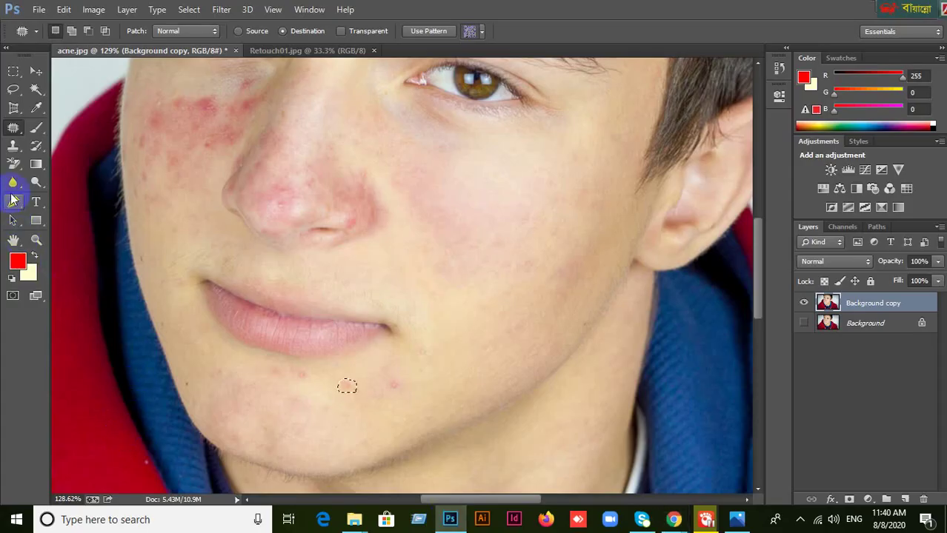
click(13, 152)
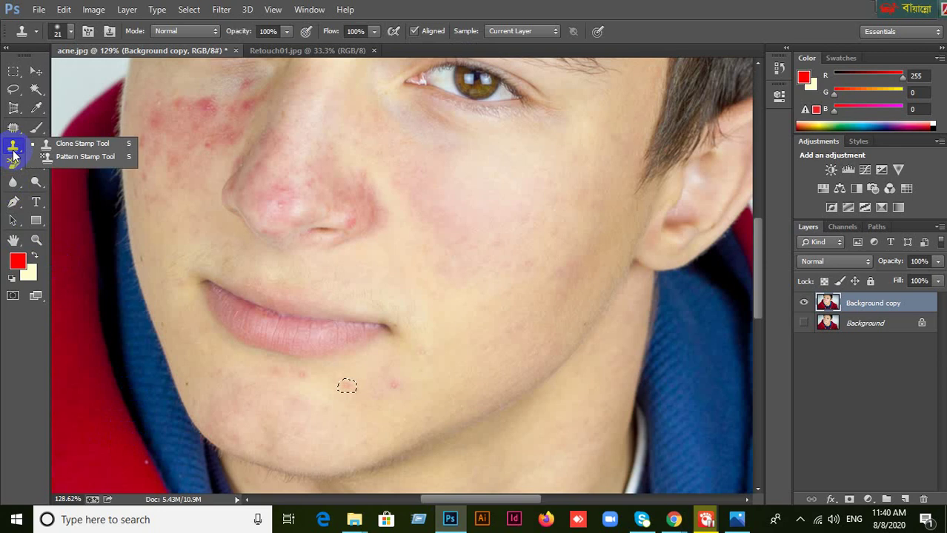
click(13, 127)
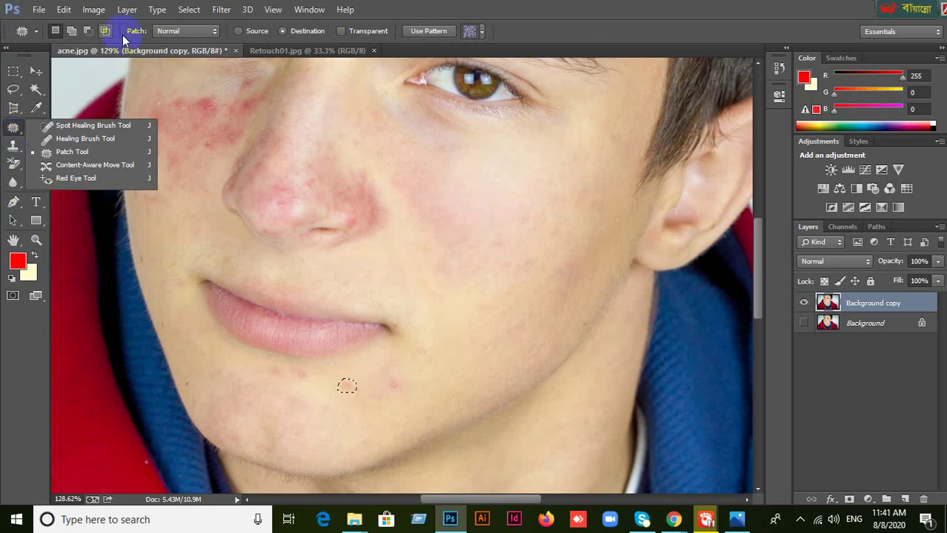
click(59, 127)
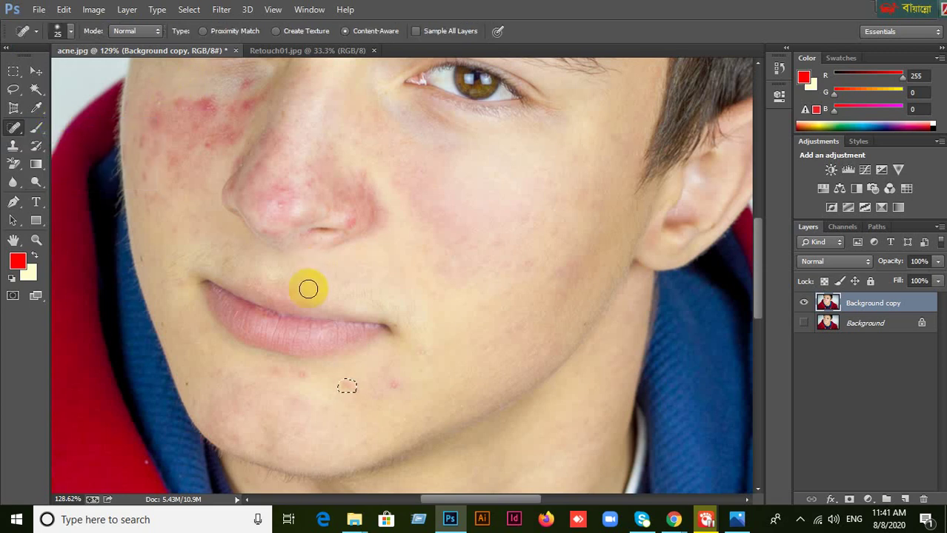
Show the healing tool group, switch to the Move tool, and view the whole acne.jpg portrait and the Retouch01.jpg before-and-after example.
right_click(13, 127)
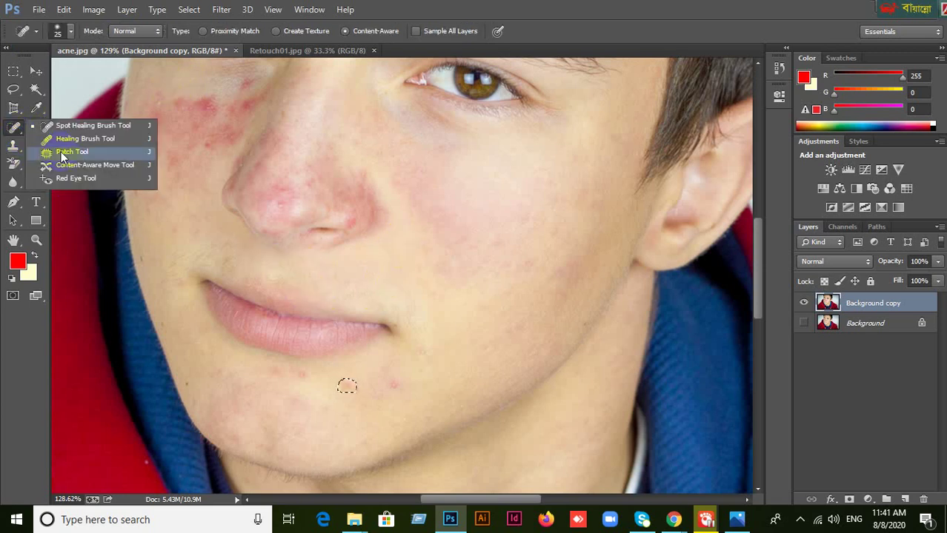
click(34, 72)
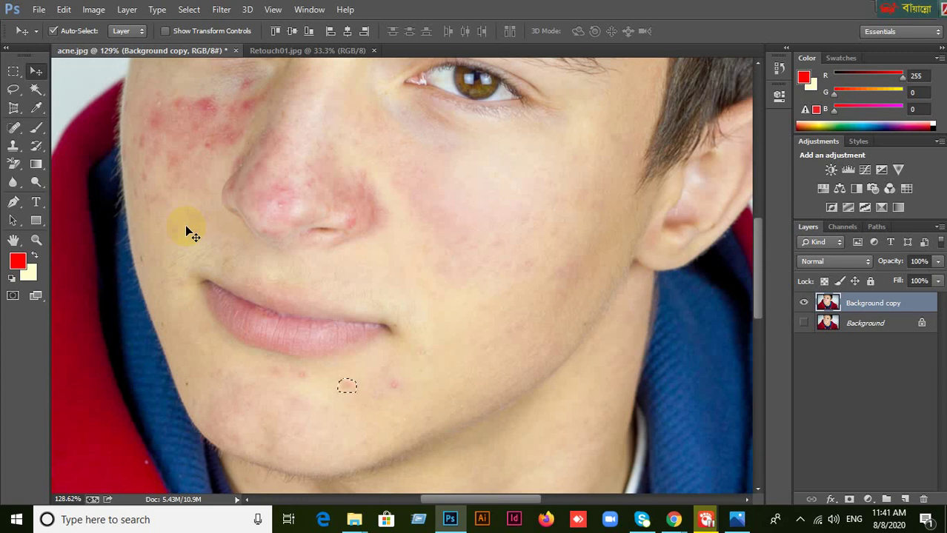
scroll(515, 230, down, 5)
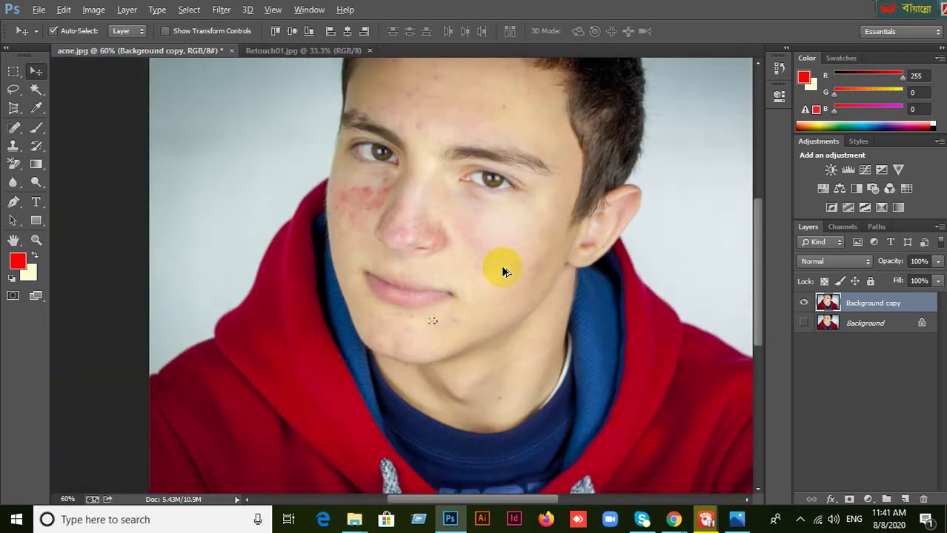
scroll(501, 267, up, 5)
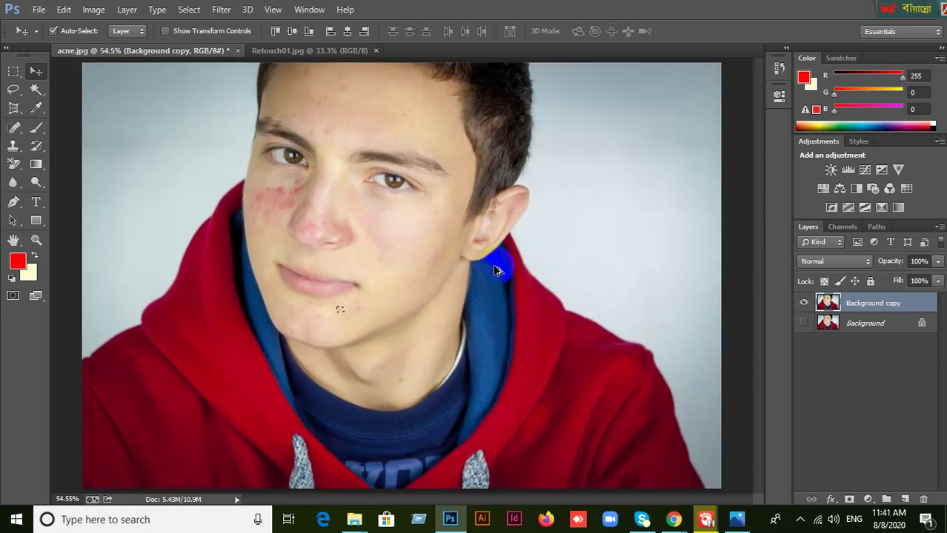
scroll(496, 270, down, 4)
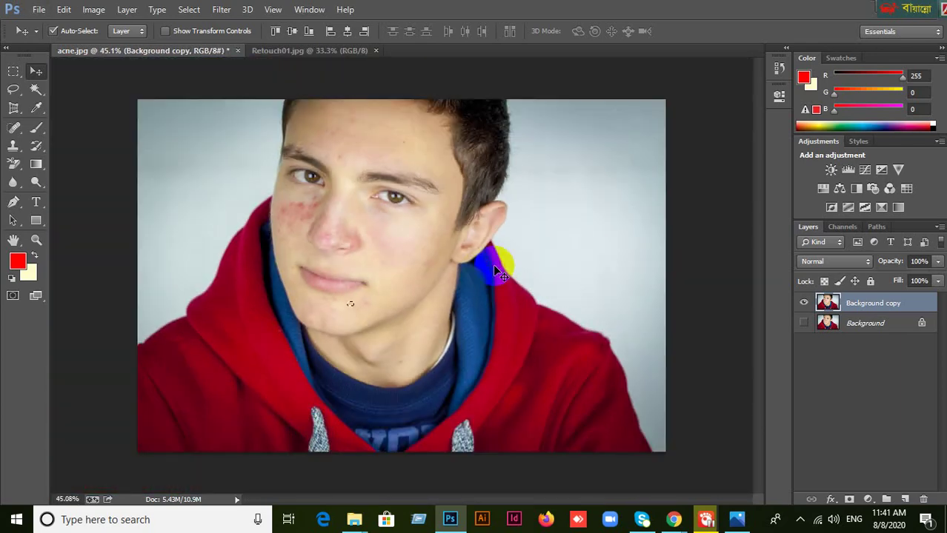
click(300, 51)
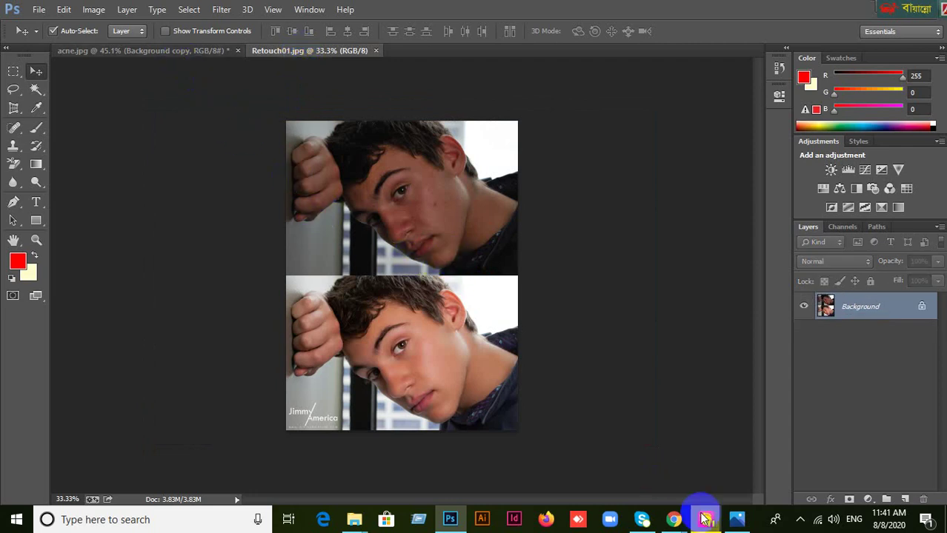
Switch to Chrome and look over the messages in the two open Gmail inboxes.
mouse_move(673, 518)
click(635, 484)
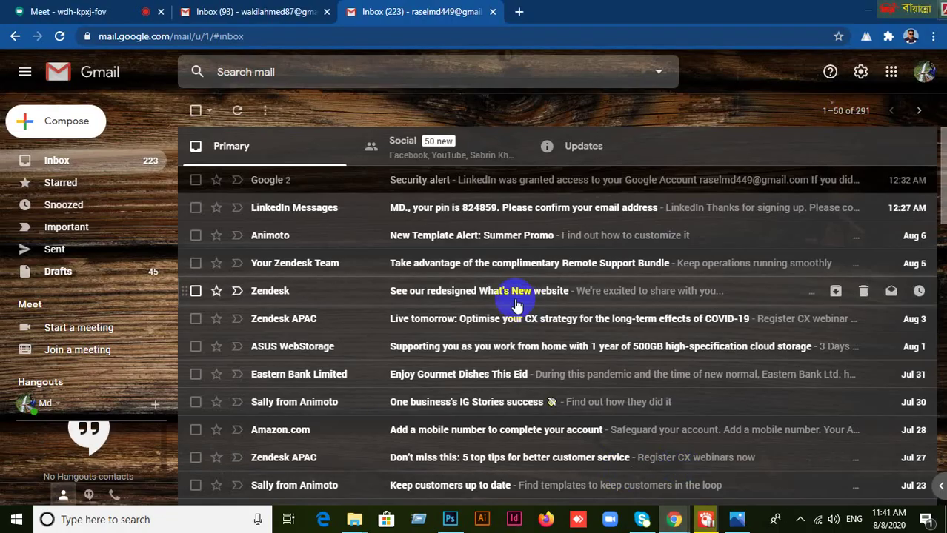
click(261, 14)
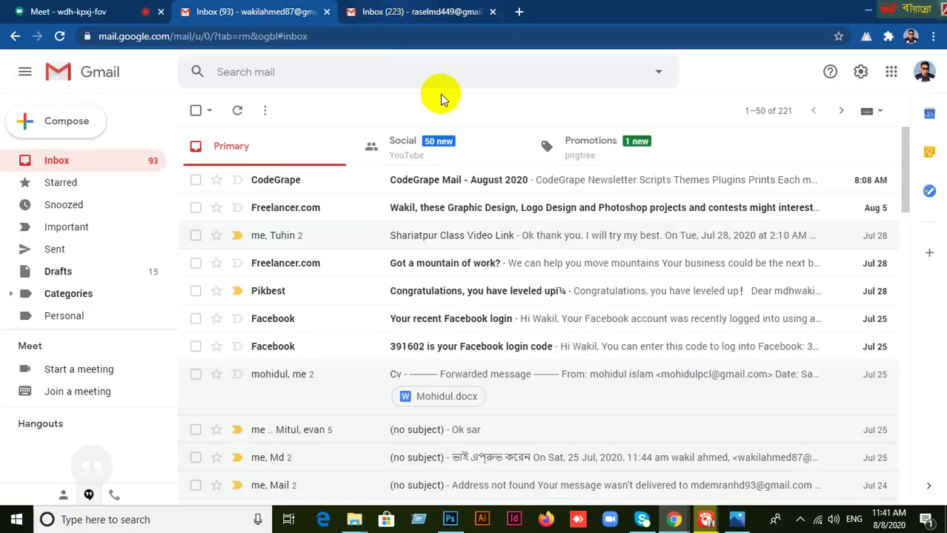
scroll(504, 240, down, 5)
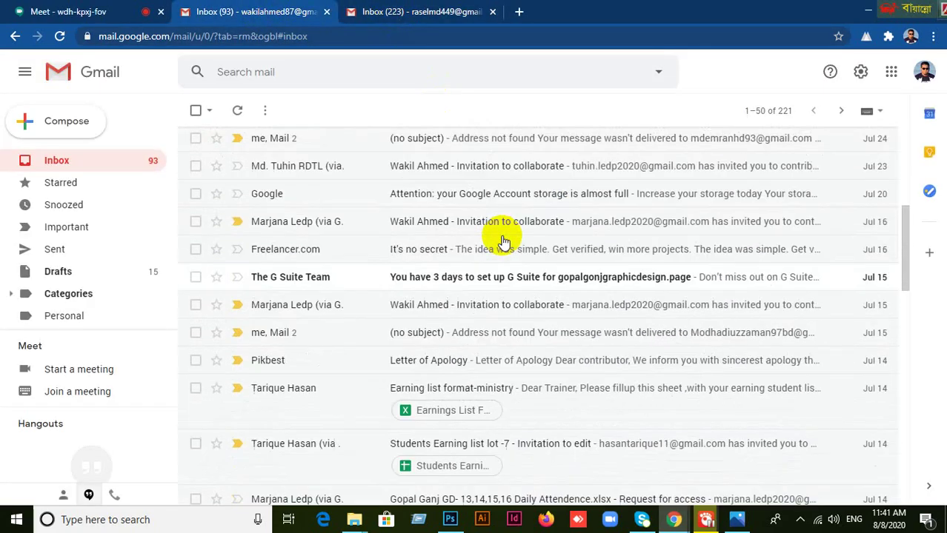
scroll(504, 241, up, 5)
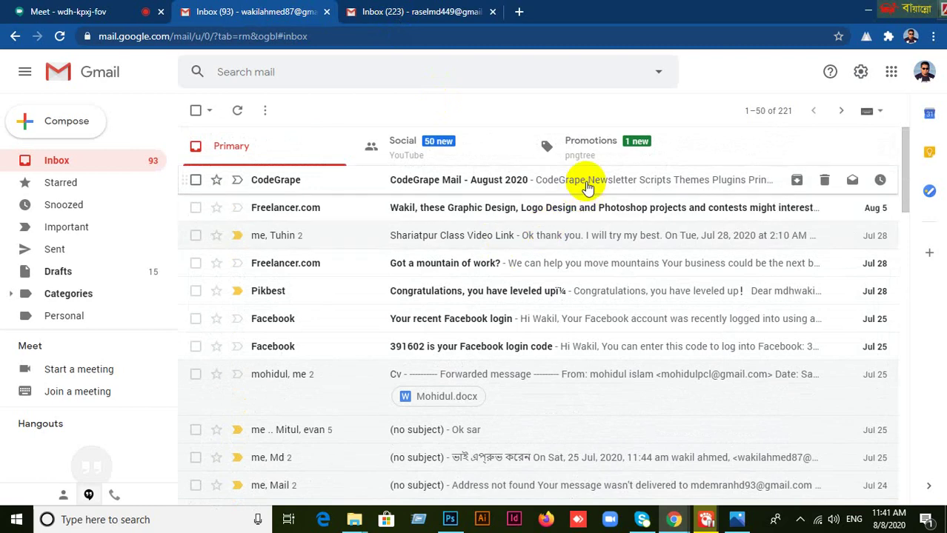
click(413, 12)
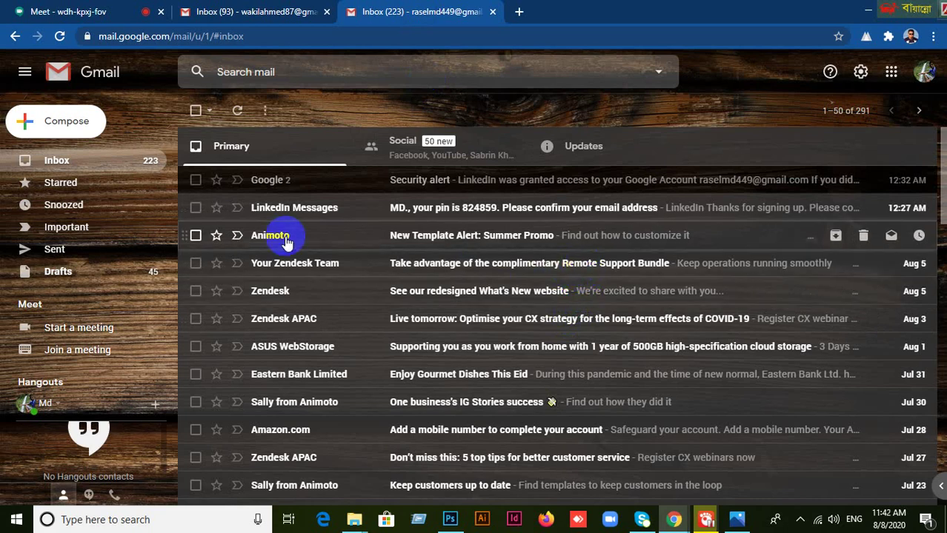
Check the chat messages and the participant list of the Google Meet call.
click(76, 12)
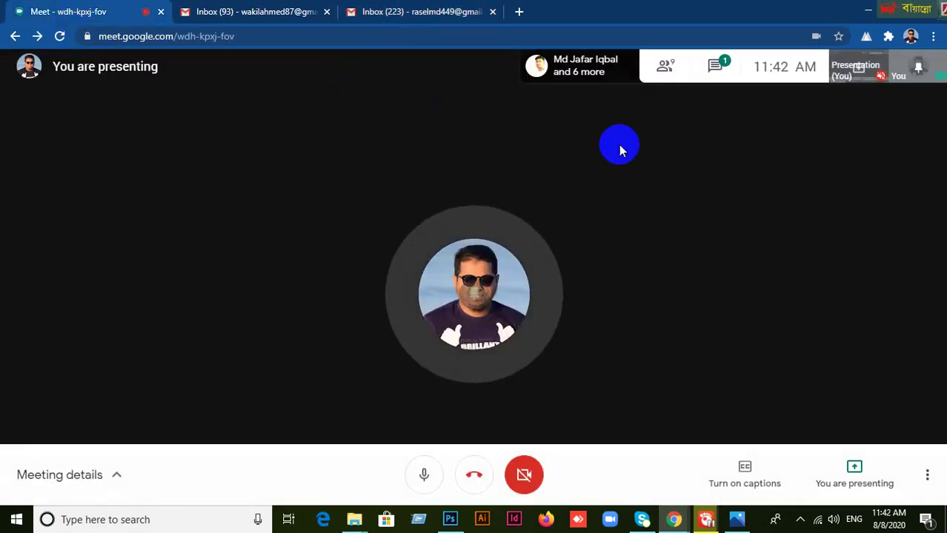
click(717, 67)
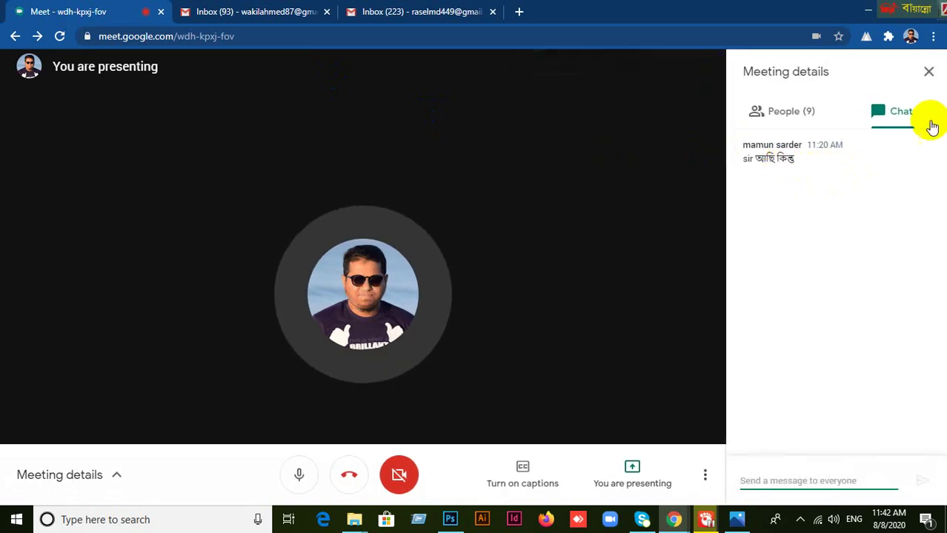
click(929, 72)
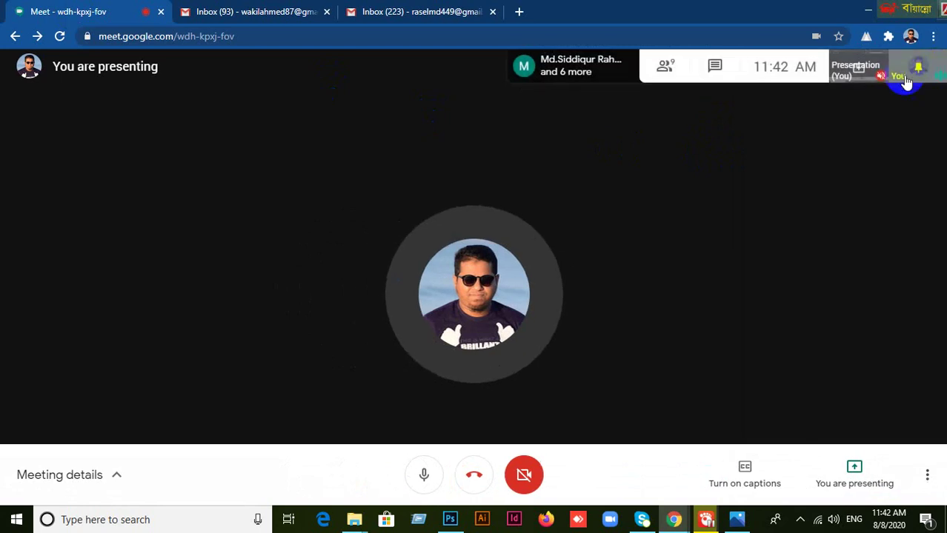
click(665, 65)
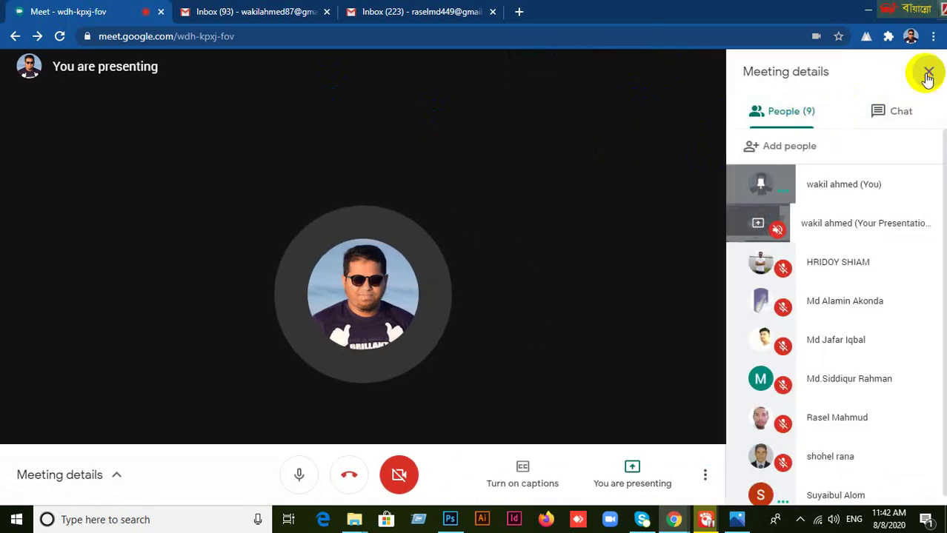
click(926, 71)
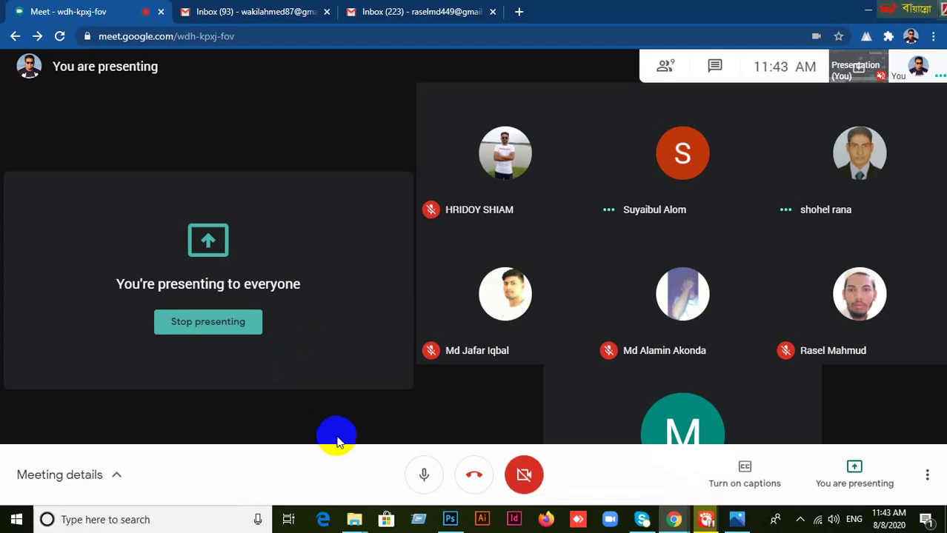
Switch back to Photoshop, return to the acne.jpg portrait, and select the Patch tool.
click(450, 520)
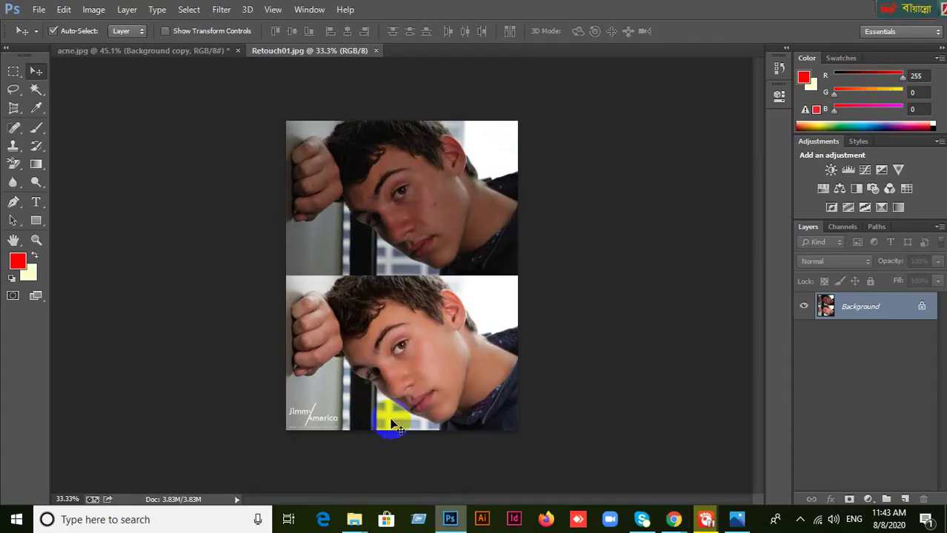
click(172, 50)
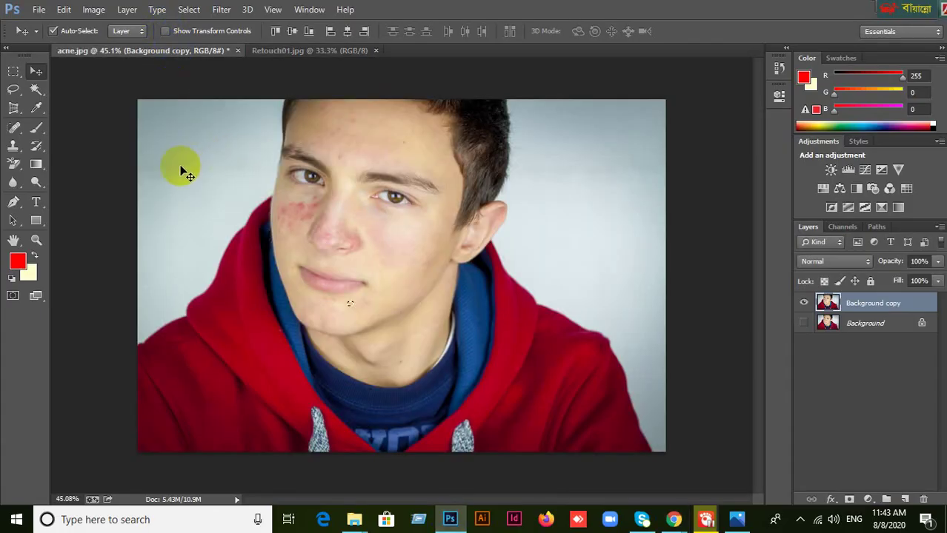
scroll(443, 237, up, 5)
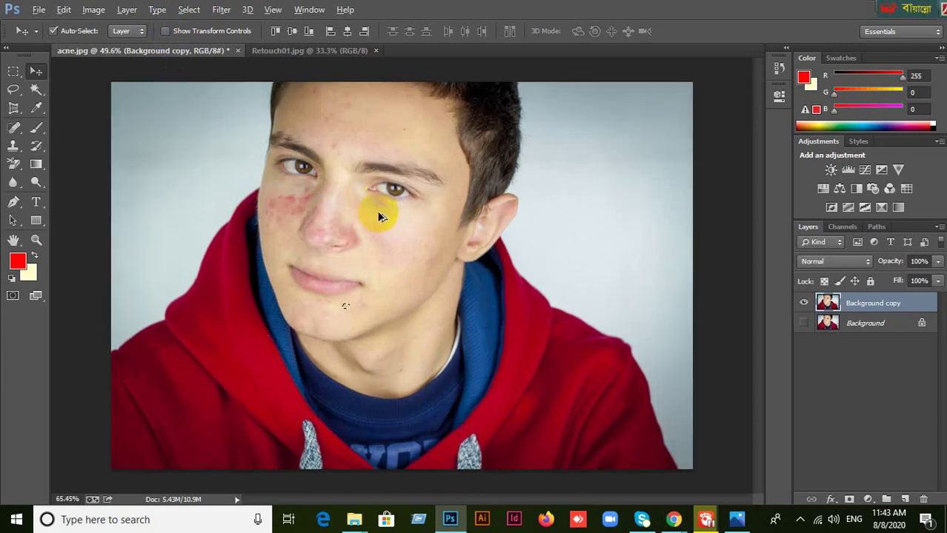
click(128, 167)
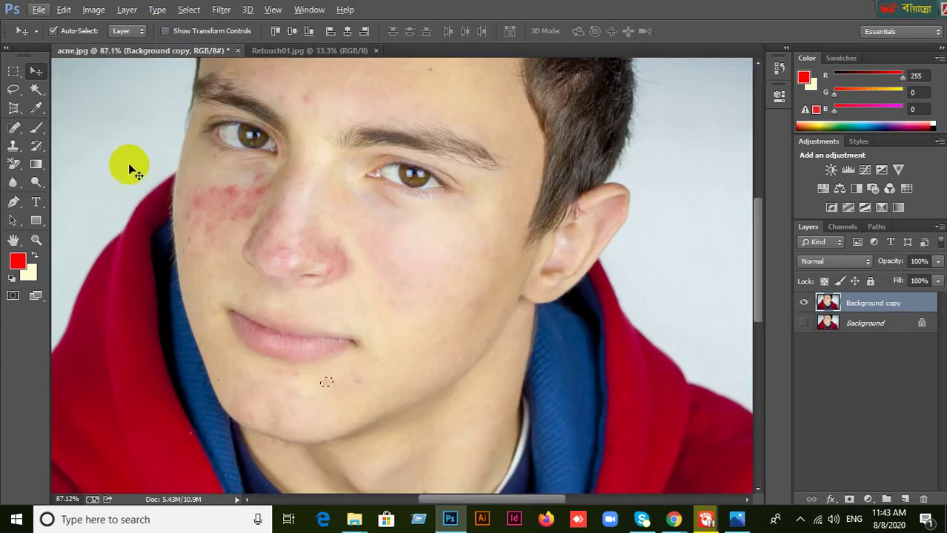
click(13, 126)
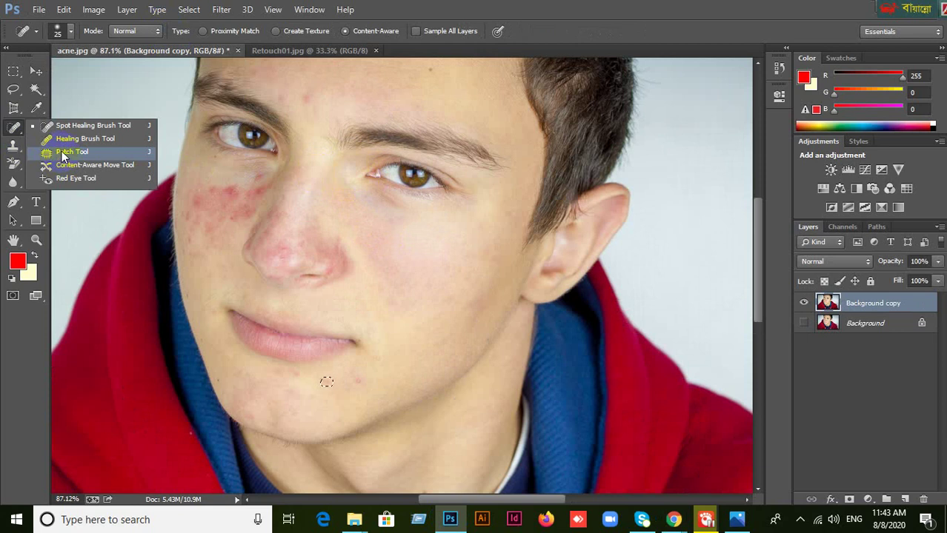
click(63, 154)
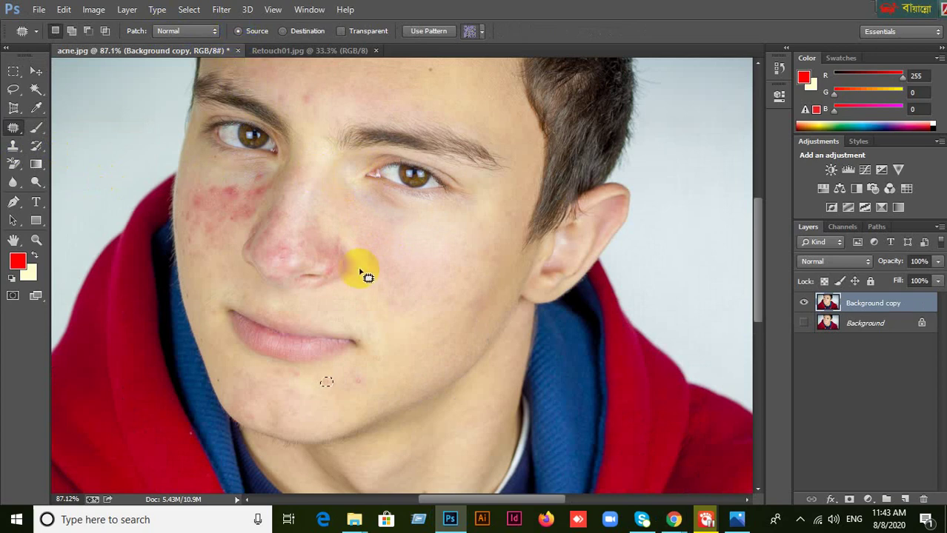
Patch the blemish just above the gap between the eyebrows and the dark mole on the forehead with clean neighbouring skin.
scroll(338, 285, up, 3)
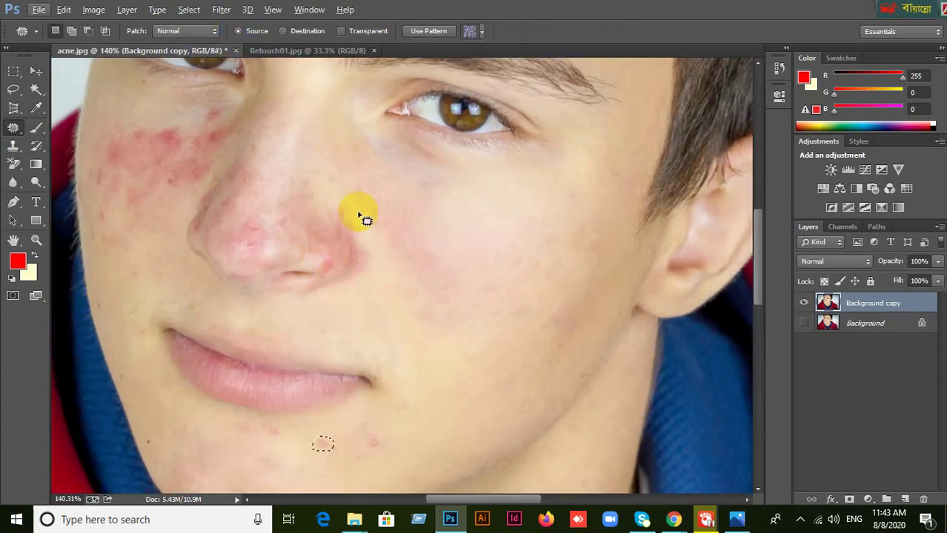
scroll(485, 311, up, 2)
scroll(478, 311, up, 3)
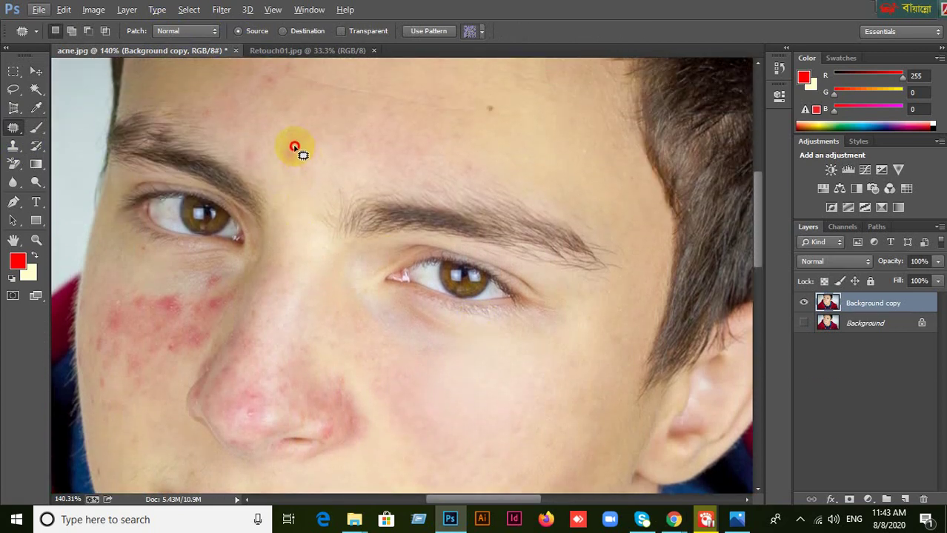
mouse_move(281, 146)
mouse_down()
mouse_move(280, 168)
mouse_move(301, 165)
mouse_move(301, 152)
mouse_move(283, 148)
mouse_move(292, 201)
mouse_up()
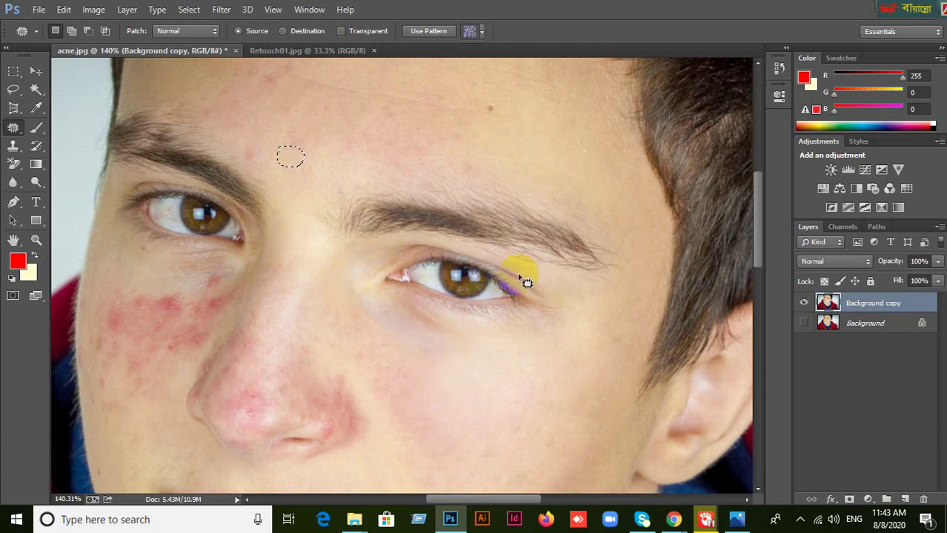
mouse_move(494, 107)
mouse_down()
mouse_move(478, 117)
mouse_move(500, 117)
mouse_move(491, 100)
mouse_move(531, 128)
mouse_up()
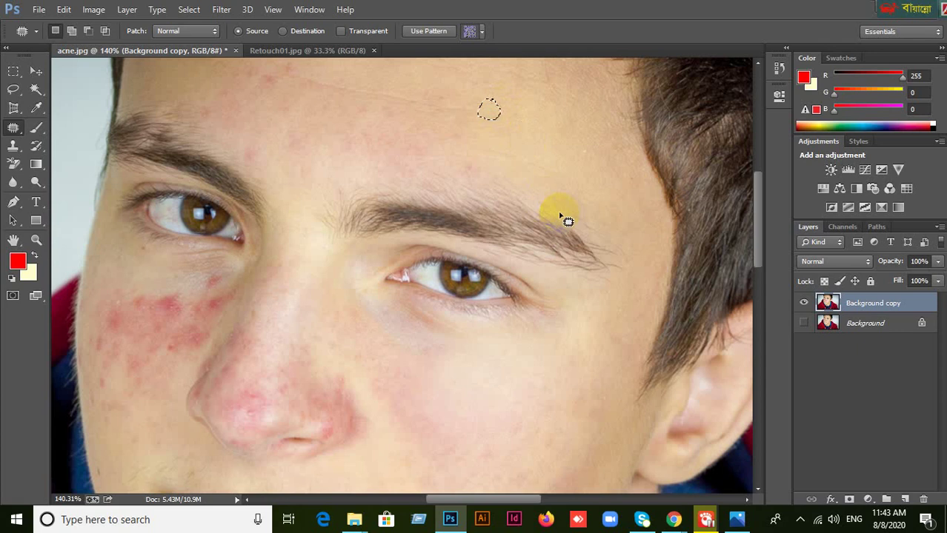
scroll(474, 213, up, 4)
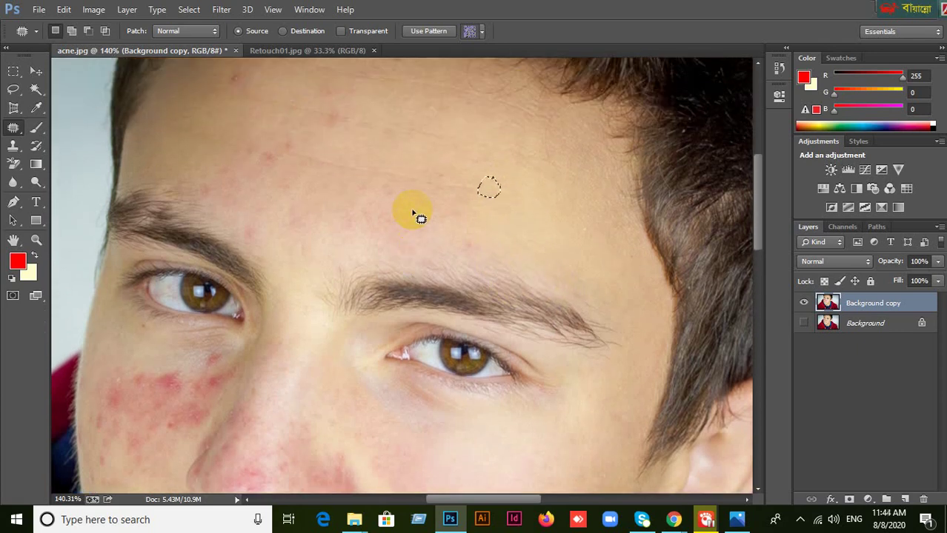
scroll(417, 215, up, 1)
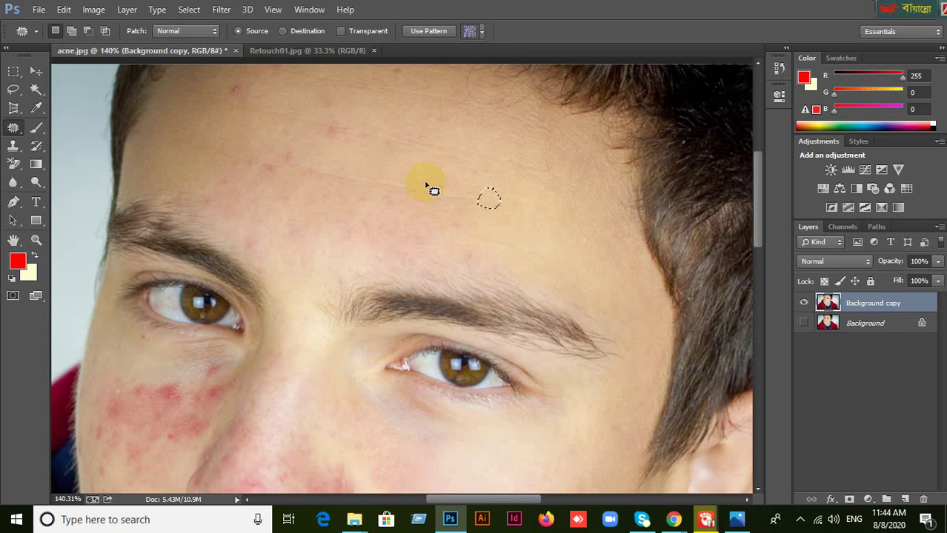
Switch from Photoshop to the Chrome window with the Meet call and open the Google home page in a new tab.
click(676, 521)
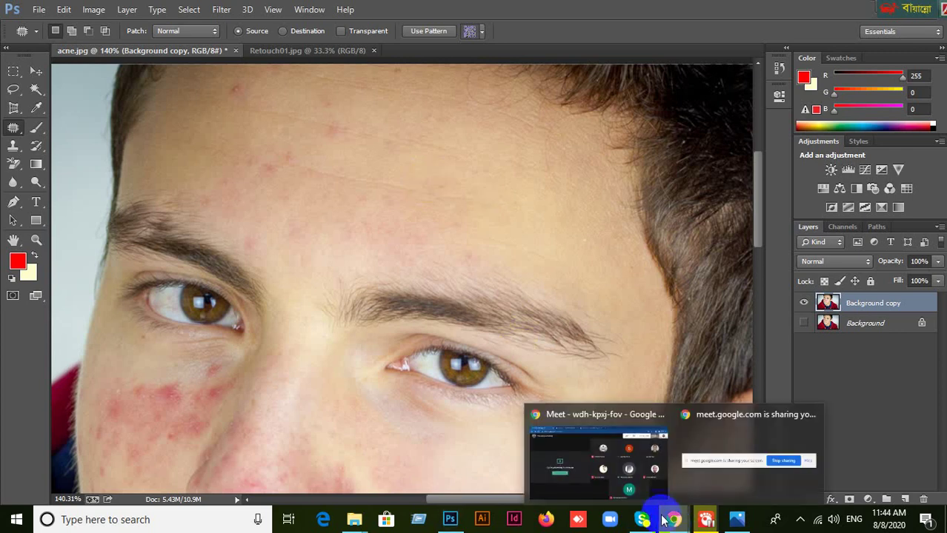
click(617, 454)
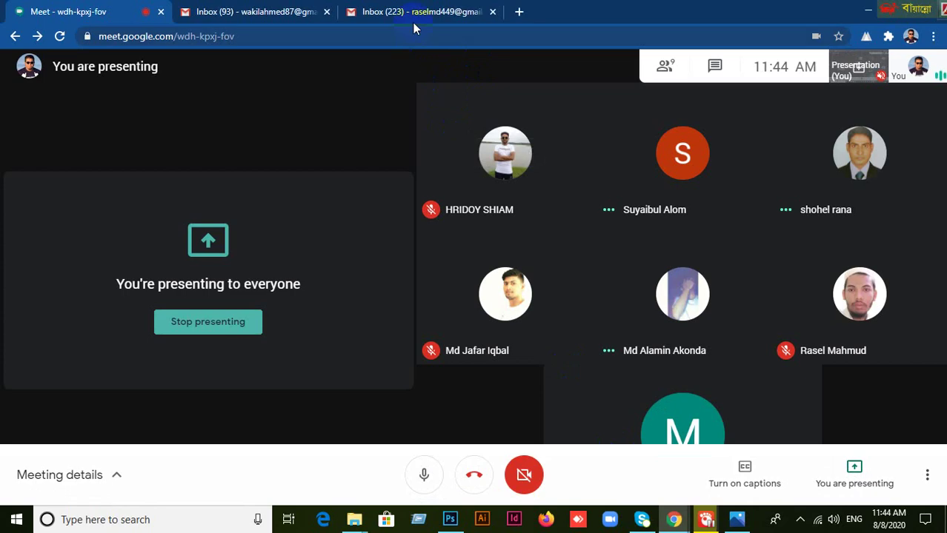
click(412, 21)
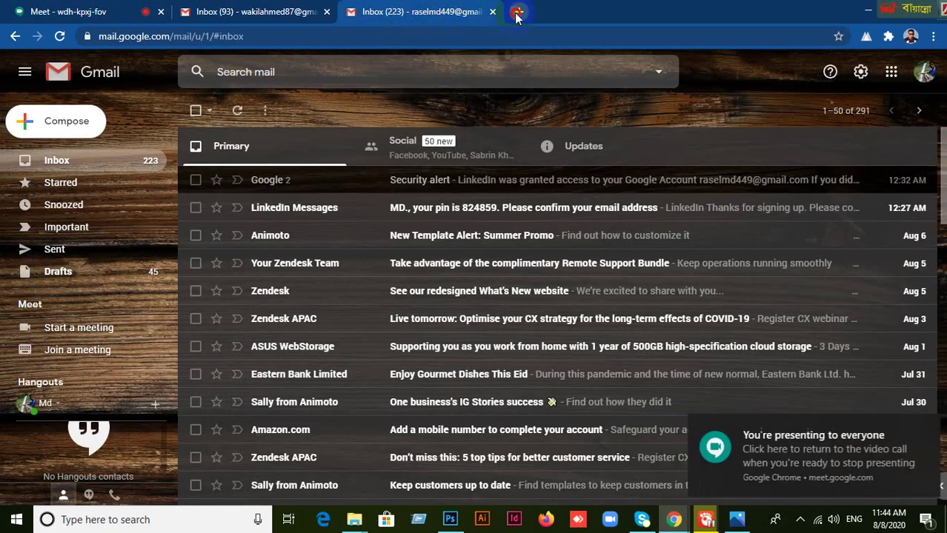
click(519, 12)
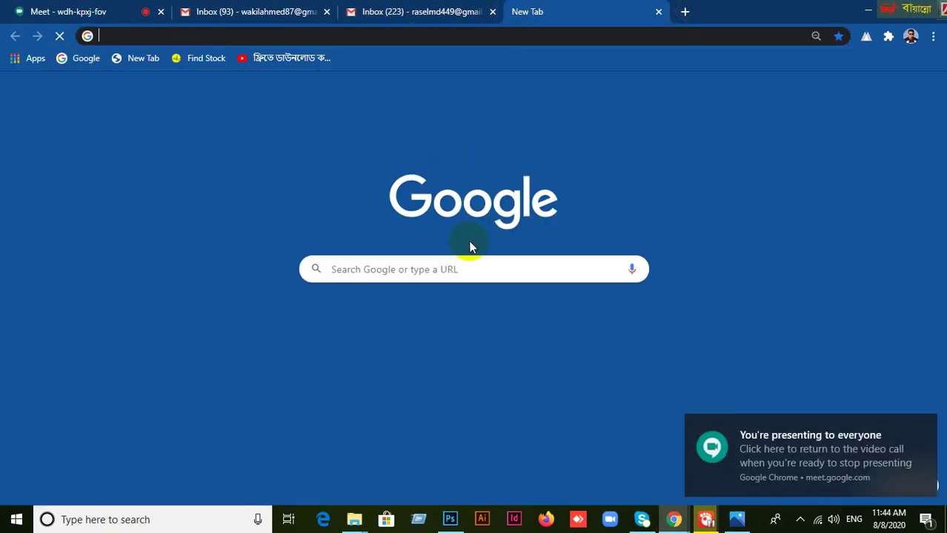
click(476, 328)
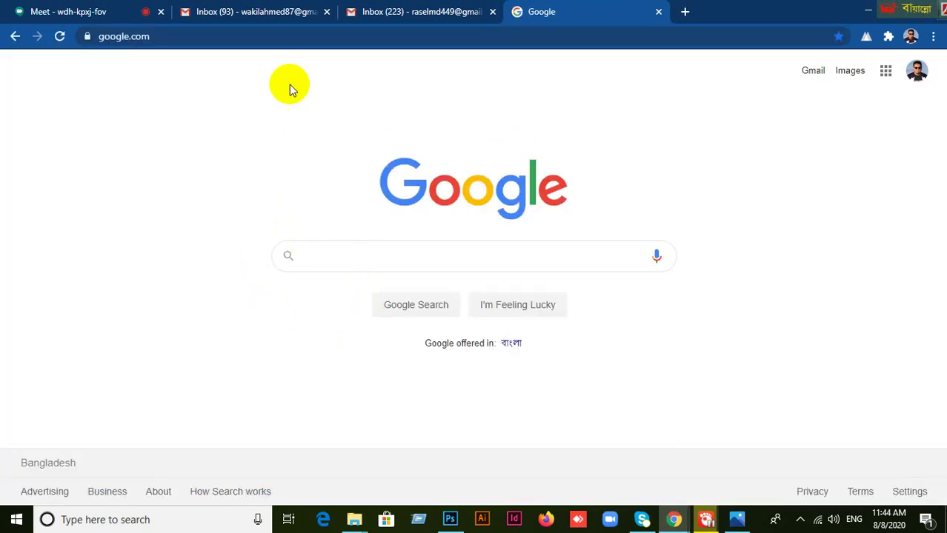
click(617, 37)
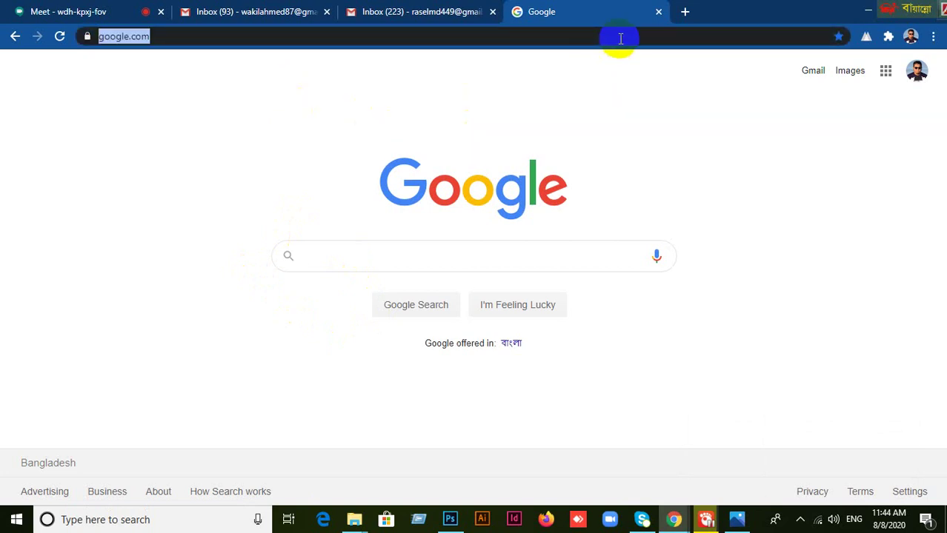
click(628, 36)
triple_click(628, 37)
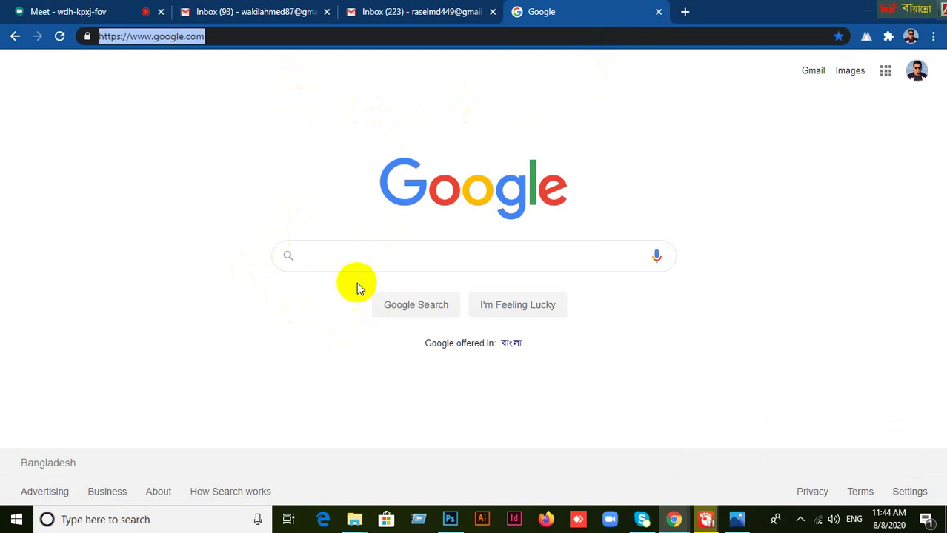
Search Google for "Boys acne images".
click(351, 260)
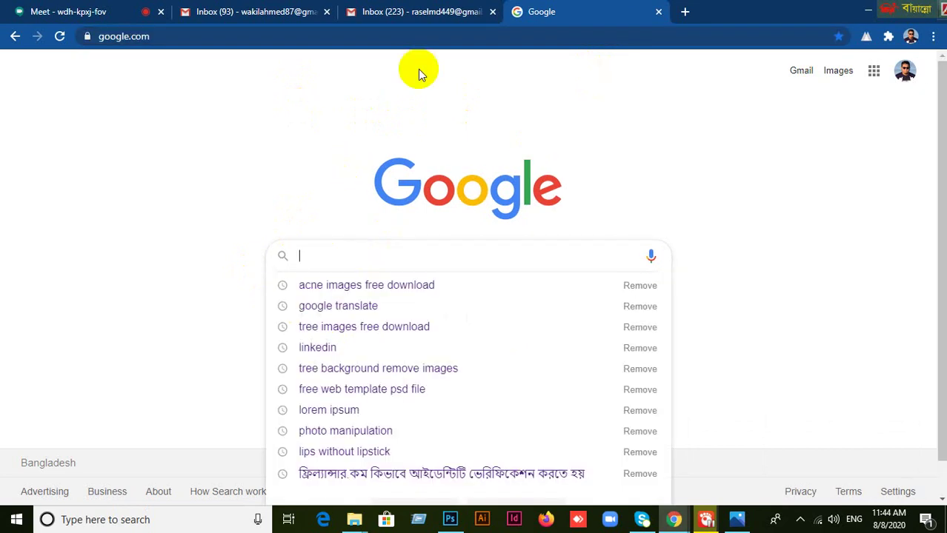
text(By)
key(BackSpace)
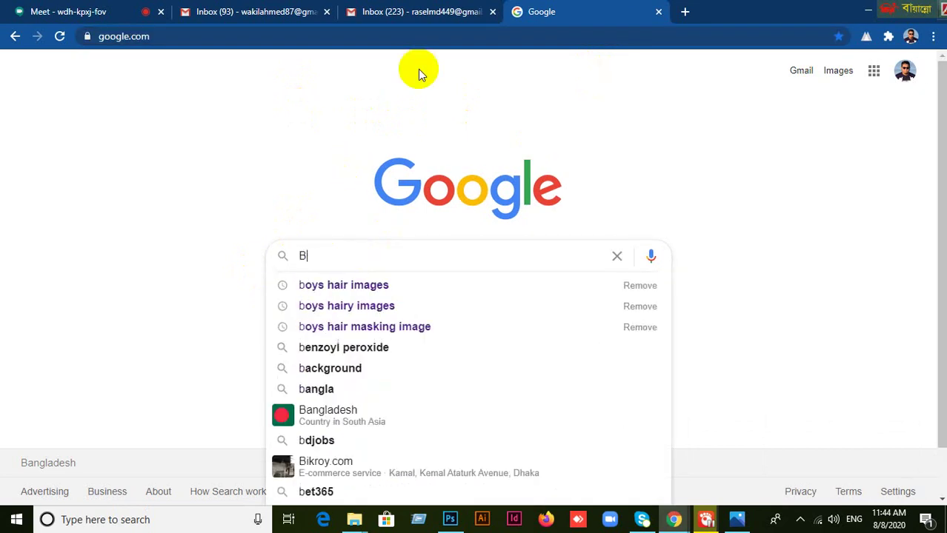
text(ow)
key(BackSpace)
text(y)
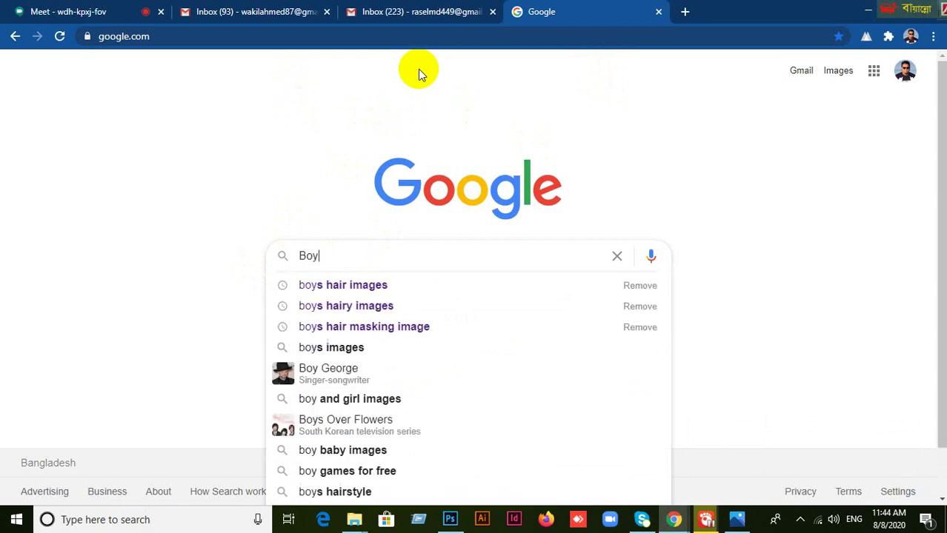
text( acne)
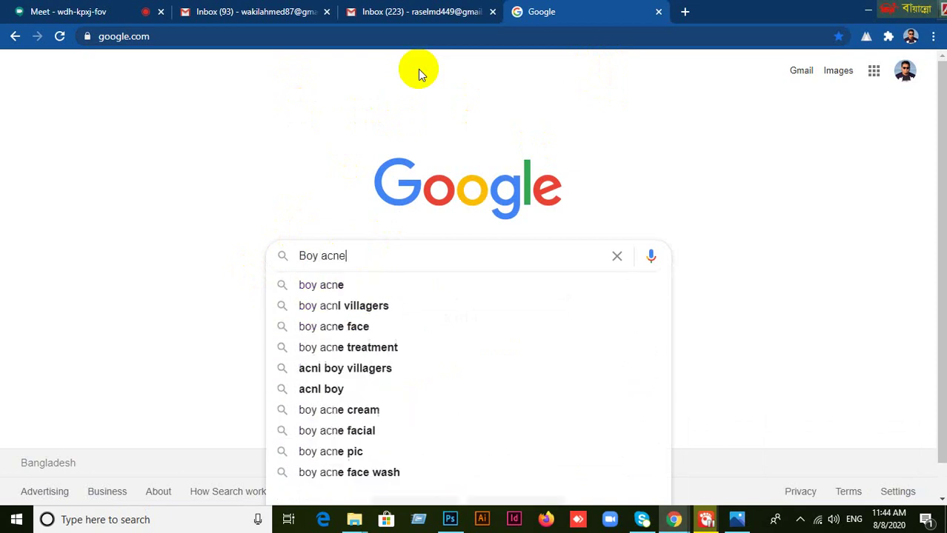
text( images)
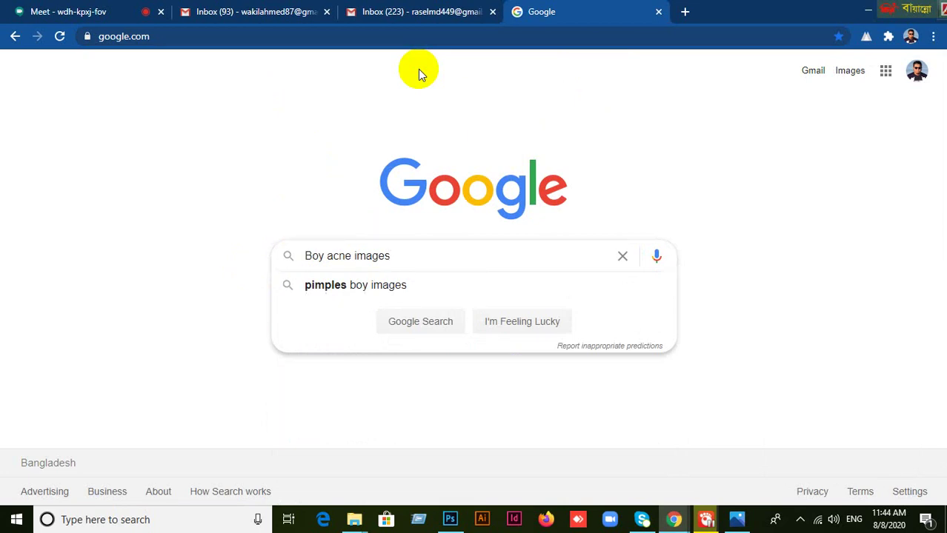
key(Left)
key(Left)
key(Left)
key(Left)
key(Left)
key(Left)
text(s)
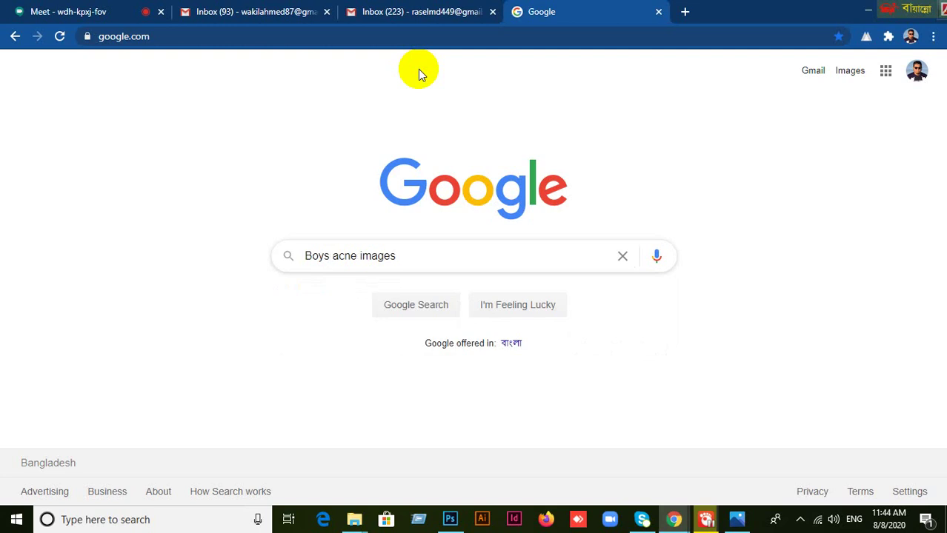
key(Return)
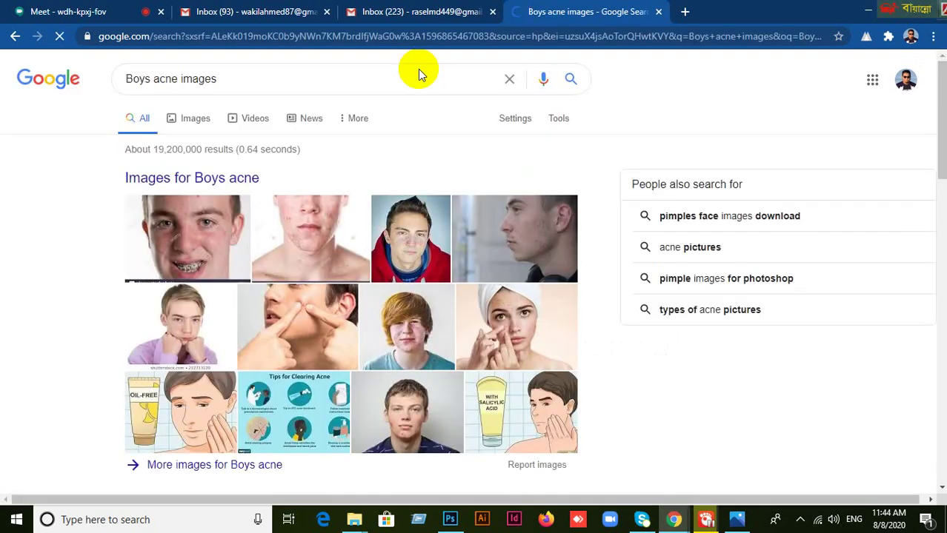
Show the image results for the boys acne search and browse through the portrait photos.
click(205, 122)
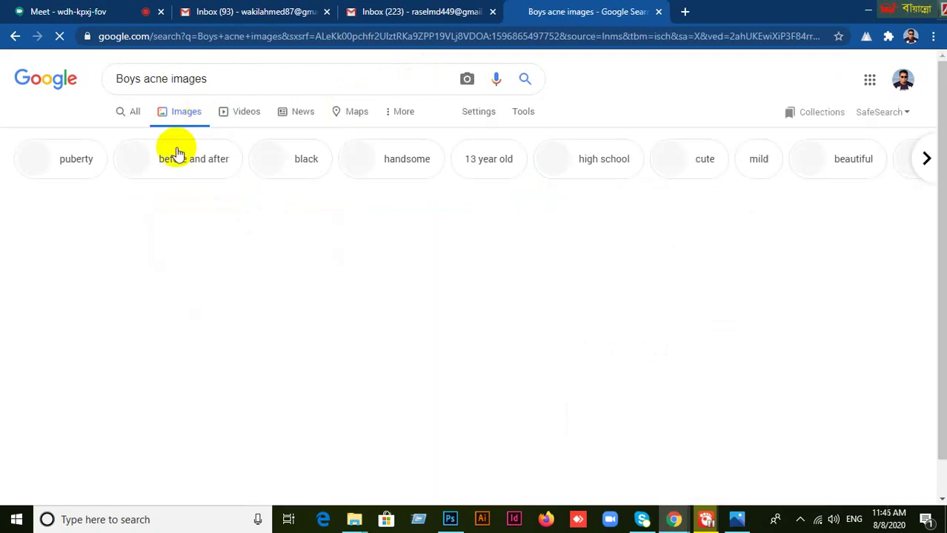
scroll(327, 230, down, 3)
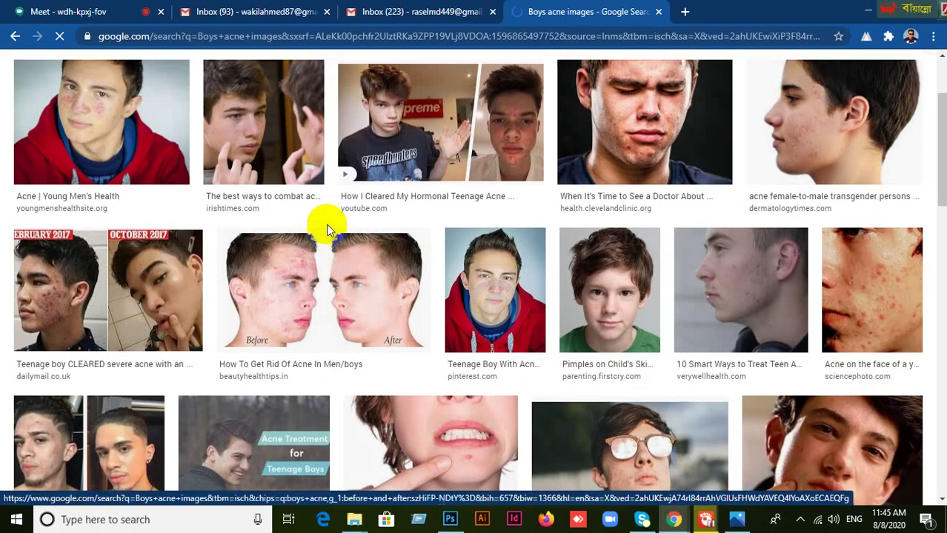
scroll(327, 230, up, 3)
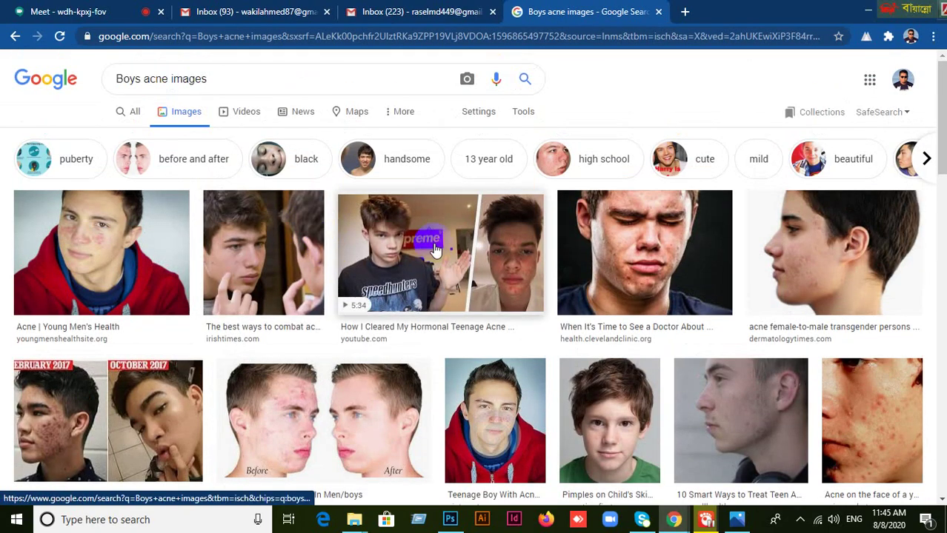
scroll(436, 249, down, 2)
scroll(434, 243, down, 5)
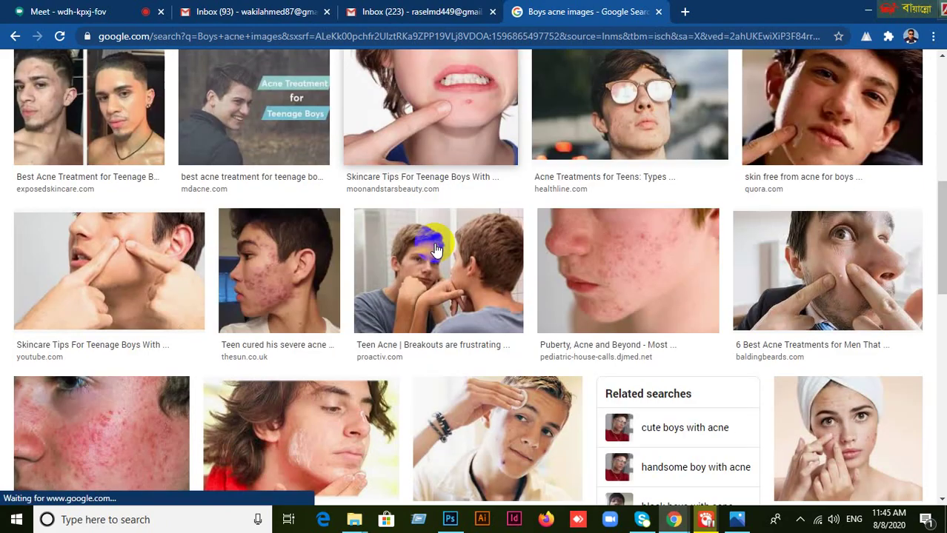
scroll(435, 241, up, 7)
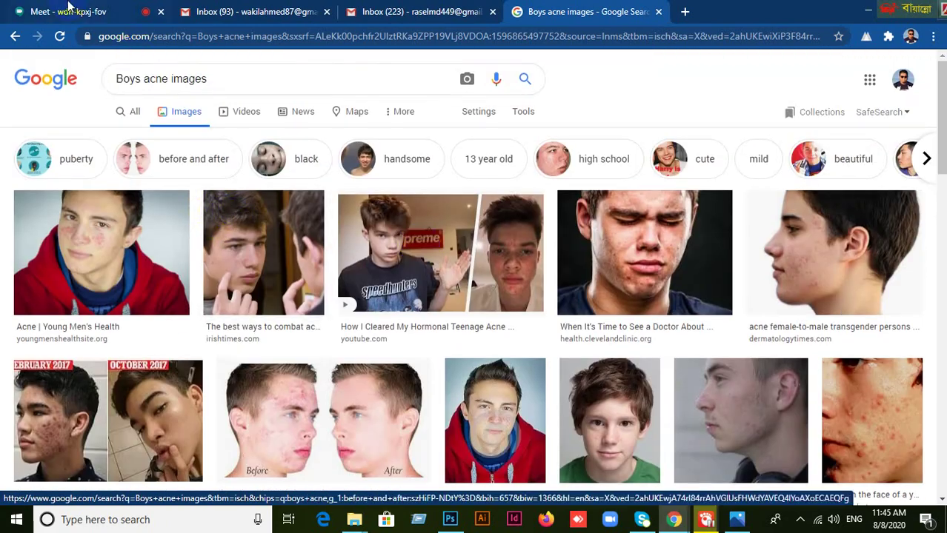
Glance at the two open Gmail inboxes and return the search tab to the Google home page.
click(258, 19)
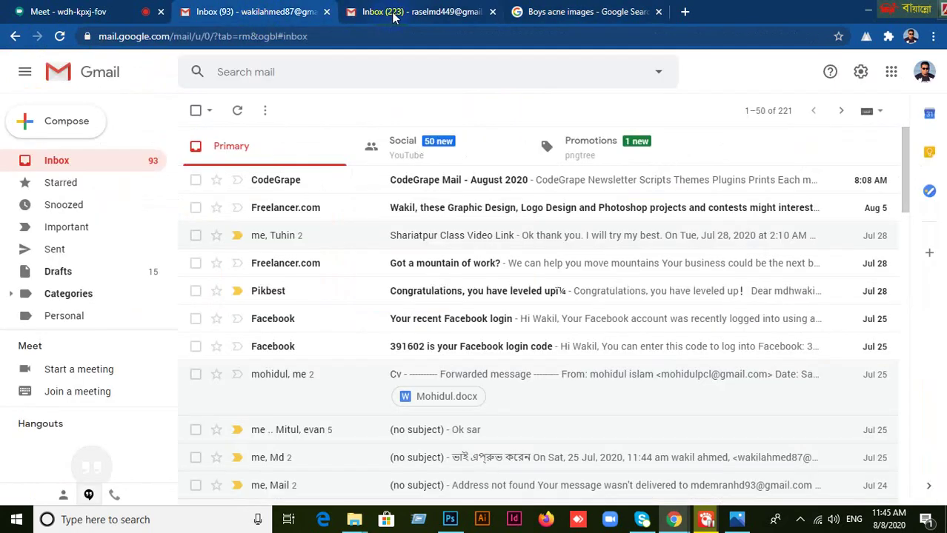
click(393, 12)
click(587, 12)
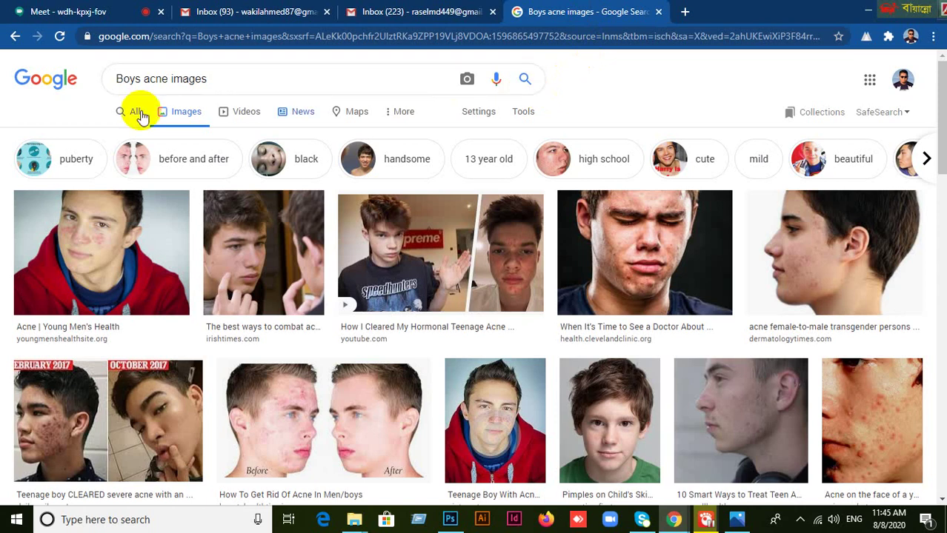
click(49, 87)
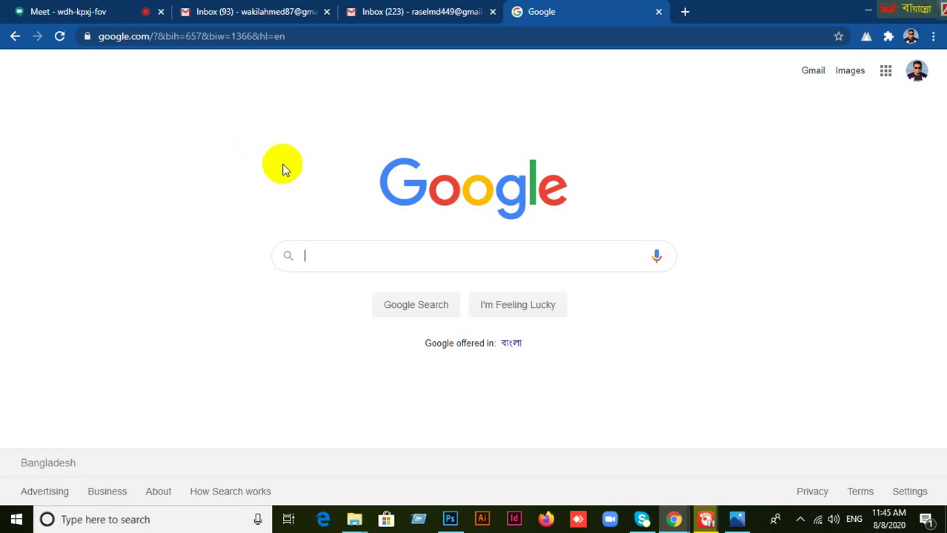
text(Produ)
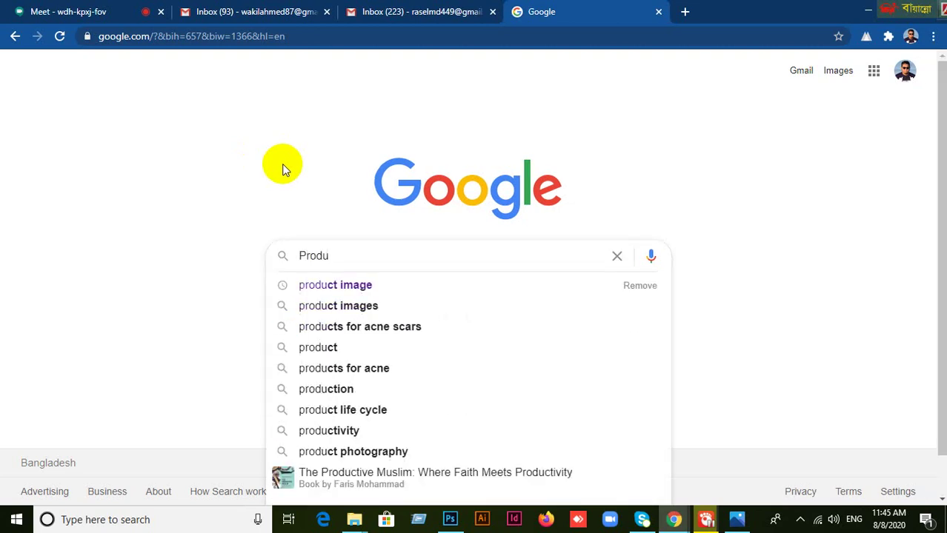
key(BackSpace)
key(BackSpace)
key(BackSpace)
key(BackSpace)
key(BackSpace)
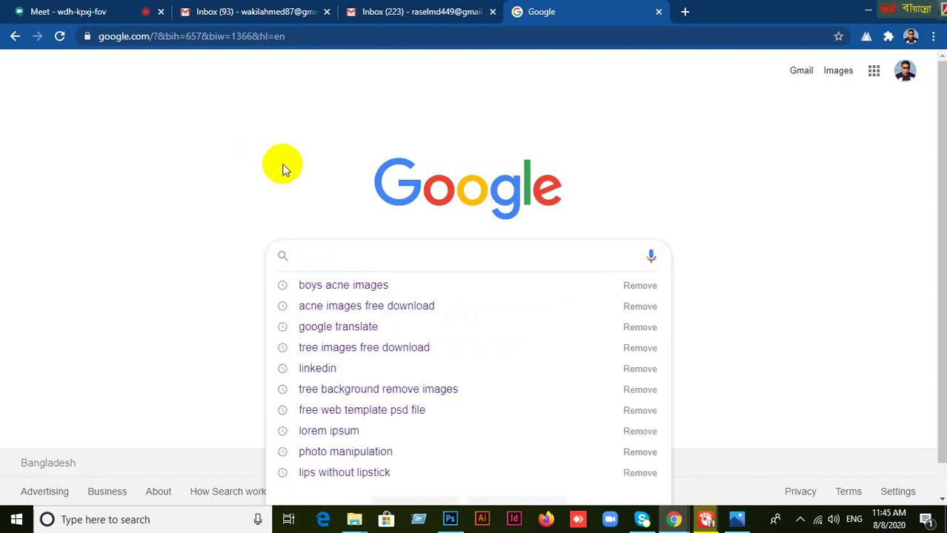
text(Product)
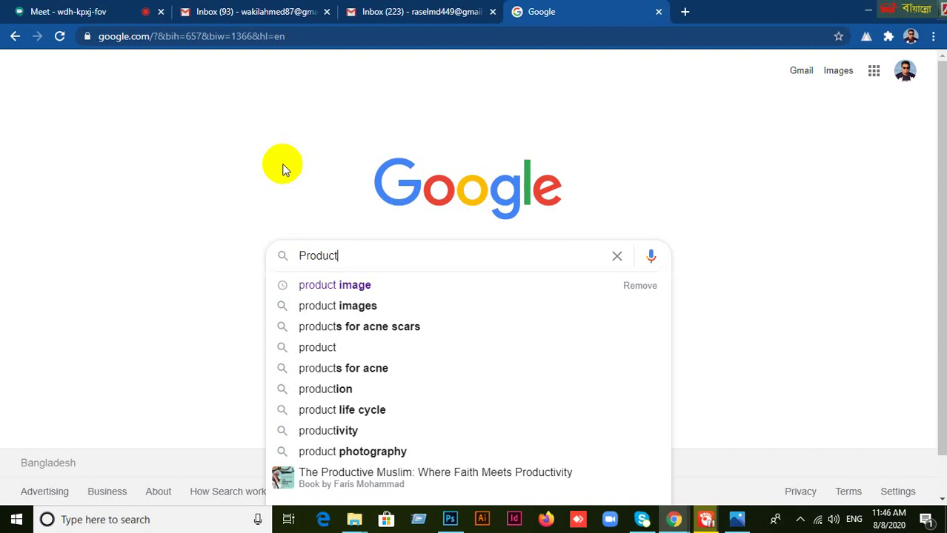
key(BackSpace)
key(BackSpace)
key(BackSpace)
key(BackSpace)
key(BackSpace)
key(BackSpace)
key(BackSpace)
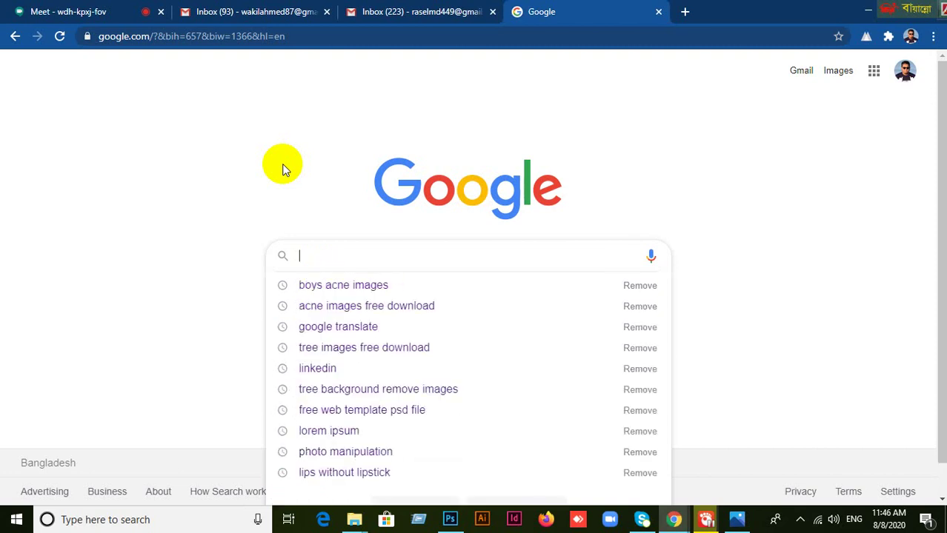
Search Google for "product repair", browse its image results and go back to the web results.
text(Prod)
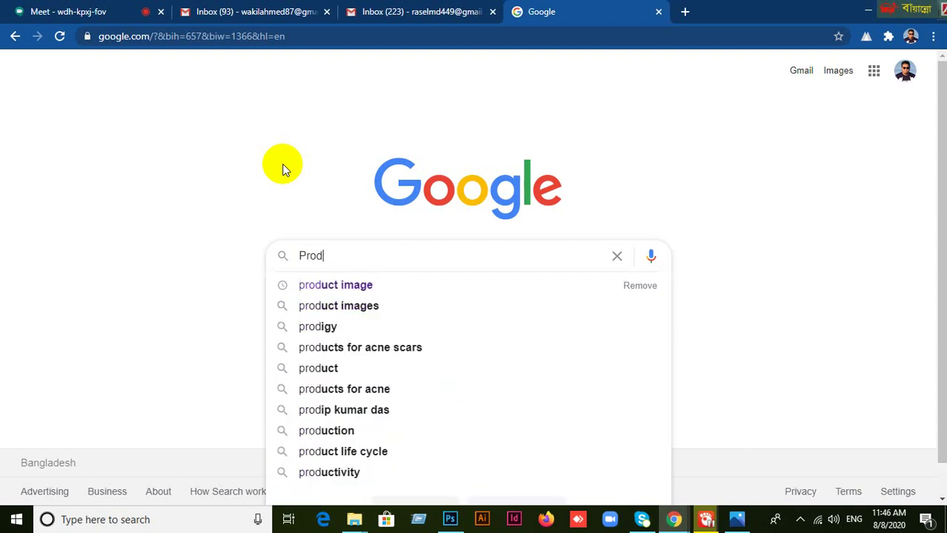
text(uct Repai)
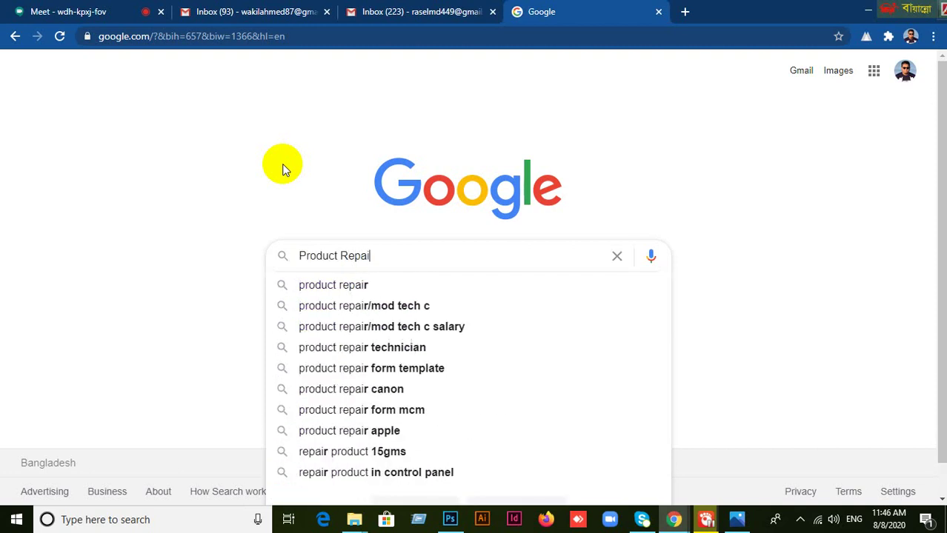
click(355, 285)
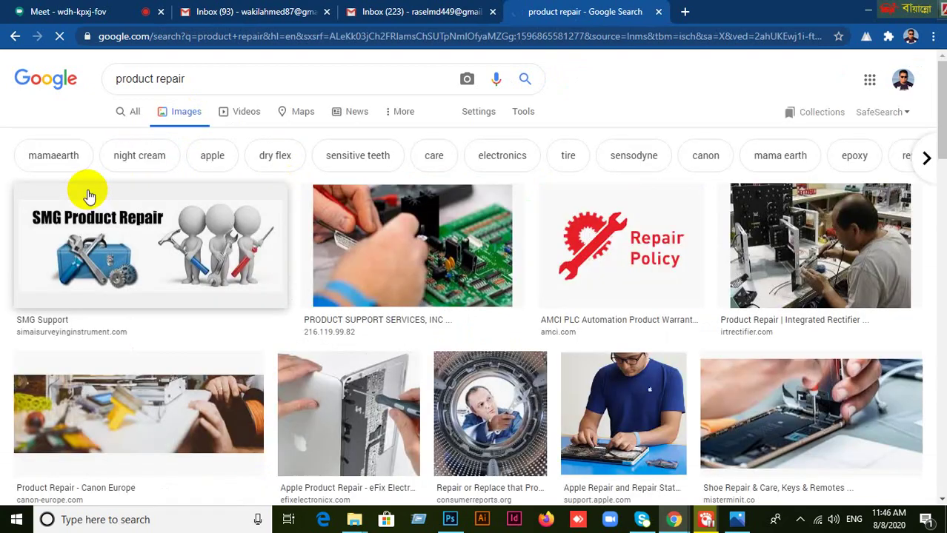
scroll(68, 216, down, 2)
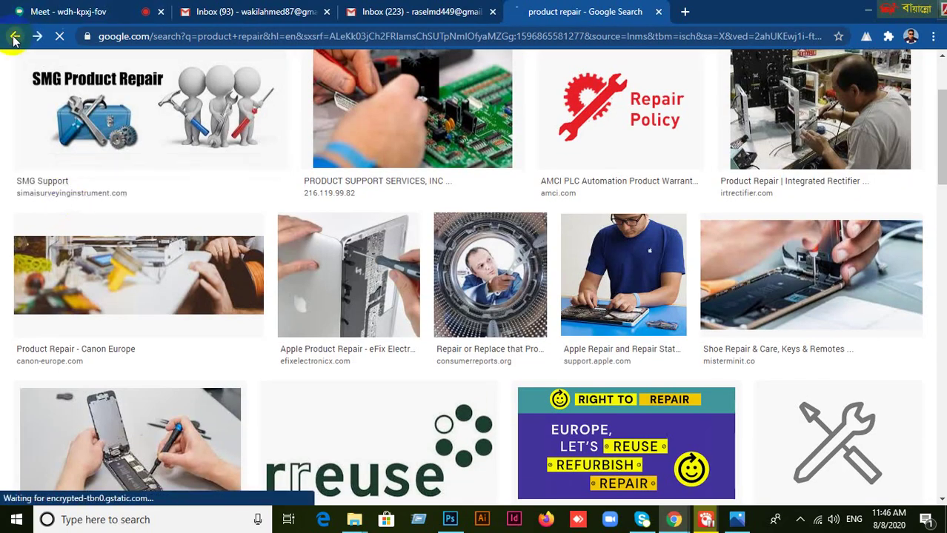
click(13, 37)
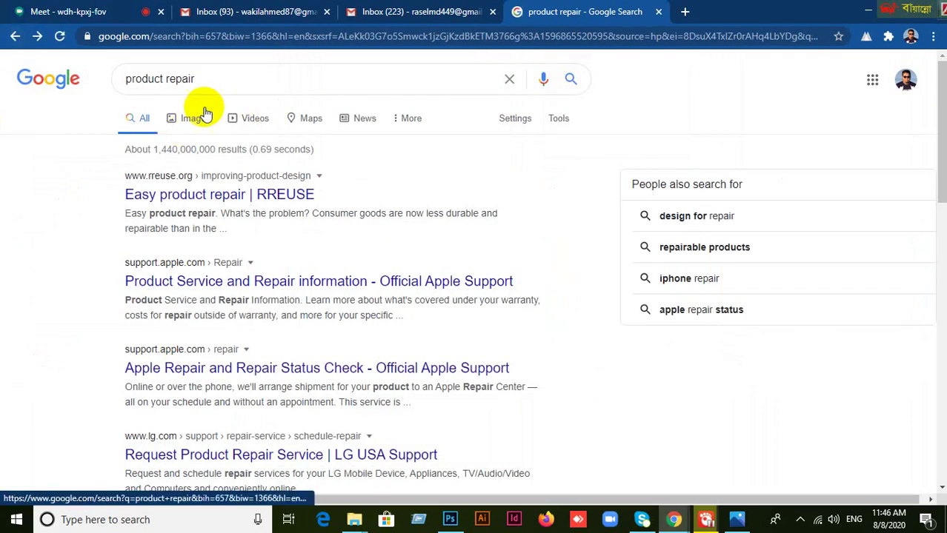
Pass through the Gmail and search tabs to the Google Meet call and pin the presenter's own tile.
click(376, 21)
click(243, 15)
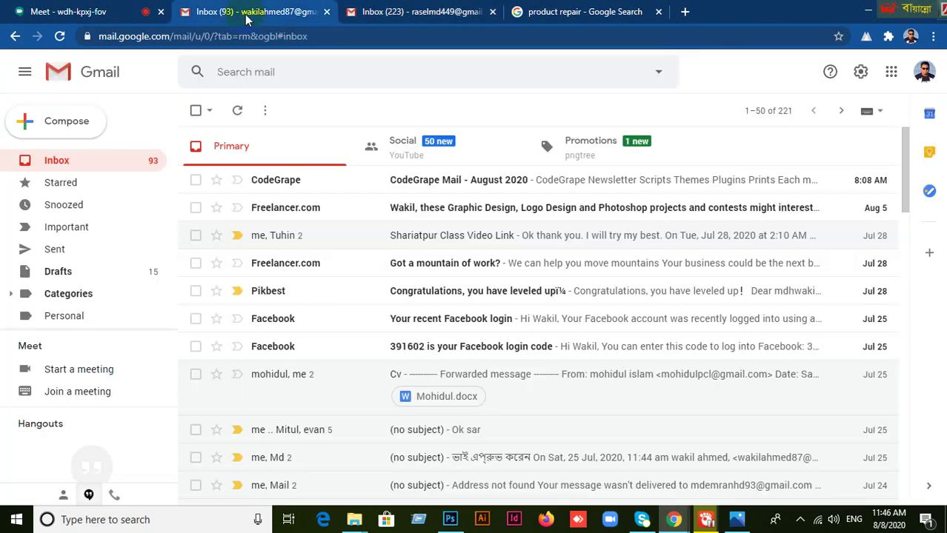
click(652, 10)
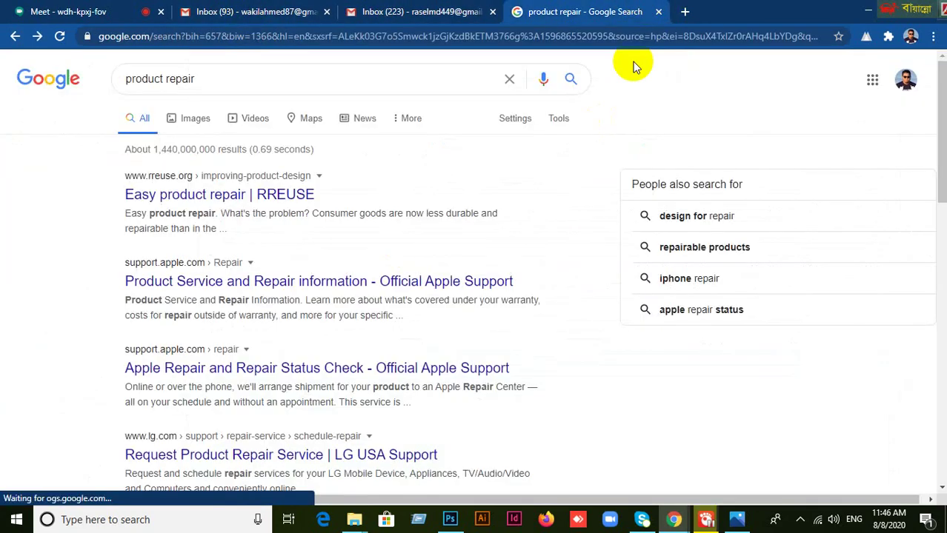
click(76, 9)
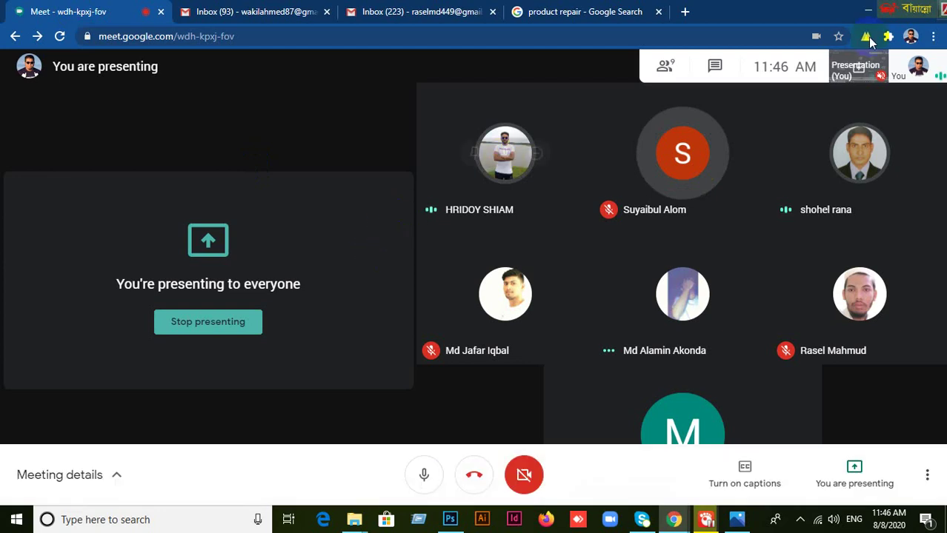
click(917, 71)
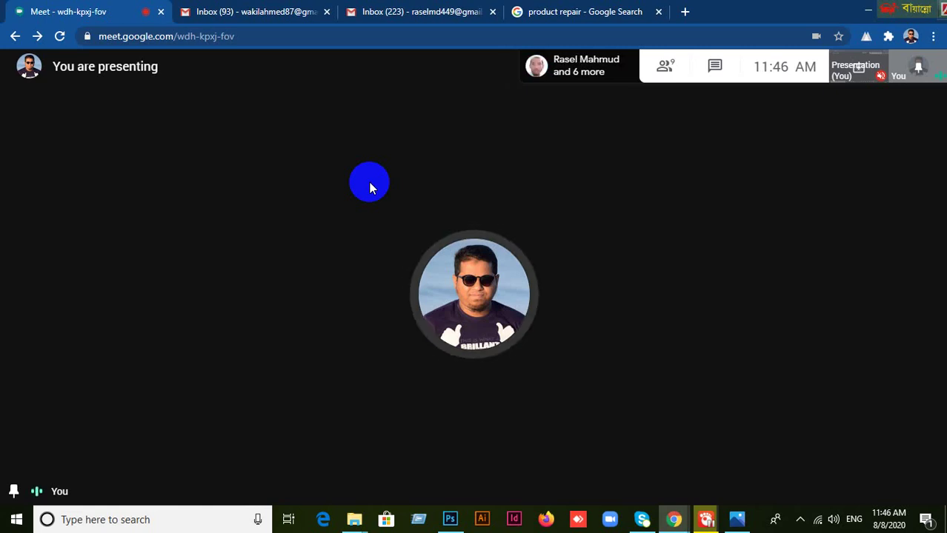
Check the list of people in the Google Meet call again and return to Photoshop.
click(667, 66)
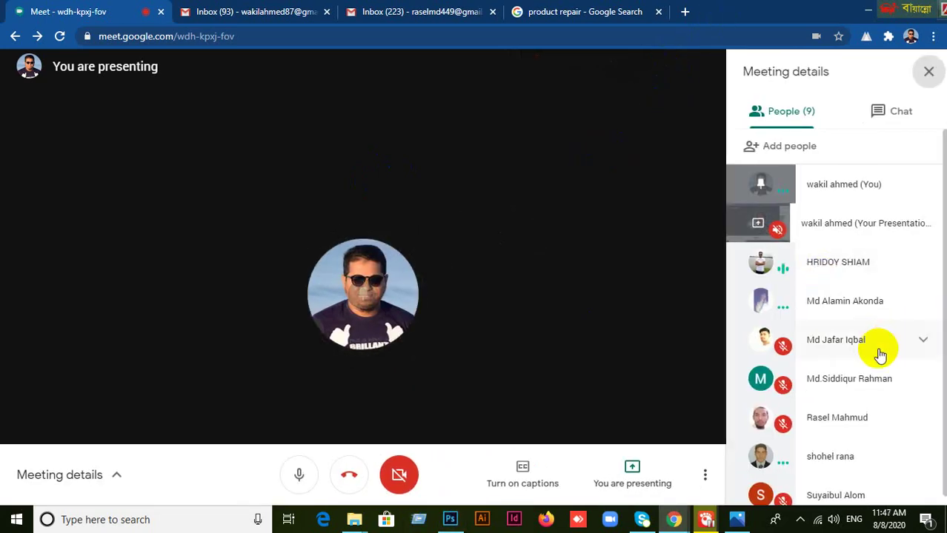
scroll(852, 400, down, 1)
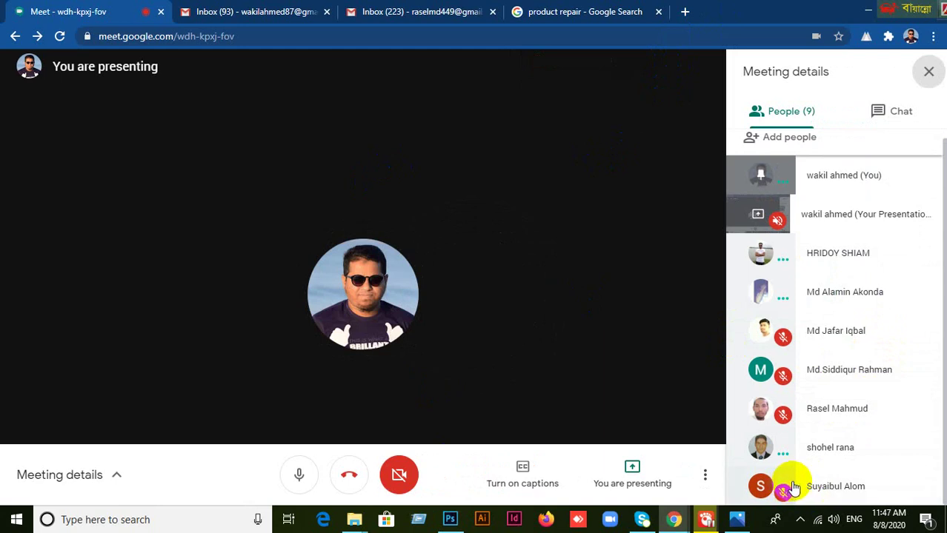
click(924, 78)
click(450, 521)
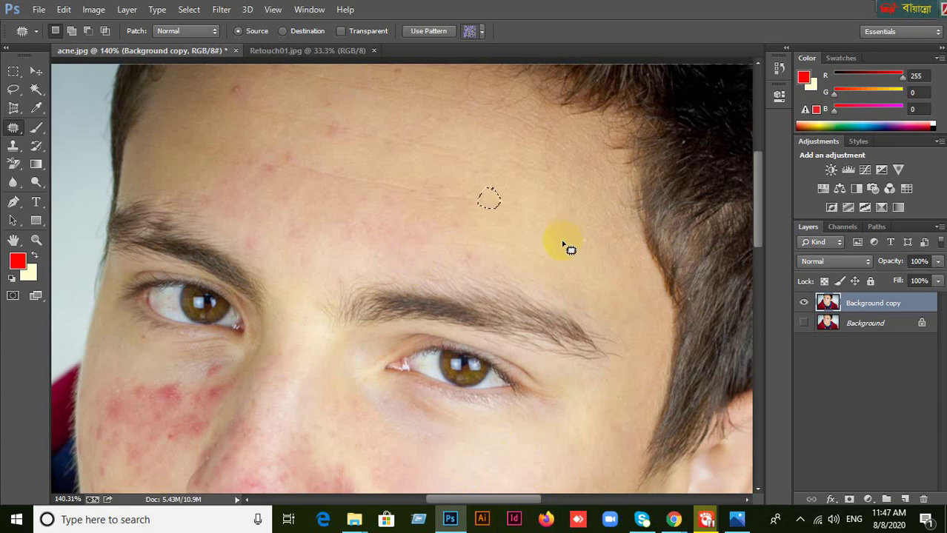
mouse_move(674, 519)
click(600, 470)
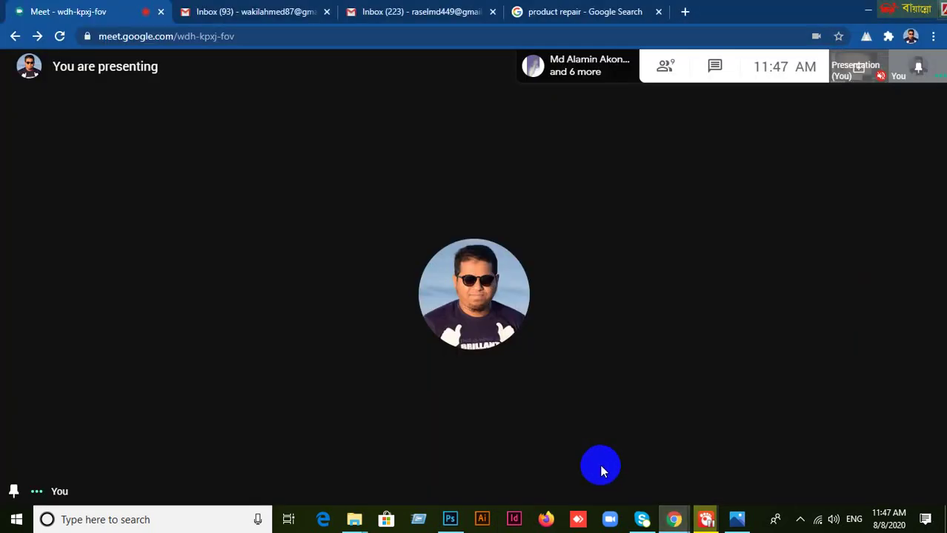
click(665, 66)
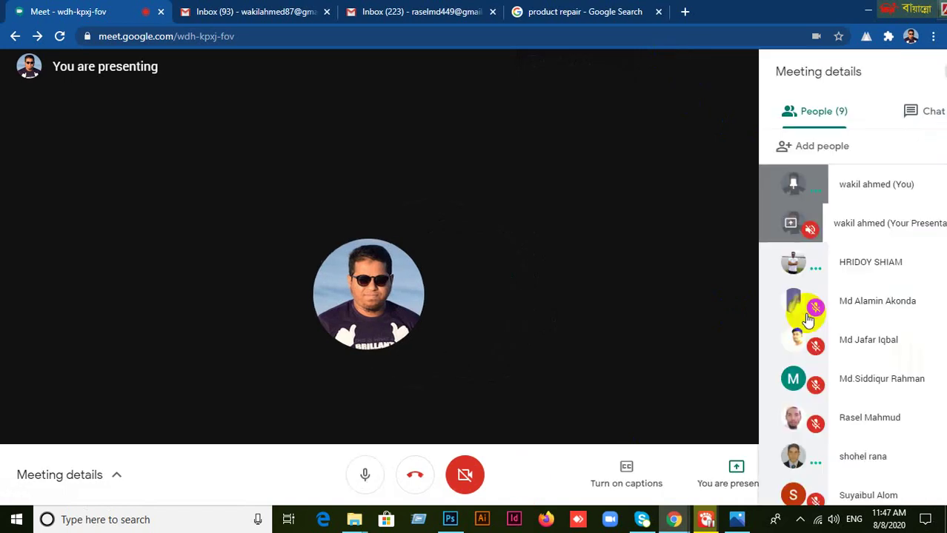
scroll(841, 437, down, 1)
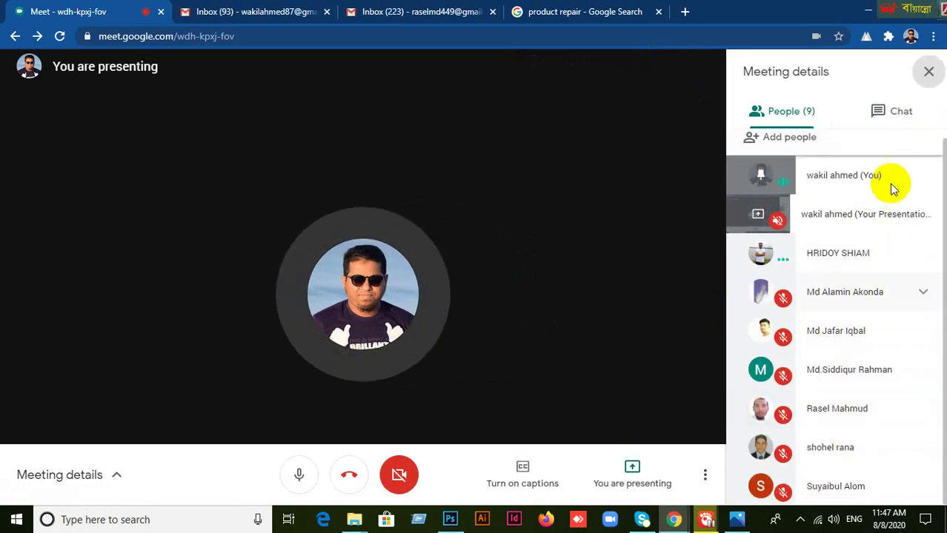
click(928, 72)
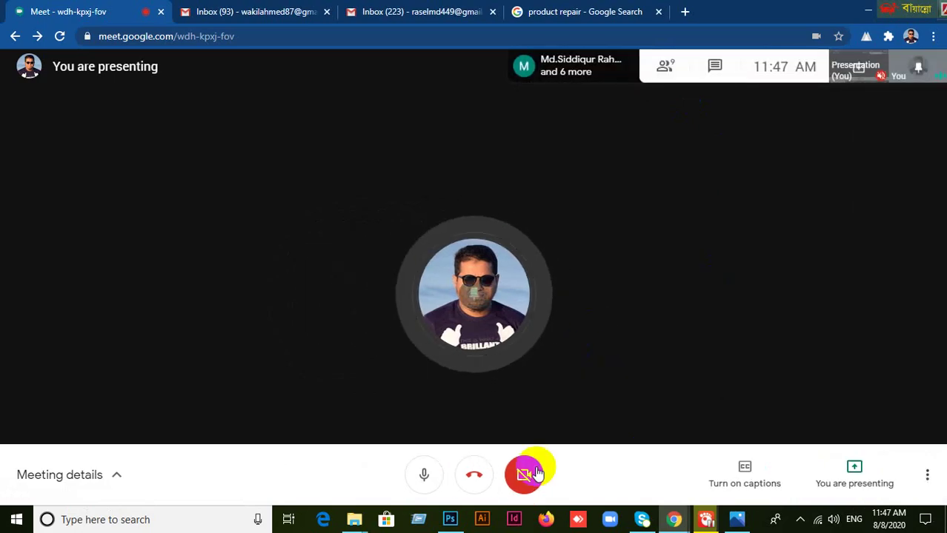
click(449, 519)
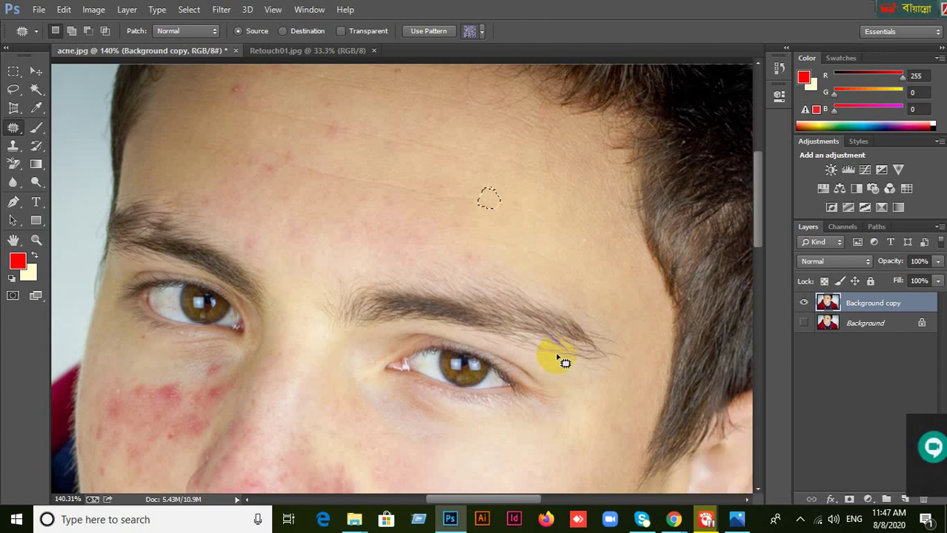
Clear the patch selection on the forehead and show the healing tool group with the Patch Tool active.
key(ctrl+d)
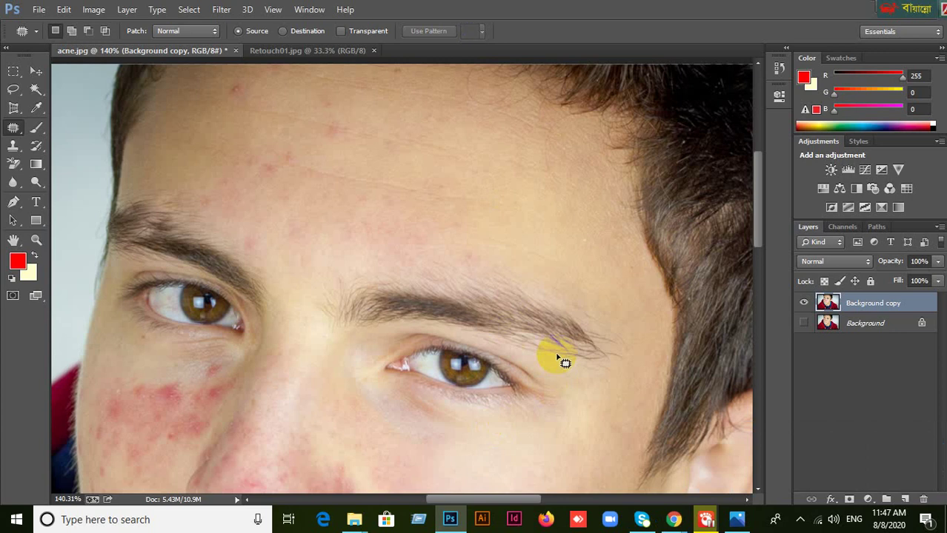
click(36, 71)
click(13, 132)
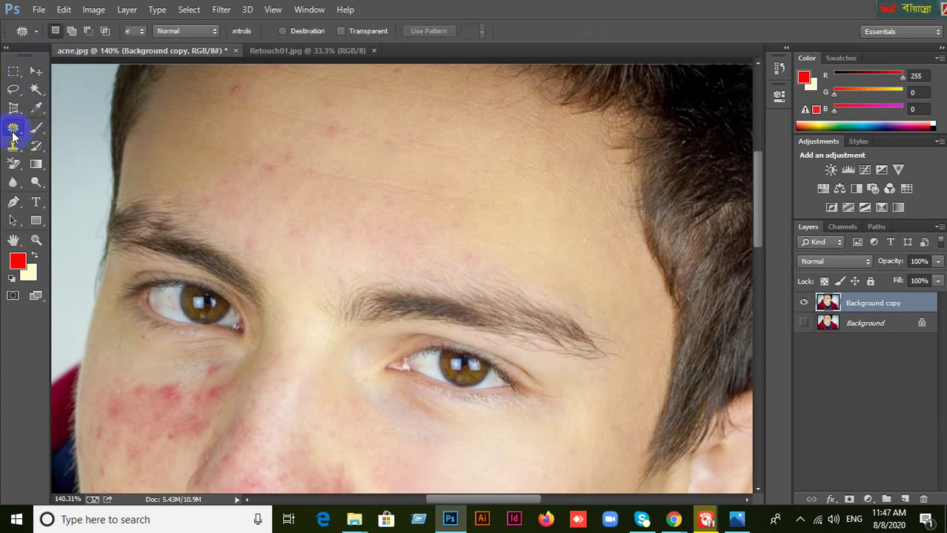
right_click(12, 133)
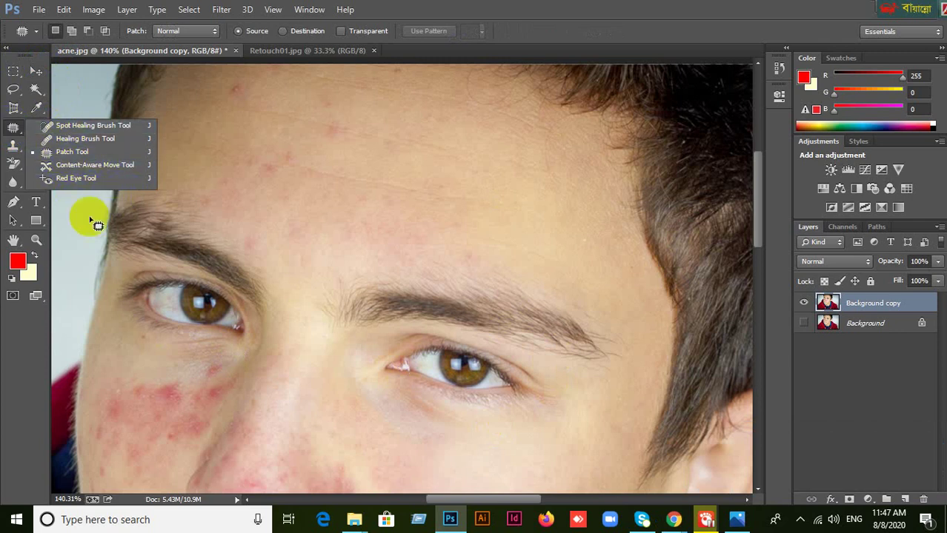
click(35, 72)
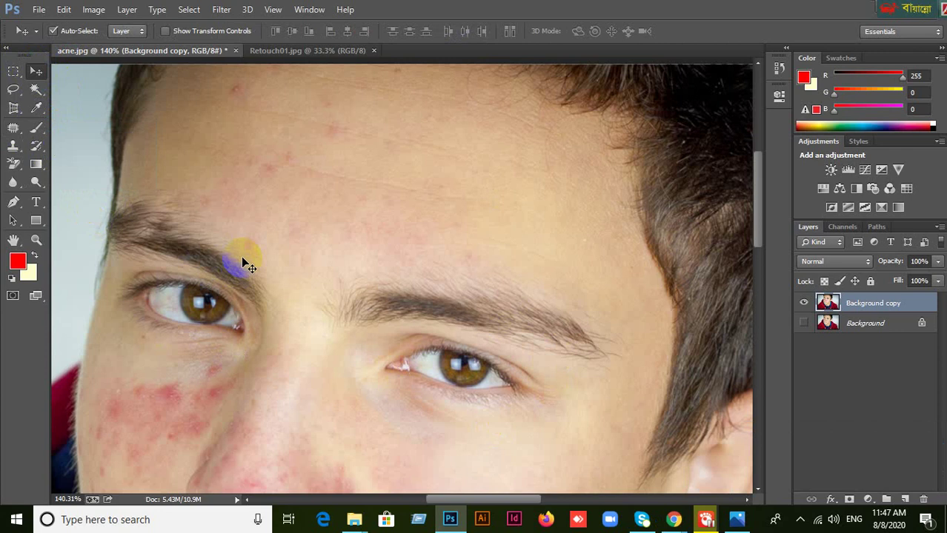
click(12, 127)
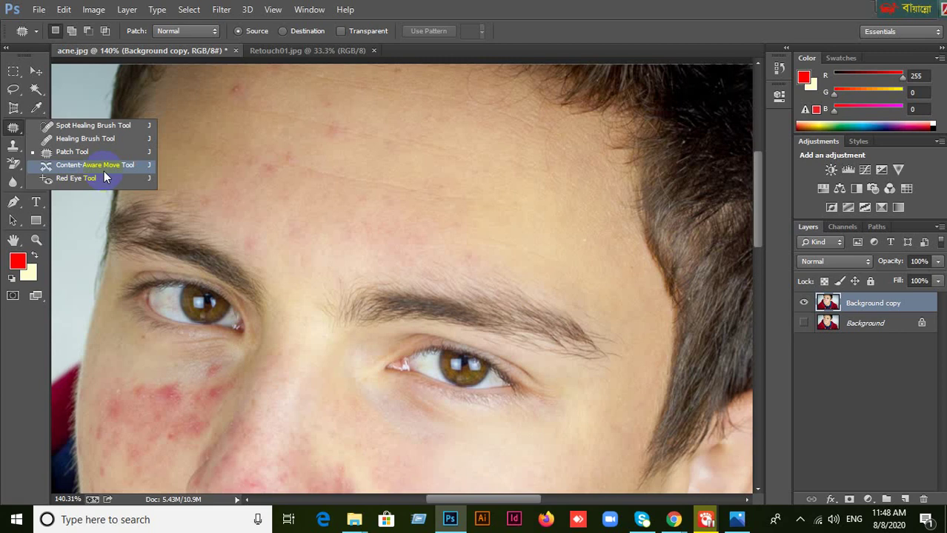
Switch to the Google Meet call, admit the waiting participant and go back to Photoshop.
click(670, 521)
click(602, 486)
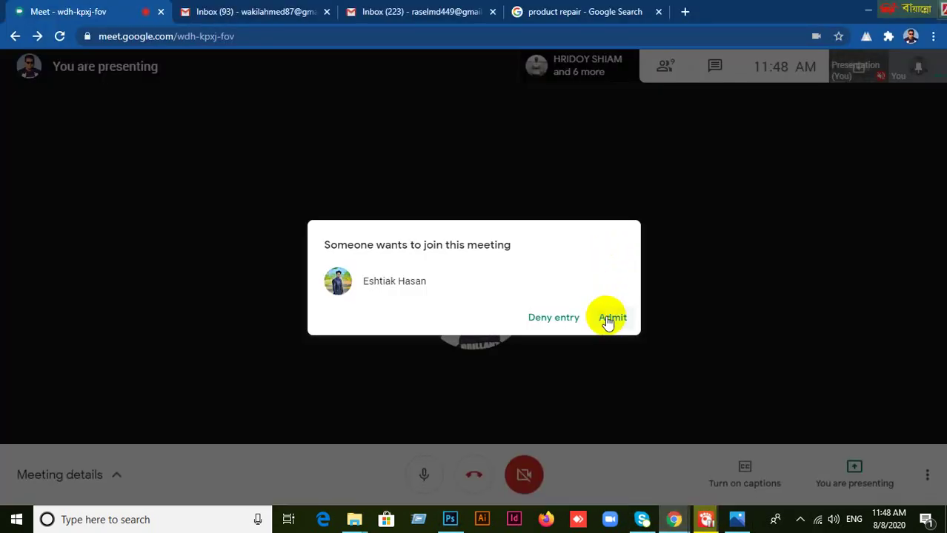
click(613, 317)
click(450, 520)
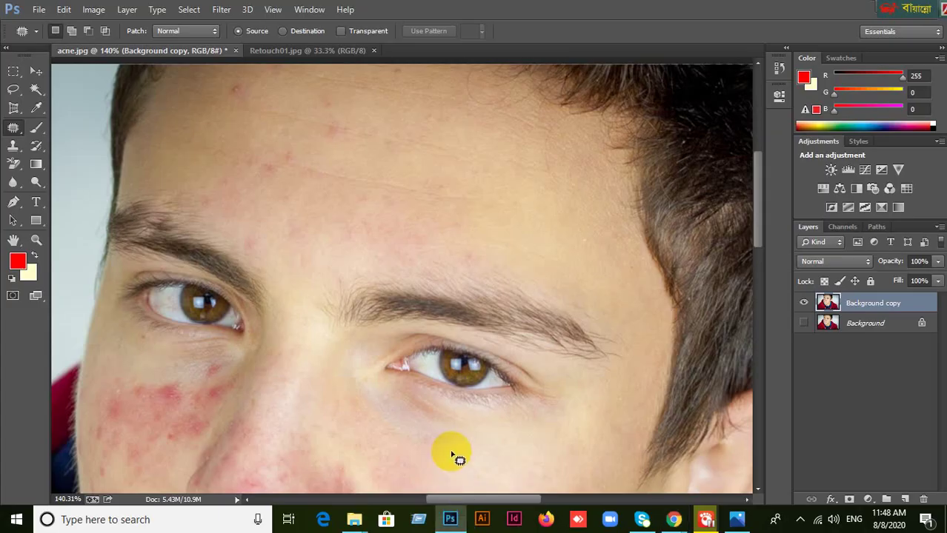
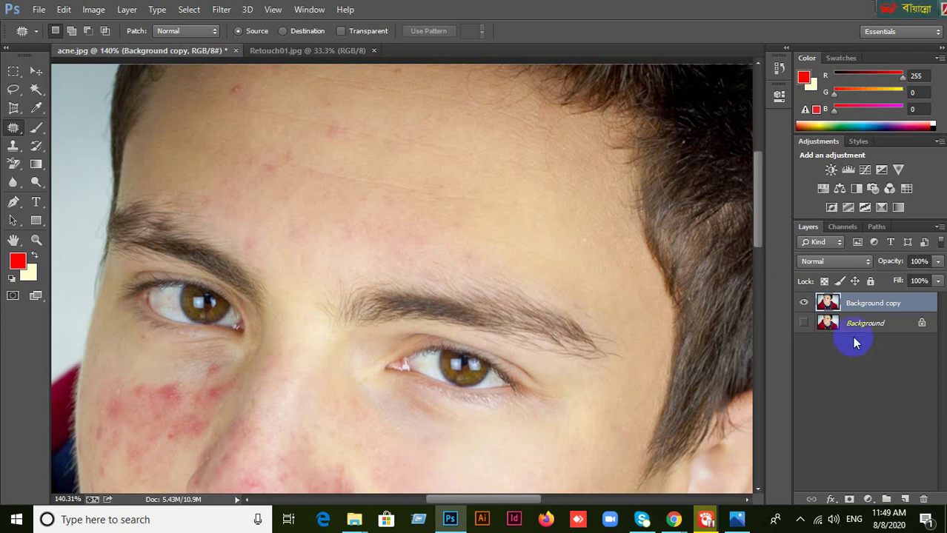
Handwrite the word "Extend" in red across the forehead with a 20 px brush.
click(37, 128)
key(bracketleft)
key(bracketleft)
key(bracketleft)
key(bracketleft)
key(bracketleft)
key(bracketleft)
key(bracketleft)
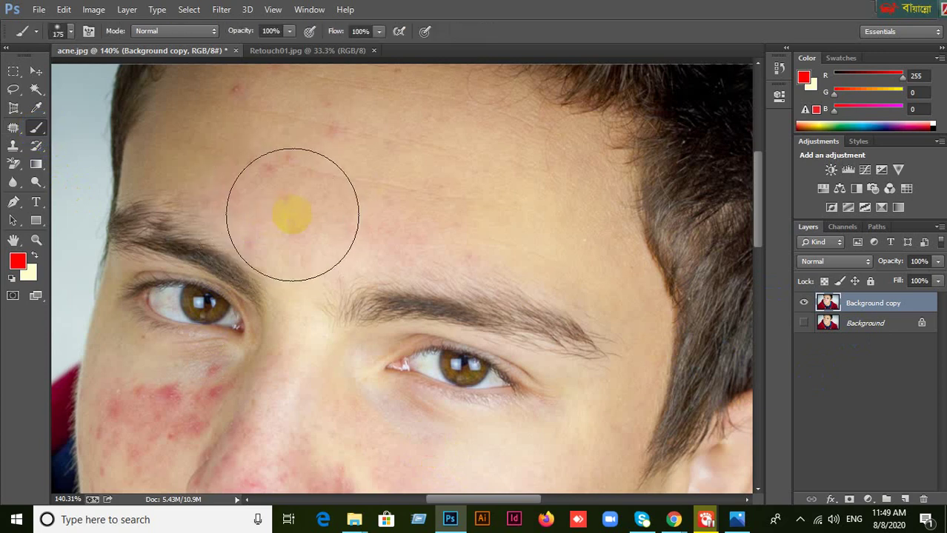
key(bracketleft)
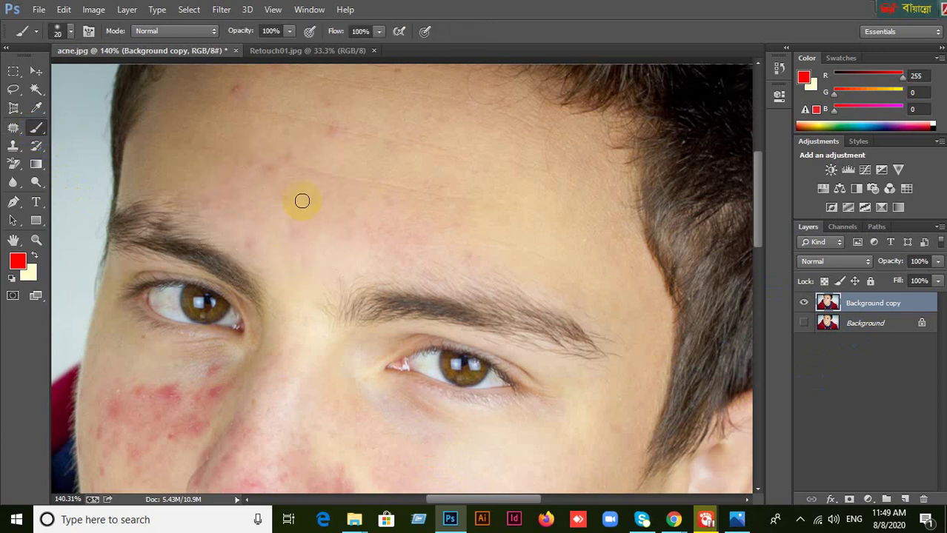
mouse_move(304, 137)
mouse_down()
mouse_move(318, 252)
mouse_move(364, 253)
mouse_up()
drag(305, 145, 363, 143)
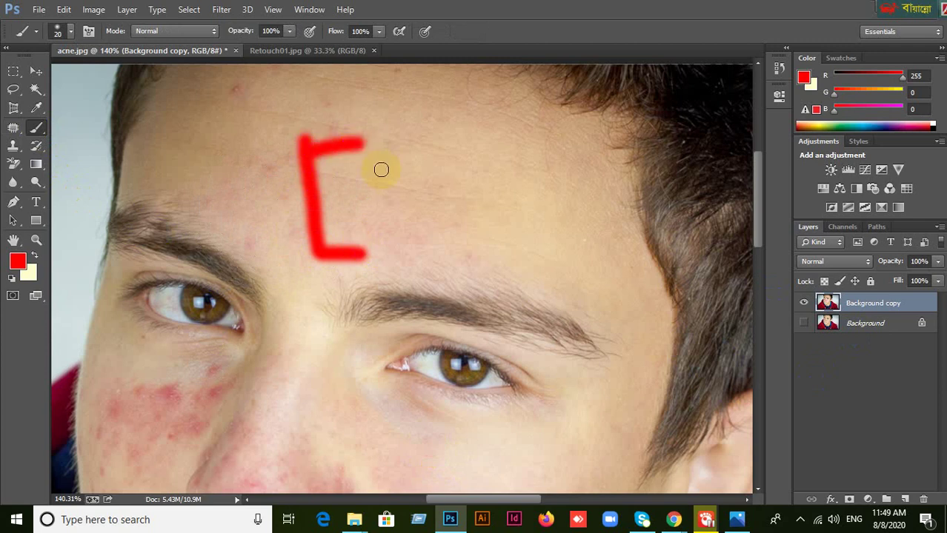
mouse_move(373, 202)
mouse_down()
mouse_move(415, 237)
mouse_move(432, 198)
mouse_move(478, 231)
mouse_up()
drag(473, 146, 517, 258)
mouse_move(457, 223)
mouse_down()
mouse_move(515, 200)
mouse_move(554, 214)
mouse_move(585, 203)
mouse_move(562, 207)
mouse_move(597, 243)
mouse_up()
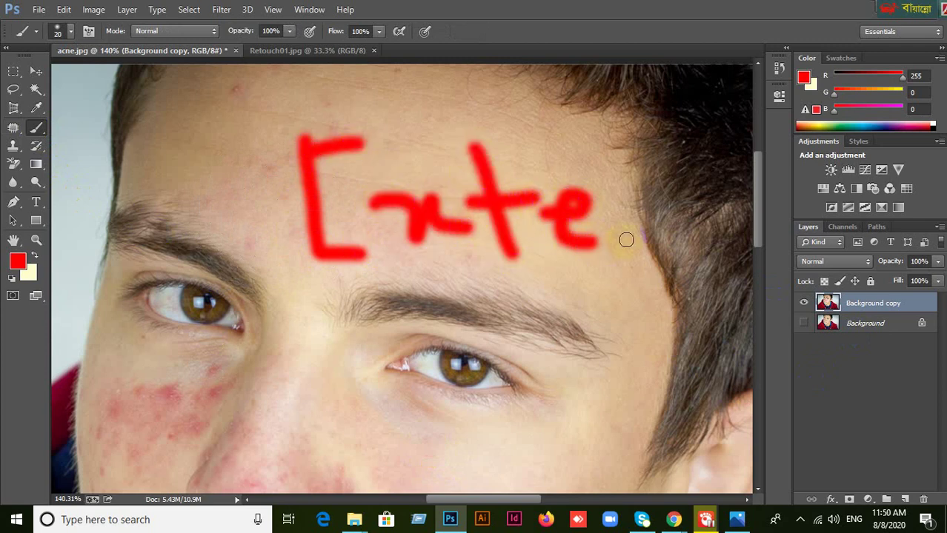
mouse_move(617, 192)
mouse_down()
mouse_move(656, 246)
mouse_move(672, 202)
mouse_move(701, 247)
mouse_move(731, 209)
mouse_up()
drag(735, 152, 746, 275)
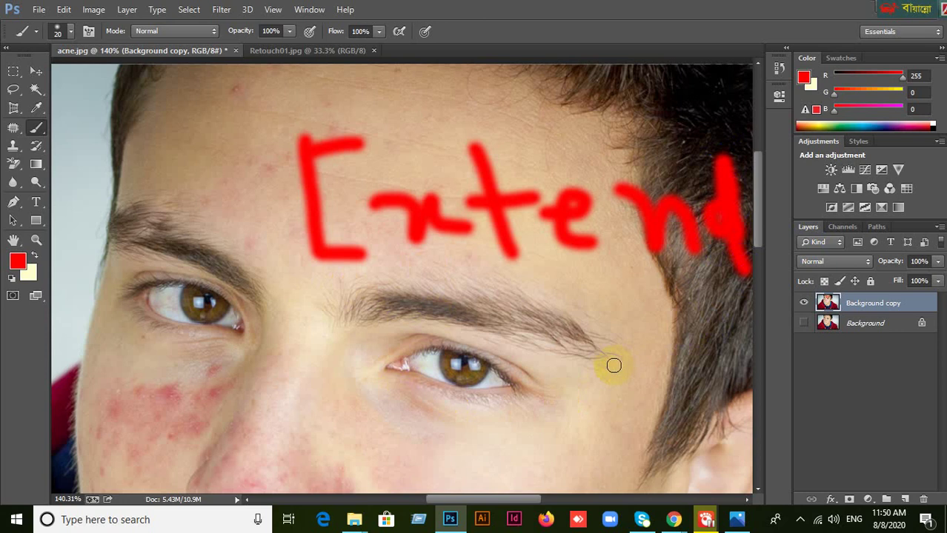
Undo all the red brush strokes of the handwritten word on the forehead.
key(ctrl+alt+z)
key(ctrl+alt+z)
key(ctrl+alt+z)
key(ctrl+alt+z)
key(ctrl+alt+z)
key(ctrl+alt+z)
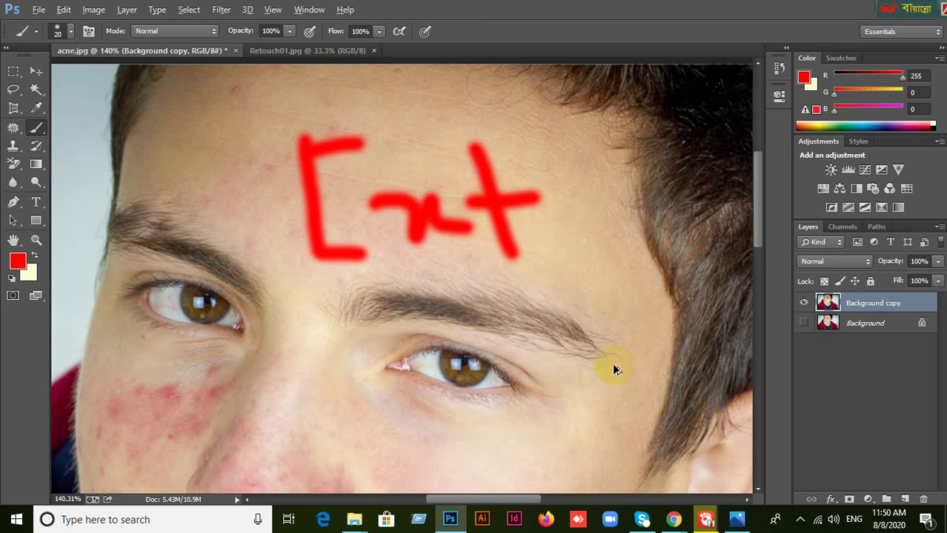
key(ctrl+alt+z)
key(ctrl+alt+z)
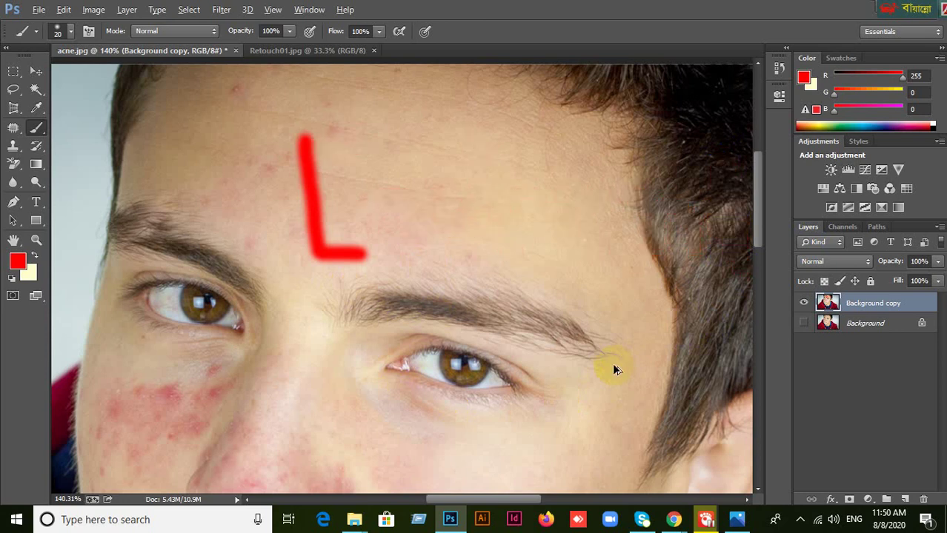
key(ctrl+alt+z)
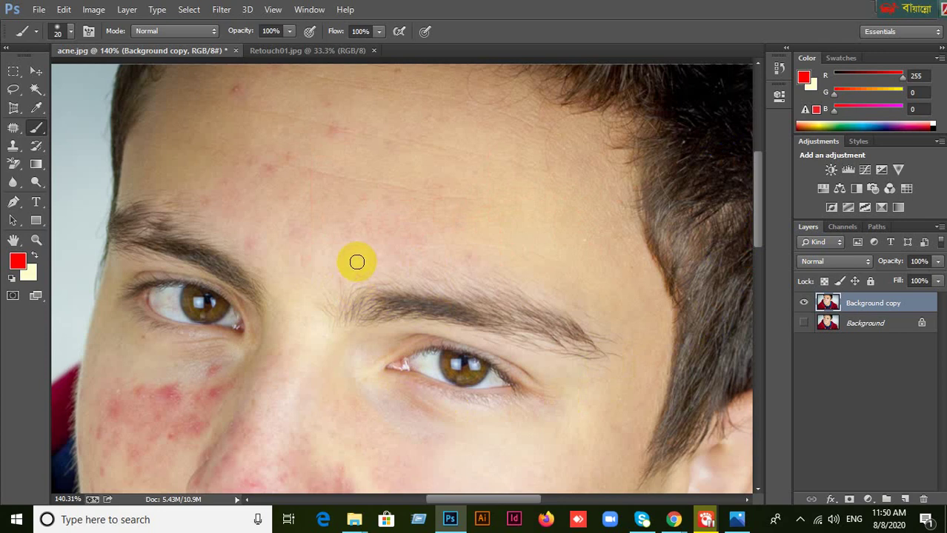
Open the hot-air balloon photo from the Sample Image folder as a new document in Photoshop.
click(36, 72)
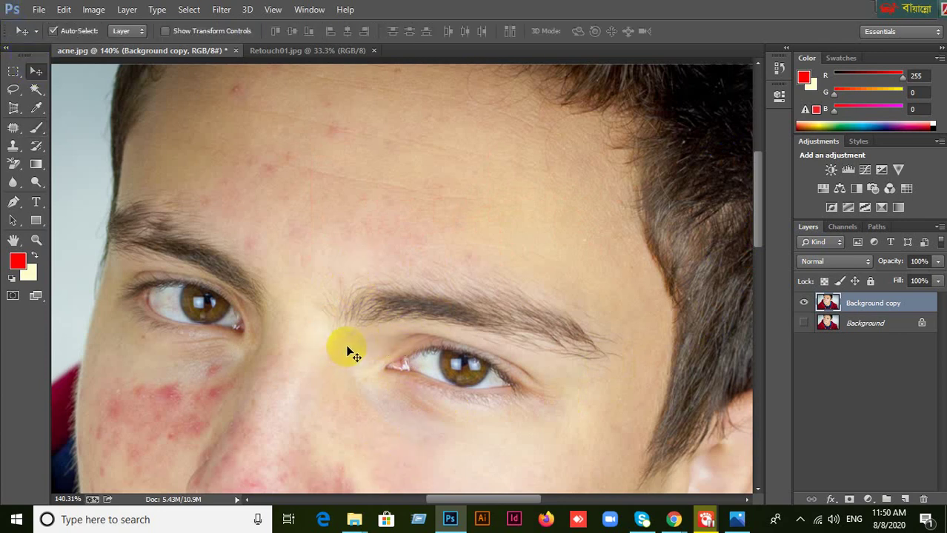
scroll(365, 345, down, 2)
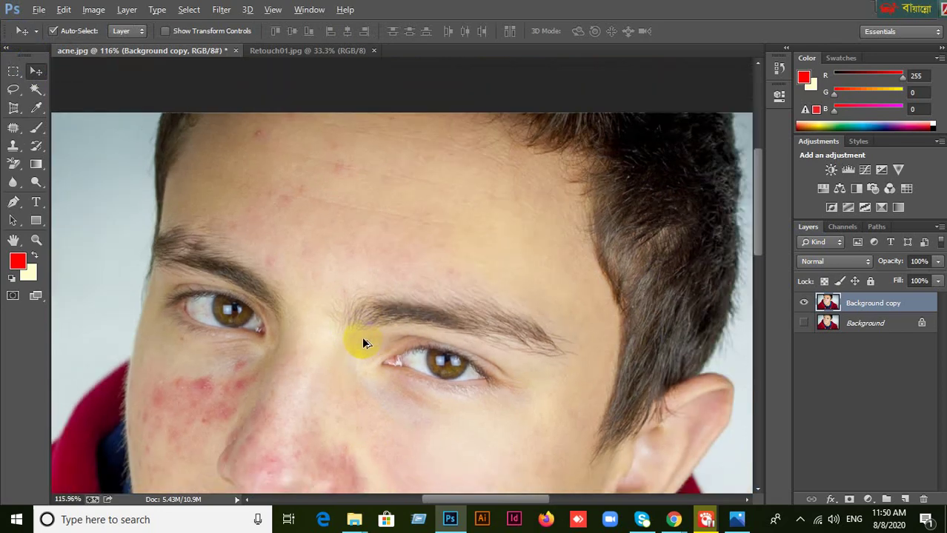
mouse_move(354, 520)
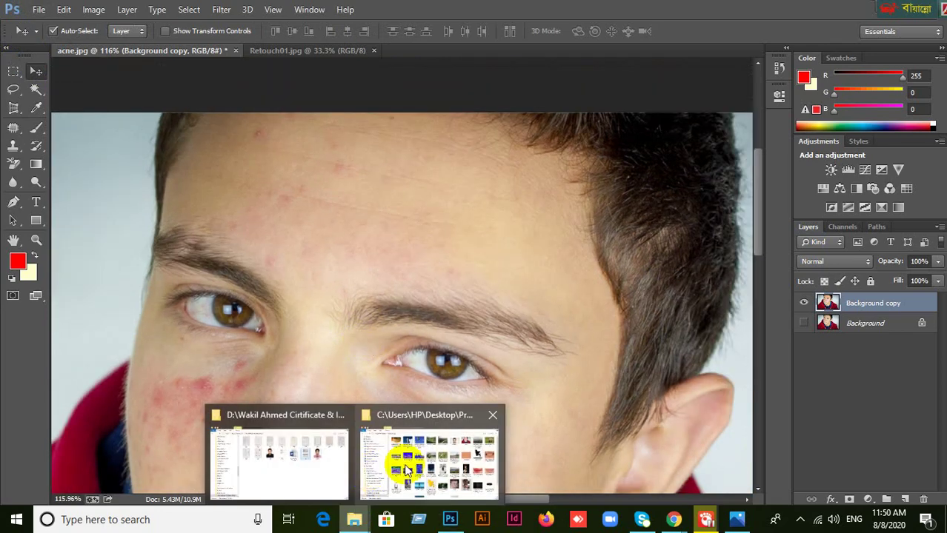
click(409, 465)
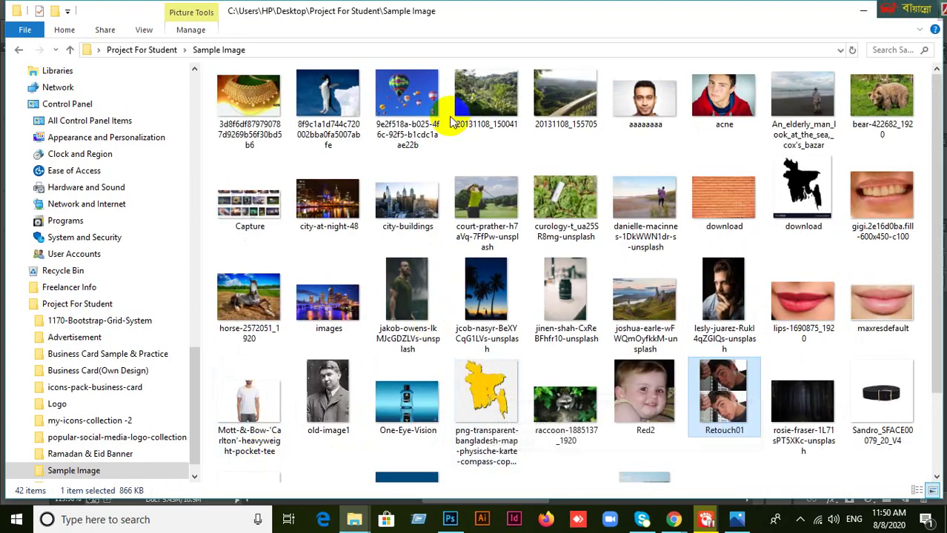
click(404, 111)
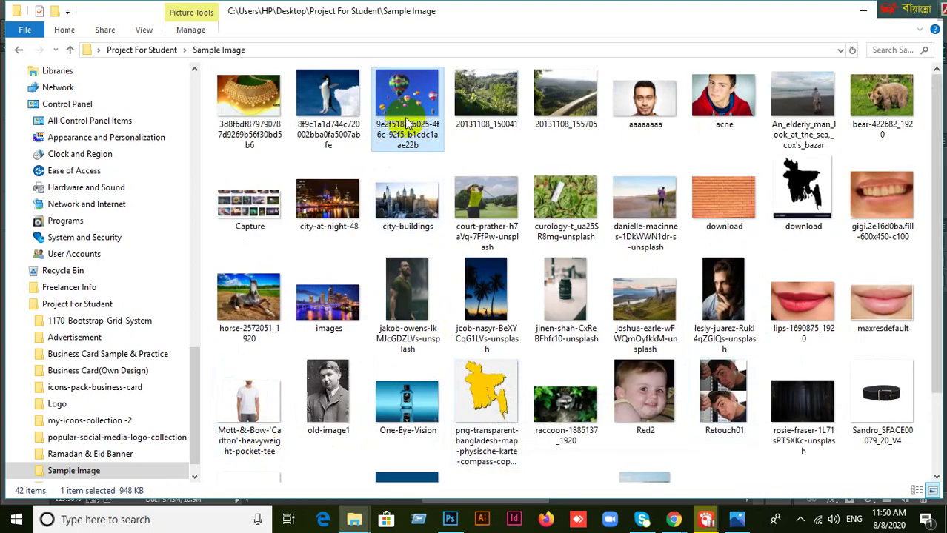
drag(406, 119, 502, 6)
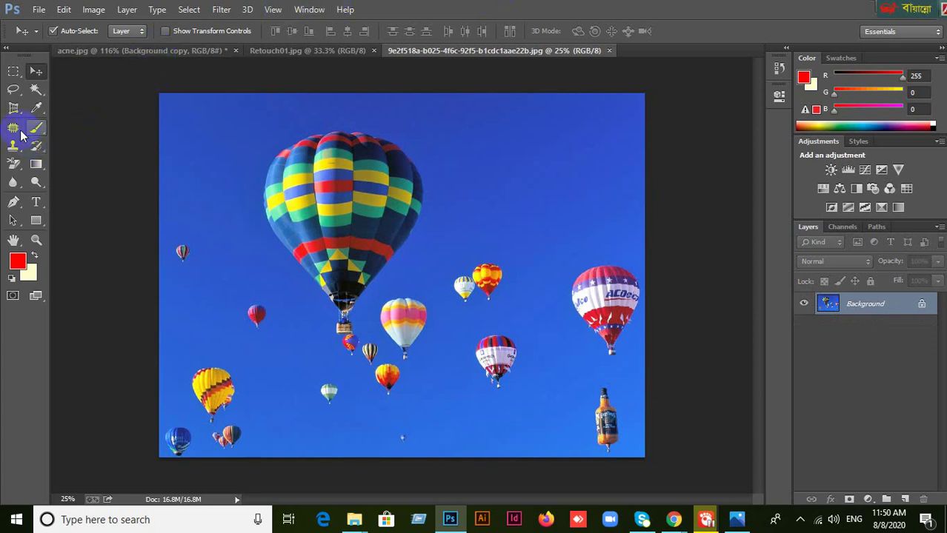
Activate the Content-Aware Move Tool, show its Move and Extend modes, and keep the mode on Move.
mouse_move(20, 134)
mouse_down()
mouse_move(60, 139)
mouse_move(77, 165)
mouse_up()
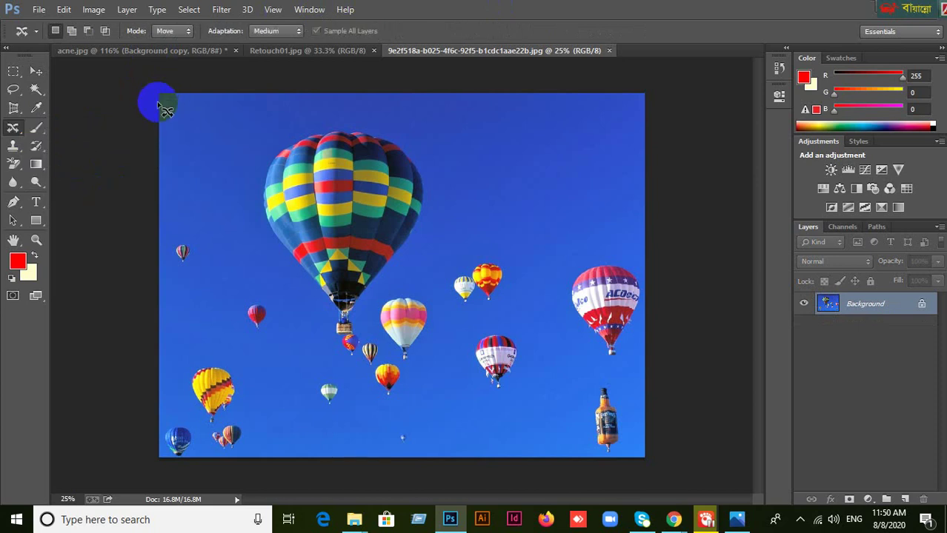
click(180, 38)
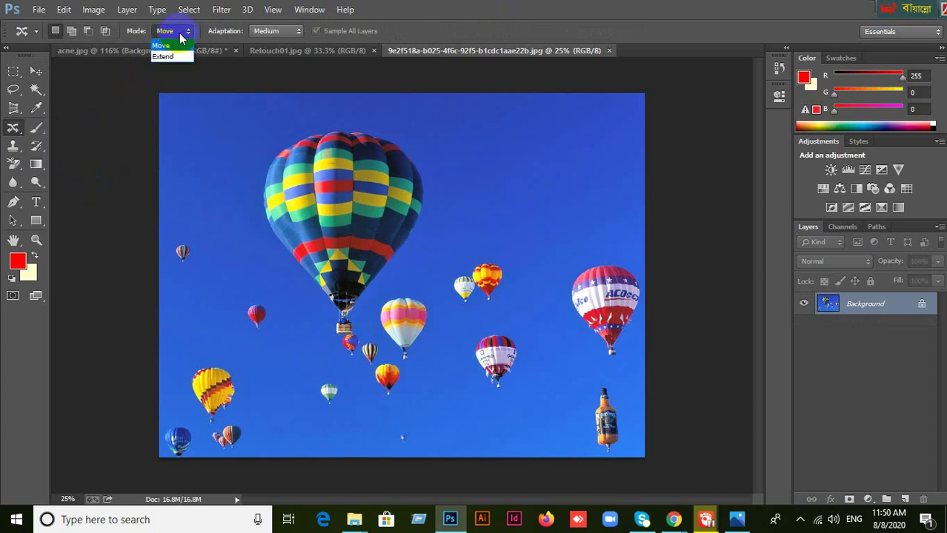
click(180, 39)
click(178, 34)
click(178, 46)
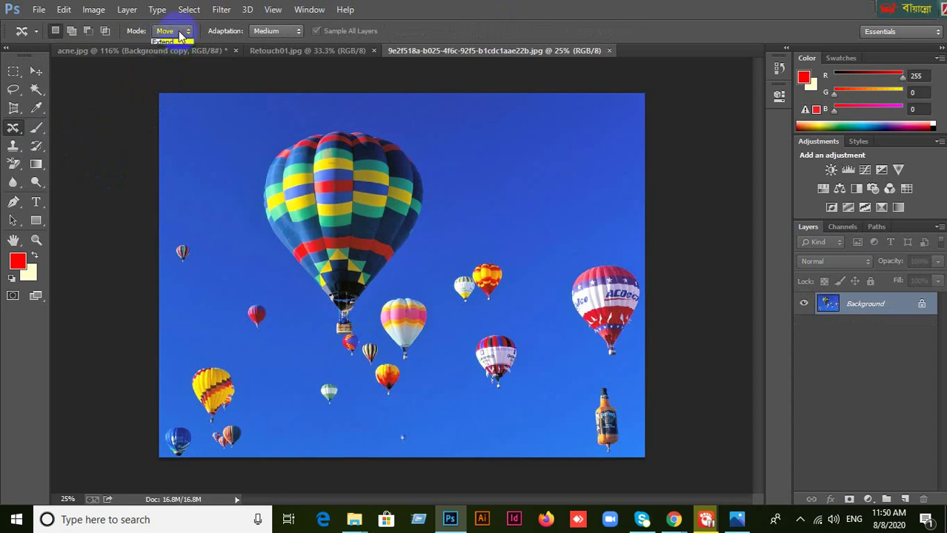
click(163, 57)
click(174, 31)
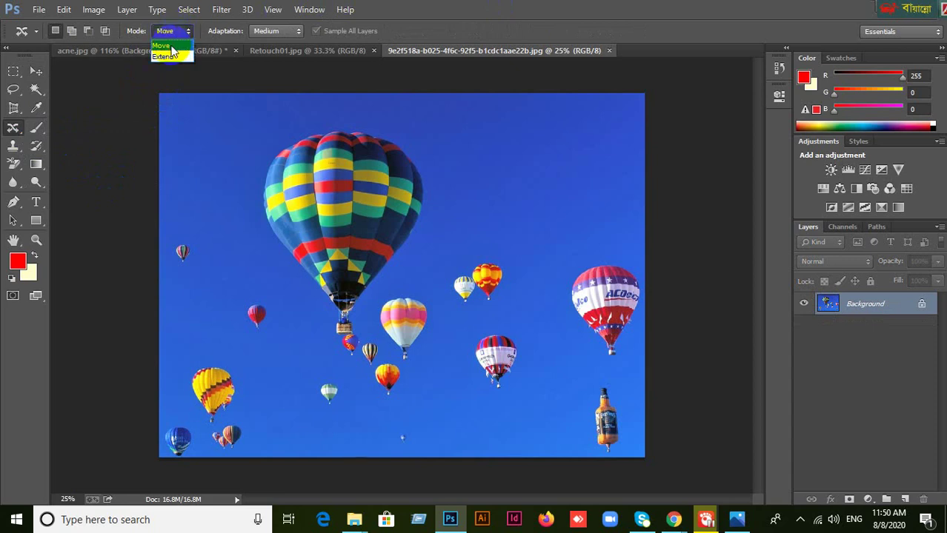
click(172, 48)
click(178, 33)
click(170, 48)
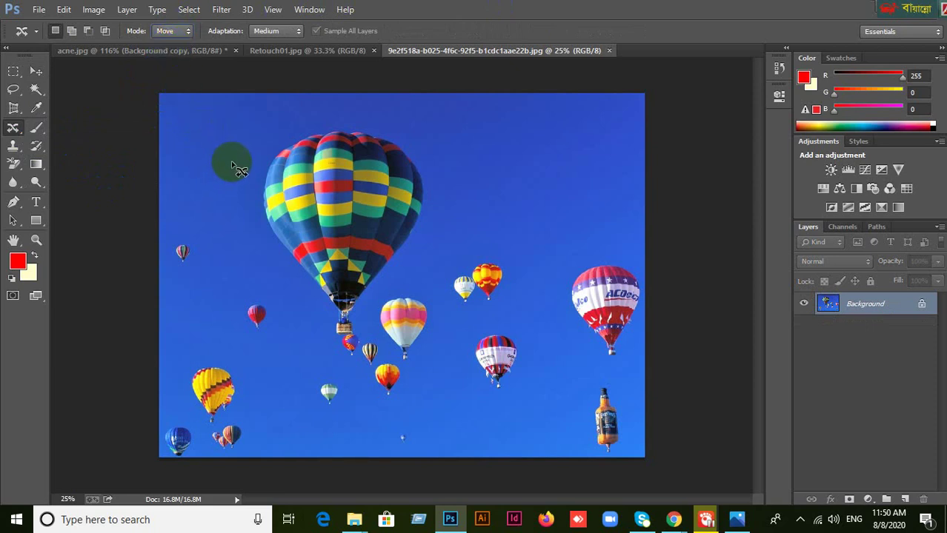
Using the Content-Aware Move Tool in Move mode, relocate the small striped balloon at the far left higher up in the sky.
click(186, 37)
click(175, 47)
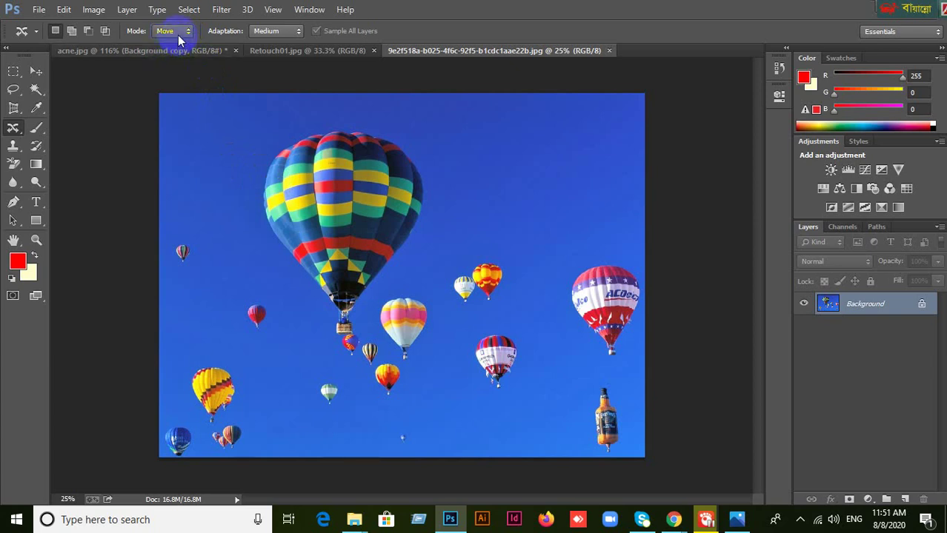
click(177, 33)
click(175, 47)
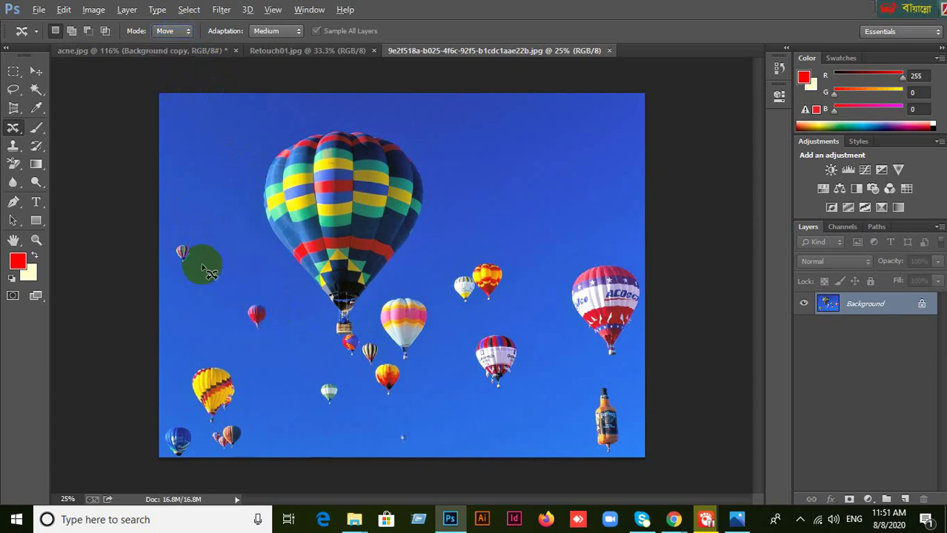
key(ctrl+plus)
key(ctrl+plus)
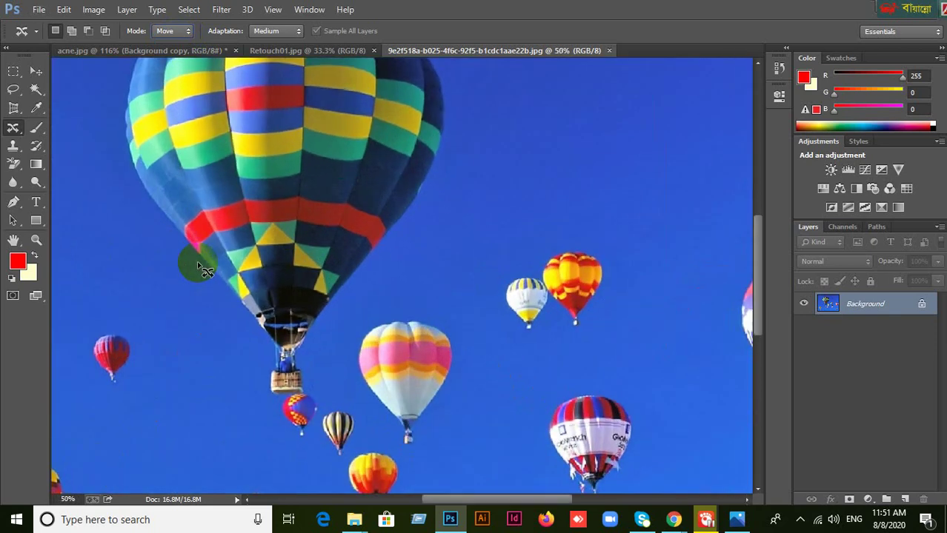
drag(197, 261, 433, 282)
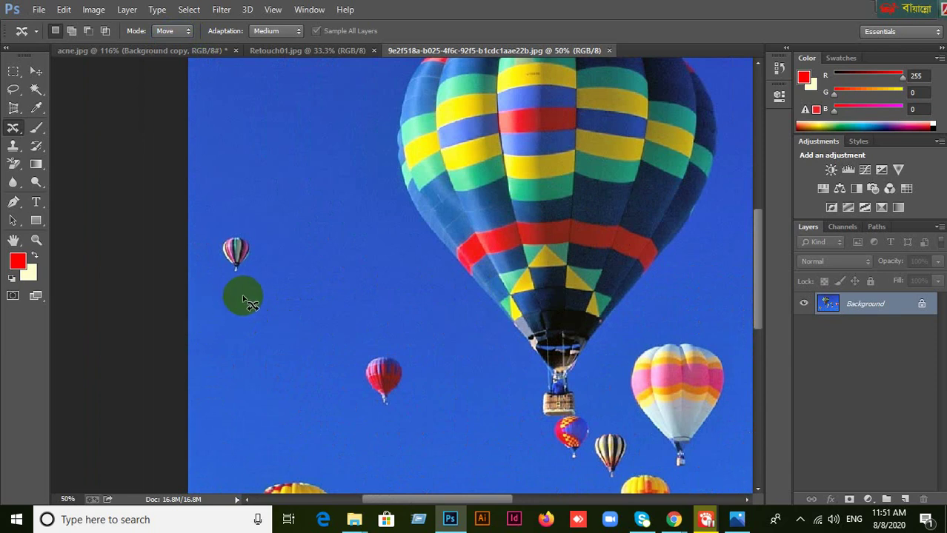
scroll(249, 302, up, 2)
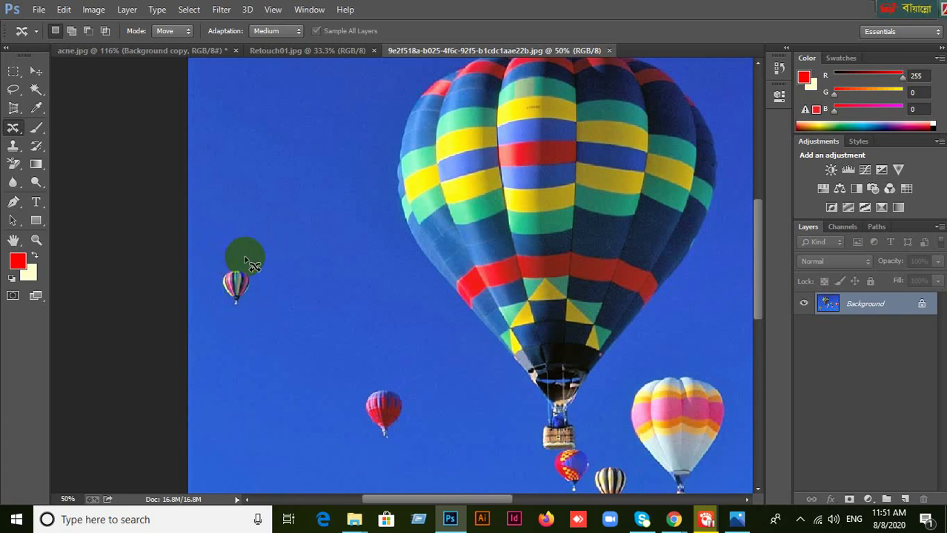
mouse_move(246, 268)
mouse_down()
mouse_move(214, 274)
mouse_move(219, 306)
mouse_move(233, 317)
mouse_move(259, 285)
mouse_up()
drag(235, 269, 271, 131)
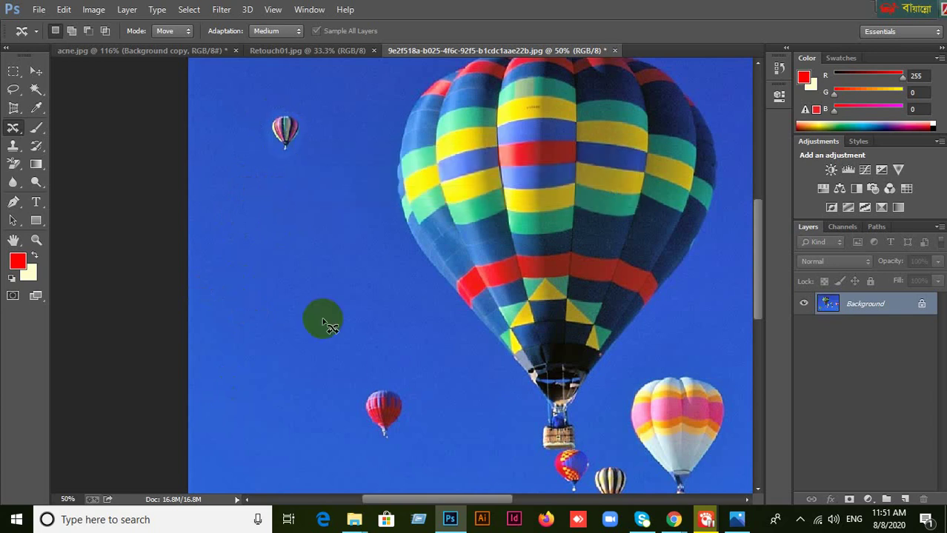
Select the small red-and-purple balloon and move it up and to the left with Content-Aware Move, clearing the selection.
scroll(401, 387, down, 2)
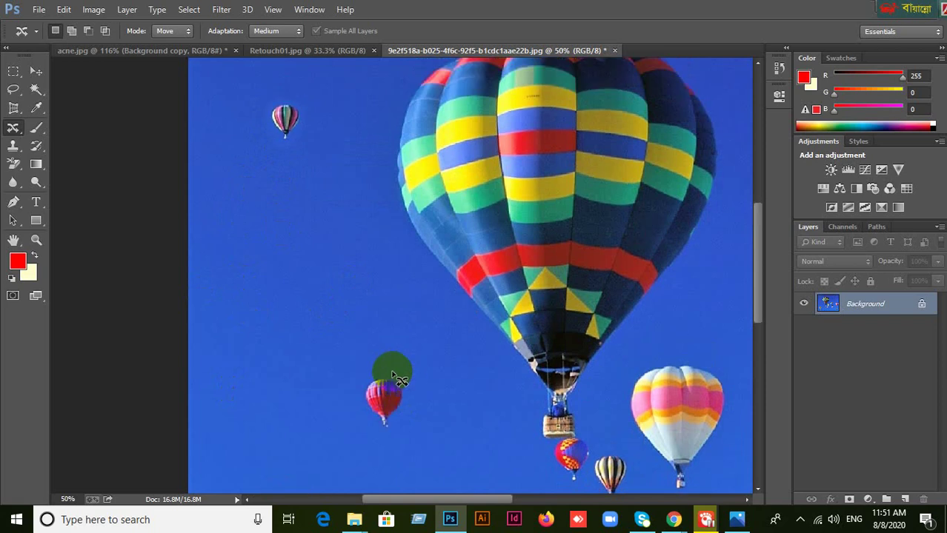
mouse_move(391, 370)
mouse_down()
mouse_move(362, 375)
mouse_move(355, 389)
mouse_move(357, 426)
mouse_move(401, 435)
mouse_move(416, 391)
mouse_move(383, 372)
mouse_up()
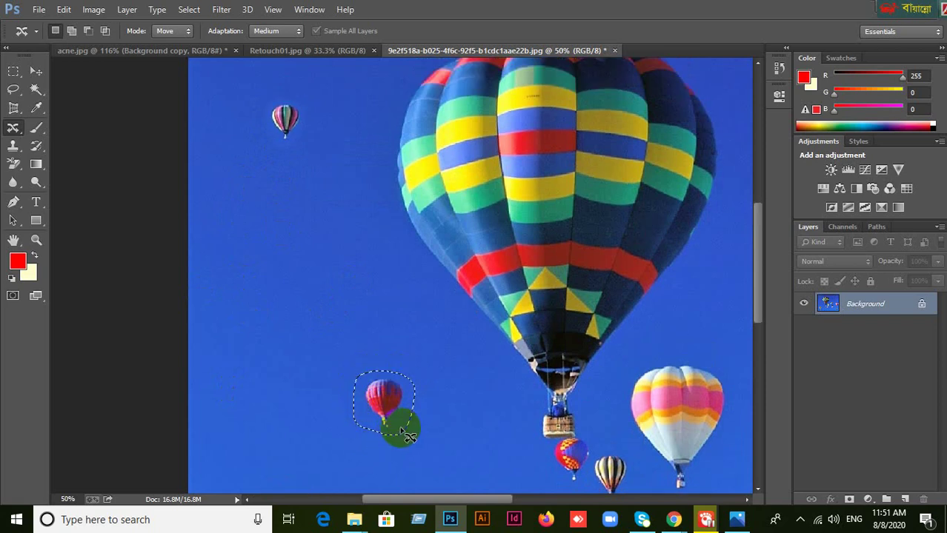
mouse_move(385, 411)
mouse_down()
mouse_move(296, 344)
mouse_move(273, 312)
mouse_up()
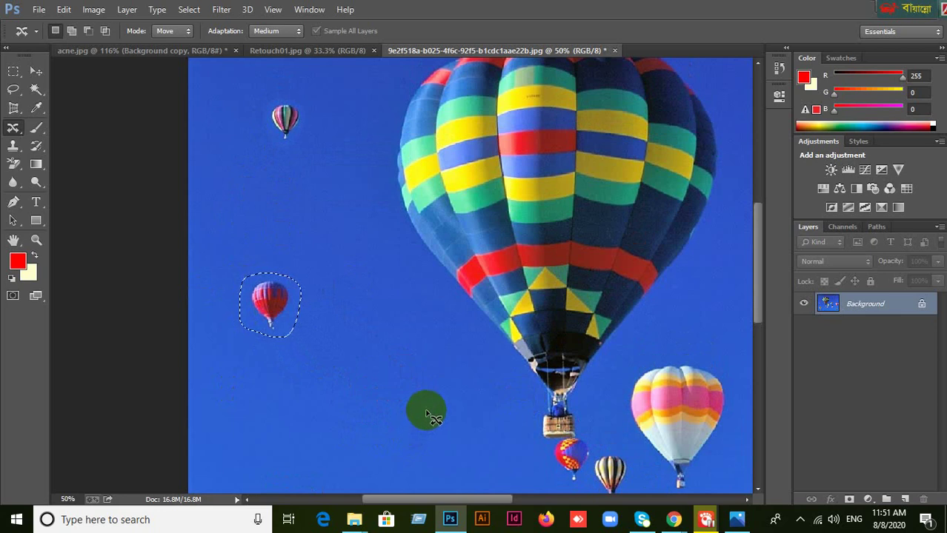
key(ctrl+d)
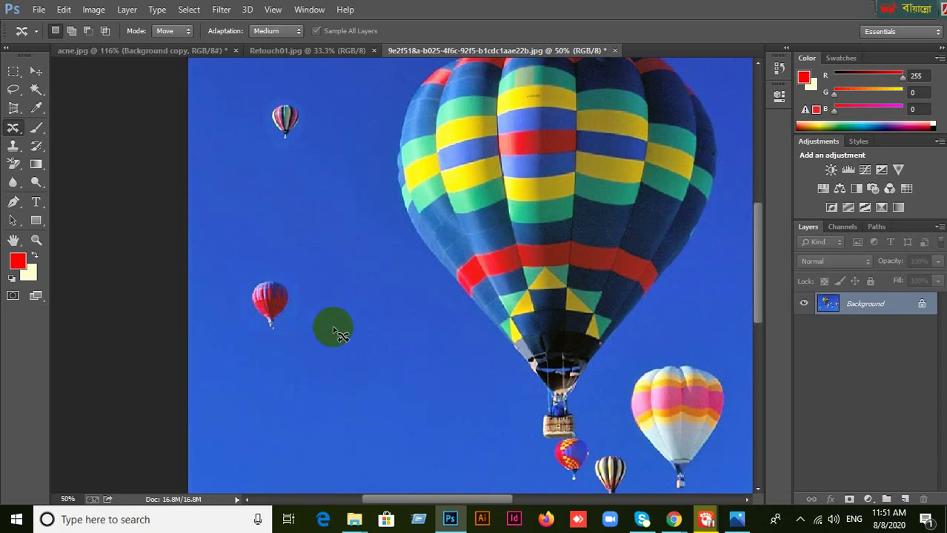
Move the pink, yellow and white balloon to the open sky right of the large balloon and deselect it.
scroll(334, 329, down, 3)
scroll(337, 337, down, 3)
scroll(358, 353, up, 2)
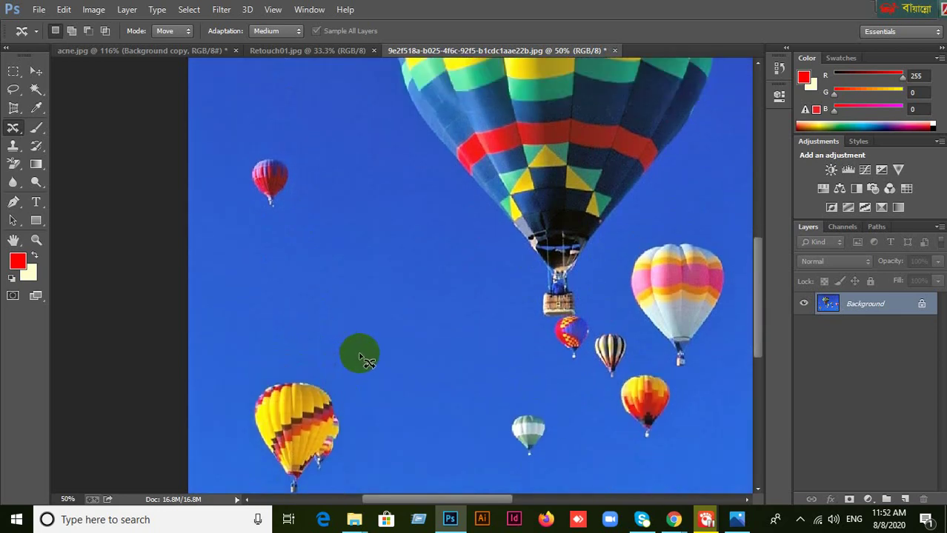
drag(445, 343, 302, 363)
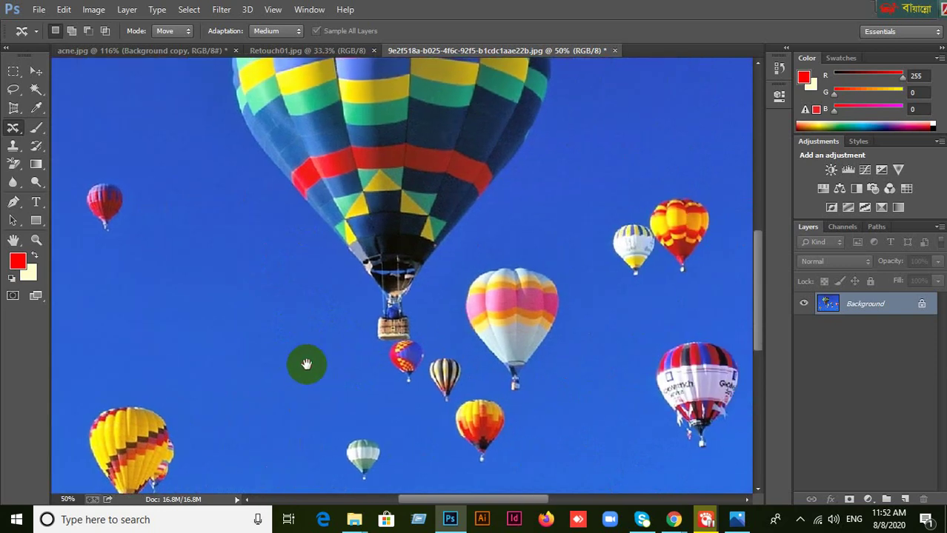
mouse_move(483, 288)
mouse_down()
mouse_move(492, 296)
mouse_move(489, 317)
mouse_move(488, 295)
mouse_move(461, 332)
mouse_move(486, 366)
mouse_move(512, 381)
mouse_move(558, 356)
mouse_move(565, 292)
mouse_move(535, 265)
mouse_move(486, 269)
mouse_move(478, 296)
mouse_up()
scroll(478, 296, up, 3)
mouse_move(528, 359)
mouse_down()
mouse_move(567, 304)
mouse_move(629, 142)
mouse_up()
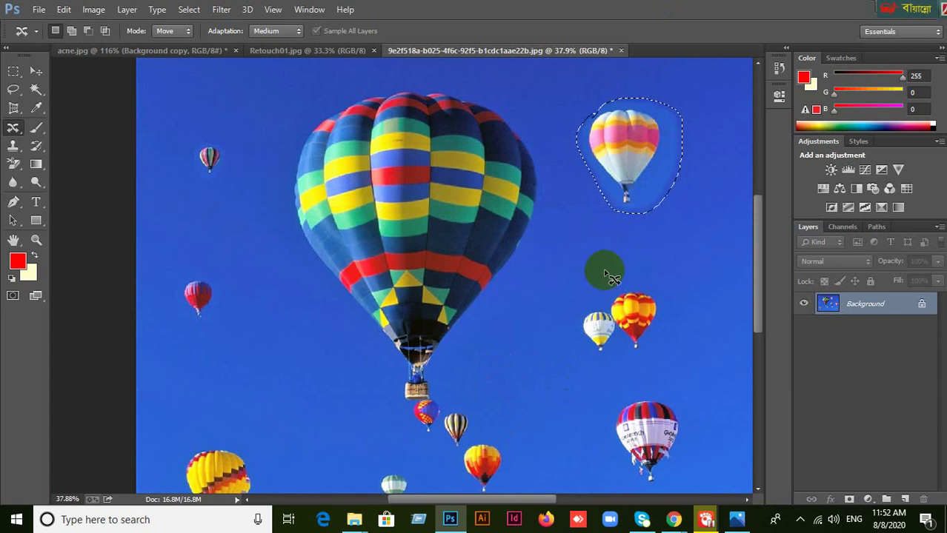
key(ctrl+d)
scroll(586, 292, down, 3)
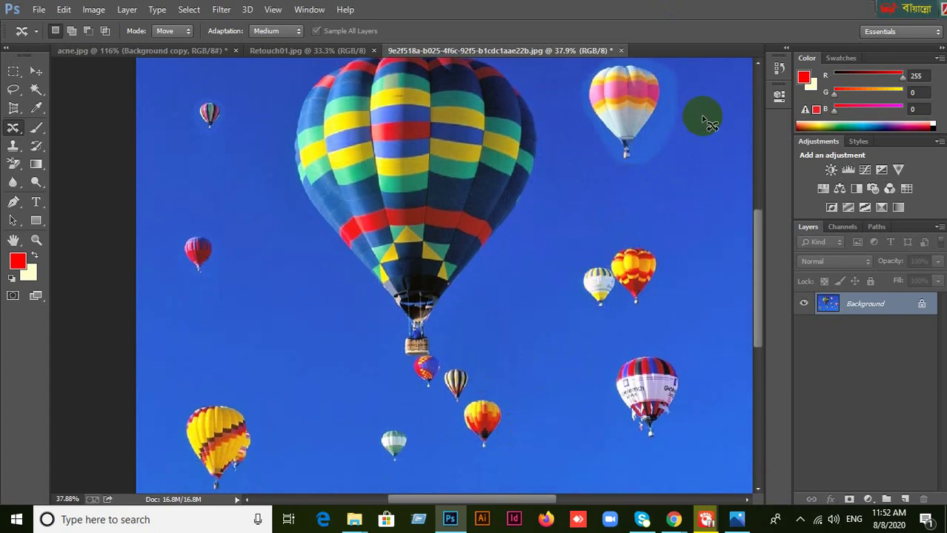
scroll(700, 115, up, 2)
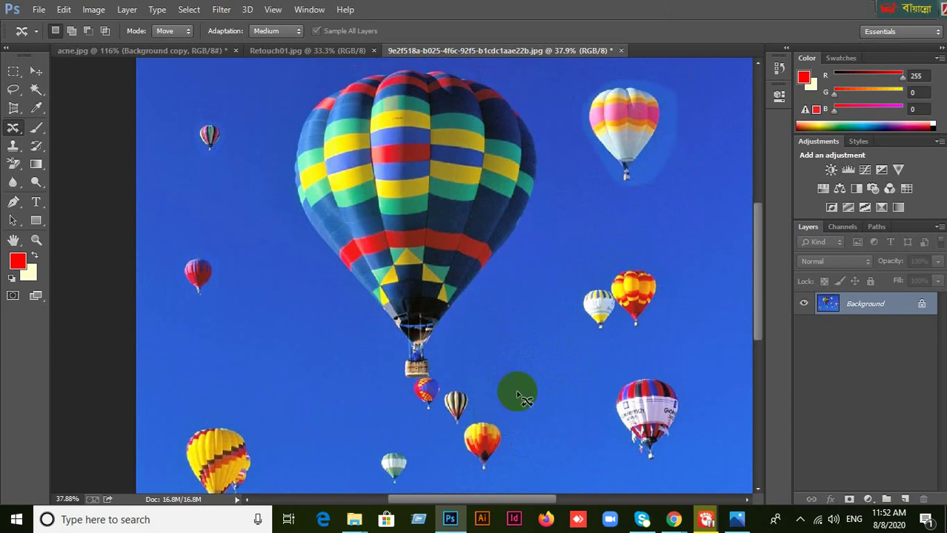
Patch the light halo along the right side of the moved pink-and-white balloon with neighbouring clear sky, then deselect.
mouse_move(642, 168)
mouse_down()
mouse_move(626, 168)
mouse_move(605, 194)
mouse_move(662, 135)
mouse_move(623, 228)
mouse_move(643, 149)
mouse_move(648, 193)
mouse_move(604, 227)
mouse_move(195, 231)
mouse_up()
scroll(648, 171, up, 2)
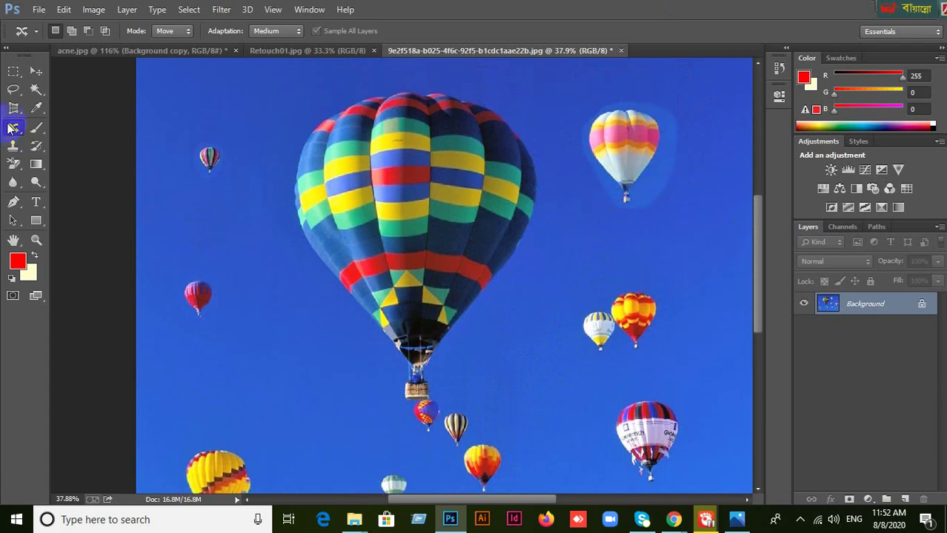
click(13, 131)
click(74, 151)
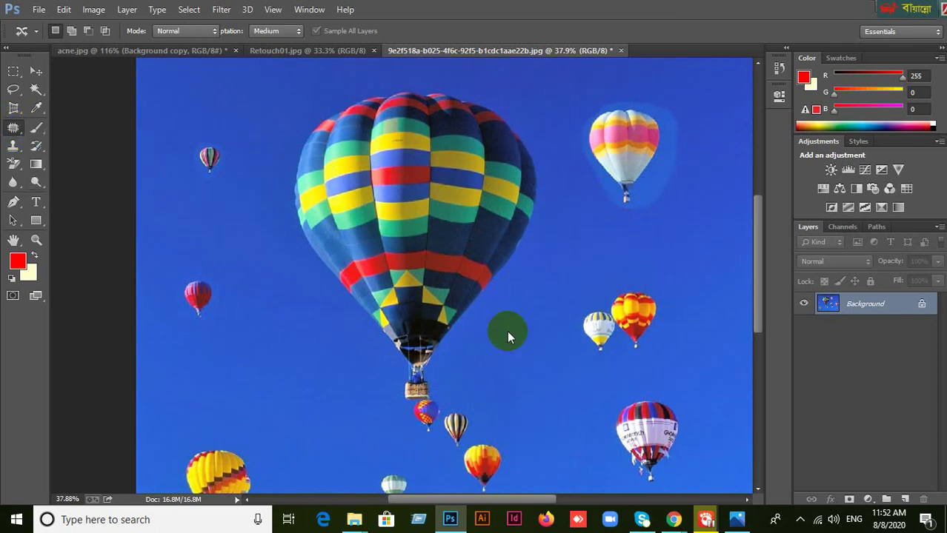
drag(661, 226, 639, 212)
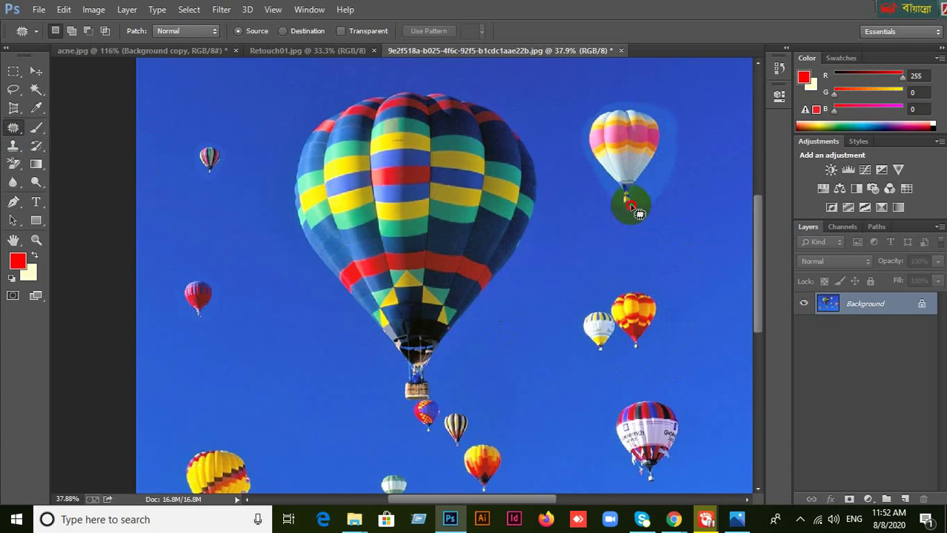
mouse_move(638, 195)
mouse_down()
mouse_move(633, 185)
mouse_move(663, 162)
mouse_move(671, 107)
mouse_move(698, 146)
mouse_move(663, 201)
mouse_move(627, 211)
mouse_move(677, 205)
mouse_move(687, 215)
mouse_move(691, 158)
mouse_move(695, 180)
mouse_up()
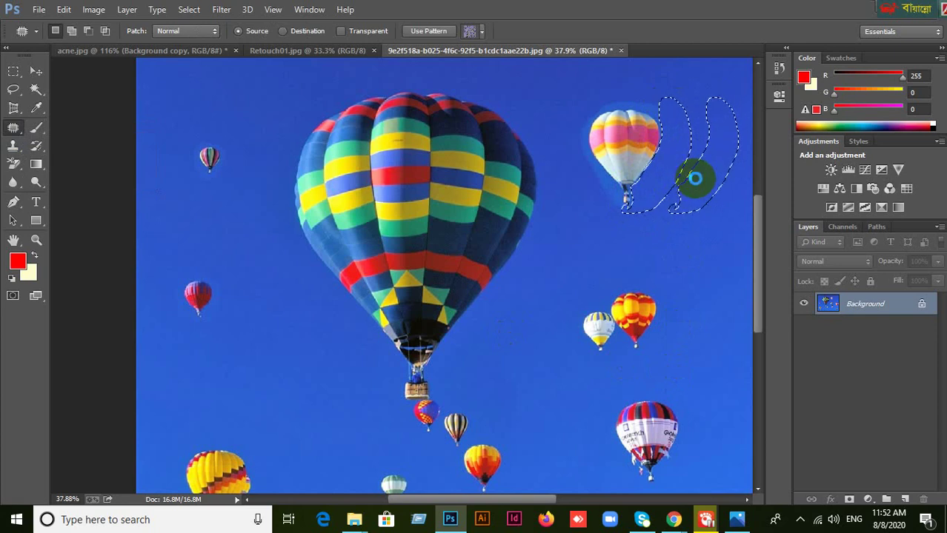
drag(695, 178, 695, 208)
key(ctrl+d)
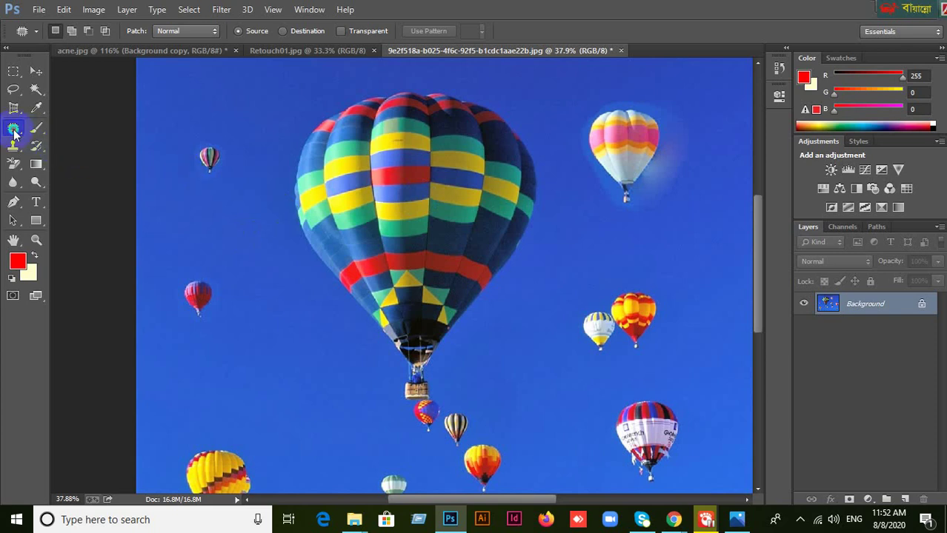
Paint over the remaining halo right of the pink-and-white balloon with a 90 px Healing Brush, sampling the clear sky beside it.
drag(13, 128, 82, 131)
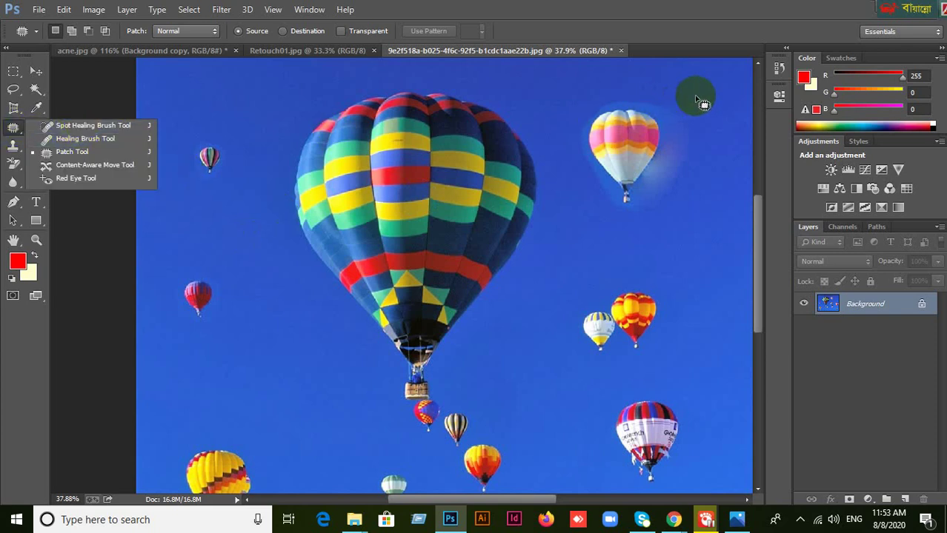
click(85, 139)
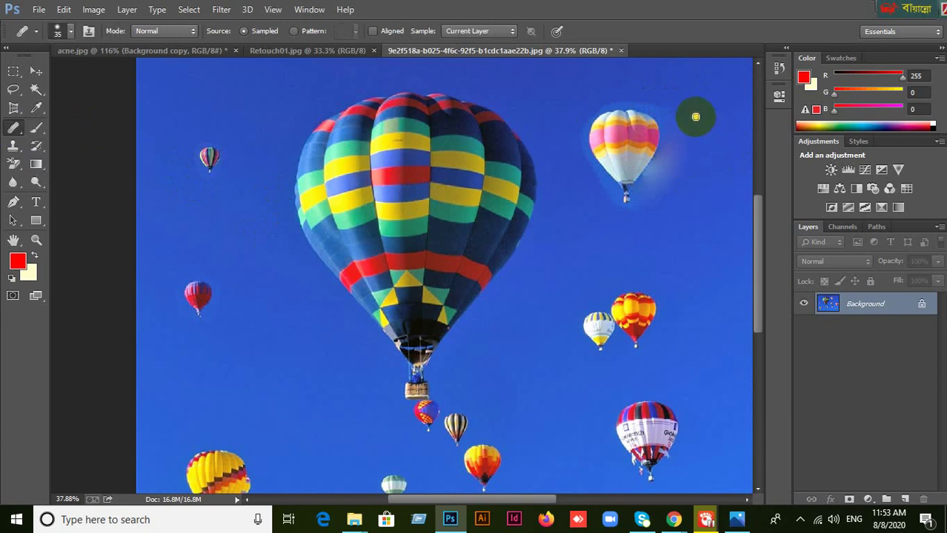
key(bracketright)
key(bracketright)
key(bracketright)
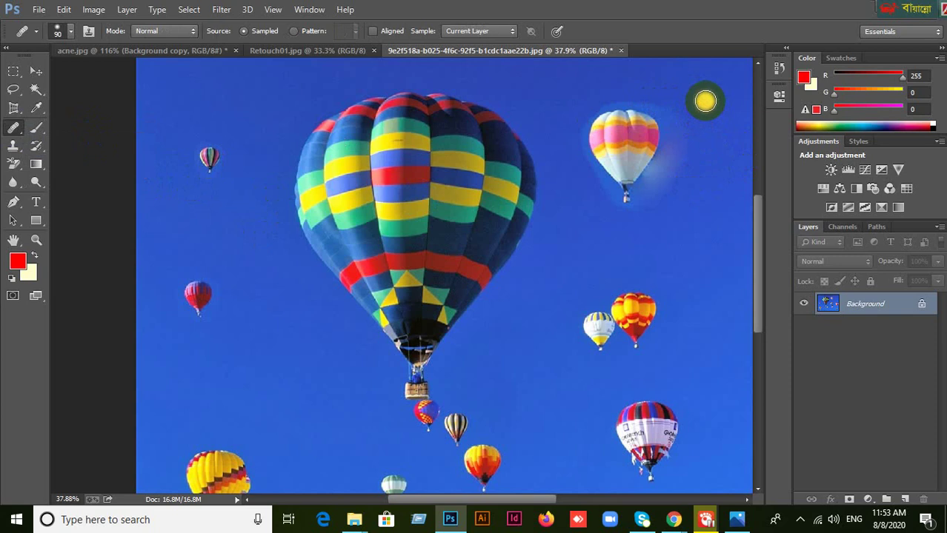
alt+click(705, 100)
mouse_move(689, 125)
mouse_down()
mouse_move(672, 154)
mouse_move(681, 162)
mouse_move(658, 172)
mouse_move(651, 190)
mouse_move(672, 152)
mouse_move(672, 114)
mouse_move(681, 152)
mouse_move(656, 191)
mouse_move(699, 169)
mouse_up()
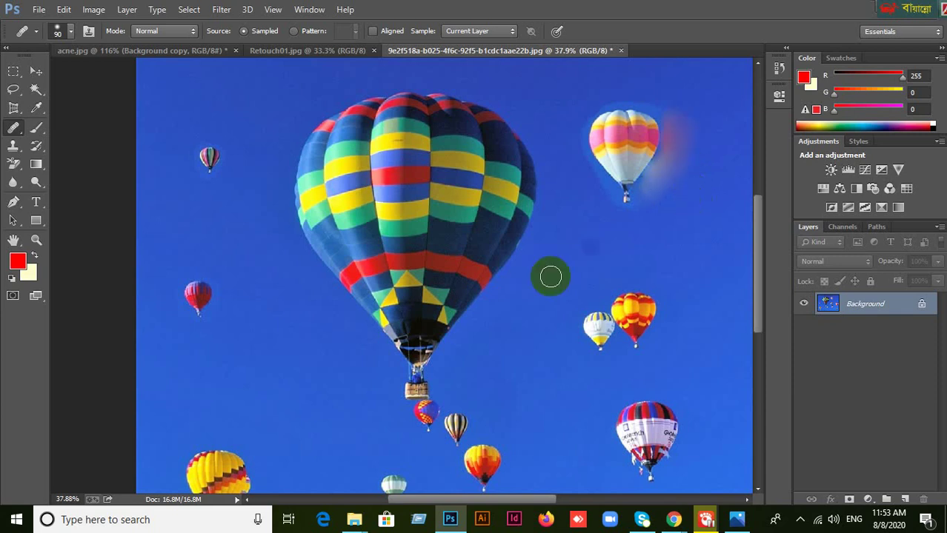
Review the healing tools grouped with the Healing Brush and compare them with the Clone Stamp and Pattern Stamp tools.
scroll(466, 355, down, 3)
scroll(464, 358, up, 2)
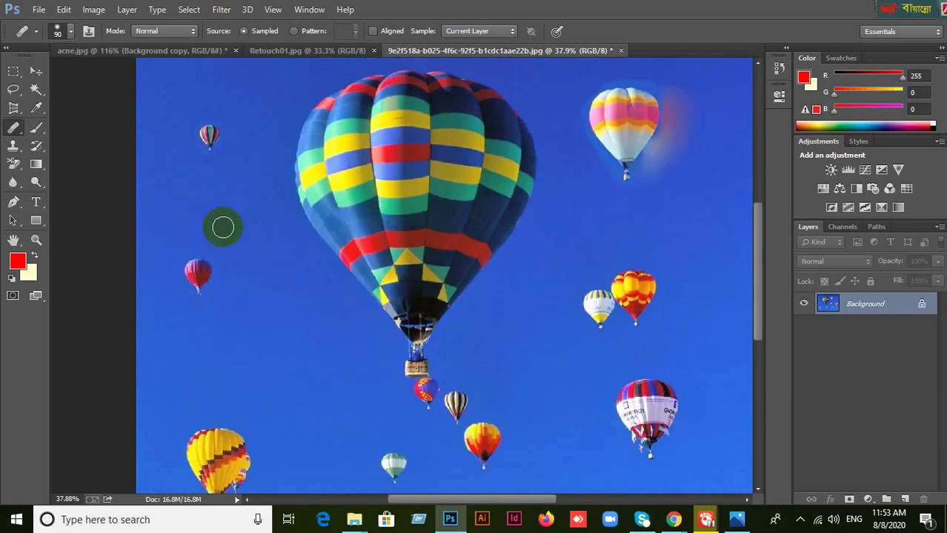
click(12, 152)
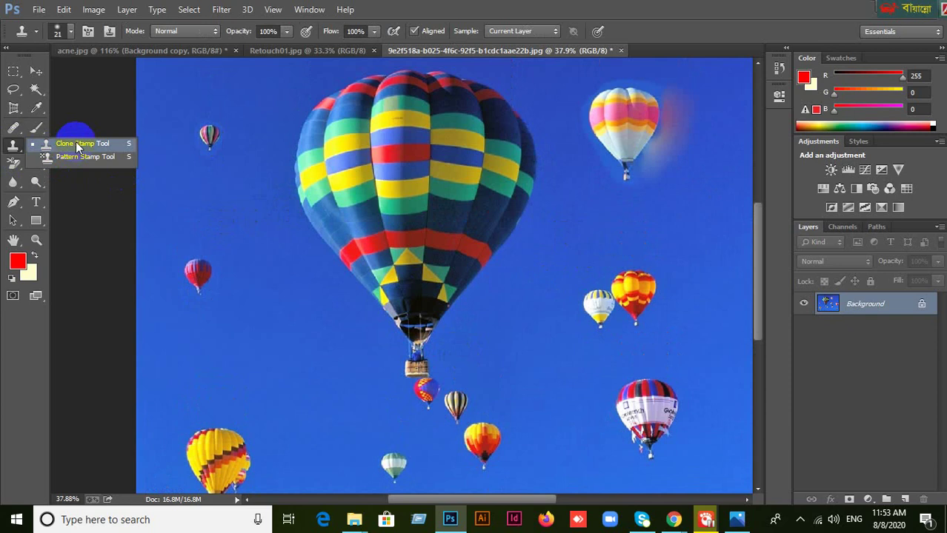
click(6, 130)
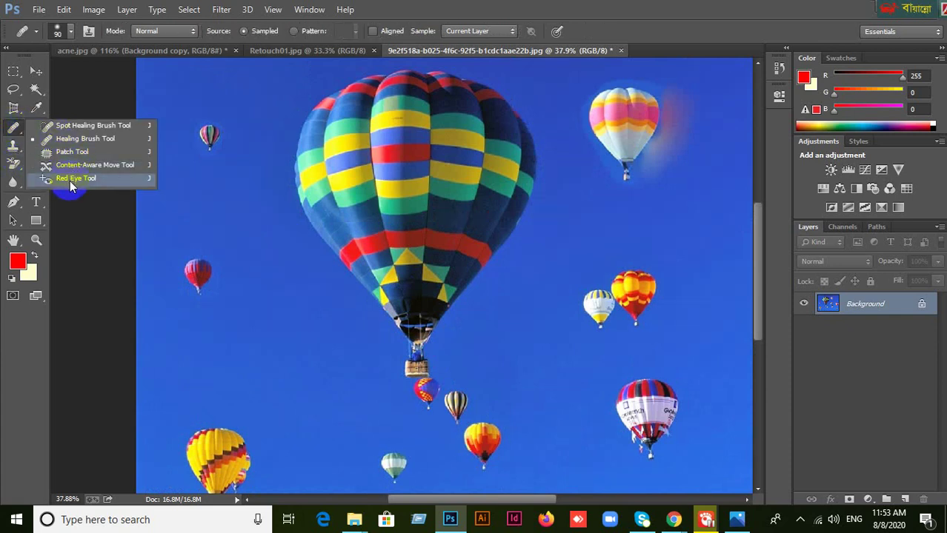
click(72, 165)
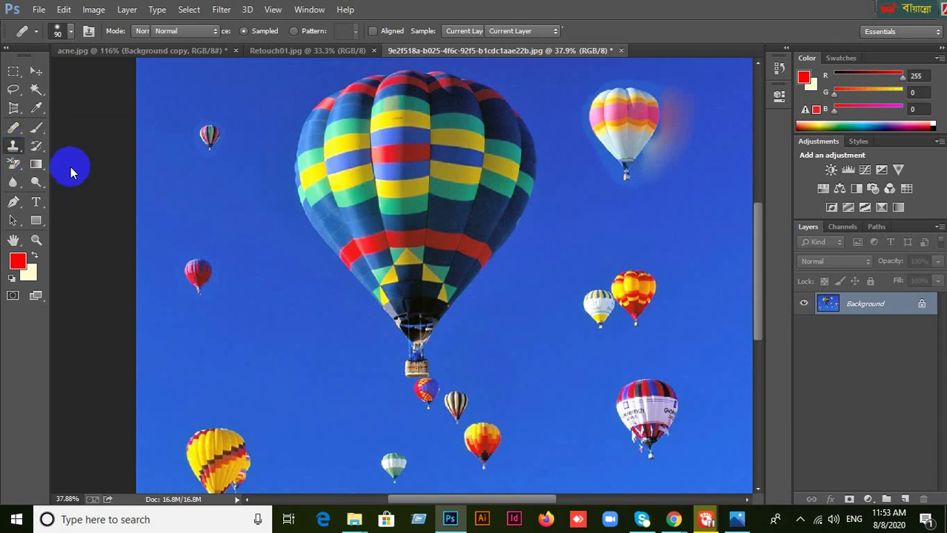
click(12, 146)
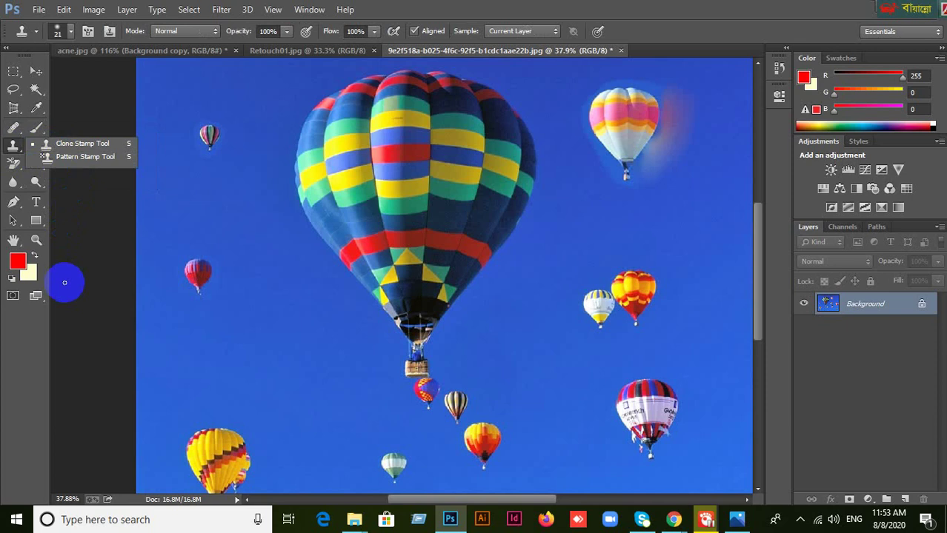
click(13, 127)
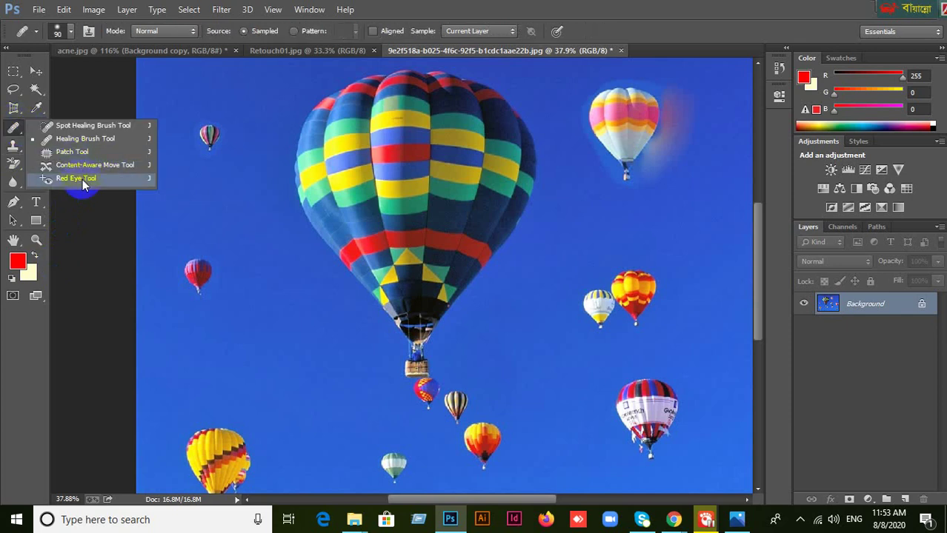
click(13, 146)
right_click(13, 146)
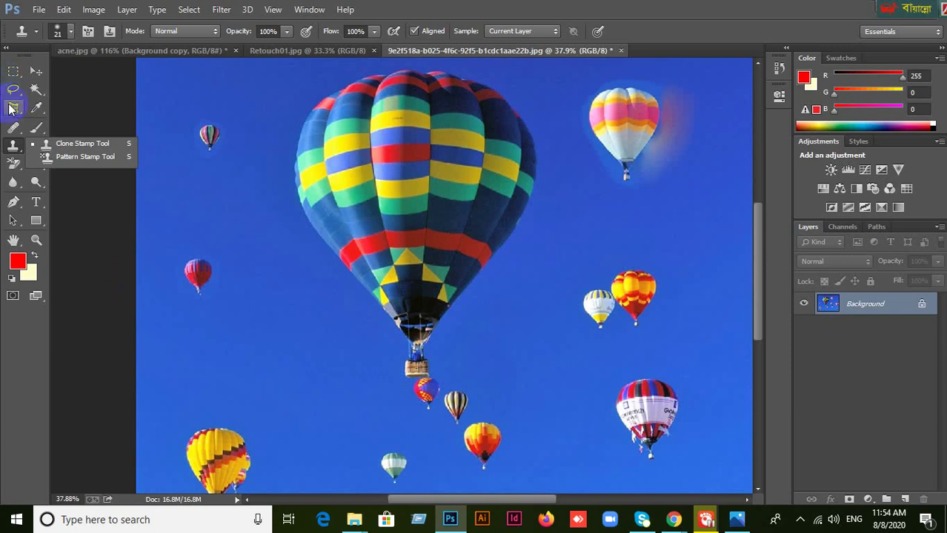
click(13, 127)
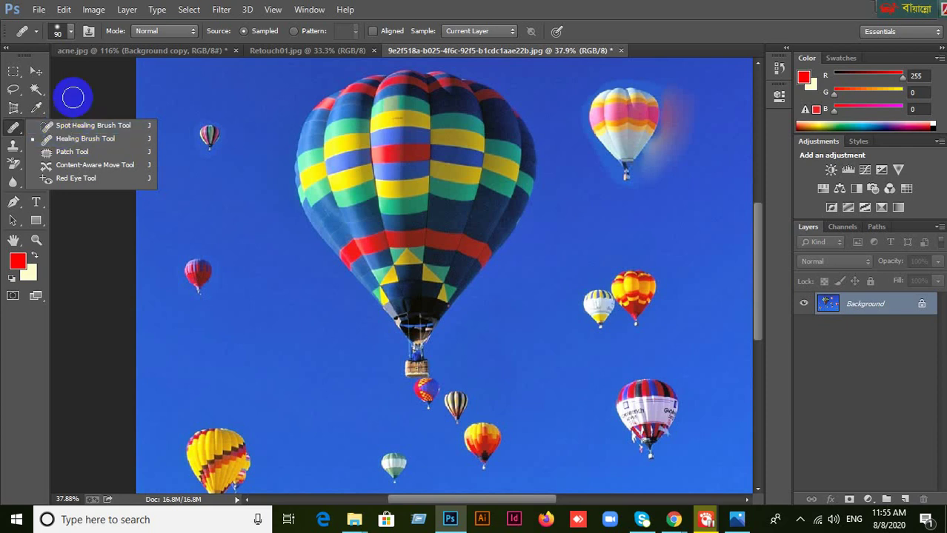
click(121, 58)
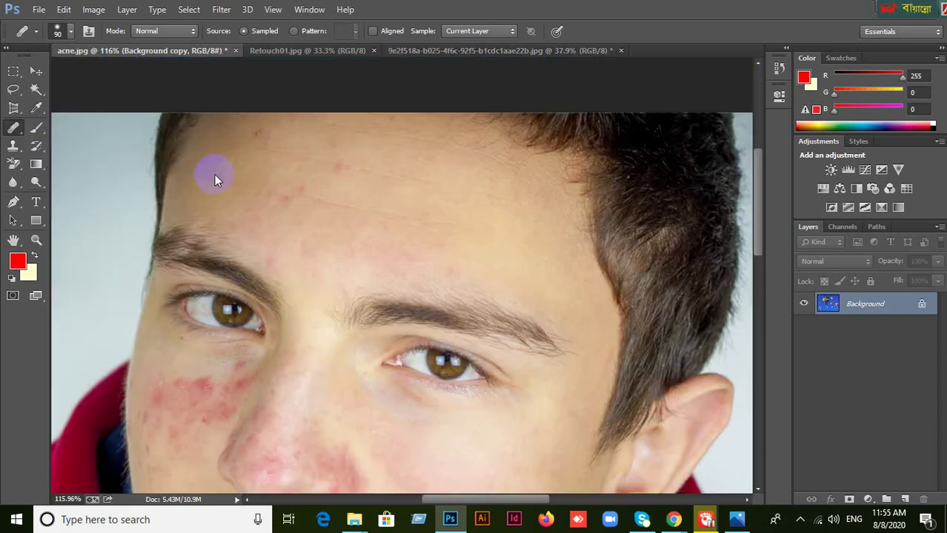
click(43, 73)
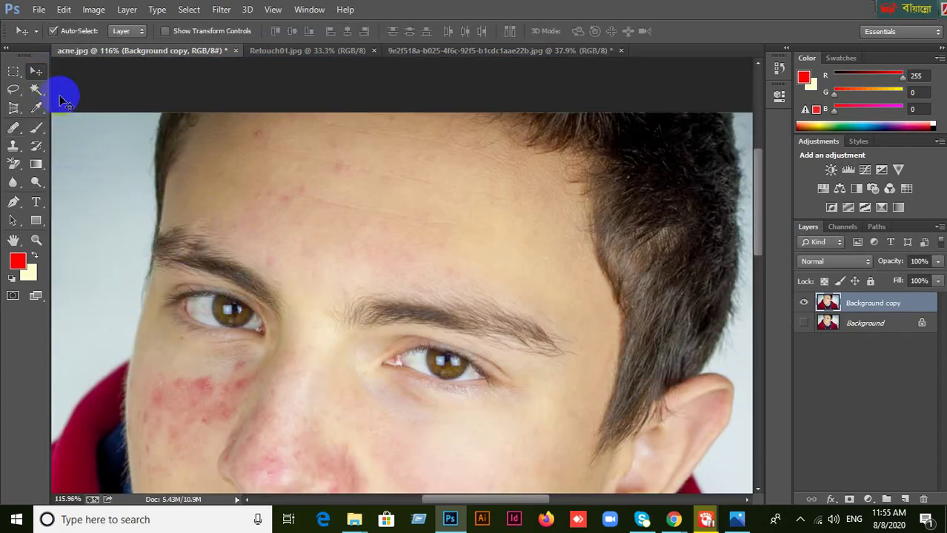
click(477, 53)
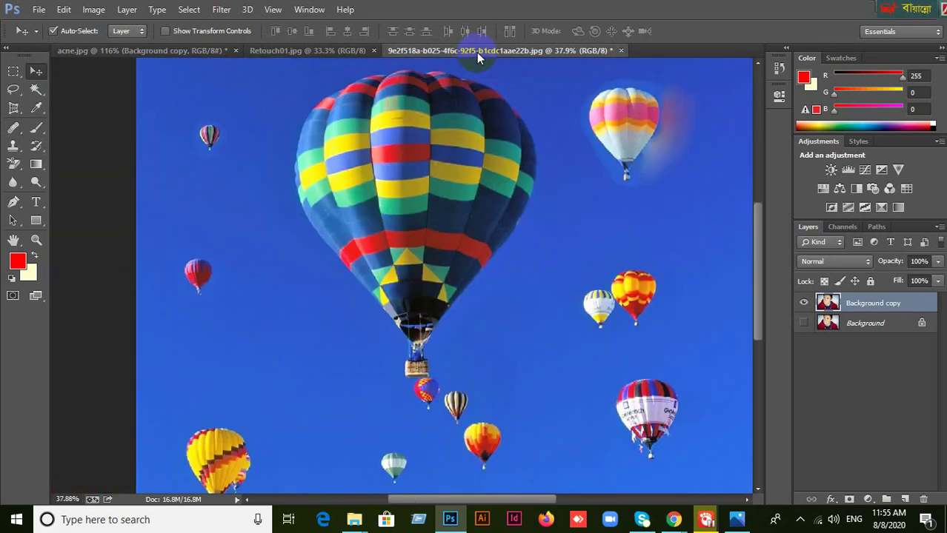
scroll(592, 238, up, 2)
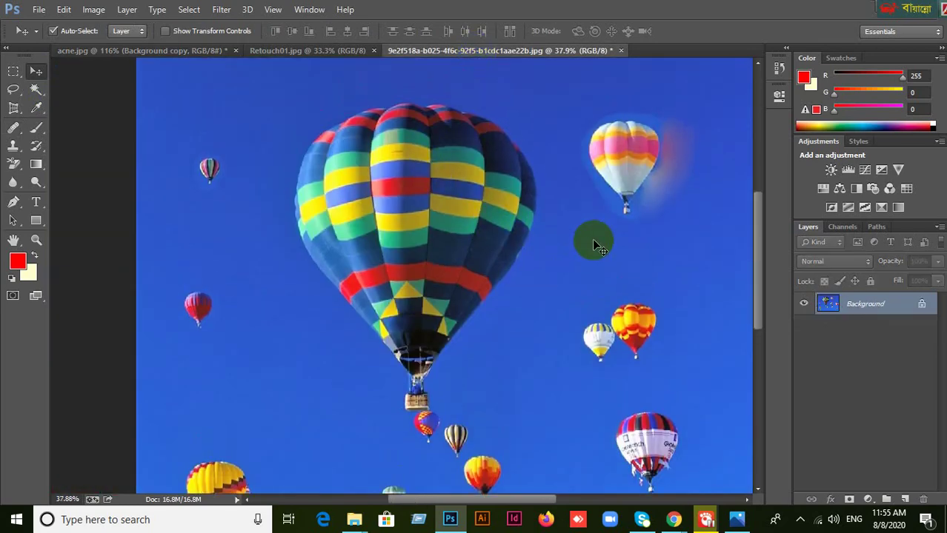
scroll(658, 96, up, 2)
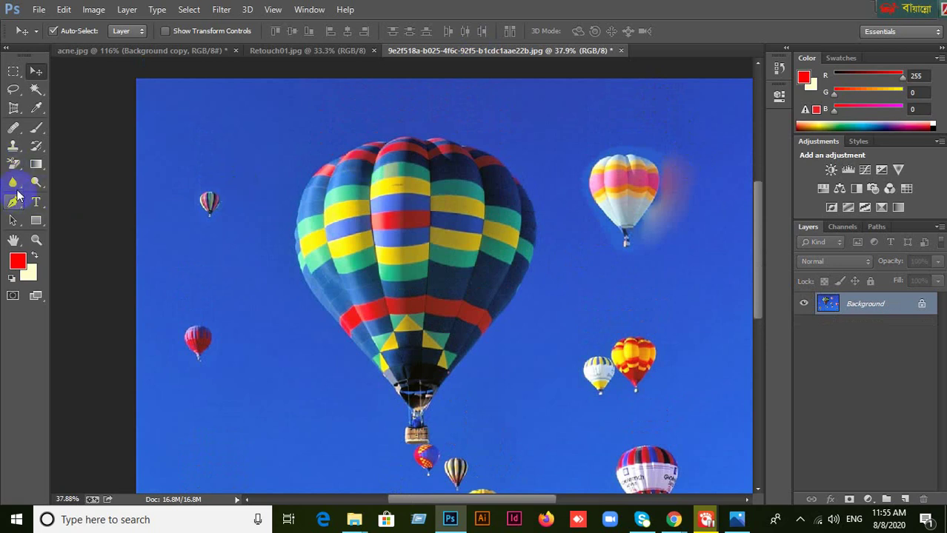
drag(13, 164, 47, 189)
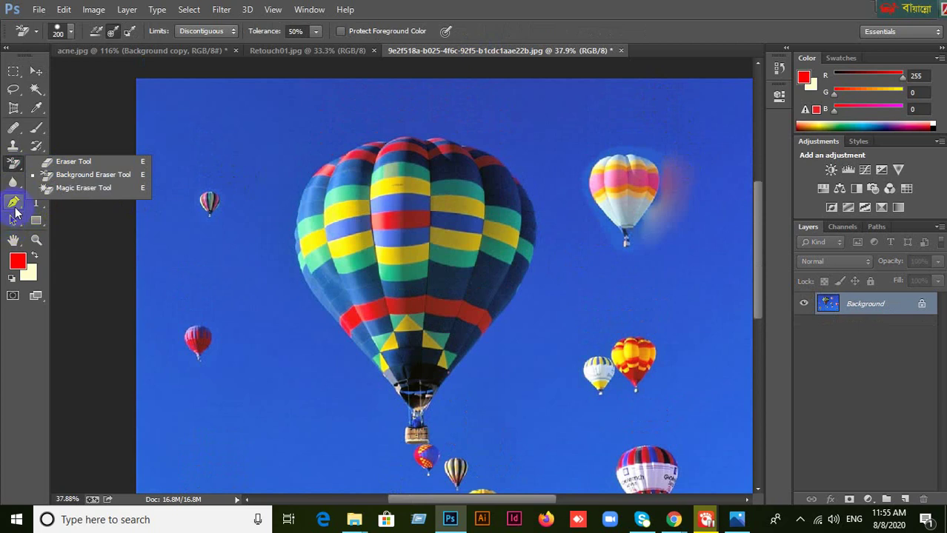
drag(15, 164, 59, 168)
drag(13, 146, 65, 156)
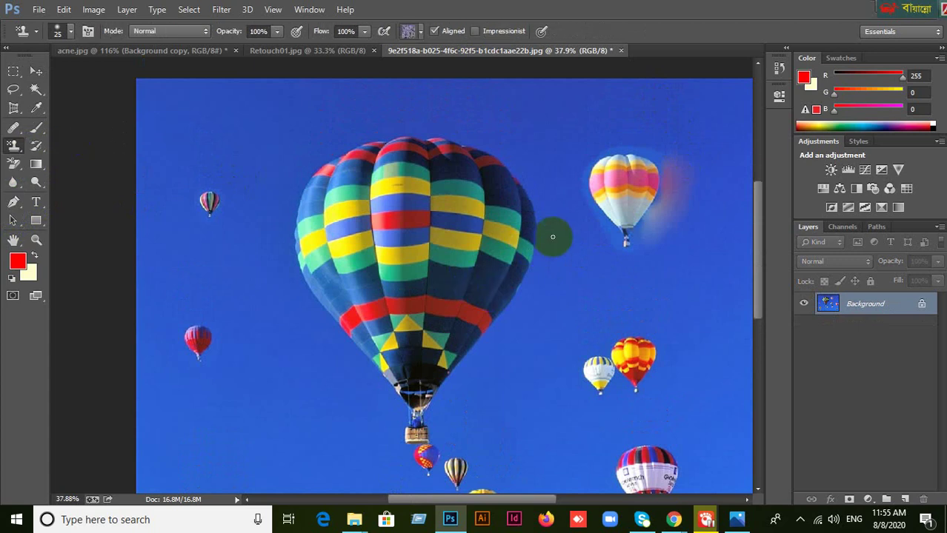
key(bracketright)
key(bracketright)
key(bracketright)
key(bracketright)
key(bracketright)
key(bracketright)
key(bracketright)
key(bracketright)
key(bracketright)
key(bracketright)
key(bracketright)
key(bracketright)
key(bracketleft)
key(bracketleft)
key(bracketleft)
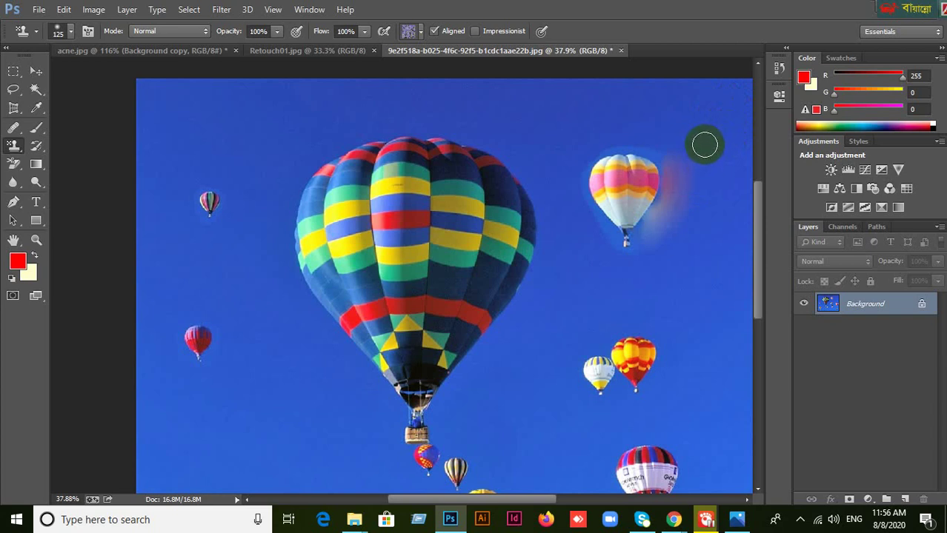
scroll(705, 145, up, 1)
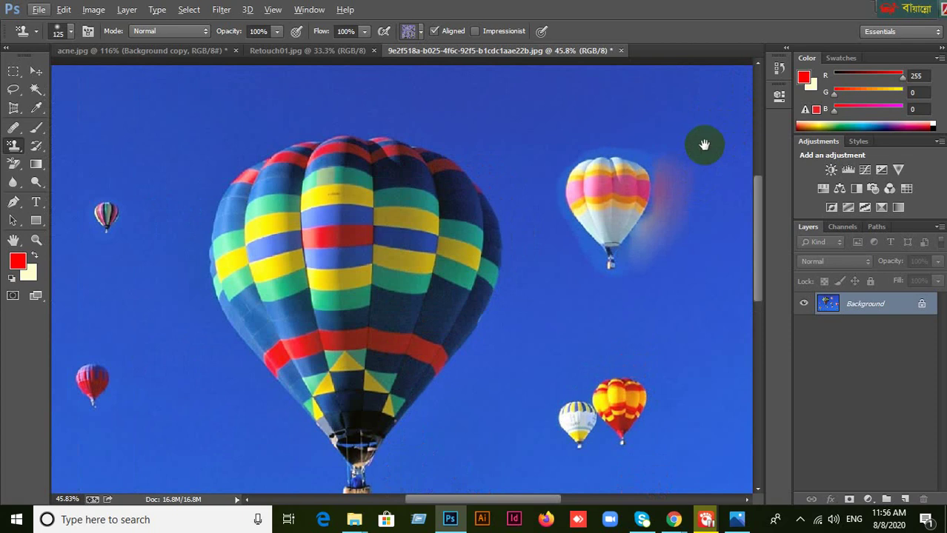
drag(705, 144, 653, 153)
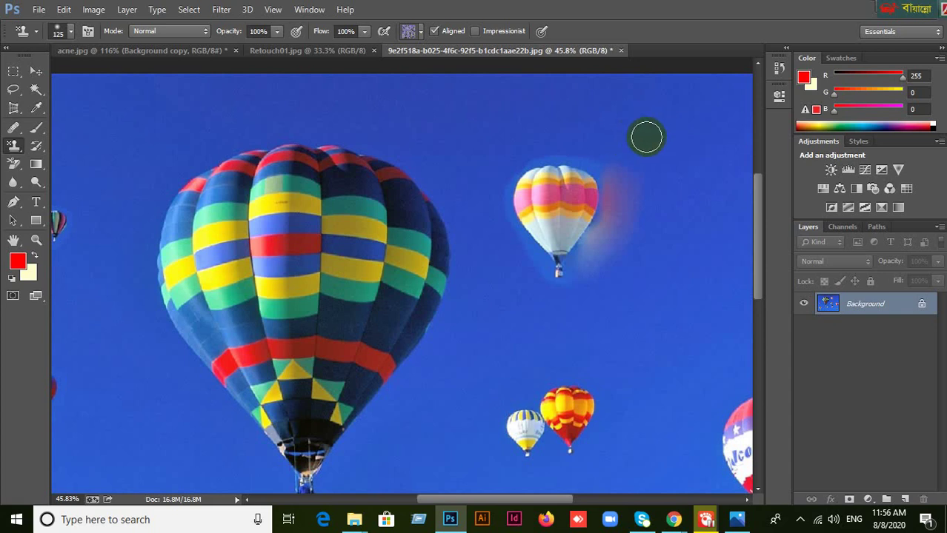
key(bracketleft)
key(bracketleft)
key(bracketright)
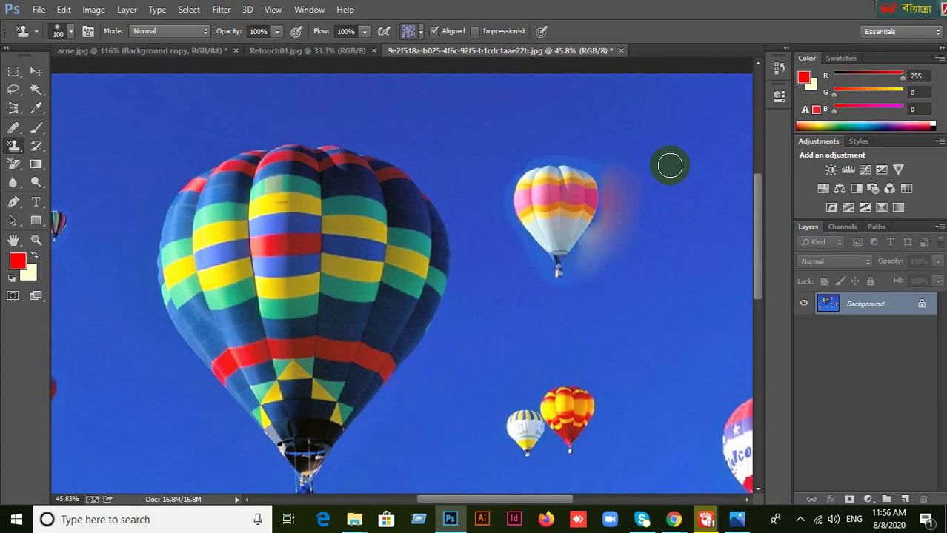
key(bracketright)
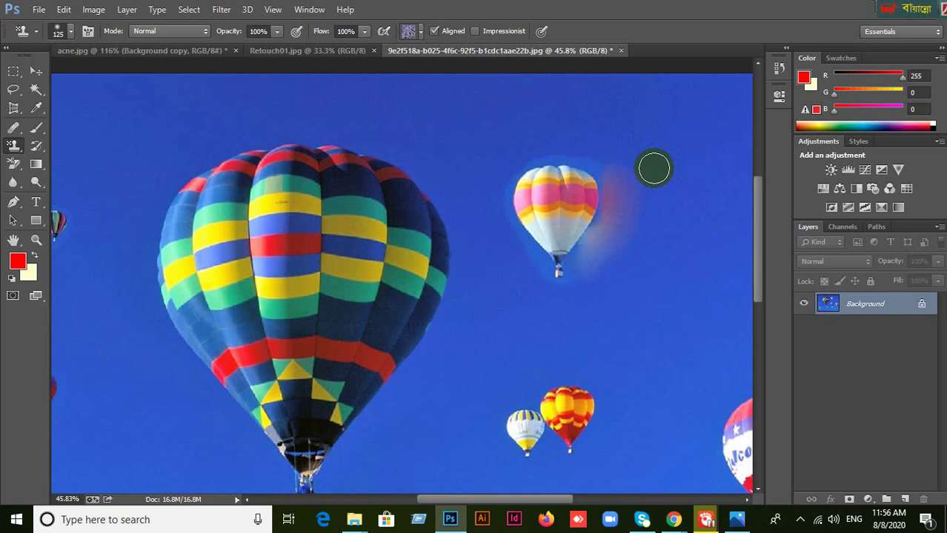
scroll(654, 166, down, 1)
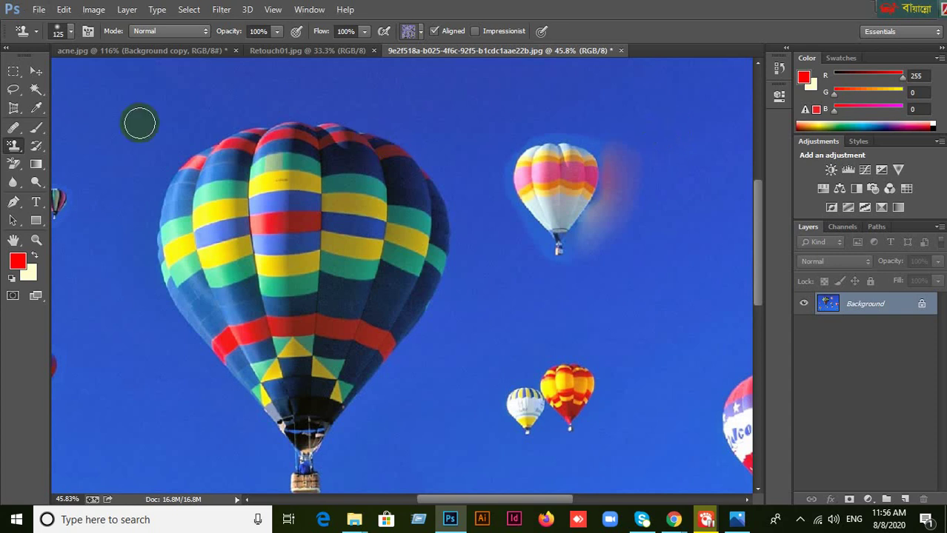
click(36, 71)
Clone clean sky over the reddish smear and halo around the pink-and-white balloon, using a Clone Stamp brush of 60 and then 125 px.
click(11, 146)
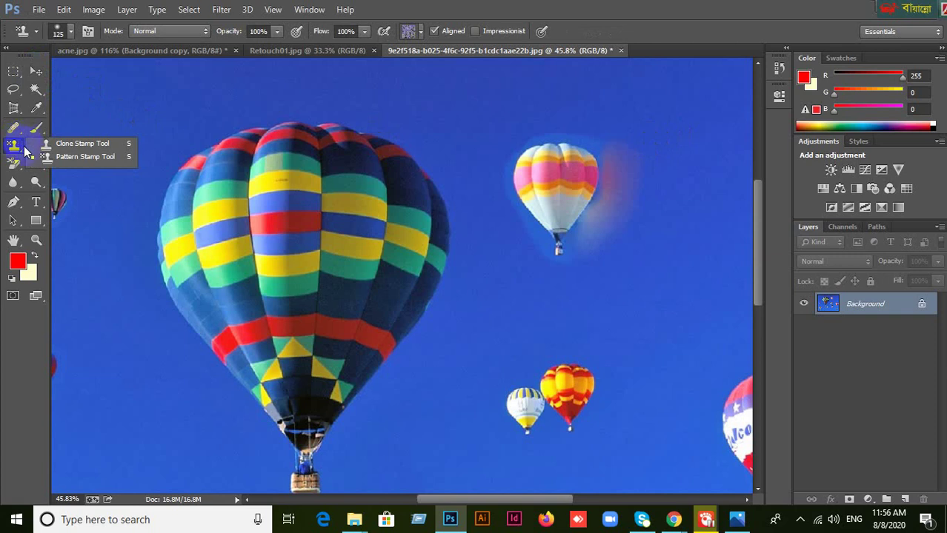
click(71, 143)
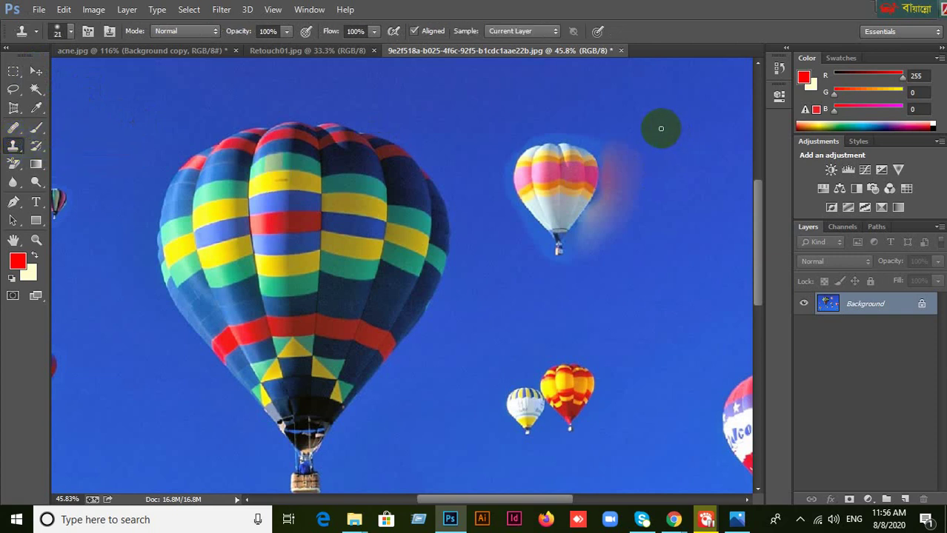
key(bracketright)
key(bracketright)
key(bracketright)
key(bracketright)
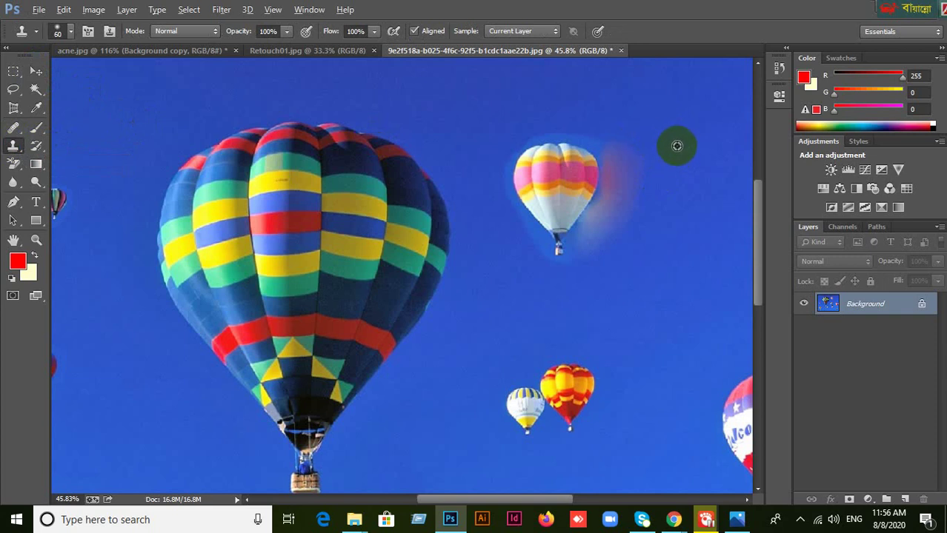
mouse_move(625, 141)
mouse_down()
mouse_move(633, 184)
mouse_move(616, 138)
mouse_move(621, 215)
mouse_move(615, 170)
mouse_move(610, 203)
mouse_move(591, 231)
mouse_move(599, 239)
mouse_move(594, 225)
mouse_move(619, 179)
mouse_move(617, 149)
mouse_move(572, 127)
mouse_move(515, 144)
mouse_up()
key(bracketright)
key(bracketright)
key(bracketright)
key(bracketright)
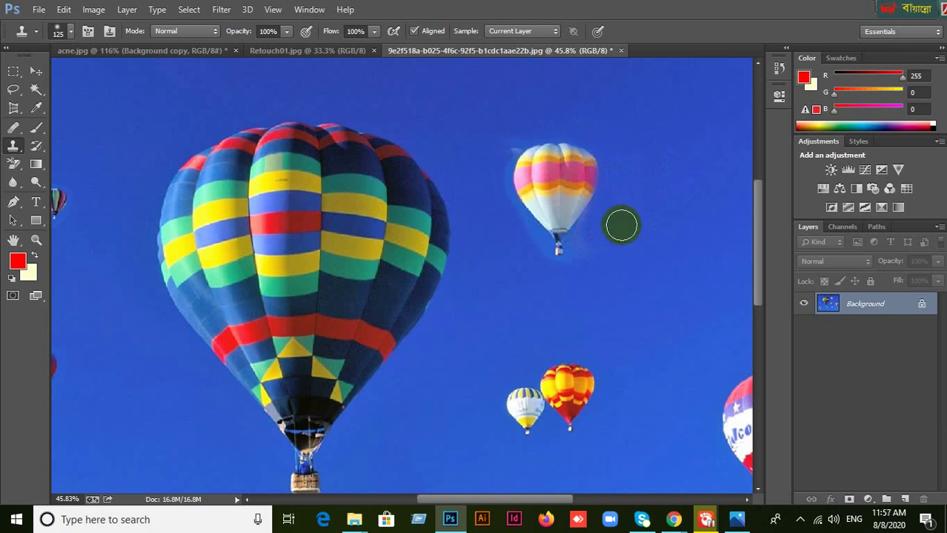
Undo the clone strokes and the earlier retouching that relocated the pink-and-white balloon.
scroll(619, 223, down, 4)
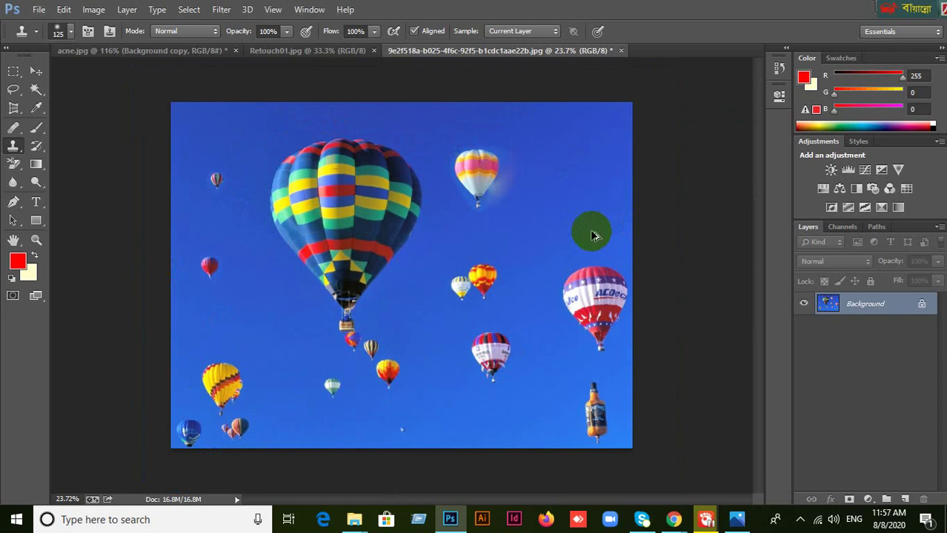
key(ctrl+alt+z)
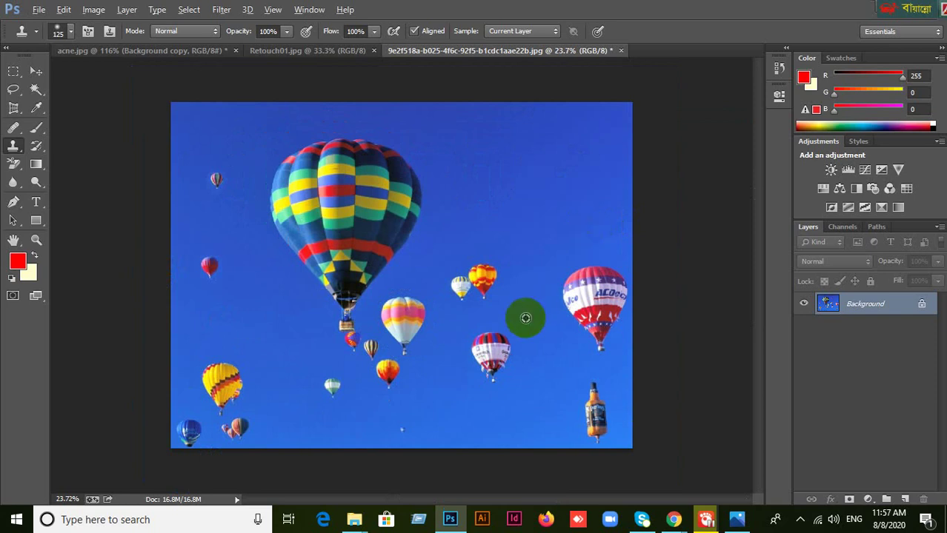
Outline the white balloon with the striped red, blue and black crown and shift it down to the right with Content-Aware Move, then deselect.
scroll(524, 318, up, 4)
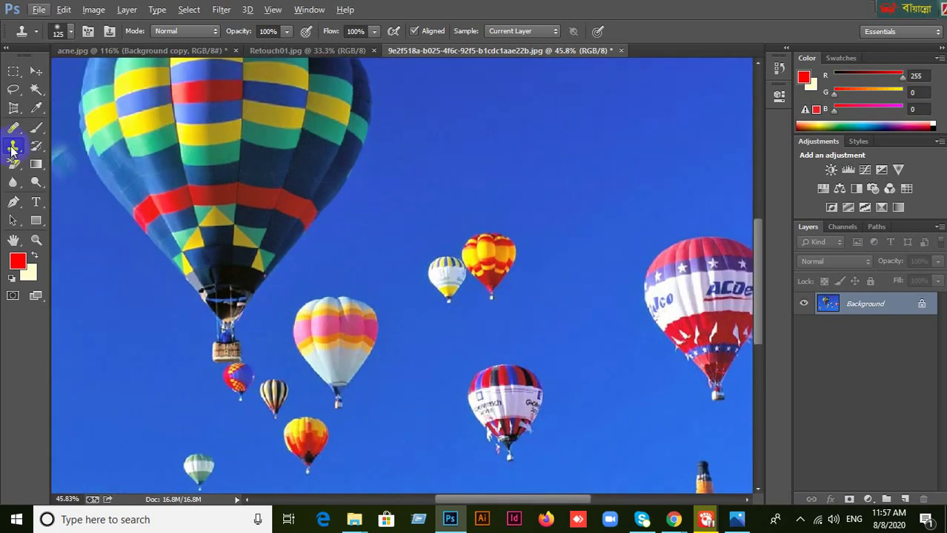
click(36, 71)
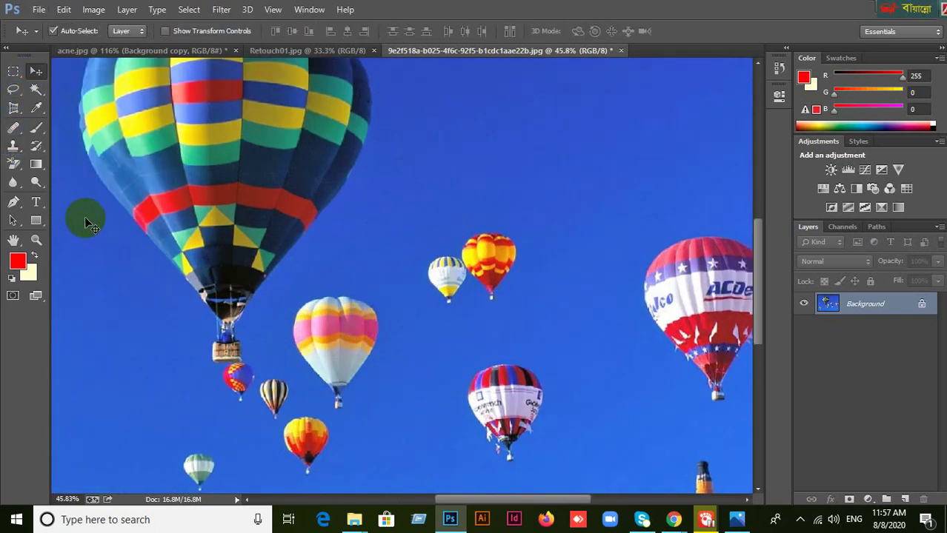
click(15, 149)
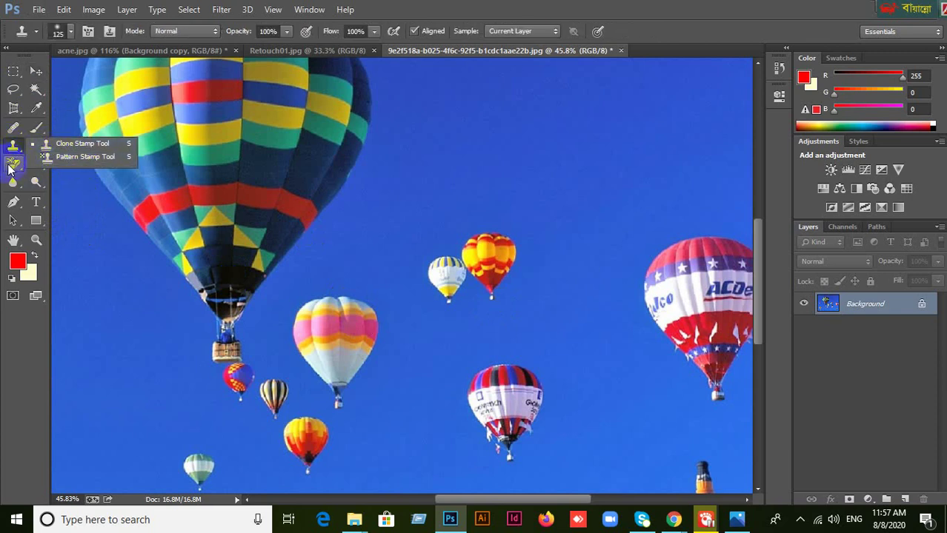
click(14, 127)
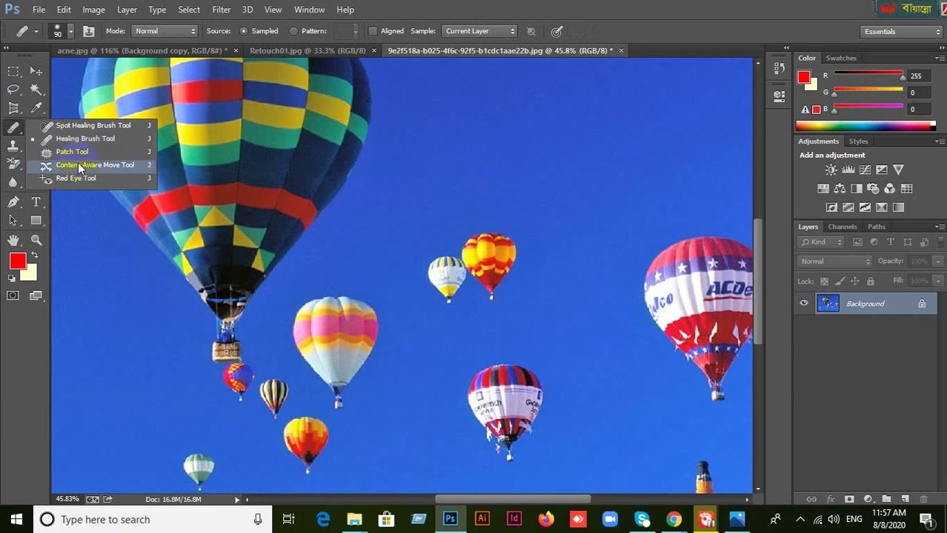
click(81, 164)
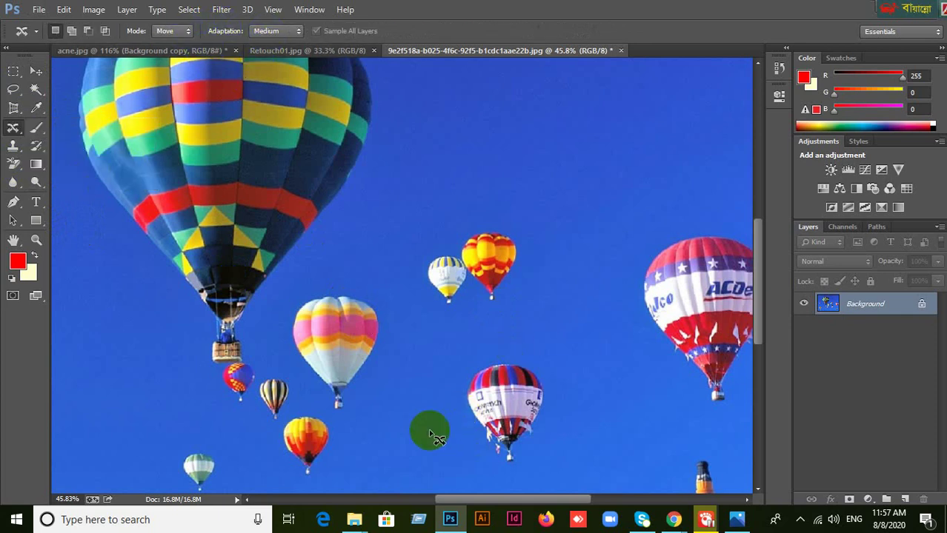
scroll(459, 363, down, 4)
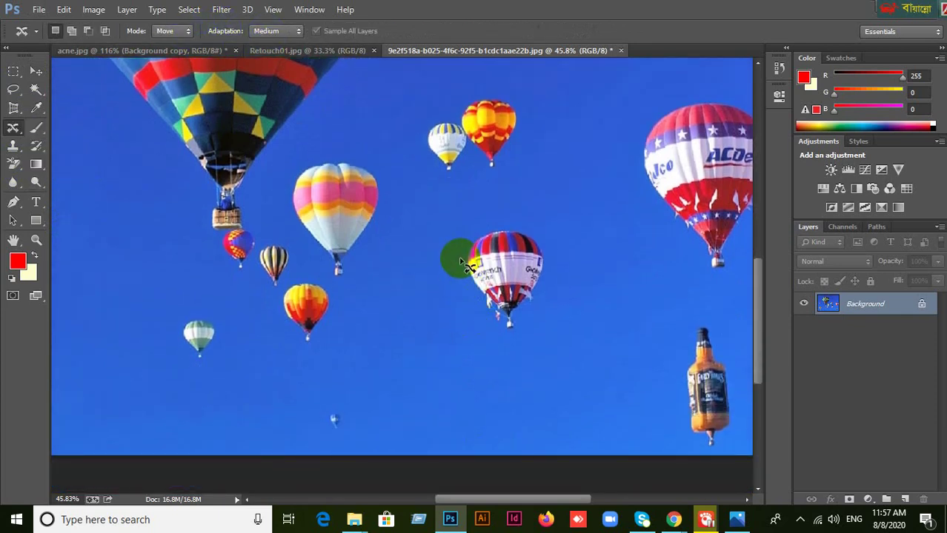
mouse_move(460, 261)
mouse_down()
mouse_move(470, 309)
mouse_move(463, 259)
mouse_move(487, 326)
mouse_move(521, 341)
mouse_move(521, 313)
mouse_move(552, 262)
mouse_move(525, 228)
mouse_move(489, 224)
mouse_move(472, 235)
mouse_move(462, 270)
mouse_move(472, 282)
mouse_move(512, 268)
mouse_move(600, 317)
mouse_up()
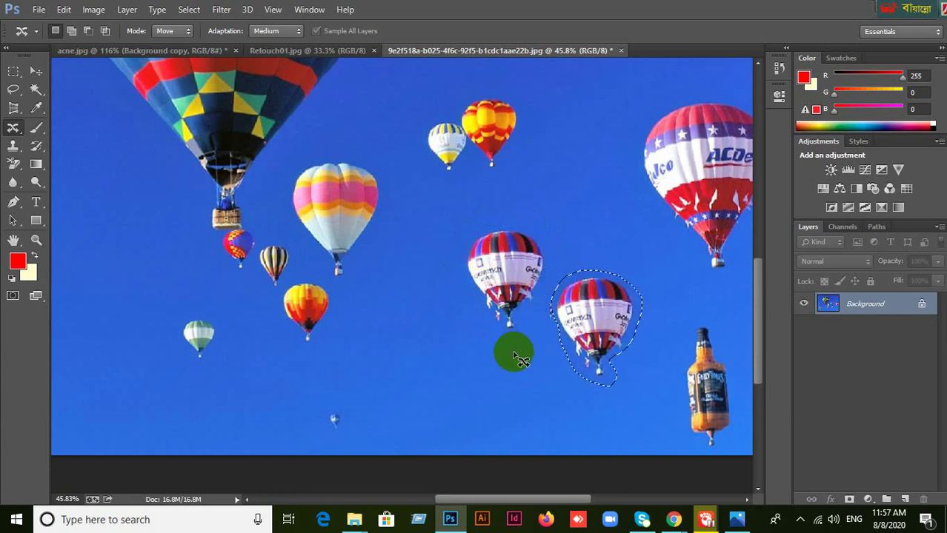
click(512, 352)
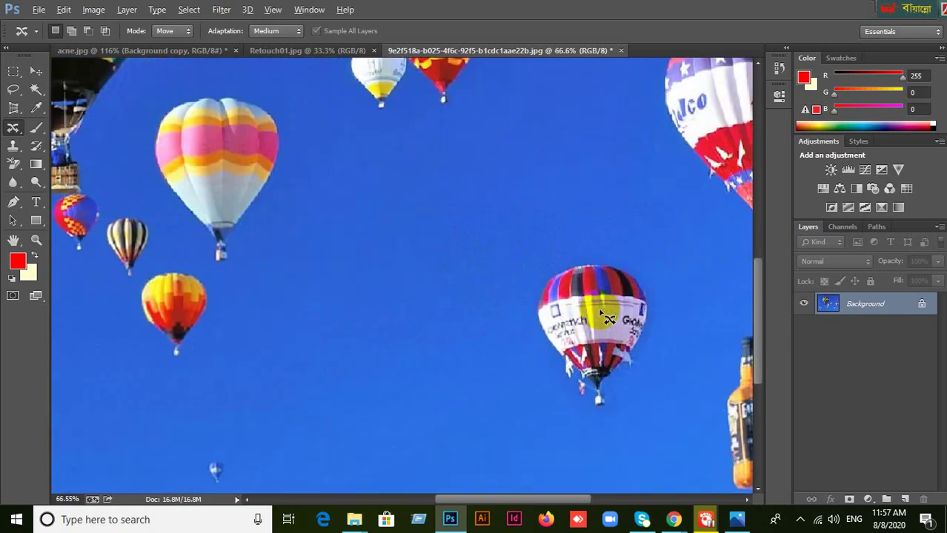
Undo the move of the striped-crown balloon and clear its selection.
scroll(604, 307, up, 2)
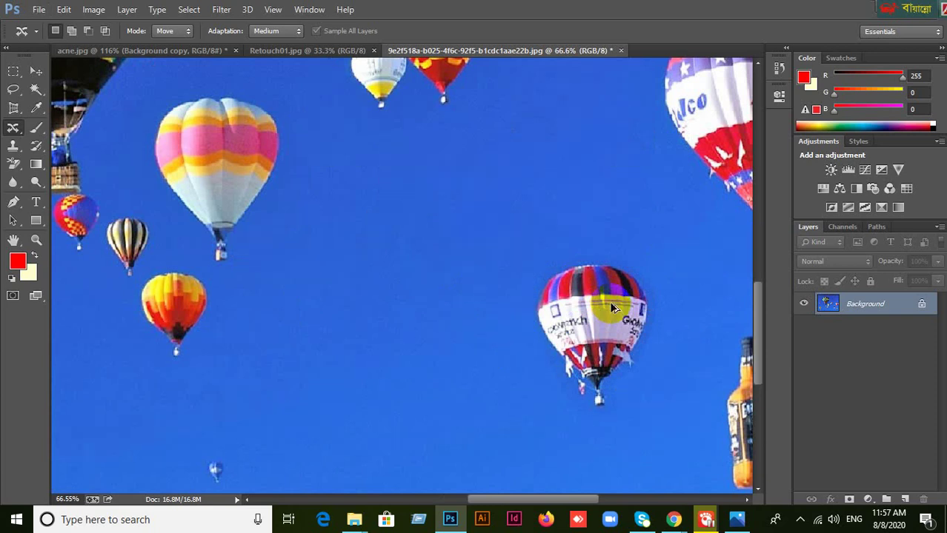
key(ctrl+alt+z)
key(ctrl+alt+z)
key(ctrl+d)
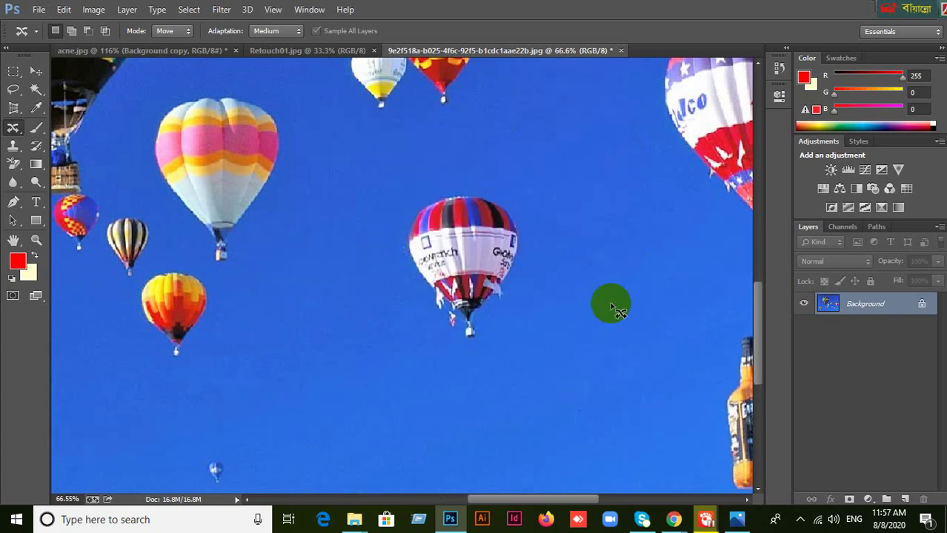
Loosely outline the striped-crown balloon with the Content-Aware Move tool, move it right and slightly up in the sky, and deselect it.
click(13, 205)
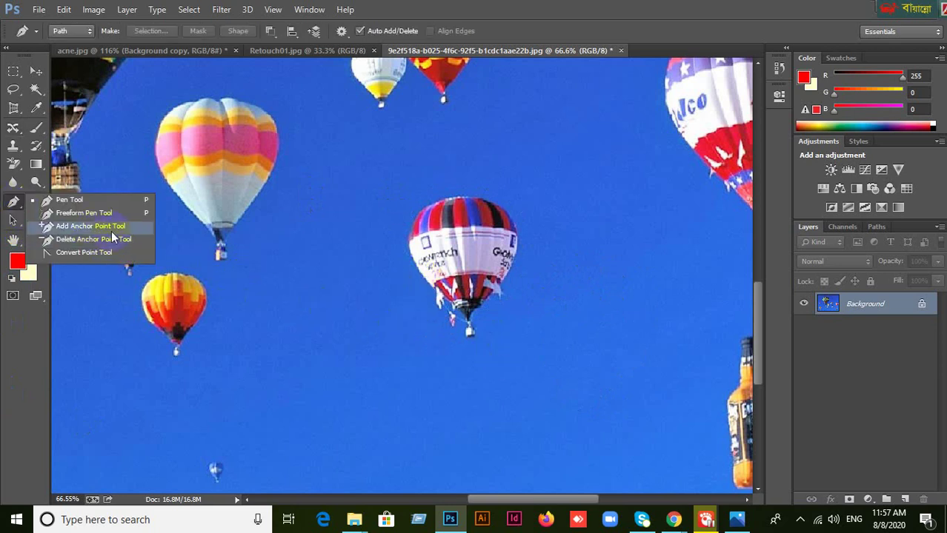
click(13, 91)
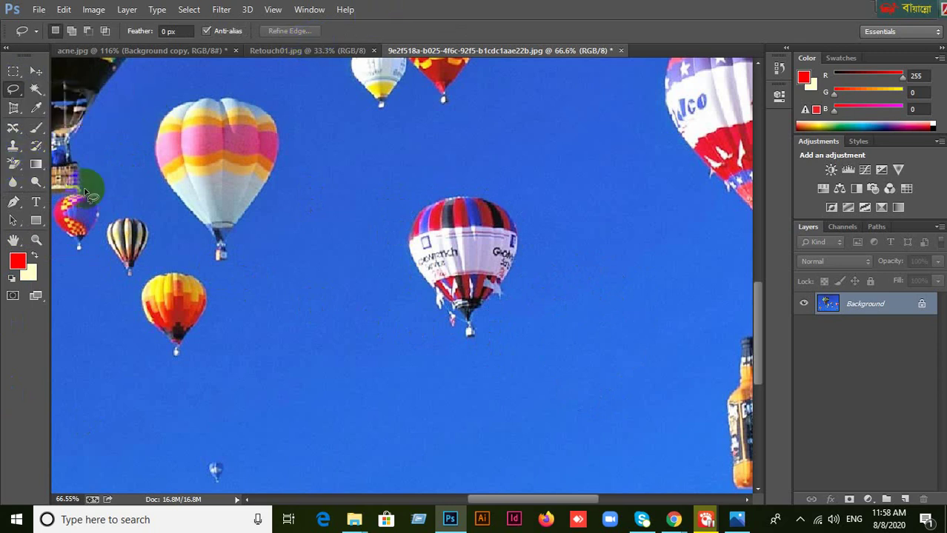
right_click(16, 132)
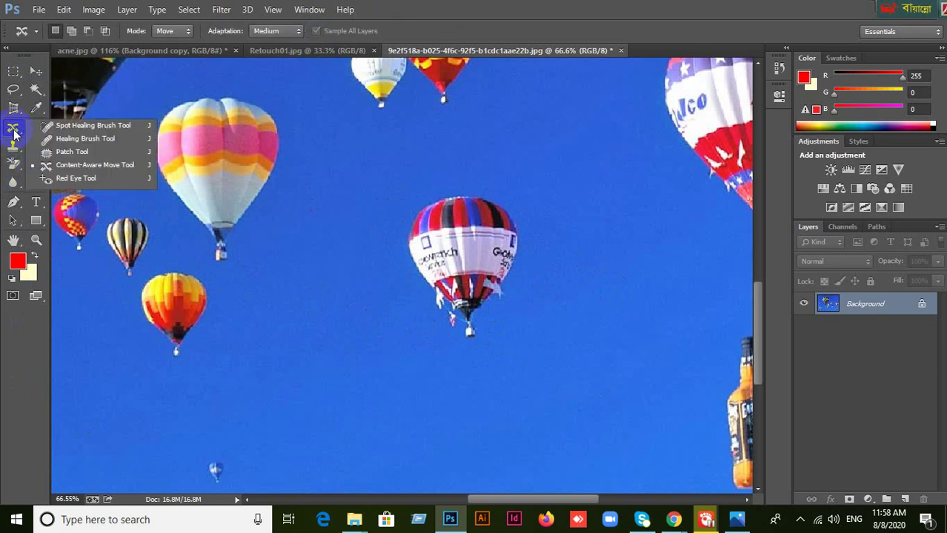
click(77, 165)
mouse_move(433, 295)
mouse_down()
mouse_move(411, 268)
mouse_move(412, 231)
mouse_up()
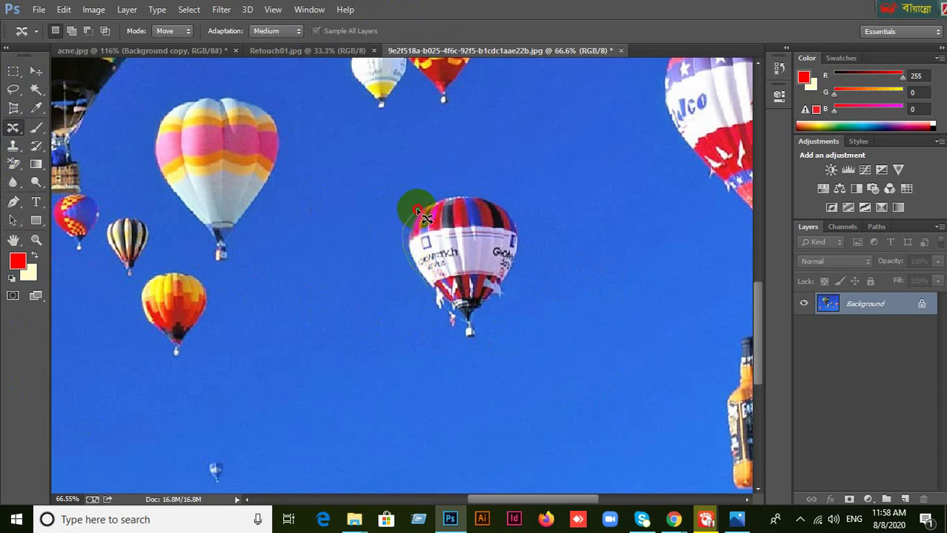
mouse_move(431, 198)
mouse_down()
mouse_move(455, 189)
mouse_move(499, 199)
mouse_move(519, 215)
mouse_move(525, 252)
mouse_move(472, 345)
mouse_move(430, 329)
mouse_move(427, 295)
mouse_up()
mouse_move(477, 260)
mouse_down()
mouse_move(486, 248)
mouse_move(594, 229)
mouse_up()
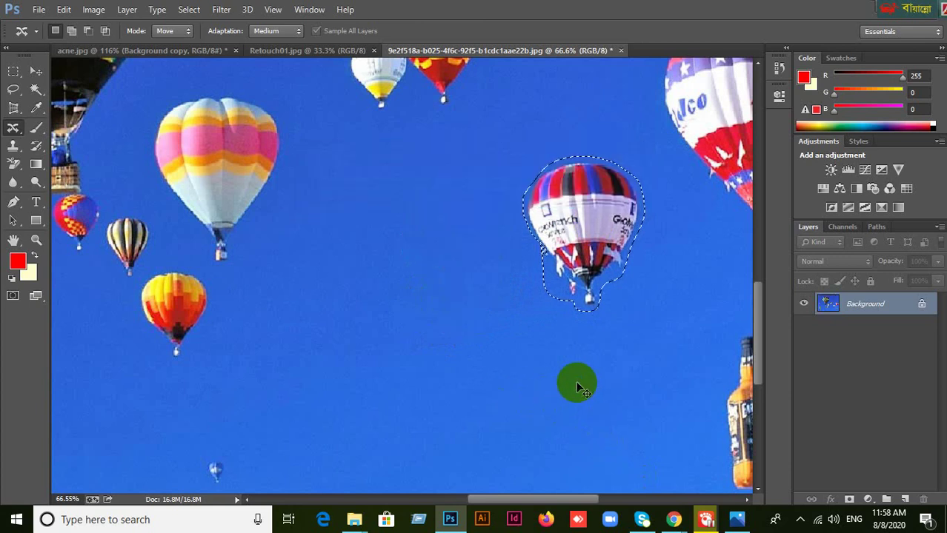
click(582, 390)
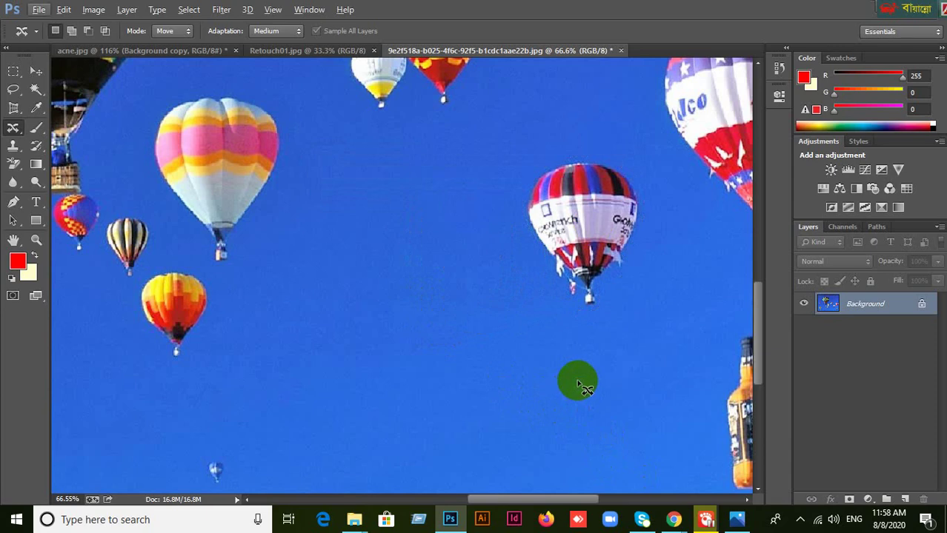
Outline the small green-and-white balloon below the large one with Content-Aware Move, shift it slightly down to the right, and deselect it.
scroll(583, 389, down, 5)
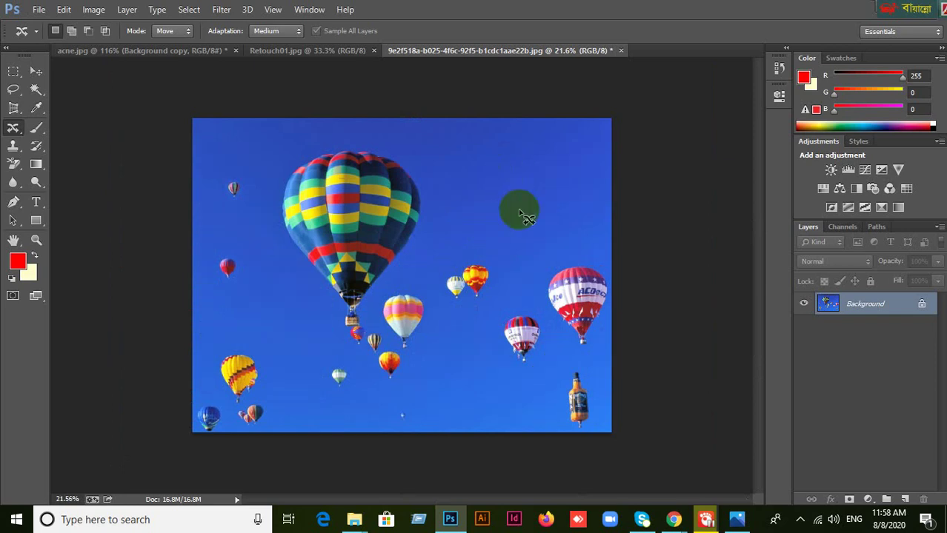
scroll(462, 337, up, 1)
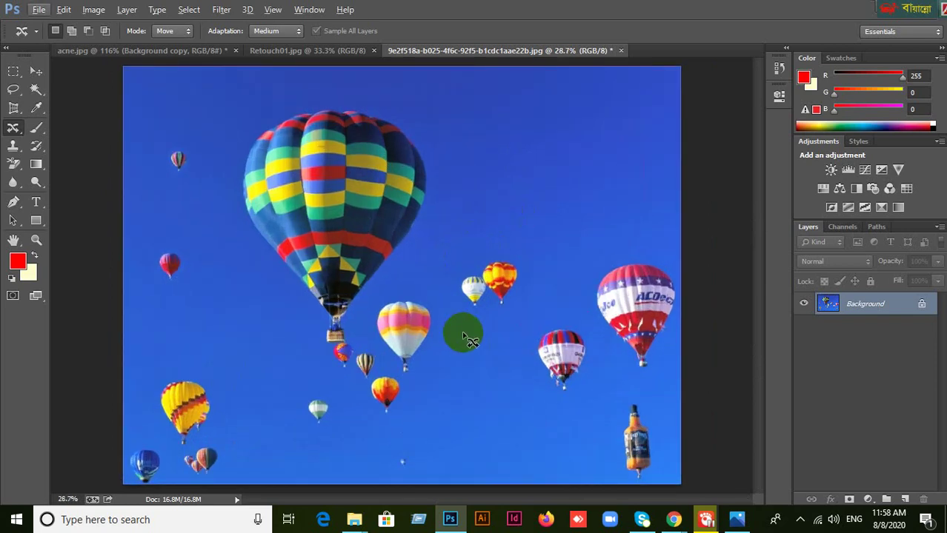
scroll(462, 337, down, 1)
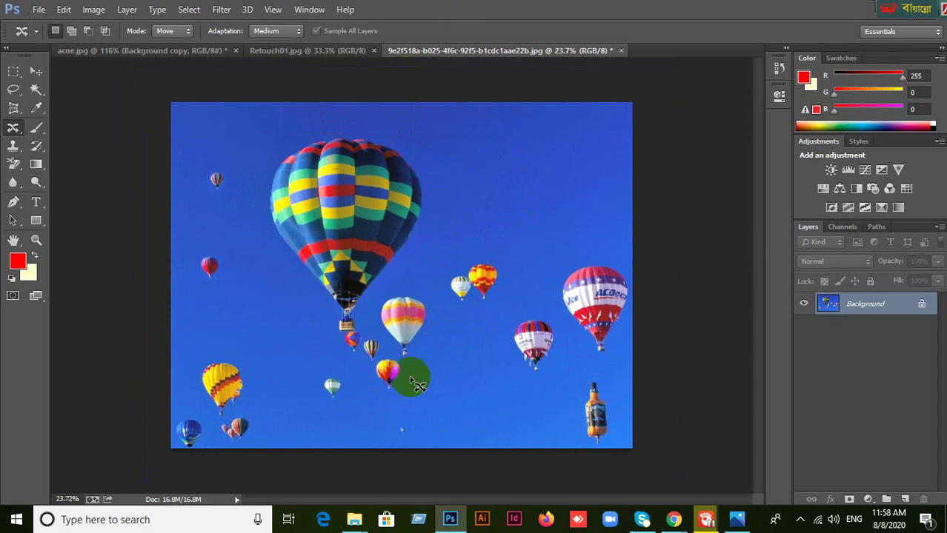
scroll(438, 417, up, 1)
scroll(438, 416, up, 3)
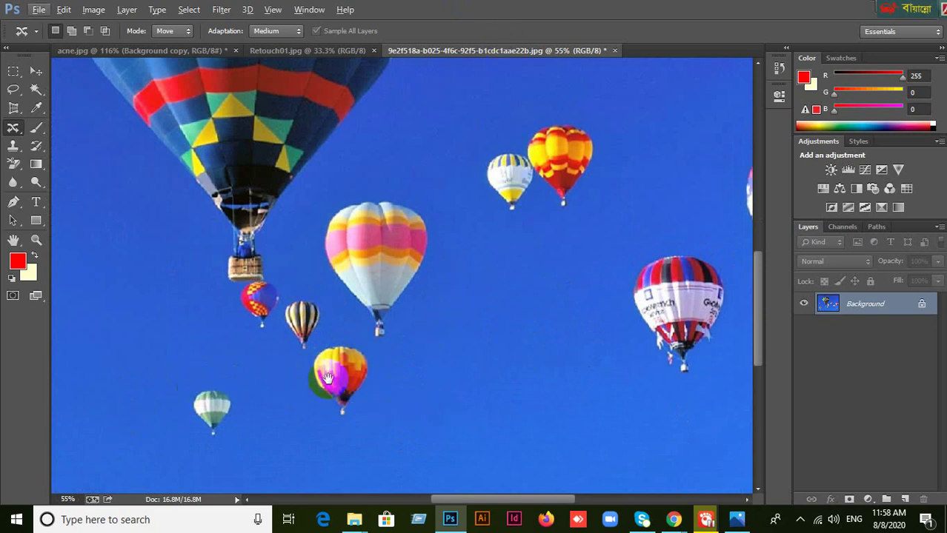
scroll(338, 376, down, 2)
scroll(338, 376, left, 1)
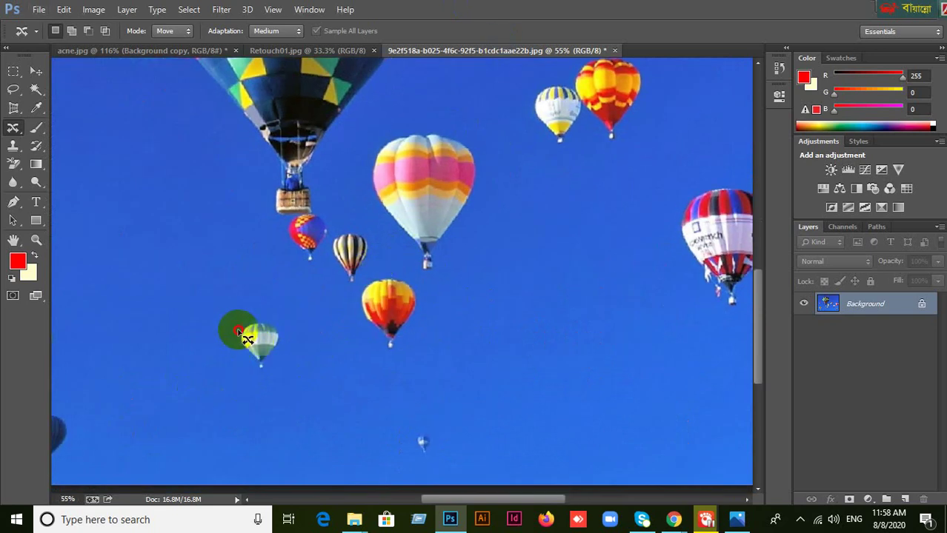
mouse_move(247, 338)
mouse_down()
mouse_move(256, 364)
mouse_move(277, 357)
mouse_move(264, 321)
mouse_move(241, 322)
mouse_move(222, 342)
mouse_move(260, 341)
mouse_move(314, 372)
mouse_up()
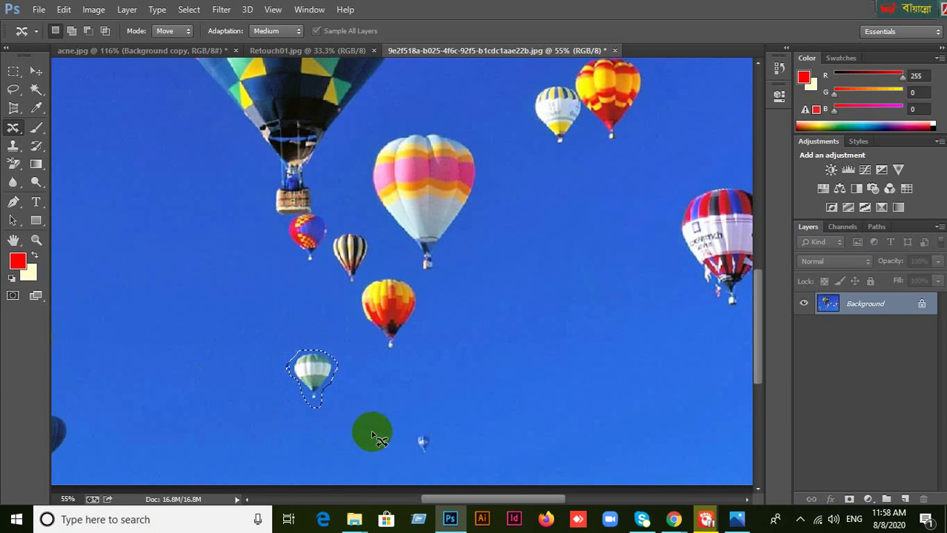
scroll(376, 439, up, 3)
click(364, 433)
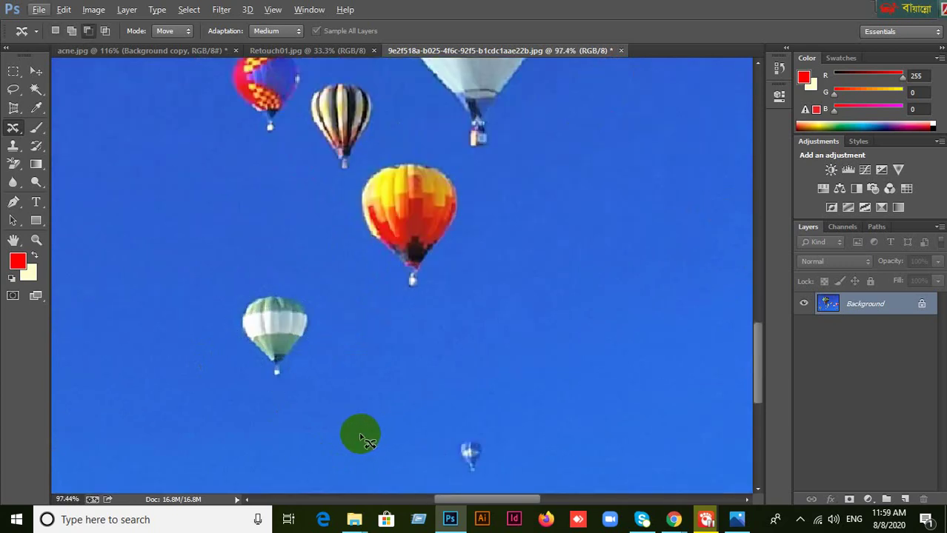
Set the mode of the Content-Aware Move tool to Extend.
scroll(354, 428, down, 2)
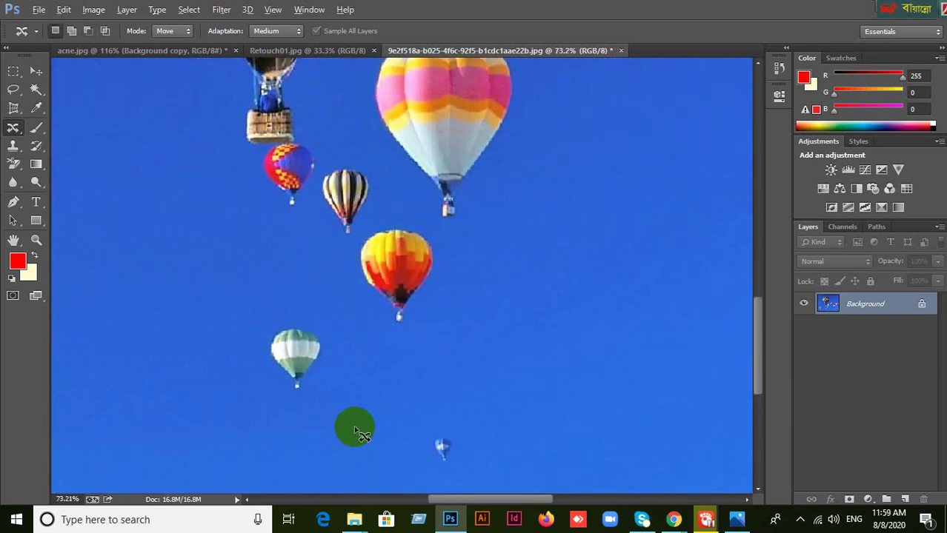
scroll(547, 340, down, 1)
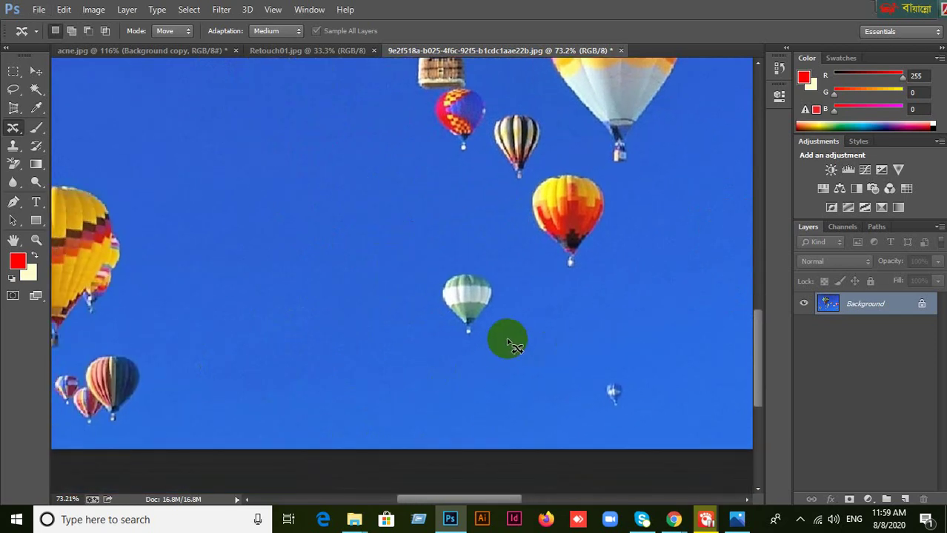
scroll(512, 337, down, 2)
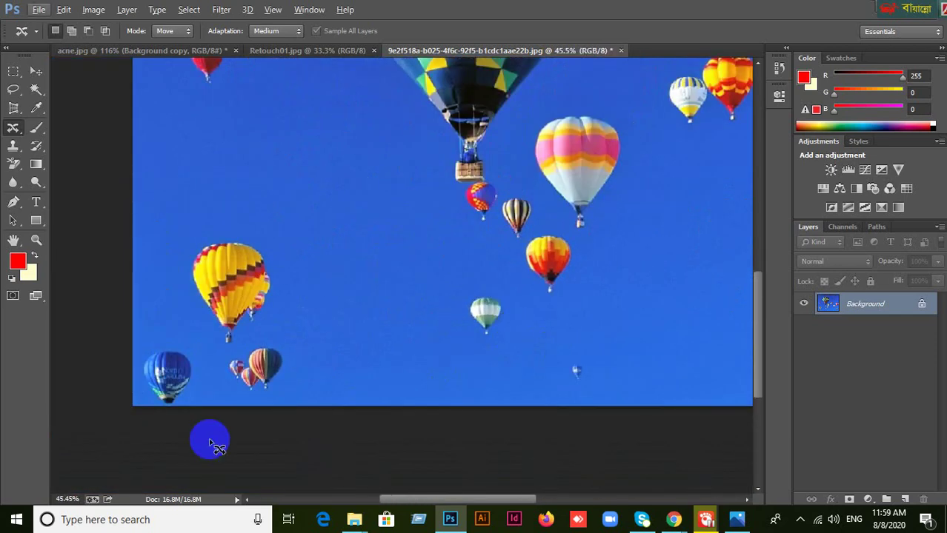
click(184, 35)
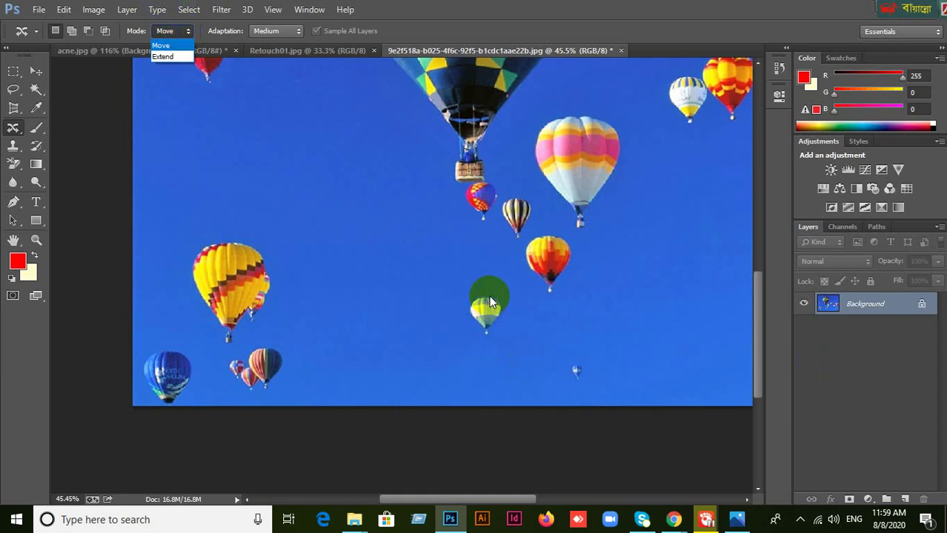
click(415, 11)
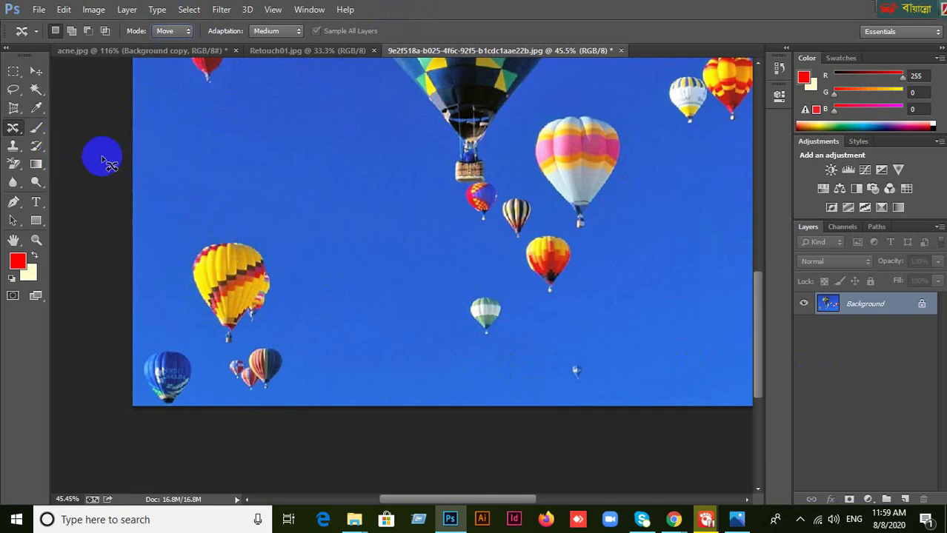
right_click(15, 131)
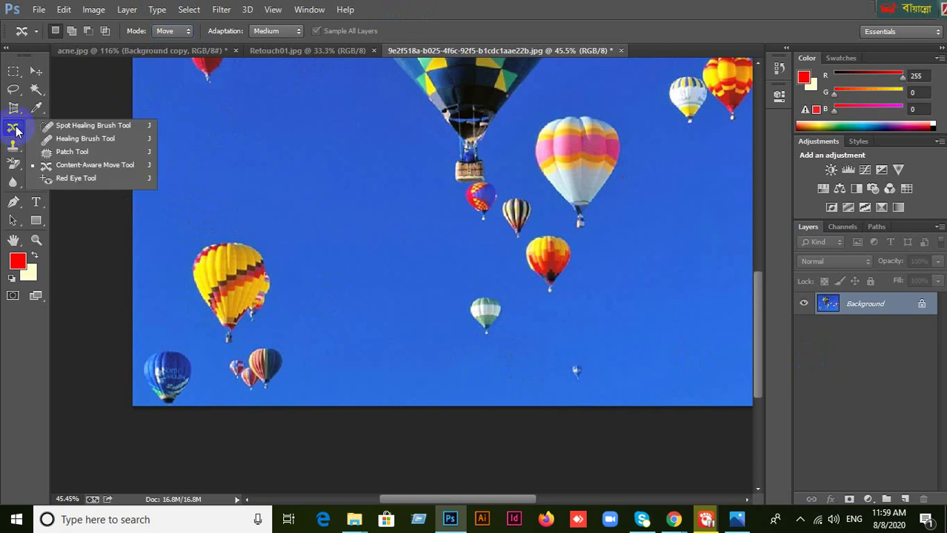
click(83, 167)
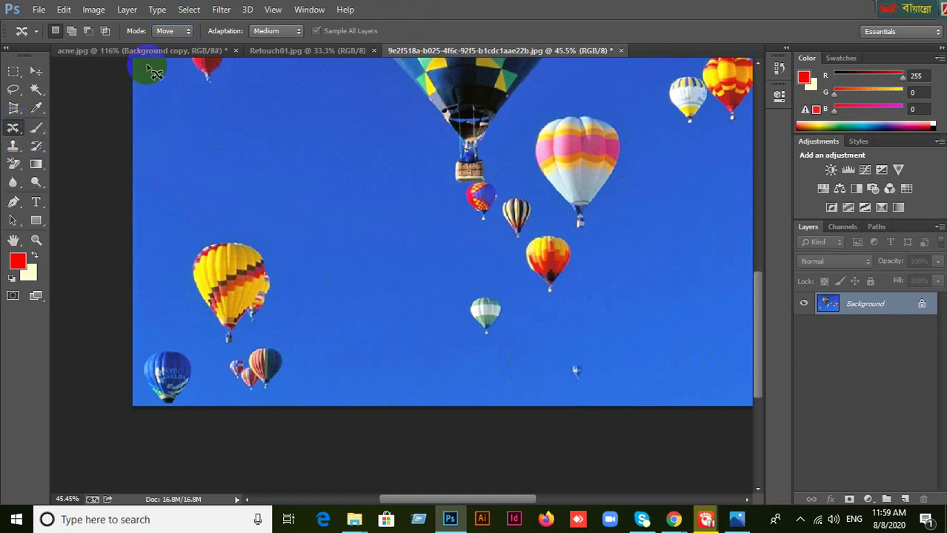
click(172, 30)
click(168, 57)
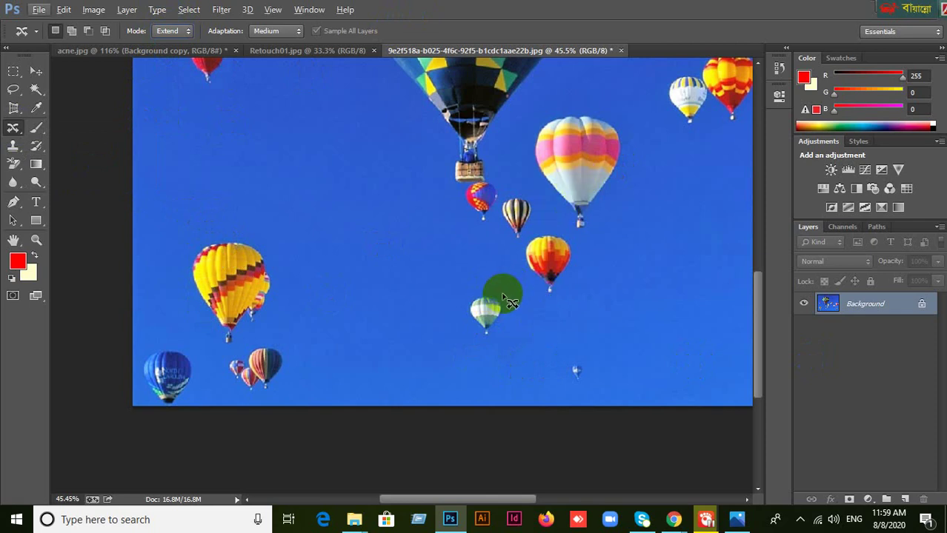
Outline the green-and-white balloon and extend a duplicate of it into the sky just up and to the left, then deselect.
key(ctrl+plus)
key(ctrl+plus)
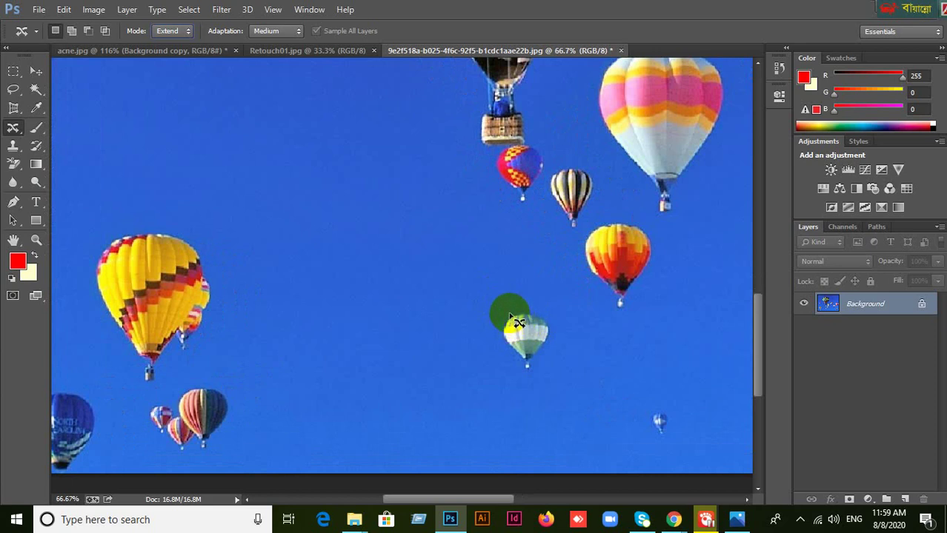
mouse_move(509, 312)
mouse_down()
mouse_move(499, 348)
mouse_move(524, 375)
mouse_move(536, 374)
mouse_move(550, 321)
mouse_move(507, 316)
mouse_move(522, 330)
mouse_move(480, 293)
mouse_up()
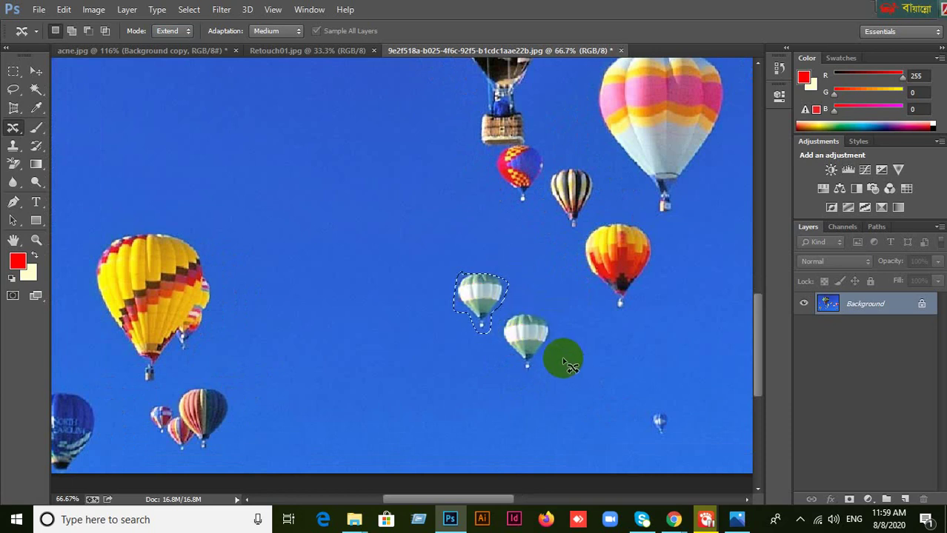
click(561, 356)
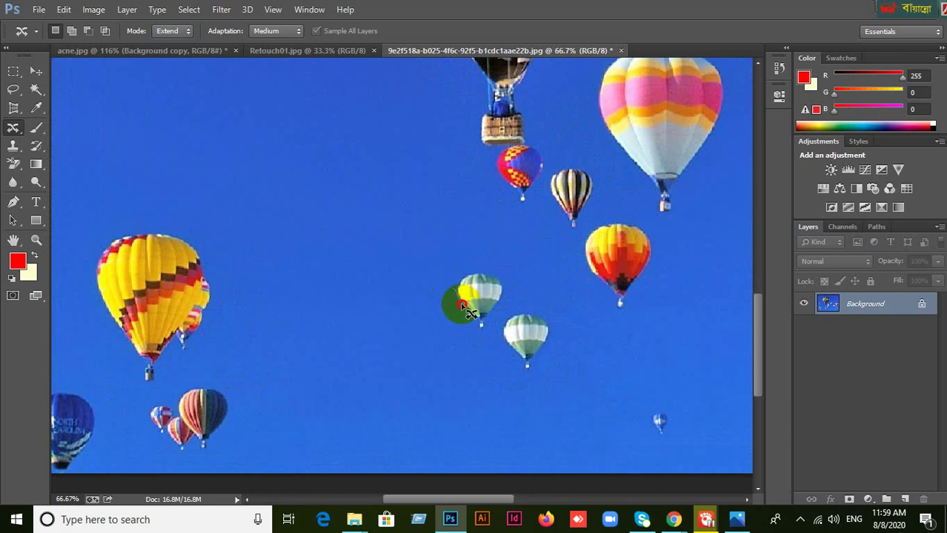
Extend another duplicate from the new green-and-white balloon farther up and left, then one more above that, and clear the selection.
mouse_move(461, 305)
mouse_down()
mouse_move(471, 326)
mouse_move(500, 319)
mouse_move(508, 287)
mouse_move(480, 275)
mouse_move(450, 278)
mouse_move(461, 306)
mouse_move(449, 287)
mouse_move(395, 268)
mouse_up()
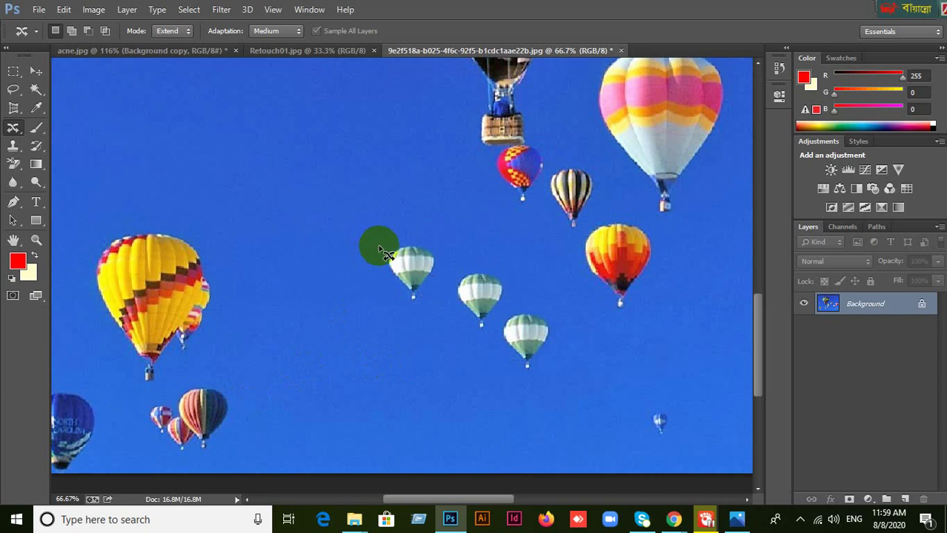
mouse_move(380, 246)
mouse_down()
mouse_move(390, 294)
mouse_move(424, 312)
mouse_move(446, 257)
mouse_move(434, 234)
mouse_move(384, 240)
mouse_move(378, 254)
mouse_move(392, 278)
mouse_move(395, 192)
mouse_up()
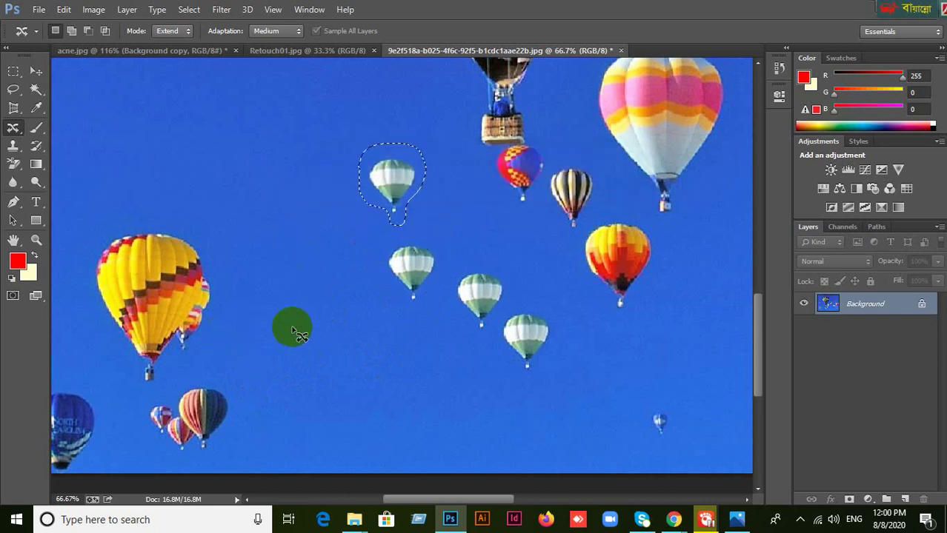
key(ctrl+d)
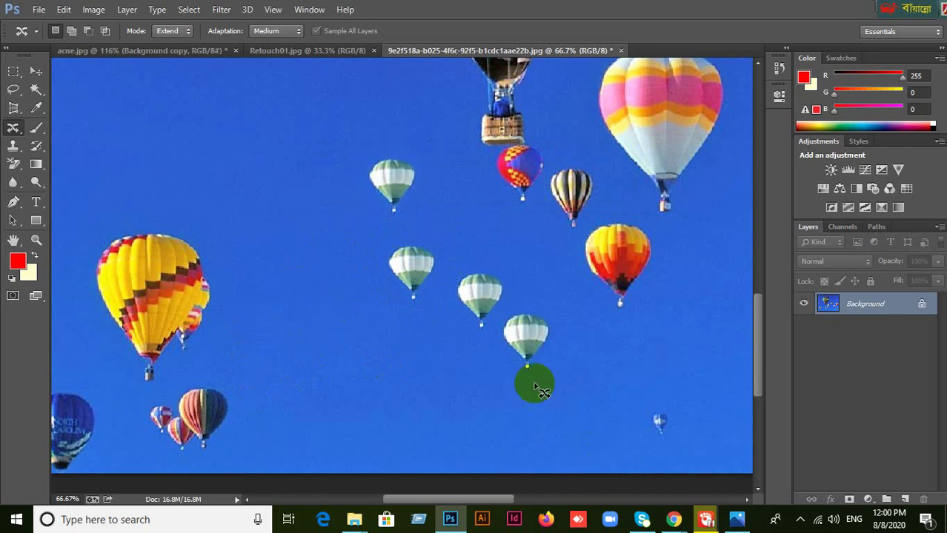
Remove the lowest green-and-white balloon with the Patch tool in Normal, Source mode, sampling the empty sky below it, and deselect.
right_click(15, 133)
click(58, 155)
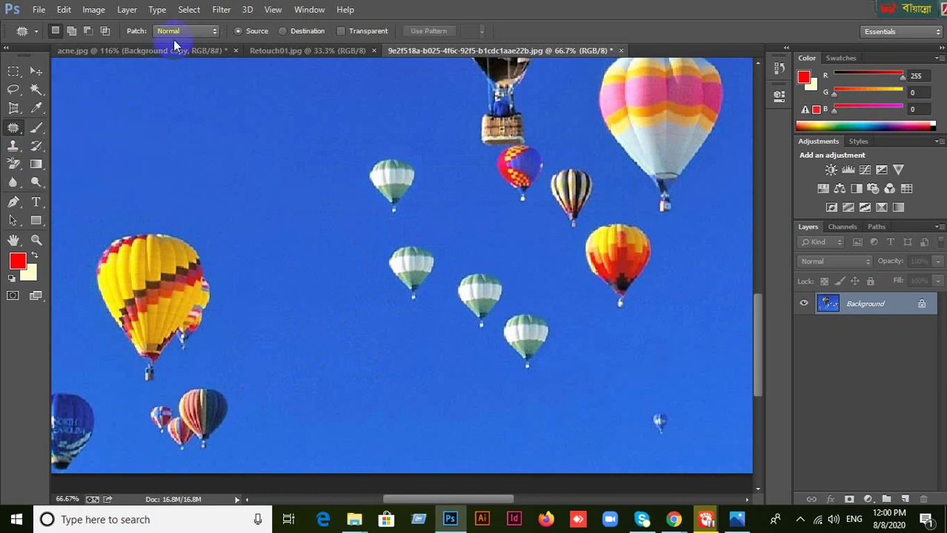
click(176, 33)
click(174, 45)
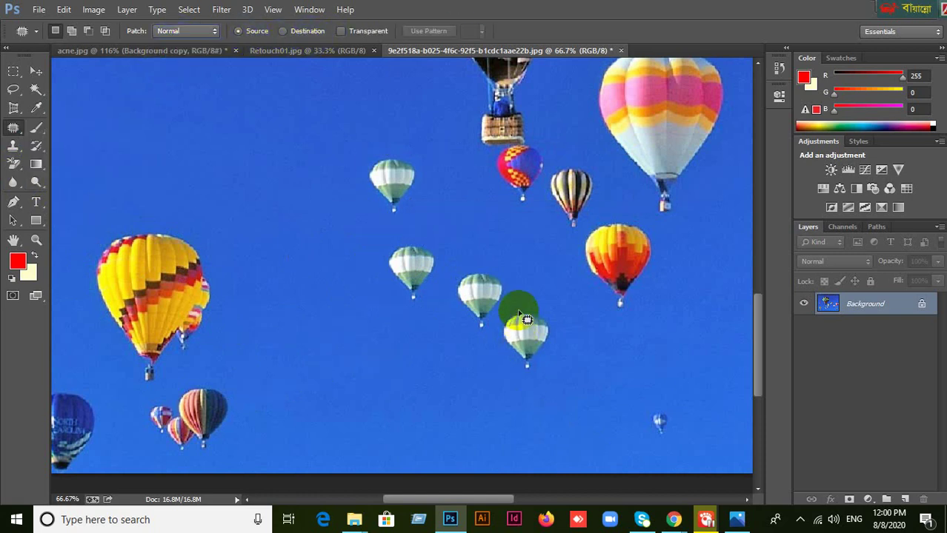
mouse_move(520, 312)
mouse_down()
mouse_move(494, 349)
mouse_move(524, 368)
mouse_move(549, 369)
mouse_move(561, 327)
mouse_move(537, 311)
mouse_move(443, 356)
mouse_move(552, 438)
mouse_up()
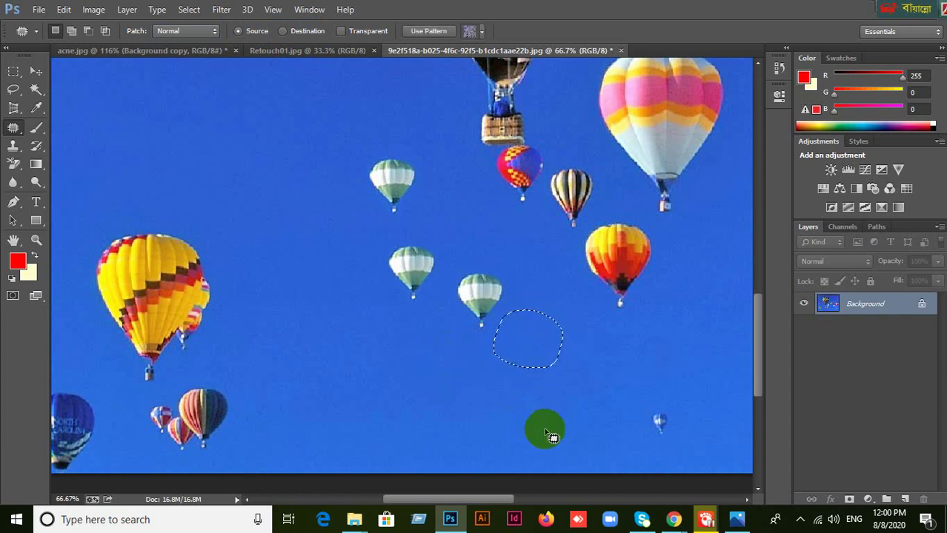
key(ctrl+d)
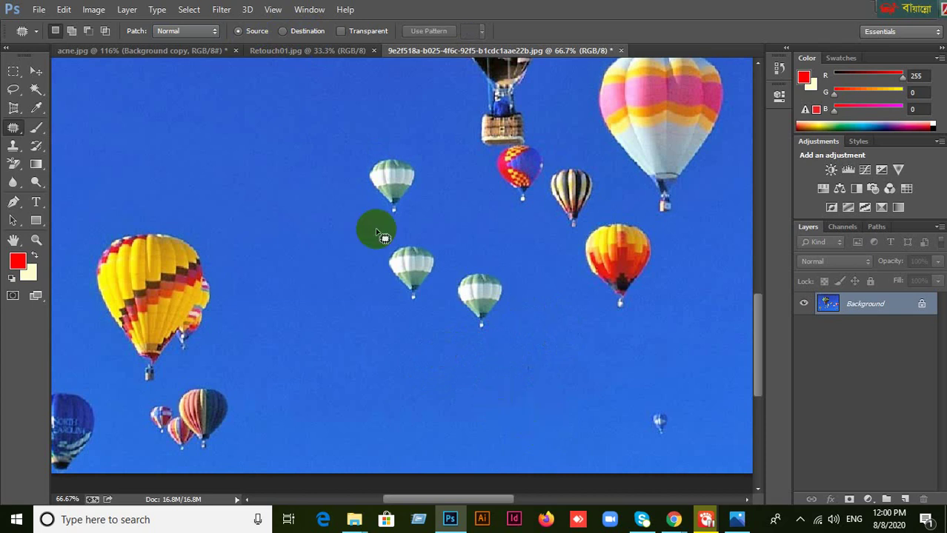
Switch the Patch tool to Destination and copy the rightmost green-and-white balloon to its lower left and lower right, deselecting each copy.
click(283, 31)
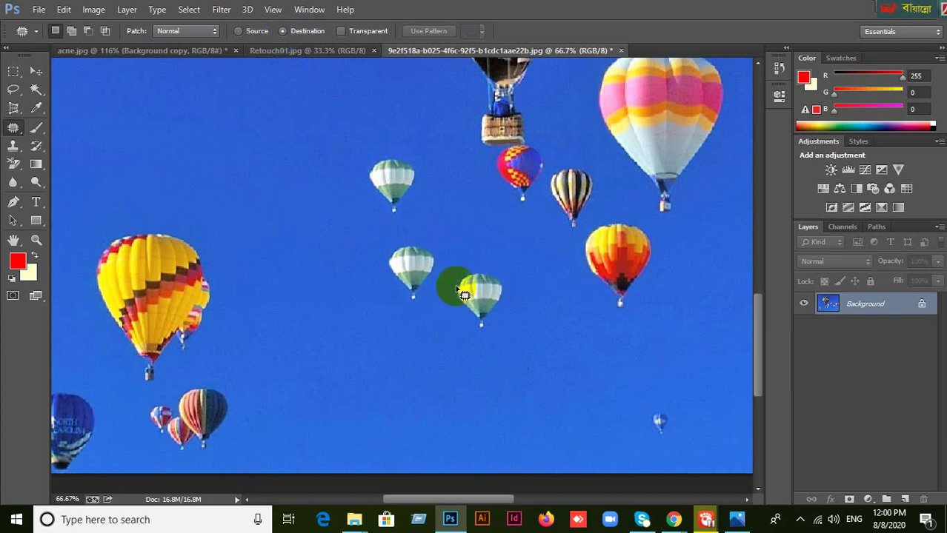
mouse_move(450, 282)
mouse_down()
mouse_move(457, 329)
mouse_move(492, 337)
mouse_move(507, 308)
mouse_move(504, 278)
mouse_move(491, 269)
mouse_move(394, 332)
mouse_up()
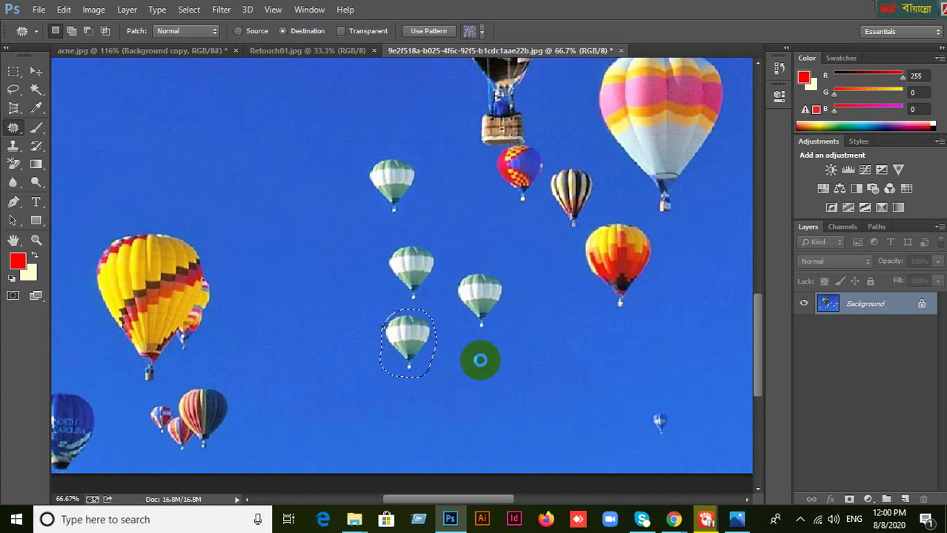
click(482, 365)
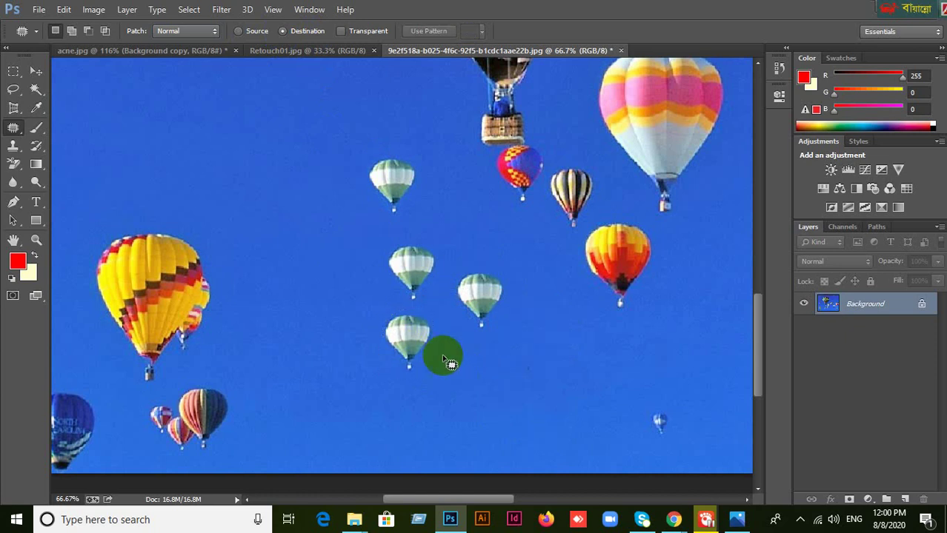
mouse_move(482, 278)
mouse_down()
mouse_move(451, 274)
mouse_move(461, 329)
mouse_move(507, 313)
mouse_move(495, 272)
mouse_move(491, 281)
mouse_move(554, 313)
mouse_up()
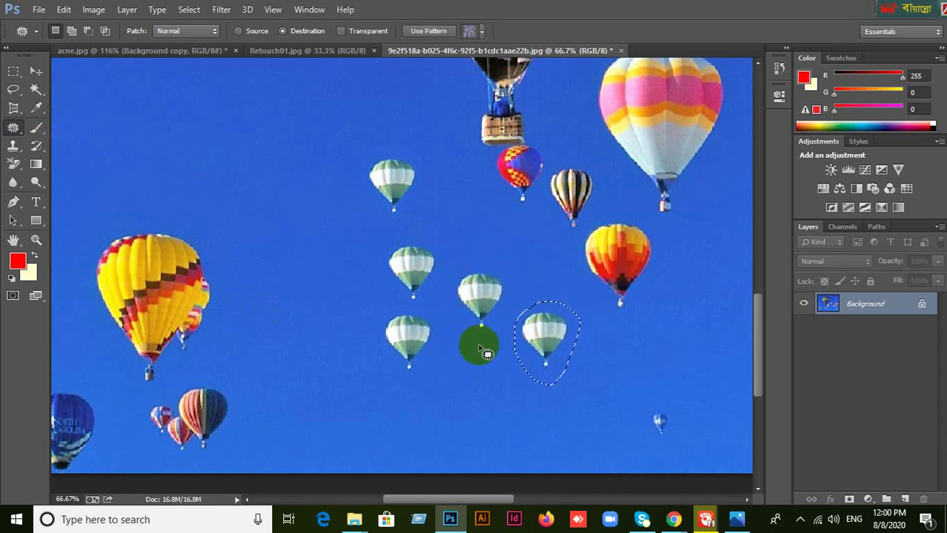
click(485, 353)
Patch a copy of the lower-left green-and-white balloon into the sky left of the large balloon, above the red one, and deselect it.
scroll(486, 353, up, 1)
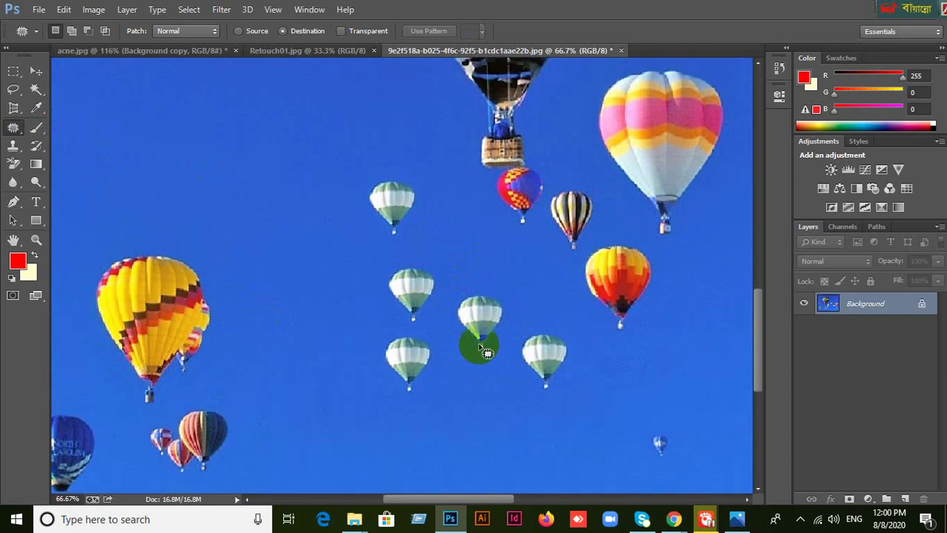
scroll(474, 338, up, 3)
scroll(458, 379, up, 2)
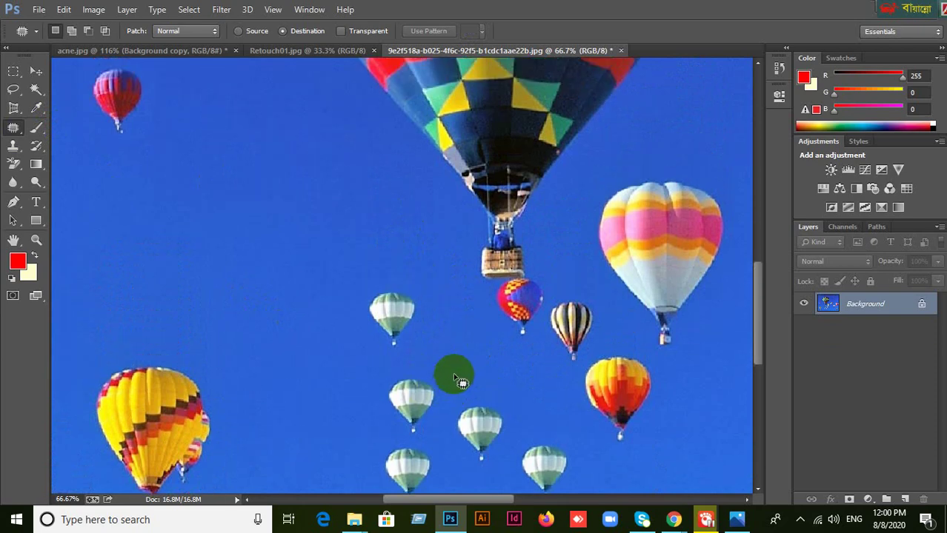
scroll(457, 380, down, 3)
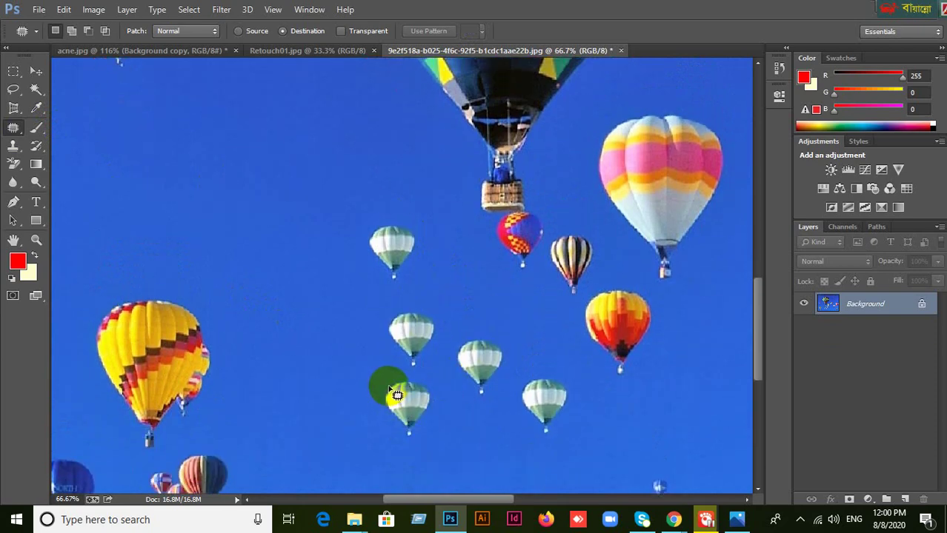
scroll(397, 395, down, 3)
mouse_move(384, 391)
mouse_down()
mouse_move(420, 430)
mouse_move(417, 380)
mouse_move(380, 387)
mouse_move(401, 397)
mouse_move(291, 96)
mouse_up()
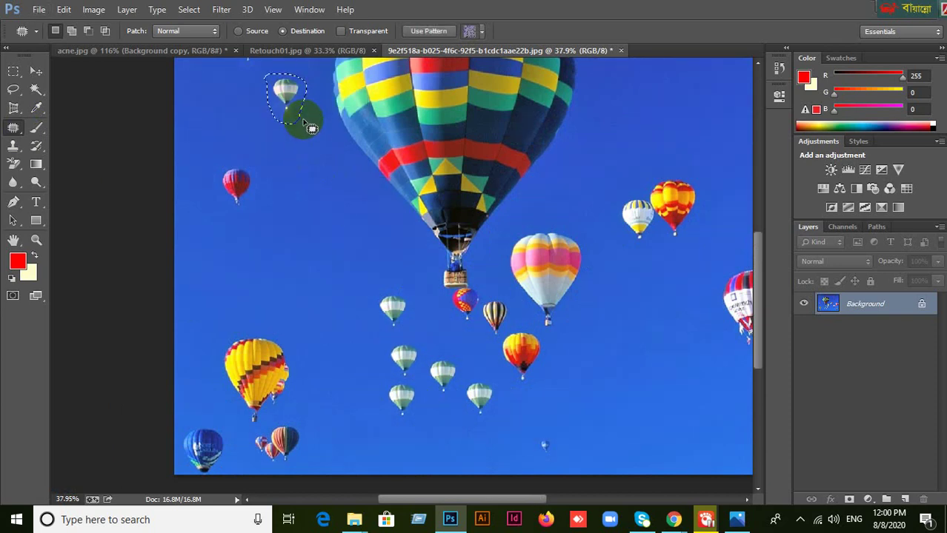
scroll(300, 103, up, 3)
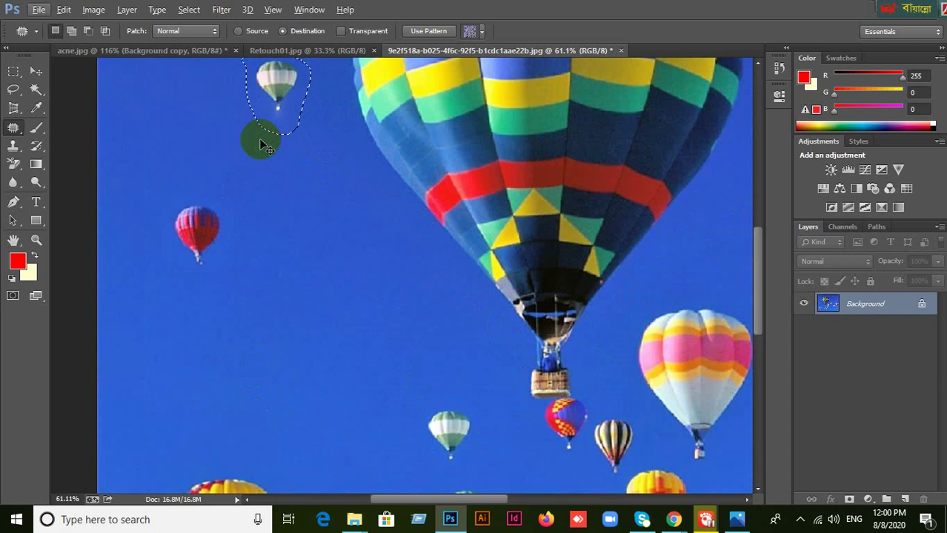
key(ctrl+d)
drag(292, 142, 312, 215)
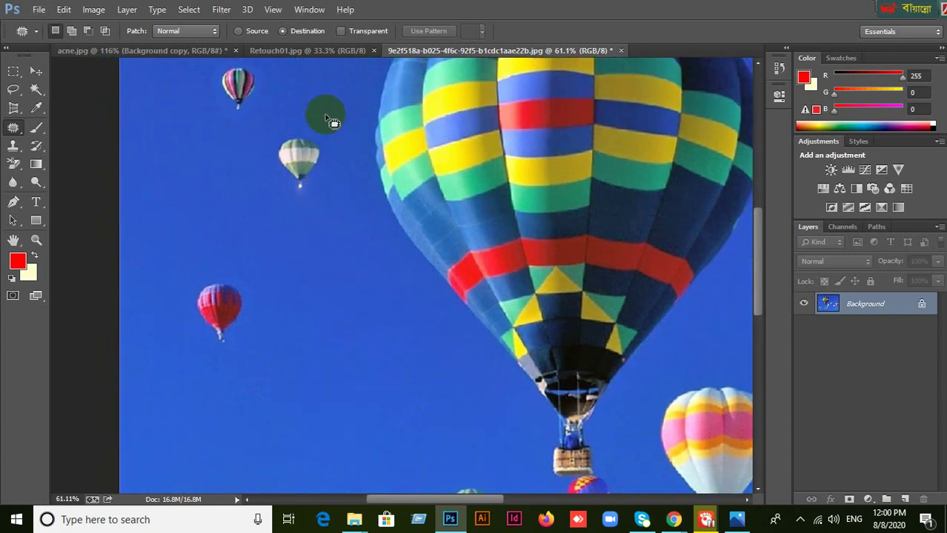
Patch a copy of the lower-right green-and-white balloon into the sky to the upper right of the large balloon, and deselect it.
scroll(326, 215, up, 3)
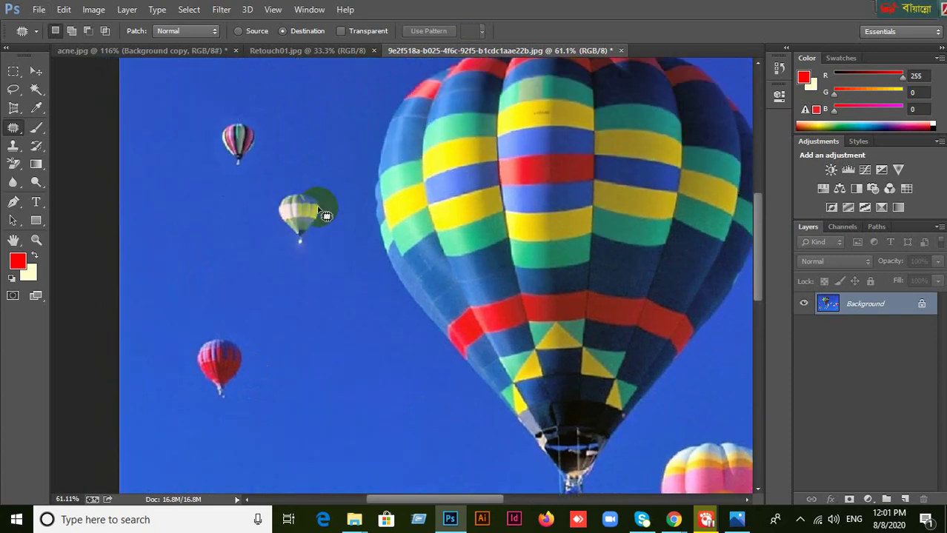
scroll(326, 215, down, 4)
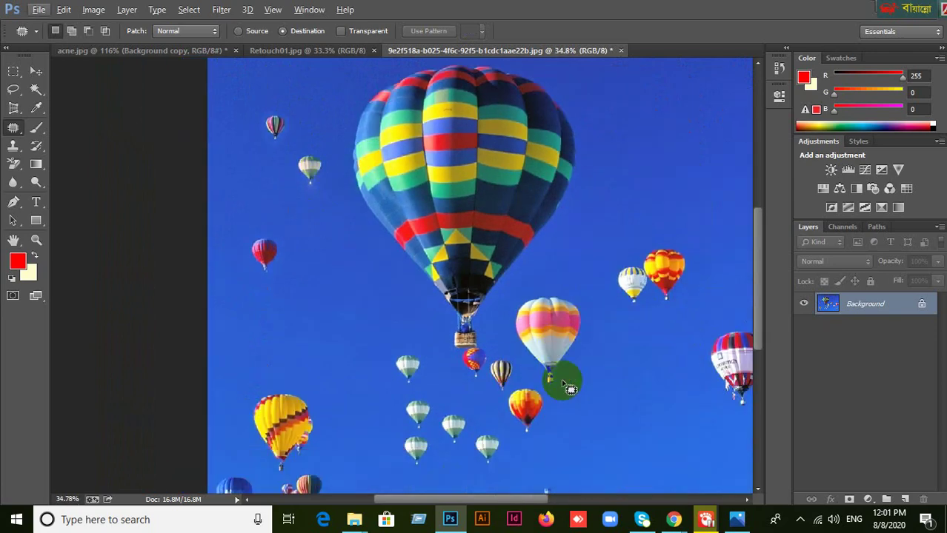
scroll(568, 386, down, 3)
mouse_move(478, 393)
mouse_down()
mouse_move(493, 373)
mouse_move(477, 393)
mouse_move(509, 382)
mouse_up()
scroll(548, 390, up, 5)
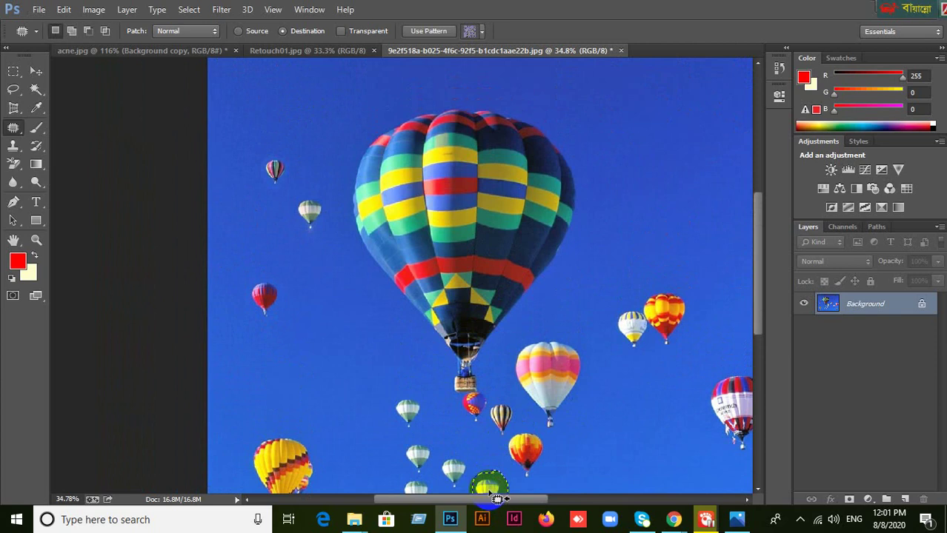
drag(496, 499, 645, 109)
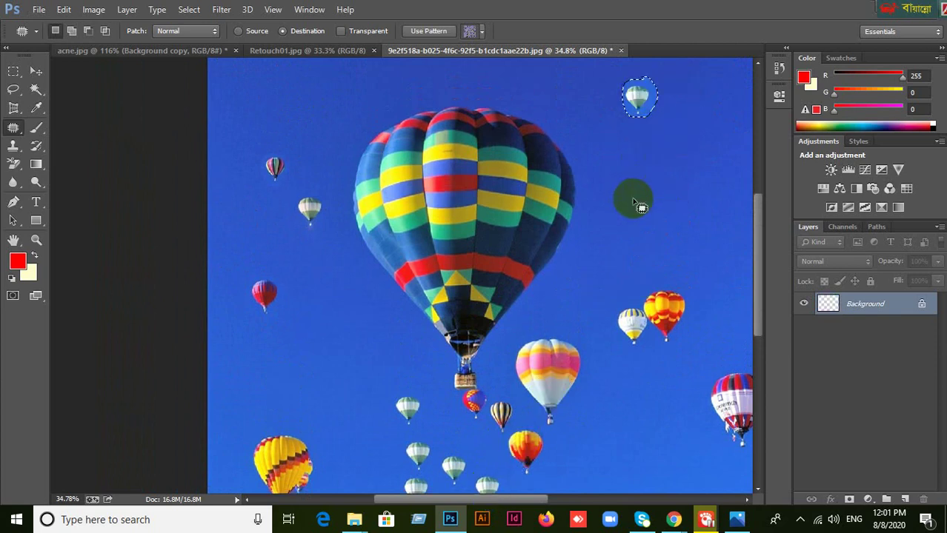
key(ctrl+d)
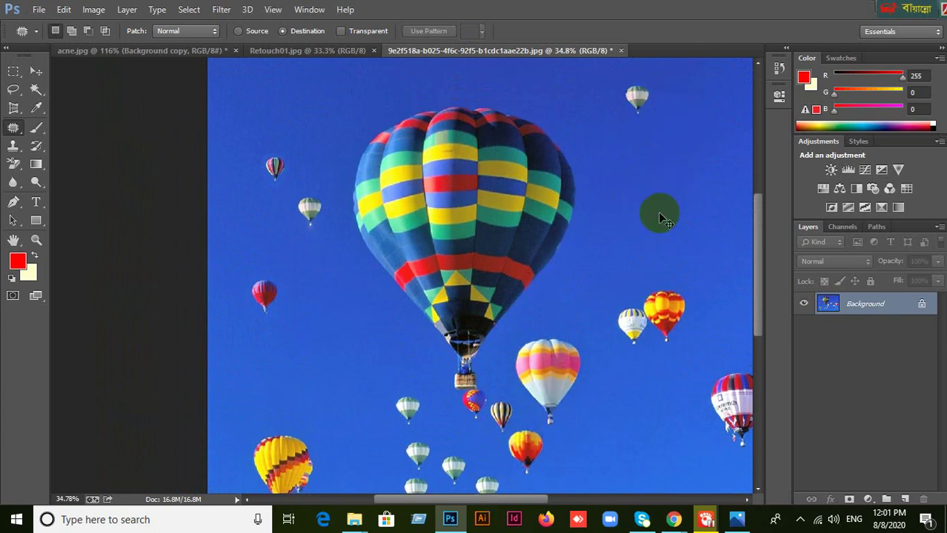
With the Content-Aware Move tool in Extend mode, duplicate the lower-right green-and-white balloon a short distance to its right and deselect.
scroll(306, 211, down, 2)
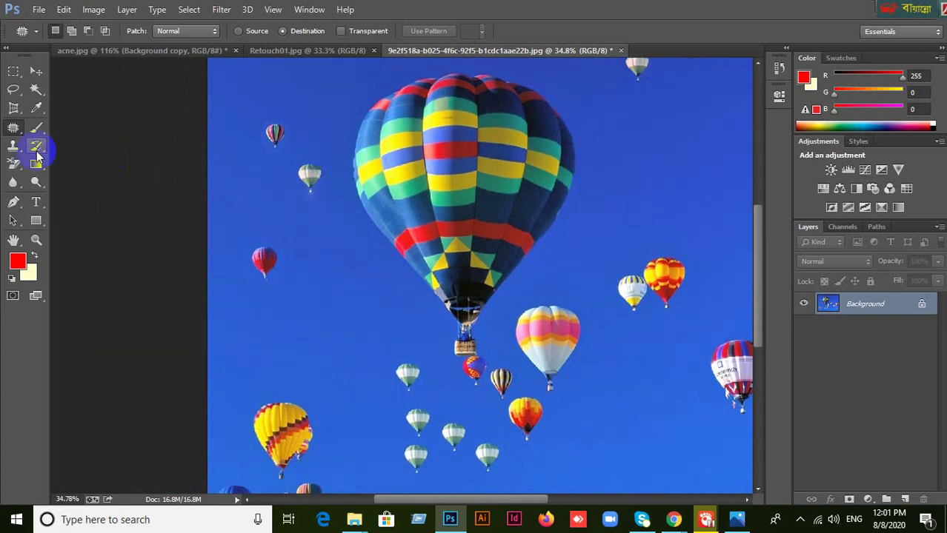
right_click(16, 131)
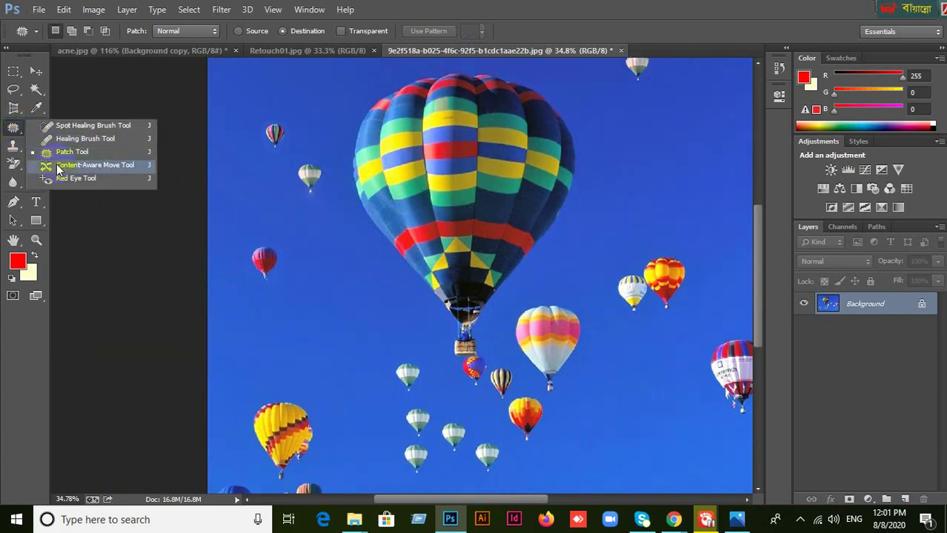
click(81, 166)
scroll(385, 351, down, 5)
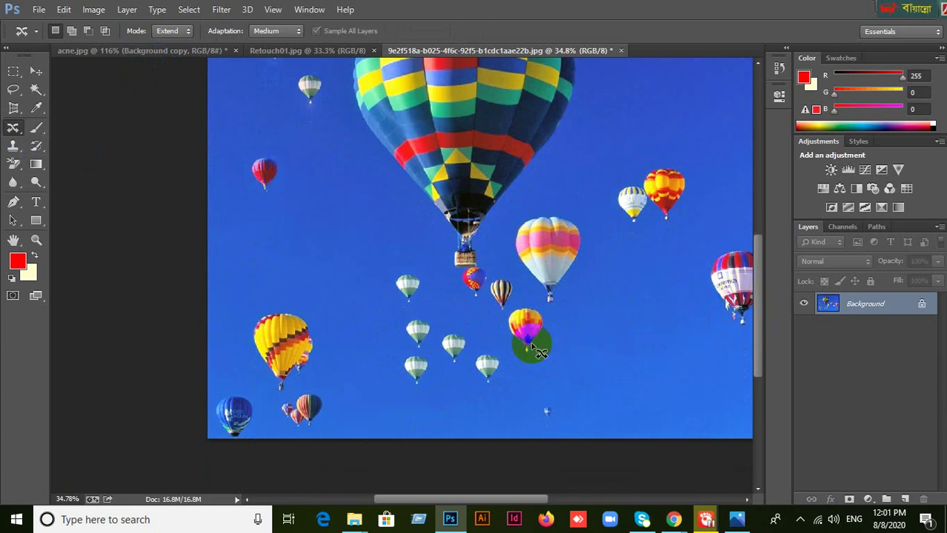
mouse_move(468, 357)
mouse_down()
mouse_move(492, 384)
mouse_move(502, 370)
mouse_move(492, 350)
mouse_move(491, 367)
mouse_move(577, 377)
mouse_up()
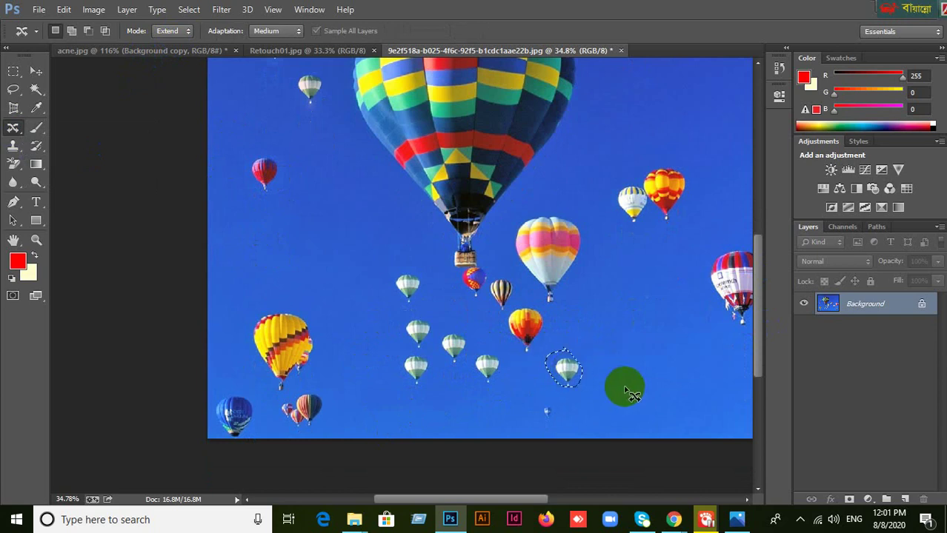
click(583, 405)
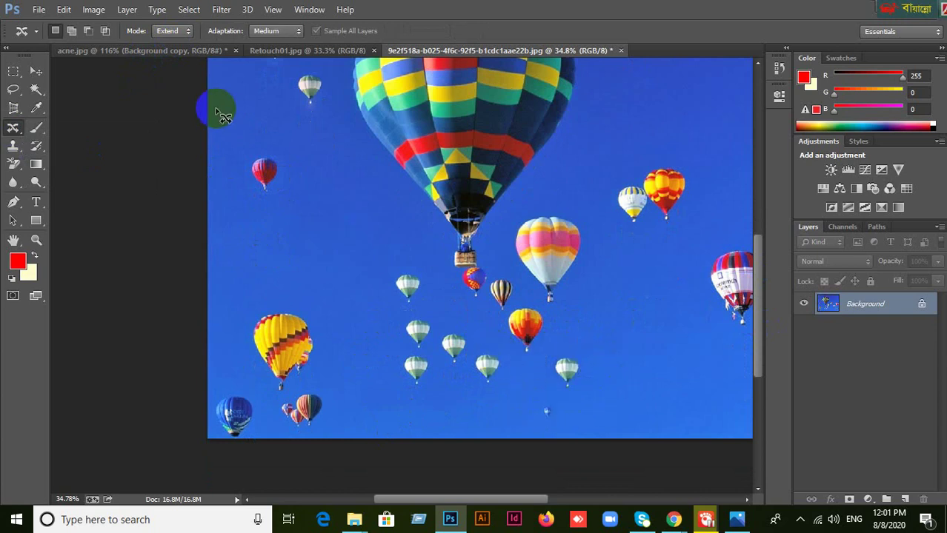
Switch Content-Aware Move to Move mode, relocate the original green-and-white balloon to the sky right of the orange balloon, and clear the selection.
click(173, 31)
click(169, 41)
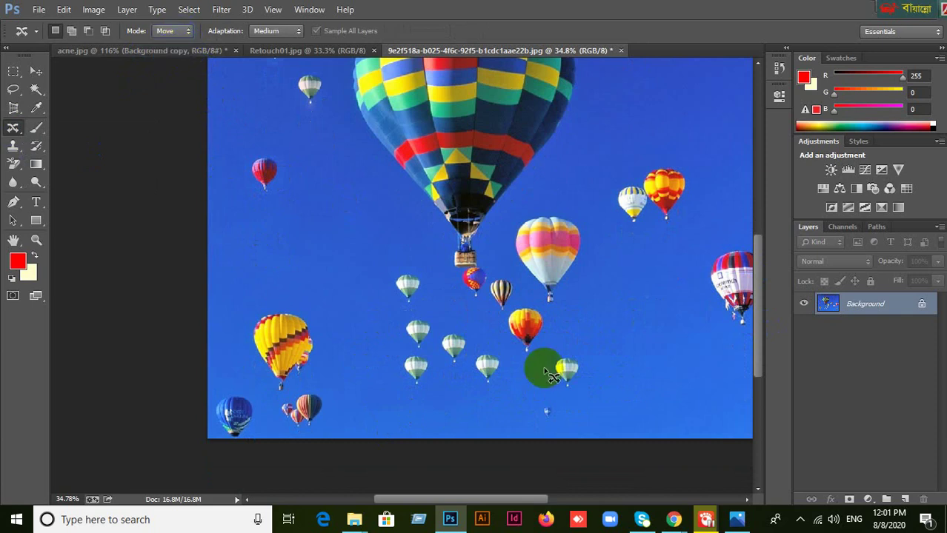
mouse_move(508, 361)
mouse_down()
mouse_move(476, 350)
mouse_move(469, 372)
mouse_move(496, 393)
mouse_move(494, 349)
mouse_move(487, 370)
mouse_move(624, 318)
mouse_up()
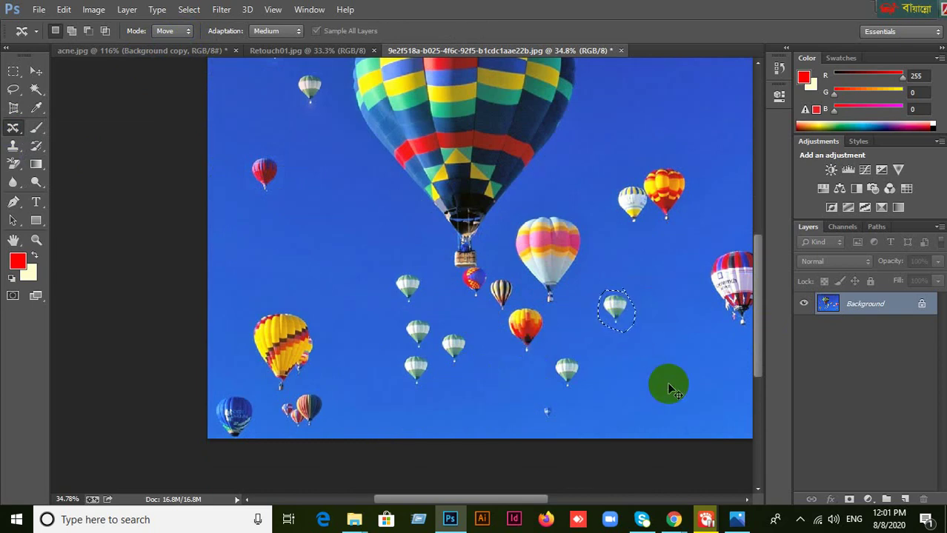
click(669, 390)
scroll(669, 387, down, 3)
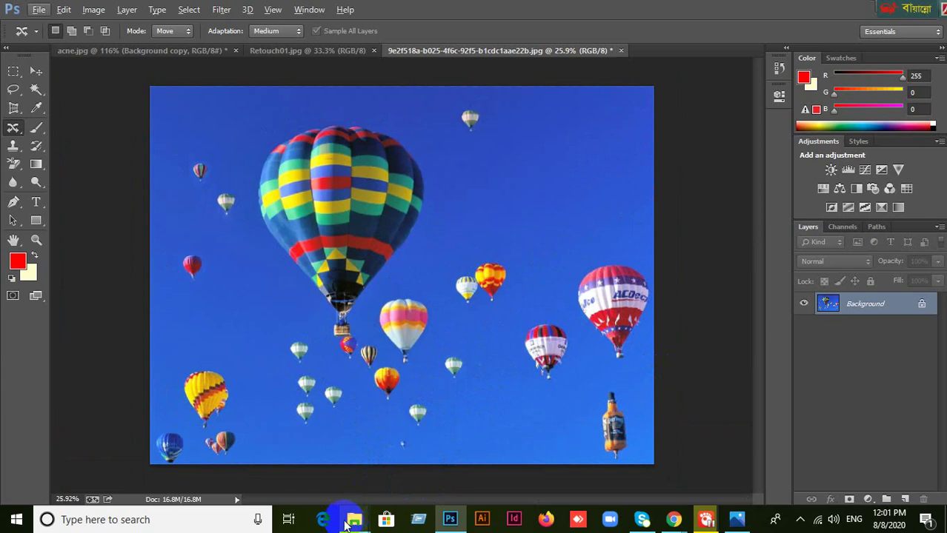
Open the penguin image 8f9c1a1d744c720002bba0fa5007abfe from the Sample Image folder in File Explorer as a new Photoshop document.
mouse_move(359, 523)
click(454, 418)
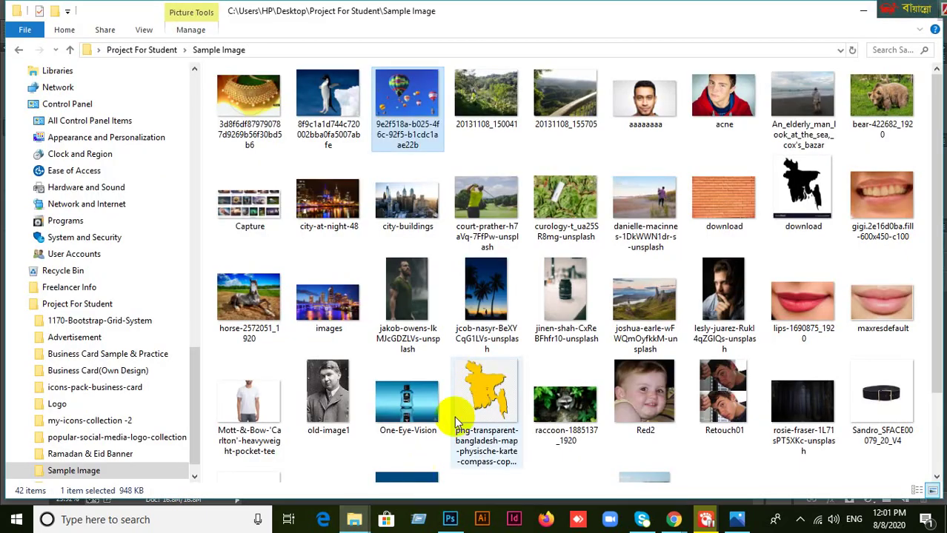
scroll(734, 356, down, 1)
scroll(740, 349, up, 1)
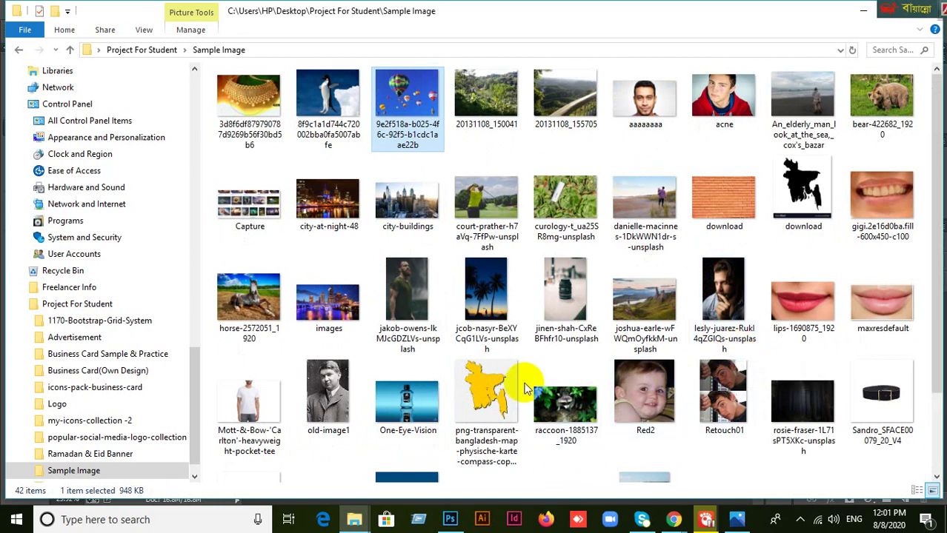
drag(333, 106, 546, 7)
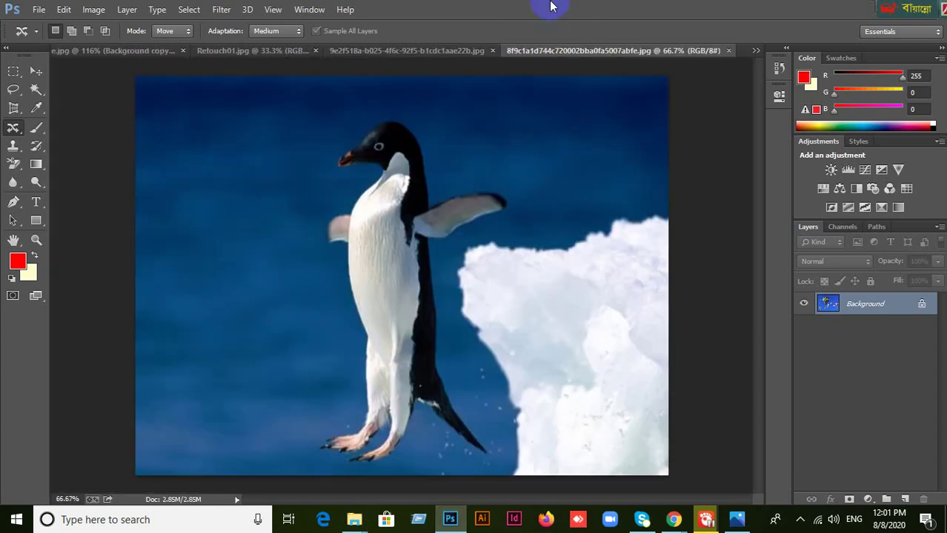
Outline the whole penguin, including flippers, feet and tail, with the Content-Aware Move tool in Move mode, leaving a narrow margin of water.
scroll(517, 151, up, 3)
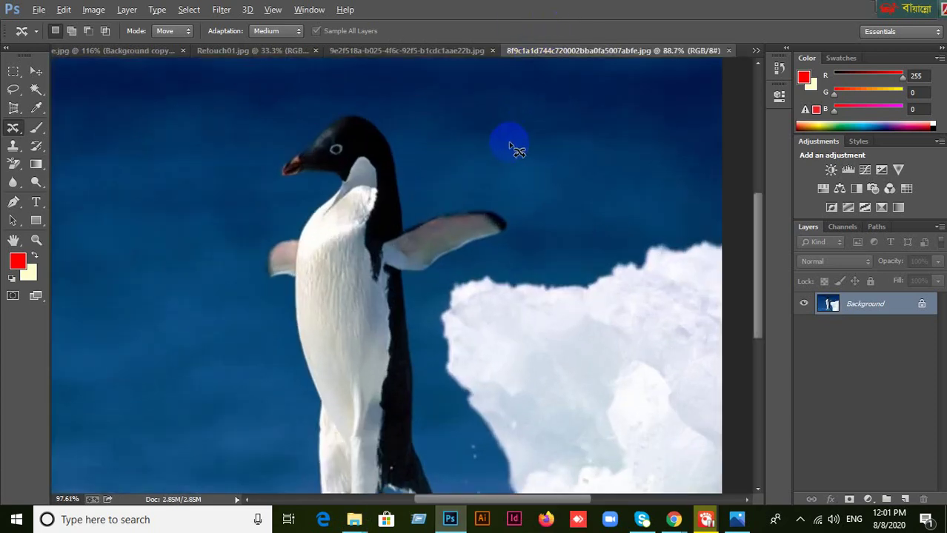
scroll(509, 155, down, 3)
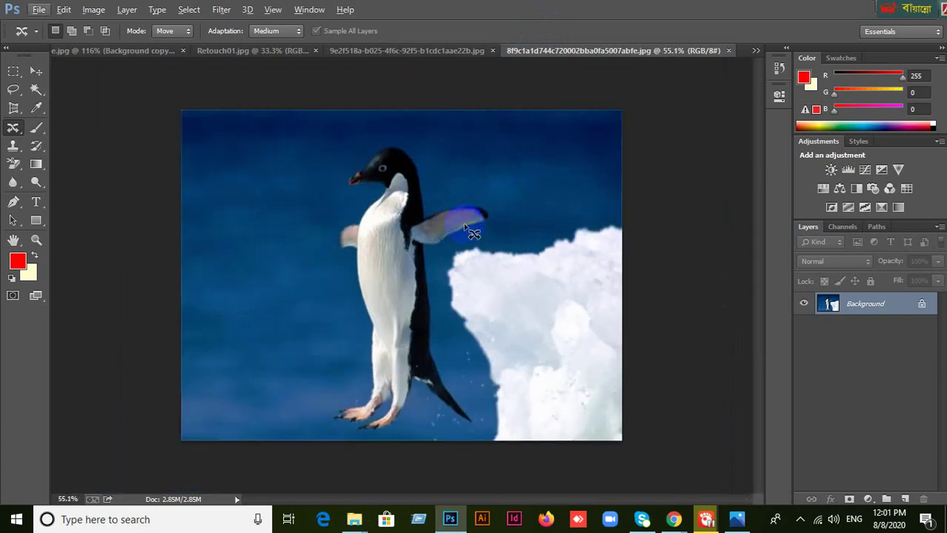
right_click(15, 135)
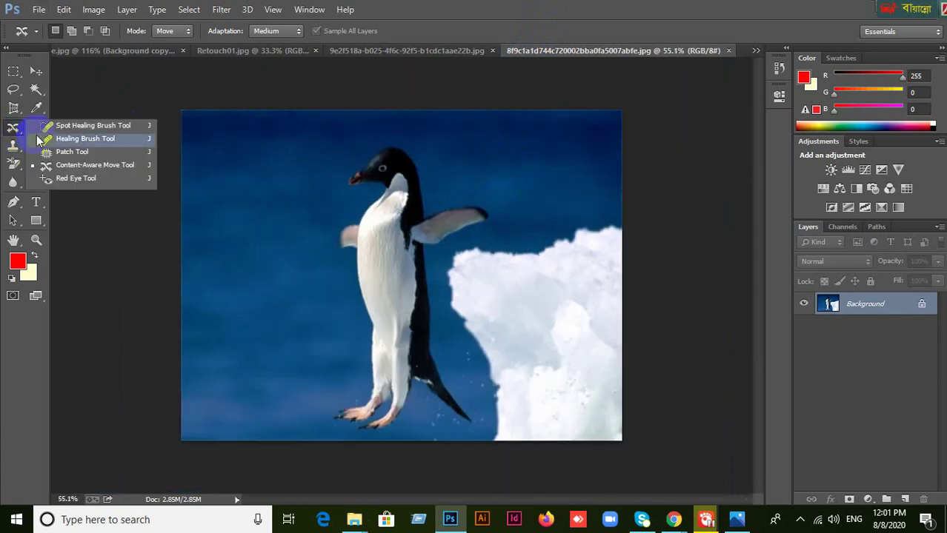
click(85, 166)
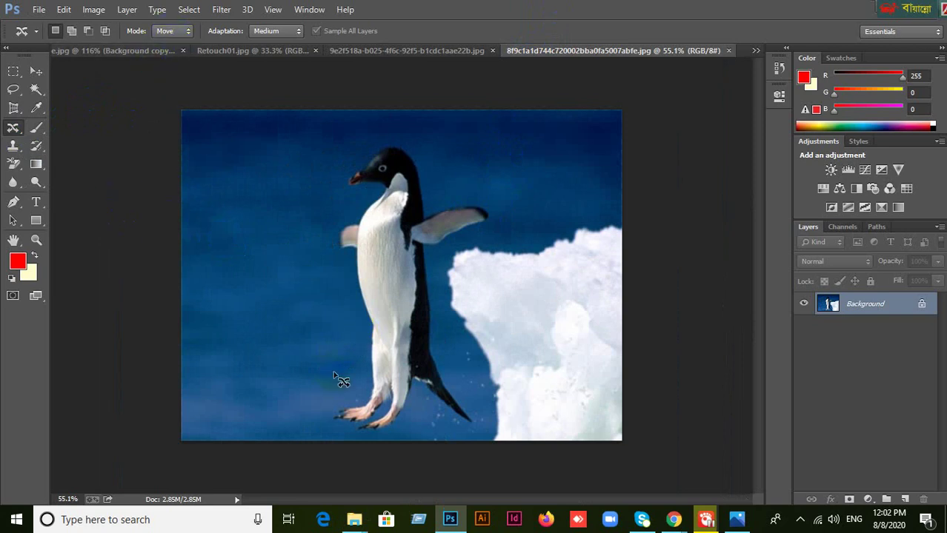
click(367, 320)
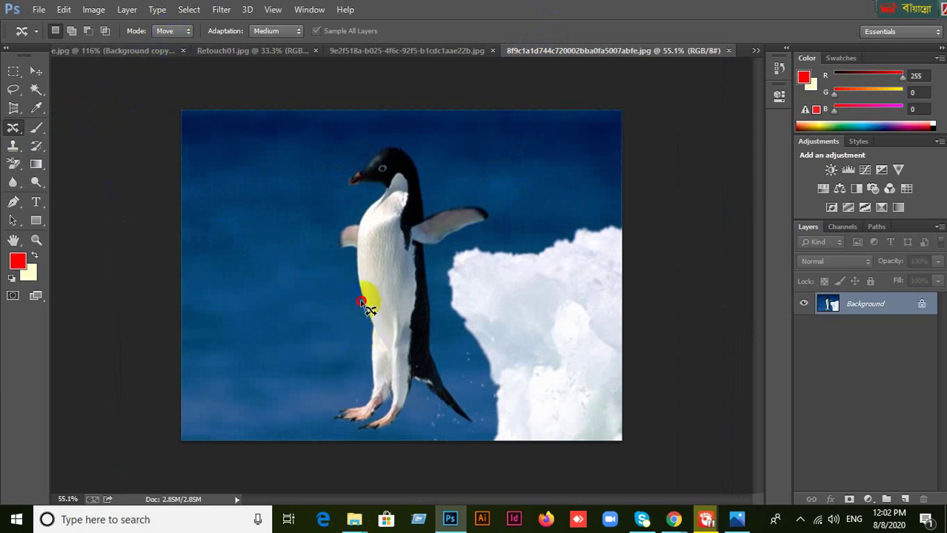
drag(357, 288, 354, 264)
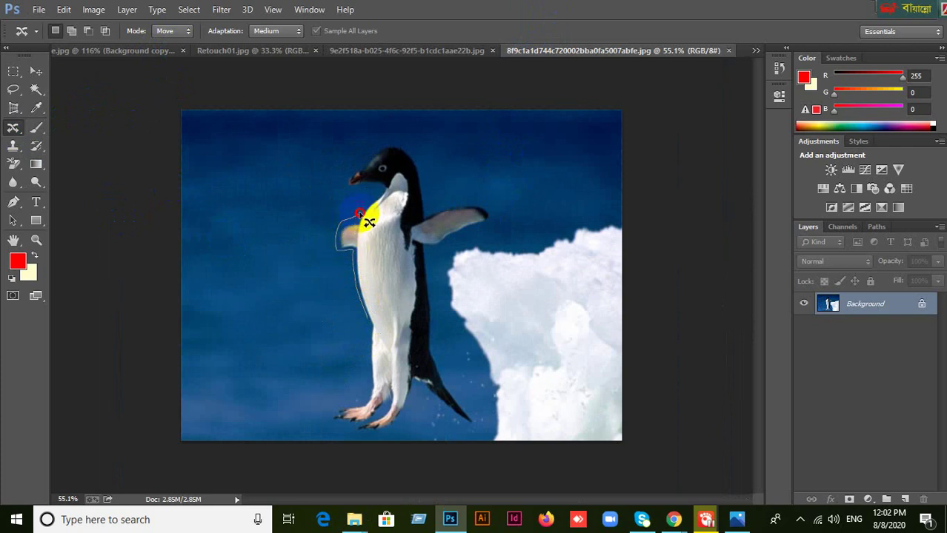
mouse_move(360, 215)
mouse_down()
mouse_move(378, 196)
mouse_move(367, 181)
mouse_move(352, 189)
mouse_up()
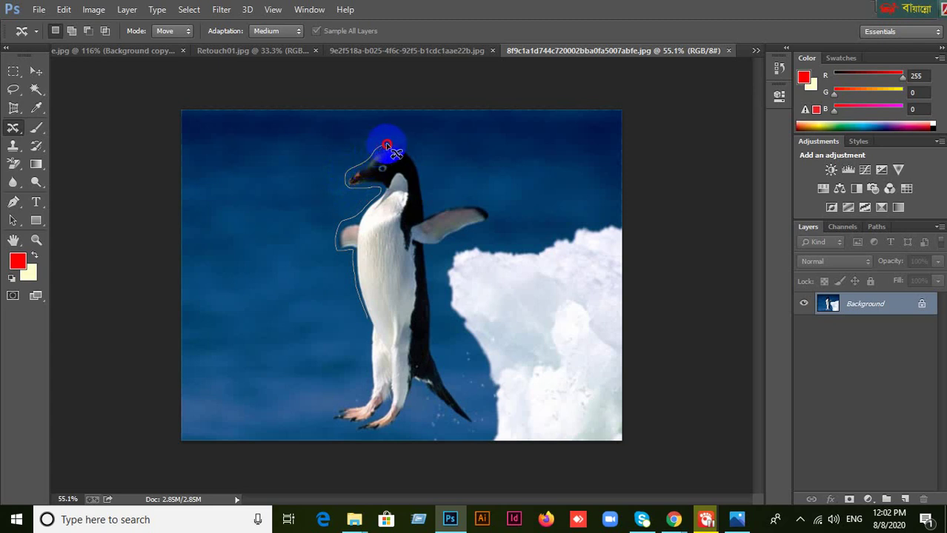
mouse_move(386, 145)
mouse_down()
mouse_move(418, 158)
mouse_move(430, 208)
mouse_move(469, 200)
mouse_up()
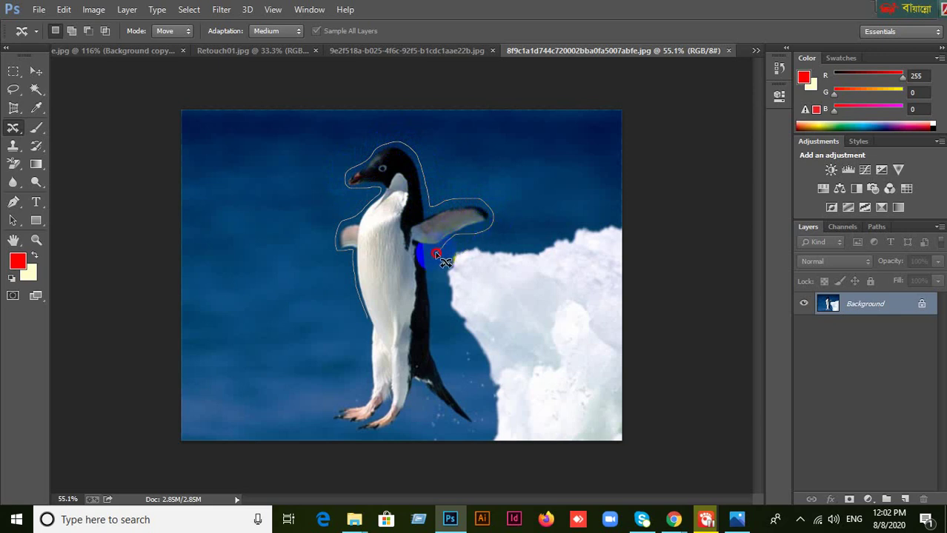
drag(430, 283, 454, 392)
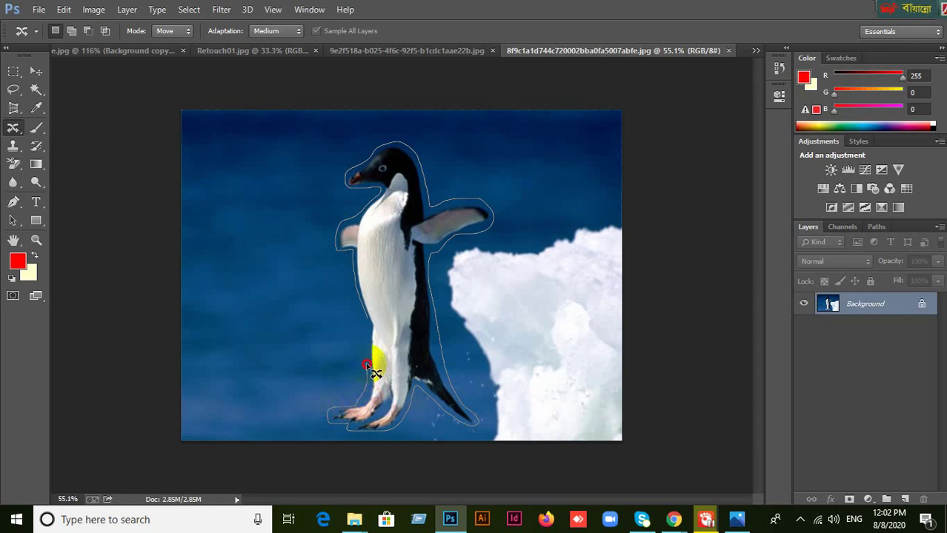
click(423, 317)
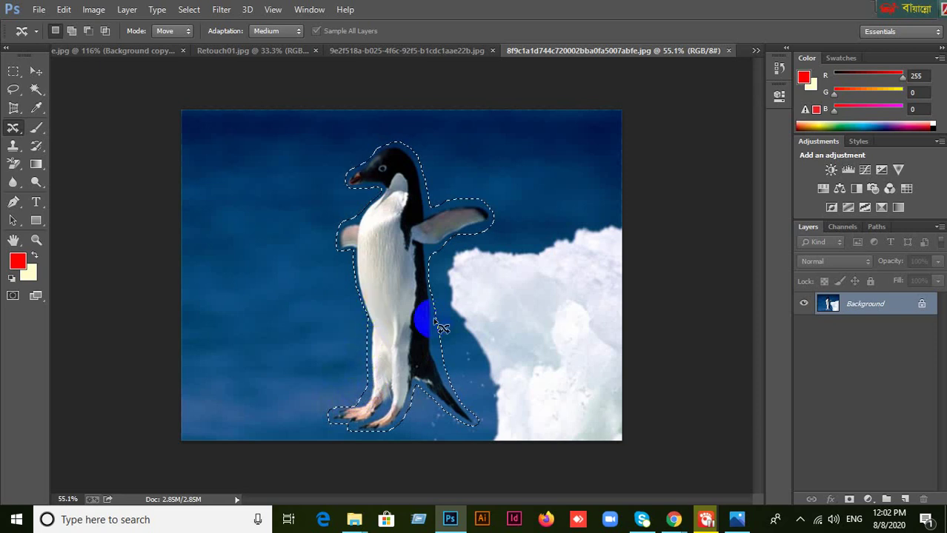
Move the selected penguin left, away from the ice, at the same height, and clear the selection.
click(413, 310)
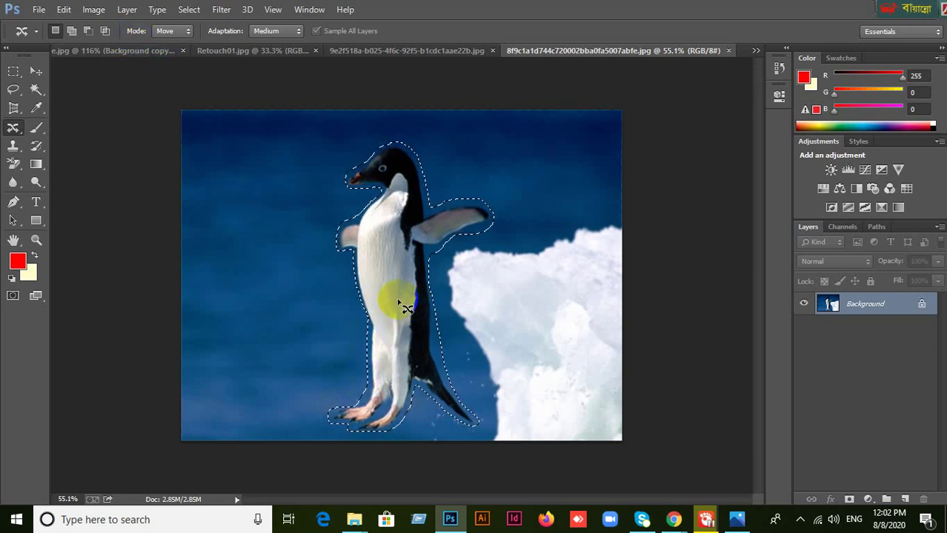
drag(395, 300, 324, 302)
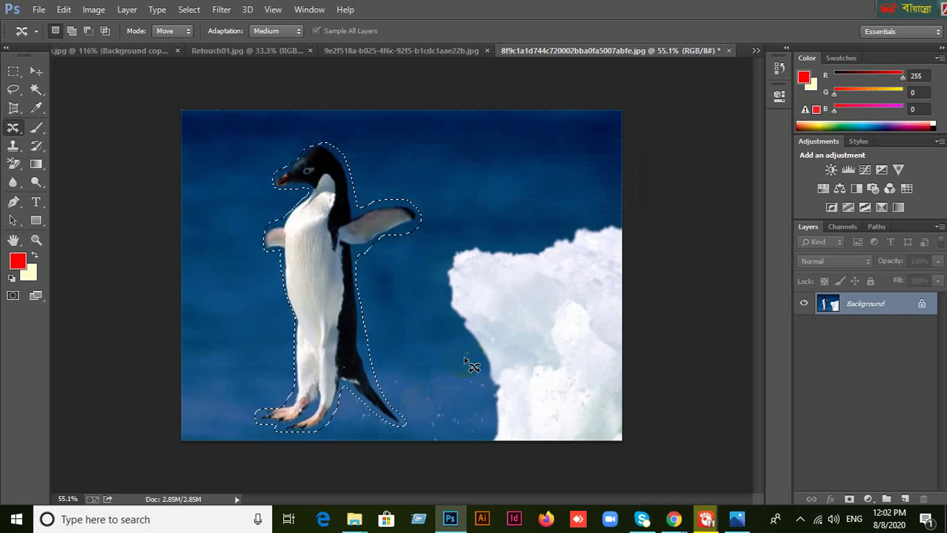
key(ctrl+plus)
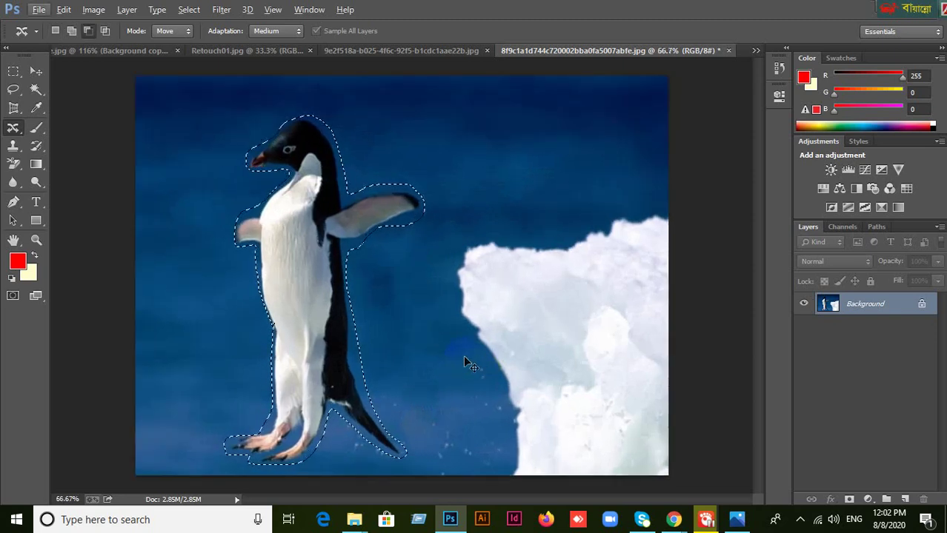
key(ctrl+d)
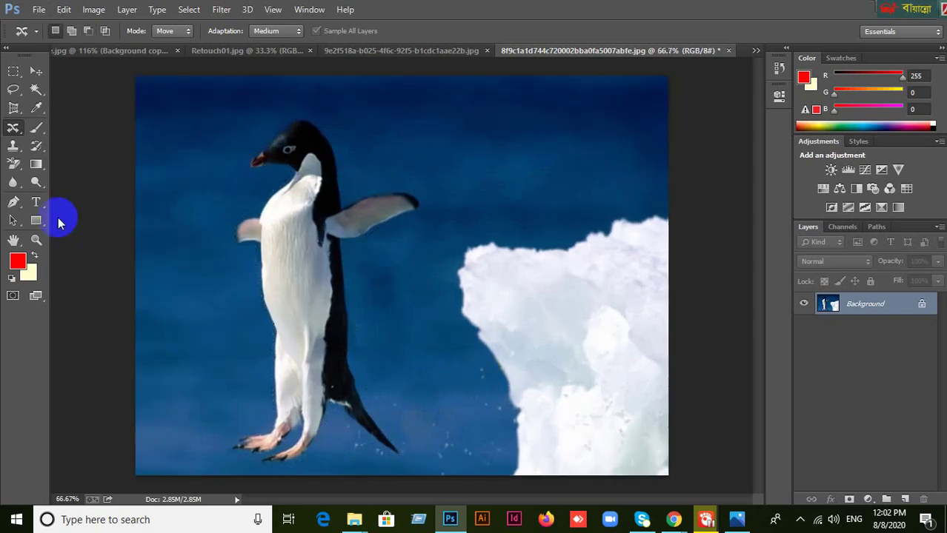
Set Content-Aware Move to Extend mode, outline the ice block's upper-left tip, and duplicate it into the water above, right of the penguin's head.
right_click(13, 127)
click(74, 164)
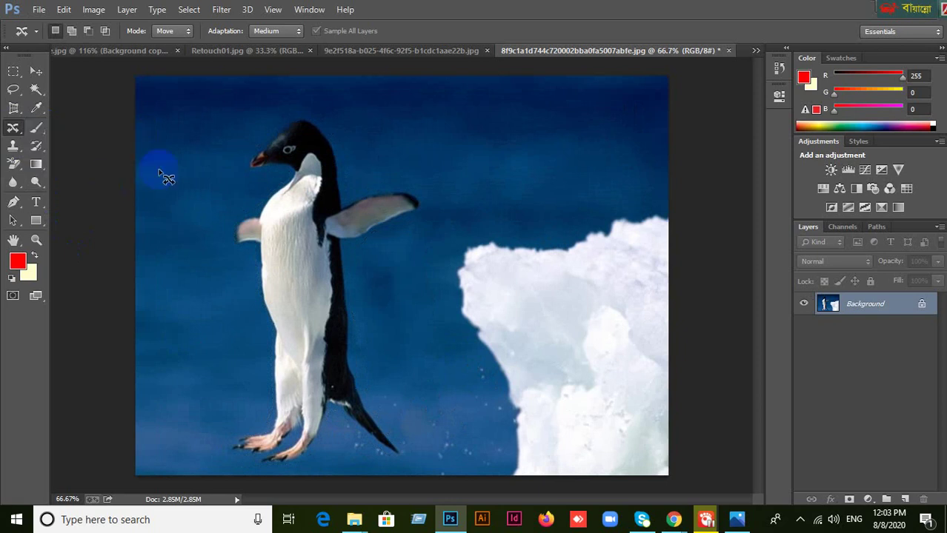
click(173, 32)
click(180, 57)
click(460, 327)
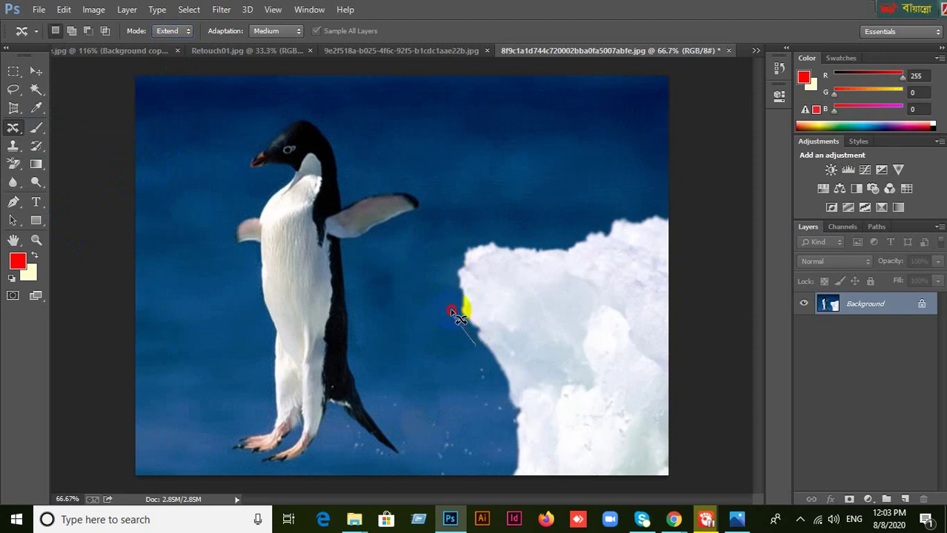
drag(451, 311, 451, 289)
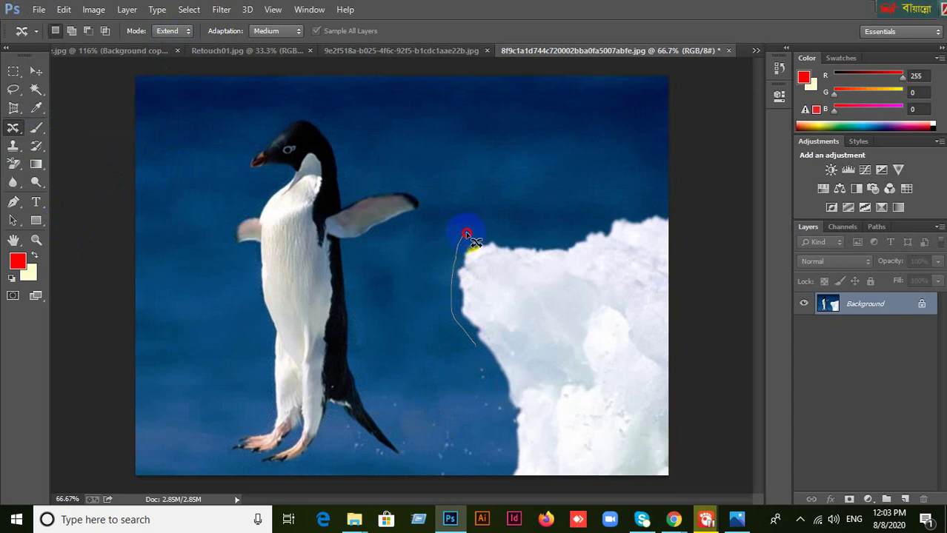
mouse_move(467, 235)
mouse_down()
mouse_move(523, 229)
mouse_move(560, 250)
mouse_move(551, 293)
mouse_move(481, 345)
mouse_up()
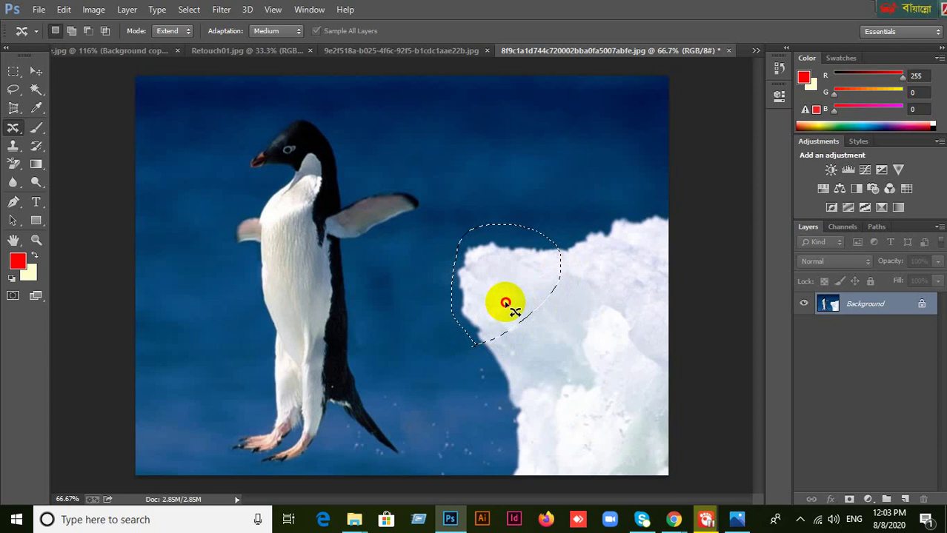
drag(506, 304, 467, 150)
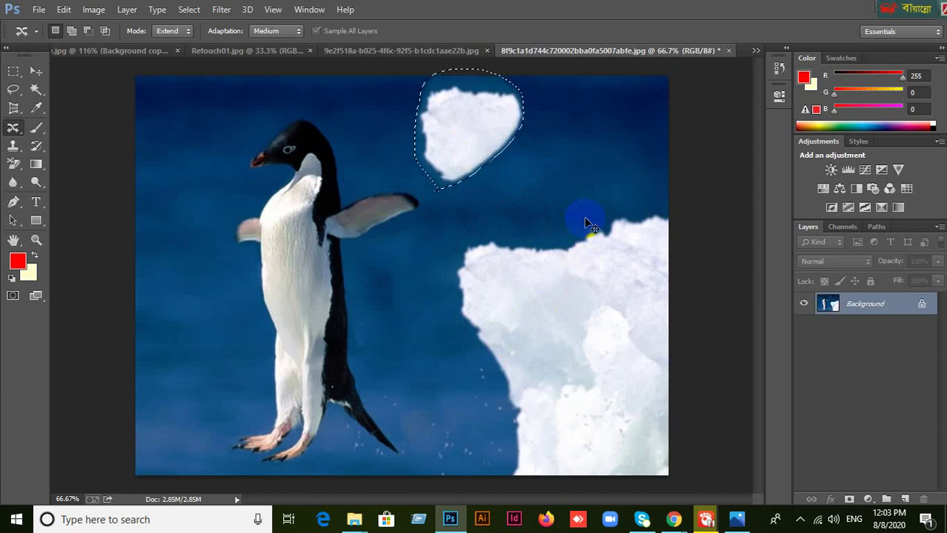
Undo the detached ice copy and extend the ice block's selected tip up and left toward the penguin in small successive moves.
key(ctrl+z)
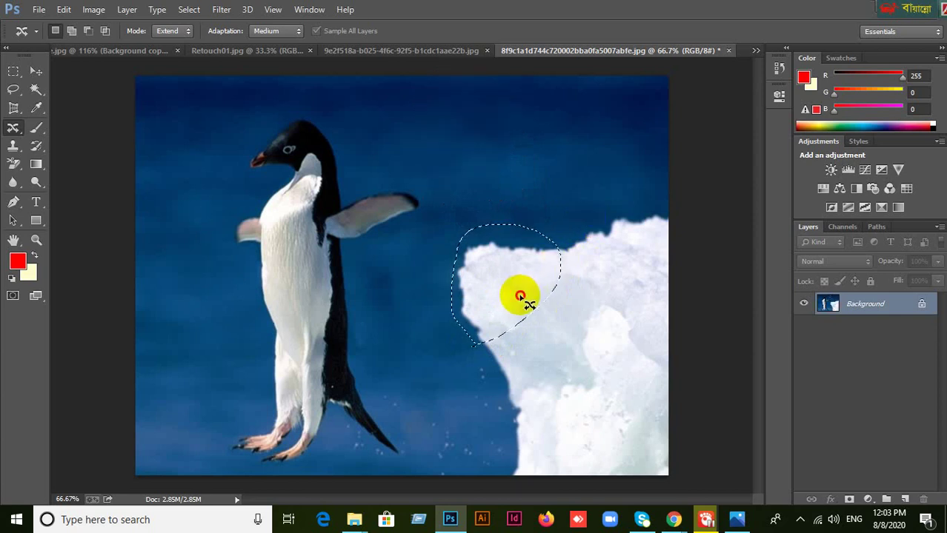
drag(521, 297, 511, 288)
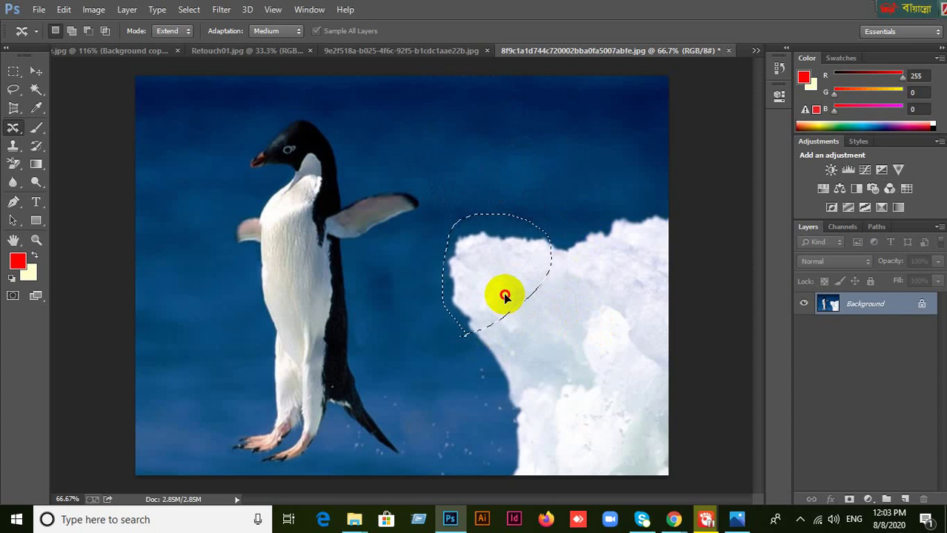
drag(504, 296, 496, 290)
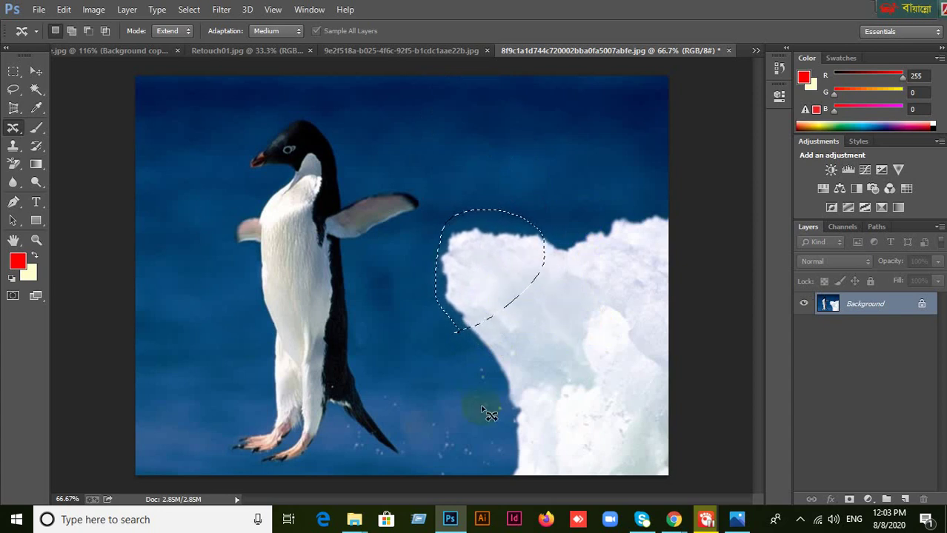
drag(481, 315, 474, 278)
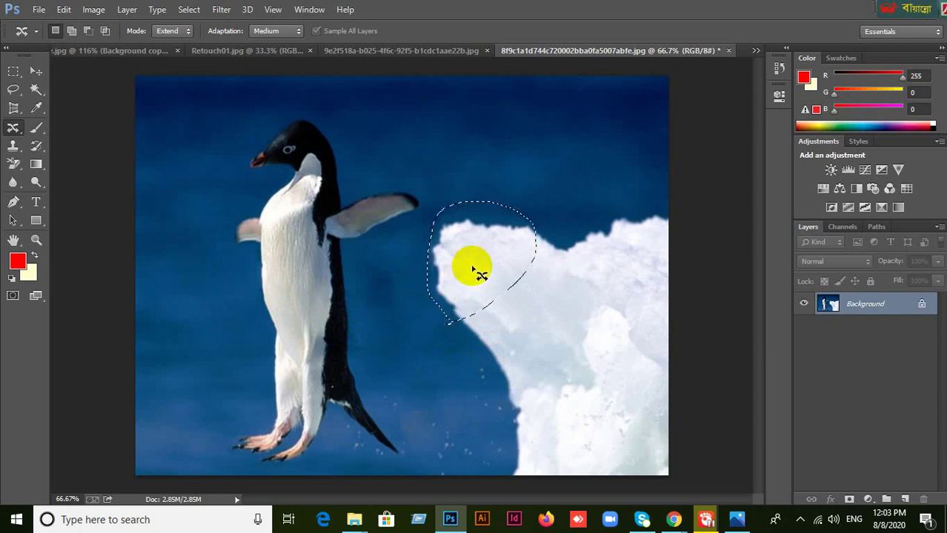
drag(474, 267, 474, 266)
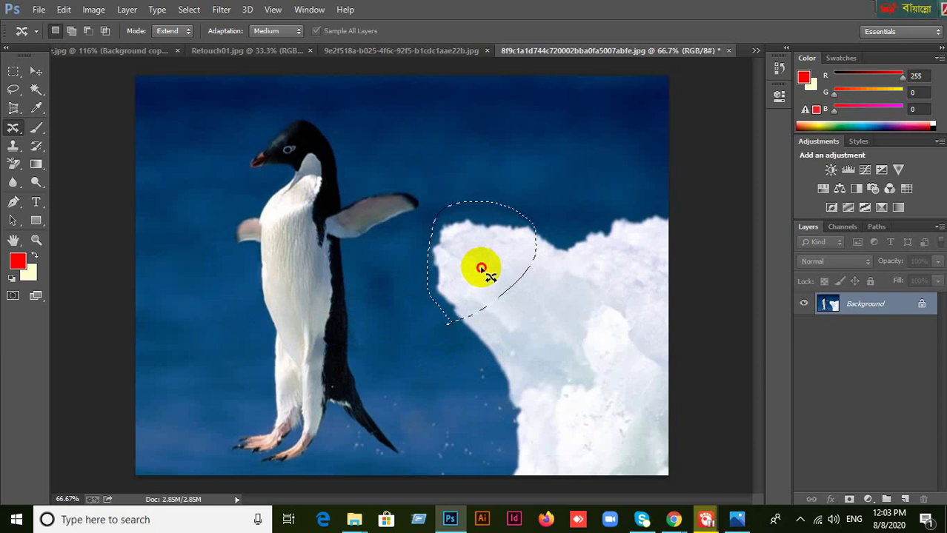
drag(482, 268, 472, 257)
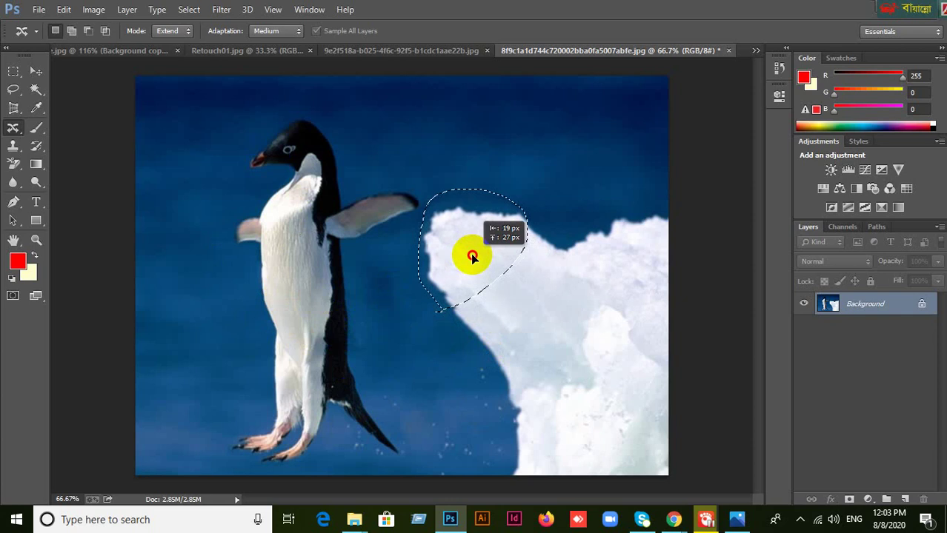
Try a detached copy of the ice tip in the water above, undo it, and extend the tip further toward the penguin's flipper.
drag(472, 256, 516, 132)
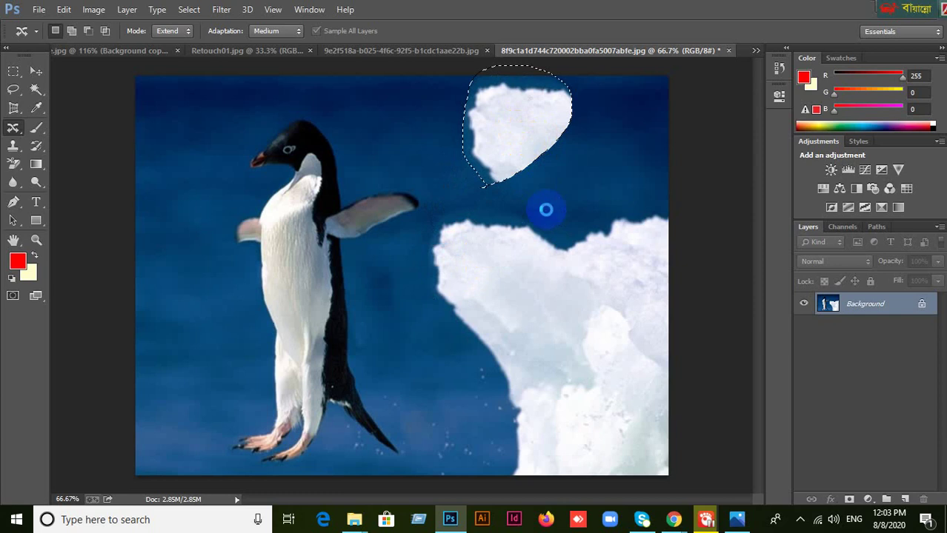
key(ctrl+z)
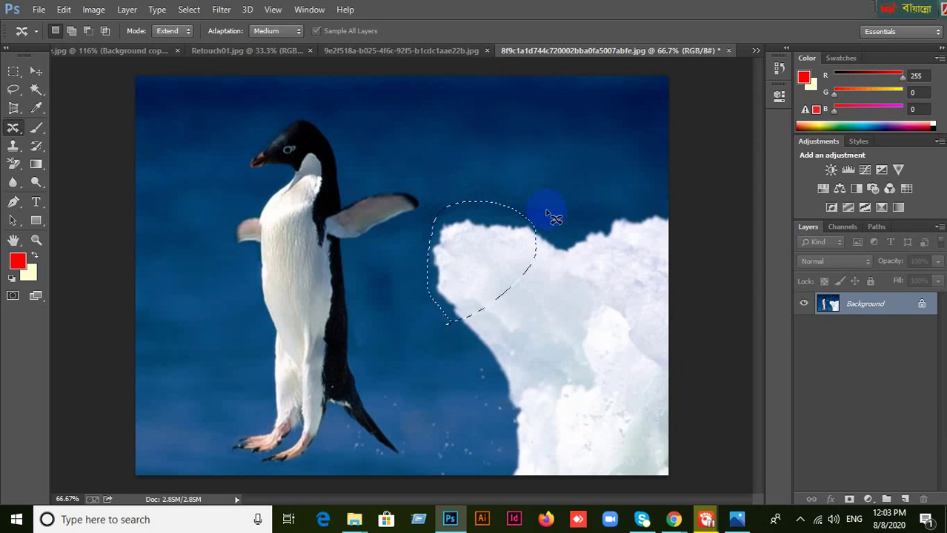
drag(499, 256, 498, 256)
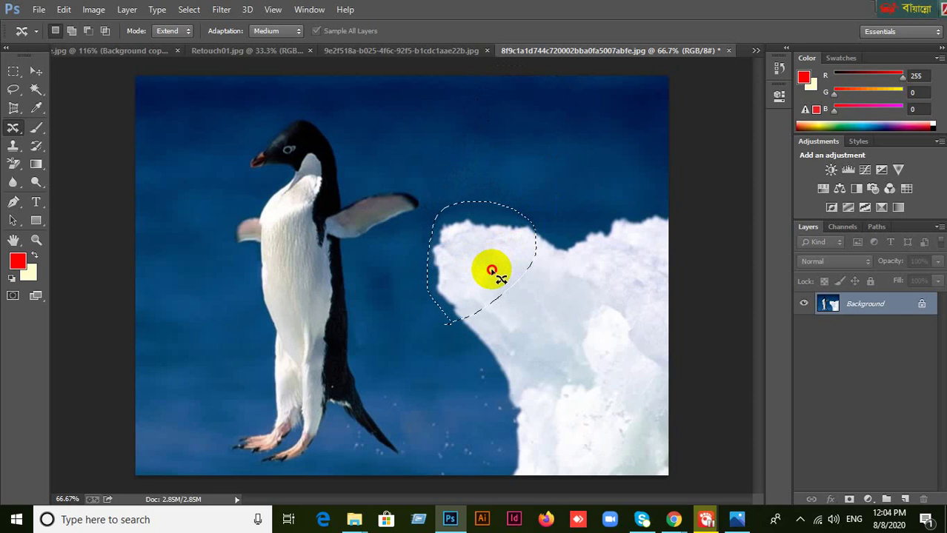
drag(492, 271, 486, 265)
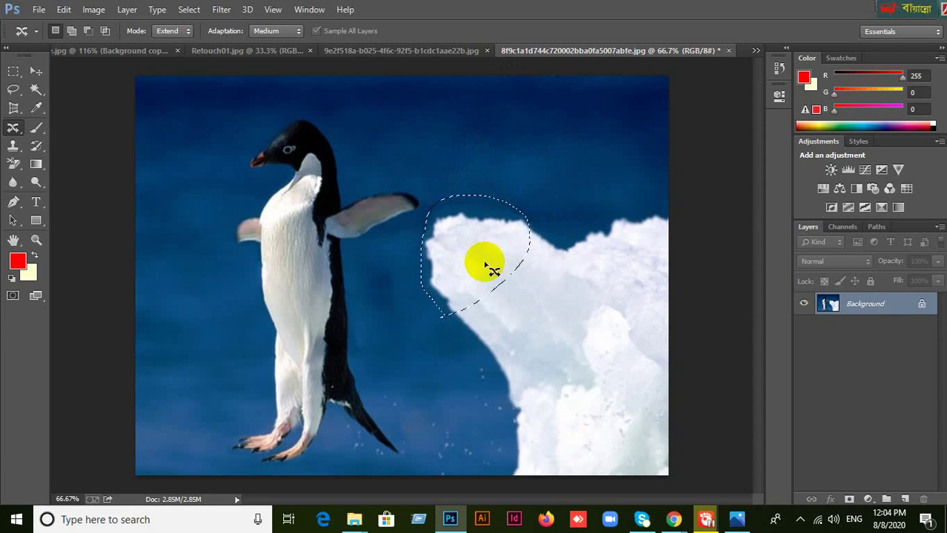
drag(485, 265, 477, 258)
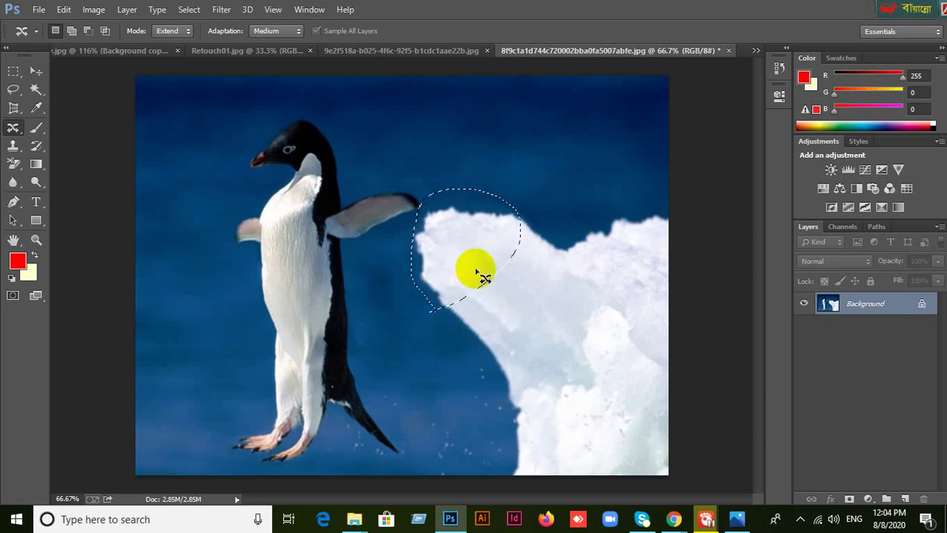
Step back through the ice tip extensions to the moved penguin and clear the selection.
key(ctrl+d)
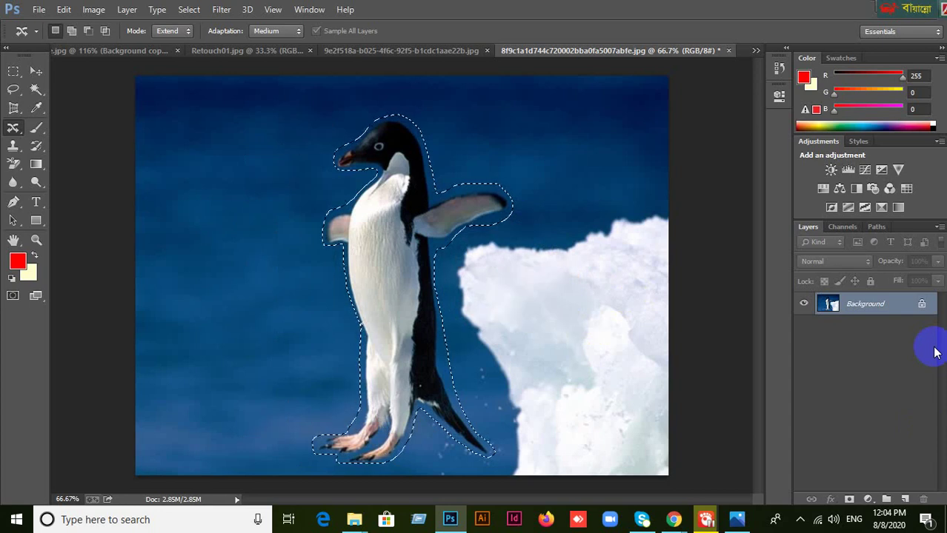
key(ctrl+z)
key(ctrl+d)
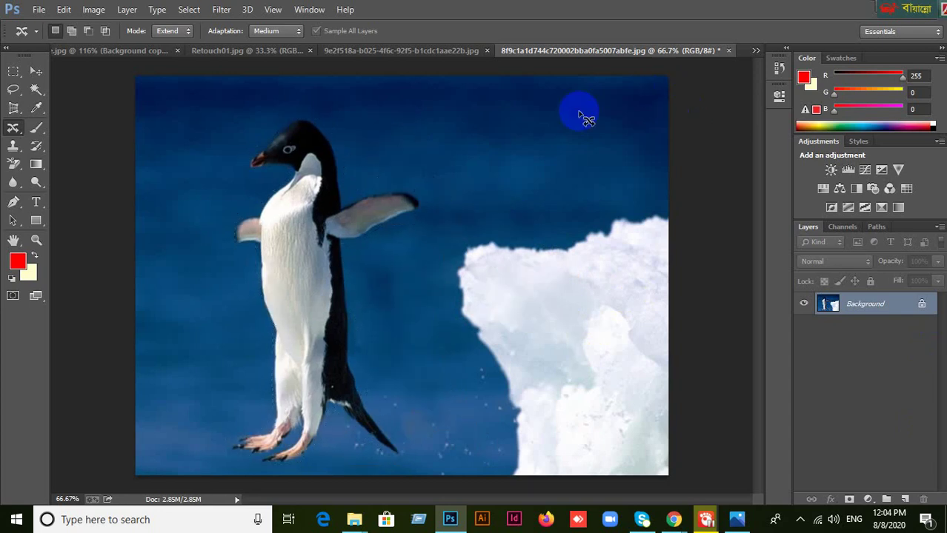
Outline the penguin's head, flippers and upper body with the Content-Aware Move tool in Extend mode and stretch them upward.
right_click(12, 129)
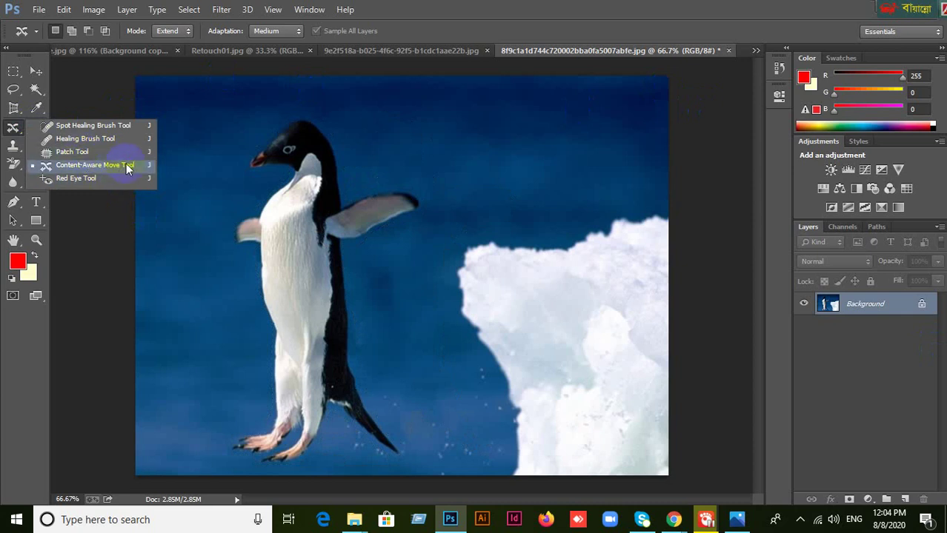
click(467, 15)
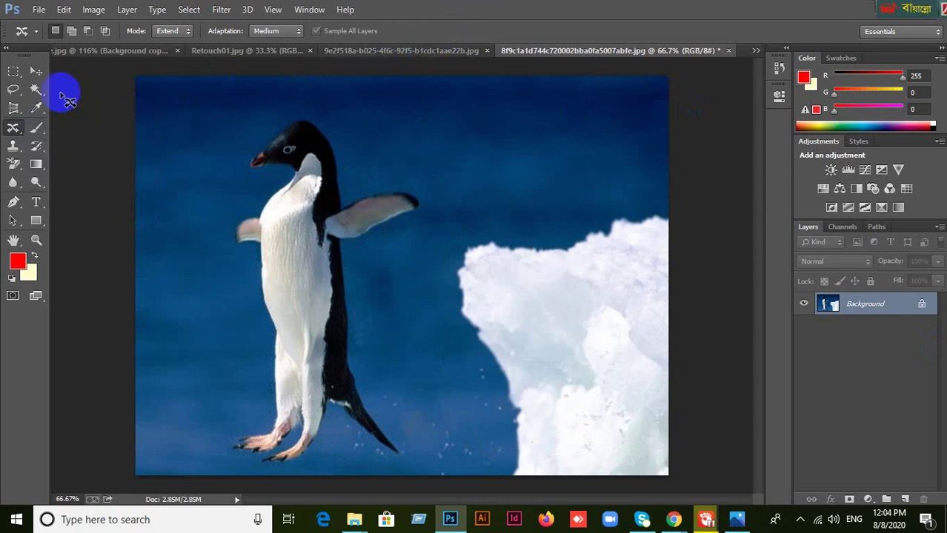
click(35, 71)
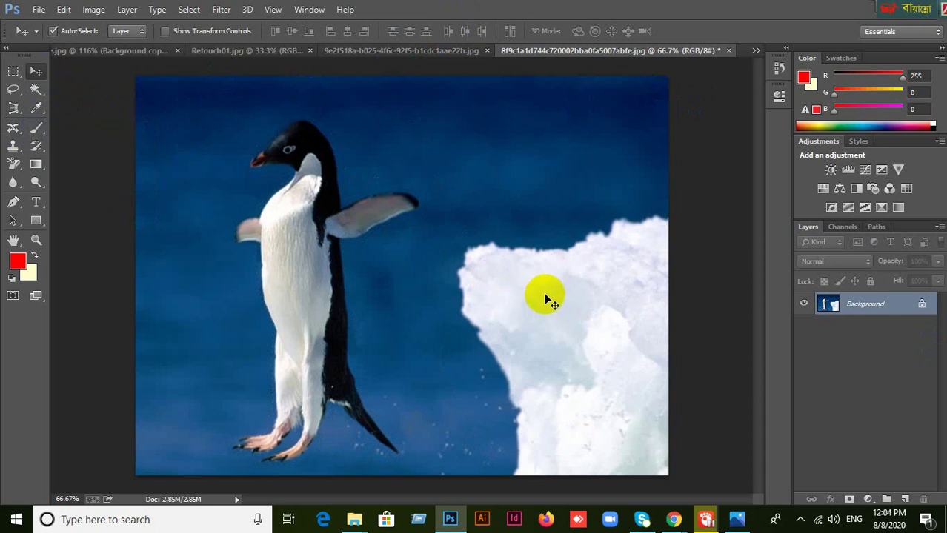
scroll(548, 298, down, 1)
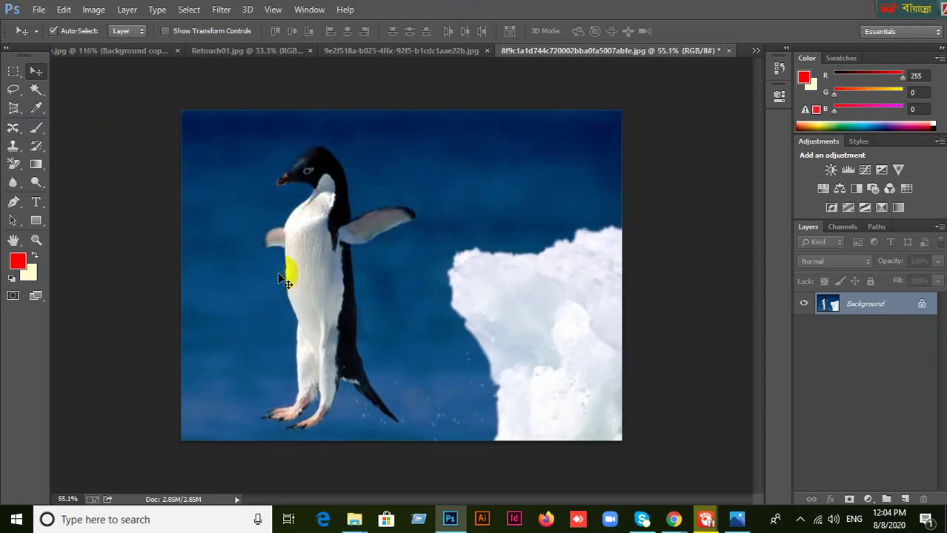
click(13, 128)
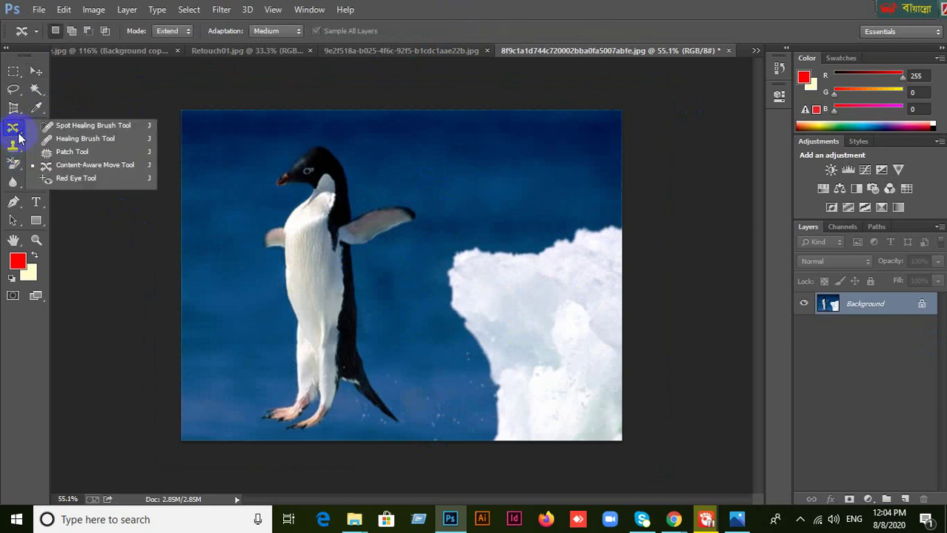
click(78, 164)
mouse_move(313, 387)
mouse_down()
mouse_move(326, 401)
mouse_move(271, 392)
mouse_move(302, 387)
mouse_move(292, 268)
mouse_move(265, 247)
mouse_move(307, 275)
mouse_move(423, 222)
mouse_move(430, 208)
mouse_move(385, 201)
mouse_move(355, 210)
mouse_move(333, 147)
mouse_move(310, 137)
mouse_move(287, 156)
mouse_move(274, 195)
mouse_move(312, 191)
mouse_move(302, 212)
mouse_move(257, 238)
mouse_move(305, 240)
mouse_move(311, 221)
mouse_move(318, 235)
mouse_move(314, 222)
mouse_up()
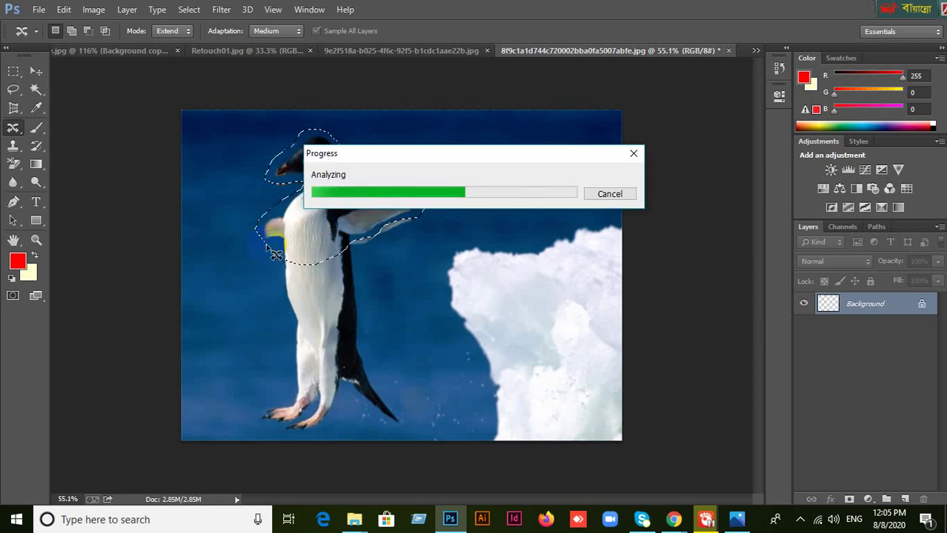
drag(313, 226, 313, 212)
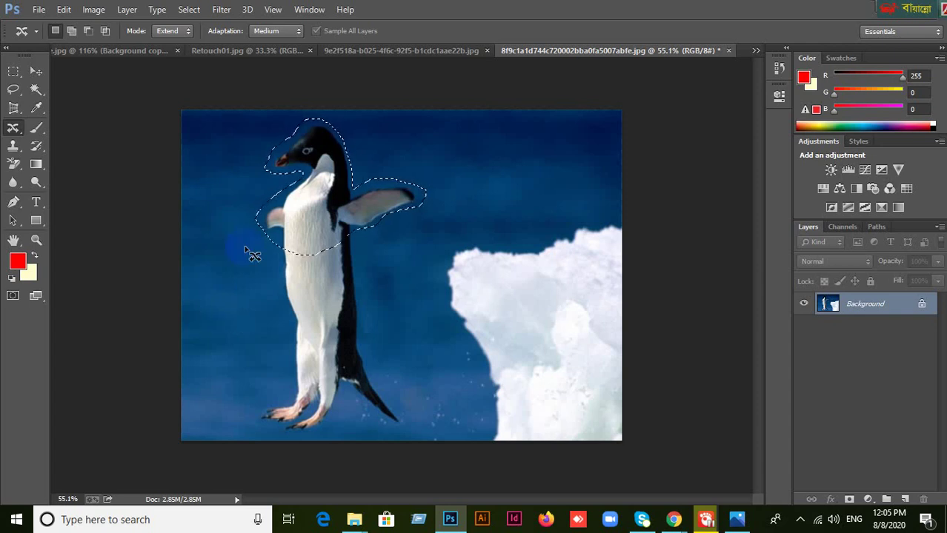
Extend the penguin's upper body further up to the image's upper edge and clear the selection.
click(296, 228)
drag(295, 224, 315, 200)
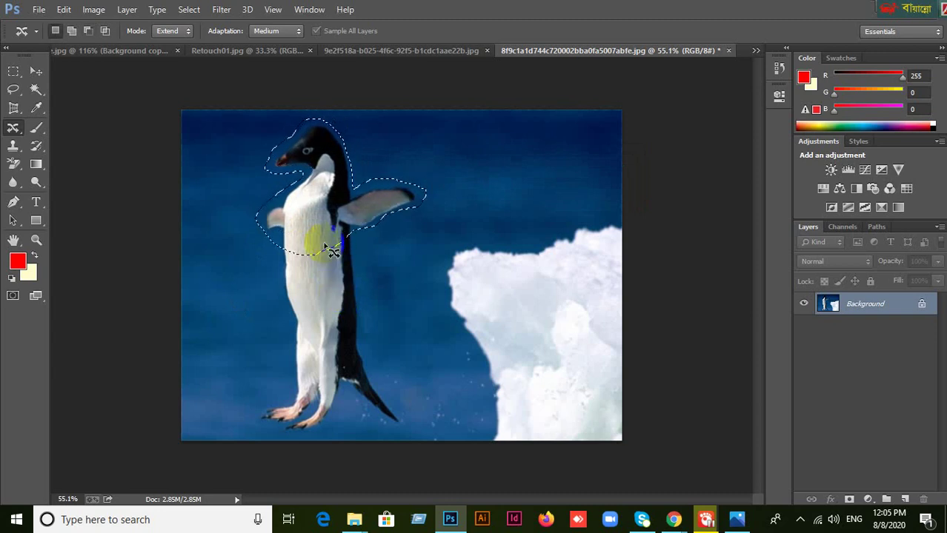
drag(312, 217, 315, 199)
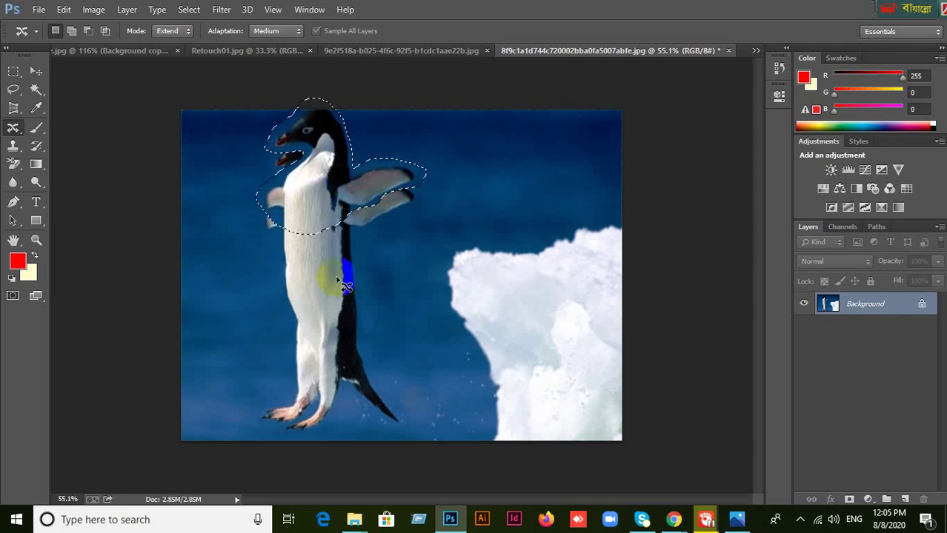
click(334, 341)
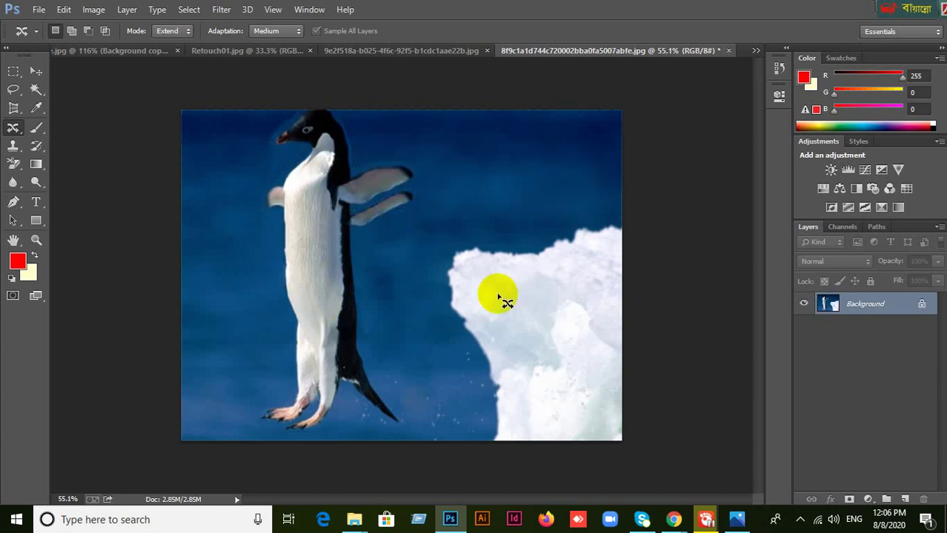
drag(349, 194, 363, 268)
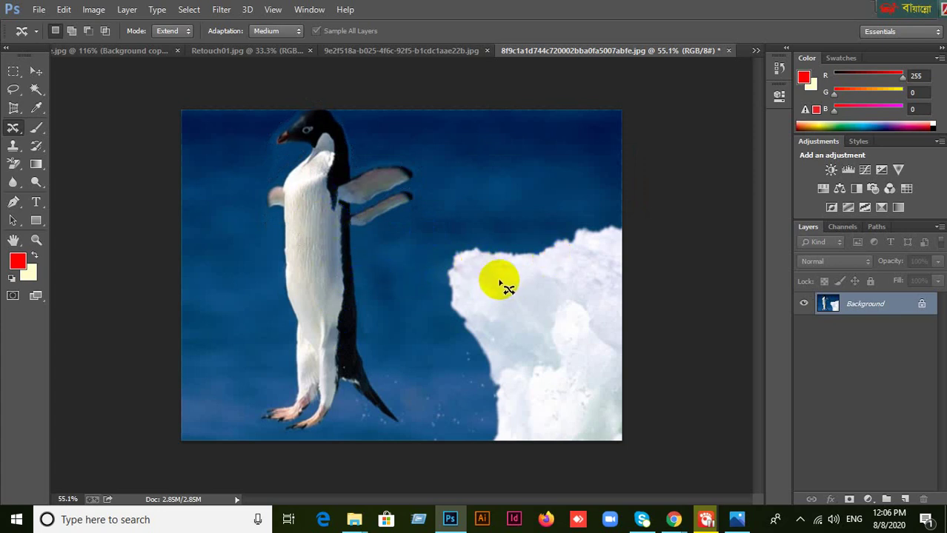
mouse_move(393, 237)
mouse_down()
mouse_move(339, 193)
mouse_move(351, 254)
mouse_move(377, 210)
mouse_move(373, 220)
mouse_move(369, 178)
mouse_up()
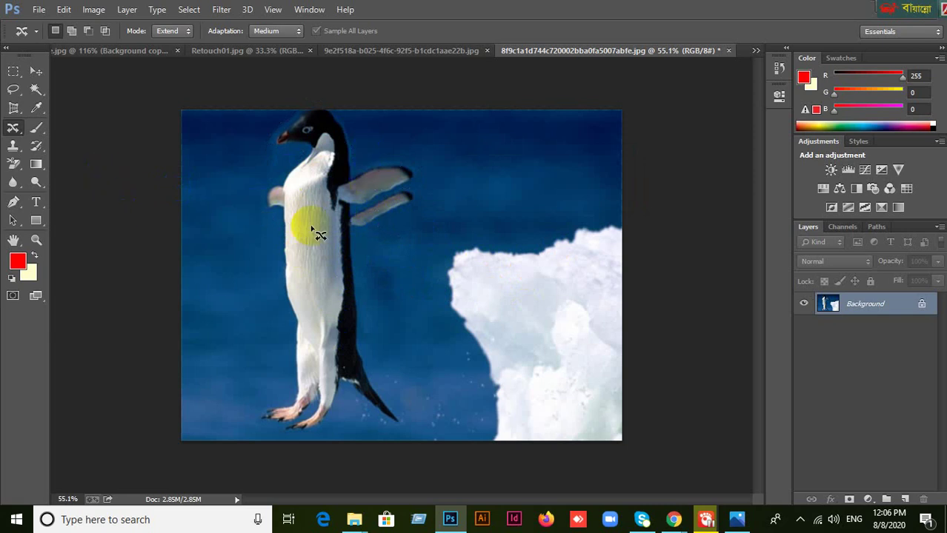
drag(345, 209, 352, 236)
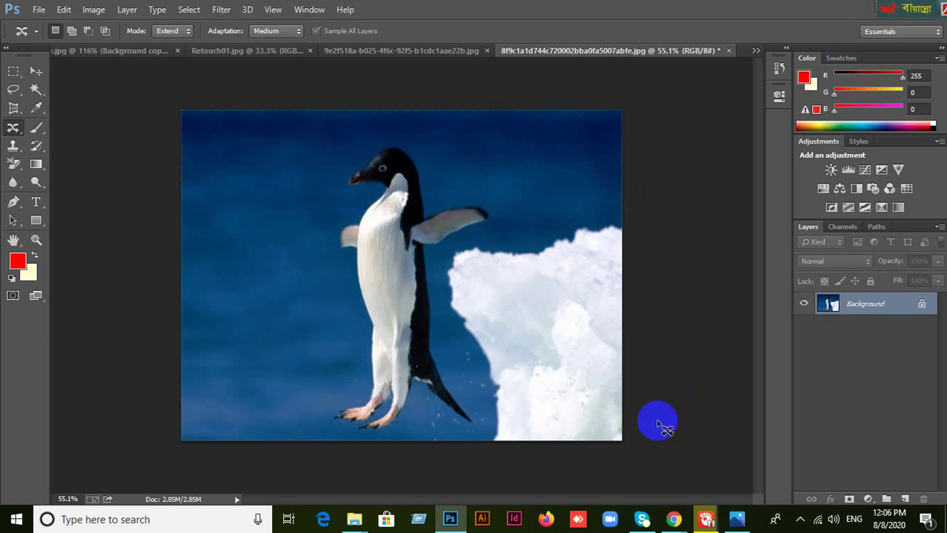
Revert the penguin photo to its original opening snapshot in the history.
click(779, 70)
drag(702, 134, 701, 480)
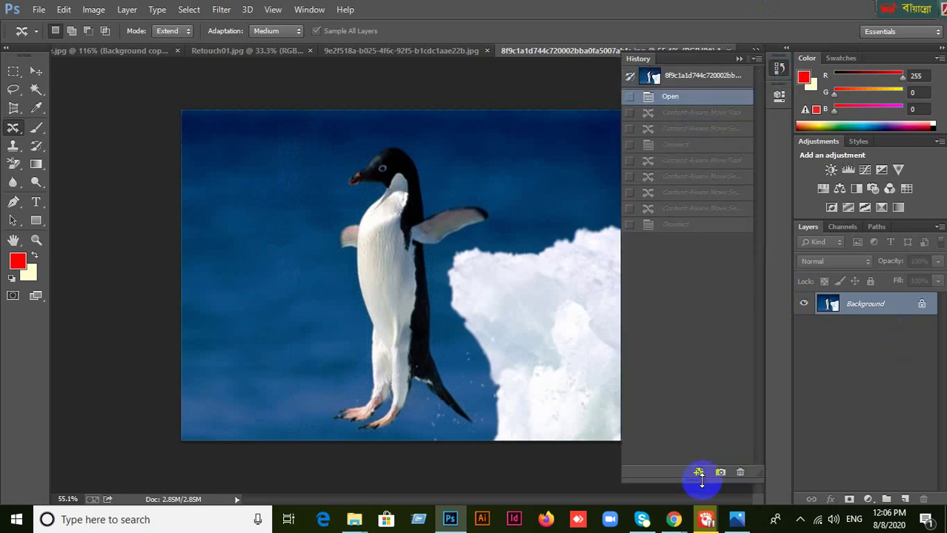
click(699, 78)
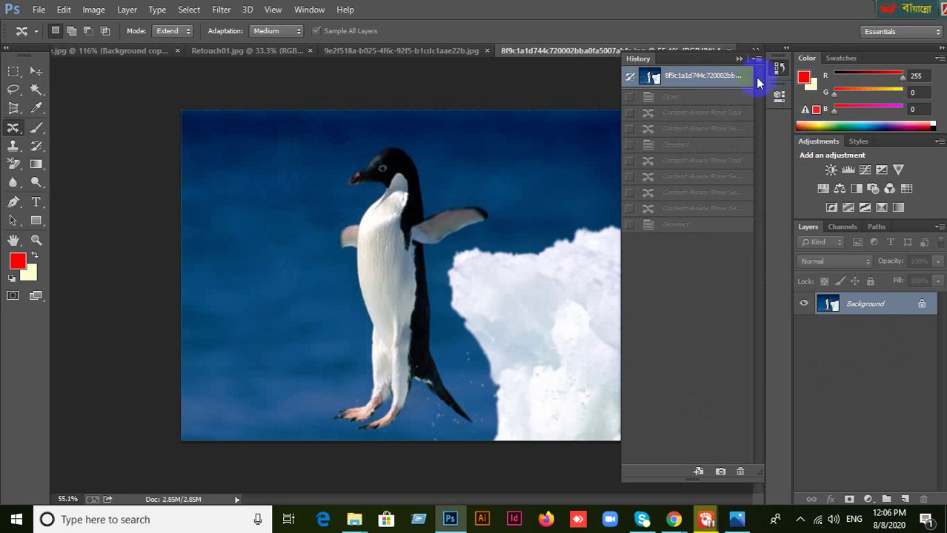
click(738, 58)
Duplicate the Background layer, hide and show the original Background again, and leave the copy selected.
click(887, 304)
drag(887, 304, 905, 500)
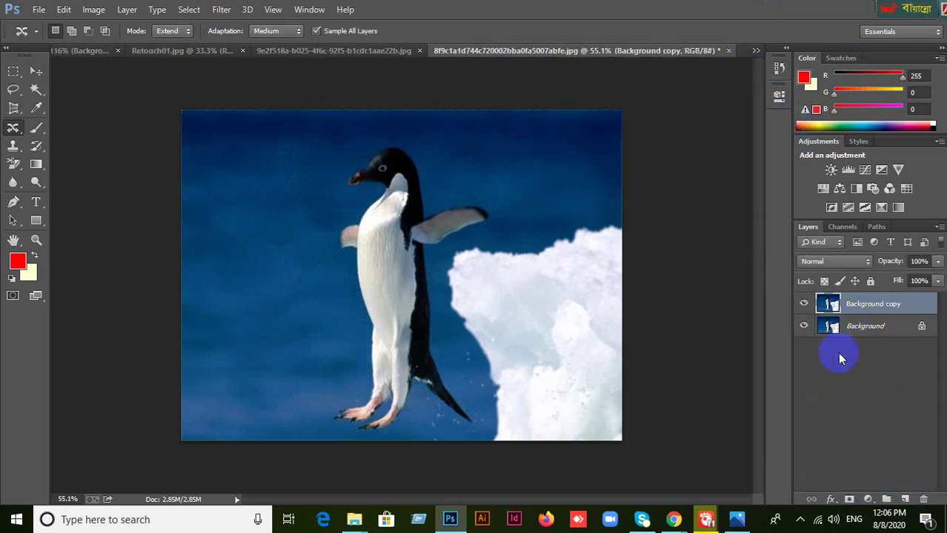
click(865, 327)
click(801, 329)
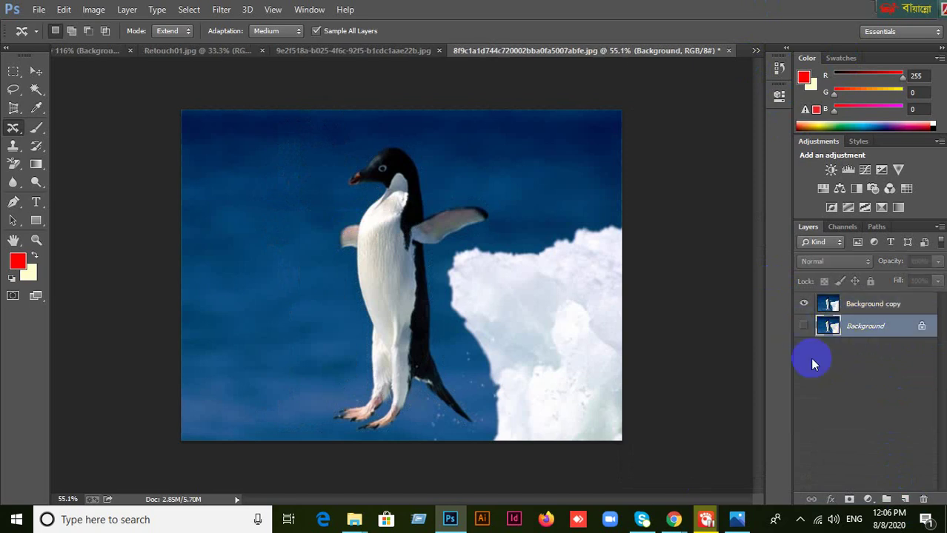
click(867, 302)
click(803, 326)
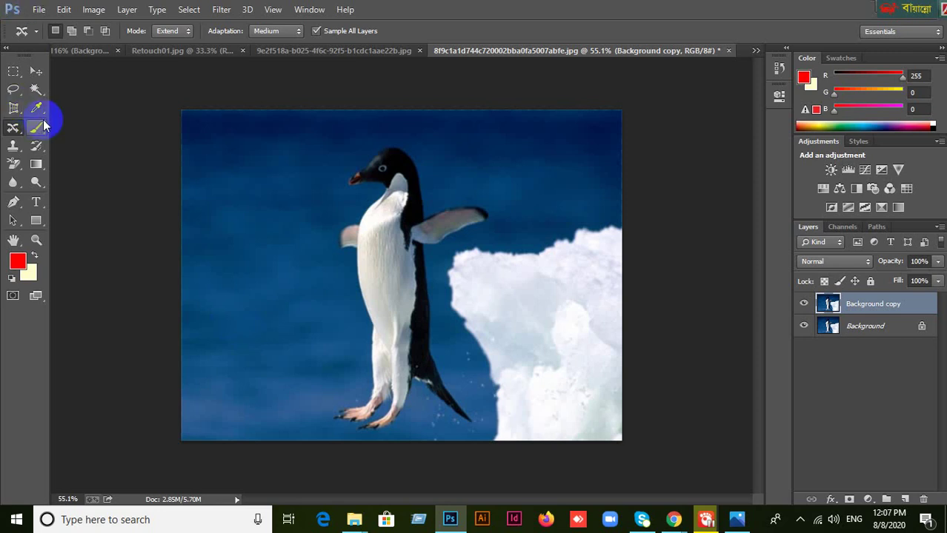
Switch to the balloon photo document and activate the Content-Aware Move tool in Extend mode.
click(37, 74)
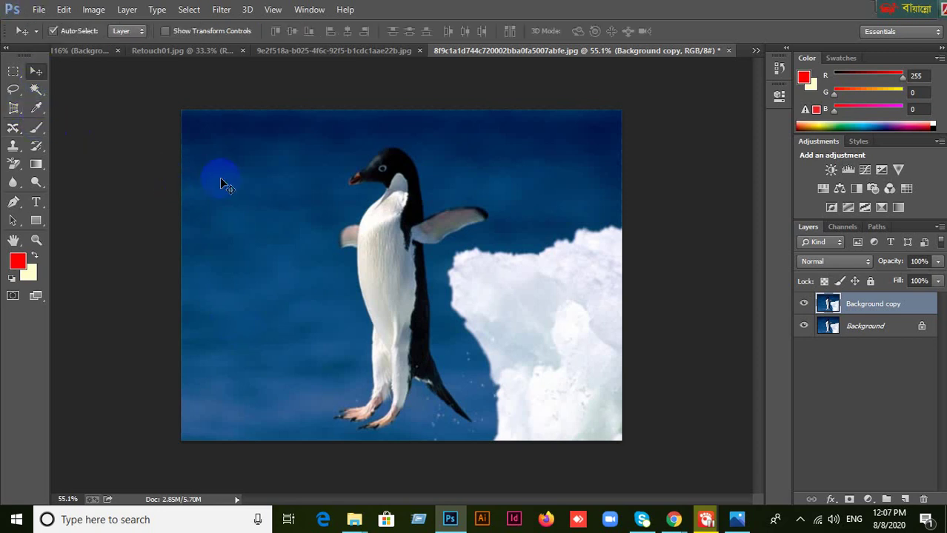
click(281, 50)
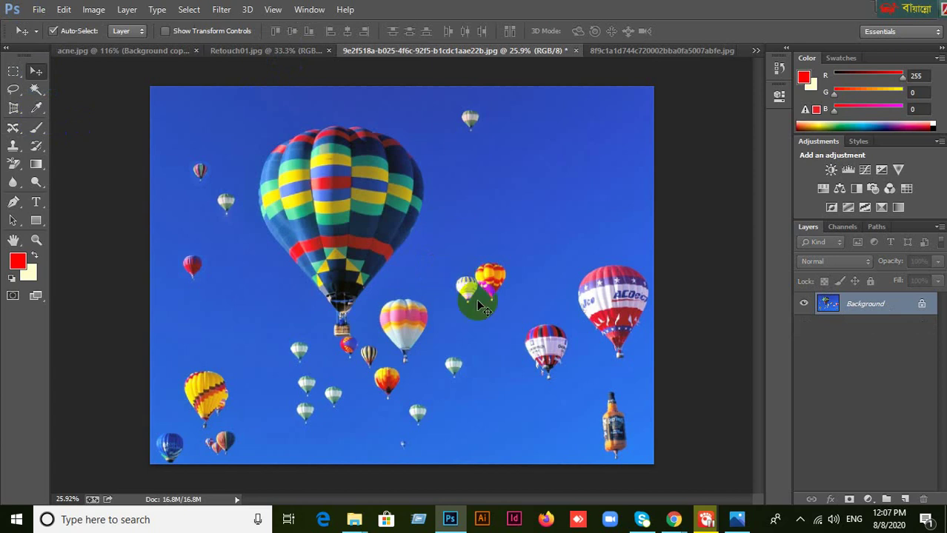
scroll(503, 339, up, 3)
scroll(503, 330, down, 2)
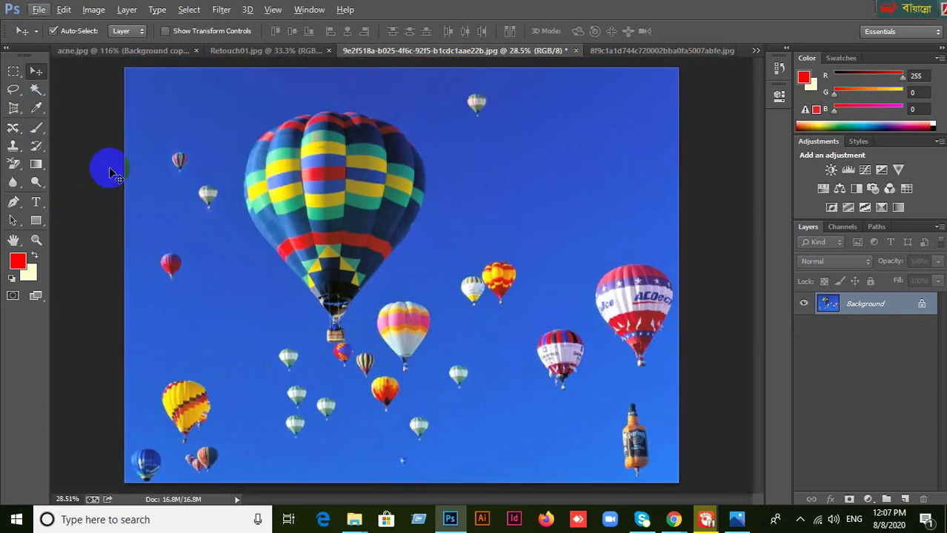
drag(12, 128, 77, 169)
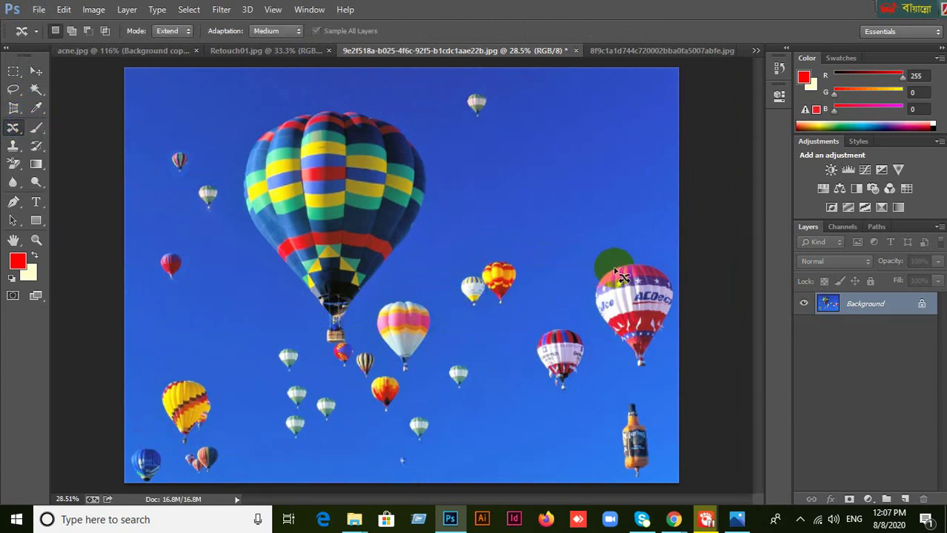
Outline the large red, white and blue balloon near the image's right edge, fill it with Content-Aware at 100% opacity, and deselect.
mouse_move(614, 268)
mouse_down()
mouse_move(584, 295)
mouse_move(592, 316)
mouse_move(637, 369)
mouse_move(658, 366)
mouse_move(678, 294)
mouse_move(674, 276)
mouse_move(627, 254)
mouse_move(607, 257)
mouse_move(603, 267)
mouse_up()
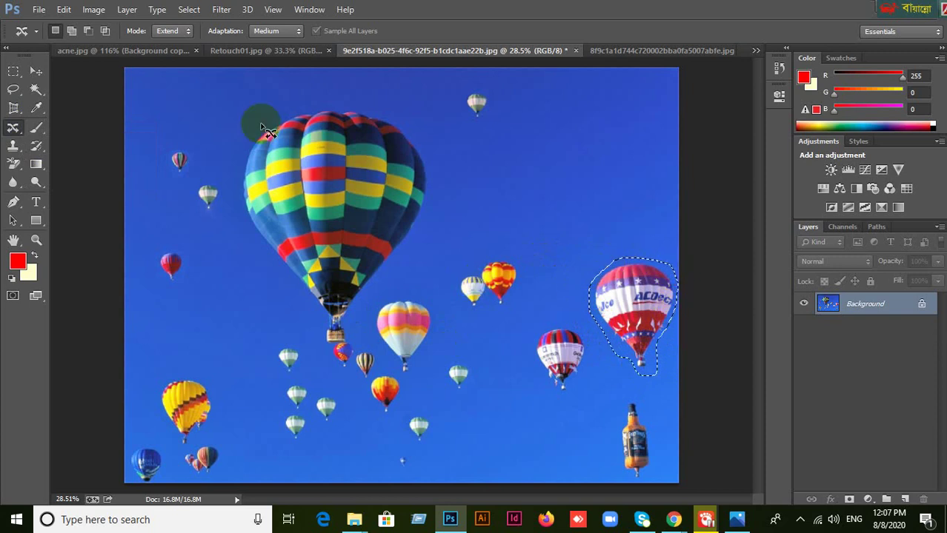
click(63, 9)
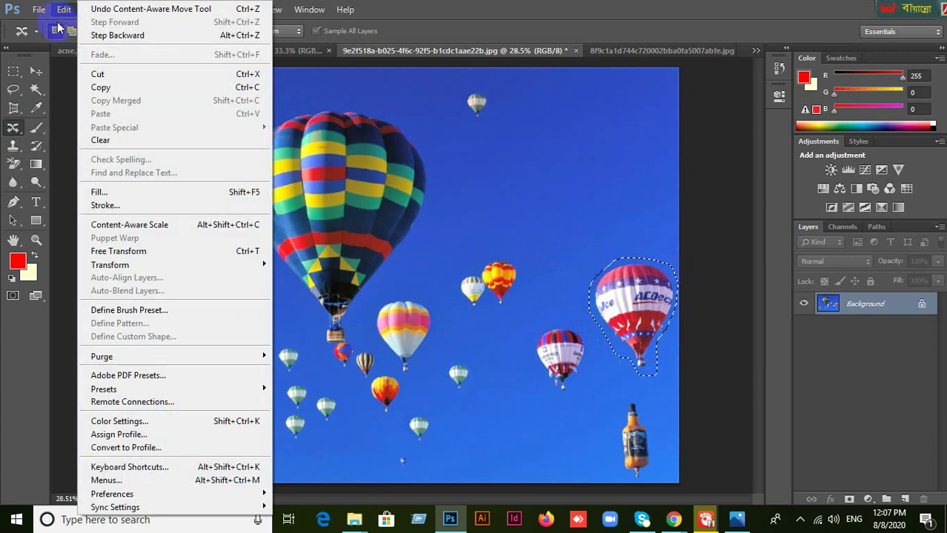
click(97, 194)
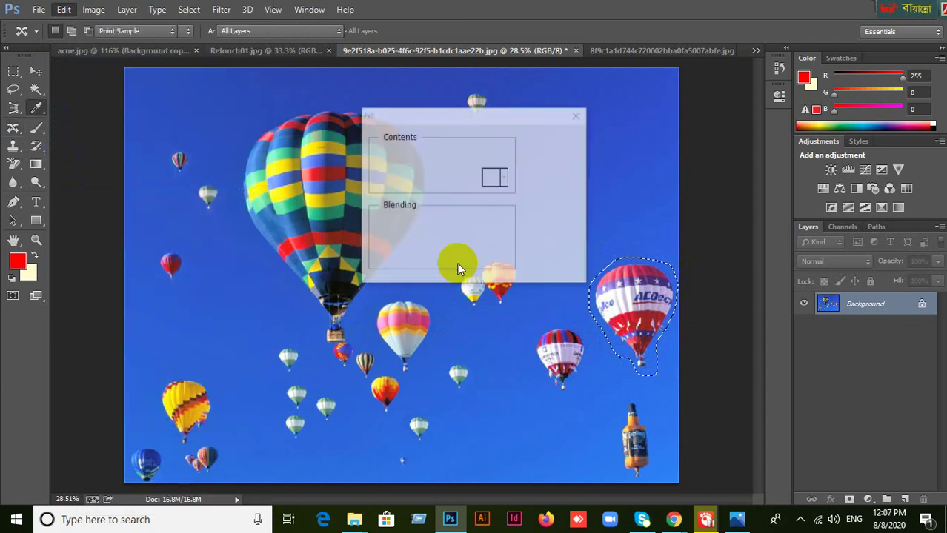
click(503, 156)
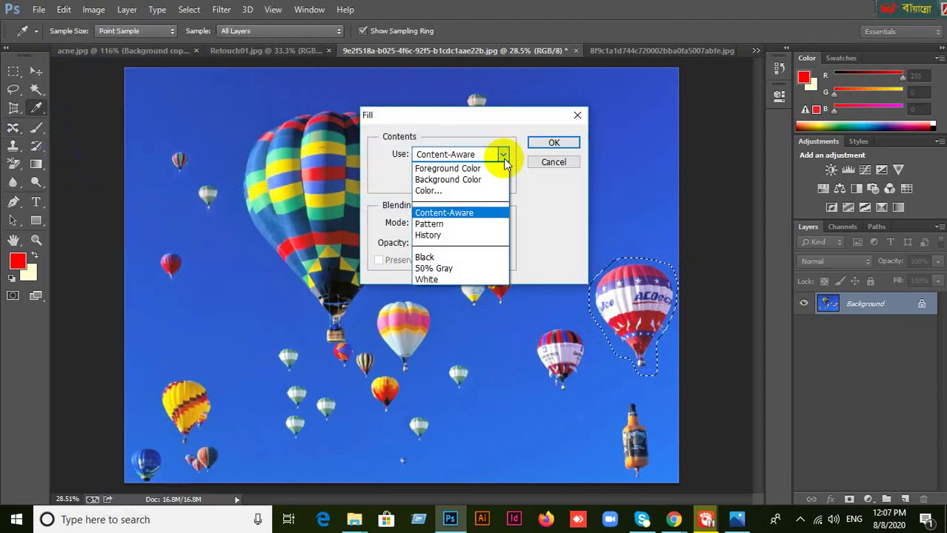
click(461, 213)
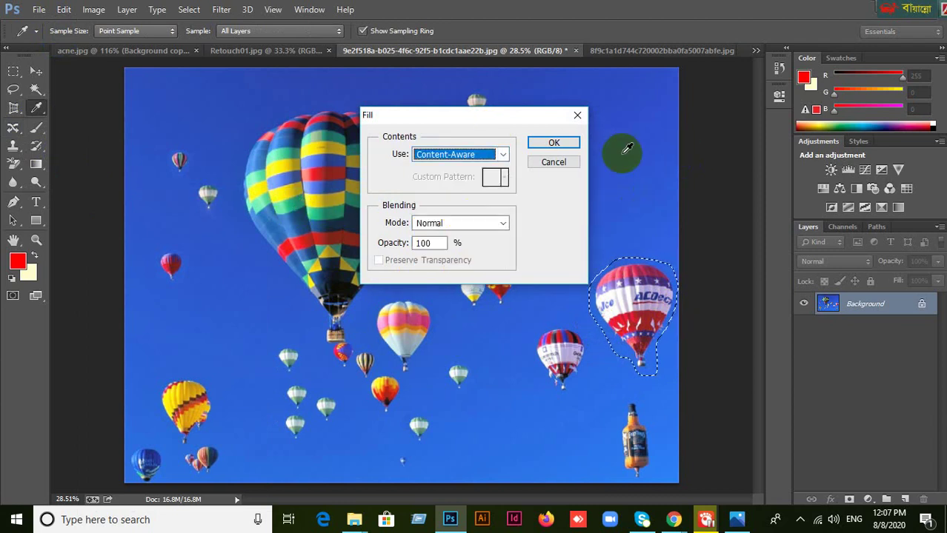
click(556, 144)
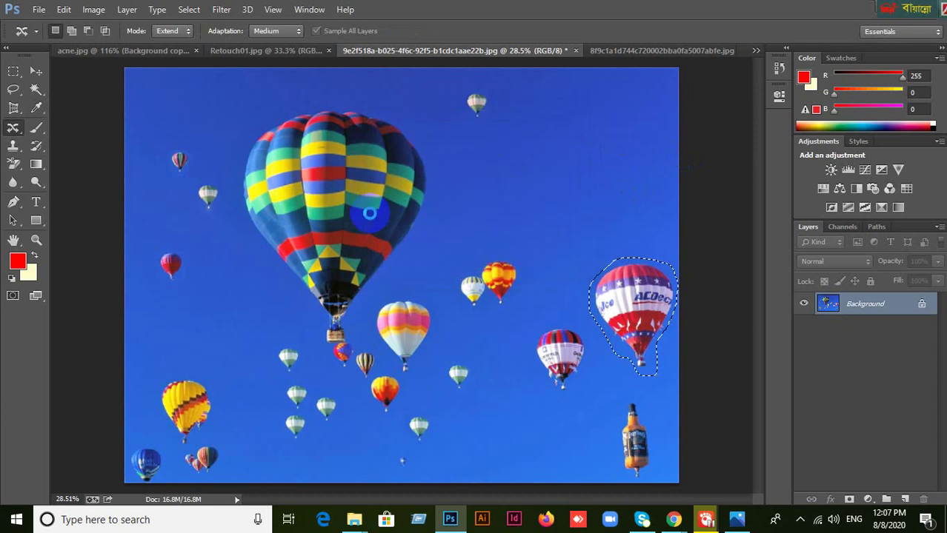
drag(633, 315, 596, 363)
click(715, 382)
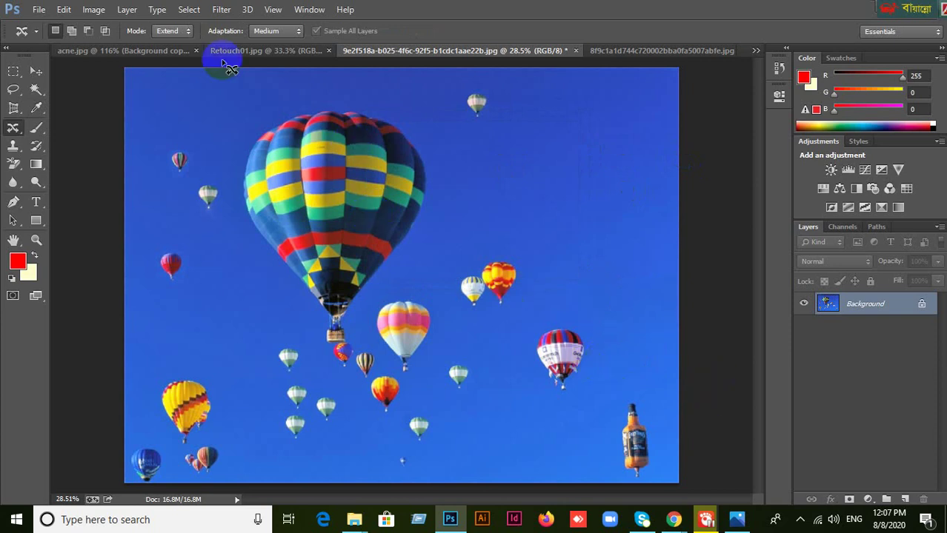
click(64, 11)
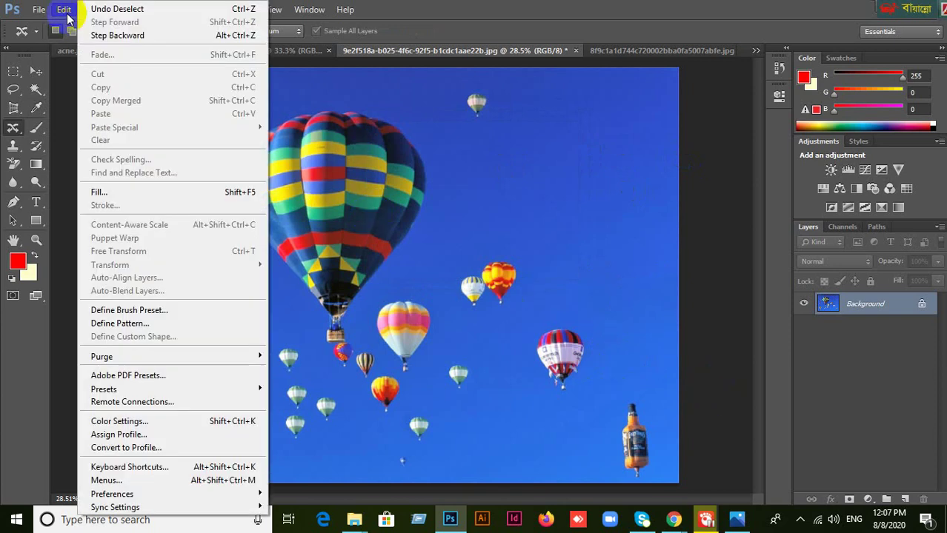
click(96, 195)
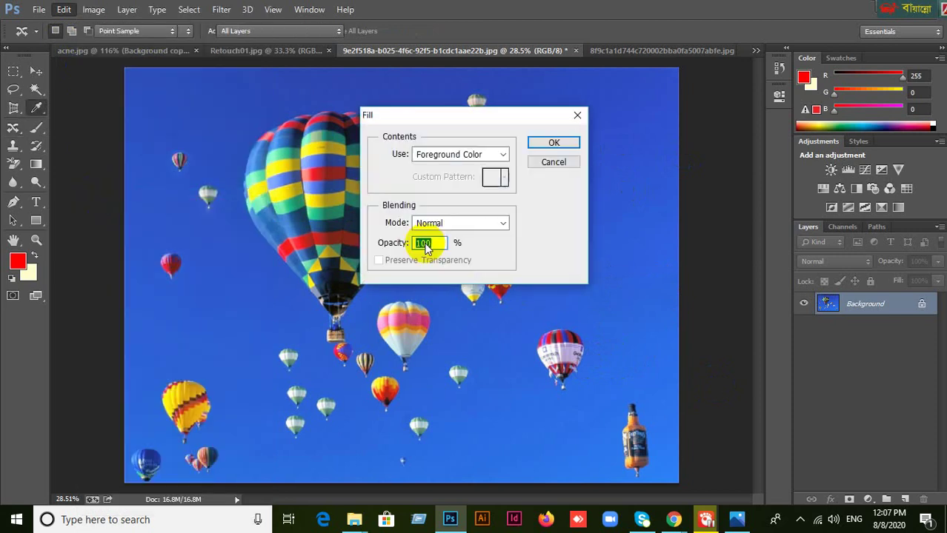
click(496, 157)
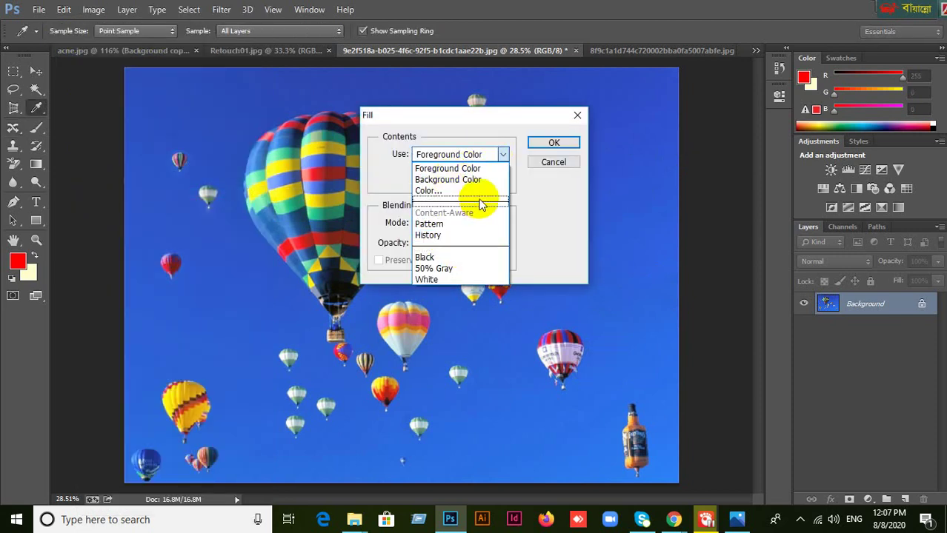
click(642, 6)
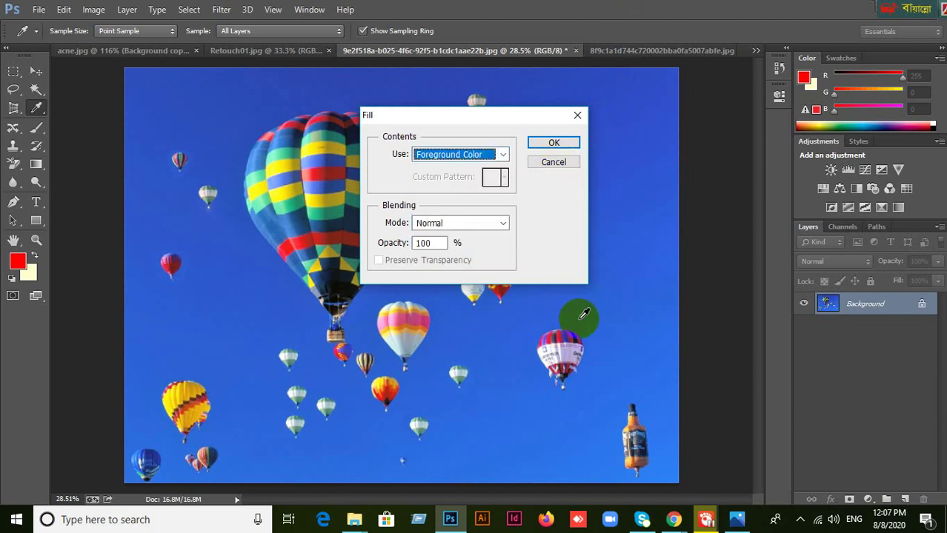
click(555, 162)
Outline the smaller red-and-white balloon above the bottle balloon's left side, fill it with Content-Aware, and clear the selection.
key(j)
mouse_move(568, 340)
mouse_down()
mouse_move(532, 337)
mouse_move(526, 369)
mouse_move(544, 396)
mouse_move(566, 403)
mouse_move(581, 396)
mouse_move(599, 346)
mouse_move(586, 325)
mouse_move(528, 342)
mouse_up()
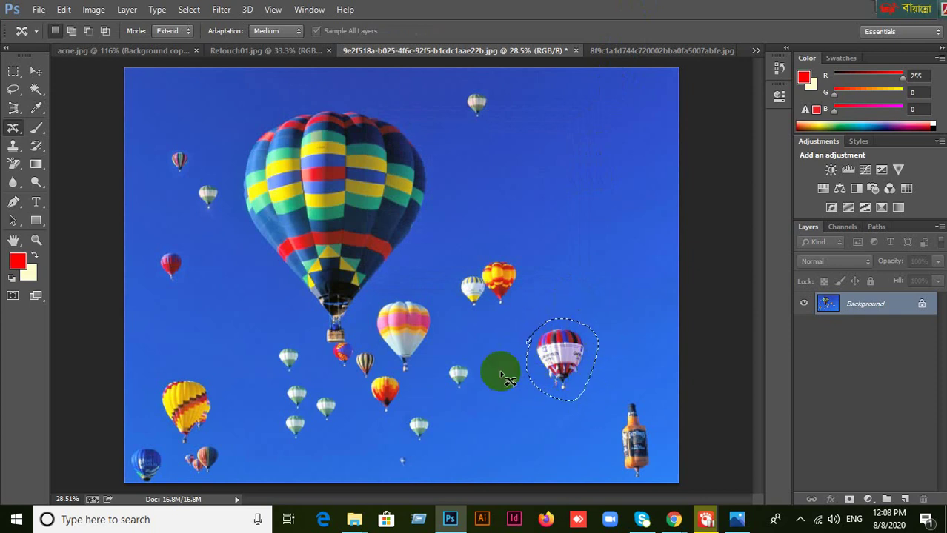
click(72, 32)
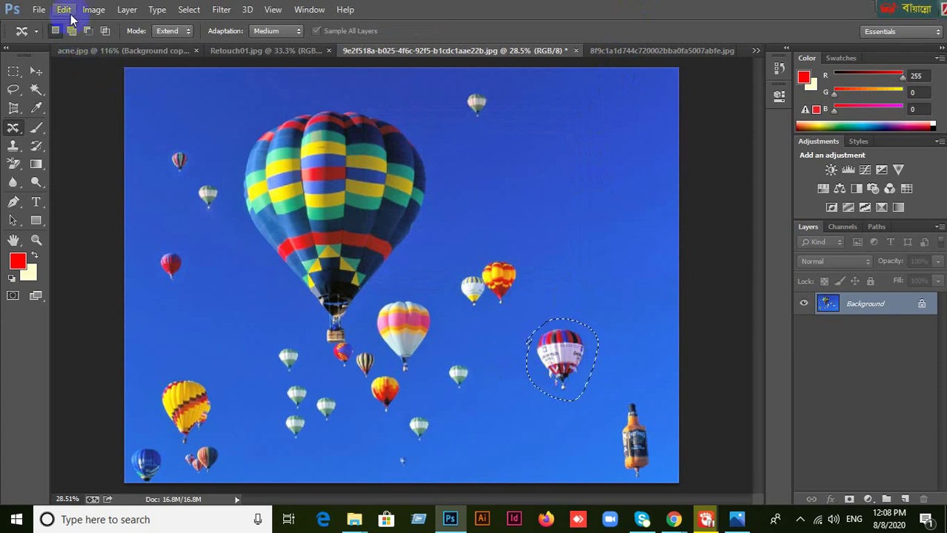
drag(571, 356, 592, 345)
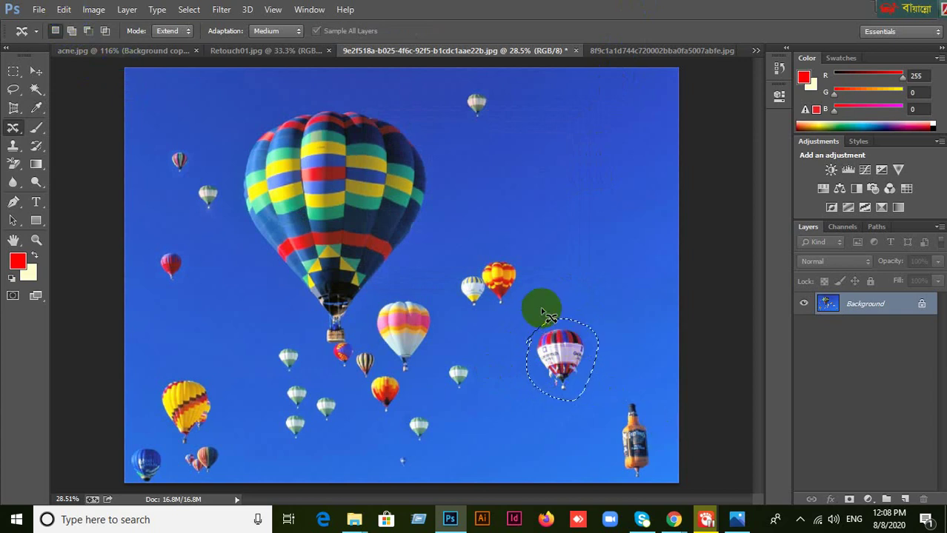
click(63, 10)
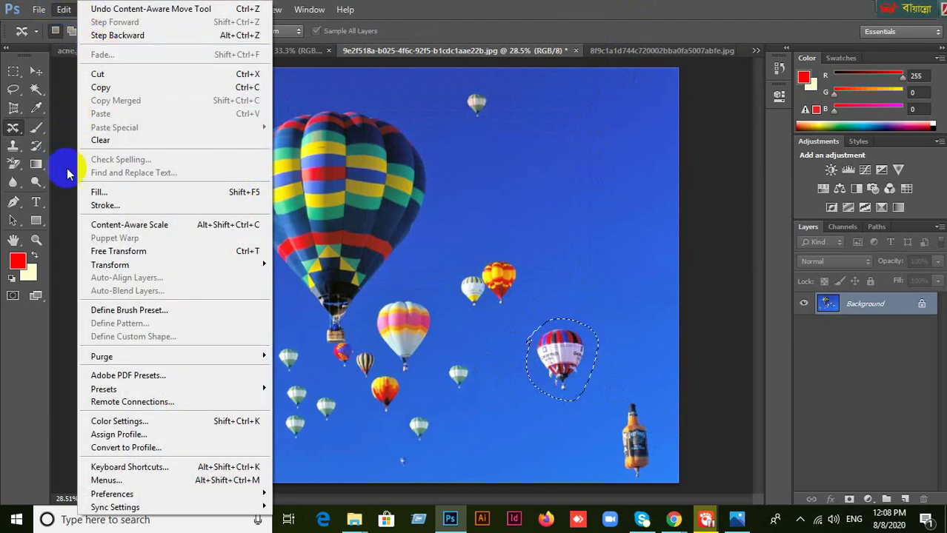
click(96, 194)
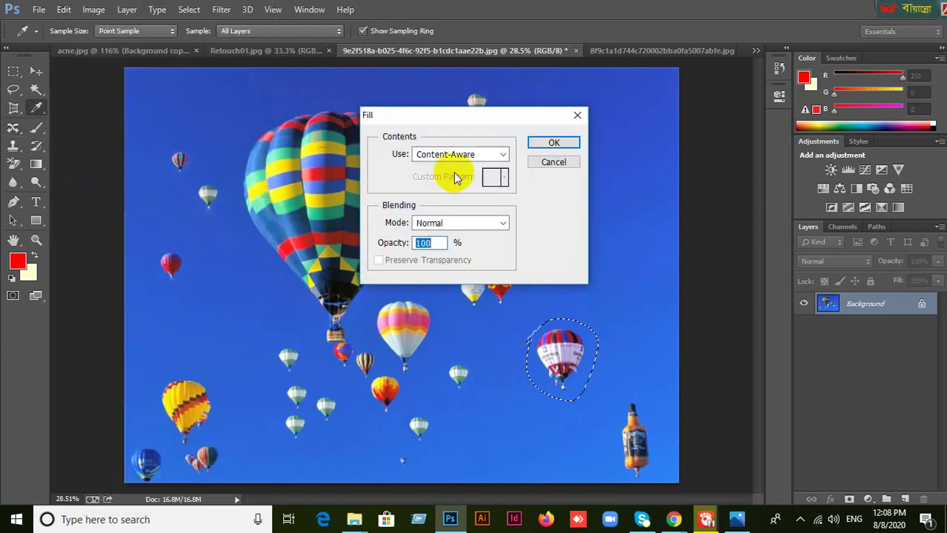
click(471, 154)
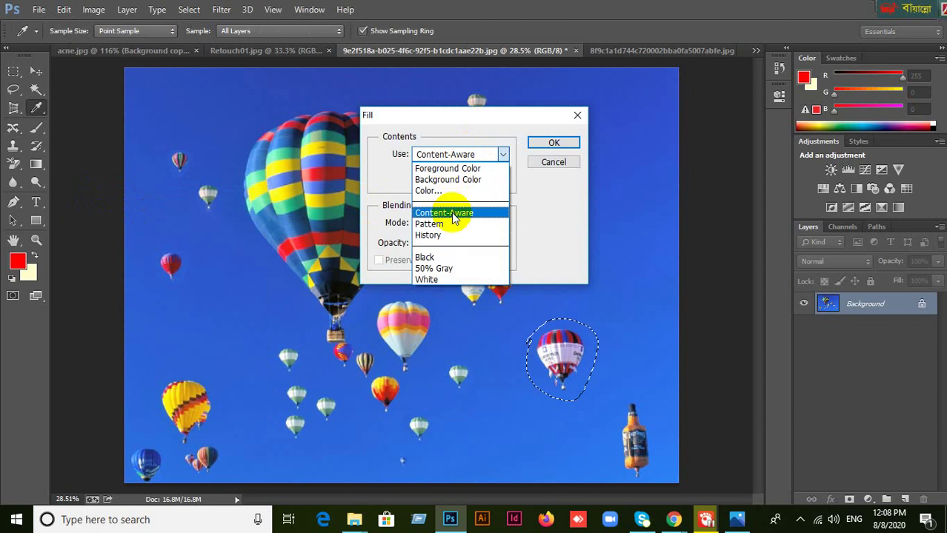
click(455, 215)
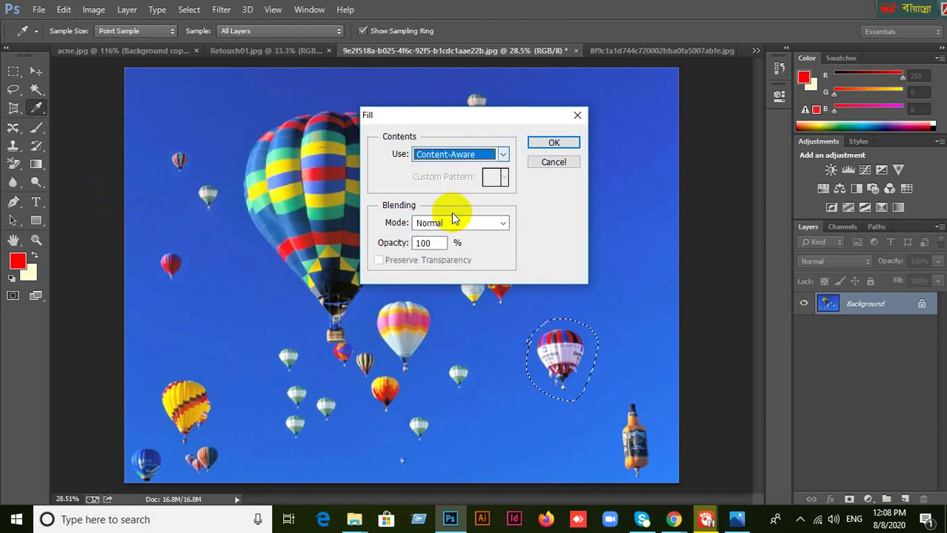
click(555, 143)
key(j)
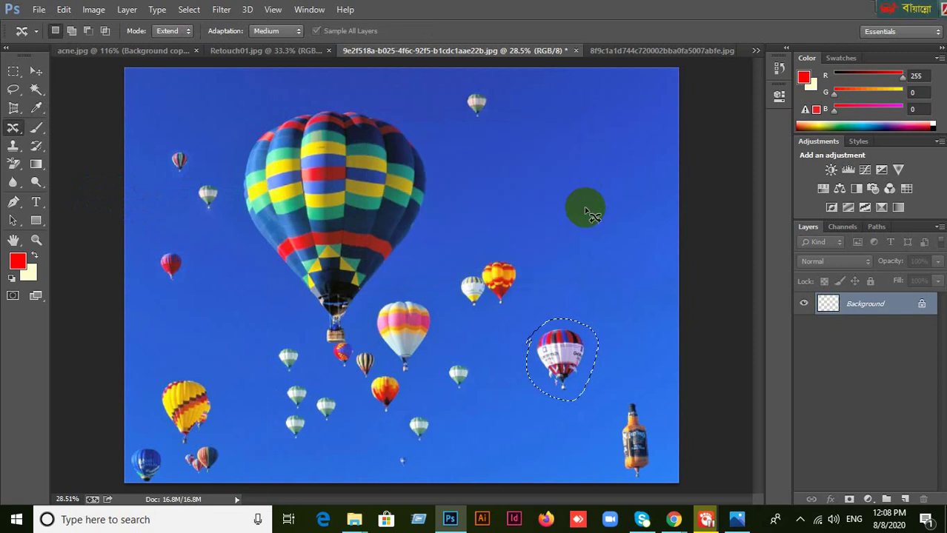
key(ctrl+d)
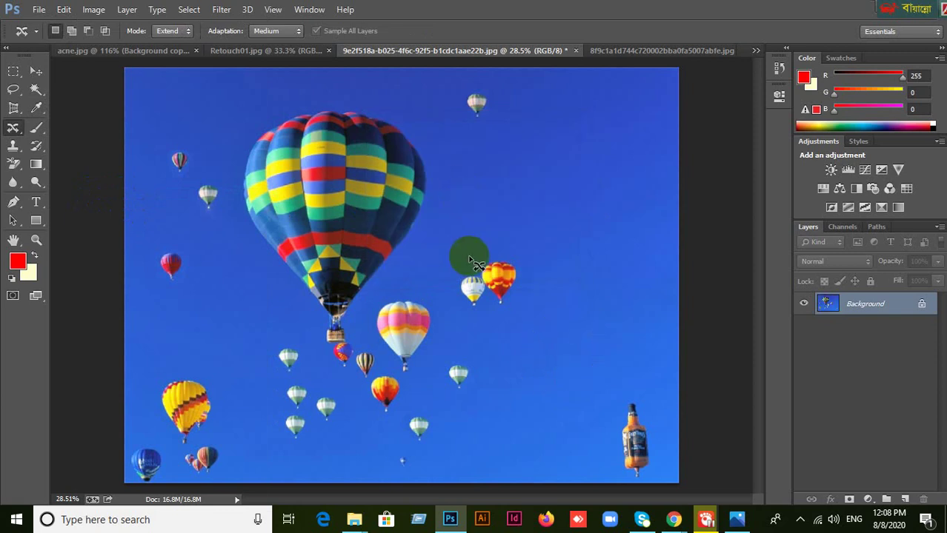
Outline the small green-and-white balloon beside the pink-and-white one and shift it slightly right using Content-Aware Move in Move mode.
mouse_move(442, 372)
mouse_down()
mouse_move(473, 395)
mouse_move(480, 386)
mouse_move(458, 359)
mouse_move(465, 391)
mouse_move(458, 378)
mouse_move(511, 343)
mouse_move(521, 379)
mouse_up()
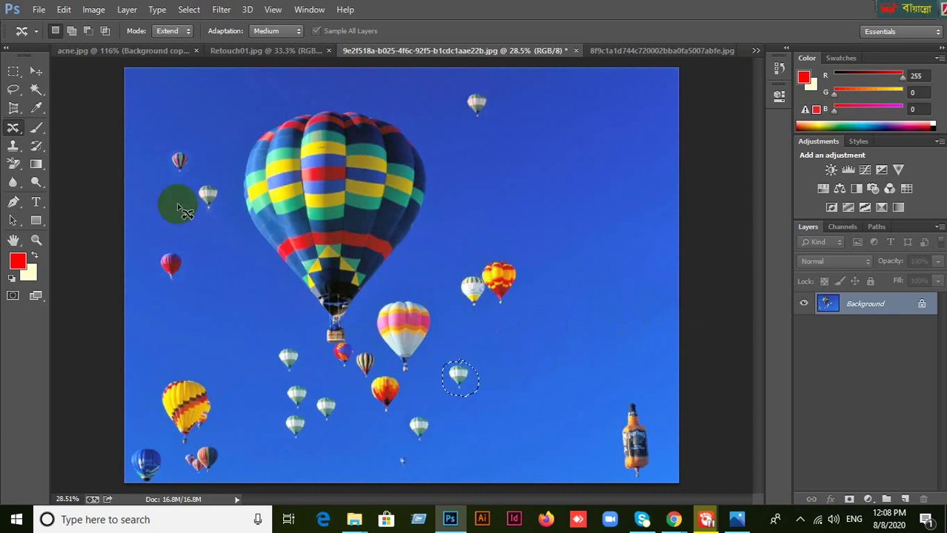
click(170, 31)
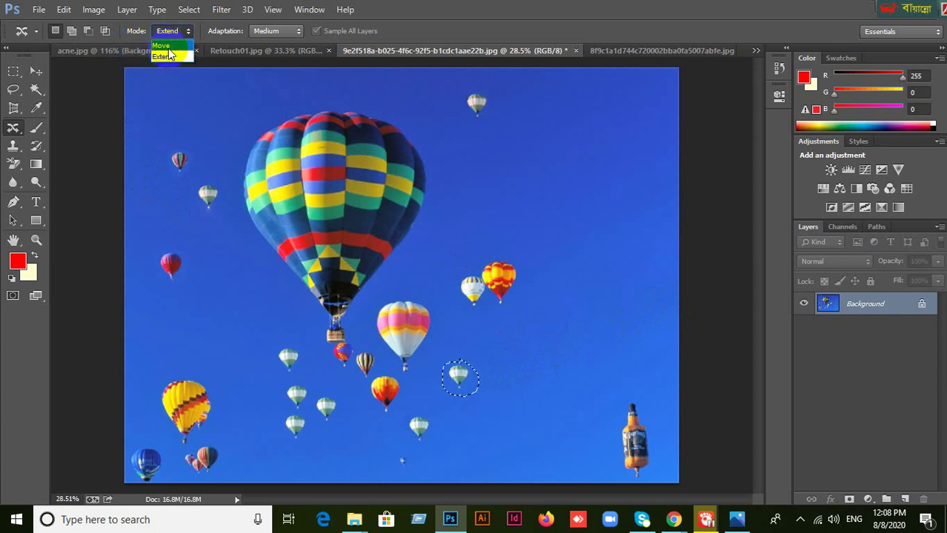
click(161, 45)
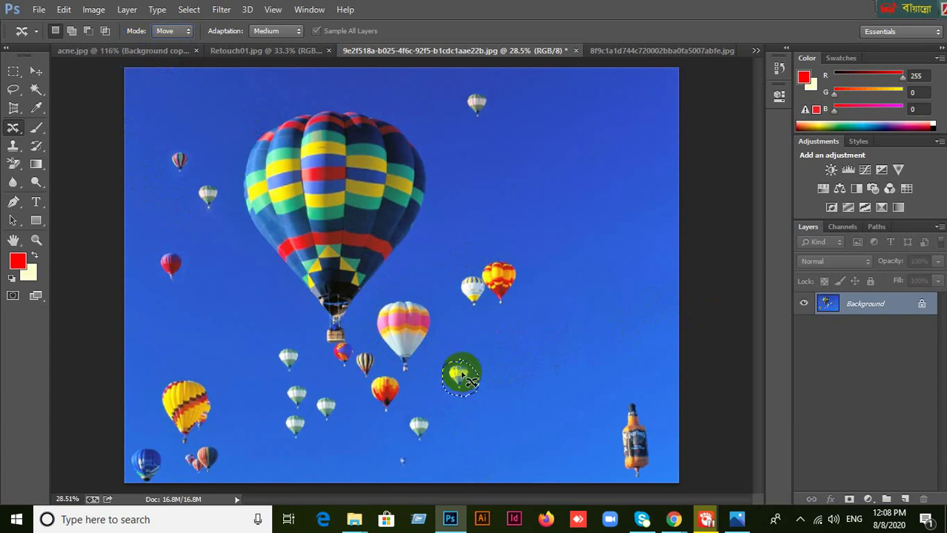
drag(461, 373, 507, 376)
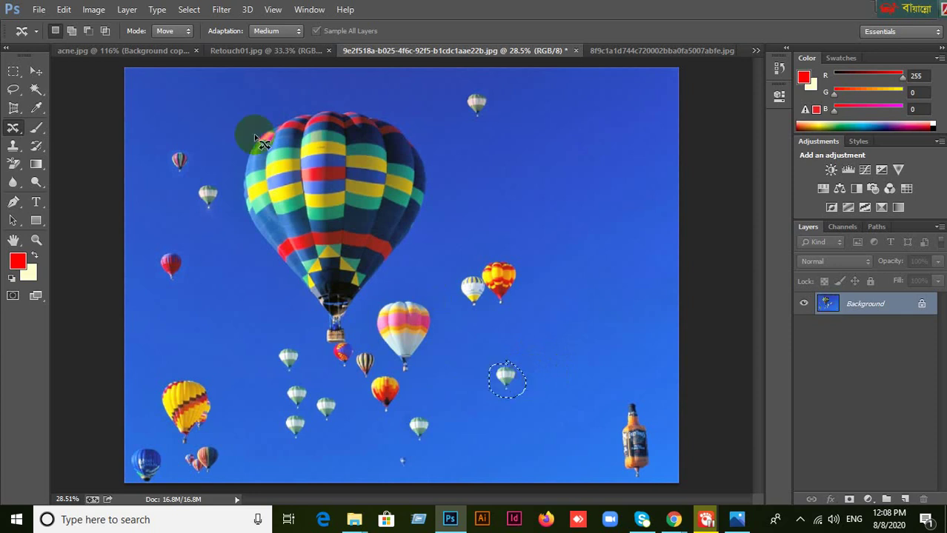
Duplicate the selected small balloon to its upper right with the Patch tool set to Destination, and deselect.
right_click(13, 127)
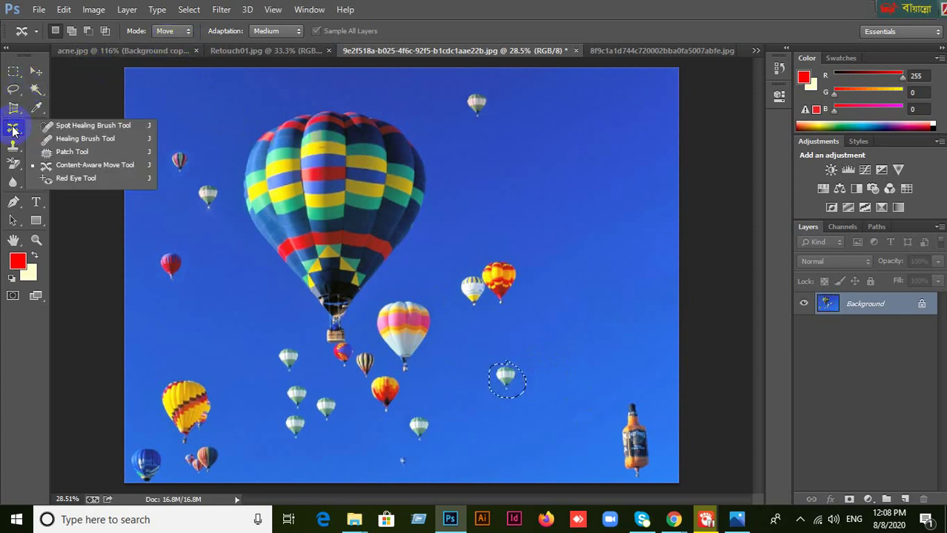
click(53, 151)
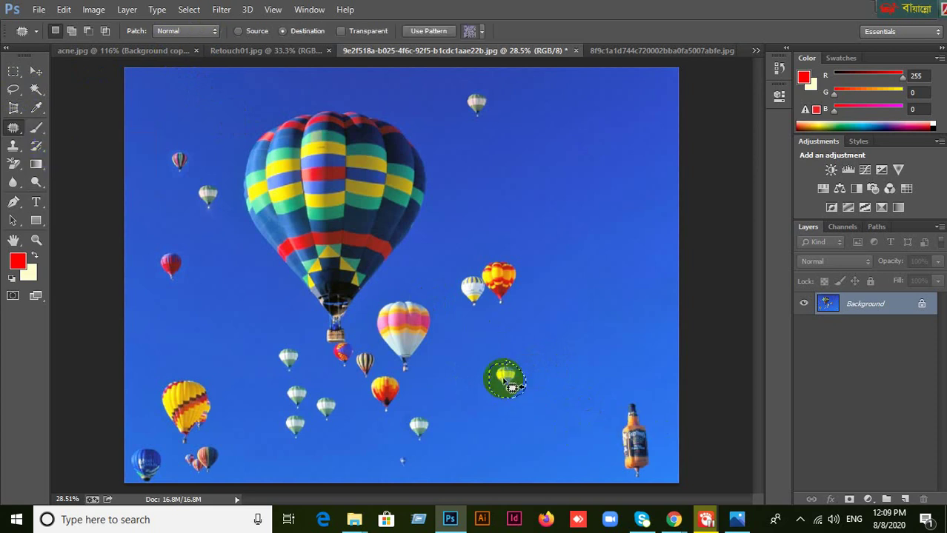
drag(501, 380, 553, 368)
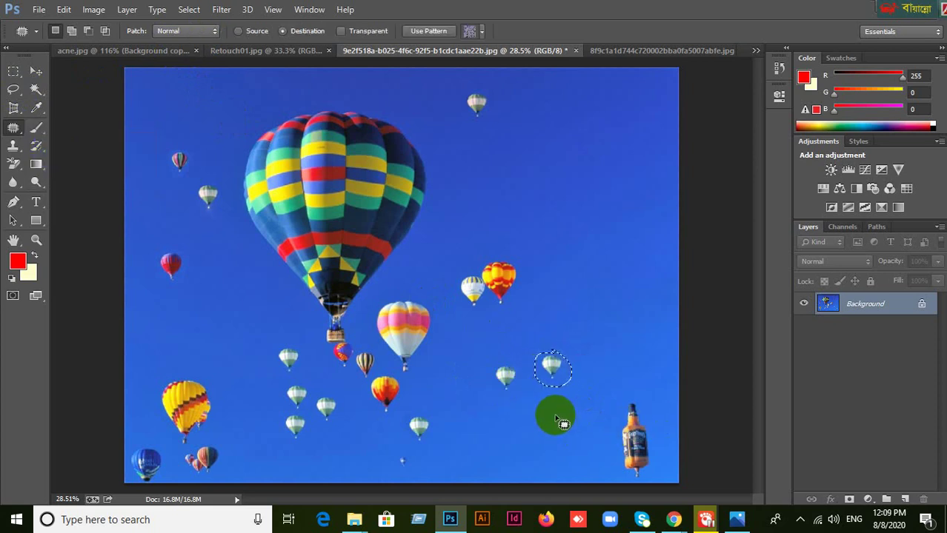
click(560, 423)
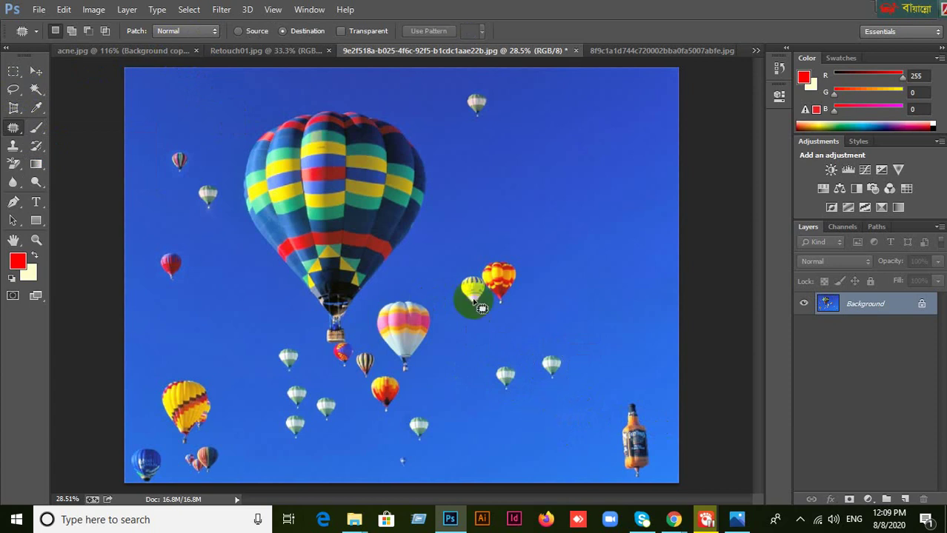
Set the Patch tool to Source and patch the two neighbouring small green-and-white balloons with clear sky, clearing the selection.
right_click(11, 132)
click(74, 152)
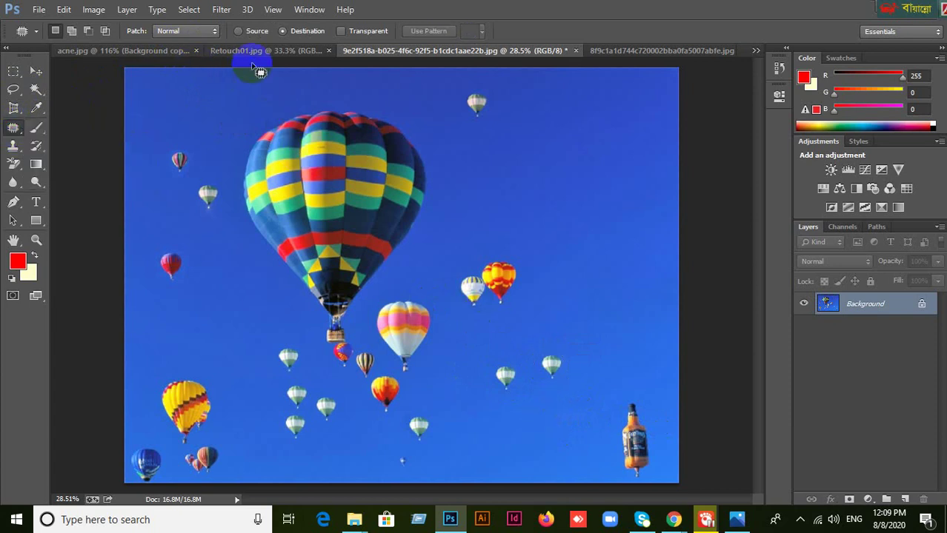
click(247, 33)
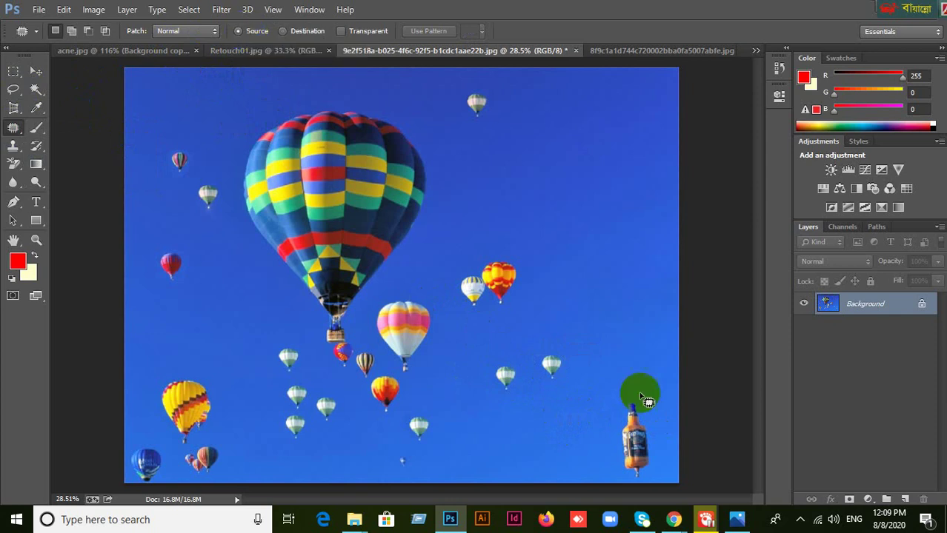
mouse_move(557, 356)
mouse_down()
mouse_move(544, 380)
mouse_move(555, 383)
mouse_move(556, 352)
mouse_move(553, 366)
mouse_move(591, 354)
mouse_up()
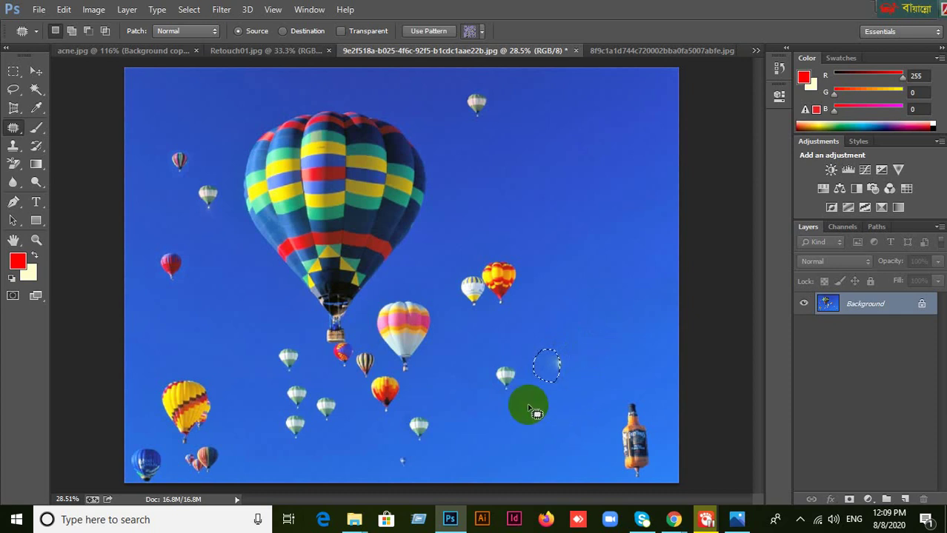
scroll(547, 416, up, 2)
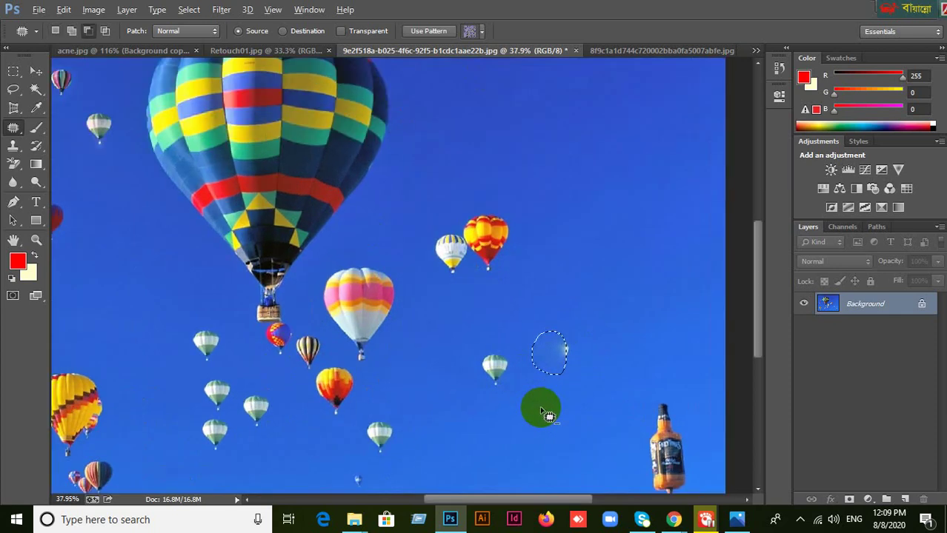
mouse_move(521, 363)
mouse_down()
mouse_move(484, 345)
mouse_move(473, 361)
mouse_move(478, 386)
mouse_move(501, 394)
mouse_move(515, 360)
mouse_move(509, 350)
mouse_move(496, 368)
mouse_move(532, 412)
mouse_move(479, 426)
mouse_move(448, 419)
mouse_move(440, 400)
mouse_move(535, 408)
mouse_move(496, 378)
mouse_move(459, 417)
mouse_move(495, 372)
mouse_move(444, 406)
mouse_move(409, 404)
mouse_move(350, 359)
mouse_up()
scroll(460, 423, down, 1)
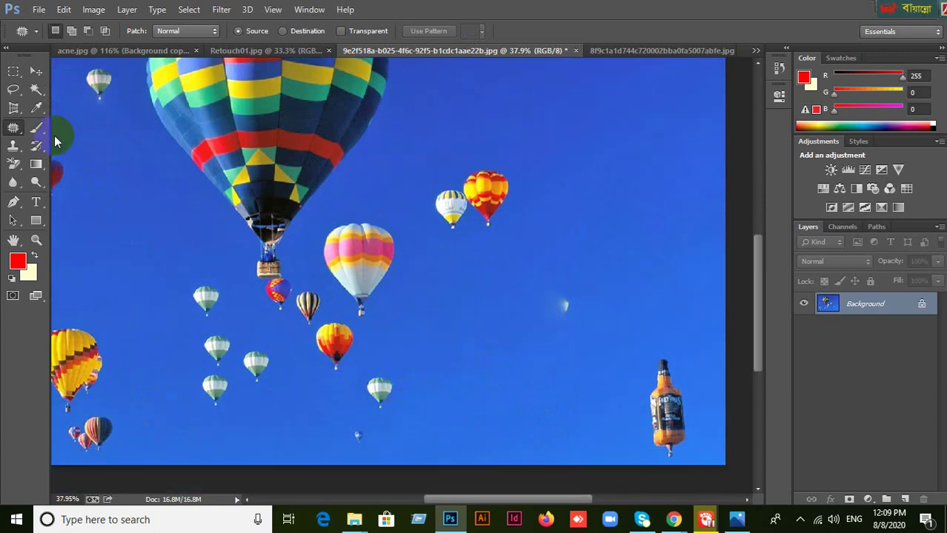
Outline the small green-and-white balloon below the red-and-yellow one with the Content-Aware Move tool and try a Content-Aware fill on it.
right_click(14, 128)
click(89, 166)
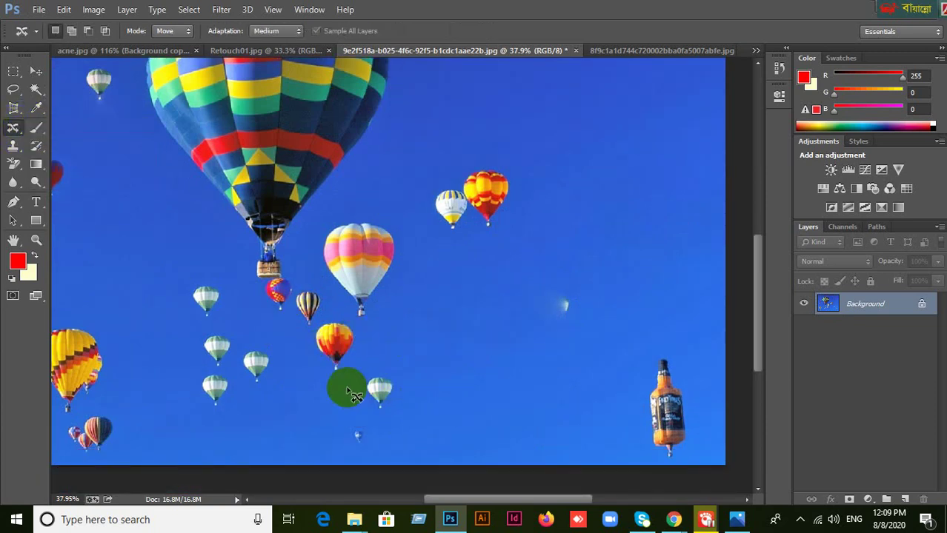
mouse_move(360, 389)
mouse_down()
mouse_move(384, 414)
mouse_move(401, 397)
mouse_move(387, 376)
mouse_move(361, 381)
mouse_up()
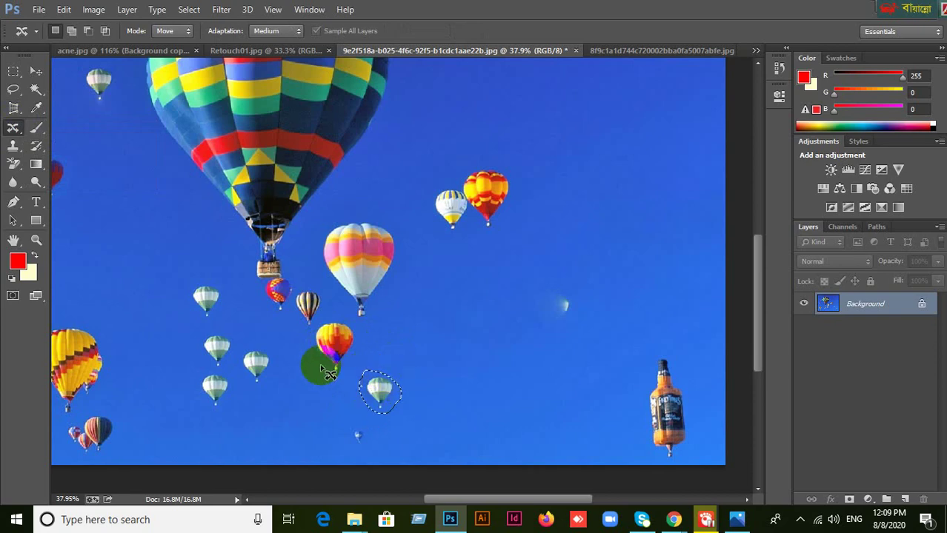
click(64, 9)
click(101, 192)
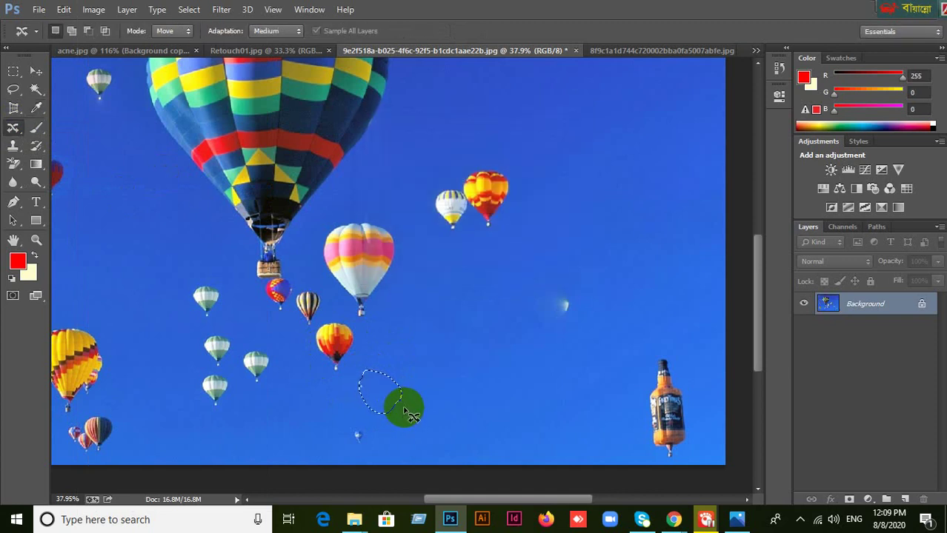
Patch the outlined small balloon with clear sky to its right using the Patch tool in Source mode.
right_click(13, 128)
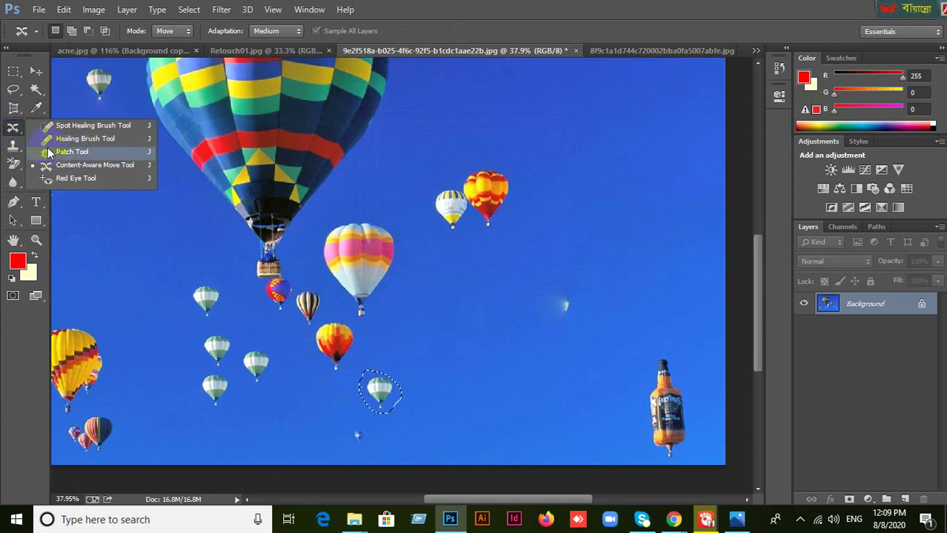
click(72, 152)
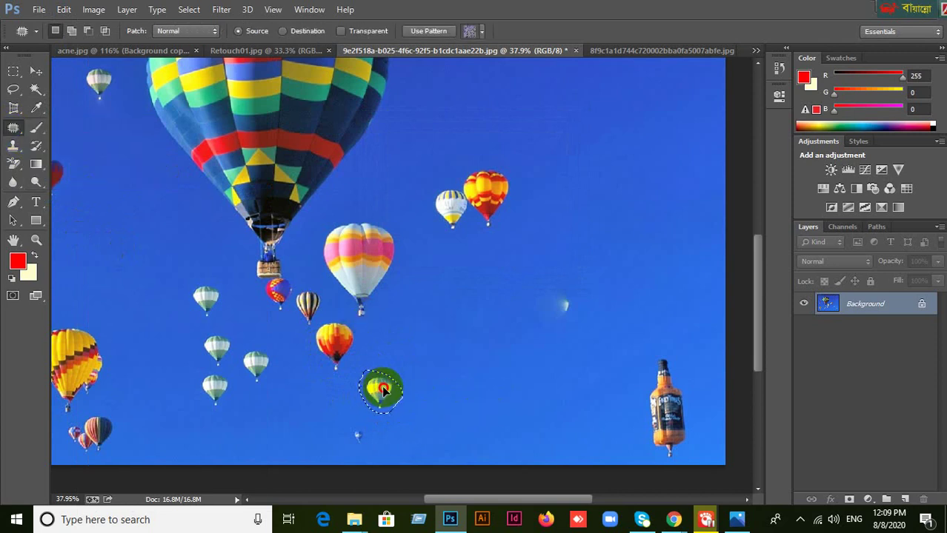
drag(382, 389, 495, 408)
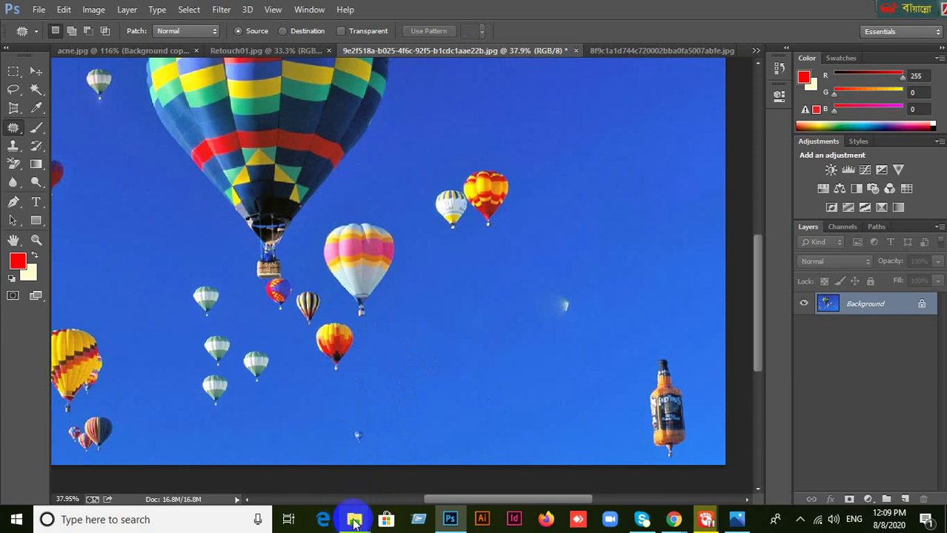
Open the photo An_elderly_man_look_at_the_sea,_cox's_bazar from the Sample Image folder in Photoshop as a new document.
mouse_move(355, 515)
click(429, 464)
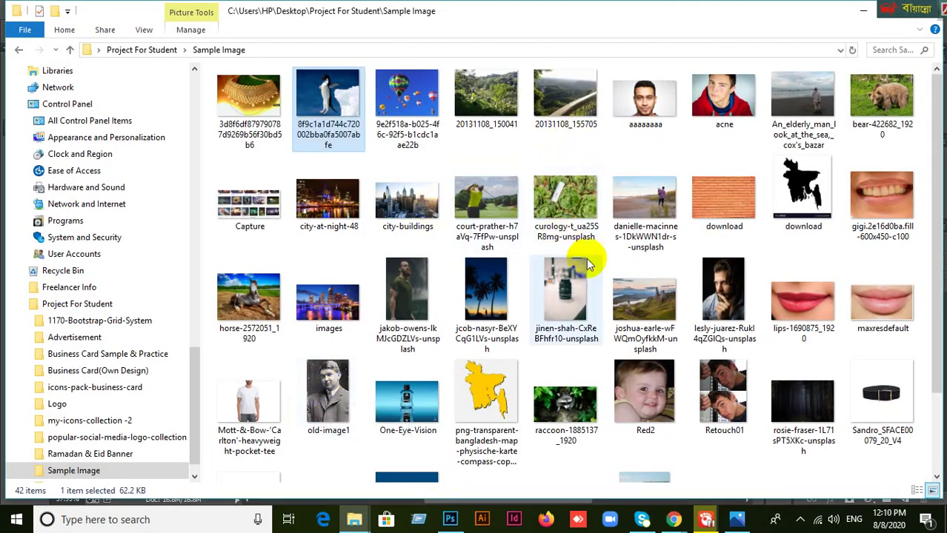
scroll(589, 302, down, 1)
scroll(589, 303, up, 1)
click(800, 96)
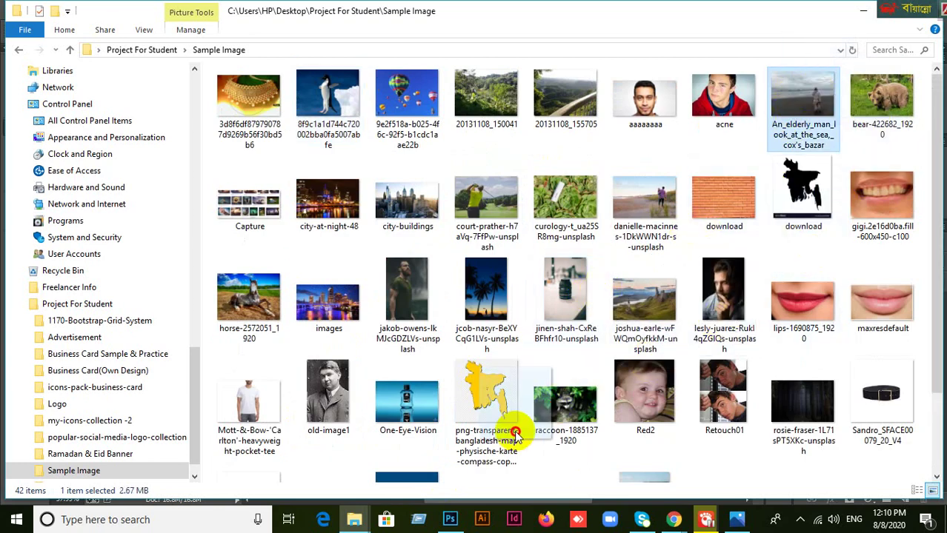
click(451, 519)
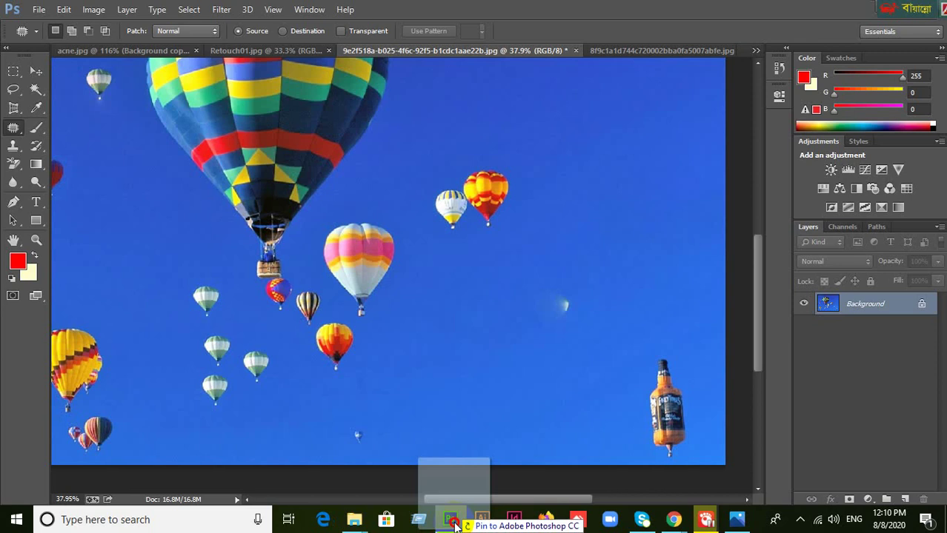
drag(455, 524, 685, 7)
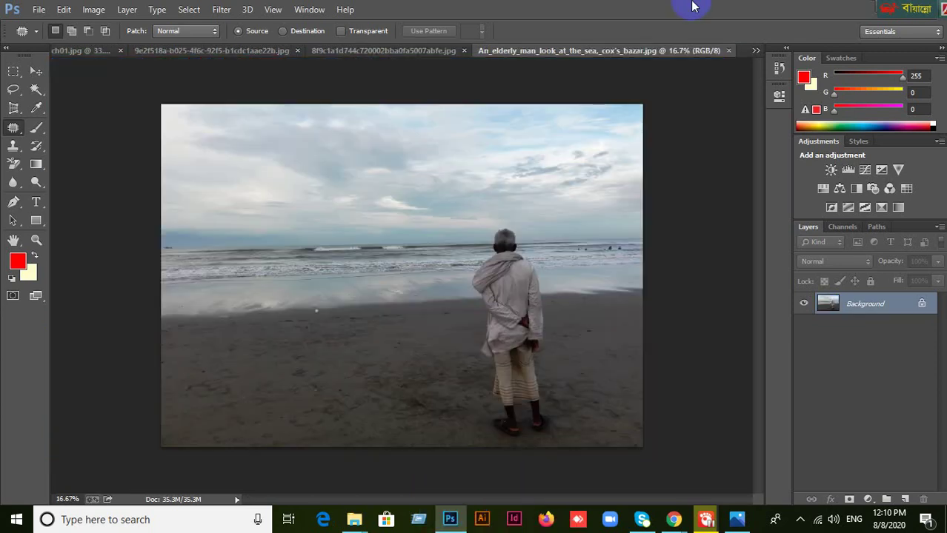
Duplicate the Background layer and hide the original.
drag(871, 309, 905, 499)
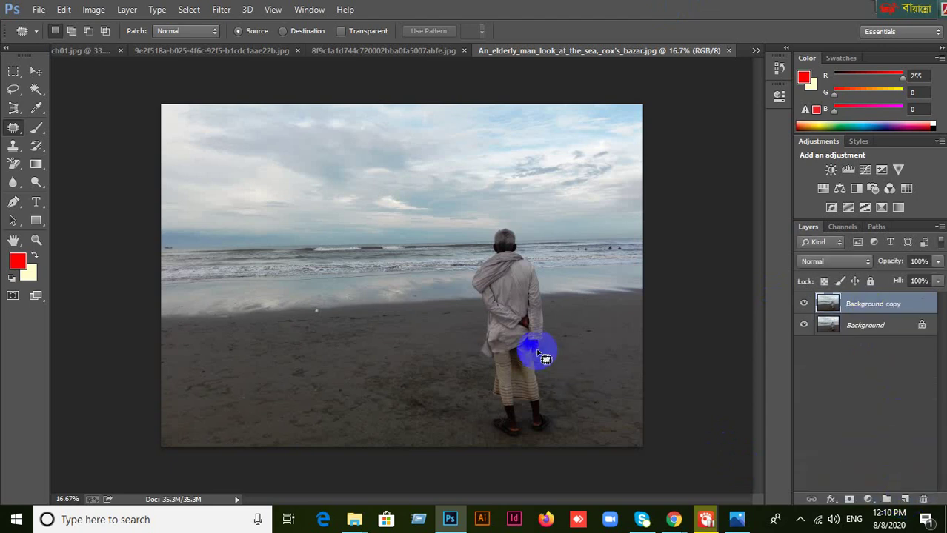
click(804, 325)
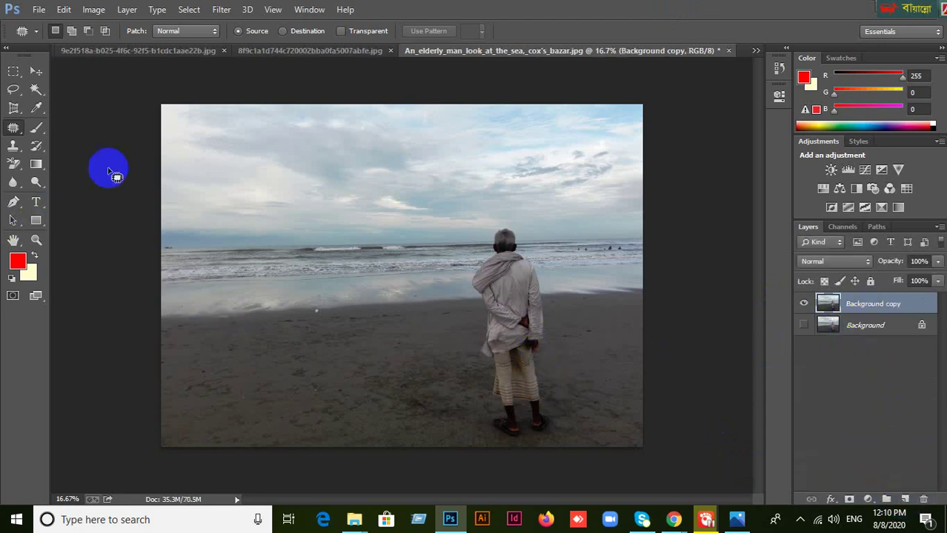
Outline the standing man on the duplicated layer from head to feet with the Patch tool.
right_click(13, 129)
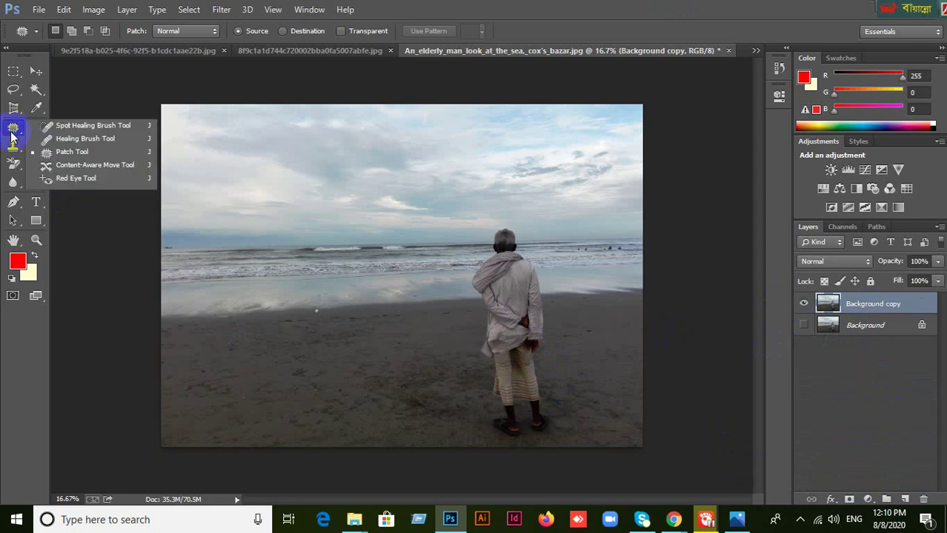
click(47, 159)
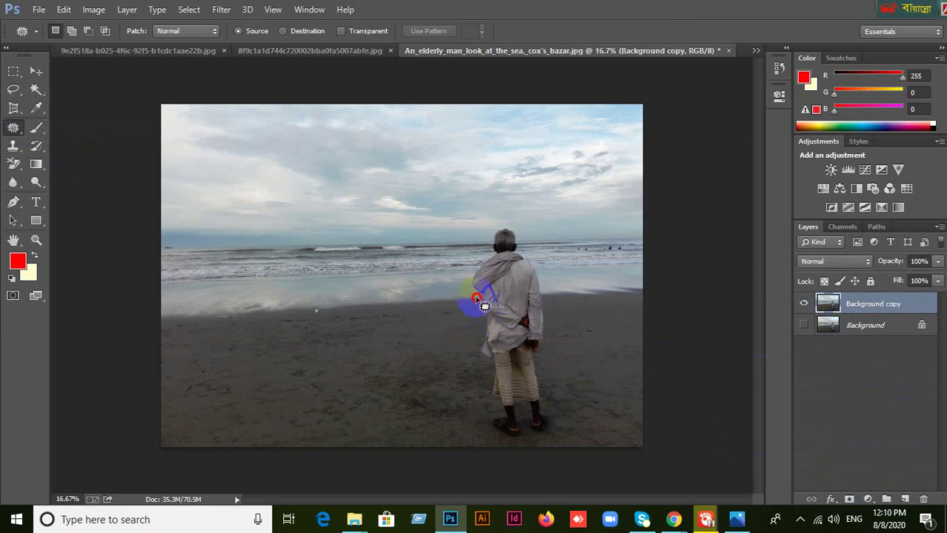
mouse_move(480, 296)
mouse_down()
mouse_move(478, 275)
mouse_move(491, 266)
mouse_move(499, 231)
mouse_move(514, 229)
mouse_move(534, 249)
mouse_move(551, 310)
mouse_move(540, 393)
mouse_move(555, 429)
mouse_move(496, 437)
mouse_move(481, 417)
mouse_move(490, 408)
mouse_move(475, 356)
mouse_move(488, 326)
mouse_up()
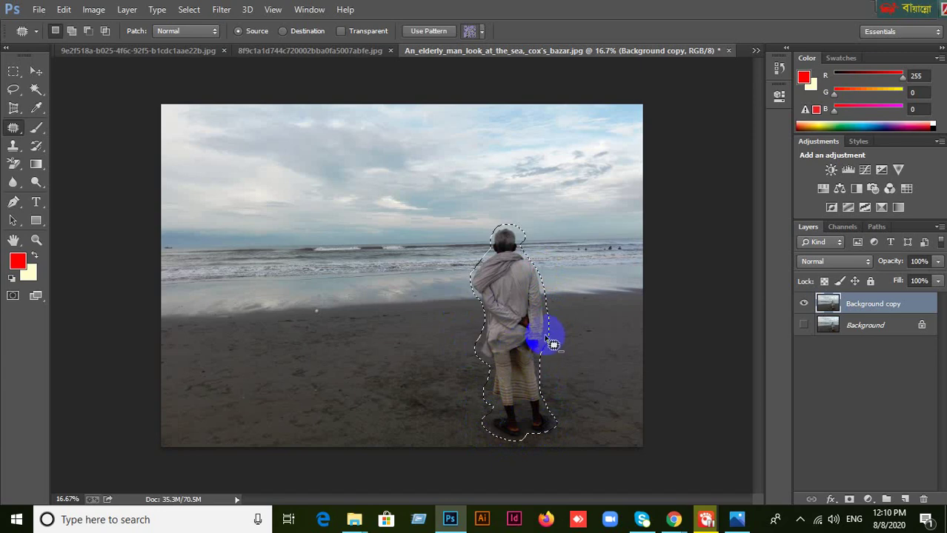
Try to patch the outlined man with the empty beach and sea to his left, and clear the selection.
scroll(550, 338, up, 2)
scroll(556, 339, up, 1)
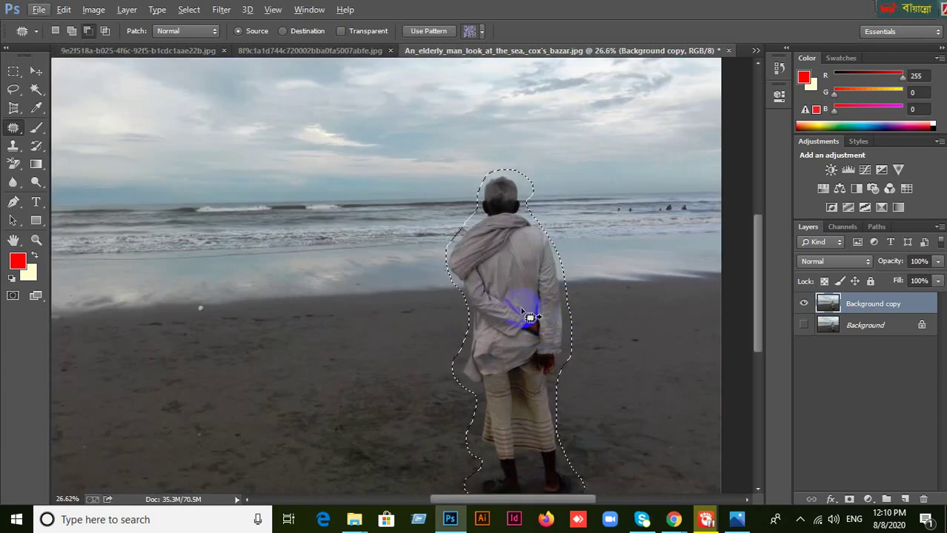
drag(528, 319, 425, 295)
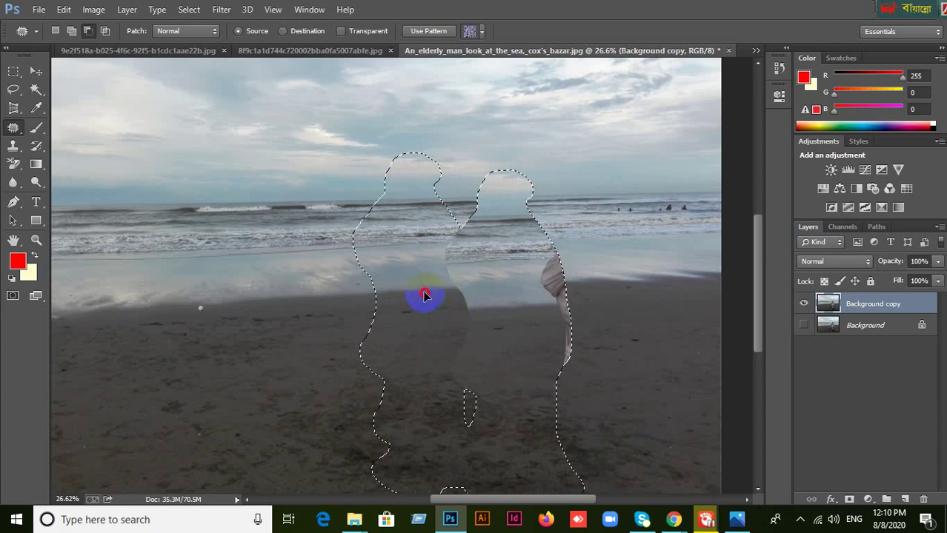
drag(425, 295, 371, 298)
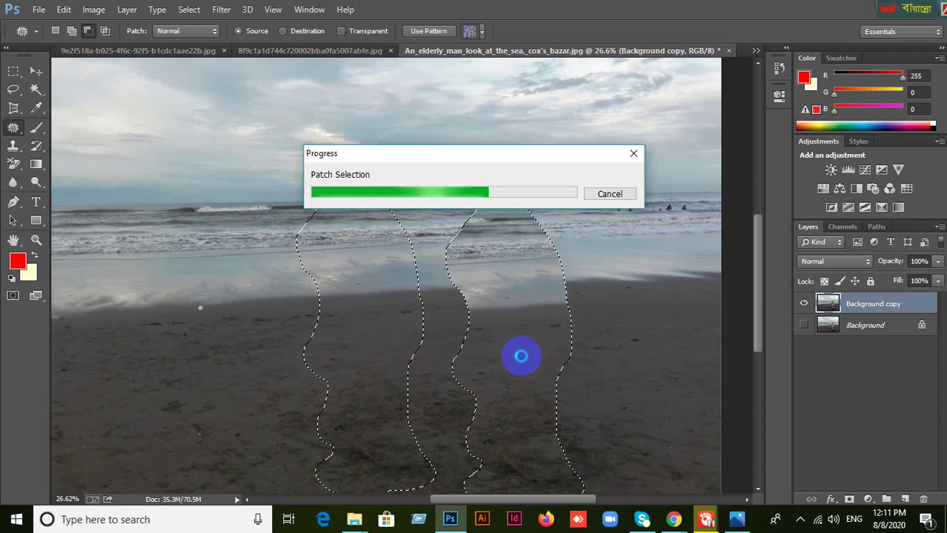
click(522, 362)
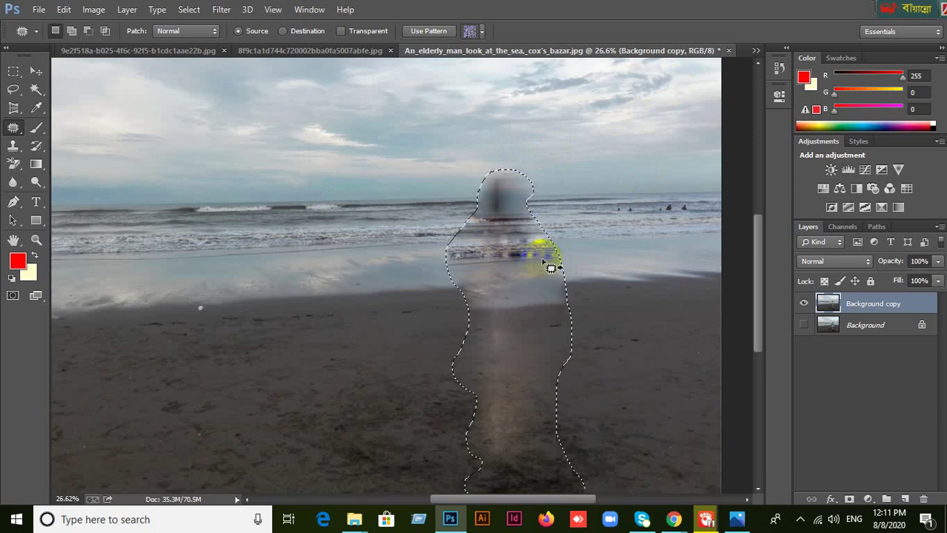
key(ctrl+d)
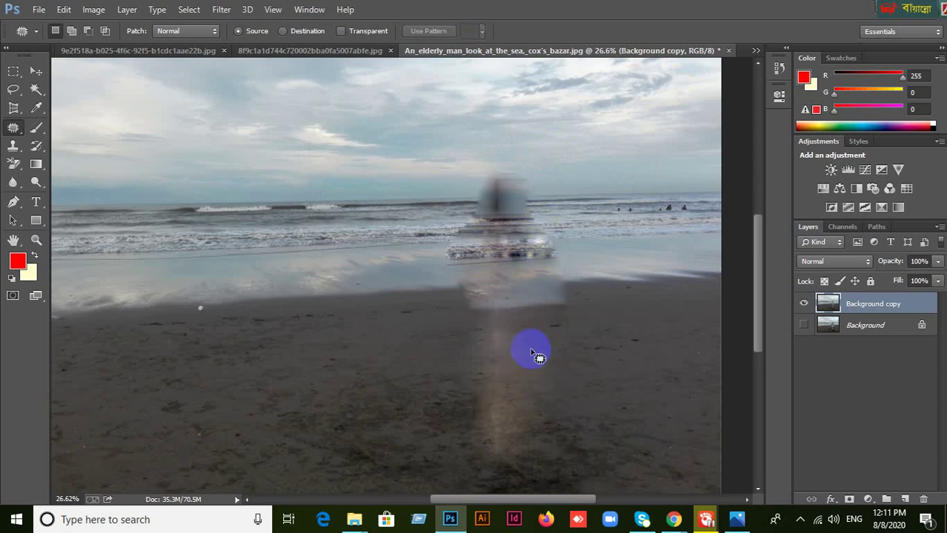
Outline the blurred head area at the horizon and patch it with the sea on its left and right.
right_click(18, 137)
click(59, 151)
mouse_move(481, 226)
mouse_down()
mouse_move(533, 235)
mouse_move(541, 180)
mouse_move(478, 191)
mouse_move(474, 219)
mouse_move(460, 199)
mouse_move(394, 206)
mouse_move(401, 207)
mouse_up()
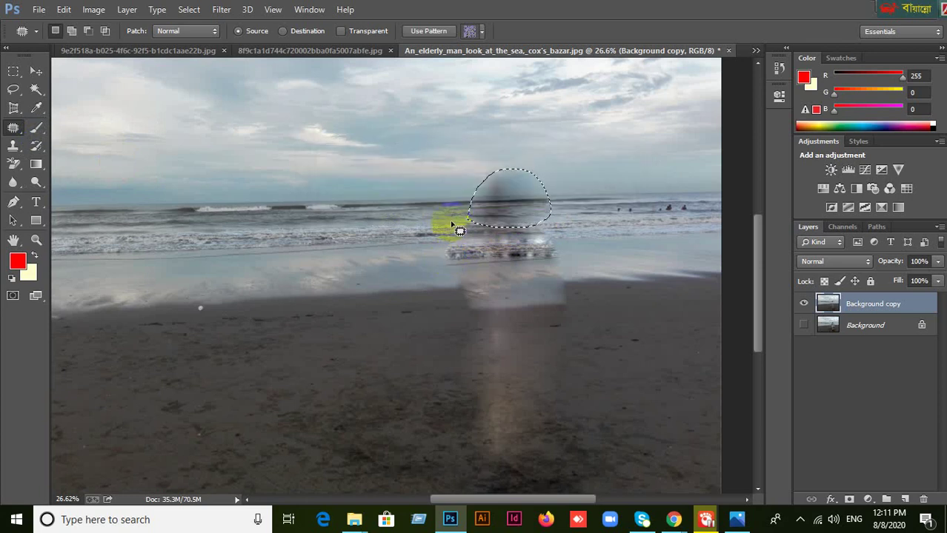
drag(504, 215, 590, 222)
click(498, 221)
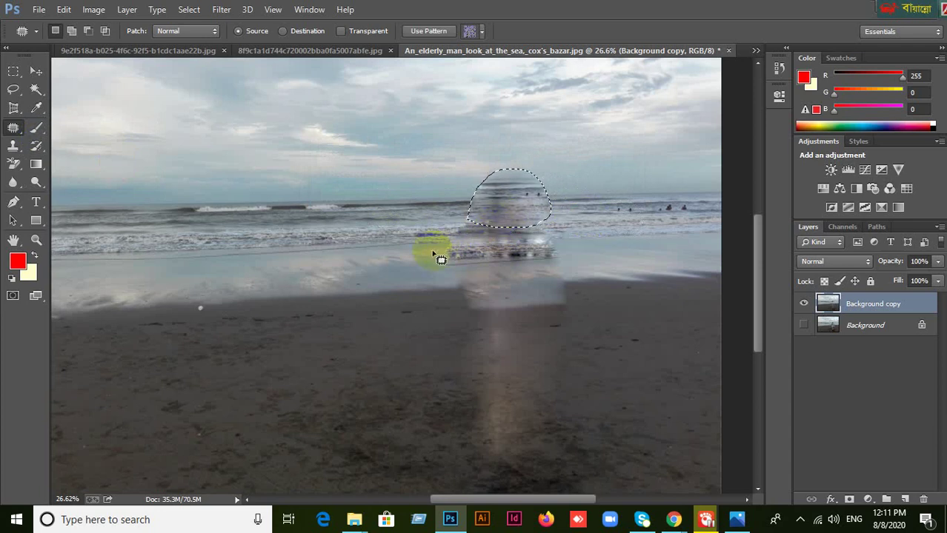
Outline the smeared shoulder area along the surf and patch it with the shallow water to its right.
mouse_move(434, 252)
mouse_down()
mouse_move(526, 279)
mouse_move(567, 256)
mouse_move(452, 229)
mouse_move(435, 235)
mouse_move(439, 244)
mouse_up()
drag(543, 256, 639, 257)
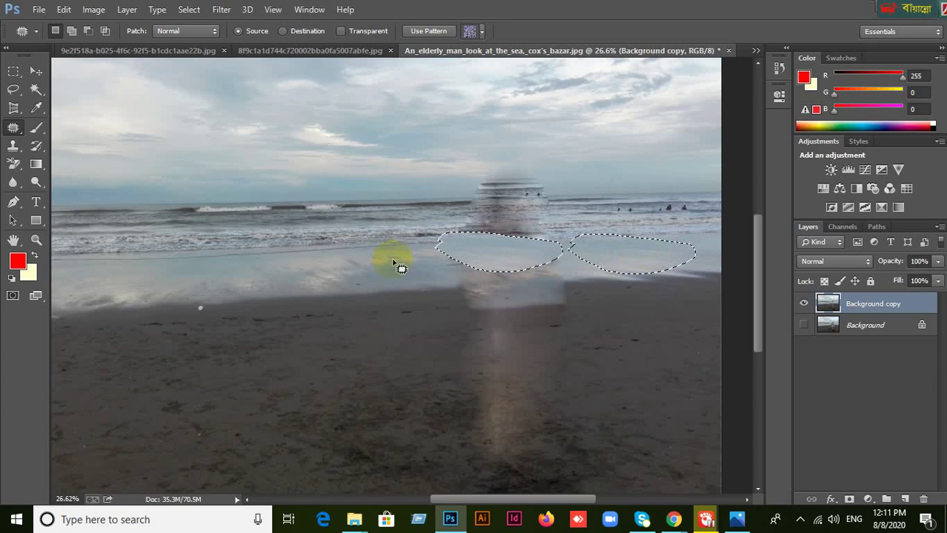
drag(506, 248, 505, 248)
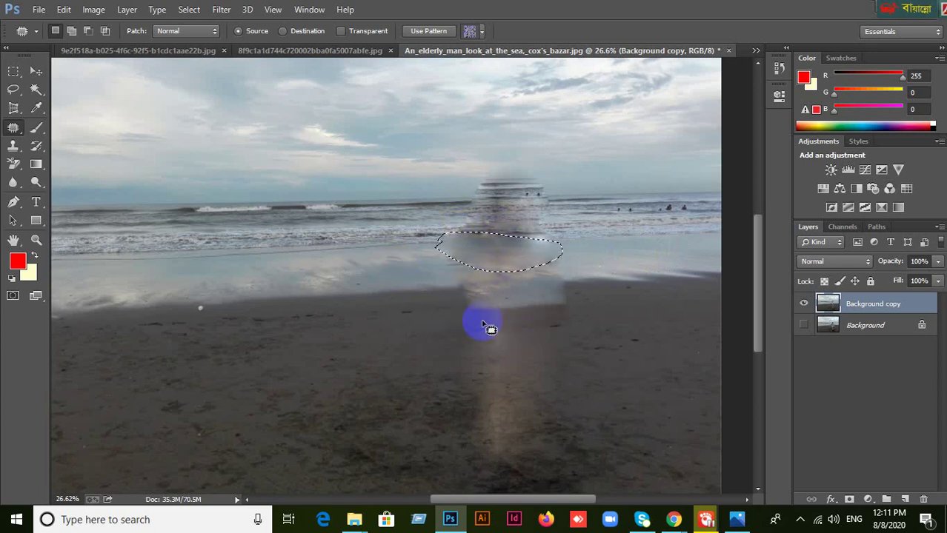
Delete the patched Background copy layer and clear the selection.
click(923, 499)
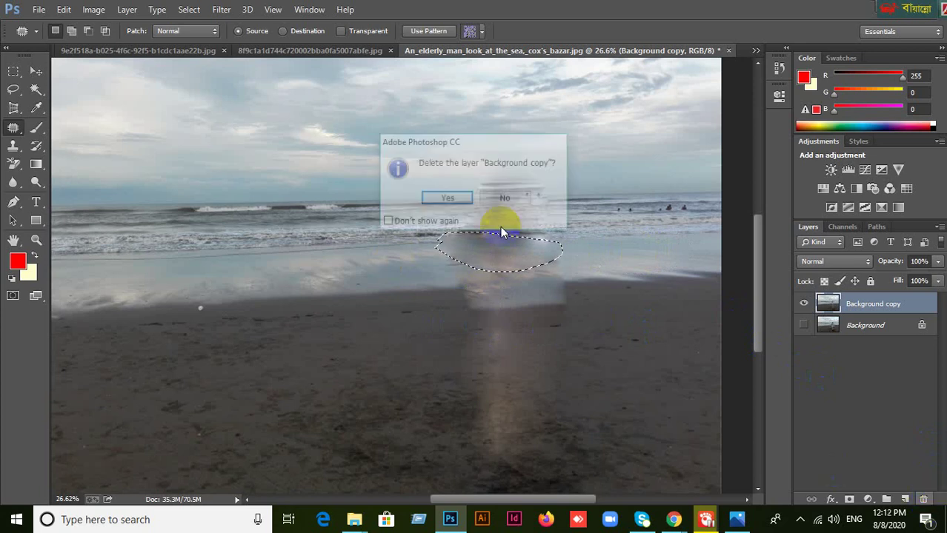
click(420, 201)
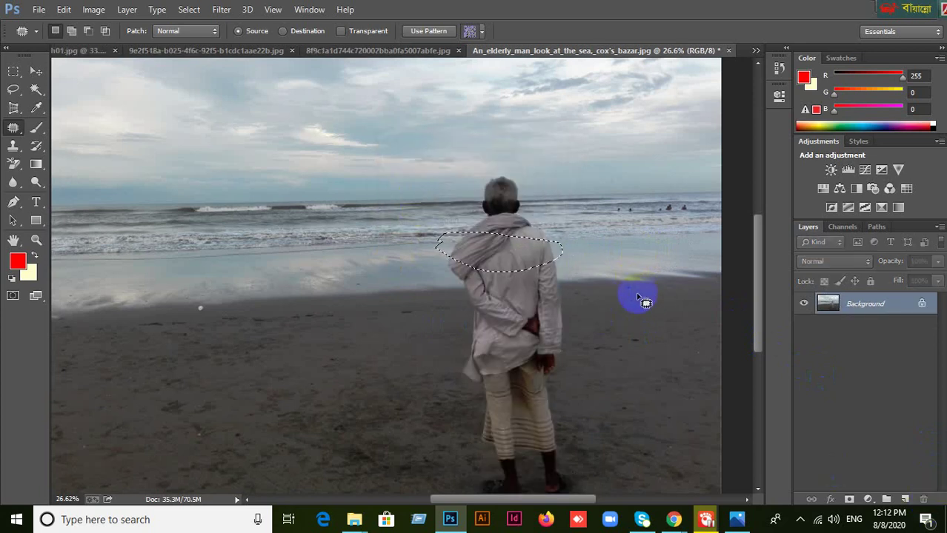
key(ctrl+d)
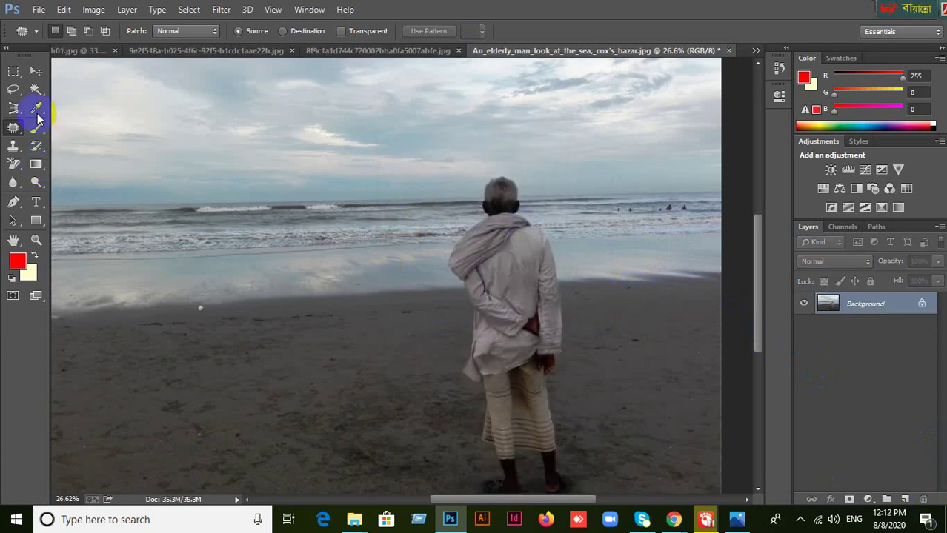
Outline the standing man on the Background layer from head to feet with the Content-Aware Move tool.
right_click(11, 130)
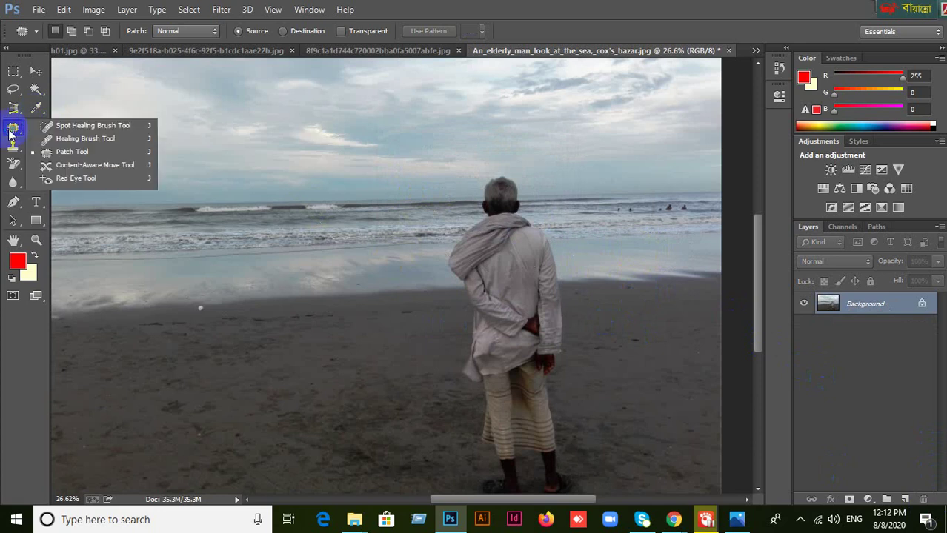
click(56, 164)
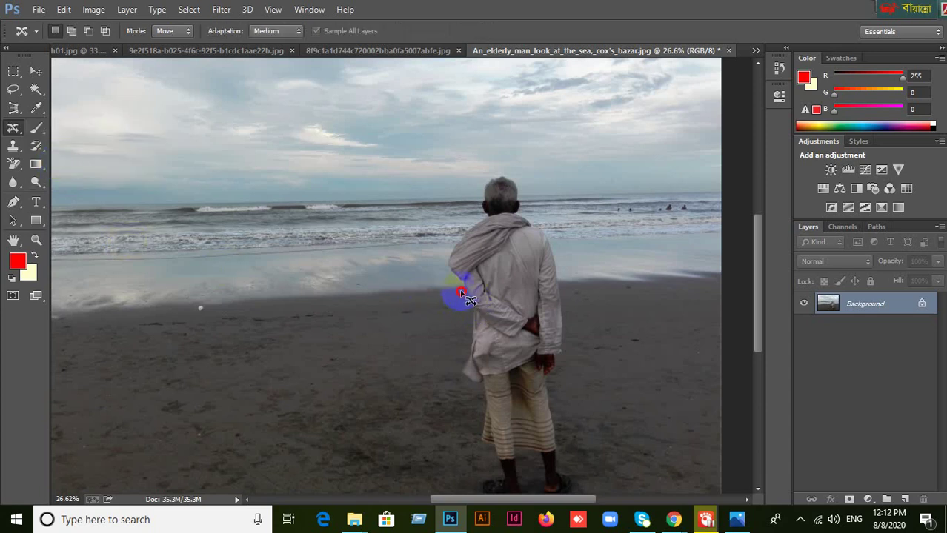
mouse_move(441, 264)
mouse_down()
mouse_move(479, 216)
mouse_move(486, 181)
mouse_move(499, 171)
mouse_move(518, 181)
mouse_move(524, 212)
mouse_move(550, 232)
mouse_move(562, 264)
mouse_move(570, 327)
mouse_move(555, 392)
mouse_move(566, 464)
mouse_move(578, 480)
mouse_move(571, 499)
mouse_move(484, 502)
mouse_move(453, 482)
mouse_move(480, 464)
mouse_move(478, 397)
mouse_move(453, 364)
mouse_move(460, 287)
mouse_up()
Fill the outlined man using Content-Aware with Normal blending at 100% opacity.
click(64, 10)
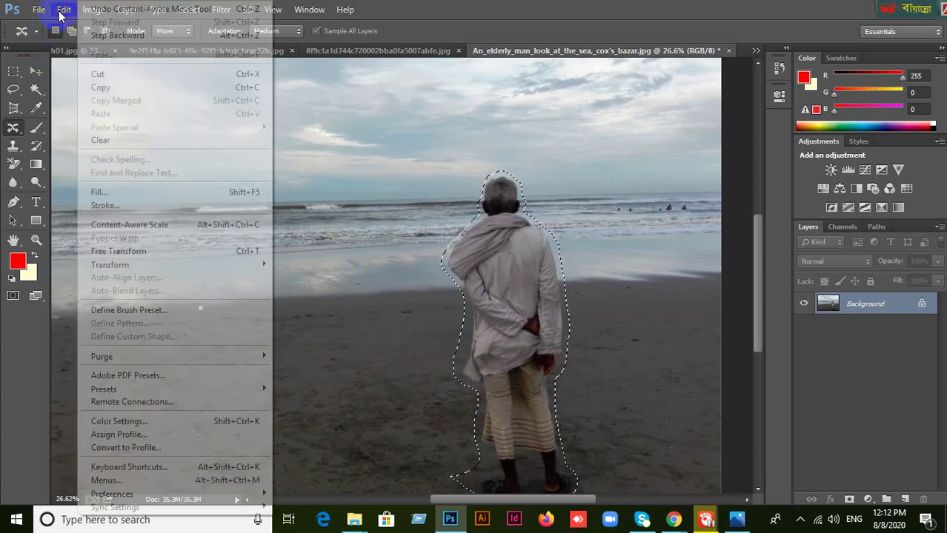
click(96, 194)
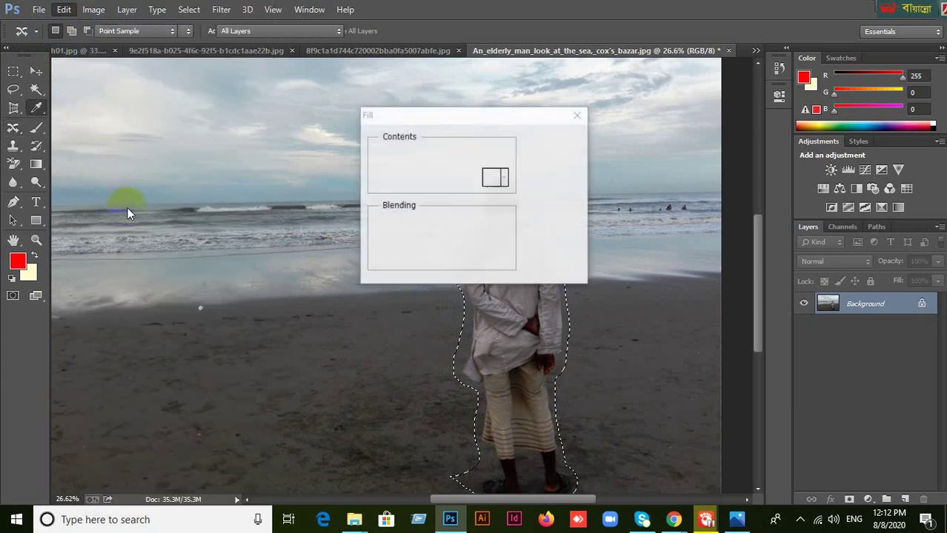
click(476, 157)
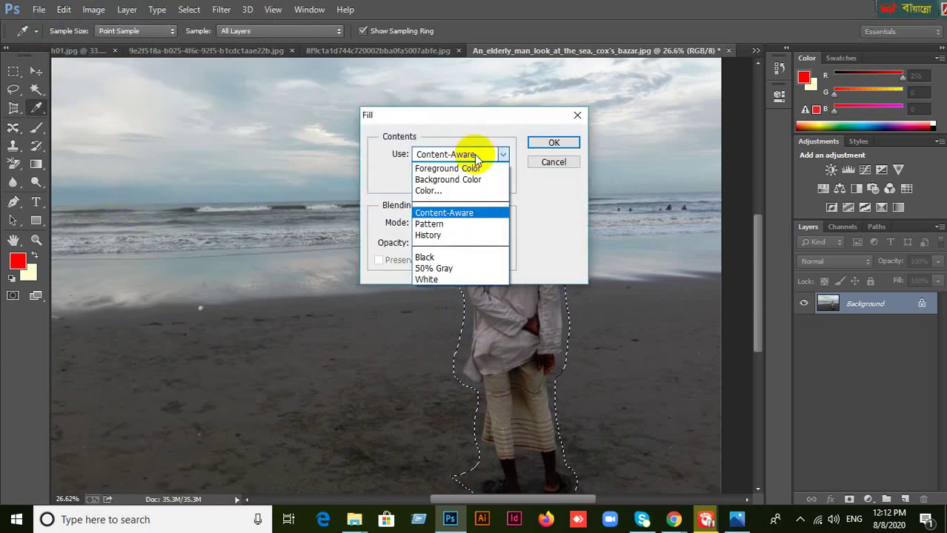
click(480, 154)
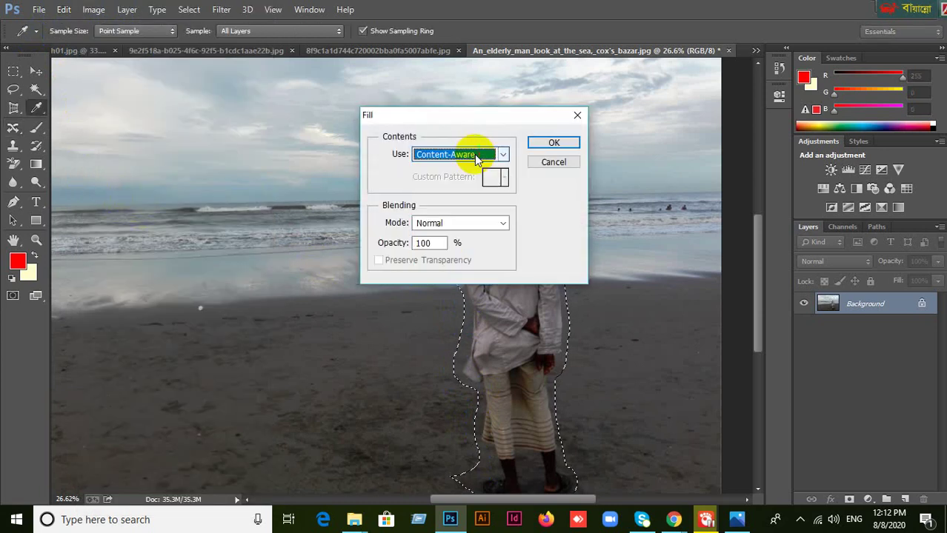
click(495, 224)
click(437, 6)
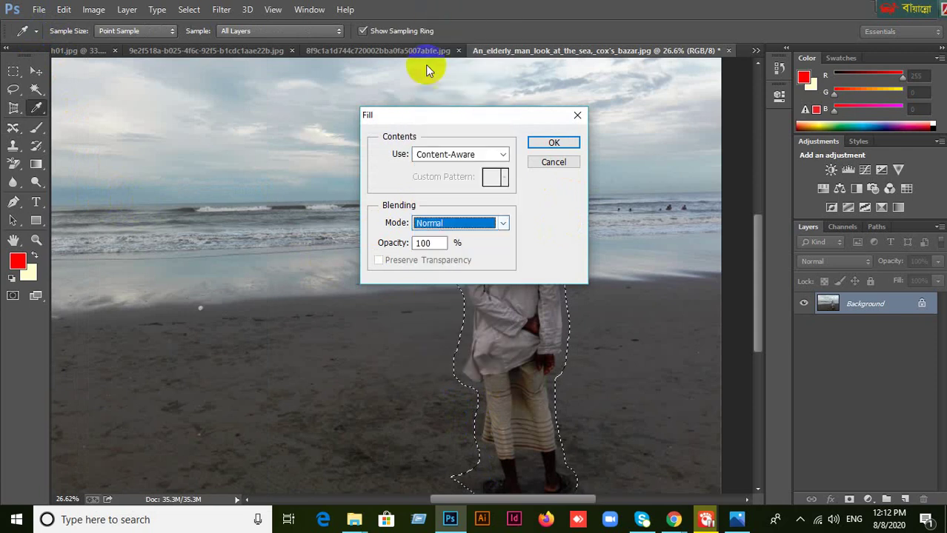
click(568, 144)
key(j)
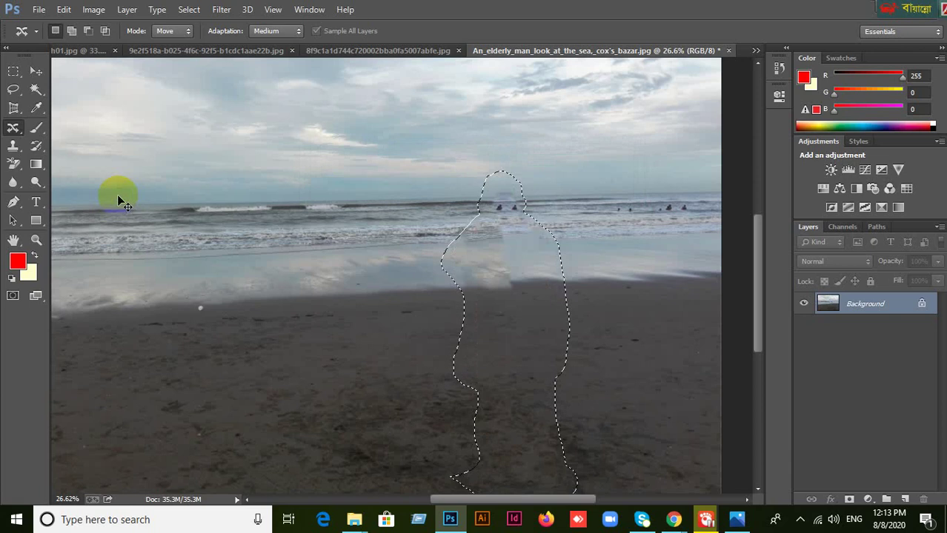
Clear the selection, outline the mismatched surf patch with Content-Aware Move and shift it left along the waves, then deselect.
click(118, 197)
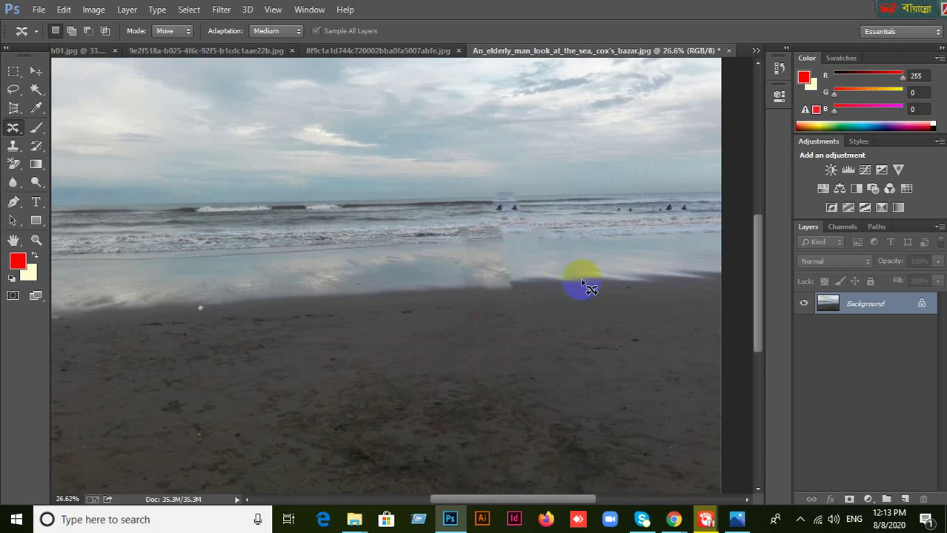
scroll(582, 284, down, 1)
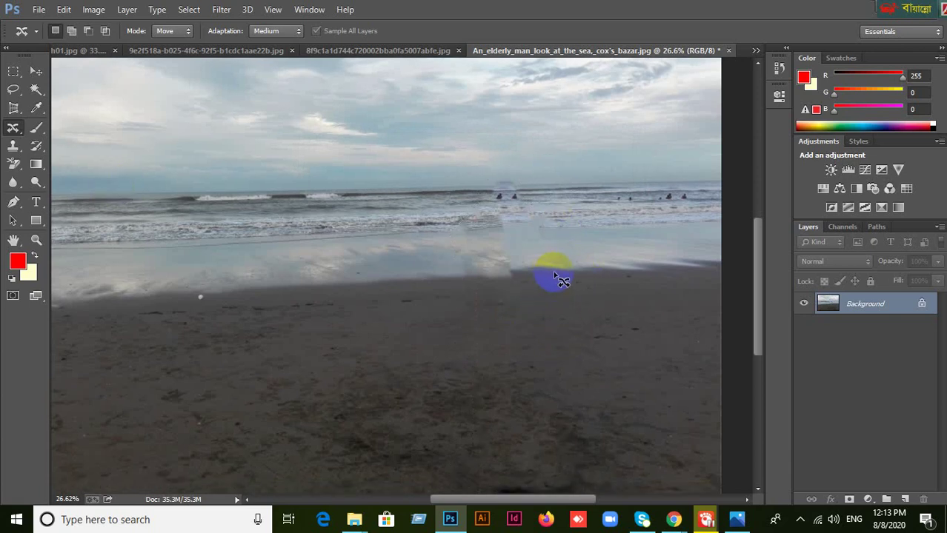
right_click(13, 132)
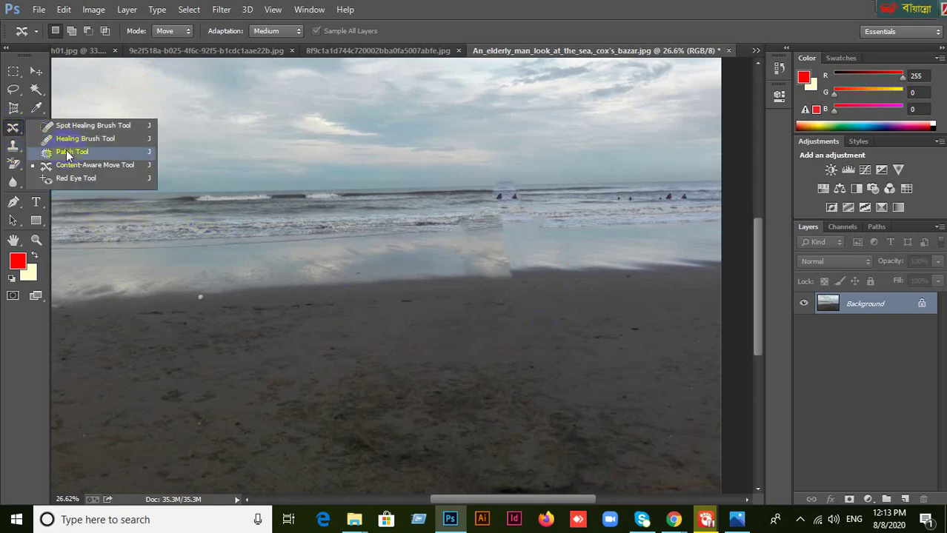
click(85, 165)
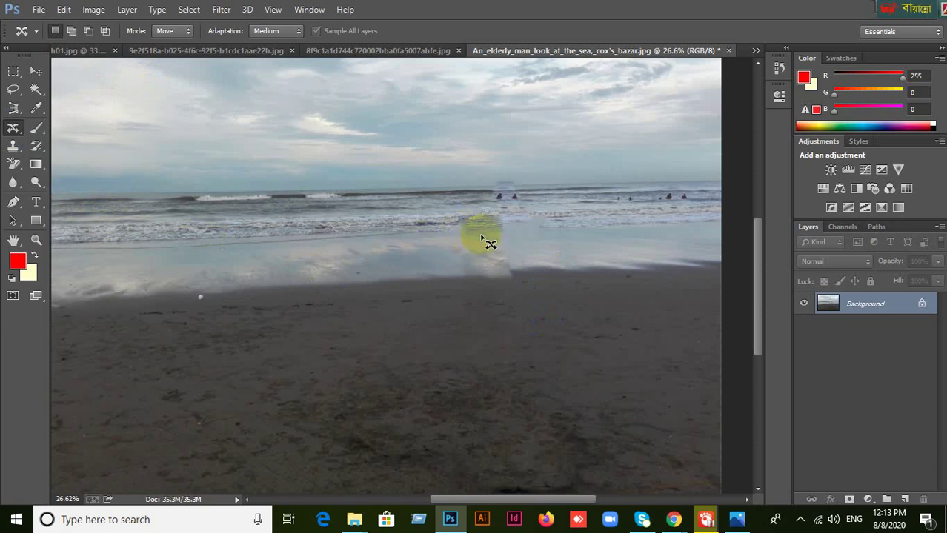
mouse_move(454, 235)
mouse_down()
mouse_move(502, 232)
mouse_move(508, 214)
mouse_move(471, 211)
mouse_move(457, 230)
mouse_move(465, 220)
mouse_move(417, 212)
mouse_up()
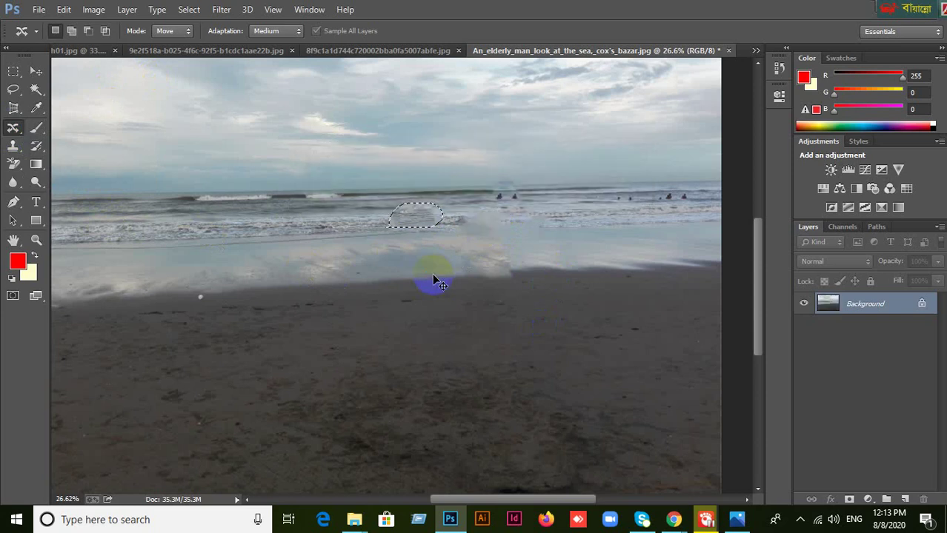
click(224, 226)
Clone Stamp over the smeared surf and shallow water where the man stood, using a 125 px brush at 100% opacity.
click(12, 150)
right_click(12, 150)
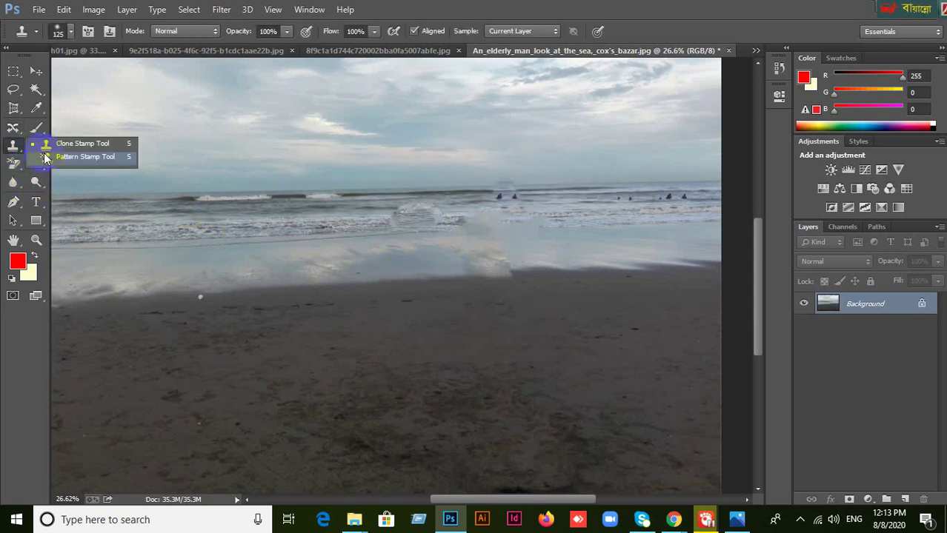
click(67, 142)
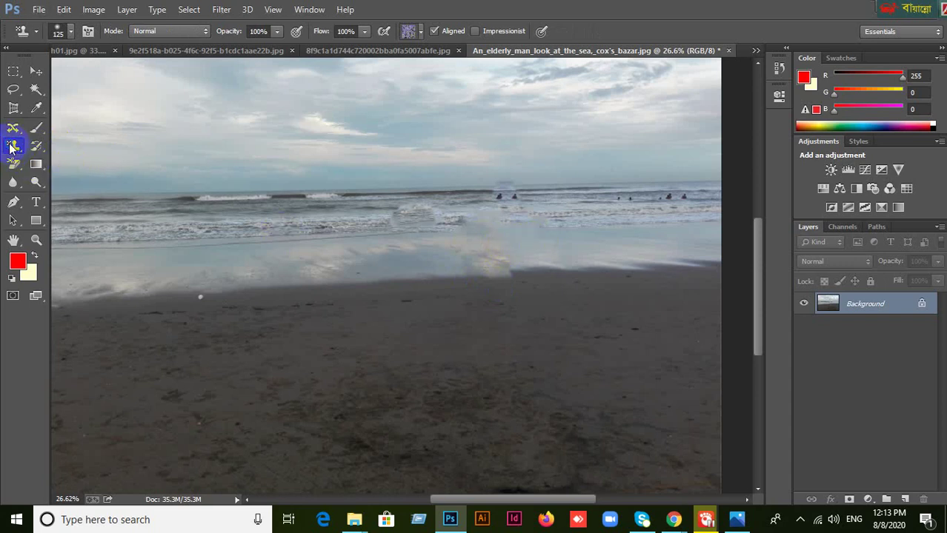
right_click(12, 146)
click(66, 142)
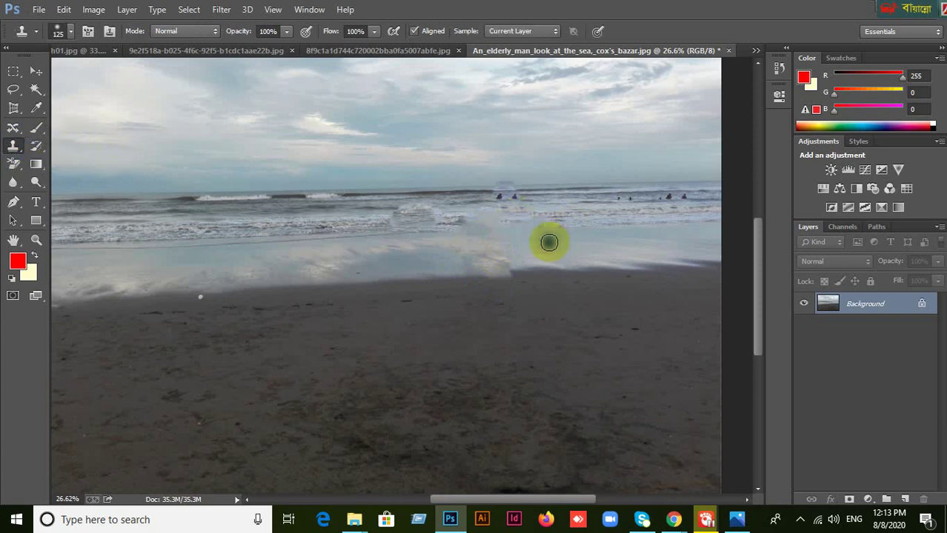
click(504, 262)
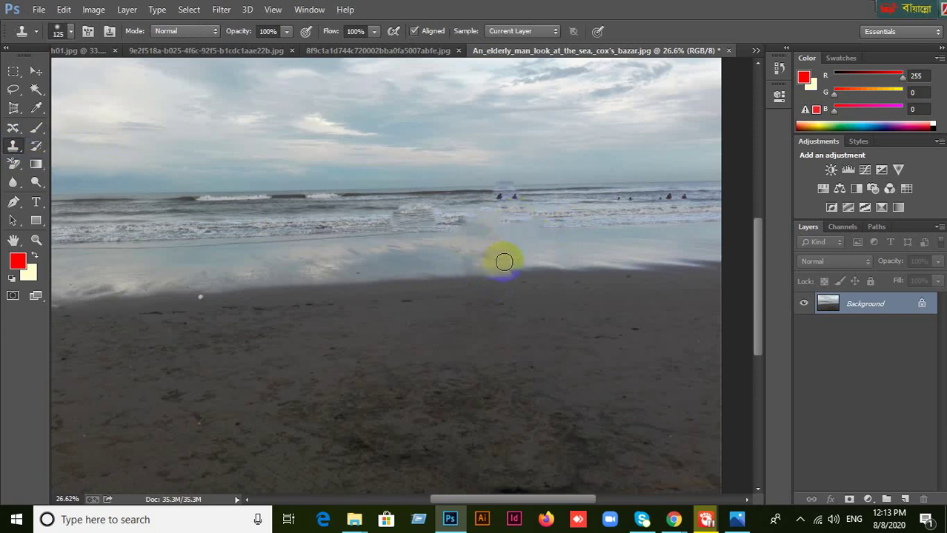
mouse_move(503, 261)
mouse_down()
mouse_move(482, 220)
mouse_move(474, 244)
mouse_move(468, 226)
mouse_move(448, 218)
mouse_up()
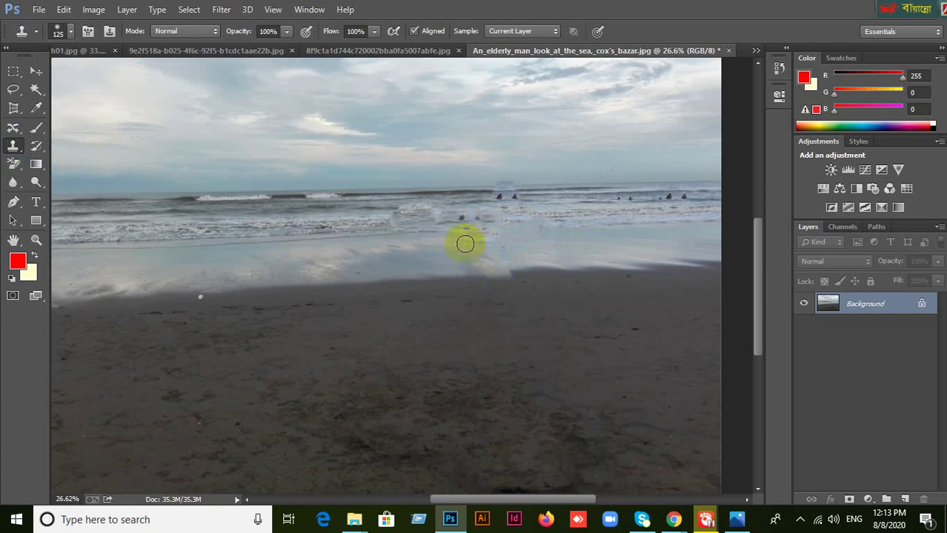
mouse_move(488, 241)
mouse_down()
mouse_move(478, 260)
mouse_move(488, 258)
mouse_move(493, 281)
mouse_move(473, 266)
mouse_move(507, 279)
mouse_up()
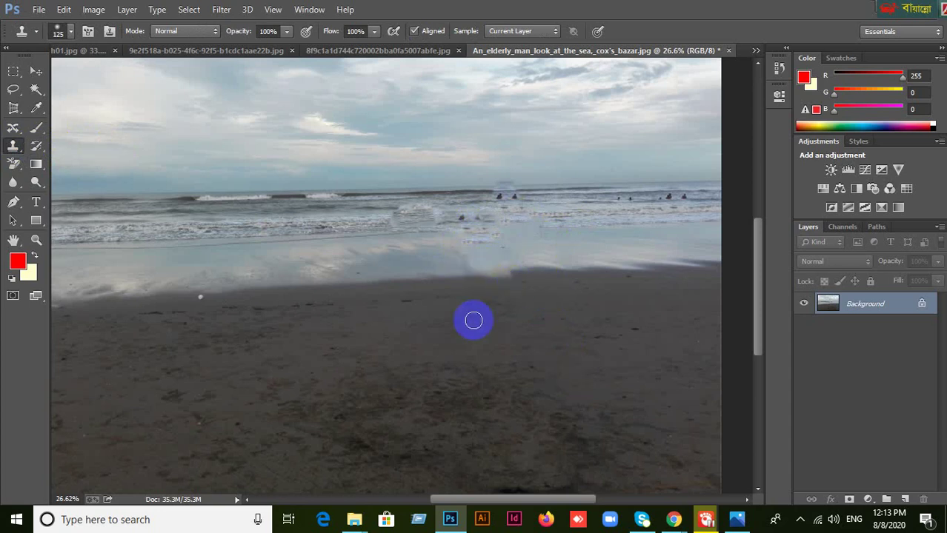
click(36, 72)
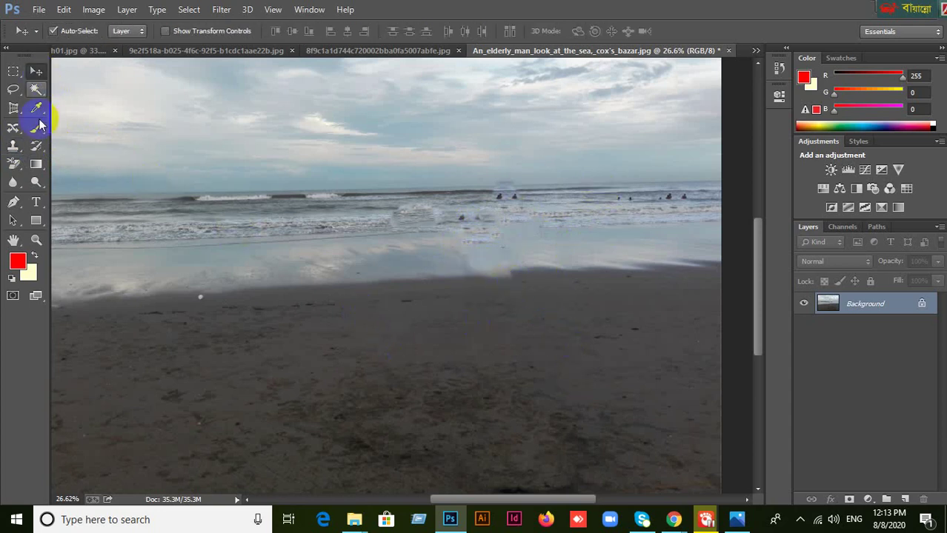
drag(11, 137, 95, 164)
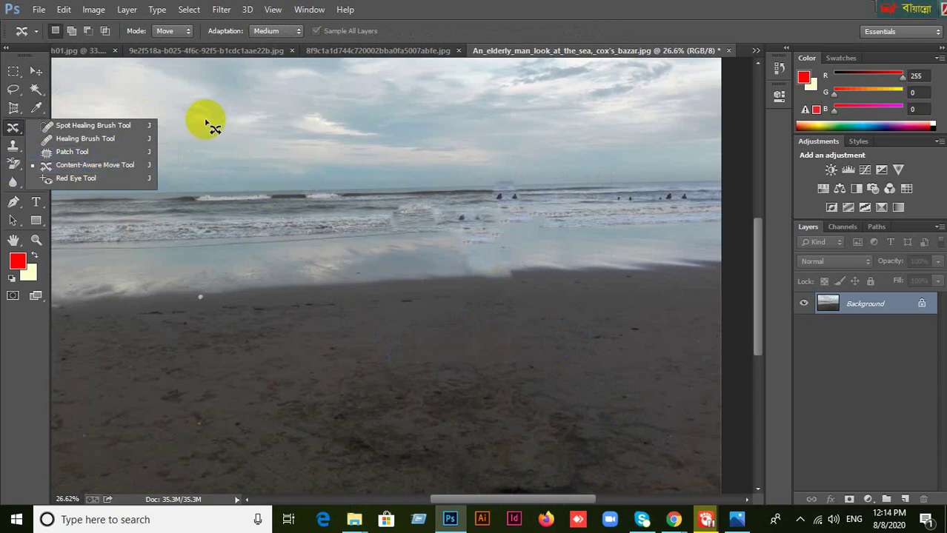
click(37, 72)
click(14, 127)
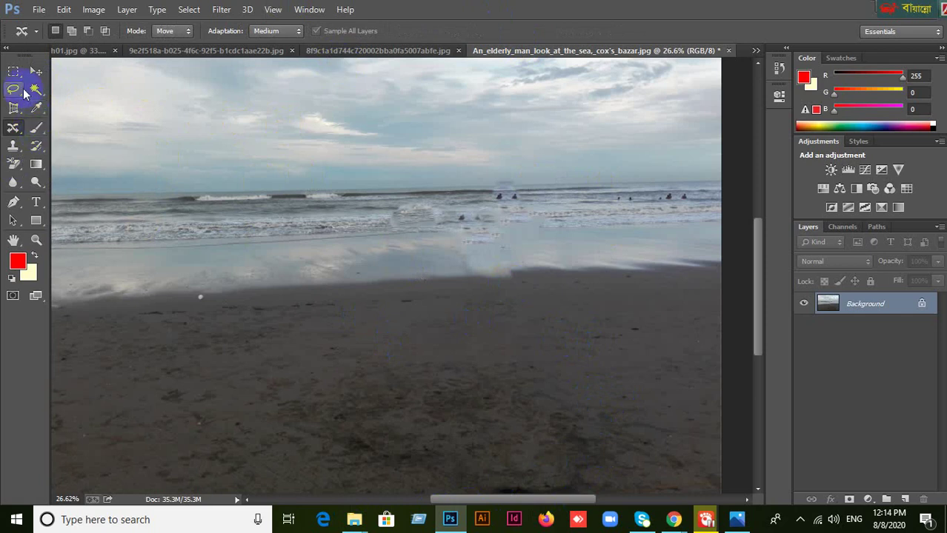
click(35, 72)
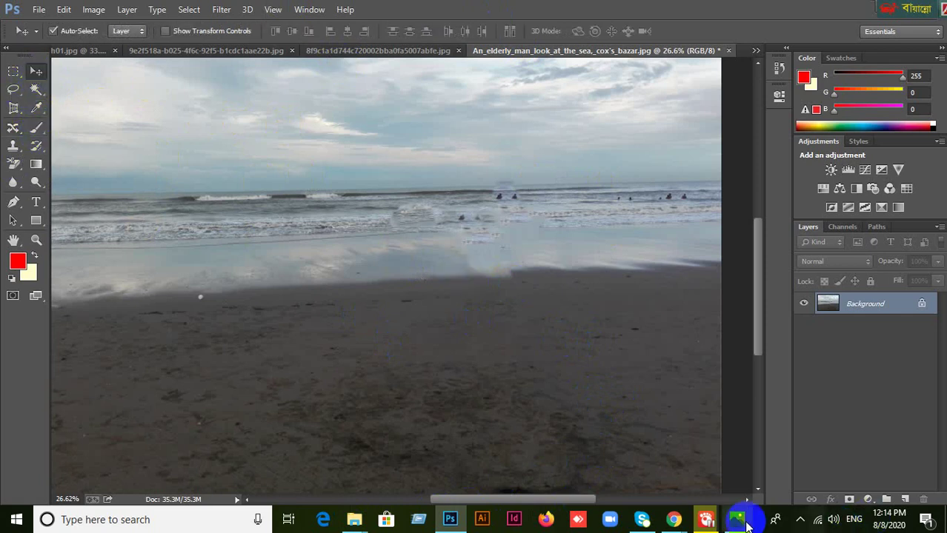
click(706, 520)
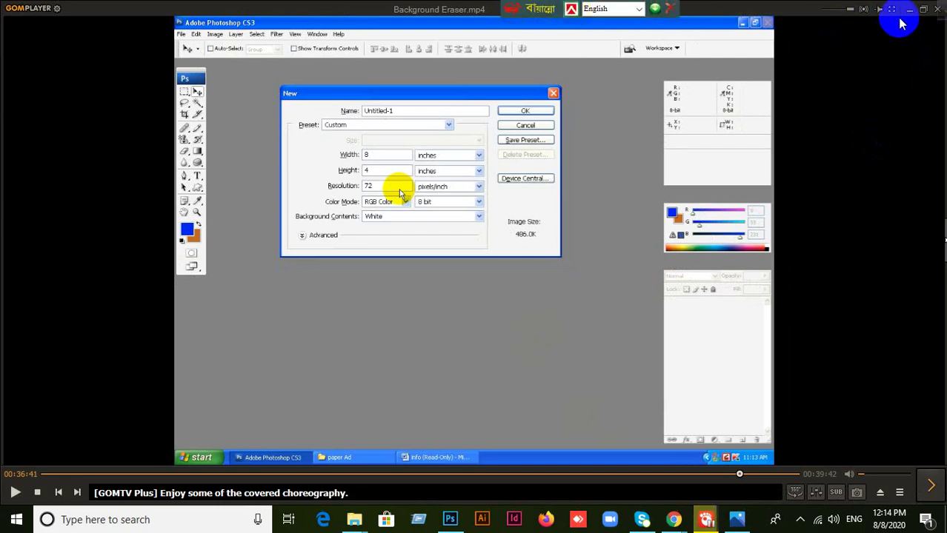
click(909, 9)
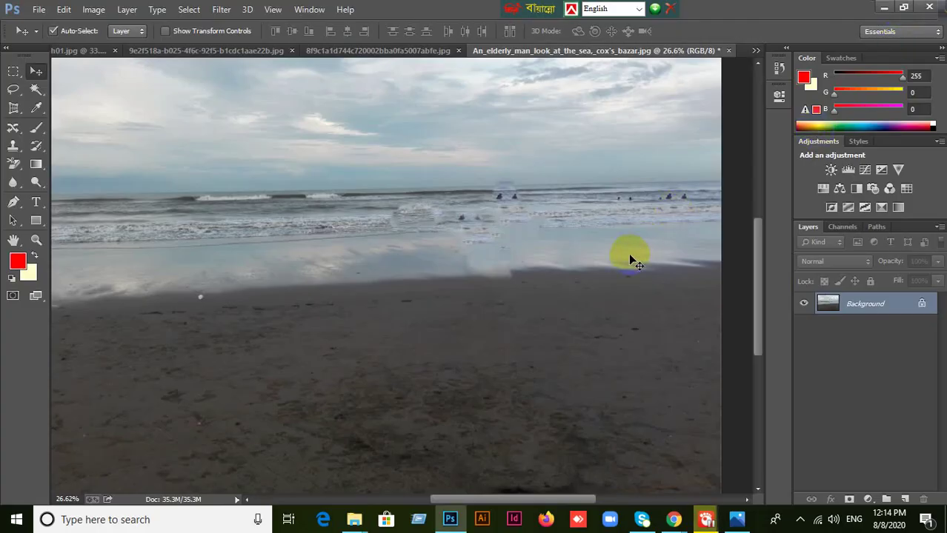
click(264, 333)
click(13, 148)
click(13, 128)
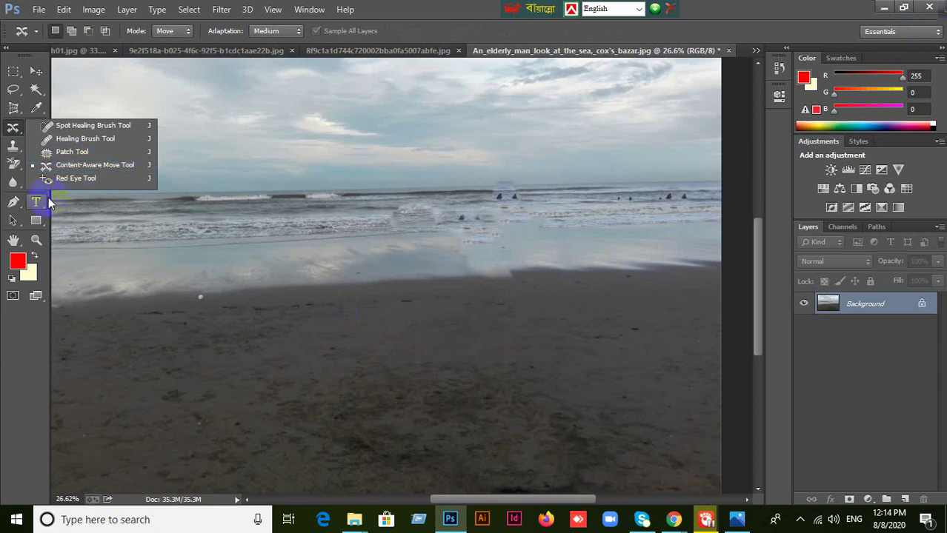
click(121, 164)
click(128, 167)
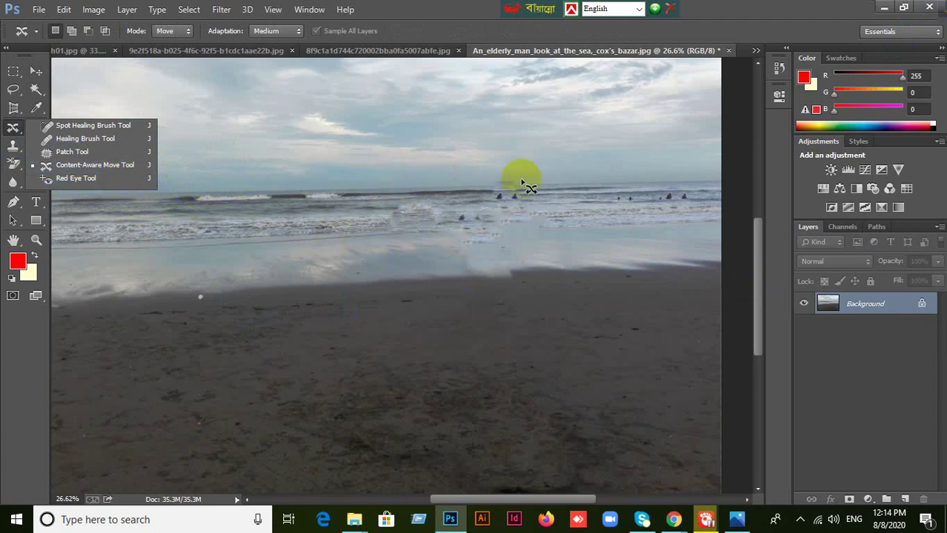
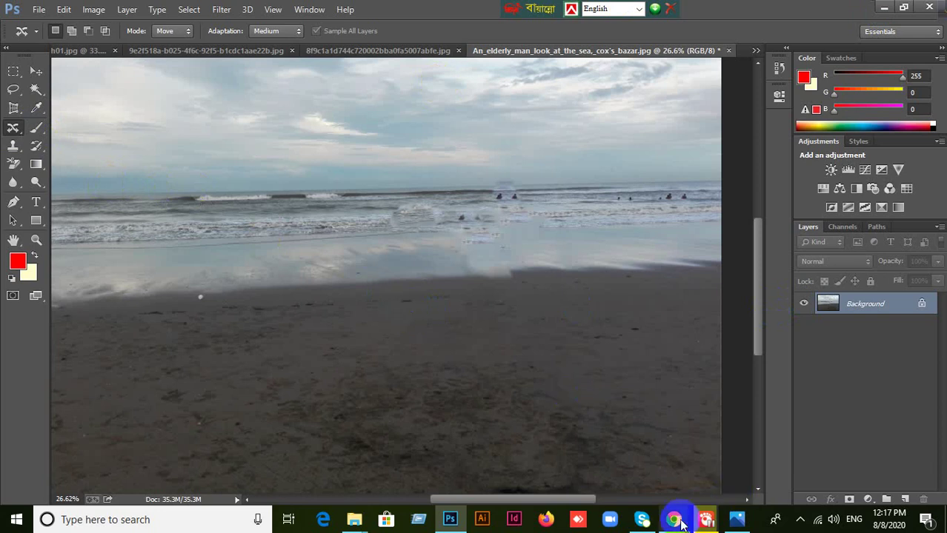
Switch to the Google Meet call in Chrome, check the participant list and close it.
mouse_move(672, 515)
click(625, 463)
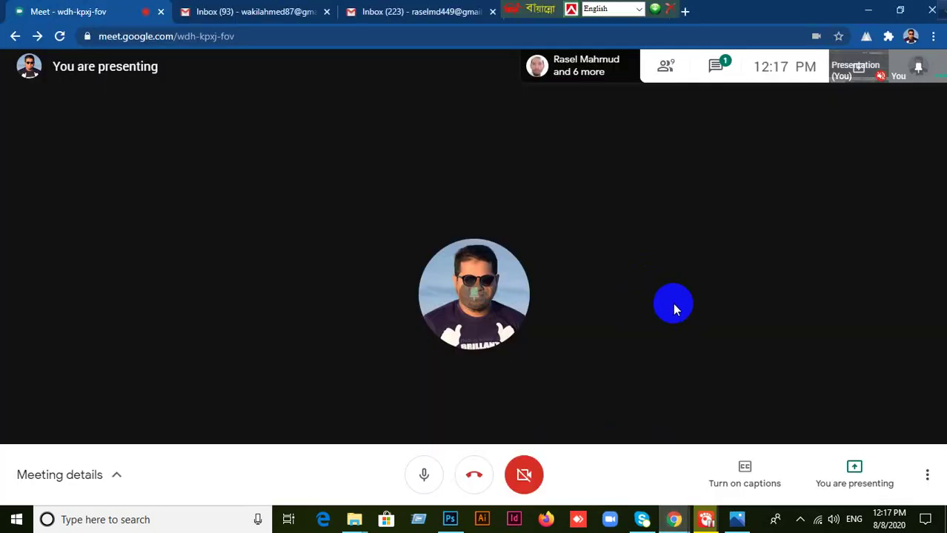
click(672, 68)
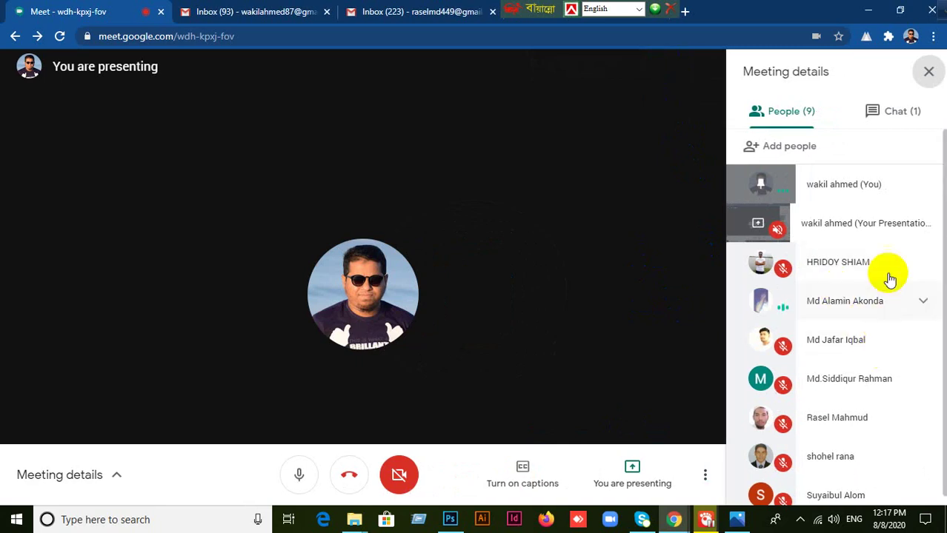
click(931, 72)
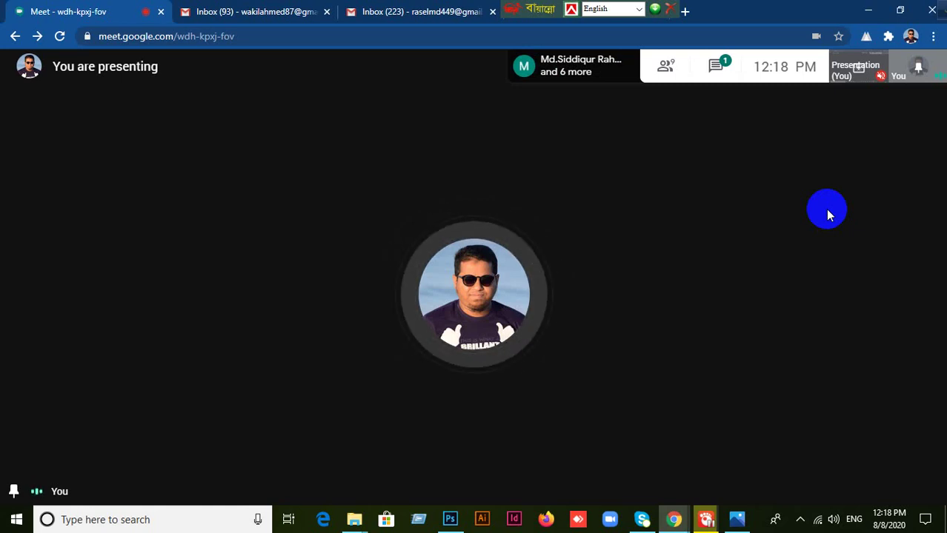
Return to Photoshop and bring up the acne.jpg portrait among the open documents.
click(450, 521)
drag(13, 128, 46, 131)
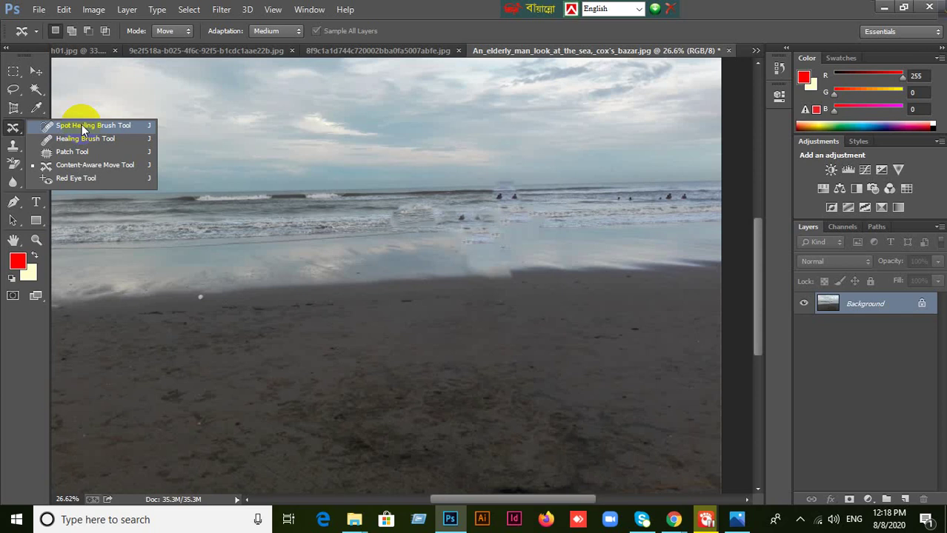
click(207, 51)
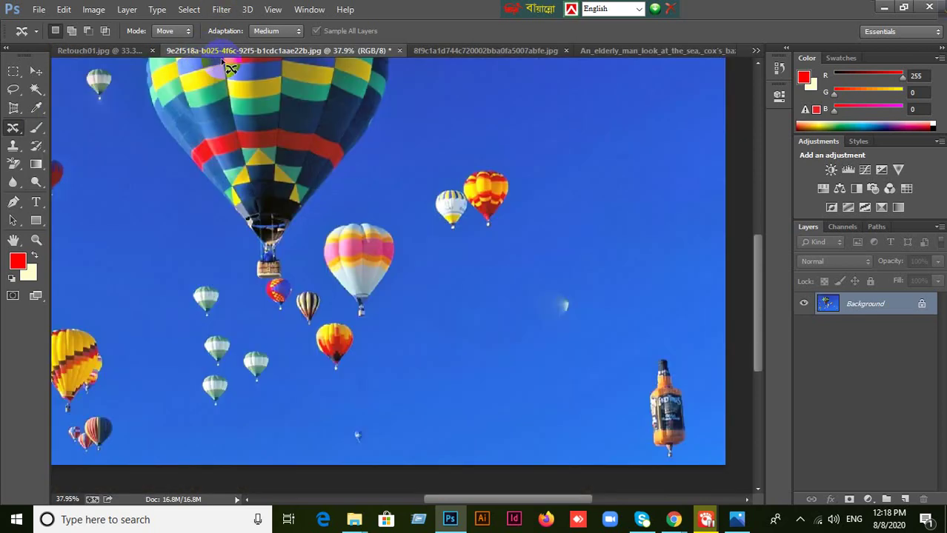
click(66, 50)
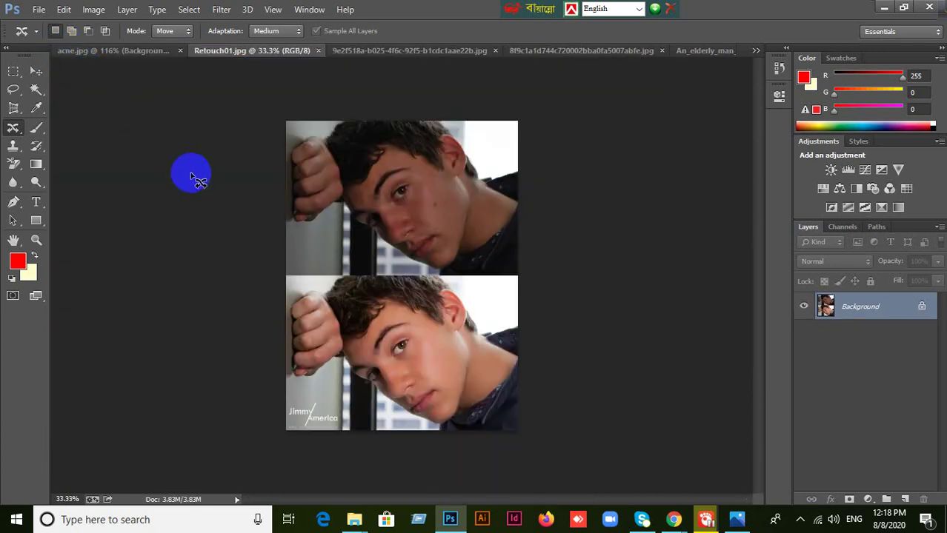
click(120, 51)
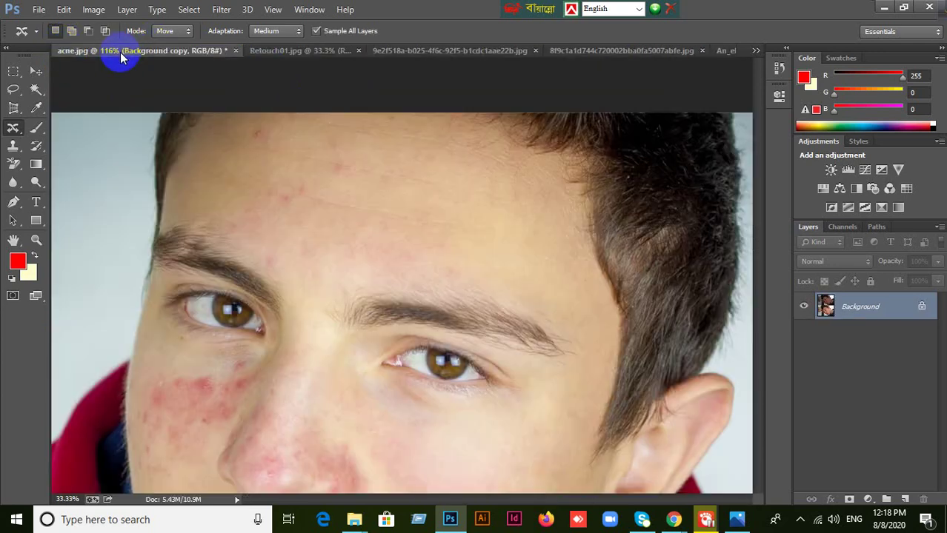
Remove the forehead blemishes on the Background copy layer with a 25 px Content-Aware Spot Healing Brush.
right_click(15, 129)
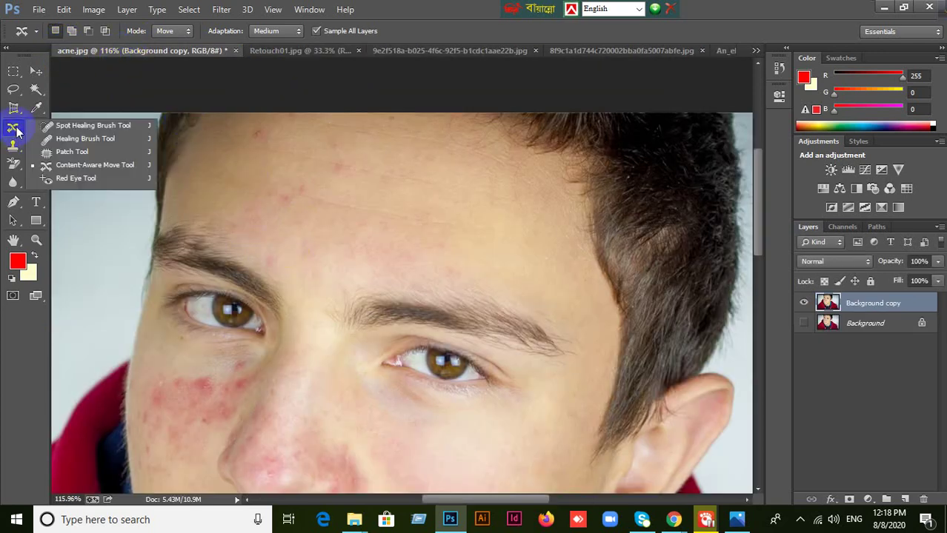
click(74, 125)
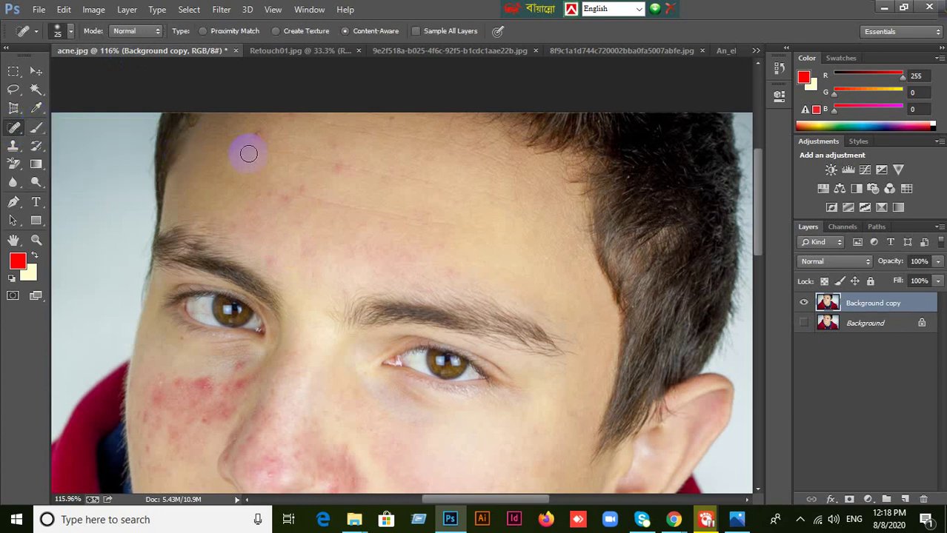
key(bracketright)
key(bracketleft)
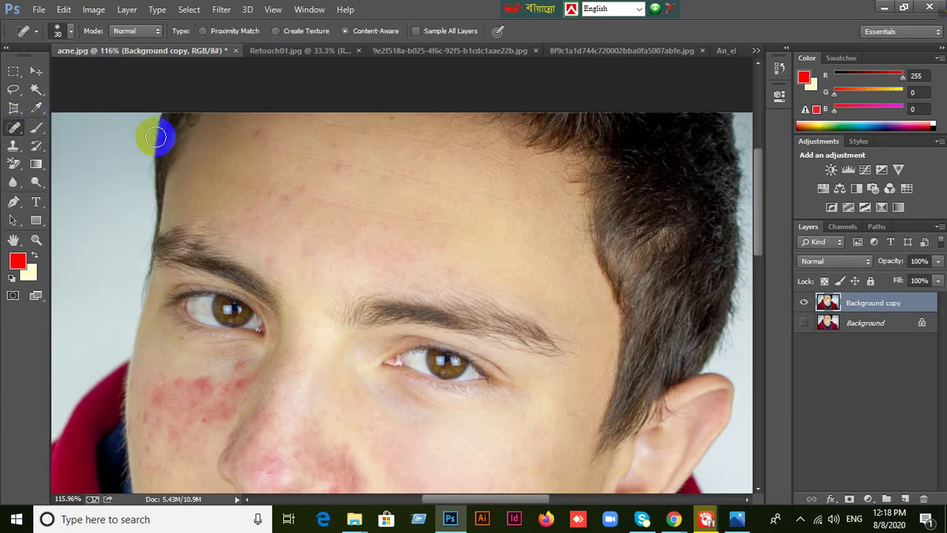
right_click(21, 131)
click(74, 126)
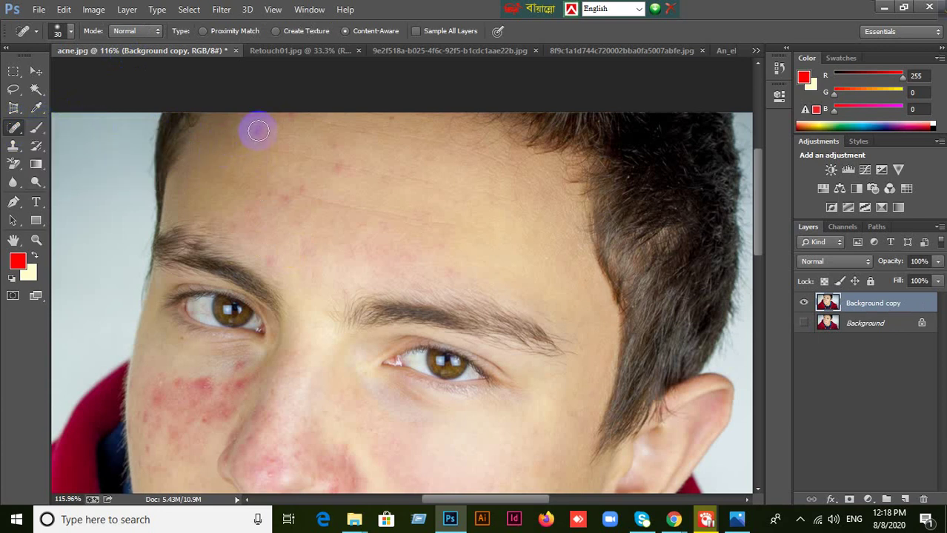
key(bracketleft)
click(255, 133)
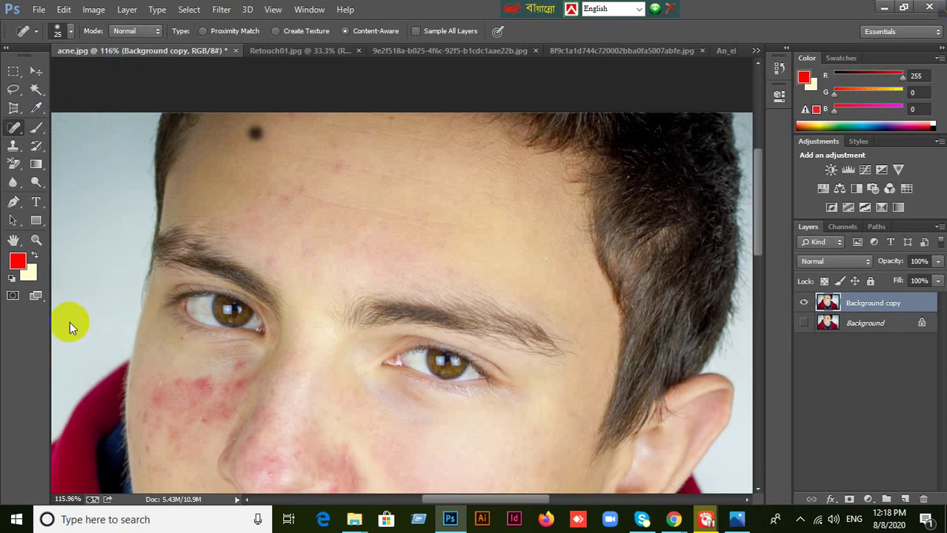
click(302, 191)
click(282, 201)
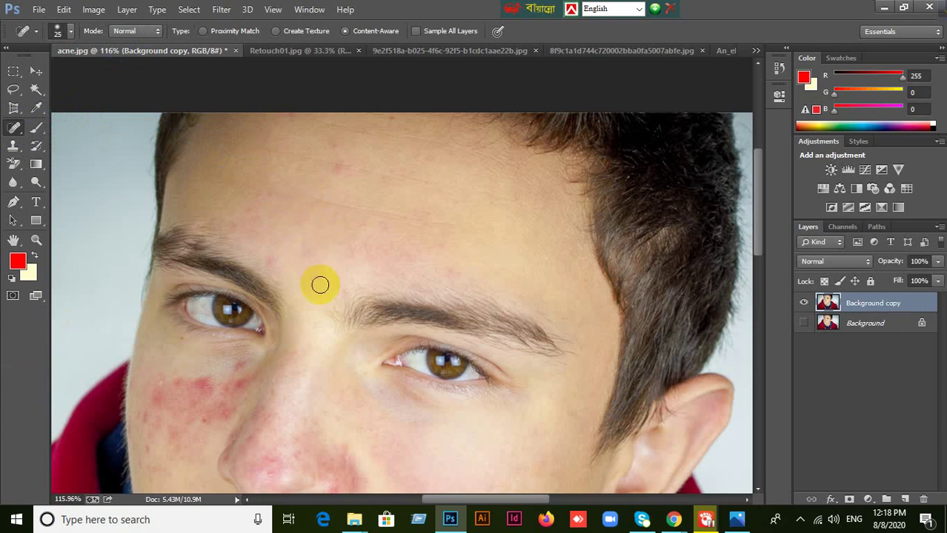
Heal several of the red acne spots on the cheek beside the nose with the Spot Healing Brush.
scroll(319, 283, down, 3)
click(205, 332)
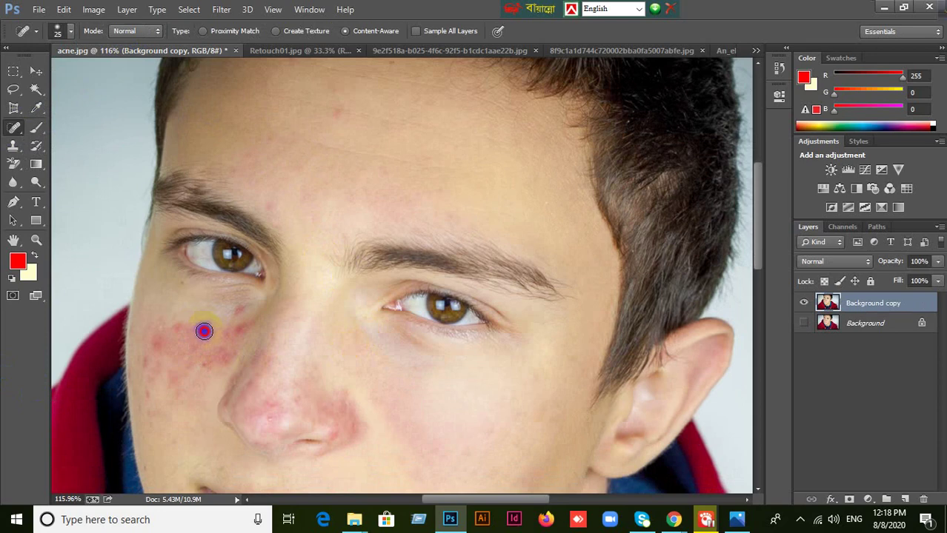
click(191, 326)
click(199, 334)
click(182, 335)
right_click(16, 128)
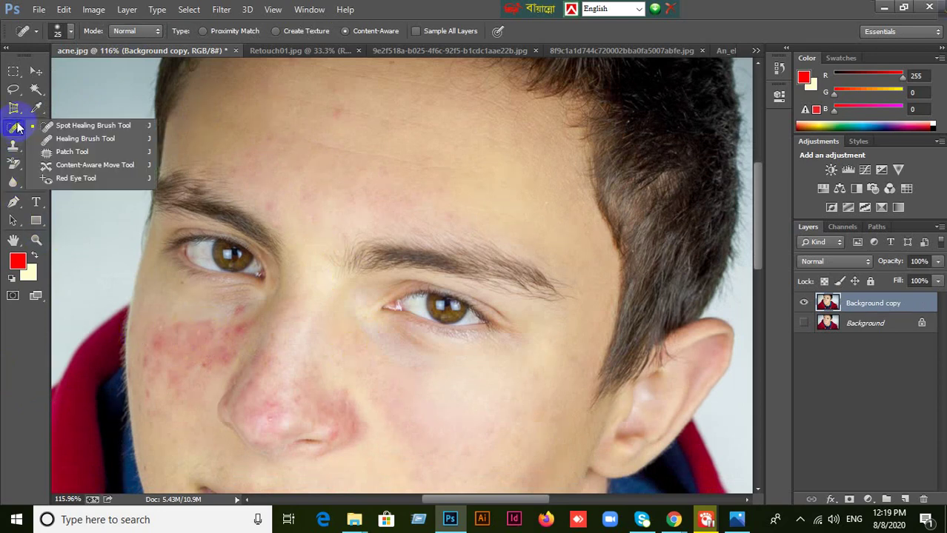
Patch the red spots on the cheek below the eye with clean skin from the lower cheek using the Patch Tool, and deselect.
click(77, 150)
mouse_move(197, 322)
mouse_down()
mouse_move(169, 318)
mouse_move(174, 336)
mouse_move(214, 338)
mouse_move(221, 325)
mouse_move(187, 319)
mouse_up()
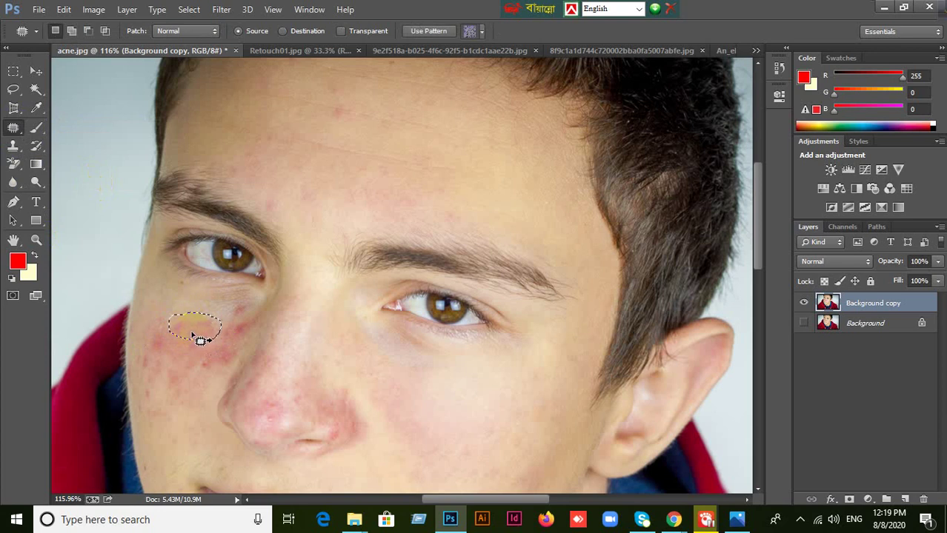
drag(191, 329, 179, 449)
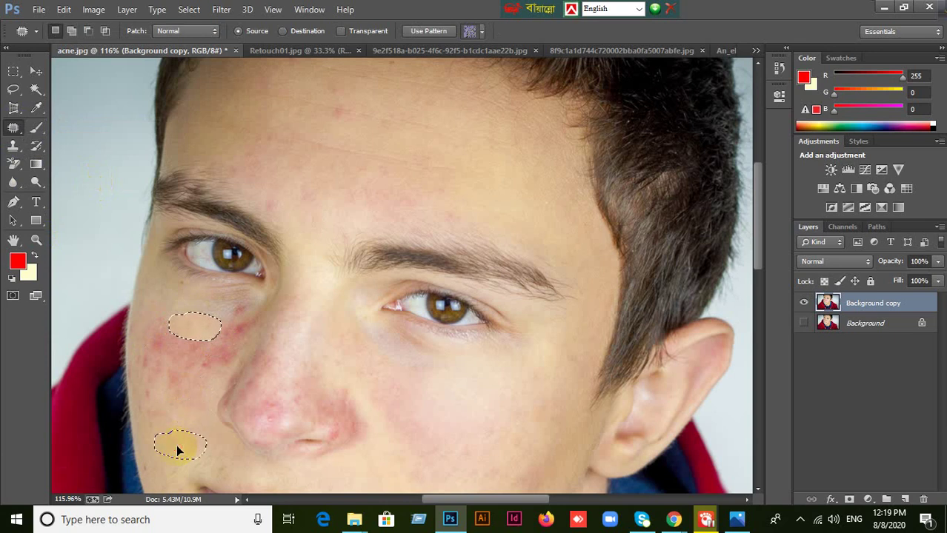
key(ctrl+d)
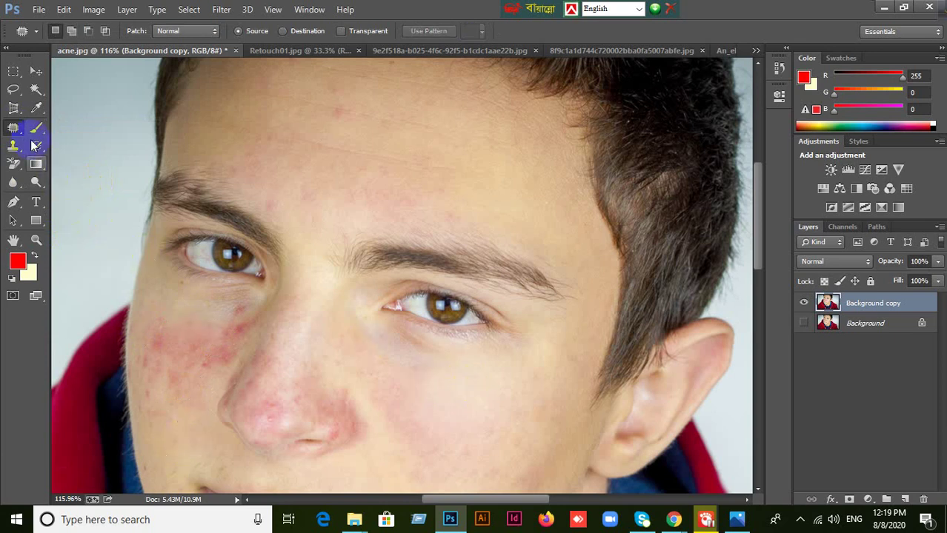
Activate the Healing Brush Tool with a Sampled source and reduce its brush size to 60 px.
right_click(13, 128)
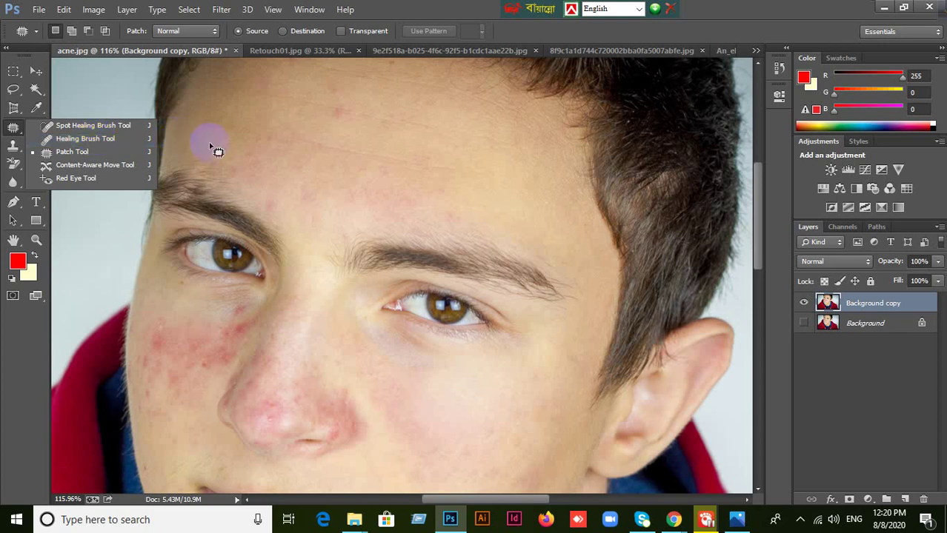
scroll(267, 170, down, 1)
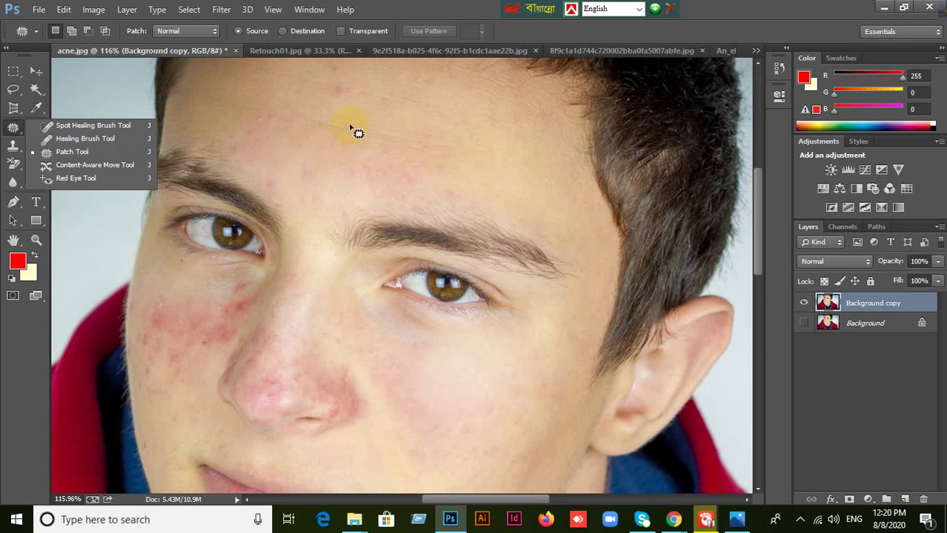
key(alt)
click(61, 141)
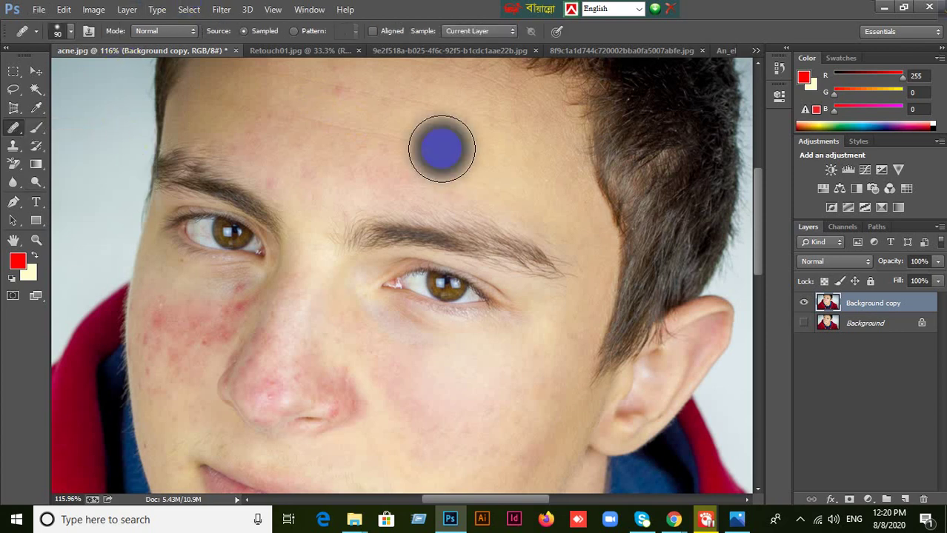
key(bracketleft)
key(bracketleft)
key(bracketleft)
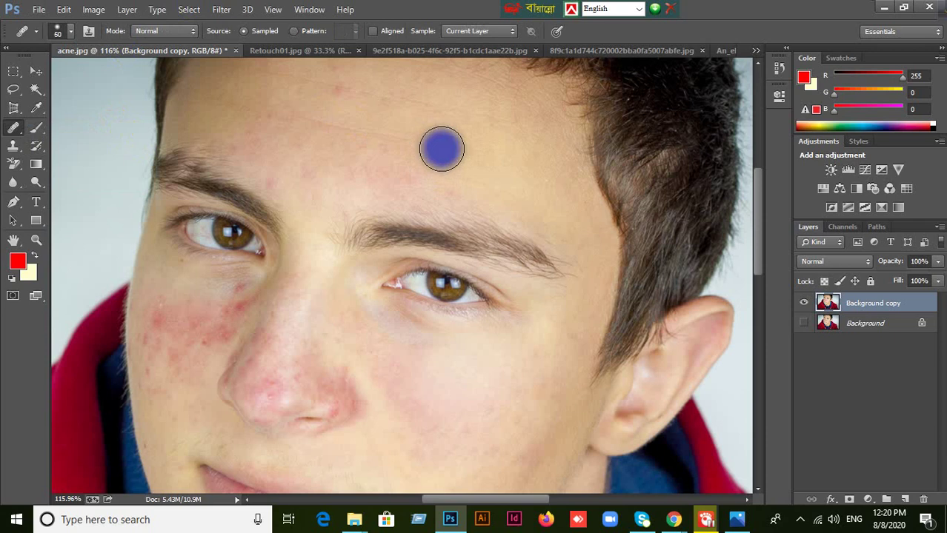
scroll(404, 218, up, 2)
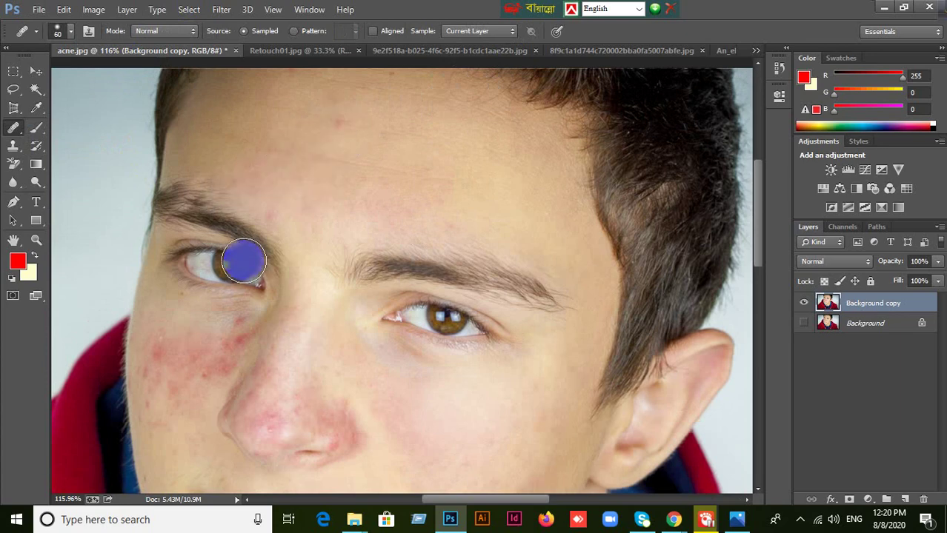
right_click(9, 140)
click(83, 134)
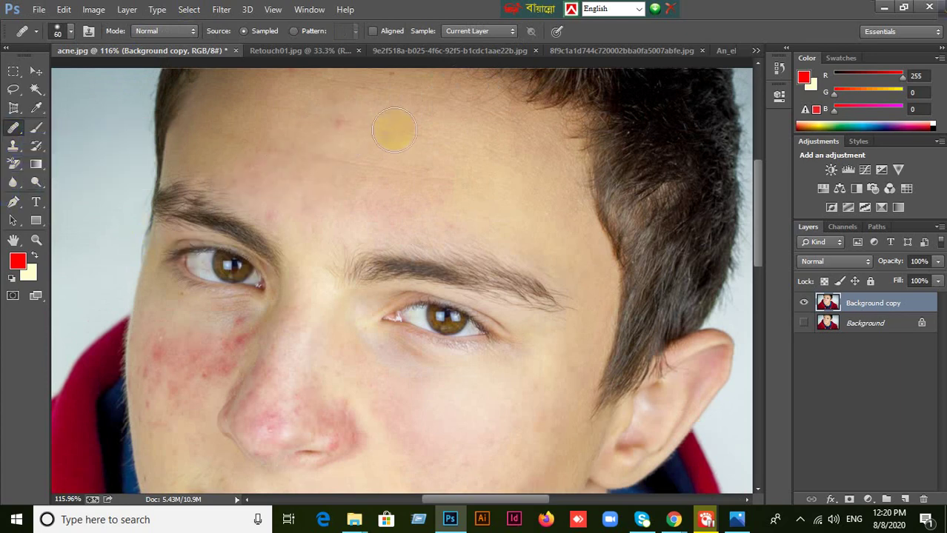
Bring the chin into view and reduce the Healing Brush size to 25 px for the blemishes there.
key(p)
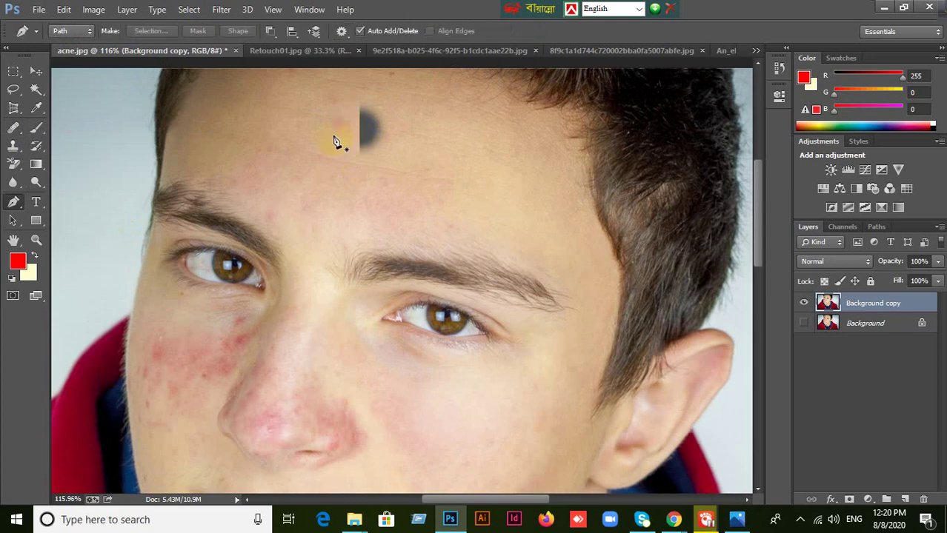
scroll(415, 192, down, 5)
scroll(441, 250, down, 4)
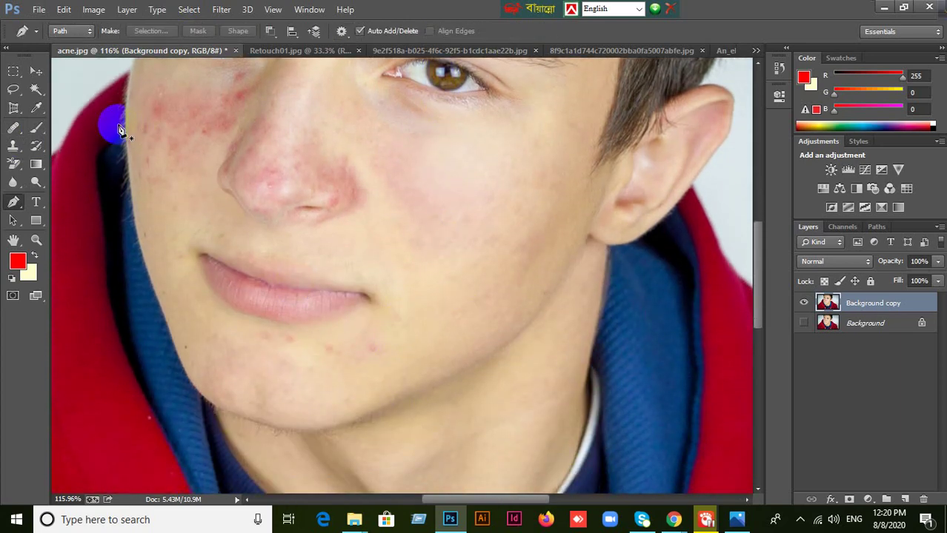
click(10, 139)
right_click(11, 140)
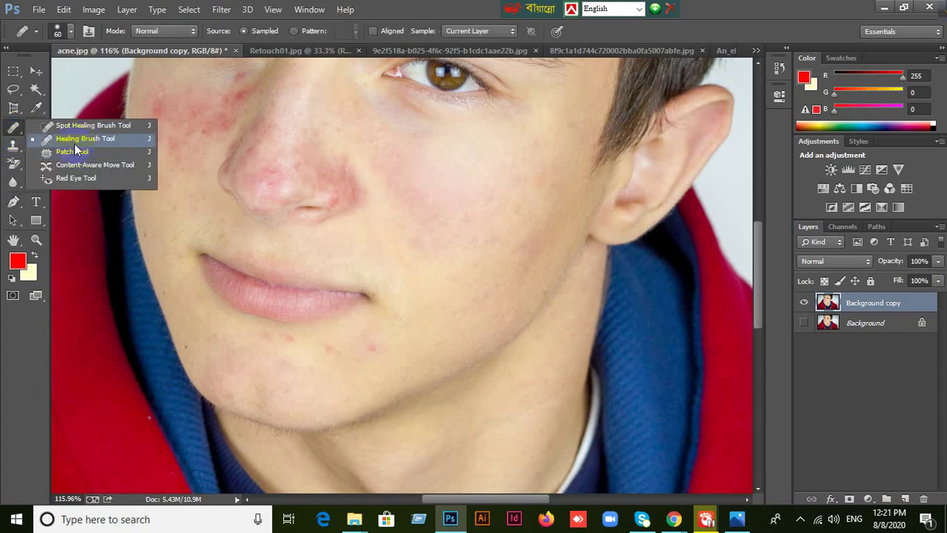
click(74, 141)
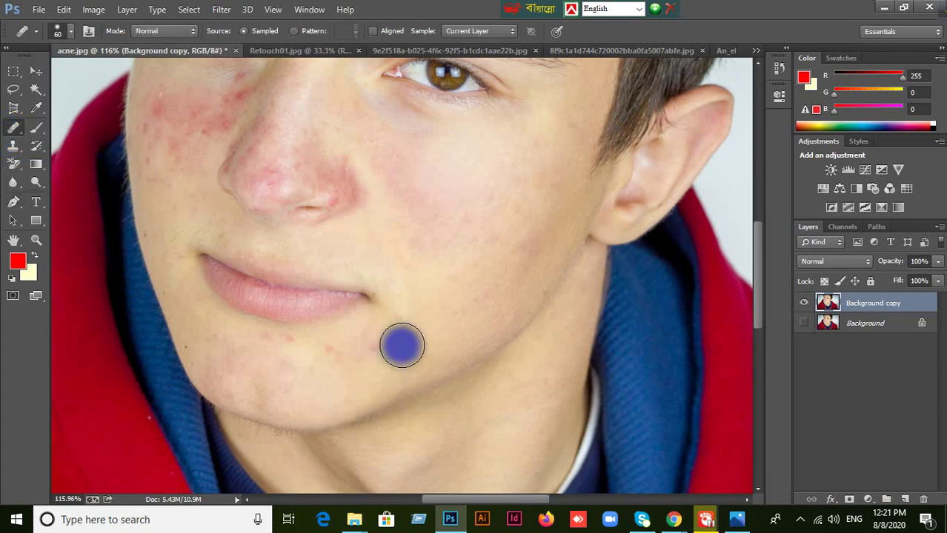
key(bracketleft)
key(bracketleft)
key(bracketleft)
key(bracketleft)
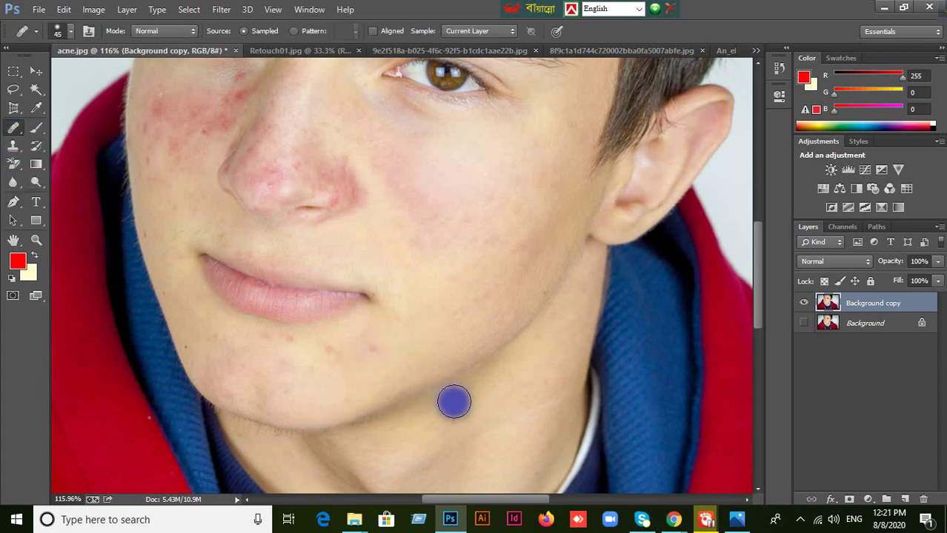
mouse_move(393, 359)
mouse_down()
mouse_move(424, 372)
mouse_move(408, 343)
mouse_move(429, 306)
mouse_move(457, 294)
mouse_move(427, 299)
mouse_up()
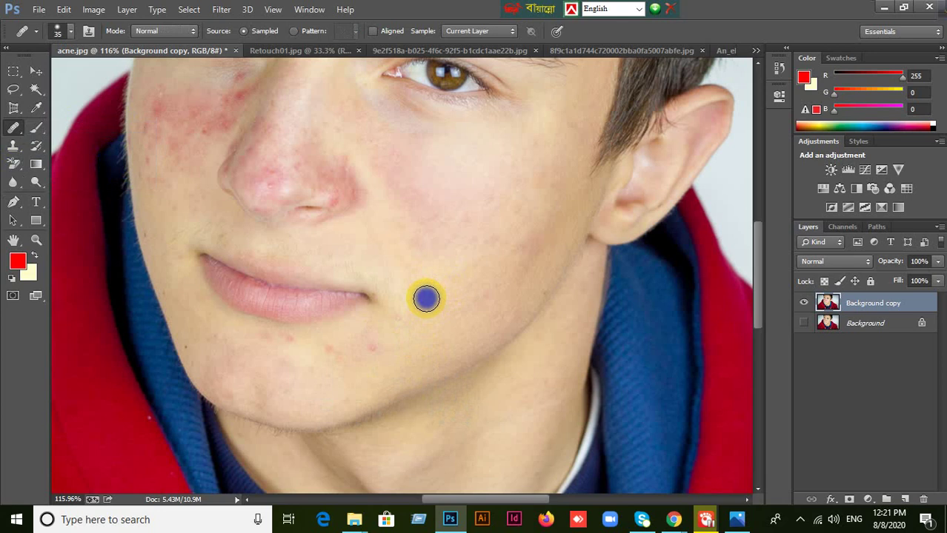
drag(427, 299, 426, 298)
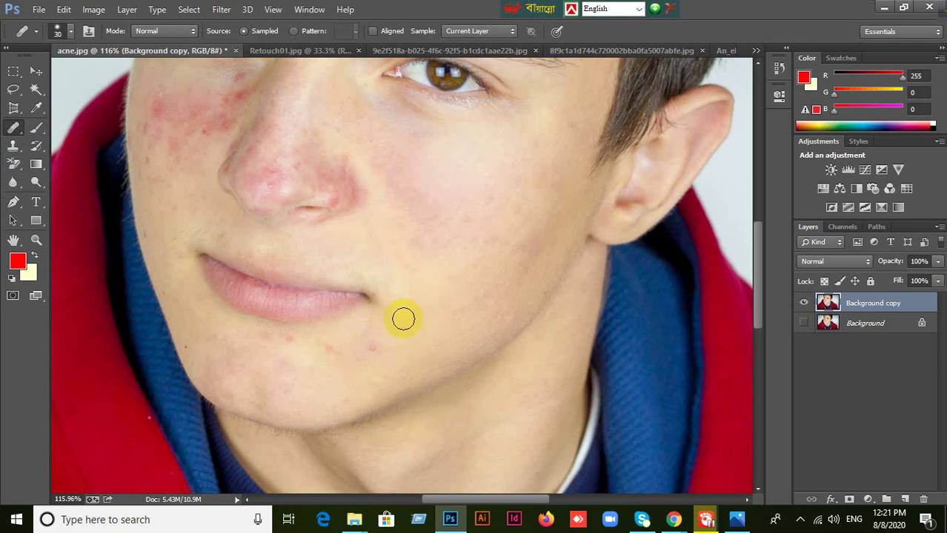
key(bracketleft)
drag(396, 318, 400, 308)
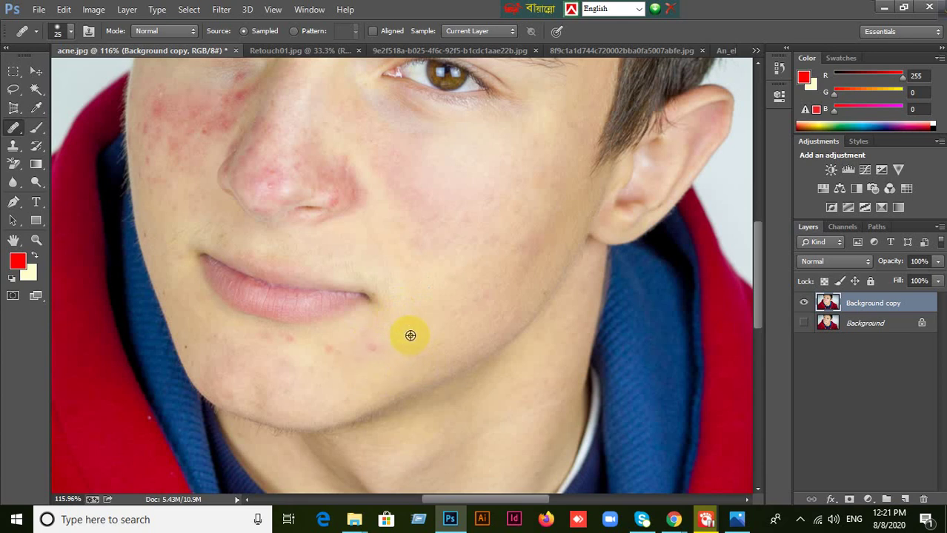
Sample clean skin beside the corner of the mouth and heal the adjacent chin spots with the Healing Brush.
alt+click(410, 336)
alt+click(409, 338)
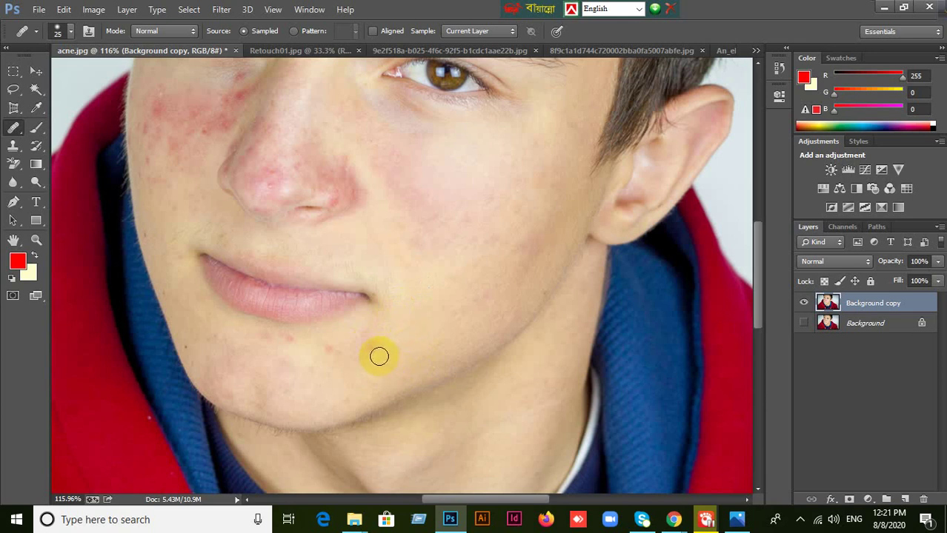
mouse_move(369, 359)
mouse_down()
mouse_move(378, 340)
mouse_move(366, 342)
mouse_move(369, 334)
mouse_move(383, 331)
mouse_move(383, 345)
mouse_move(389, 334)
mouse_move(367, 352)
mouse_move(376, 325)
mouse_move(330, 349)
mouse_move(347, 362)
mouse_up()
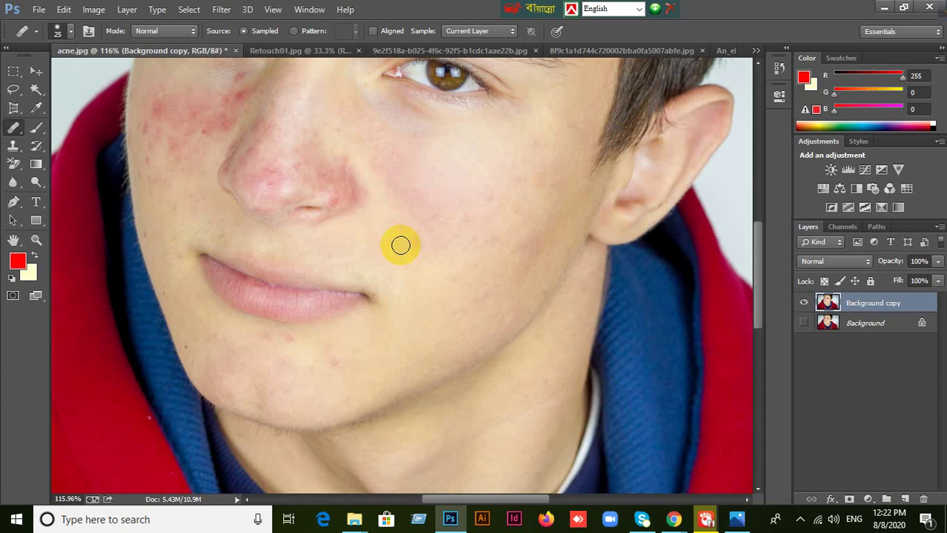
Heal the remaining red spots on the chin and just below the lower lip with the Healing Brush.
scroll(400, 245, up, 1)
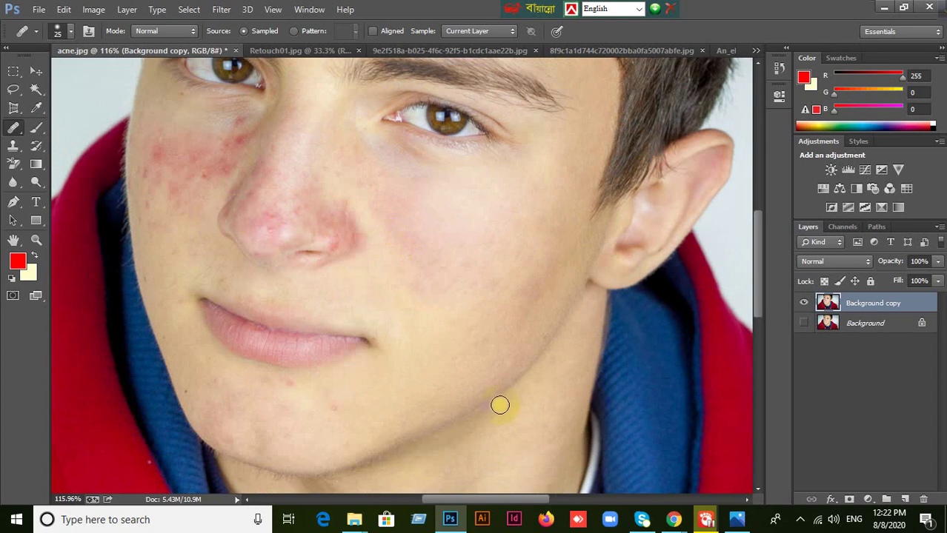
scroll(453, 324, down, 1)
scroll(453, 325, down, 1)
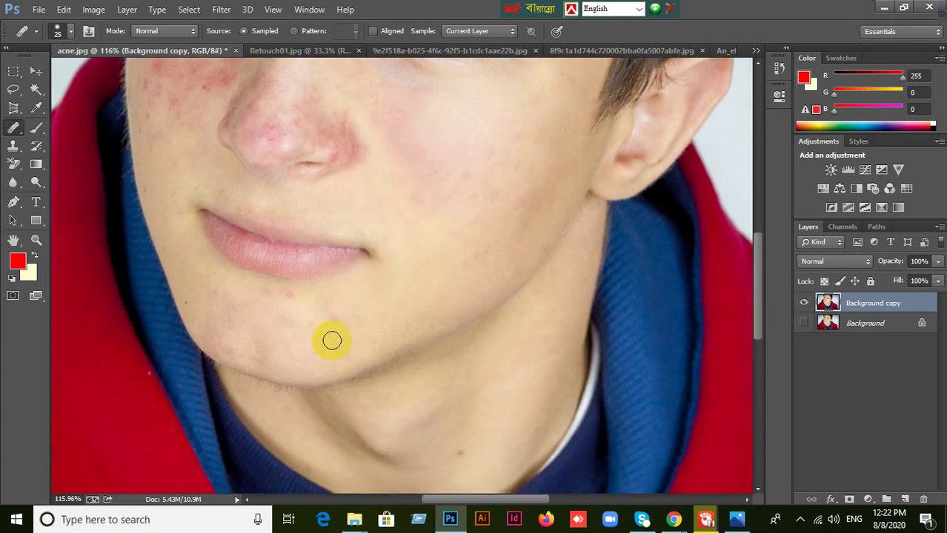
click(383, 371)
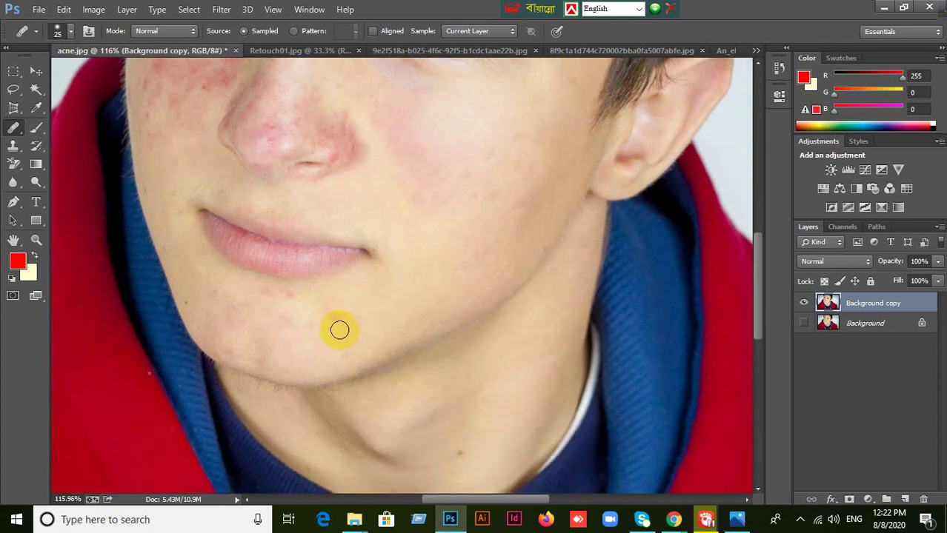
click(383, 358)
mouse_move(334, 336)
mouse_down()
mouse_move(334, 315)
mouse_move(340, 342)
mouse_move(339, 335)
mouse_up()
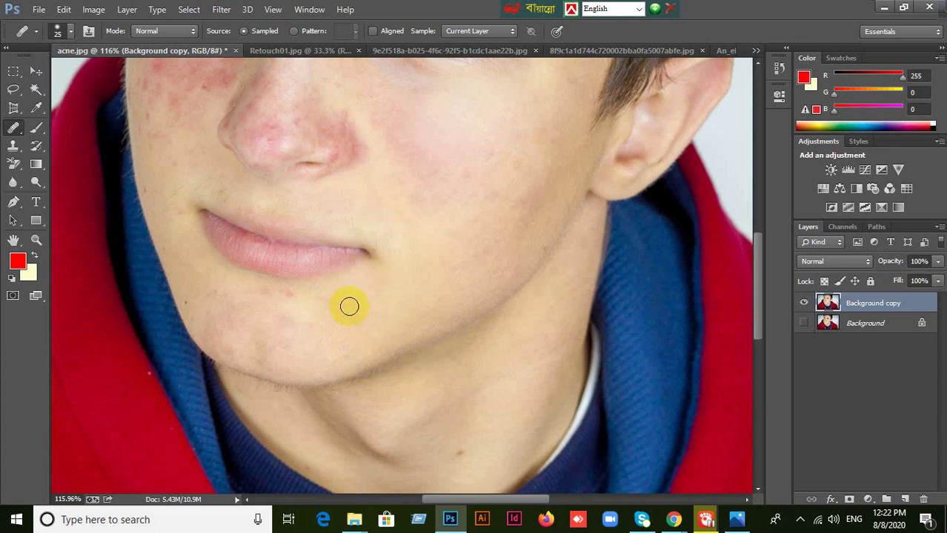
mouse_move(287, 296)
mouse_down()
mouse_move(264, 291)
mouse_move(306, 298)
mouse_move(276, 298)
mouse_move(296, 315)
mouse_move(320, 307)
mouse_move(290, 295)
mouse_move(318, 302)
mouse_move(304, 315)
mouse_move(336, 306)
mouse_move(301, 300)
mouse_up()
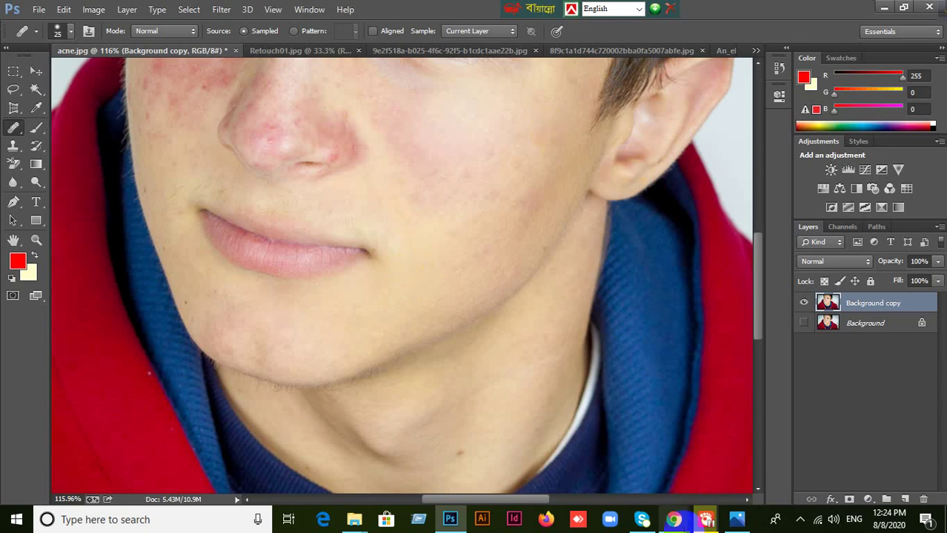
Switch to the Google Meet call in Chrome, review the participant list and return to Photoshop.
click(674, 521)
click(594, 451)
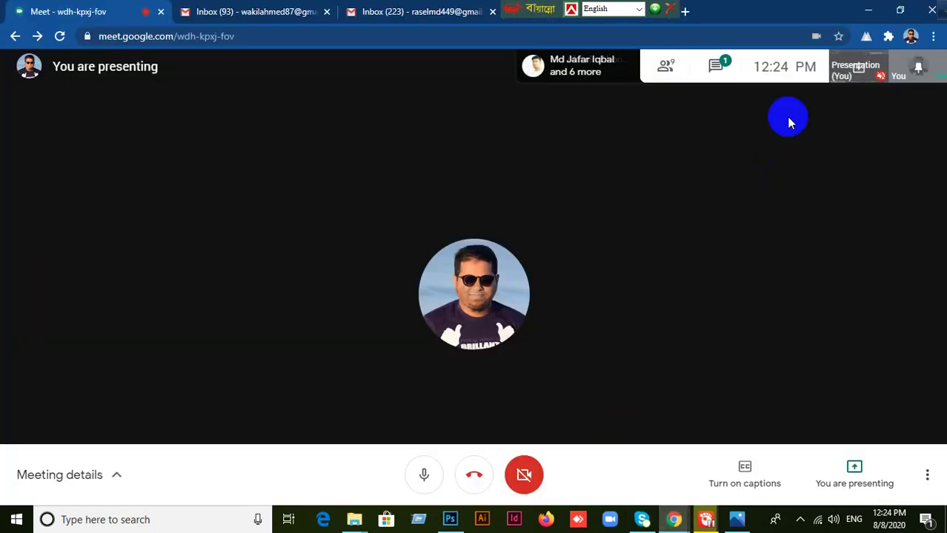
click(678, 66)
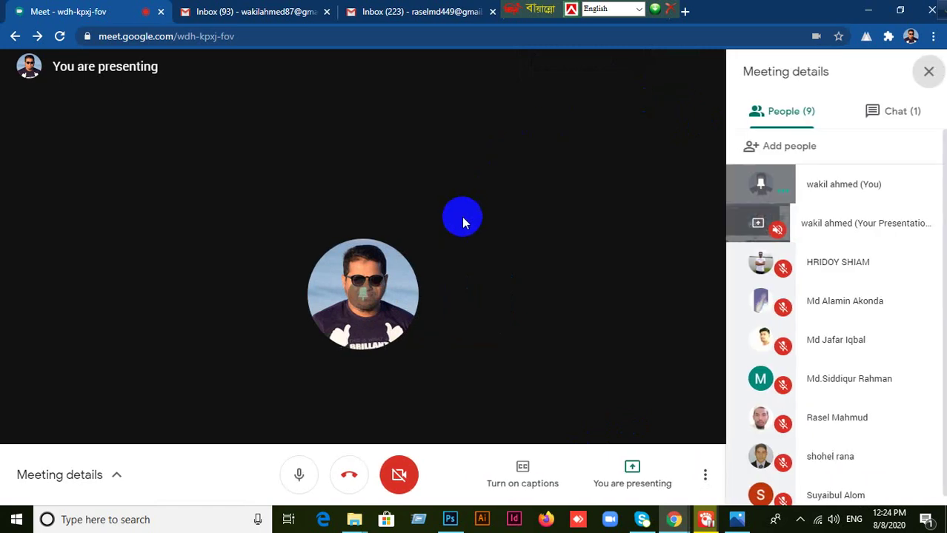
scroll(934, 378, down, 1)
click(491, 337)
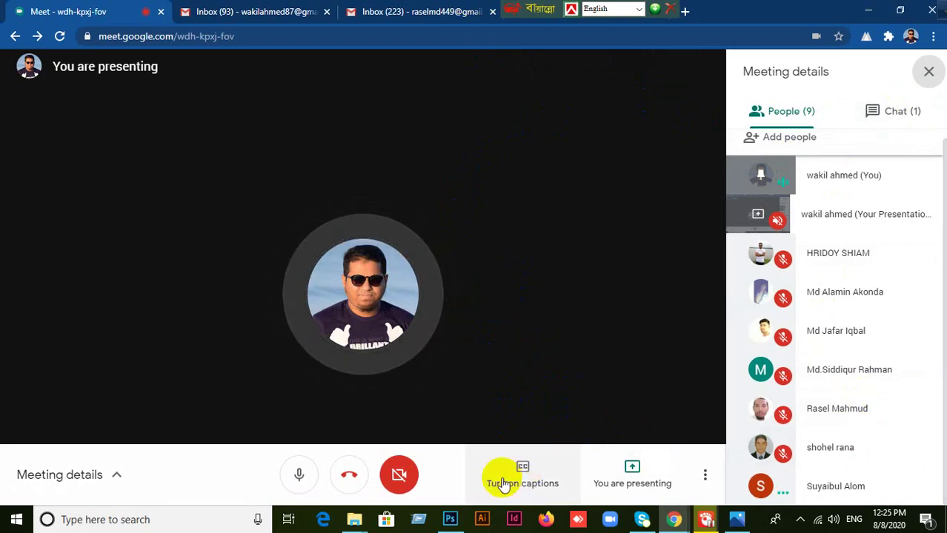
click(449, 519)
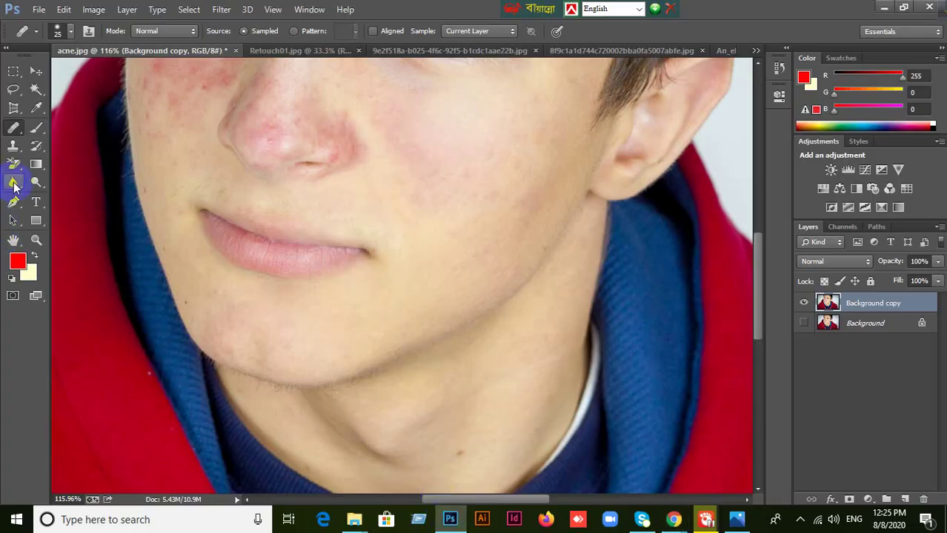
Activate the Clone Stamp Tool and reduce its brush size to 60 px for the cheek area.
click(13, 145)
drag(66, 153, 76, 156)
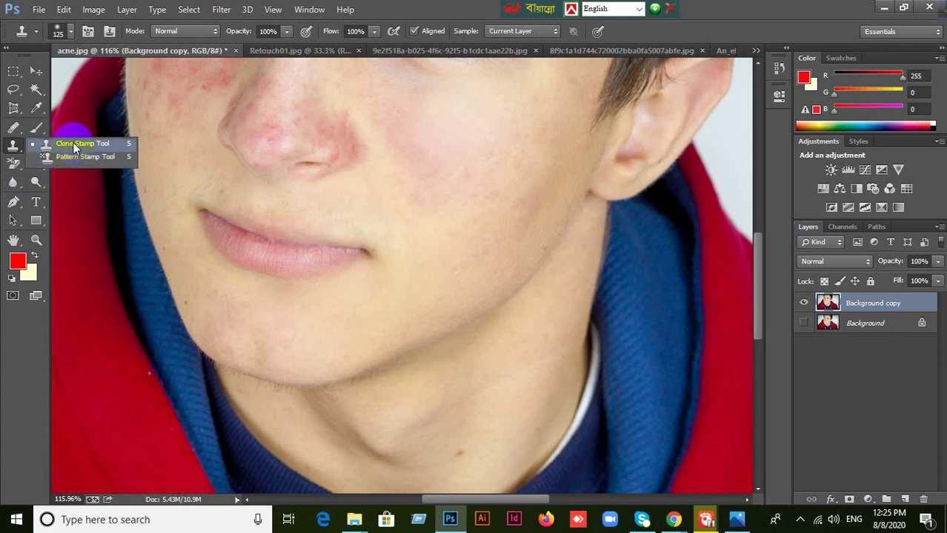
click(75, 144)
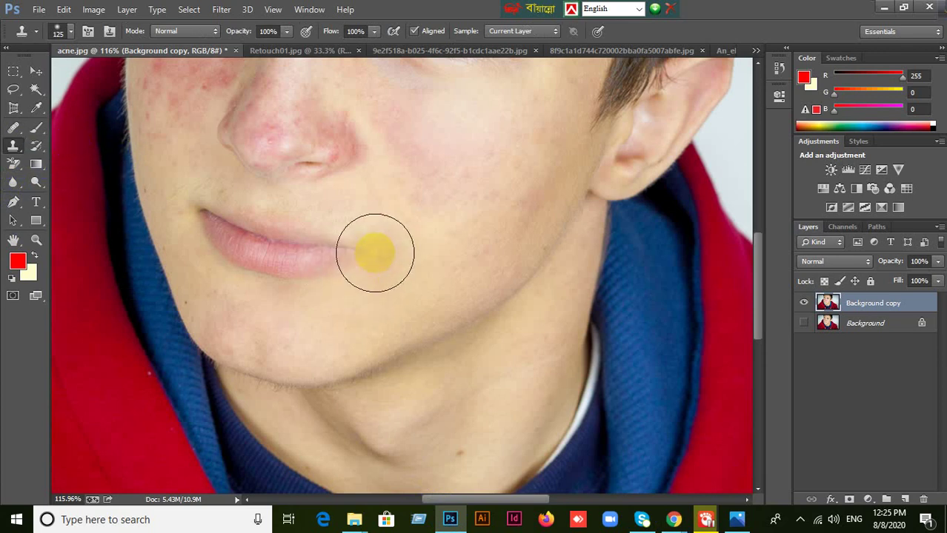
key(bracketleft)
key(bracketleft)
key(bracketleft)
scroll(371, 222, up, 3)
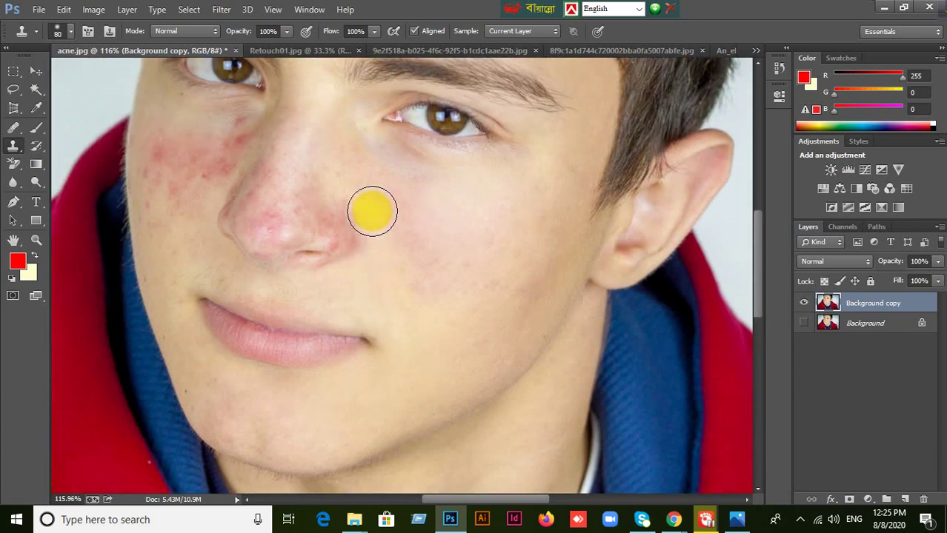
key(bracketleft)
key(bracketleft)
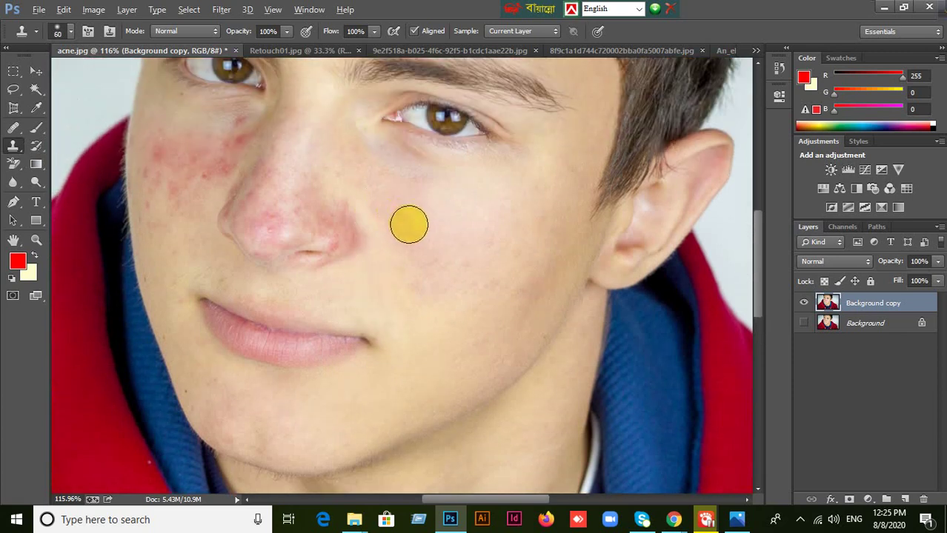
Sample clean skin on the outer cheek and clone it over the reddish area beside the nose with the Clone Stamp.
alt+click(481, 205)
click(412, 215)
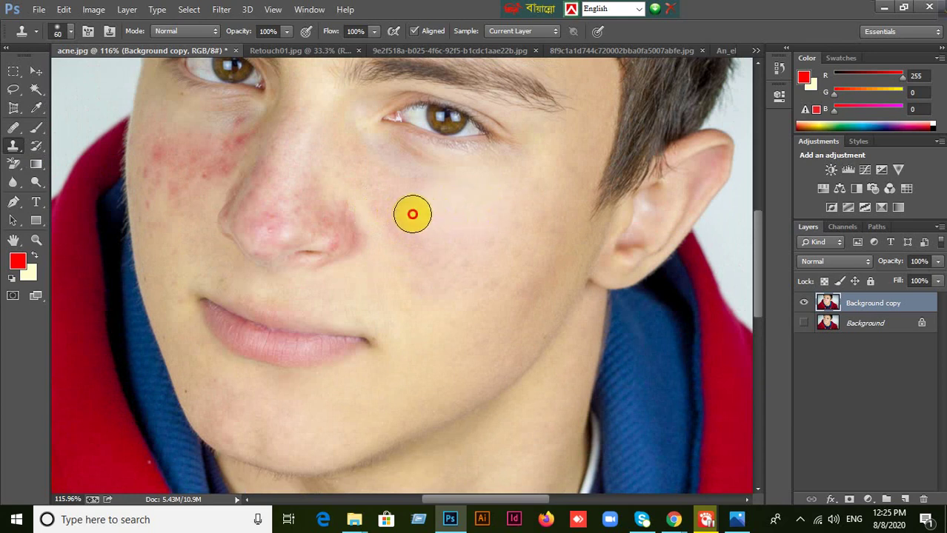
mouse_move(412, 214)
mouse_down()
mouse_move(391, 201)
mouse_move(380, 213)
mouse_move(414, 220)
mouse_move(408, 254)
mouse_move(427, 249)
mouse_move(408, 260)
mouse_move(415, 240)
mouse_up()
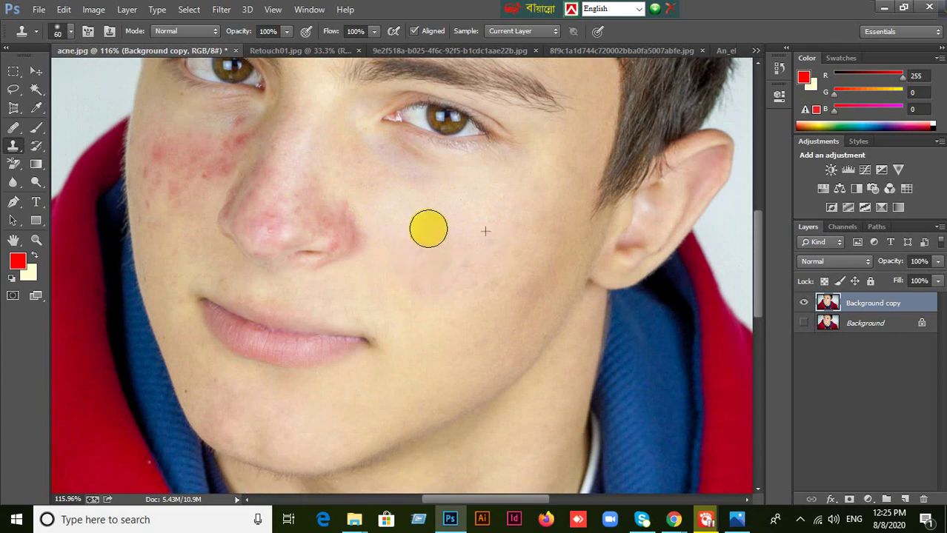
alt+click(529, 193)
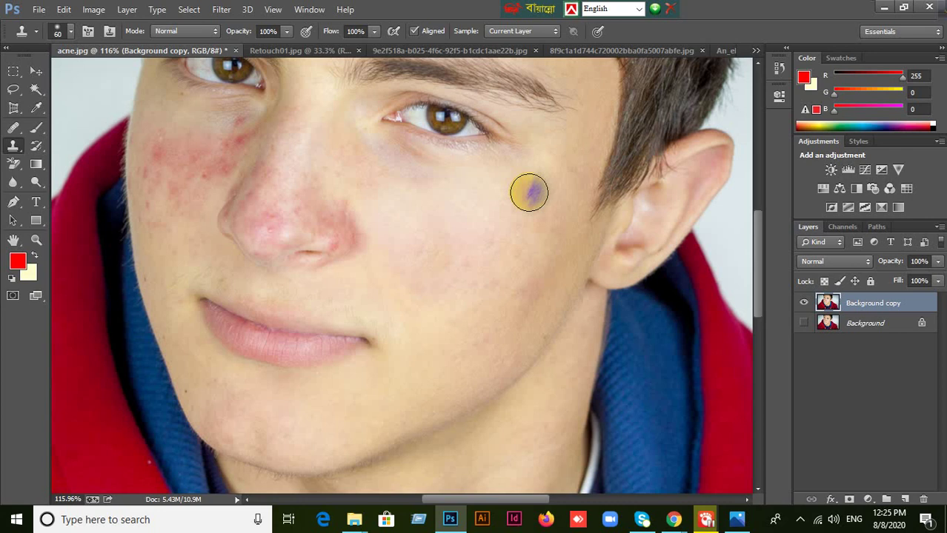
Activate the Healing Brush Tool, sample clean skin beside the mouth and heal the remaining red spots on the cheek.
right_click(14, 146)
right_click(13, 127)
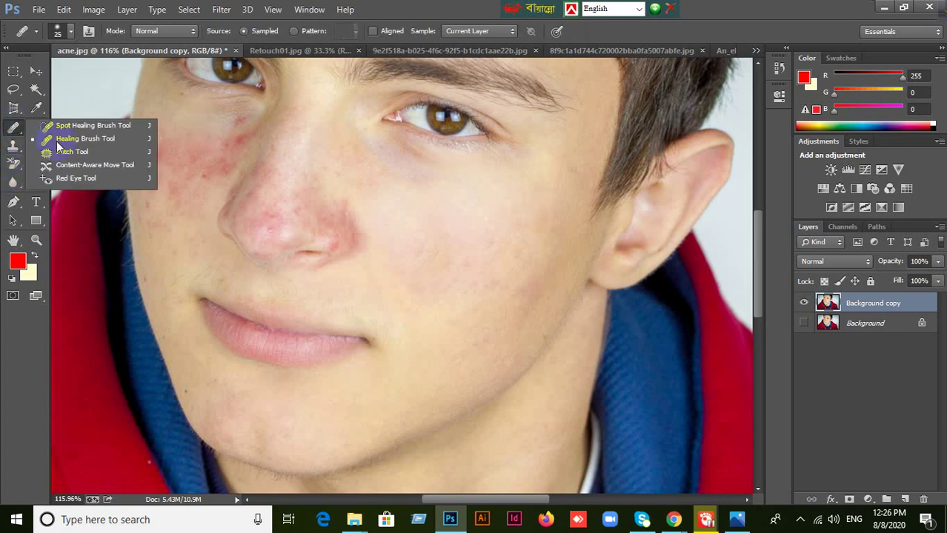
click(110, 140)
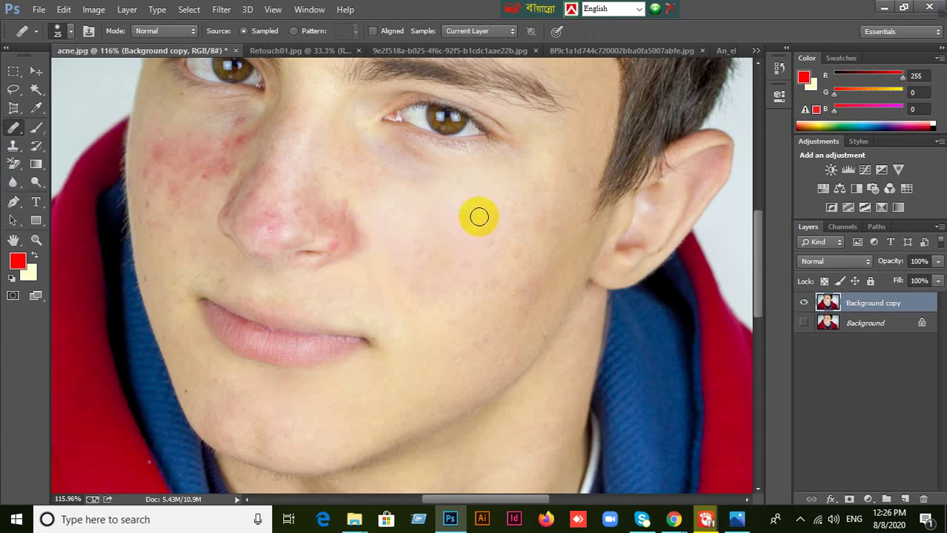
alt+click(430, 332)
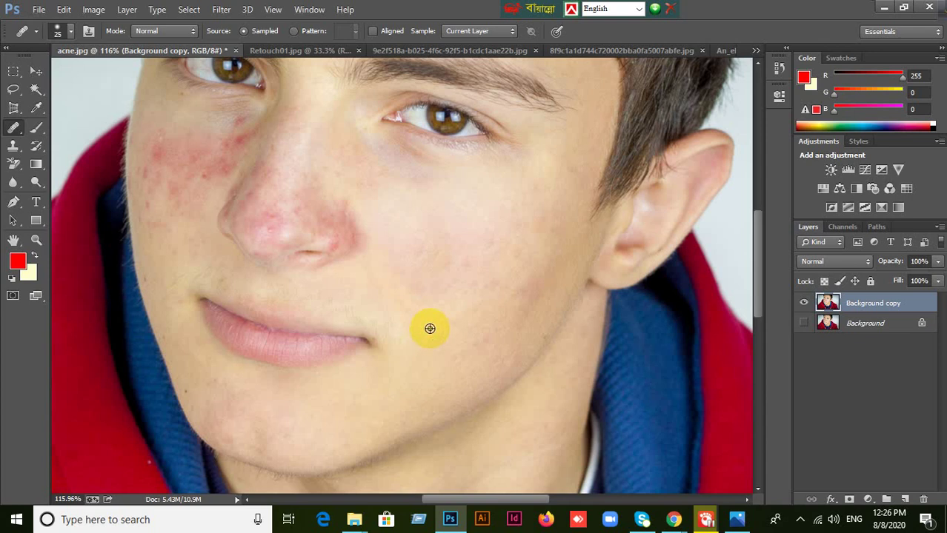
alt+click(430, 328)
mouse_move(430, 267)
mouse_down()
mouse_move(409, 248)
mouse_move(445, 275)
mouse_move(432, 249)
mouse_move(438, 294)
mouse_move(463, 298)
mouse_move(438, 253)
mouse_move(424, 290)
mouse_up()
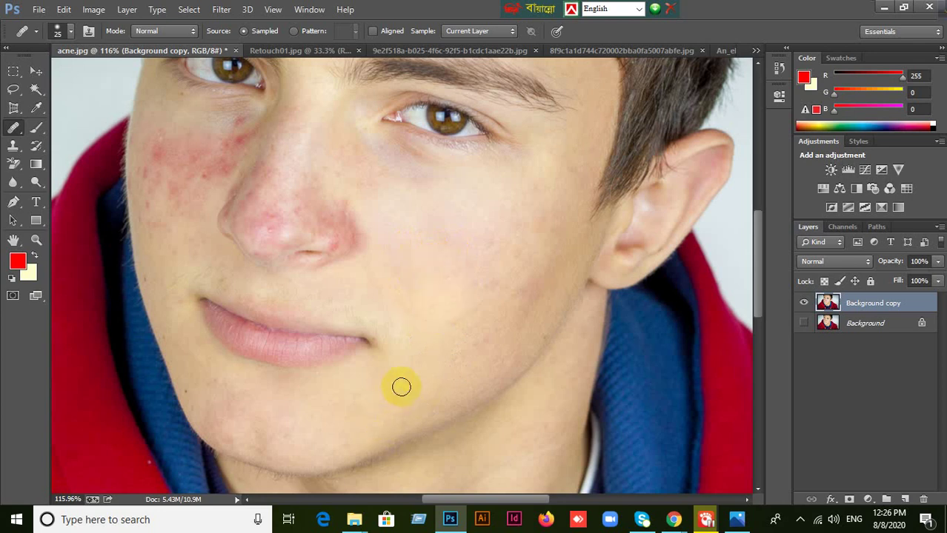
click(401, 387)
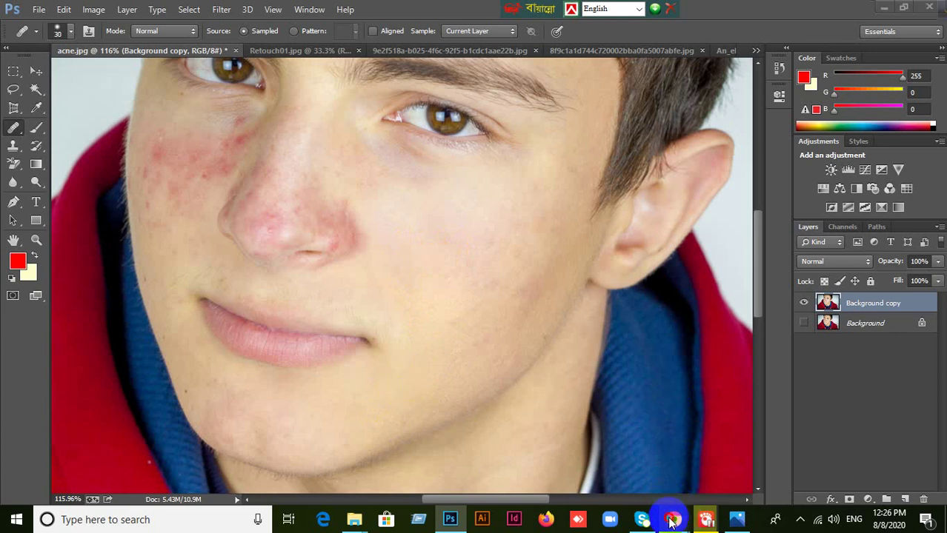
Switch to the Google Meet call in Chrome, close the meeting details, and revisit the call after returning to Photoshop.
mouse_move(672, 519)
click(618, 477)
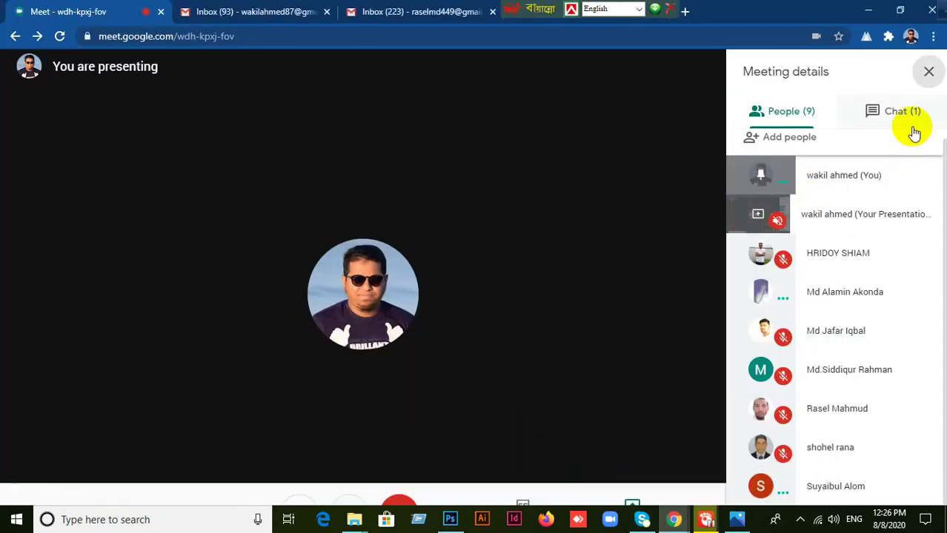
click(927, 72)
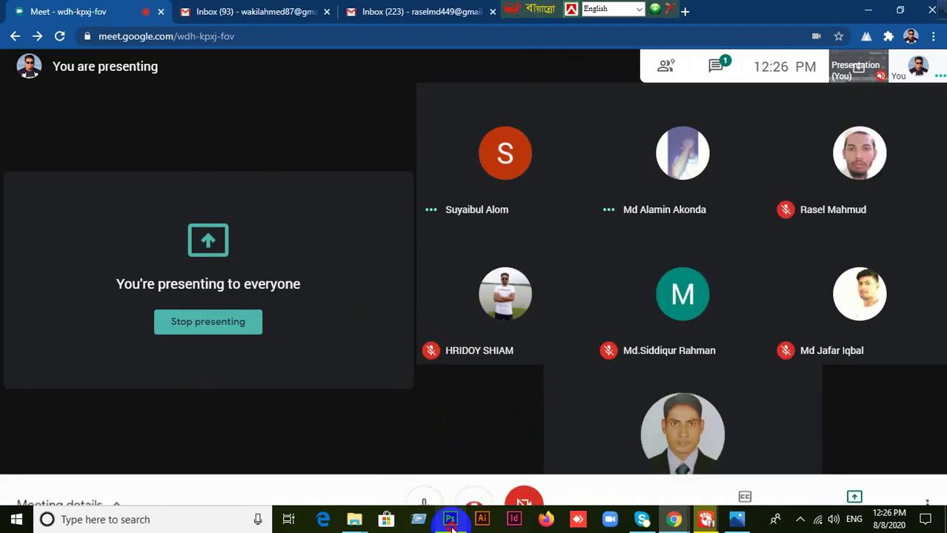
click(450, 519)
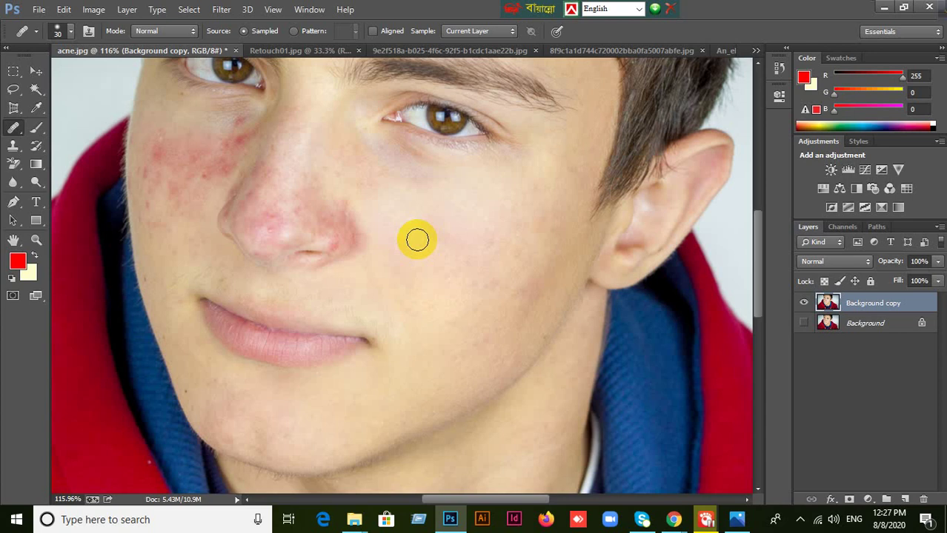
click(674, 519)
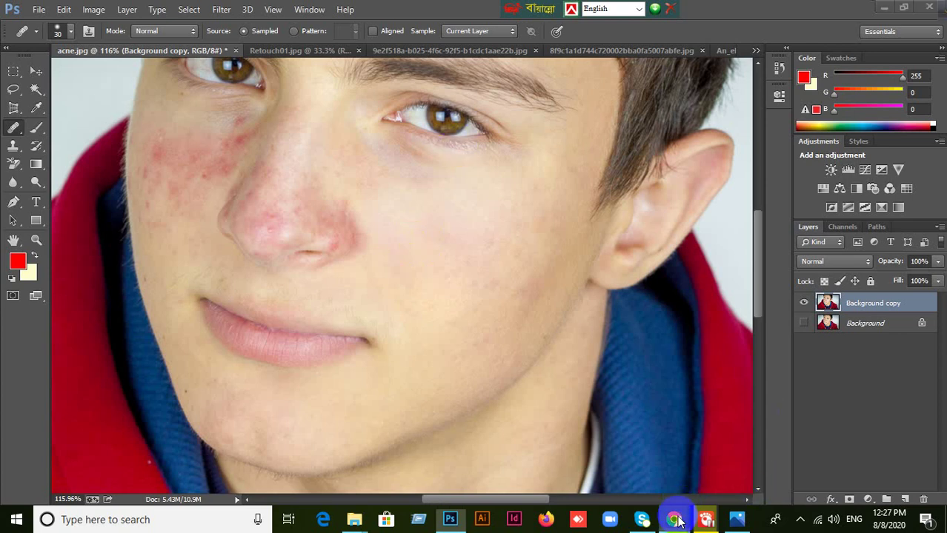
click(618, 485)
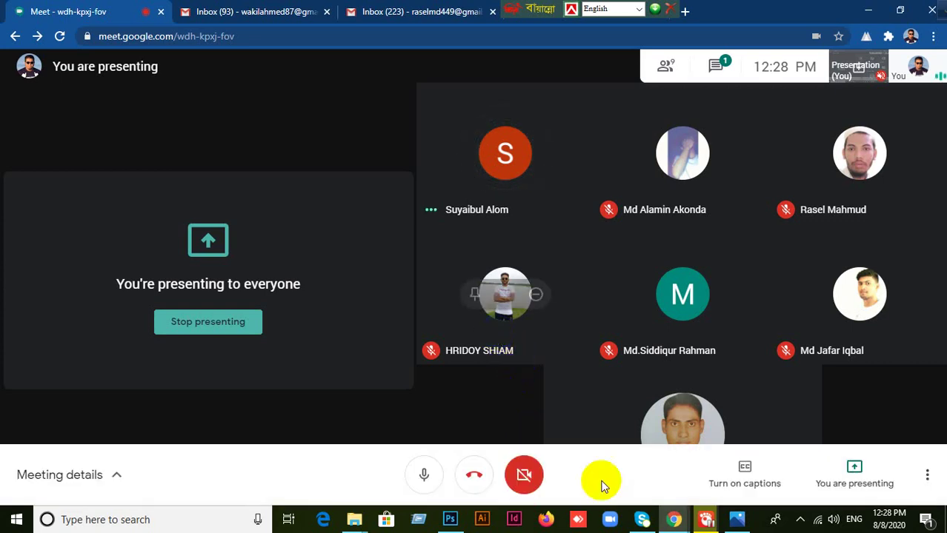
Switch to File Explorer's Sample Image folder and open the Red2 baby photo from it in Photoshop.
click(355, 520)
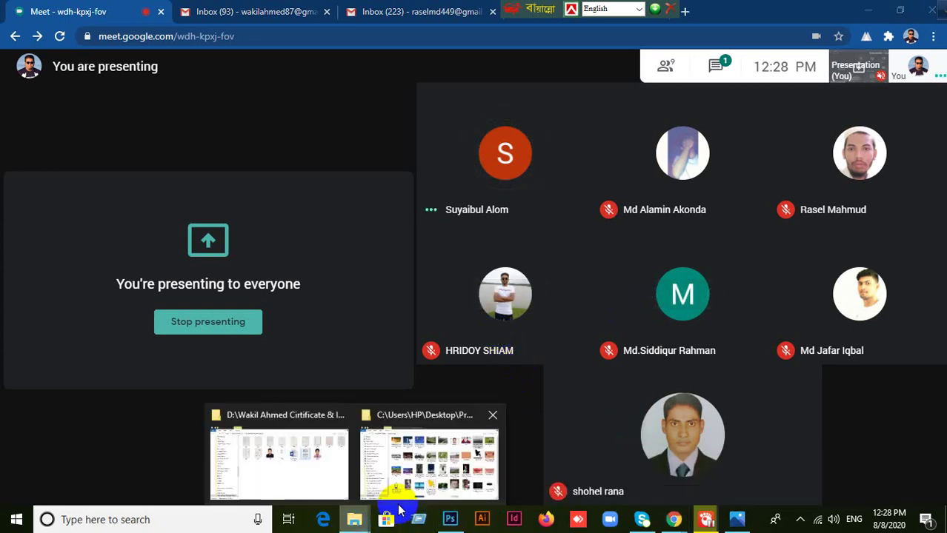
click(442, 480)
scroll(633, 374, down, 2)
scroll(667, 315, up, 2)
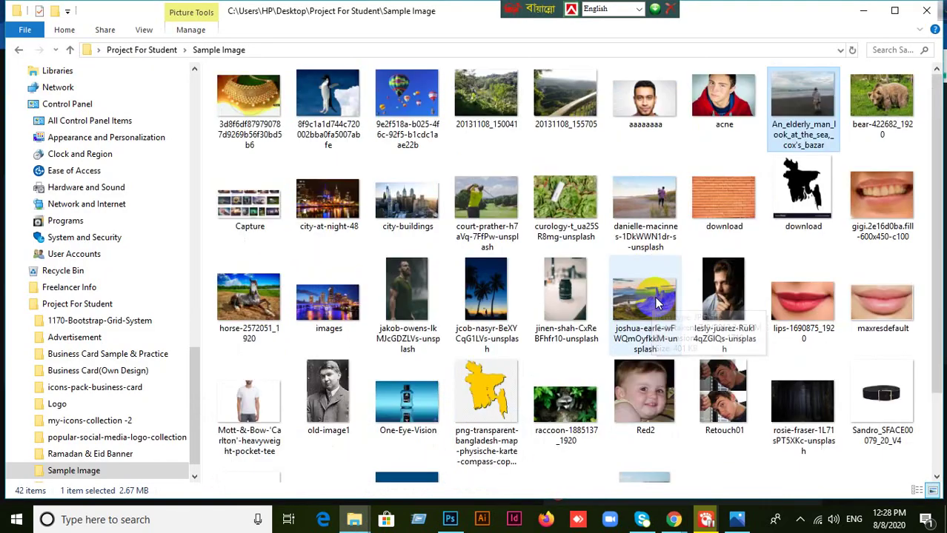
scroll(678, 301, down, 2)
mouse_move(646, 315)
mouse_down()
mouse_move(698, 387)
mouse_move(465, 484)
mouse_move(449, 515)
mouse_move(496, 90)
mouse_move(487, 7)
mouse_up()
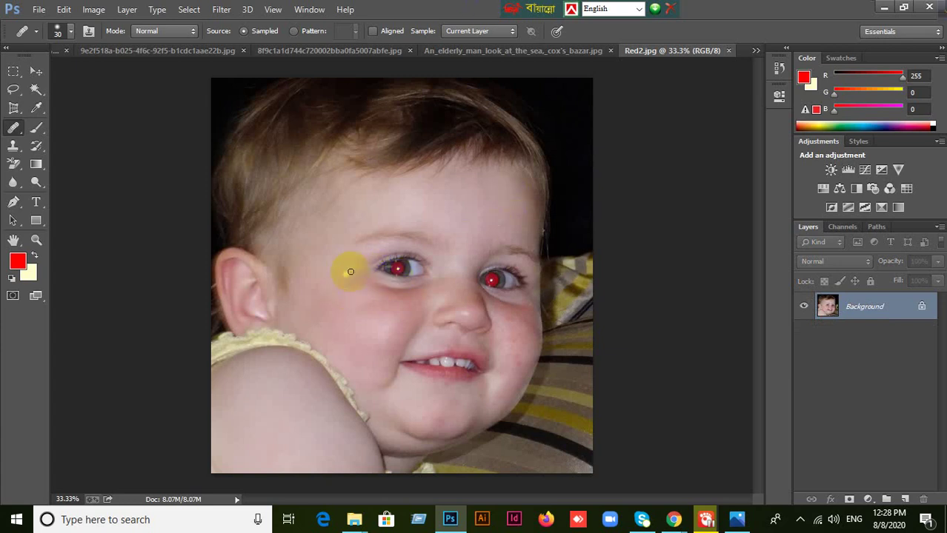
click(162, 247)
click(35, 71)
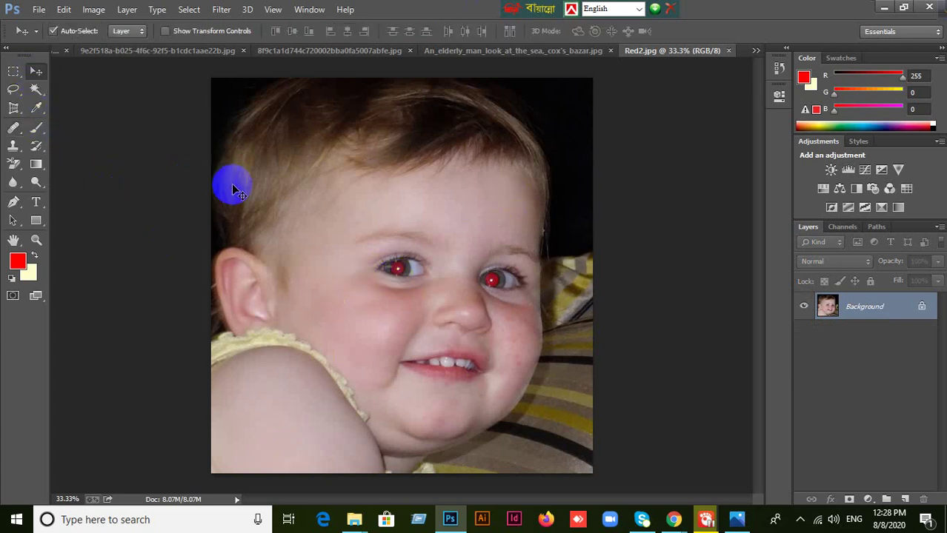
click(20, 171)
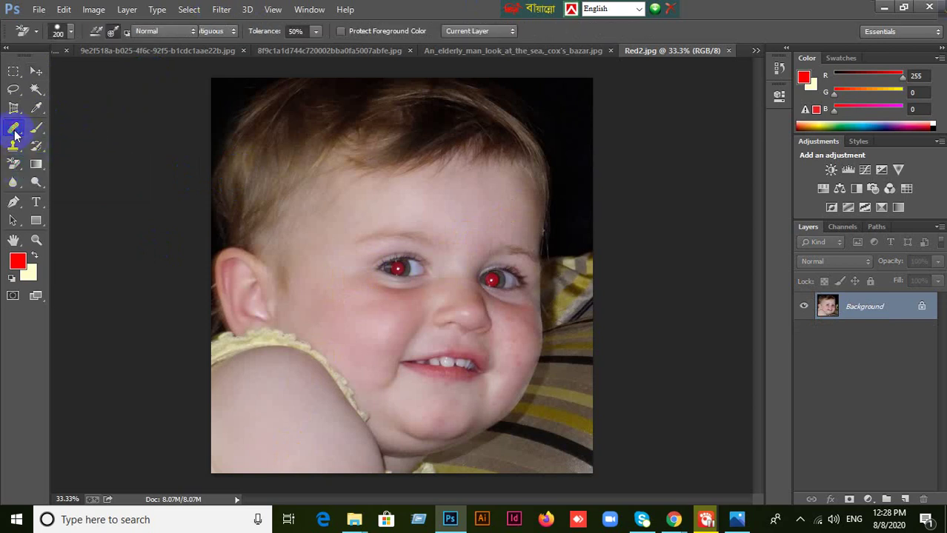
Activate the Red Eye Tool and remove the red pupils from both of the baby's eyes.
mouse_move(15, 133)
mouse_down()
mouse_move(61, 188)
mouse_move(66, 181)
mouse_up()
click(398, 268)
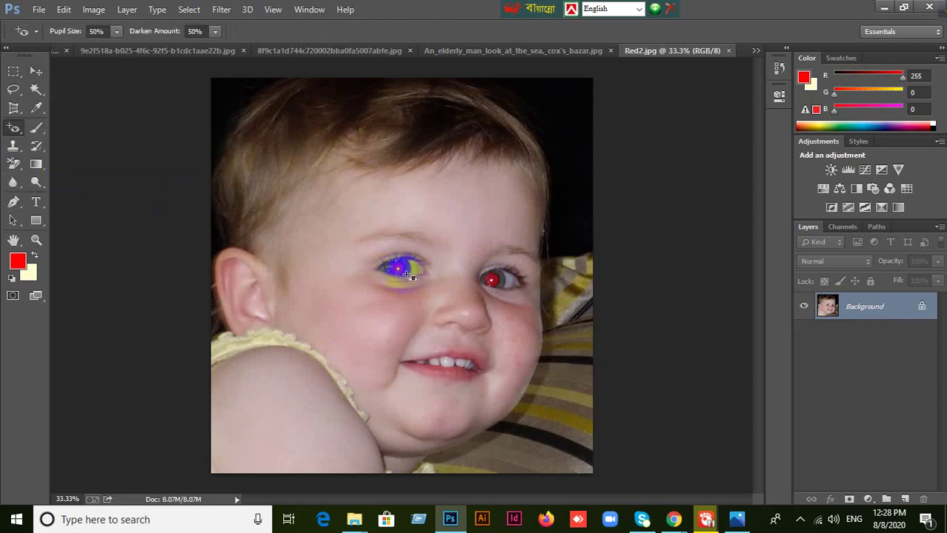
scroll(404, 272, up, 4)
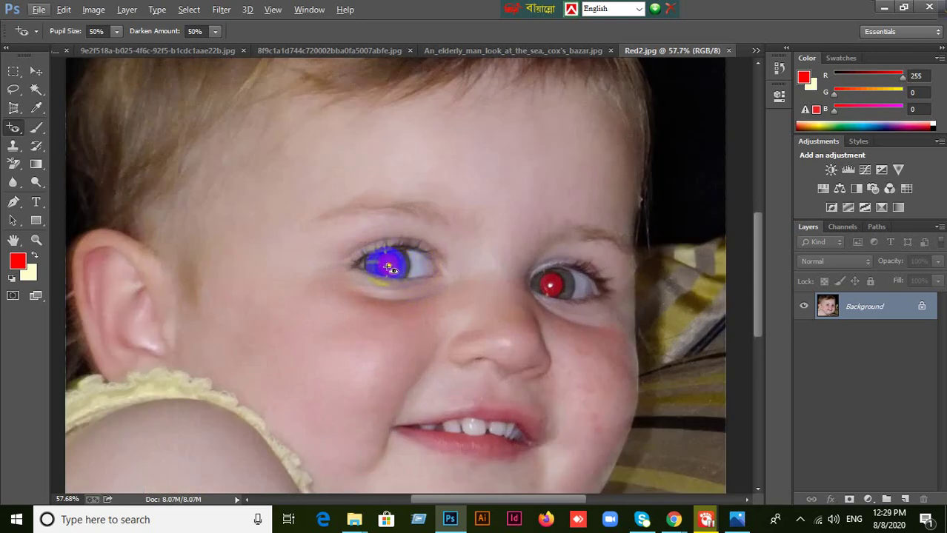
click(552, 287)
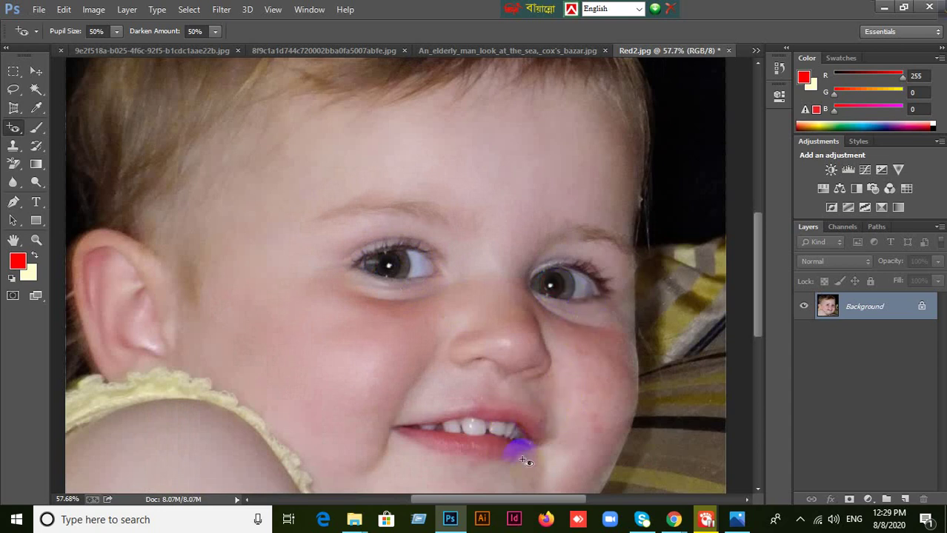
Try the Red Eye Tool on the baby's lower lip and the corner of the mouth.
drag(525, 461, 461, 469)
click(491, 461)
scroll(567, 442, down, 2)
drag(522, 411, 536, 430)
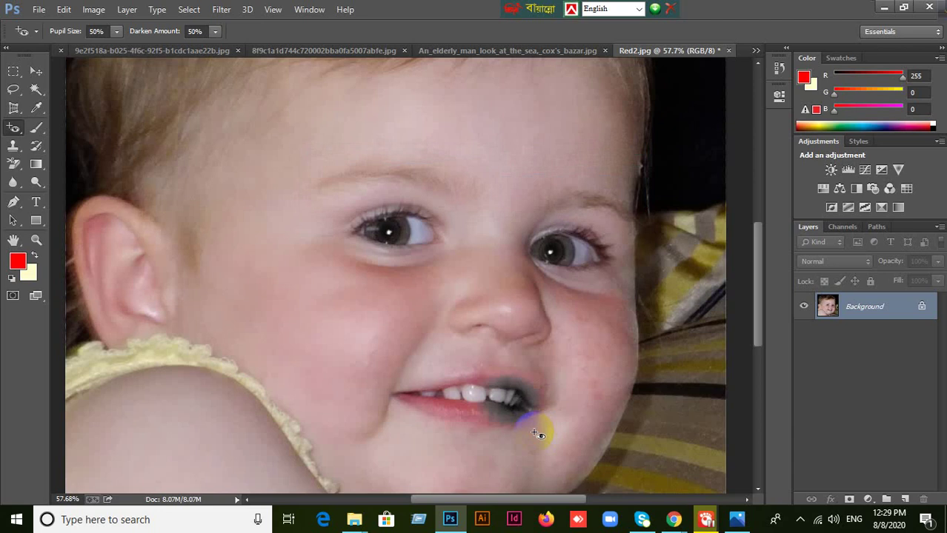
Switch to the Google Meet call in Chrome and mute the microphone.
drag(516, 411, 554, 408)
click(674, 520)
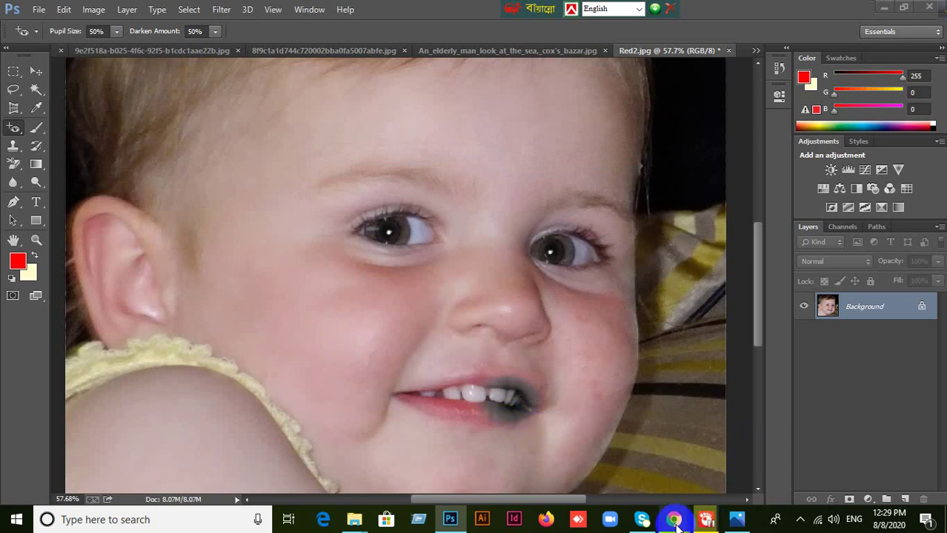
click(605, 466)
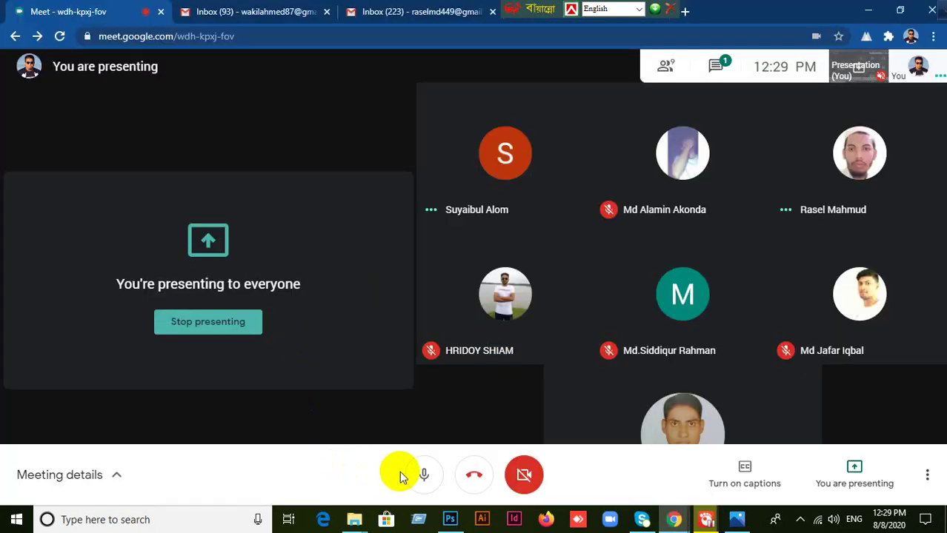
click(420, 477)
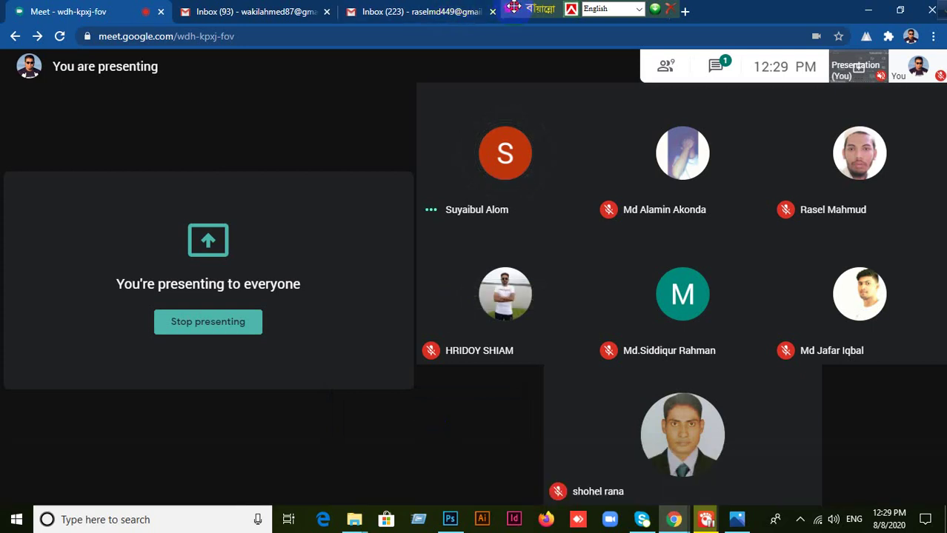
Move the floating language bar off the browser tabs and view the "product repair" Google search results.
click(524, 47)
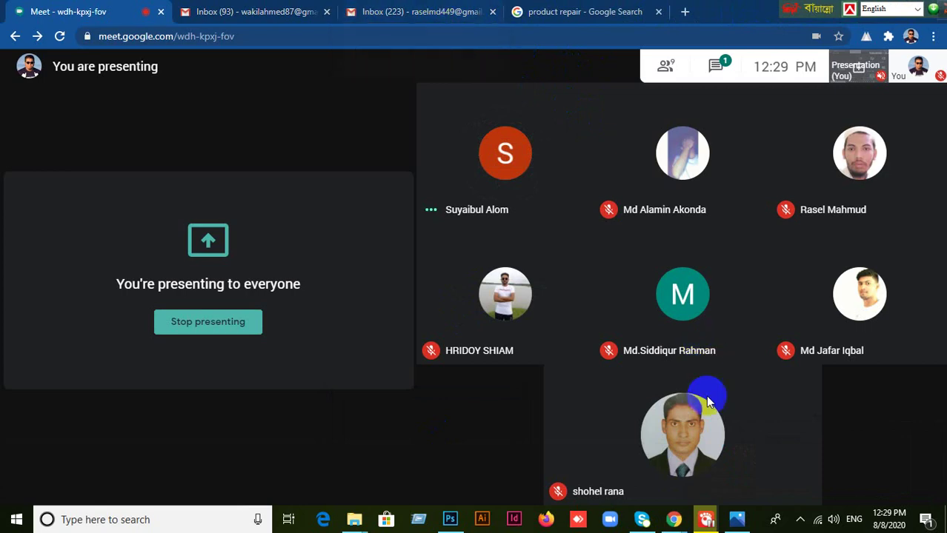
click(585, 13)
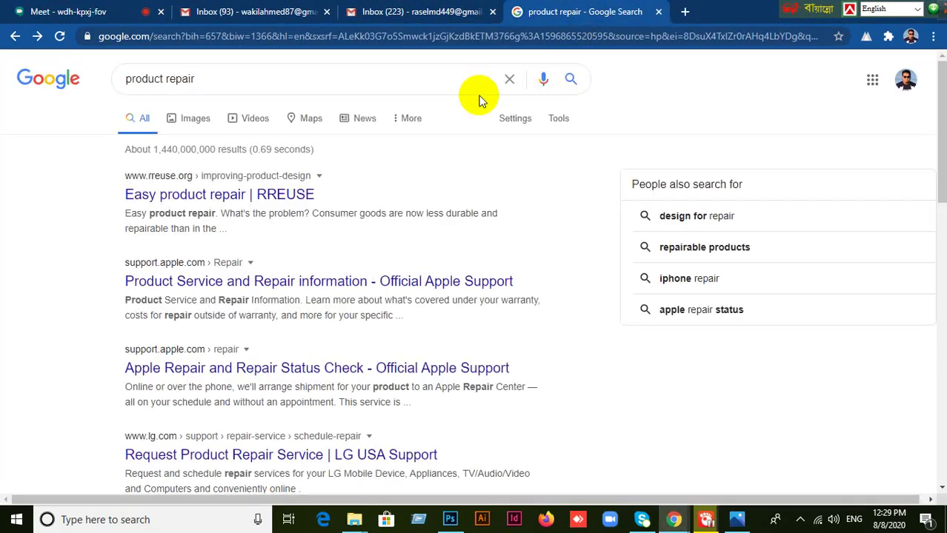
click(413, 41)
Go back to the Meet call, unmute the microphone and switch to Photoshop.
click(67, 12)
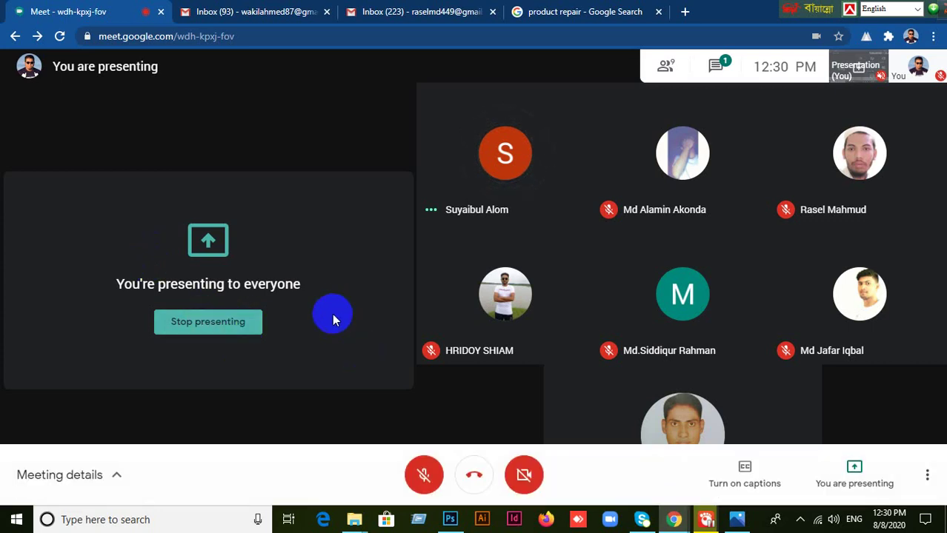
click(421, 474)
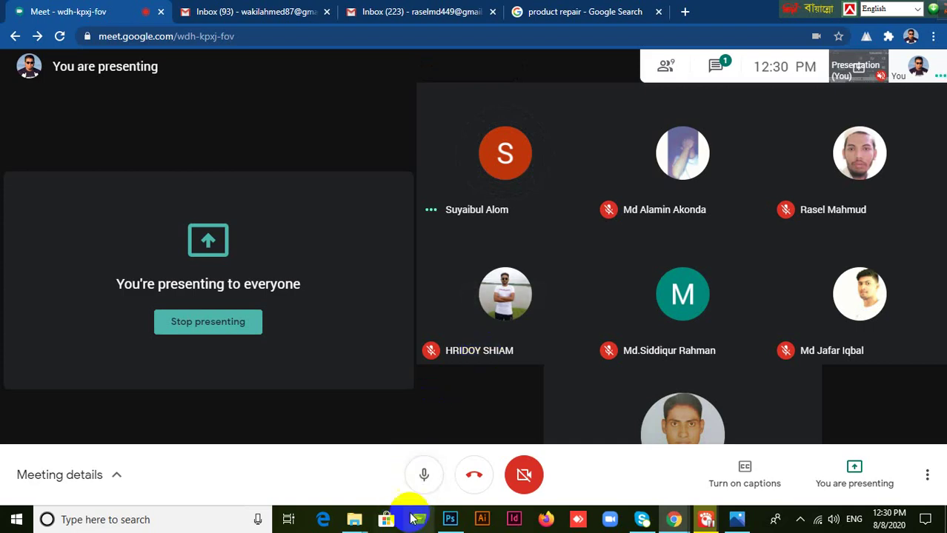
click(450, 520)
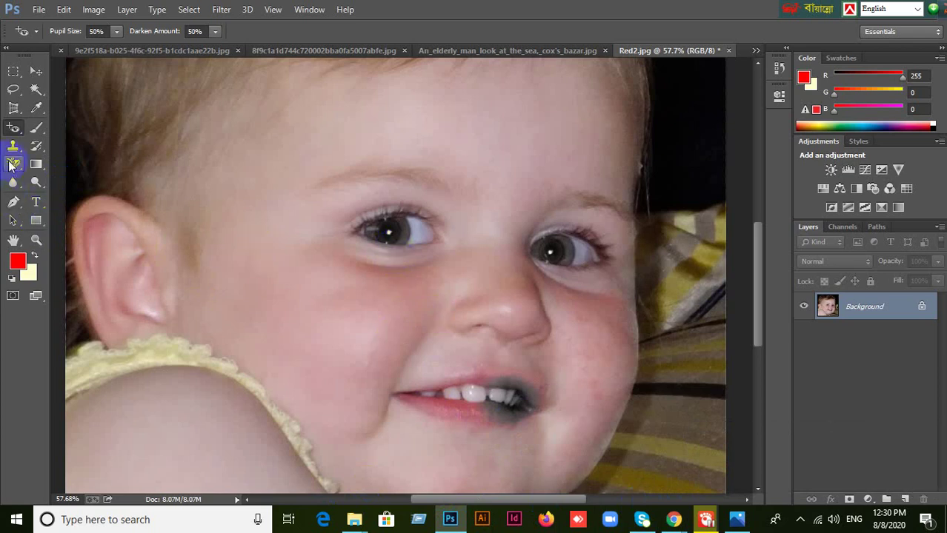
Restore Red2.jpg to its original history snapshot and duplicate the Background layer.
right_click(20, 131)
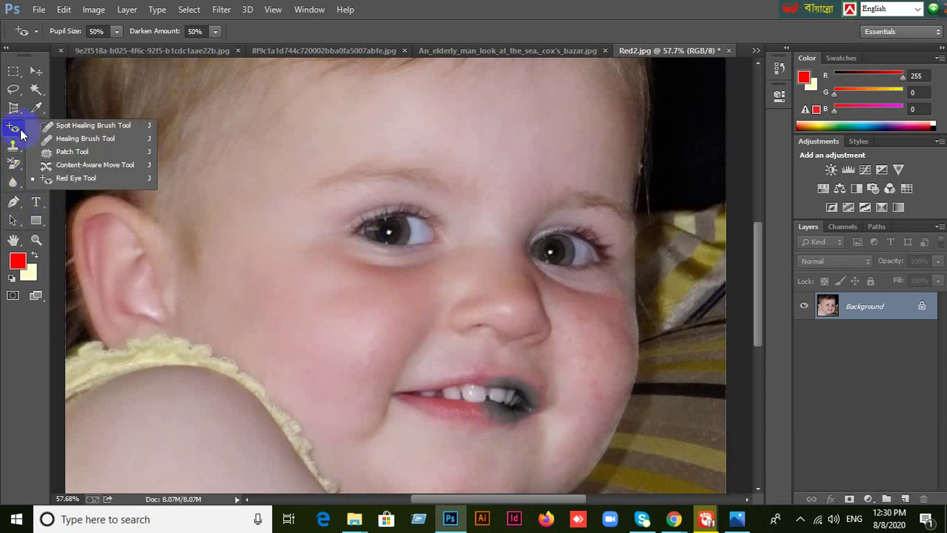
click(53, 179)
click(393, 233)
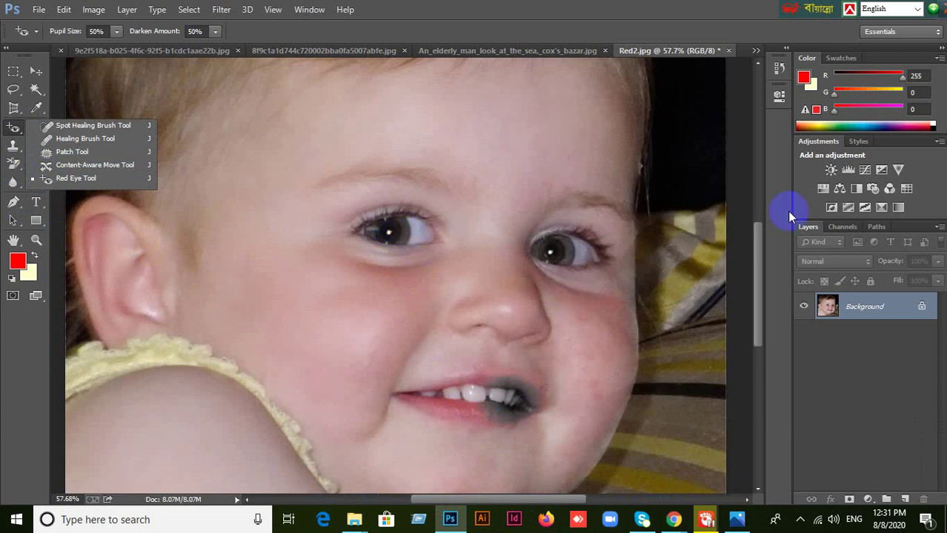
click(778, 67)
click(679, 81)
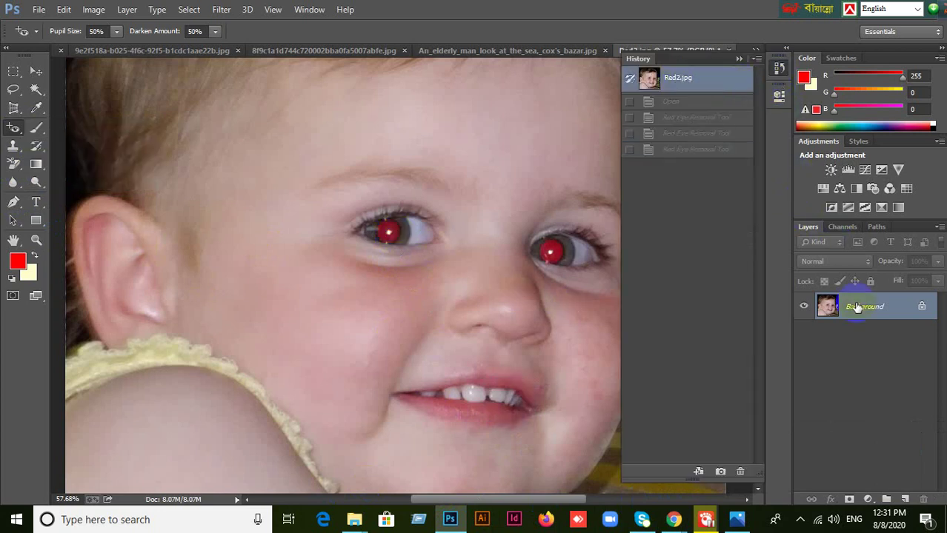
click(865, 311)
drag(867, 309, 905, 499)
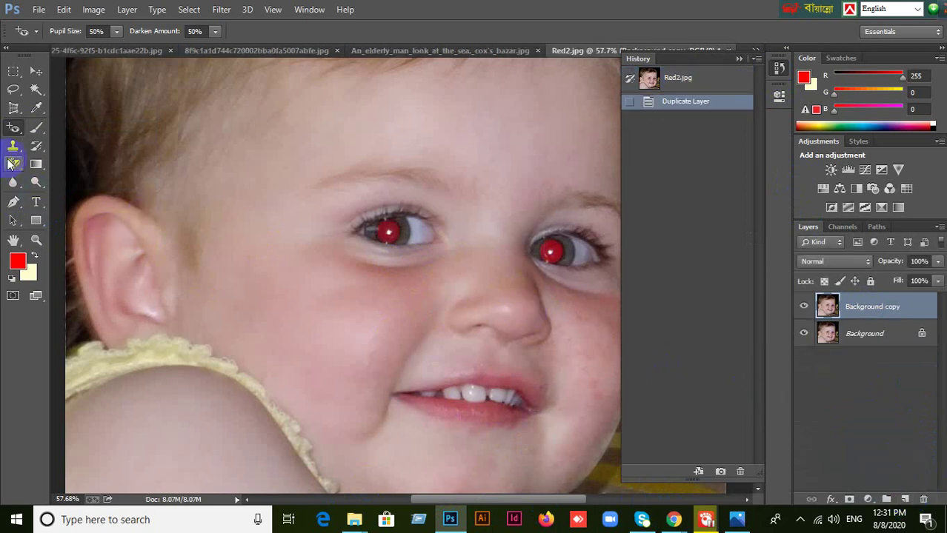
Remove the red eye from both pupils on the Background copy layer with the Red Eye Tool and try it on the lower lip.
right_click(15, 128)
click(74, 178)
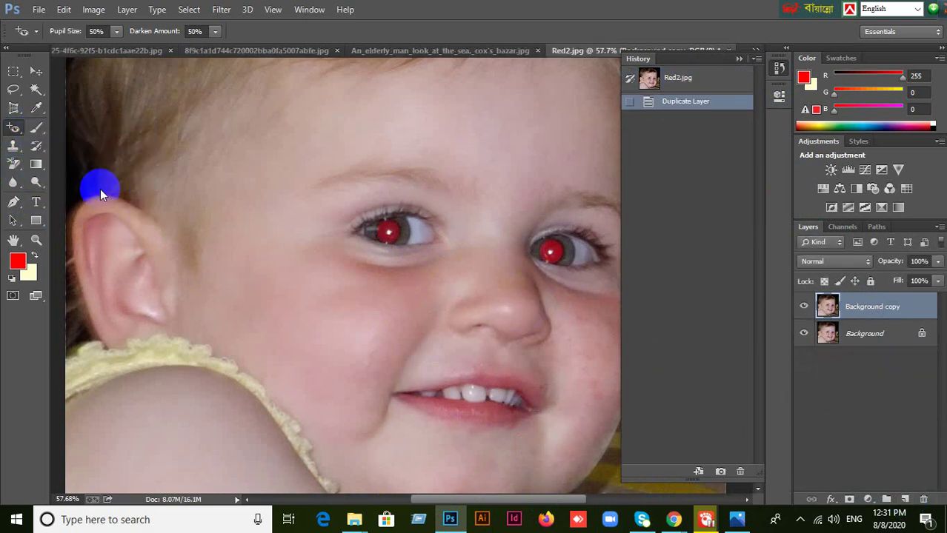
click(389, 232)
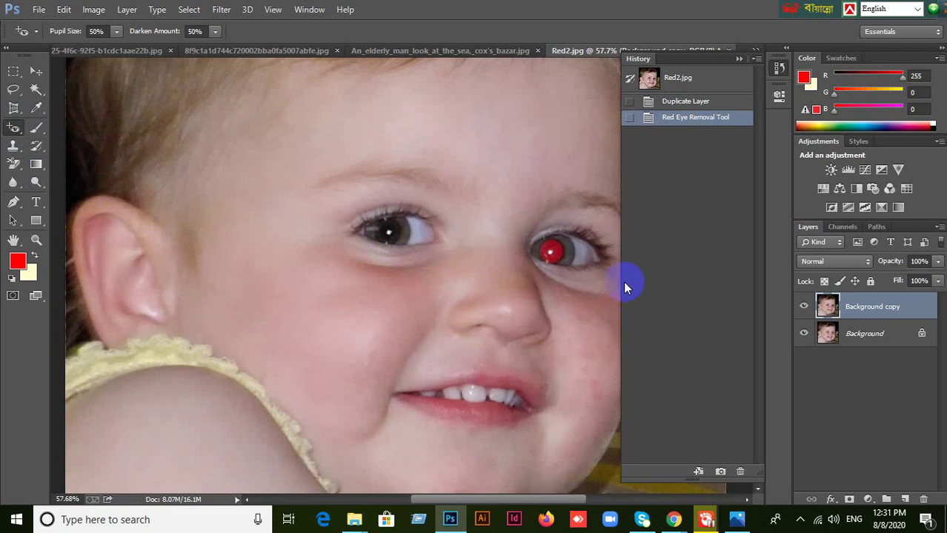
click(552, 253)
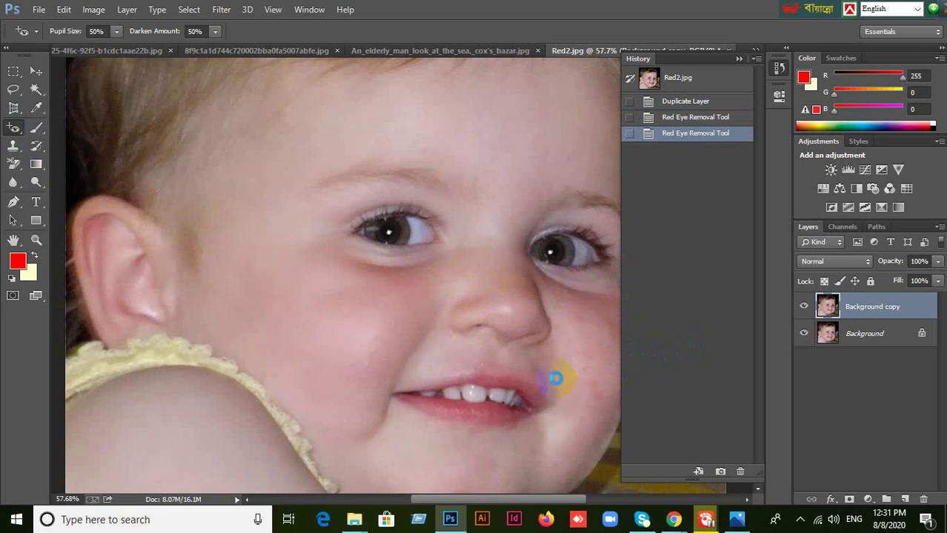
click(332, 319)
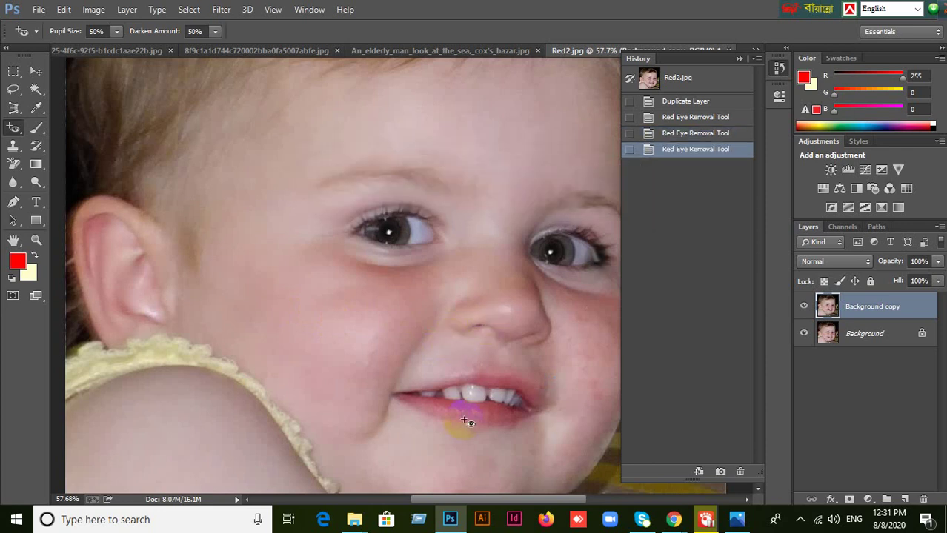
click(410, 415)
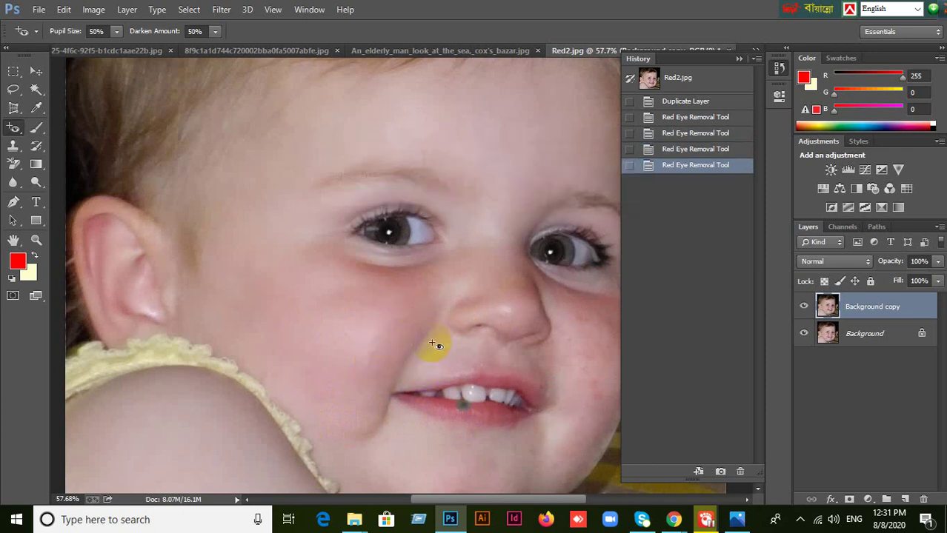
Undo the four Red Eye Tool corrections back to the duplicated layer, collapse the history and select the Move Tool.
key(ctrl+alt+z)
key(ctrl+alt+z)
key(ctrl+alt+z)
key(ctrl+alt+z)
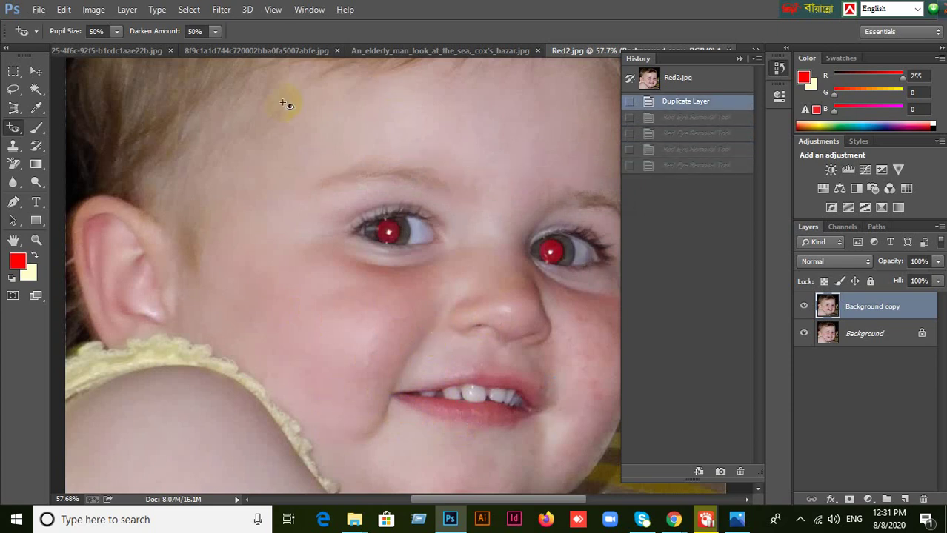
click(739, 58)
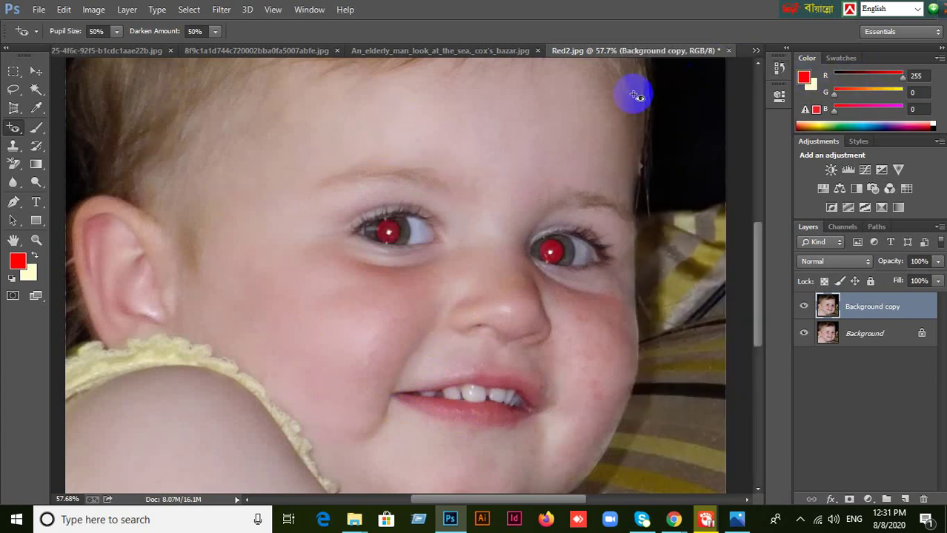
click(35, 72)
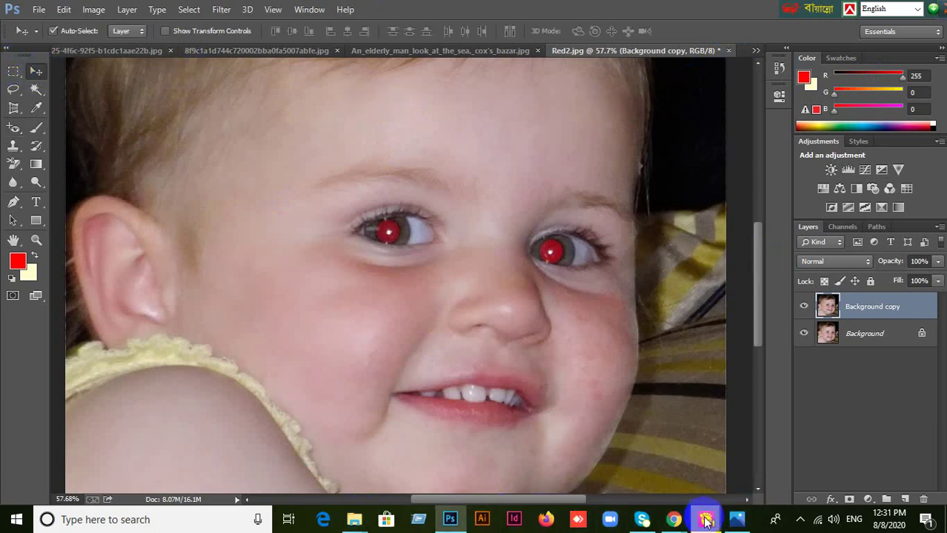
Switch to the Google Meet call, pin your own tile and check the meeting chat.
click(450, 521)
click(450, 521)
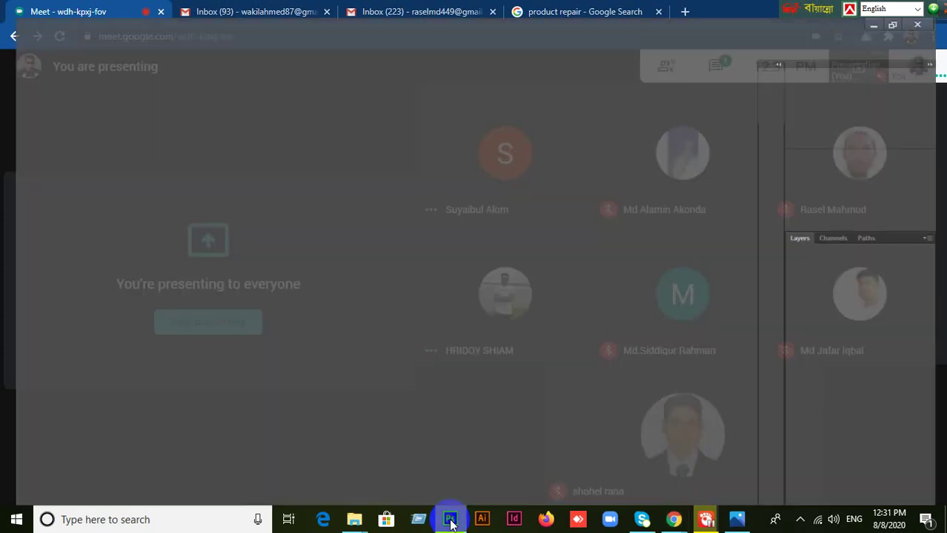
click(450, 521)
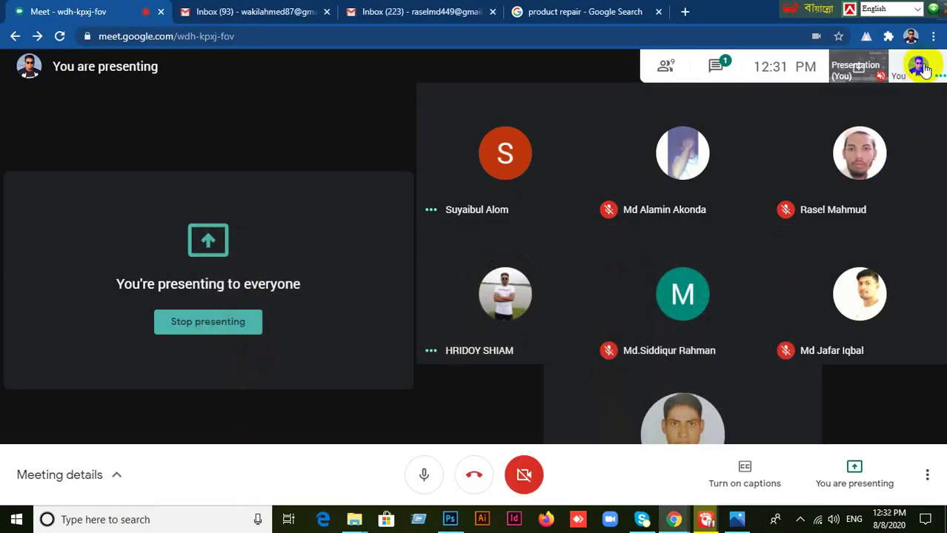
click(919, 71)
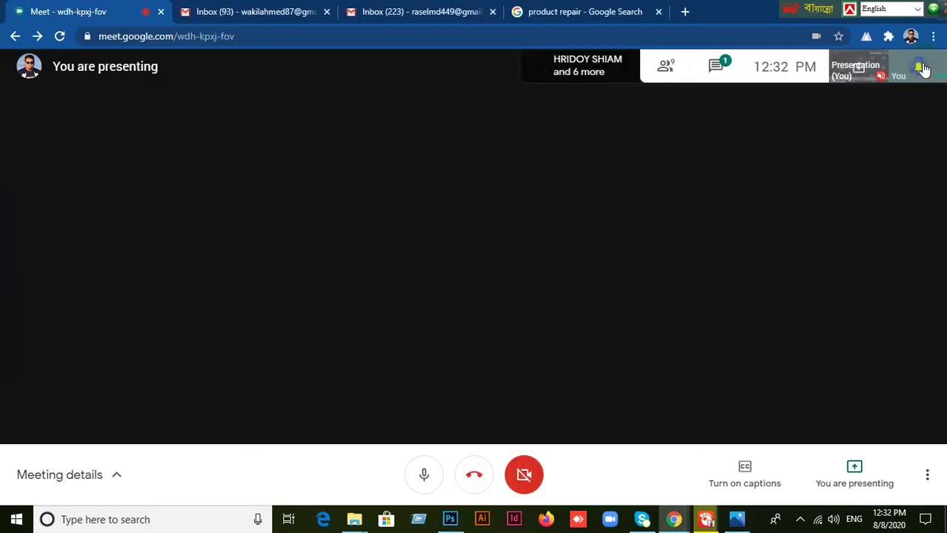
click(717, 66)
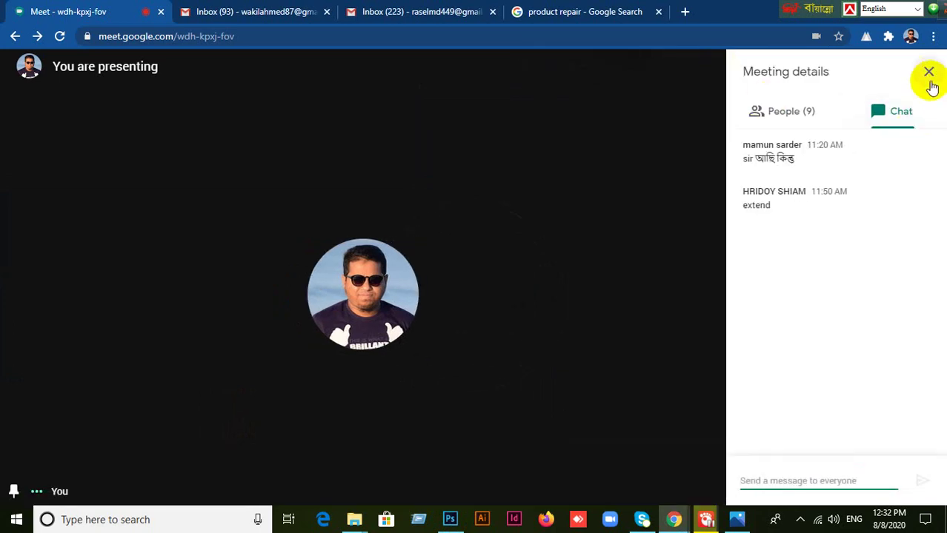
click(929, 72)
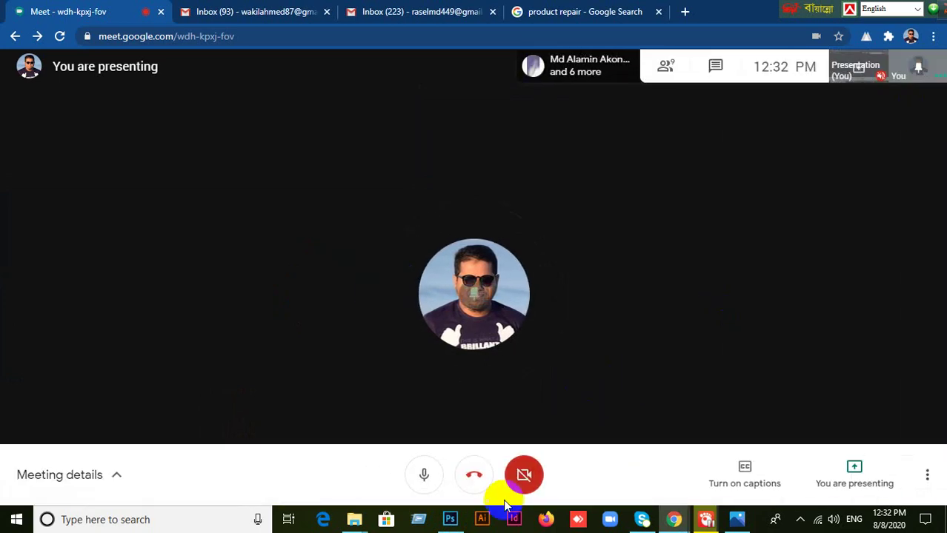
Back in Photoshop, hide the Background layer and select the Clone Stamp Tool.
click(450, 519)
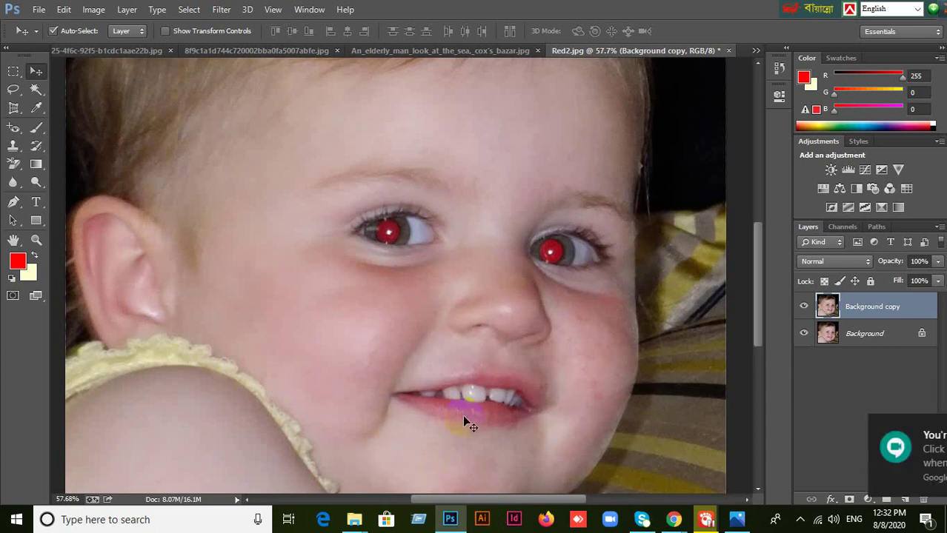
click(807, 335)
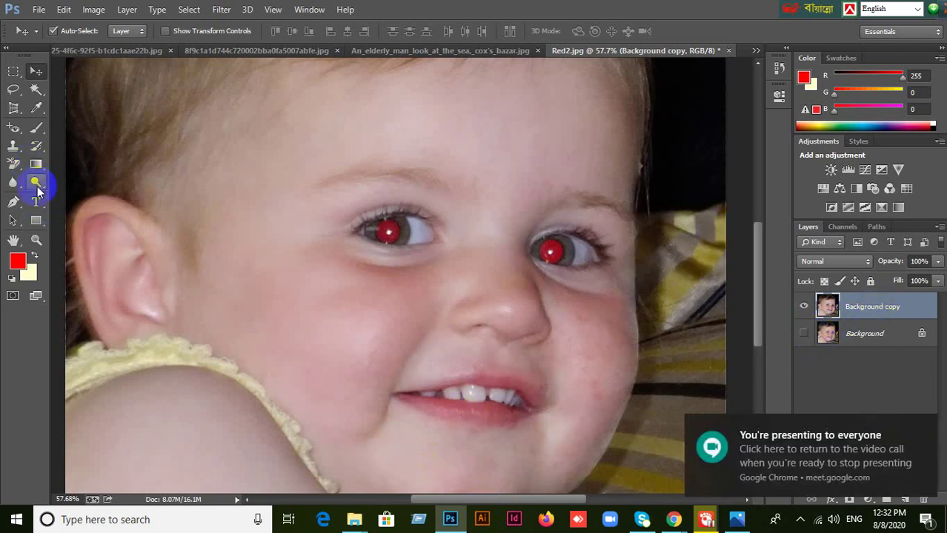
click(18, 187)
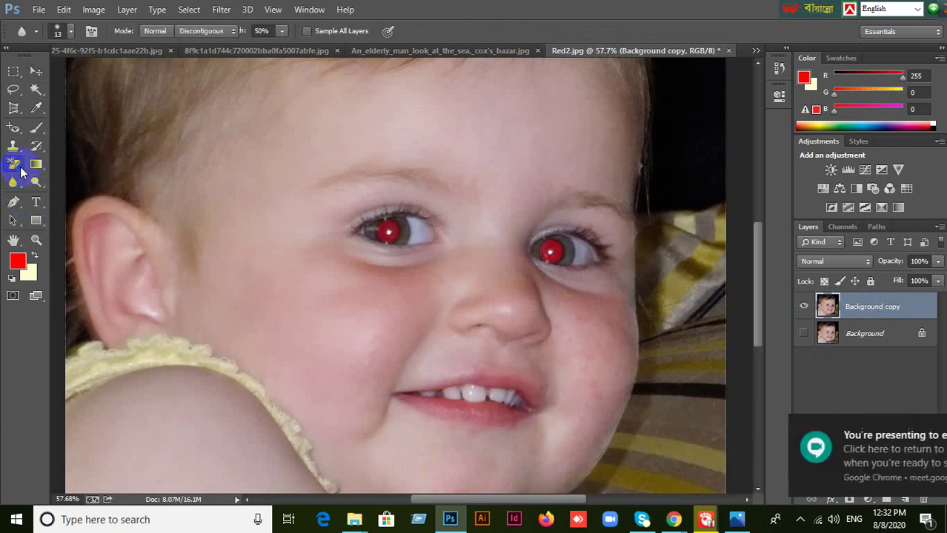
click(15, 162)
drag(13, 146, 120, 143)
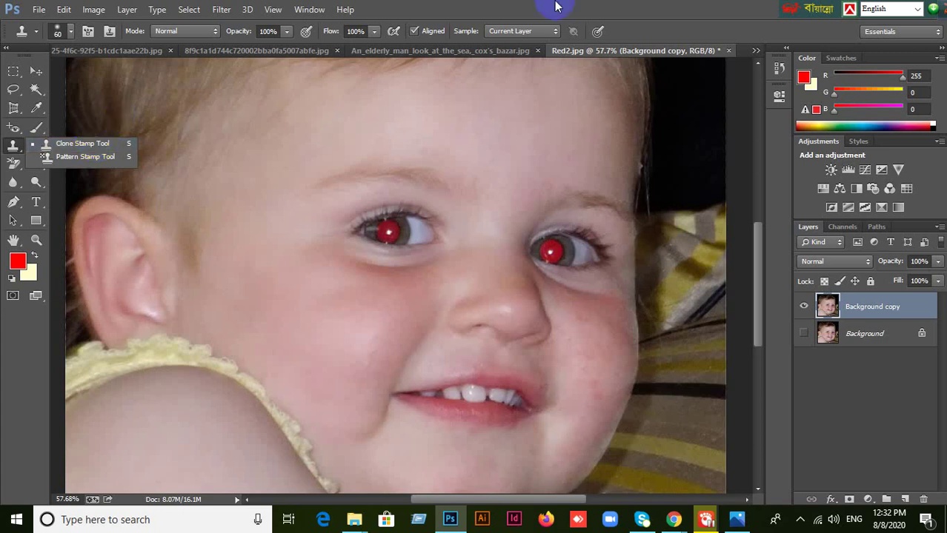
Switch to Chrome, go from the "product repair" results to the Google home page, and return to Photoshop.
click(681, 520)
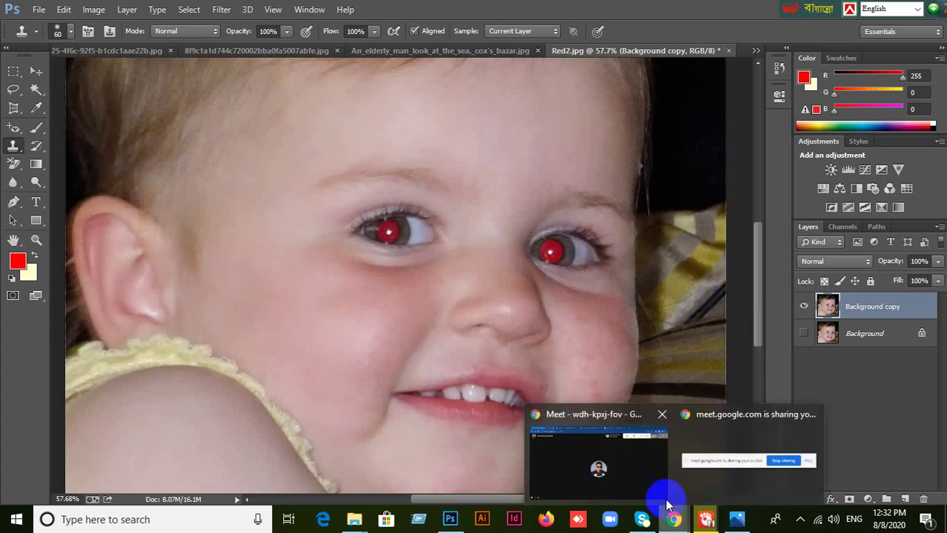
click(641, 467)
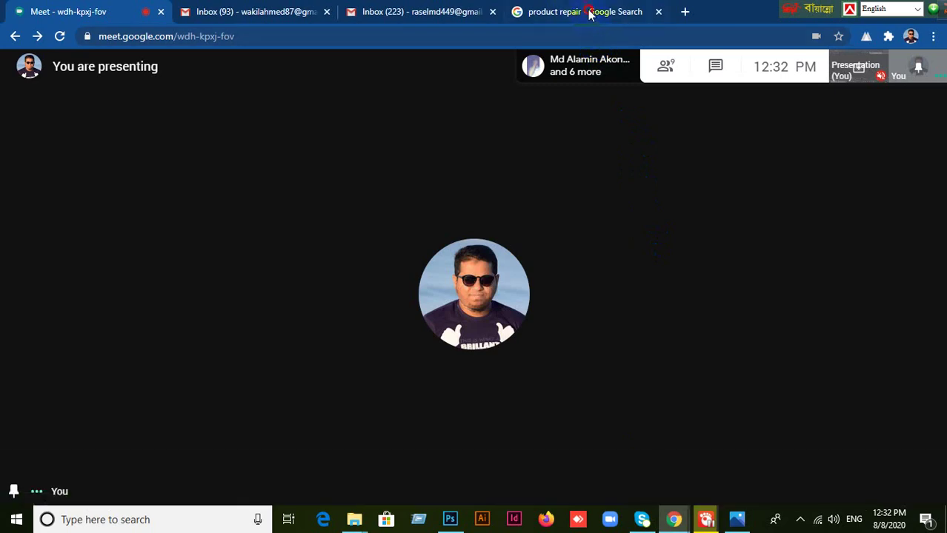
click(578, 11)
scroll(205, 148, down, 4)
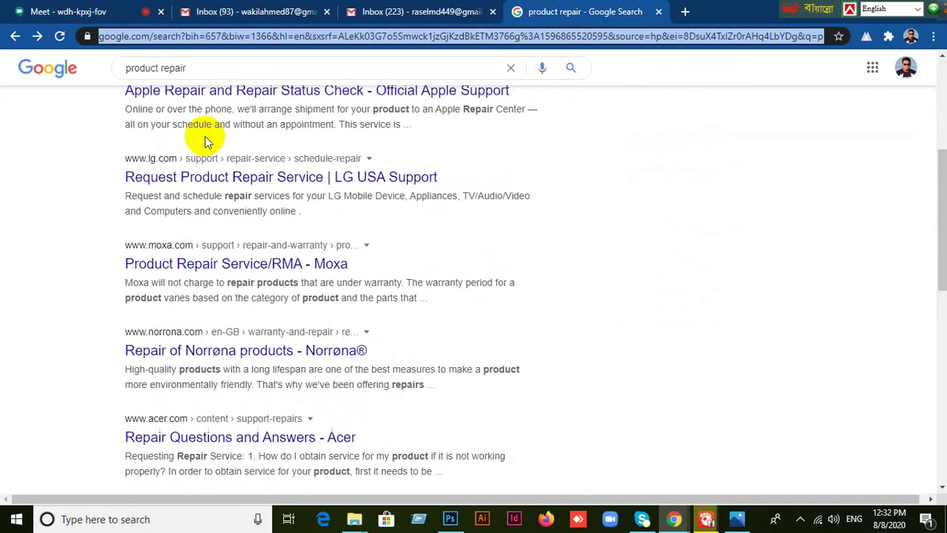
scroll(144, 131, up, 4)
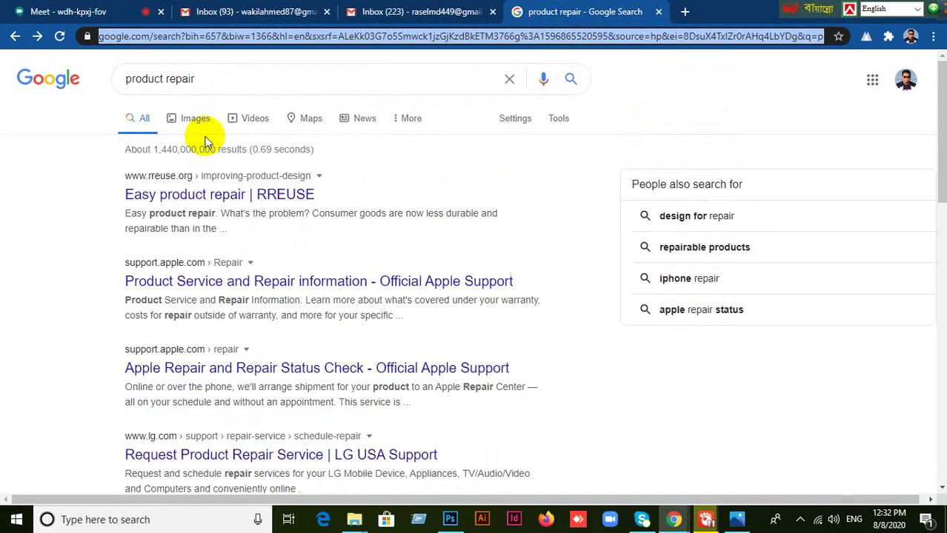
click(64, 81)
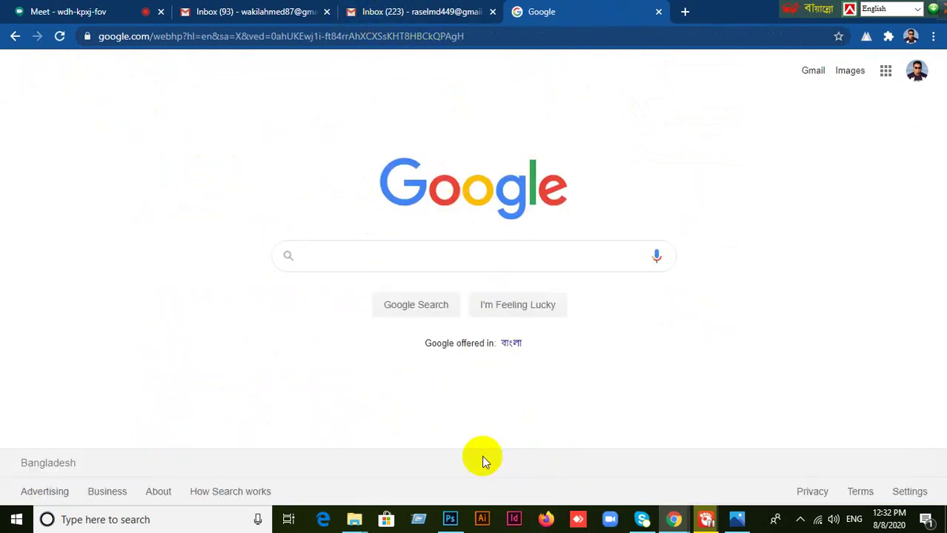
click(454, 518)
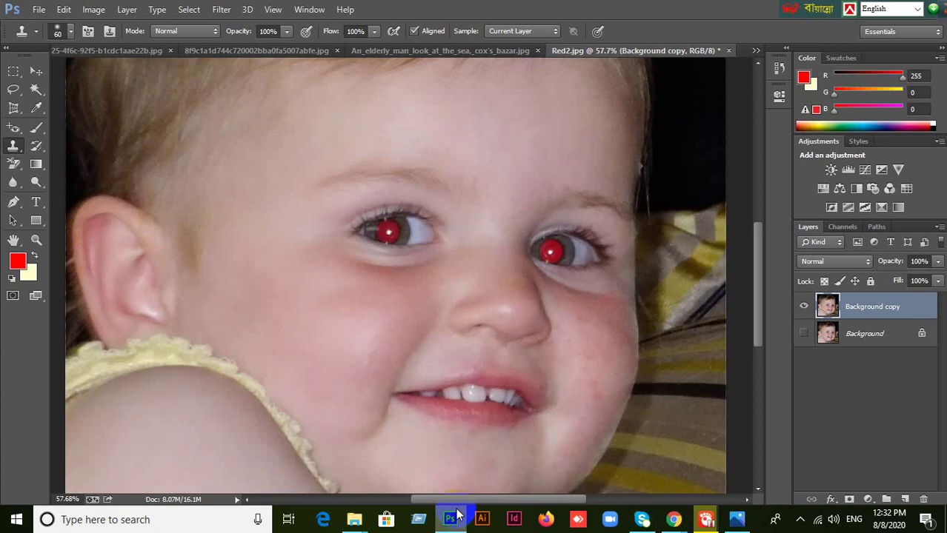
Look through the open beach, penguin and hot-air balloon images and return to the penguin image.
click(473, 52)
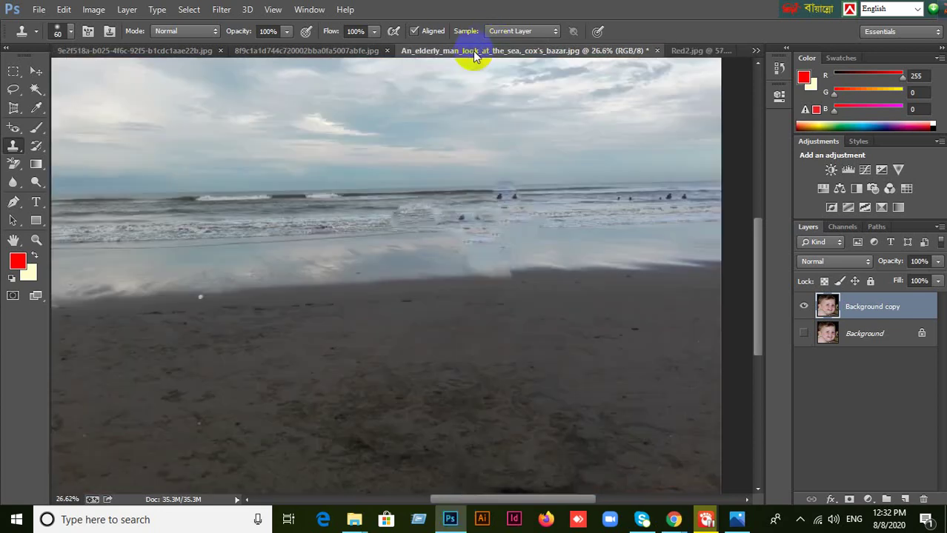
click(267, 33)
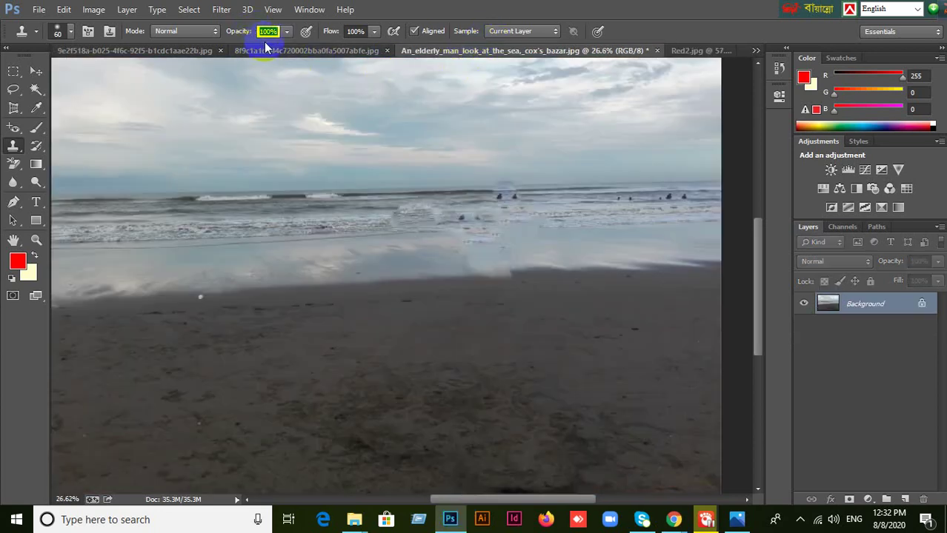
click(269, 49)
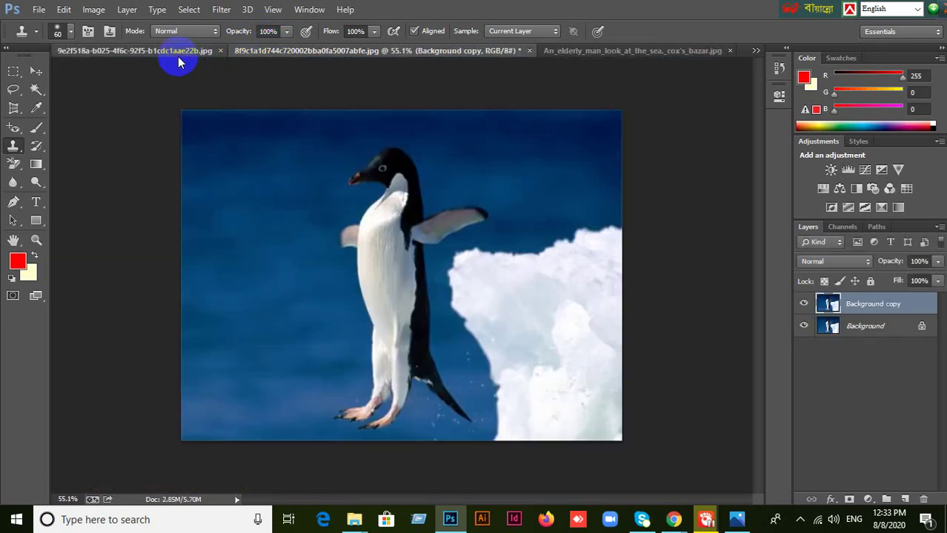
click(178, 54)
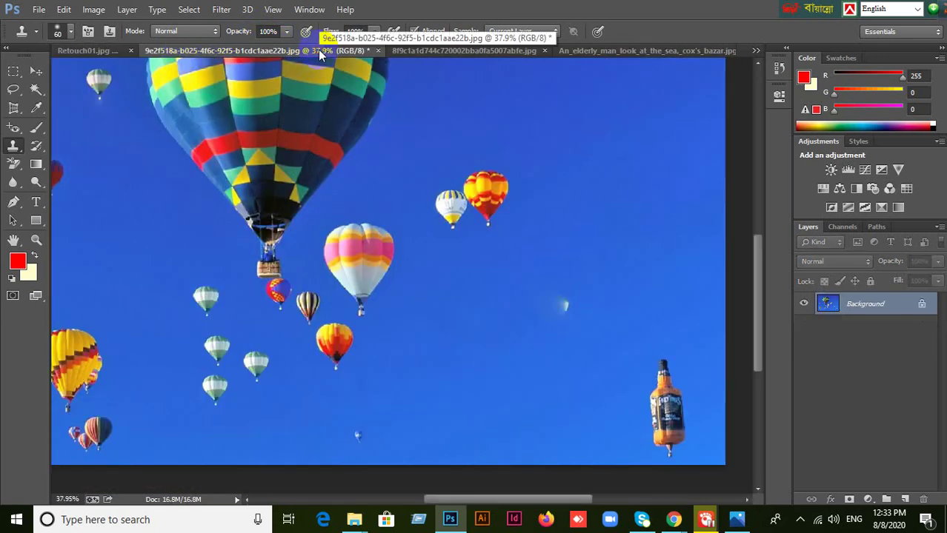
click(483, 53)
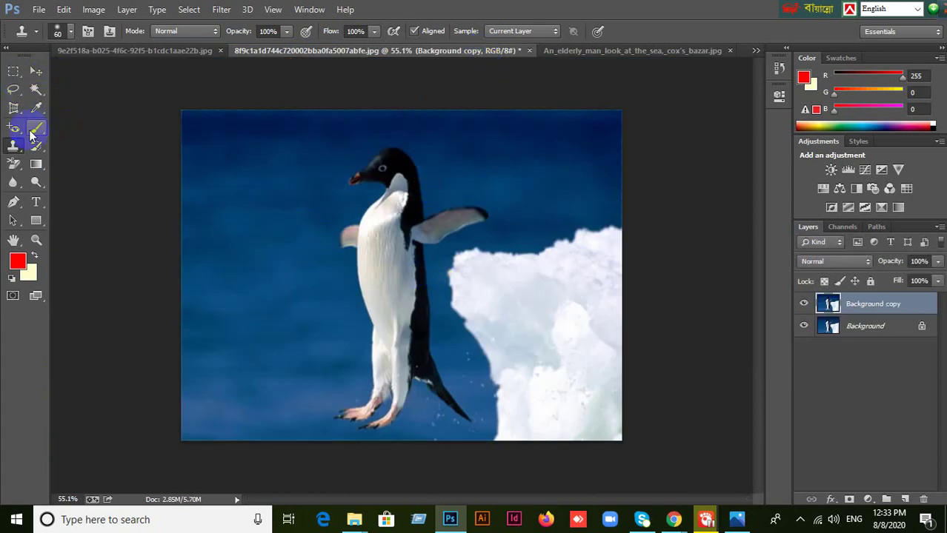
Clone the penguin onto the blue water beside it with the Clone Stamp Tool, using a 100-pixel brush sampled from its belly, and undo it.
right_click(13, 145)
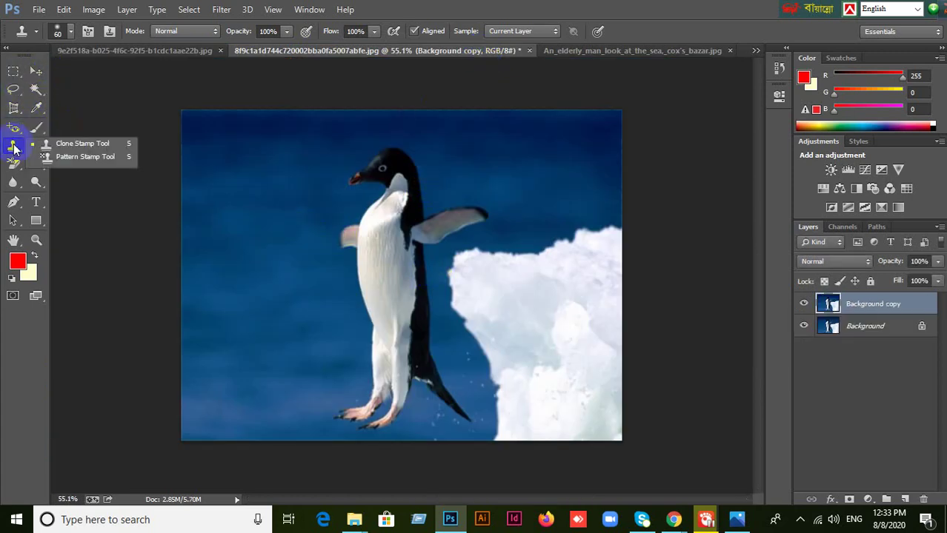
click(77, 143)
alt+click(389, 255)
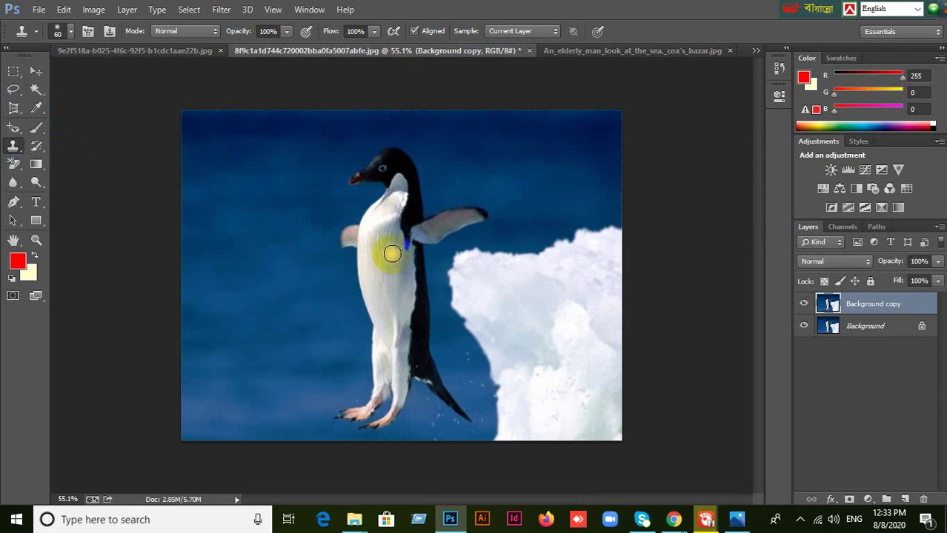
alt+click(385, 255)
key(bracketright)
key(bracketright)
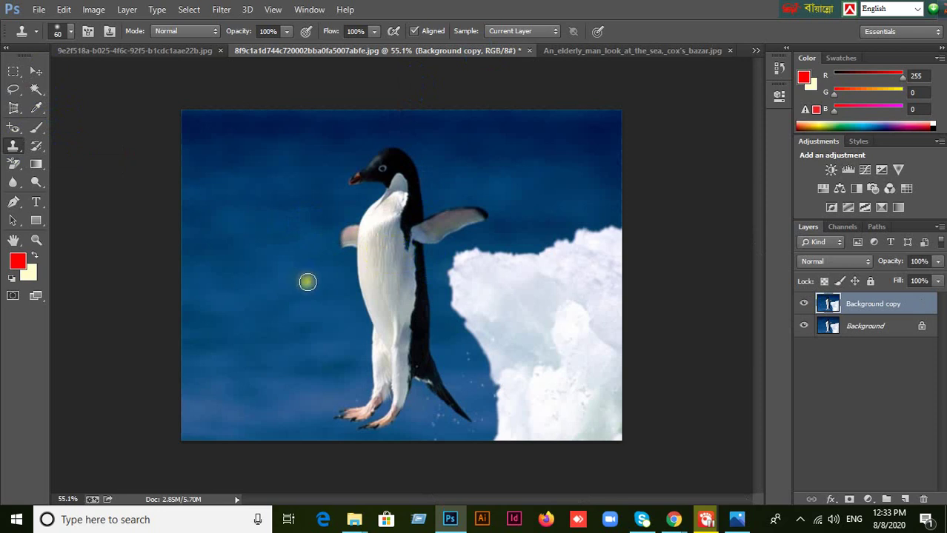
key(bracketright)
mouse_move(307, 275)
mouse_down()
mouse_move(320, 218)
mouse_move(317, 202)
mouse_move(300, 202)
mouse_move(318, 197)
mouse_move(331, 226)
mouse_move(324, 286)
mouse_move(349, 272)
mouse_move(330, 332)
mouse_move(333, 376)
mouse_move(318, 362)
mouse_move(310, 304)
mouse_move(296, 289)
mouse_move(309, 279)
mouse_move(277, 274)
mouse_move(291, 295)
mouse_move(278, 313)
mouse_move(292, 373)
mouse_move(315, 403)
mouse_move(309, 431)
mouse_move(325, 425)
mouse_move(324, 389)
mouse_up()
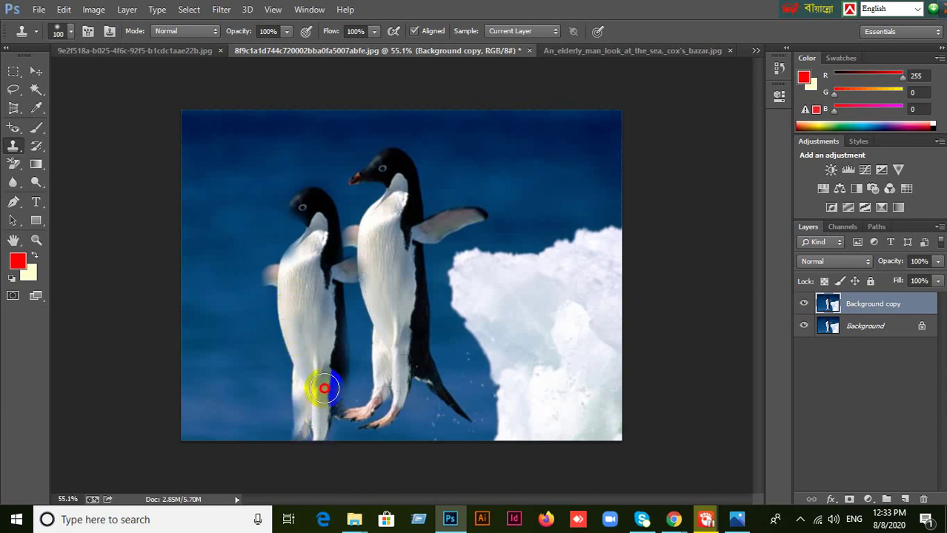
click(341, 252)
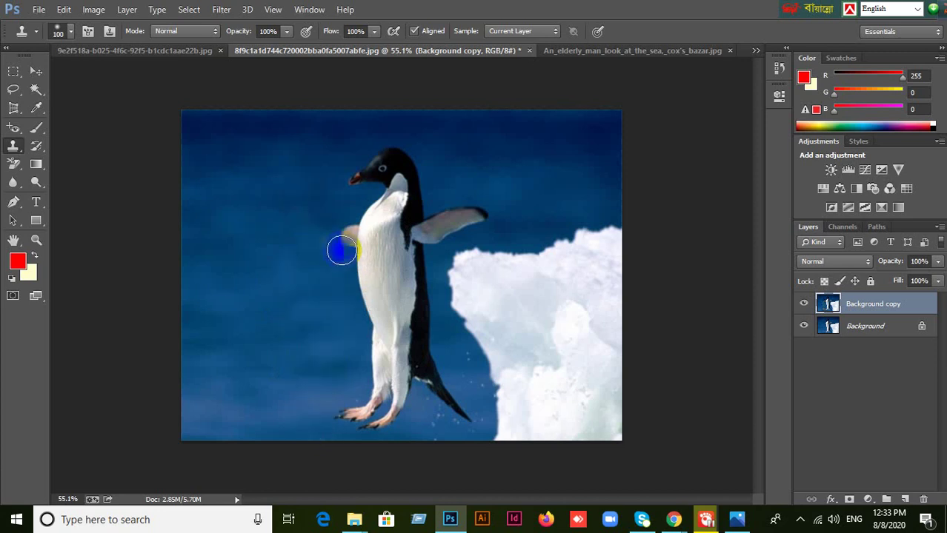
Select the Spot Healing Brush Tool, review the stamp tools and return to the Move Tool.
click(37, 72)
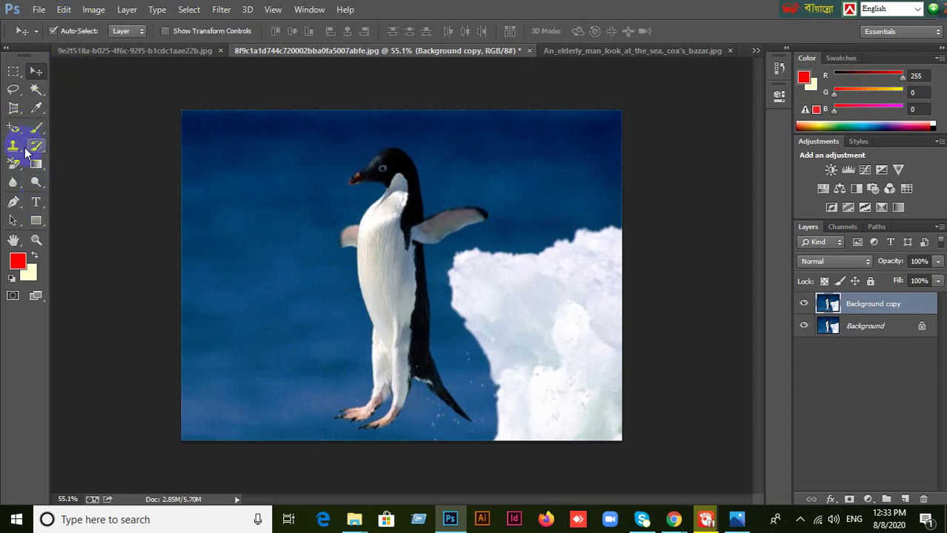
click(13, 127)
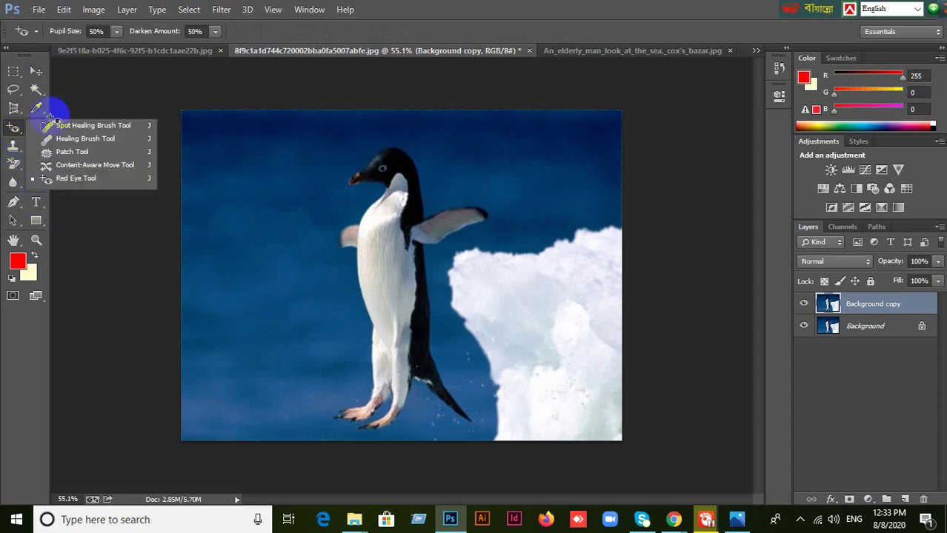
click(69, 126)
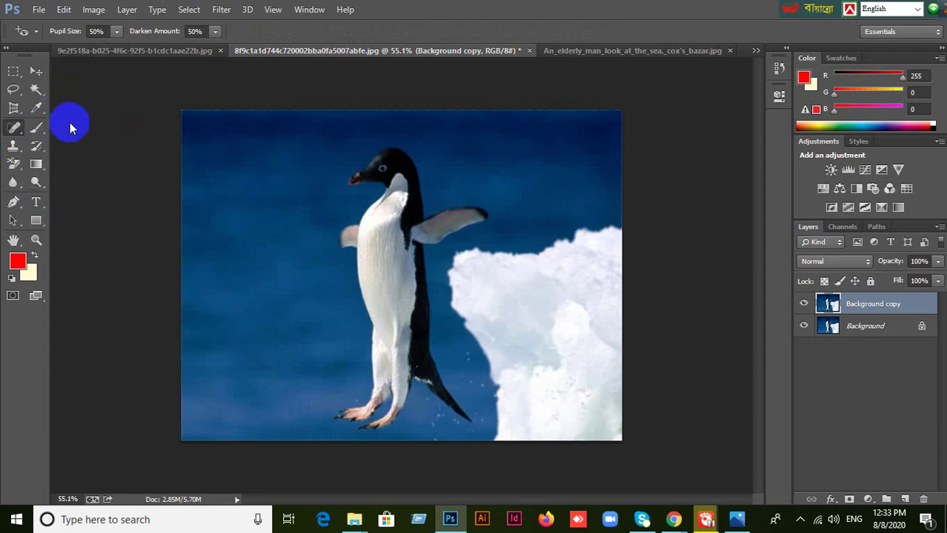
click(13, 146)
right_click(13, 145)
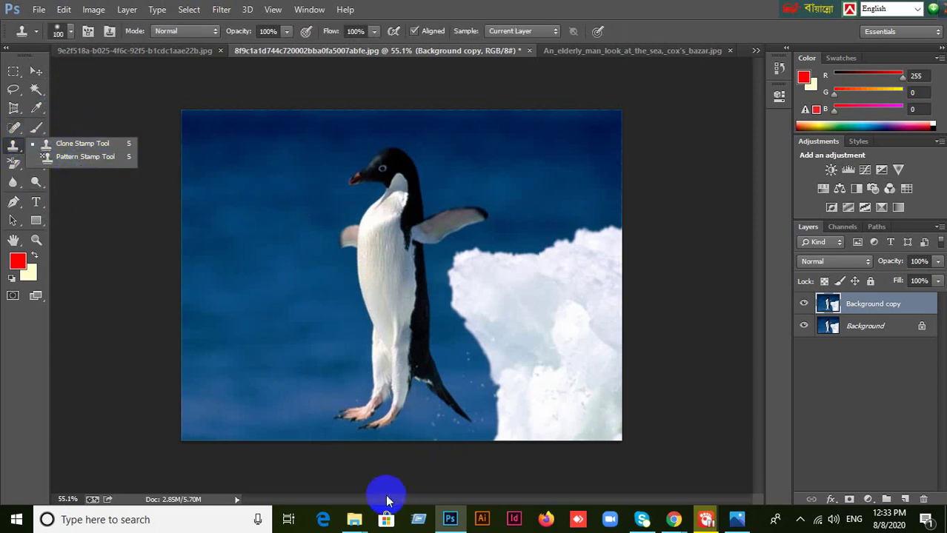
click(35, 71)
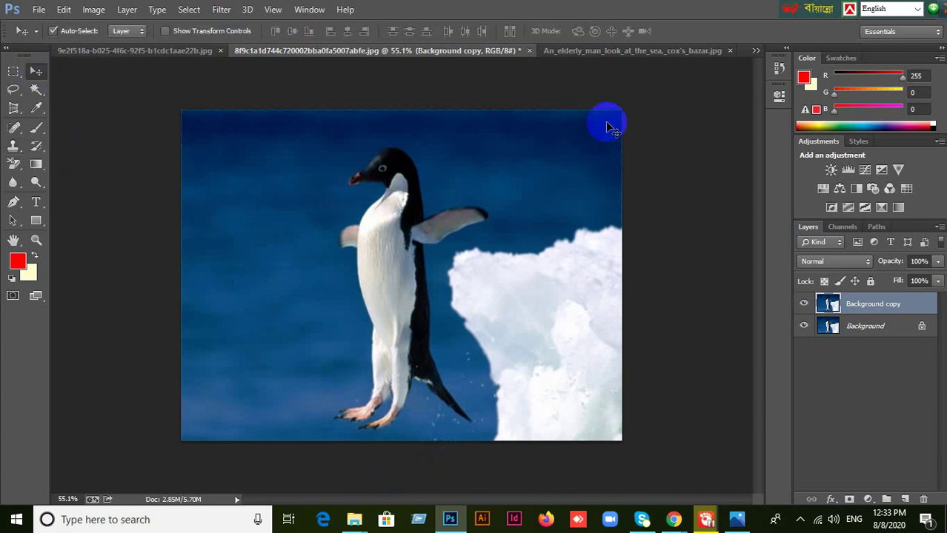
Close the elderly man beach image and the penguin image without saving changes.
click(607, 51)
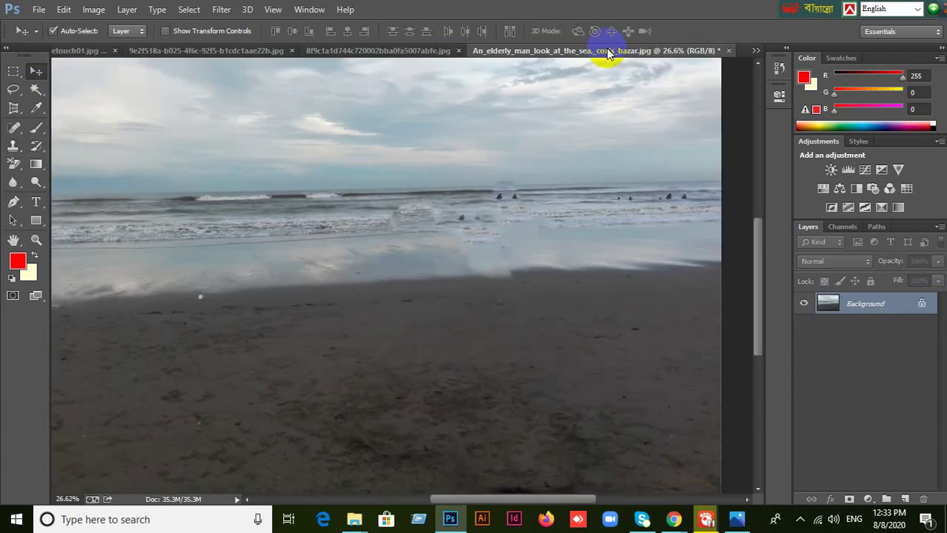
click(728, 50)
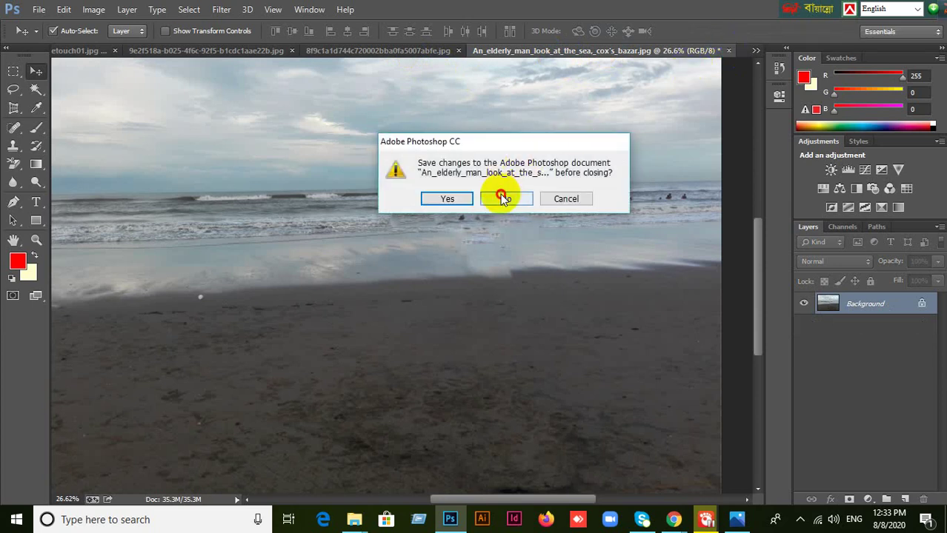
click(506, 197)
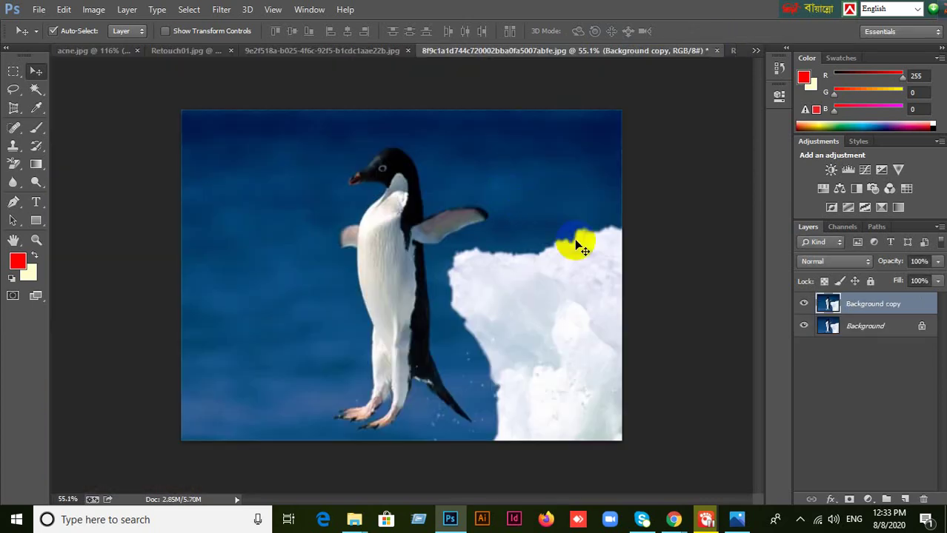
click(717, 51)
click(506, 205)
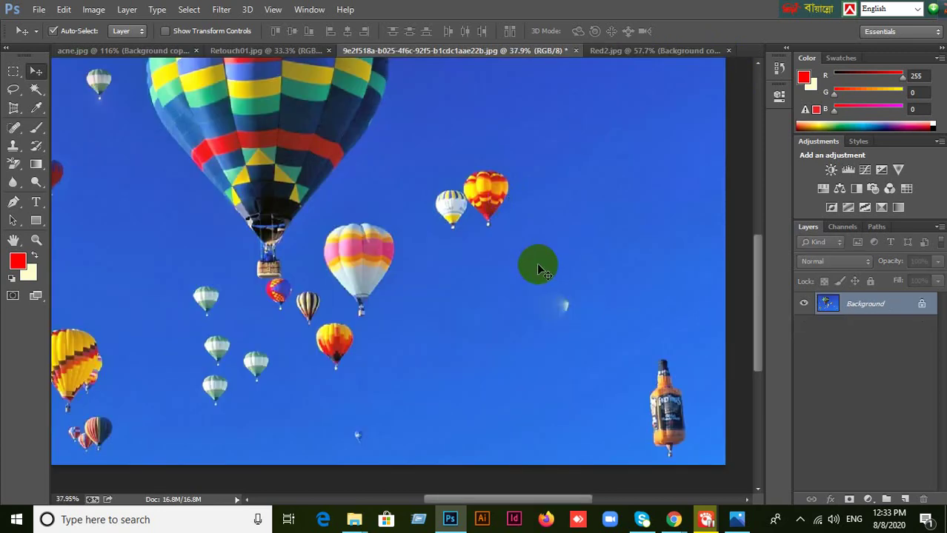
Close Red2.jpg and the hot-air balloon image without saving changes.
click(613, 51)
click(728, 51)
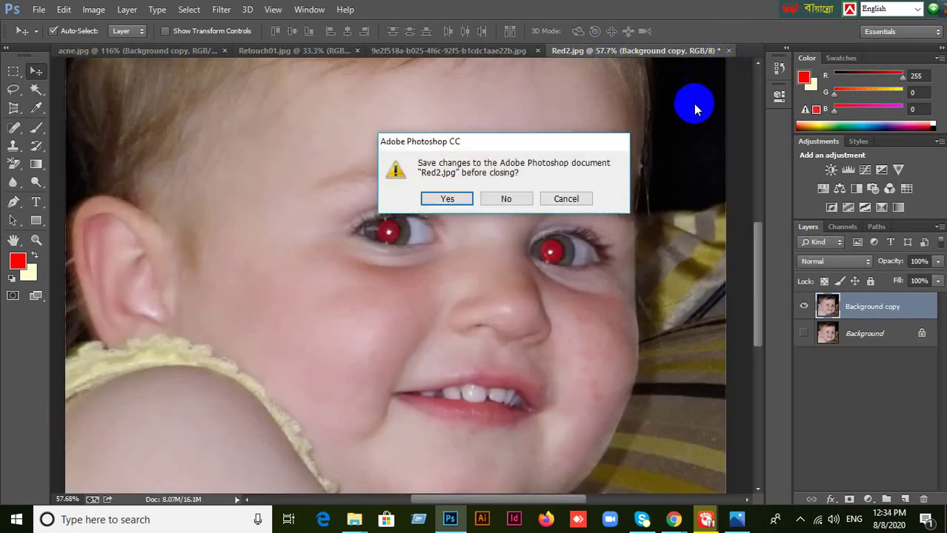
click(522, 197)
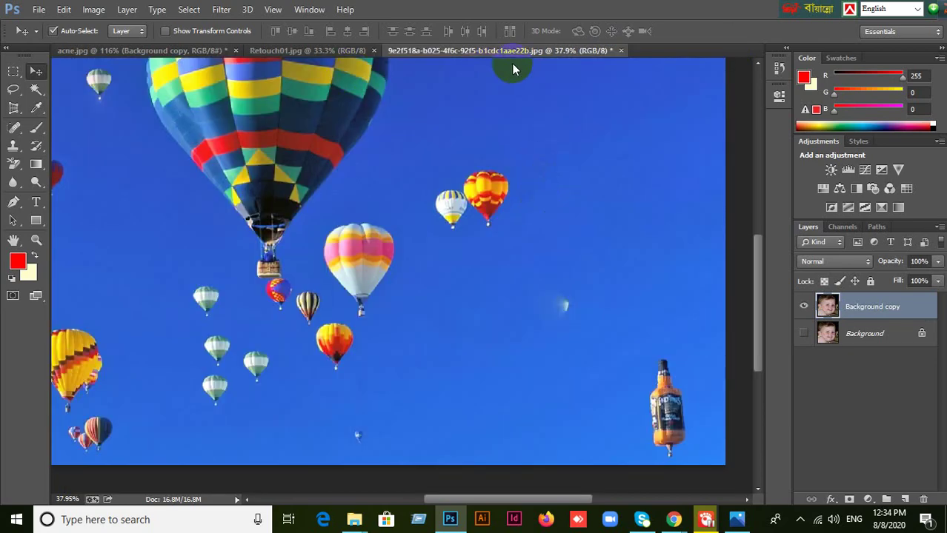
click(622, 50)
click(515, 196)
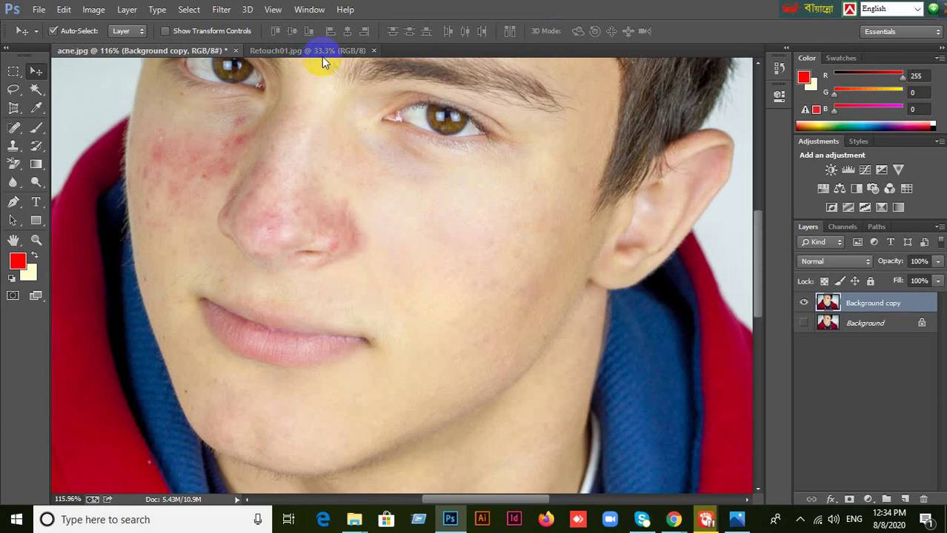
Check Retouch01.jpg and acne.jpg, and create a new white RGB document of 1366 × 768 pixels at 72 pixels/inch.
click(354, 55)
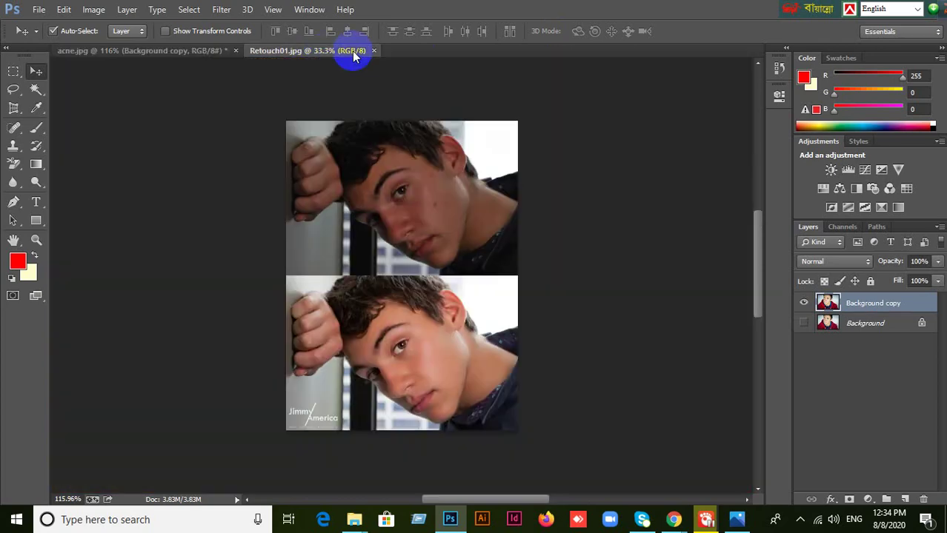
click(165, 49)
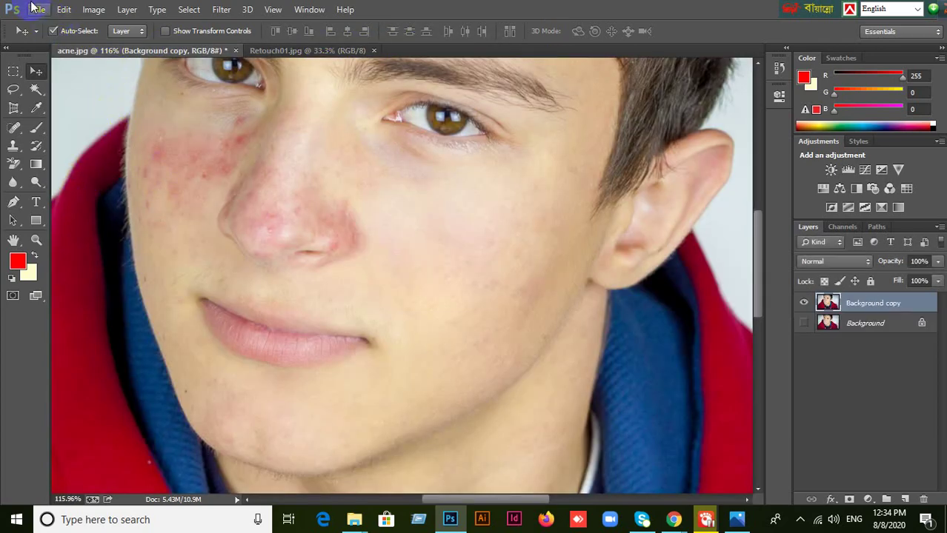
click(39, 9)
click(246, 122)
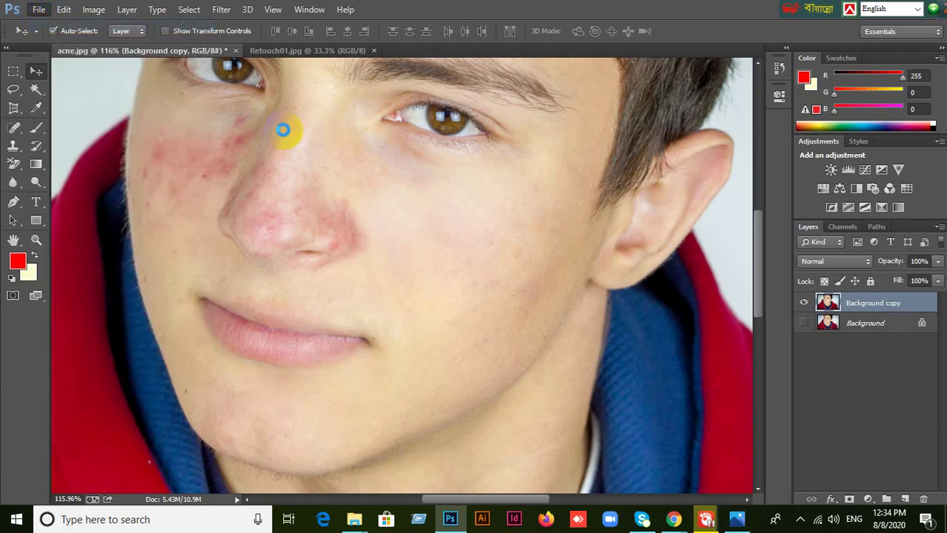
key(ctrl+n)
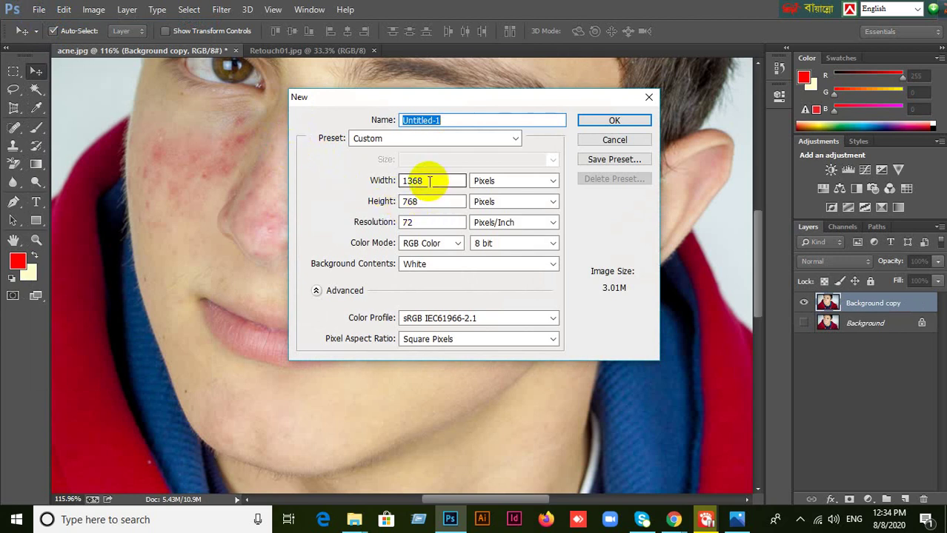
drag(429, 180, 400, 181)
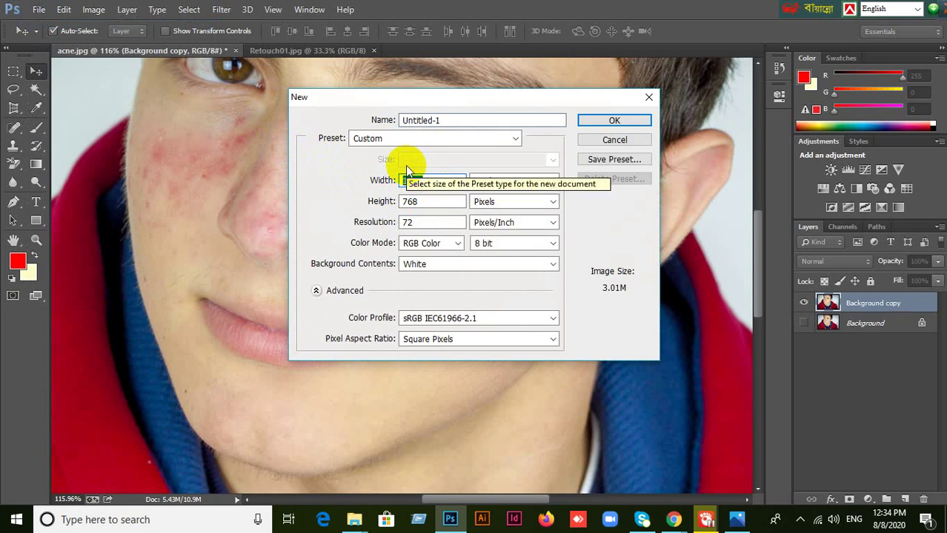
text(1366)
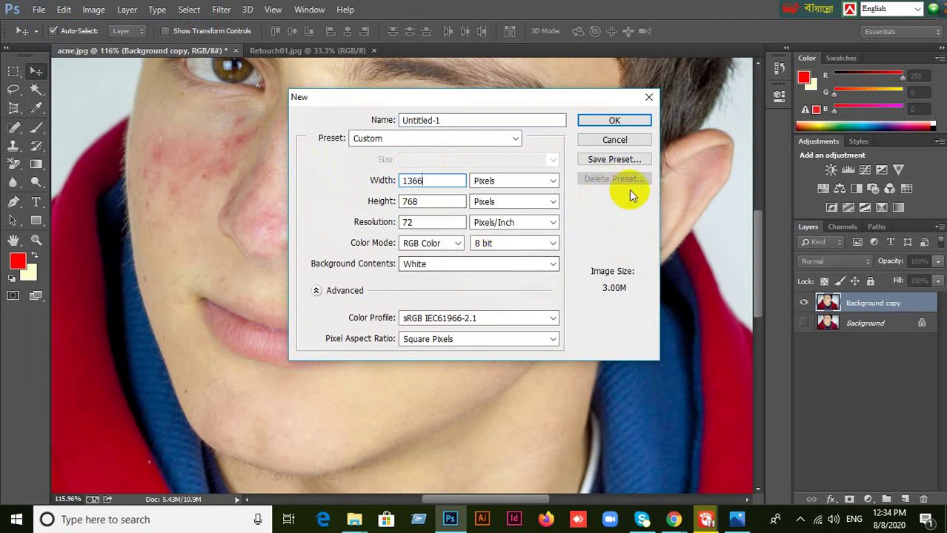
click(632, 120)
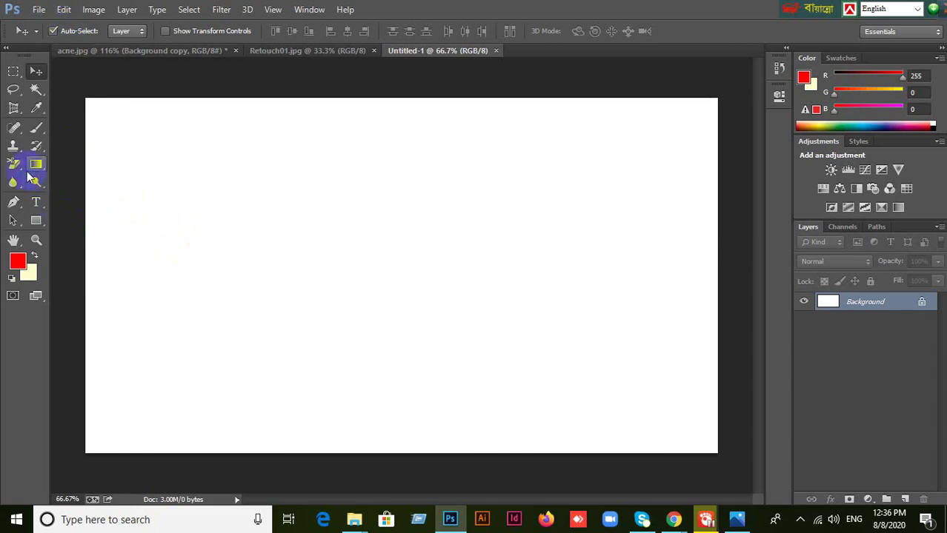
Select the Pattern Stamp Tool and choose the grey-green leaf pattern for it.
click(13, 146)
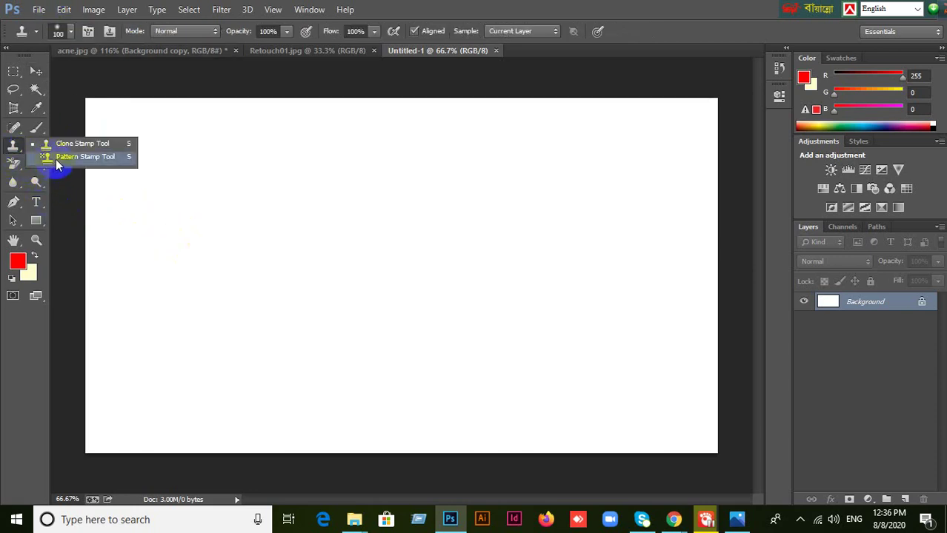
click(57, 158)
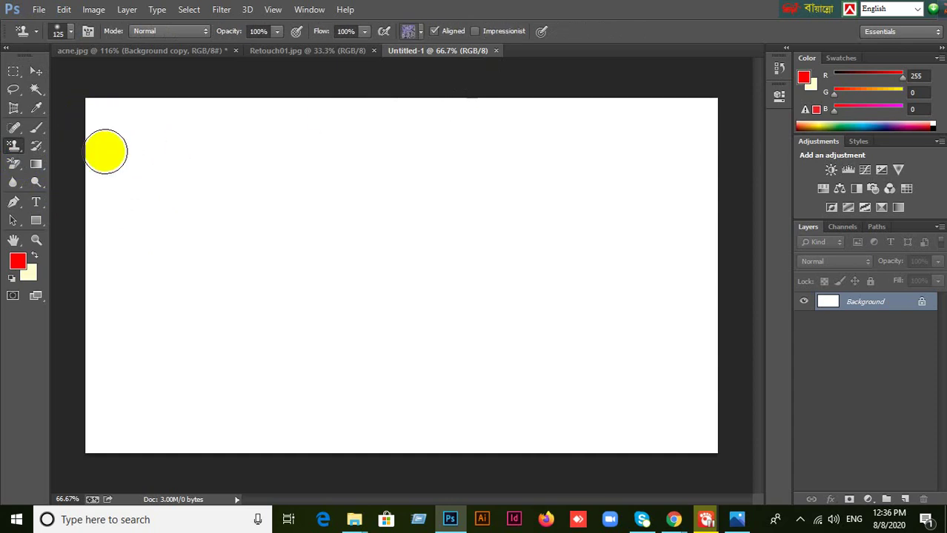
click(384, 32)
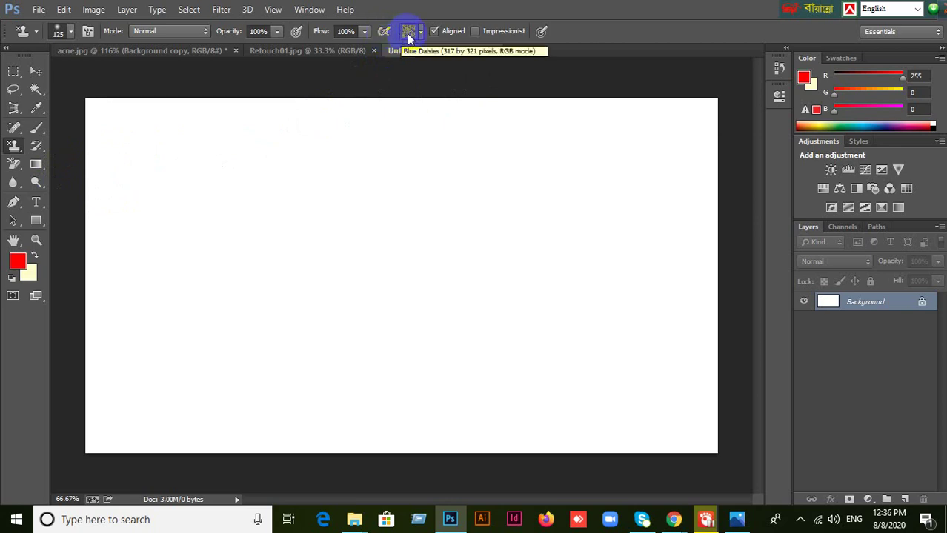
click(419, 32)
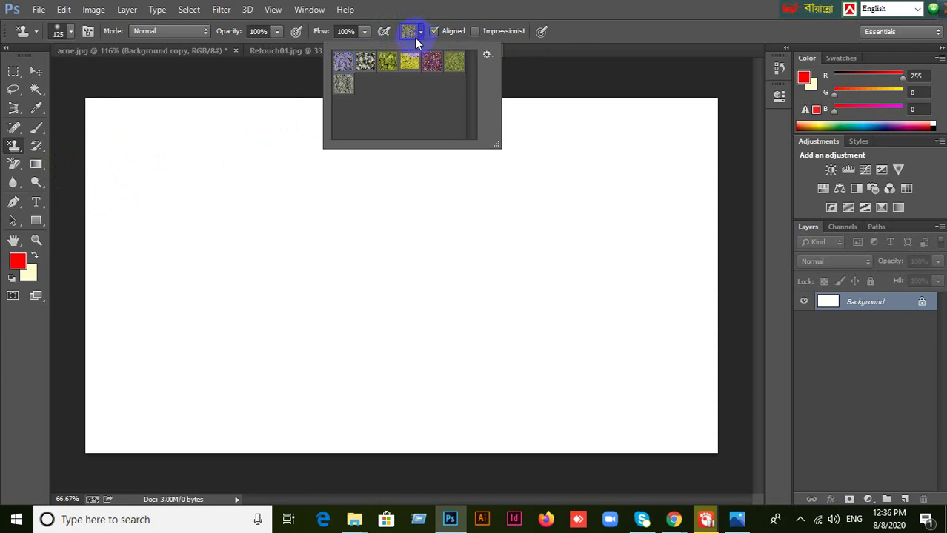
click(366, 61)
click(269, 125)
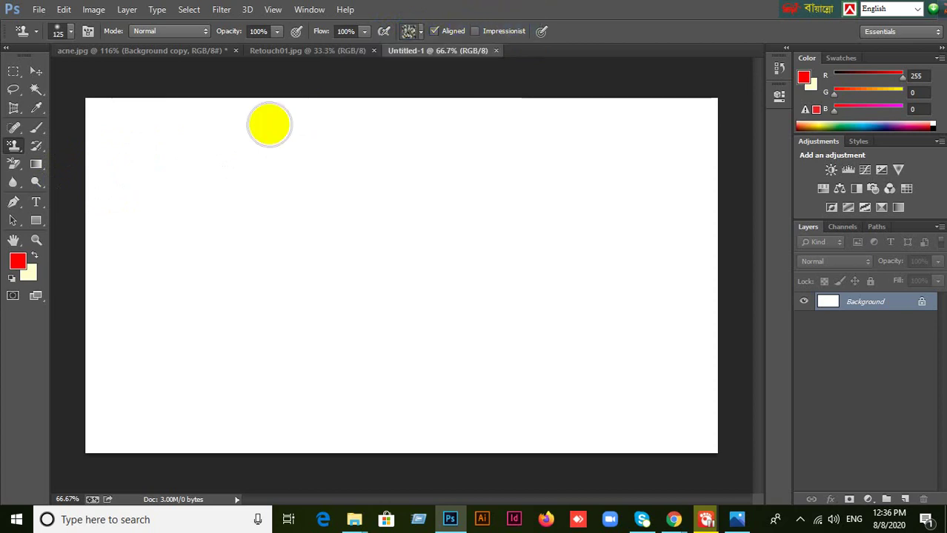
Paint the leaf pattern in a strip along the canvas's upper edge, enlarging the brush to 300 pixels.
mouse_move(94, 119)
mouse_down()
mouse_move(163, 109)
mouse_move(718, 105)
mouse_move(570, 137)
mouse_move(246, 110)
mouse_move(128, 111)
mouse_move(92, 153)
mouse_move(459, 135)
mouse_up()
key(bracketright)
key(bracketright)
key(bracketright)
key(bracketright)
key(bracketright)
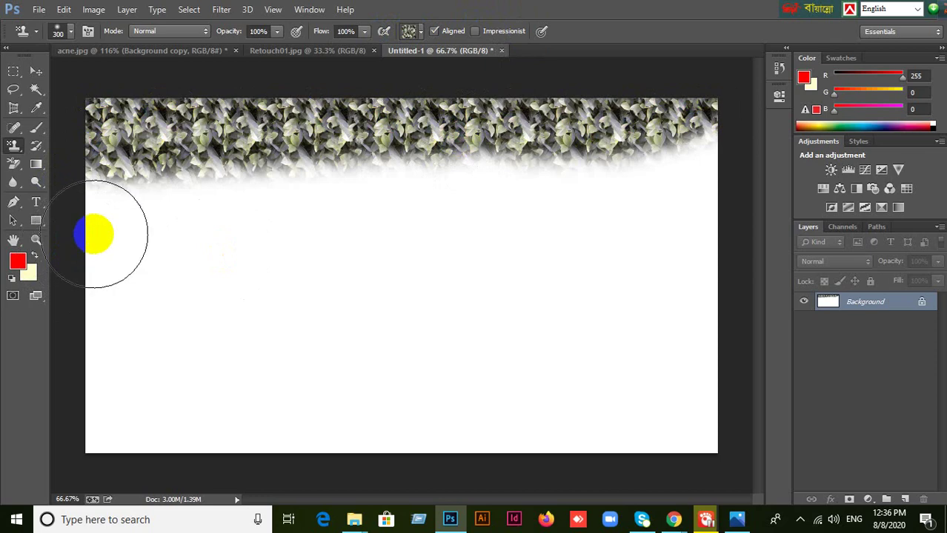
Undo the leaf pattern strokes painted on the Background layer.
mouse_move(114, 213)
mouse_down()
mouse_move(559, 144)
mouse_move(661, 100)
mouse_move(682, 111)
mouse_move(709, 473)
mouse_move(672, 287)
mouse_move(629, 221)
mouse_move(534, 370)
mouse_move(537, 439)
mouse_move(633, 440)
mouse_move(519, 161)
mouse_move(417, 165)
mouse_move(396, 273)
mouse_move(299, 215)
mouse_move(199, 273)
mouse_move(87, 264)
mouse_move(83, 440)
mouse_move(234, 282)
mouse_move(134, 421)
mouse_move(269, 435)
mouse_move(554, 292)
mouse_up()
key(ctrl+alt+z)
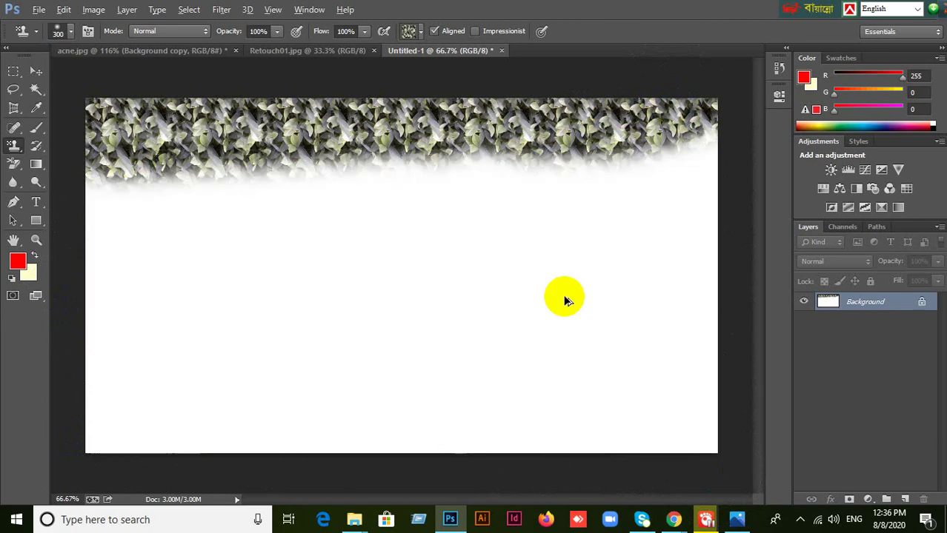
key(ctrl+alt+z)
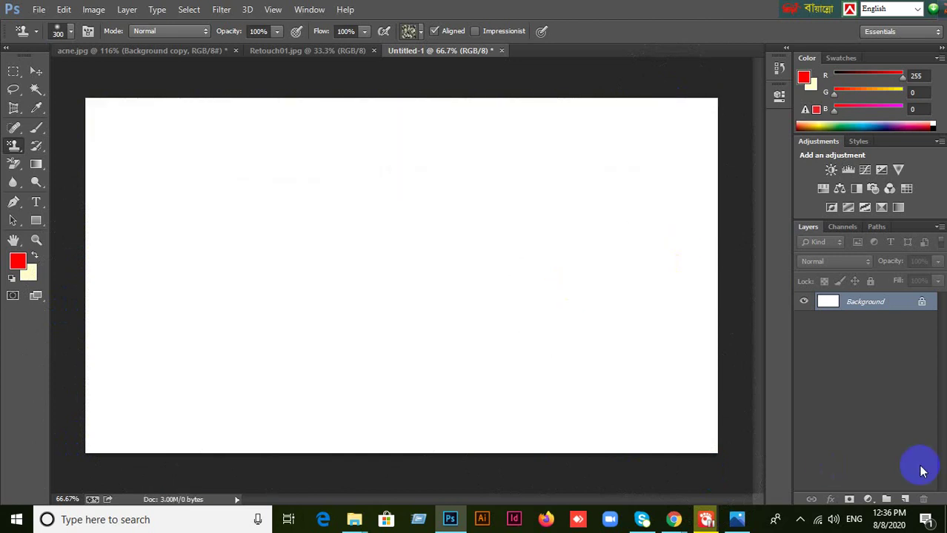
Add a new layer, enlarge the brush to 500 pixels and cover the whole canvas with the leaf pattern.
click(905, 499)
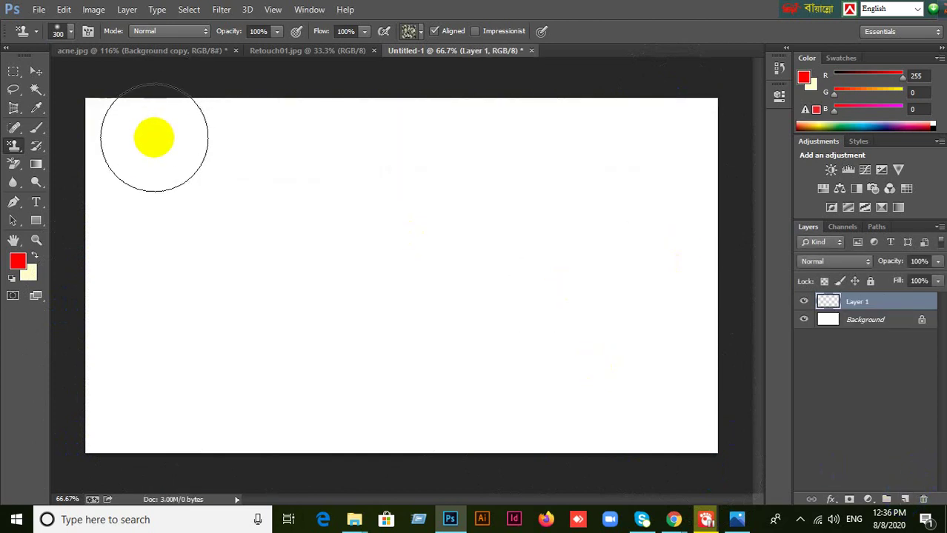
key(bracketright)
key(bracketright)
drag(154, 138, 689, 139)
mouse_move(669, 371)
mouse_down()
mouse_move(625, 346)
mouse_move(591, 278)
mouse_move(399, 217)
mouse_move(216, 218)
mouse_move(102, 164)
mouse_move(87, 122)
mouse_move(116, 240)
mouse_move(125, 235)
mouse_move(129, 405)
mouse_move(120, 428)
mouse_move(271, 410)
mouse_move(362, 367)
mouse_move(445, 362)
mouse_move(618, 417)
mouse_move(697, 418)
mouse_move(707, 370)
mouse_move(592, 225)
mouse_move(307, 228)
mouse_move(174, 350)
mouse_move(448, 393)
mouse_move(548, 380)
mouse_move(338, 367)
mouse_move(261, 338)
mouse_move(425, 217)
mouse_move(281, 261)
mouse_up()
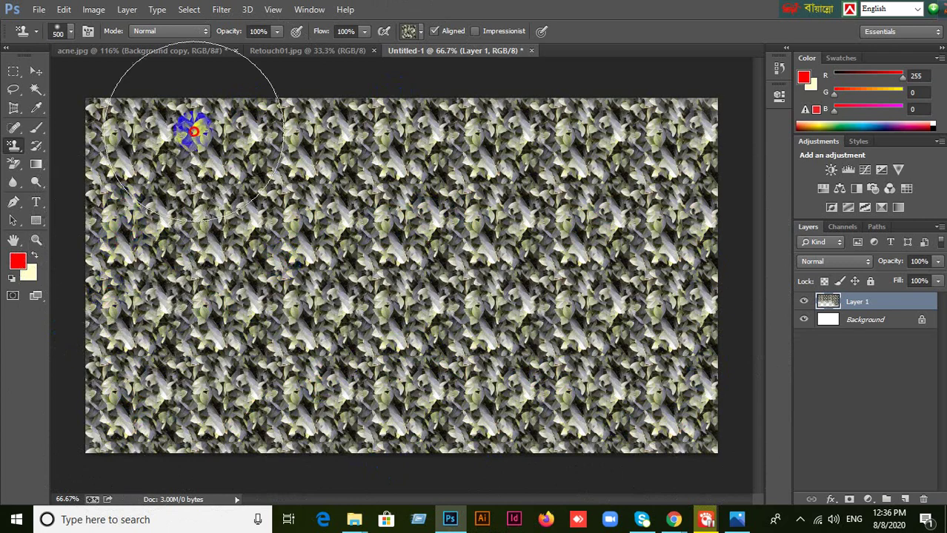
Choose the yellow flower pattern and paint it over the entire canvas on Layer 1.
click(400, 54)
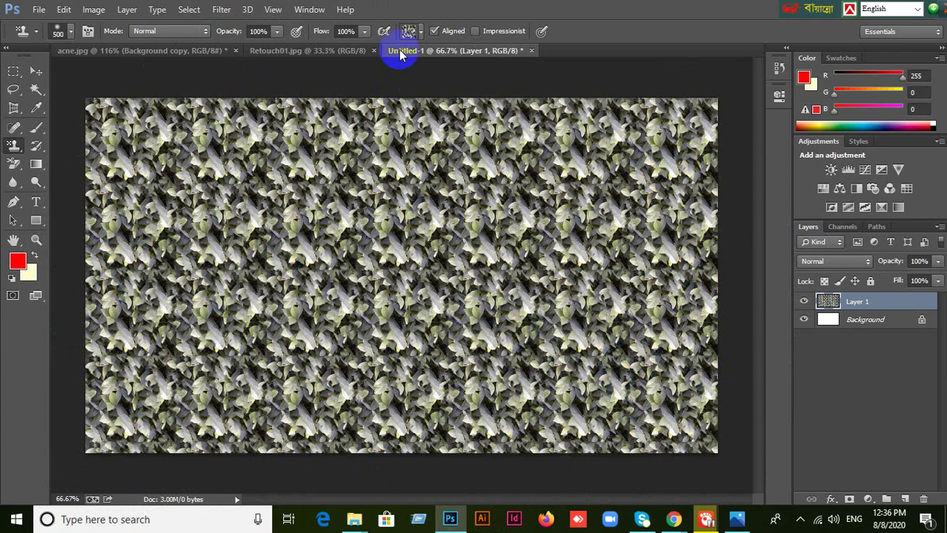
click(421, 32)
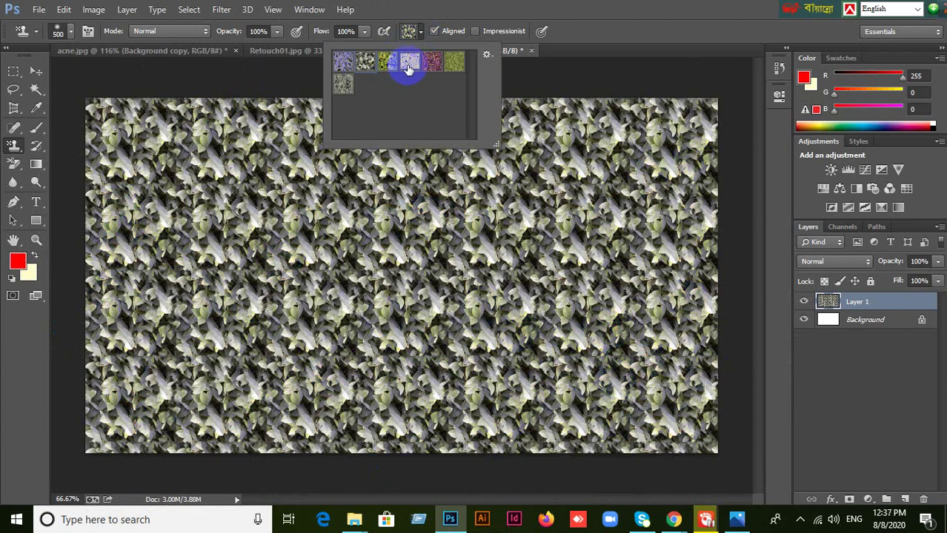
click(548, 31)
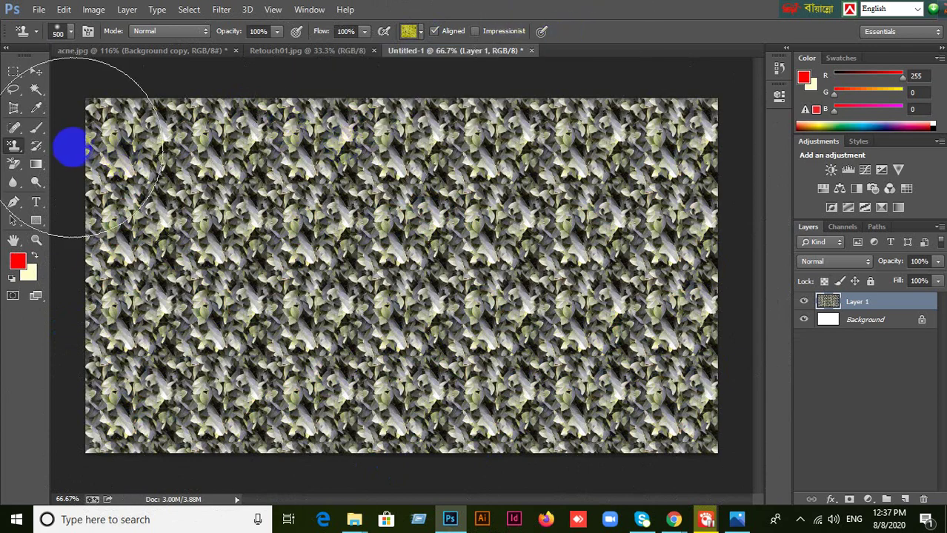
click(145, 148)
mouse_move(146, 148)
mouse_down()
mouse_move(235, 148)
mouse_move(520, 191)
mouse_move(635, 192)
mouse_move(666, 166)
mouse_move(623, 132)
mouse_move(484, 110)
mouse_move(209, 109)
mouse_move(119, 138)
mouse_move(79, 342)
mouse_move(82, 449)
mouse_move(186, 352)
mouse_move(234, 281)
mouse_move(290, 261)
mouse_move(241, 434)
mouse_move(356, 392)
mouse_move(399, 307)
mouse_move(448, 302)
mouse_move(414, 427)
mouse_move(592, 391)
mouse_move(642, 290)
mouse_move(660, 411)
mouse_move(613, 443)
mouse_move(416, 270)
mouse_move(252, 331)
mouse_move(380, 499)
mouse_move(450, 121)
mouse_up()
Choose the last pattern in the set, the grey-green foliage, and paint it over the entire canvas on Layer 1.
click(412, 32)
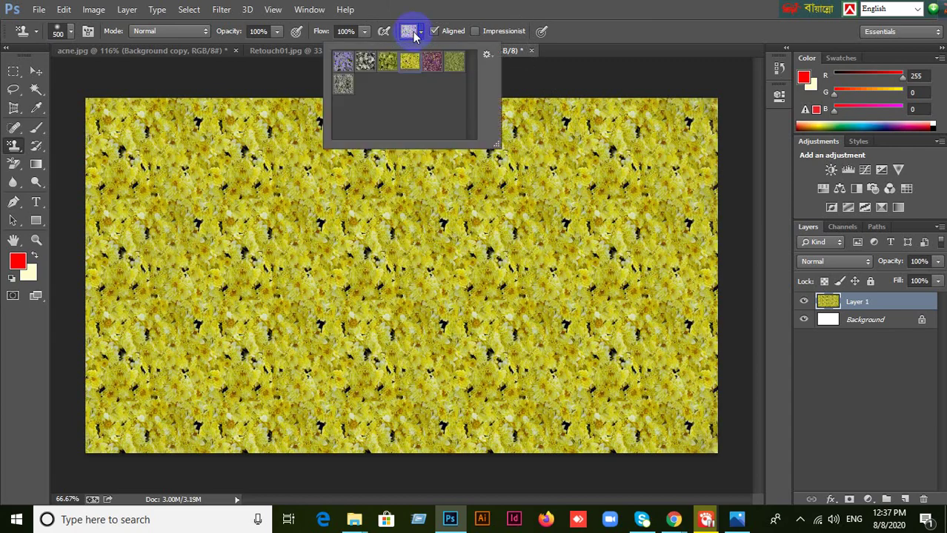
click(343, 84)
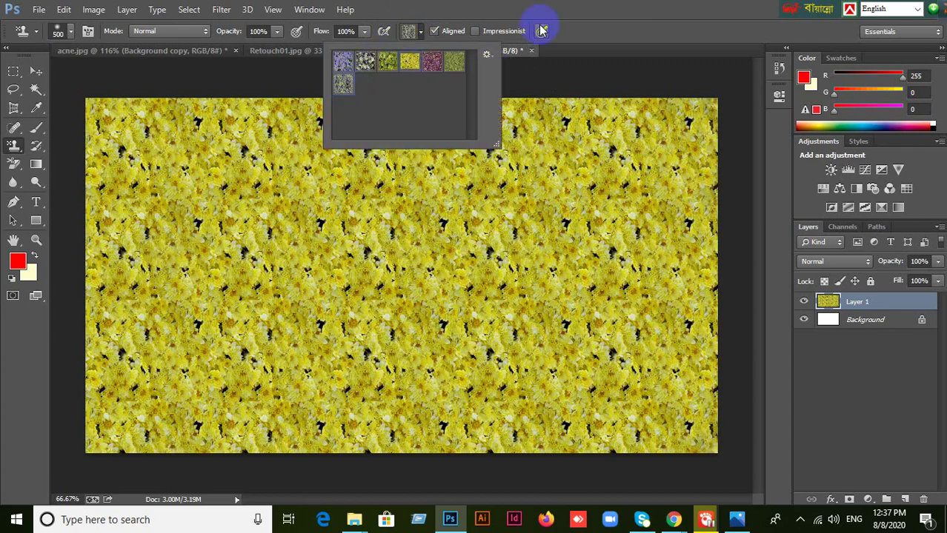
click(400, 110)
mouse_move(123, 144)
mouse_down()
mouse_move(368, 138)
mouse_move(582, 150)
mouse_move(709, 136)
mouse_move(615, 418)
mouse_move(703, 434)
mouse_move(577, 385)
mouse_move(588, 258)
mouse_move(470, 203)
mouse_move(315, 193)
mouse_move(142, 193)
mouse_move(77, 216)
mouse_move(64, 380)
mouse_move(79, 429)
mouse_move(203, 400)
mouse_move(224, 301)
mouse_move(351, 269)
mouse_move(368, 350)
mouse_move(255, 415)
mouse_move(362, 435)
mouse_move(517, 362)
mouse_move(518, 300)
mouse_move(415, 326)
mouse_move(534, 221)
mouse_move(142, 125)
mouse_move(173, 136)
mouse_move(153, 120)
mouse_move(100, 273)
mouse_move(147, 295)
mouse_move(192, 201)
mouse_move(219, 303)
mouse_move(41, 305)
mouse_move(320, 225)
mouse_move(422, 79)
mouse_move(420, 39)
mouse_up()
Append the Nature Patterns library to the Pattern Stamp Tool's current patterns.
click(421, 34)
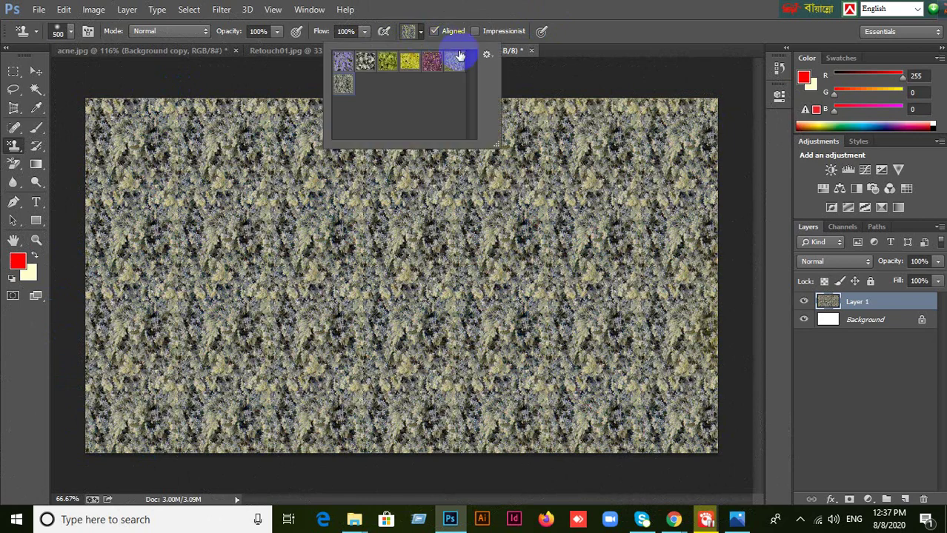
click(487, 56)
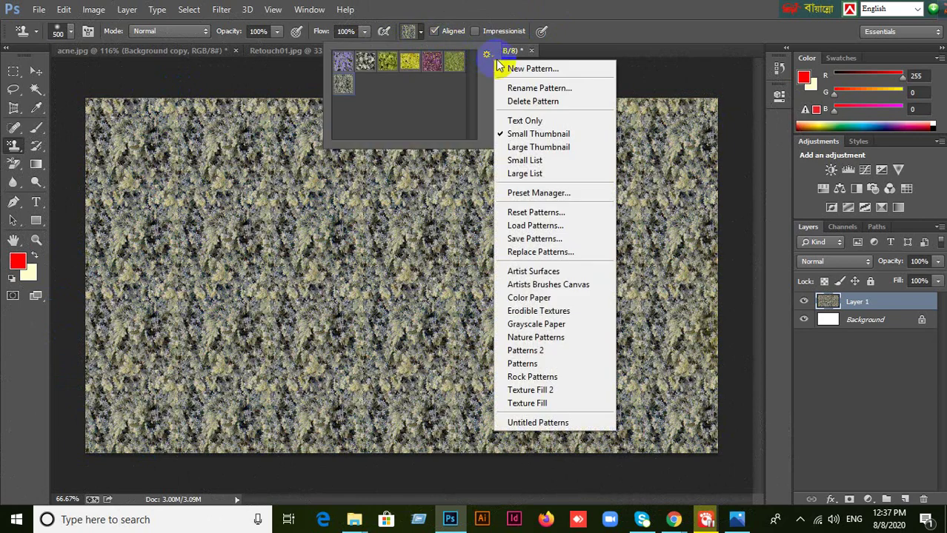
click(627, 8)
click(486, 58)
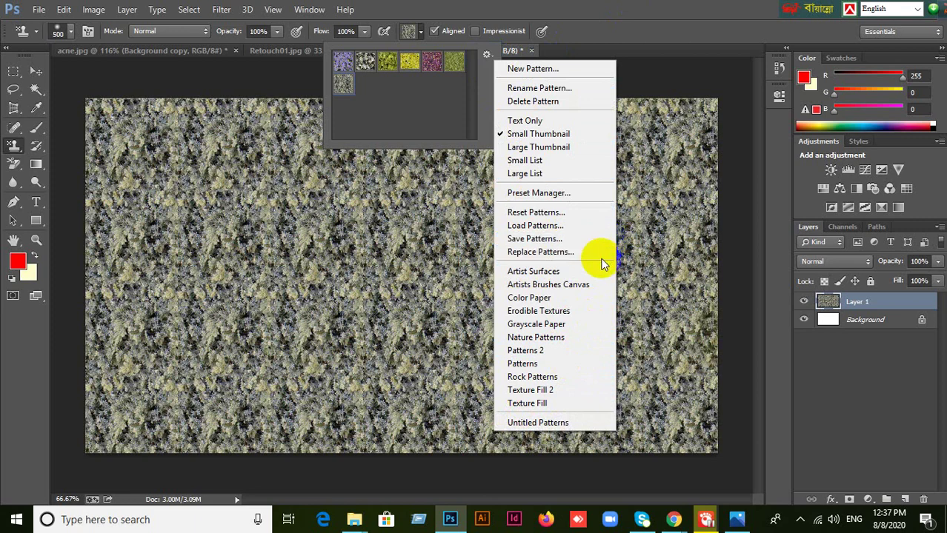
click(536, 338)
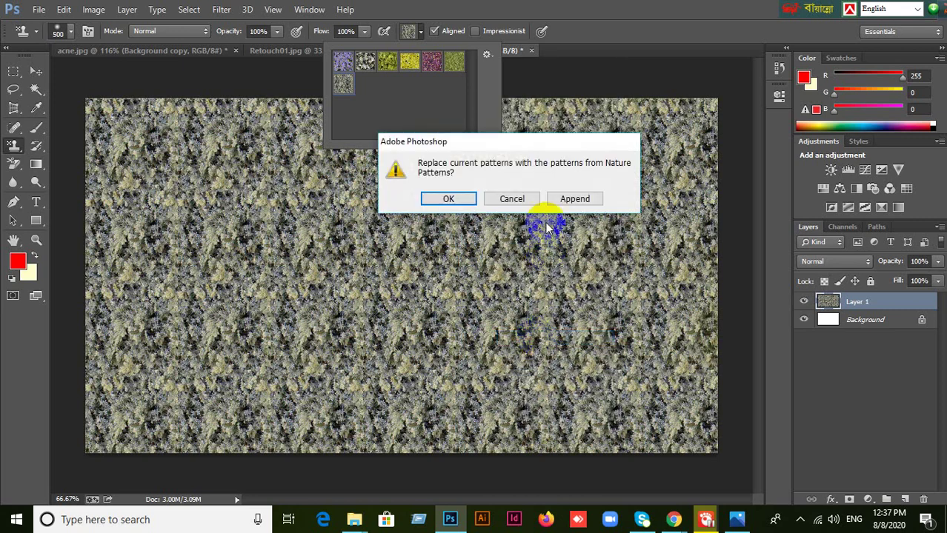
click(571, 199)
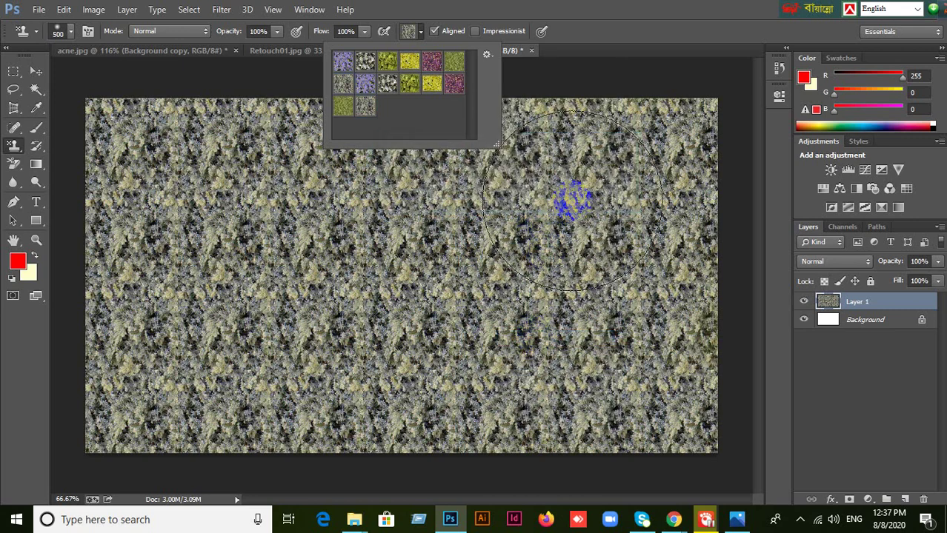
click(647, 25)
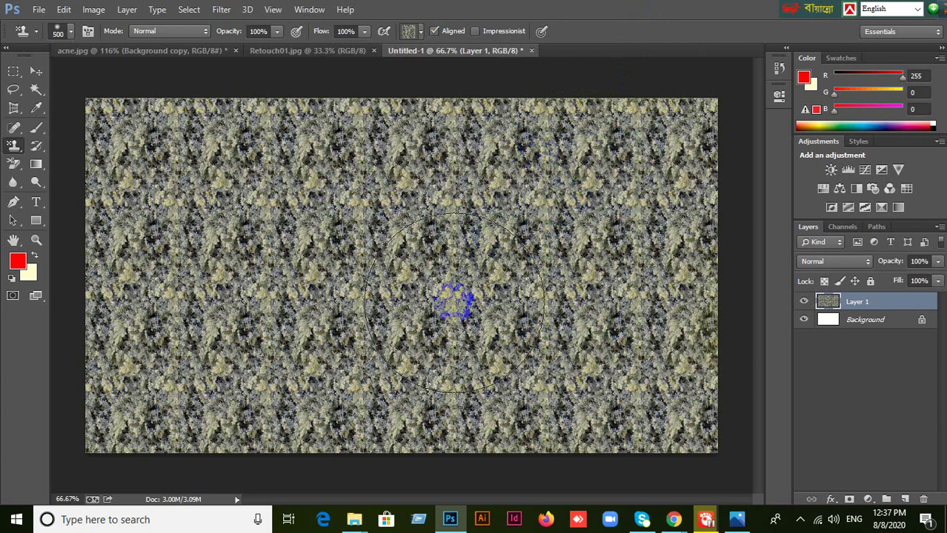
Reduce the Pattern Stamp brush size to 250 pixels.
key(bracketleft)
key(bracketleft)
key(bracketleft)
key(bracketleft)
key(bracketleft)
key(bracketleft)
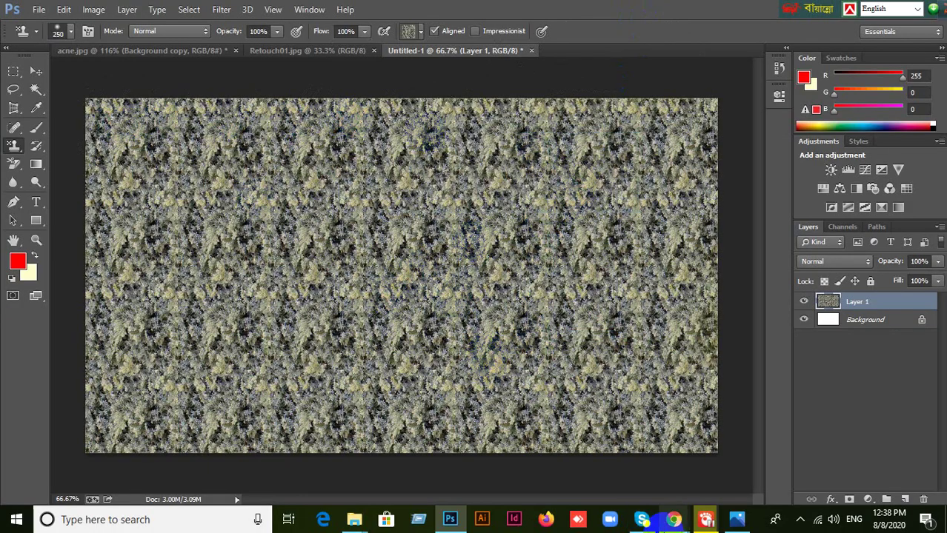
Check the paused lesson video in GOM Player, return to Photoshop and review the stamp tool variants.
click(706, 520)
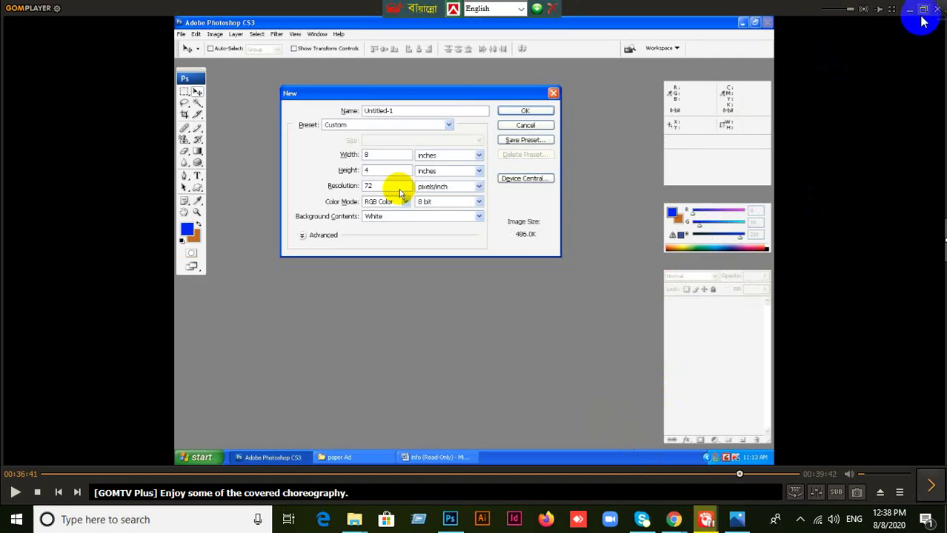
click(910, 9)
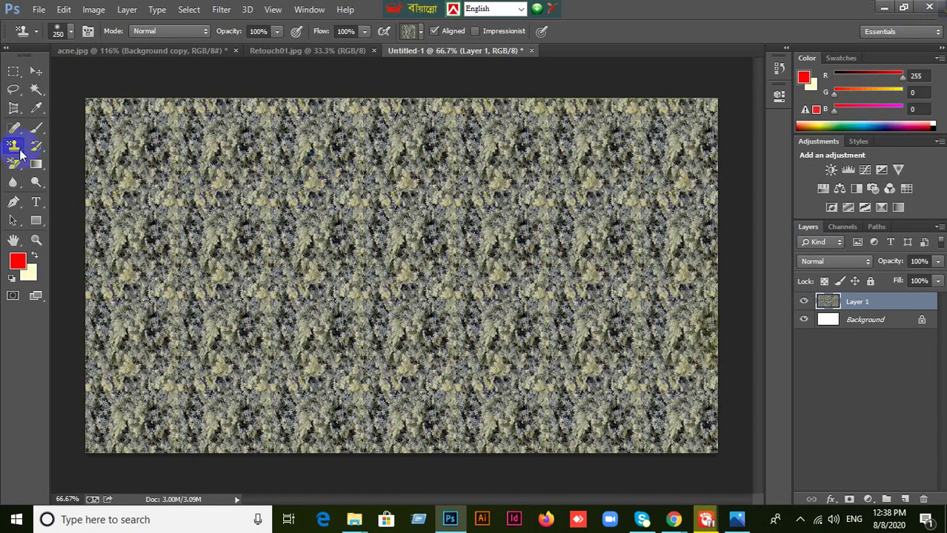
drag(20, 154, 82, 152)
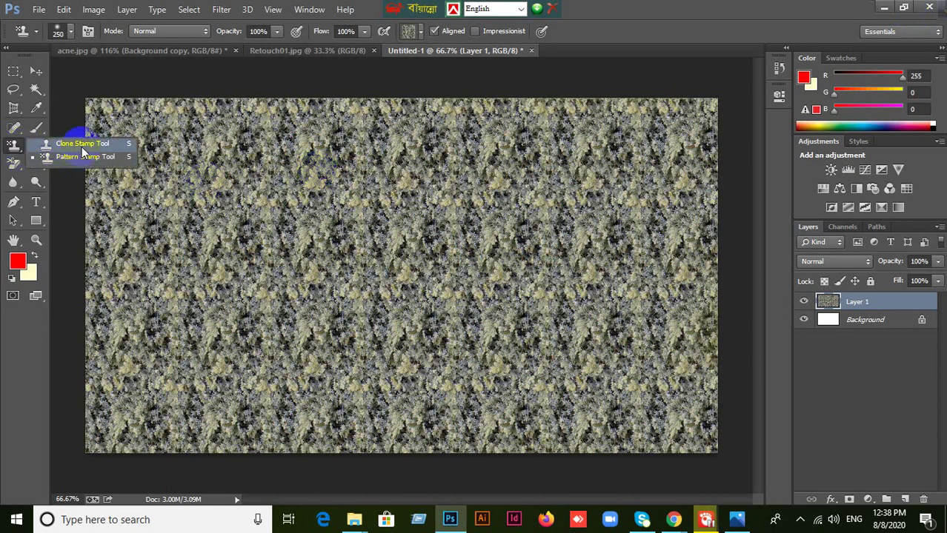
mouse_move(15, 127)
mouse_down()
mouse_move(63, 126)
mouse_move(67, 182)
mouse_move(13, 147)
mouse_move(85, 157)
mouse_move(91, 146)
mouse_up()
mouse_move(93, 144)
mouse_down()
mouse_move(77, 158)
mouse_move(85, 162)
mouse_up()
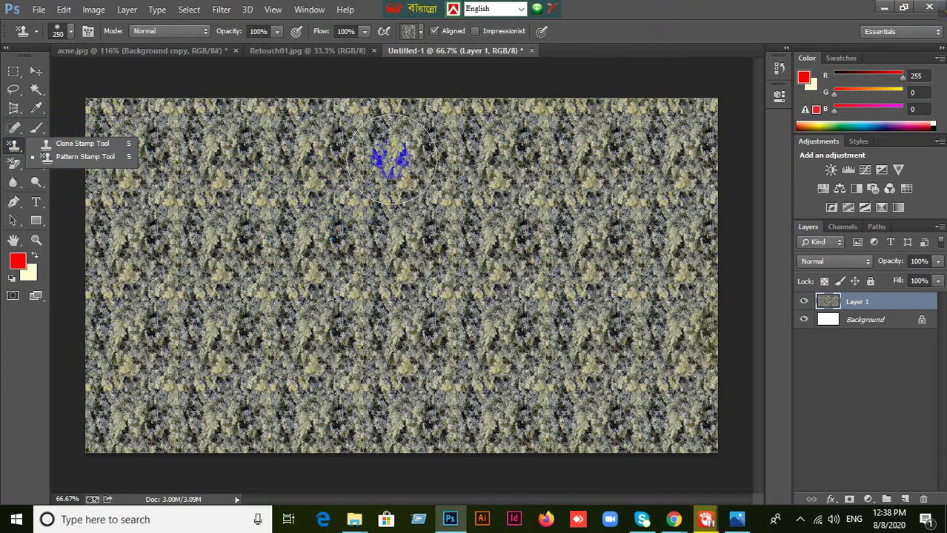
Switch to the Move Tool and close the Untitled-1 document without saving changes.
click(35, 70)
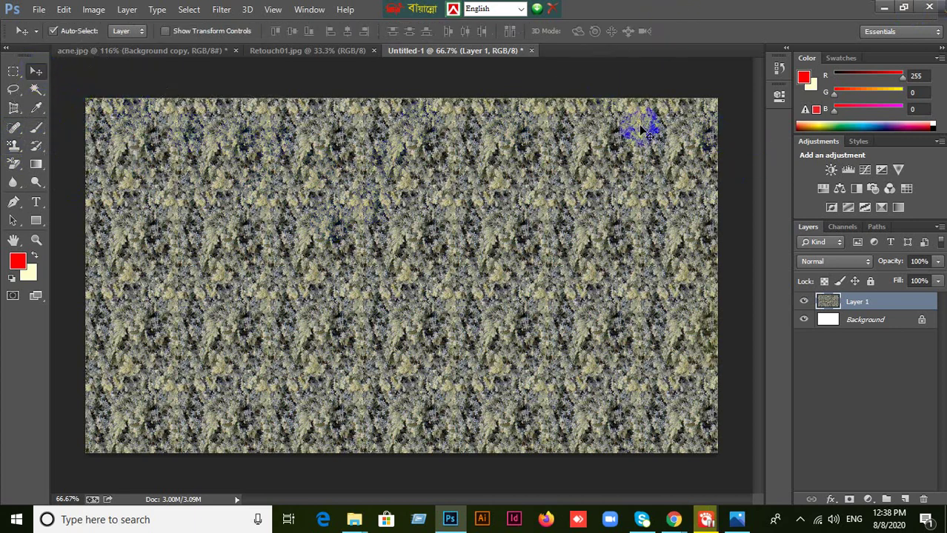
click(532, 50)
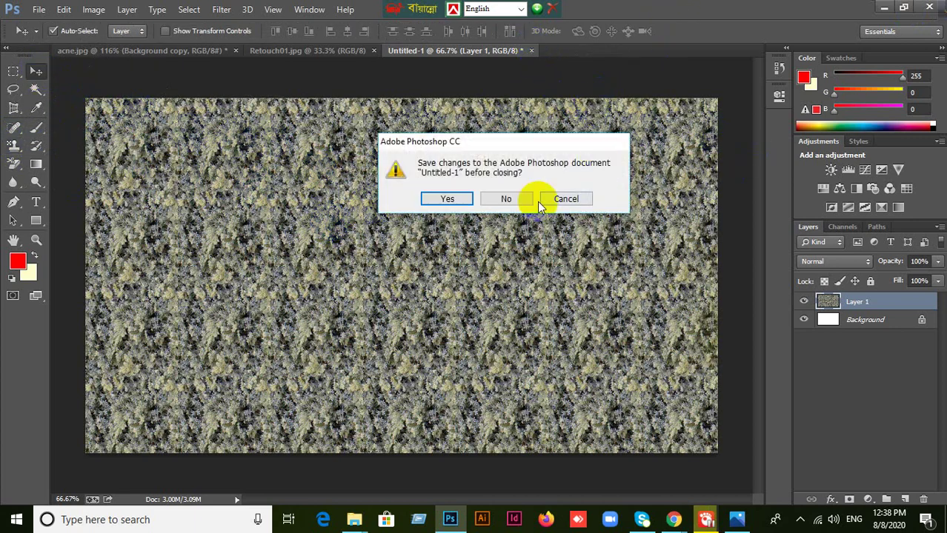
click(500, 202)
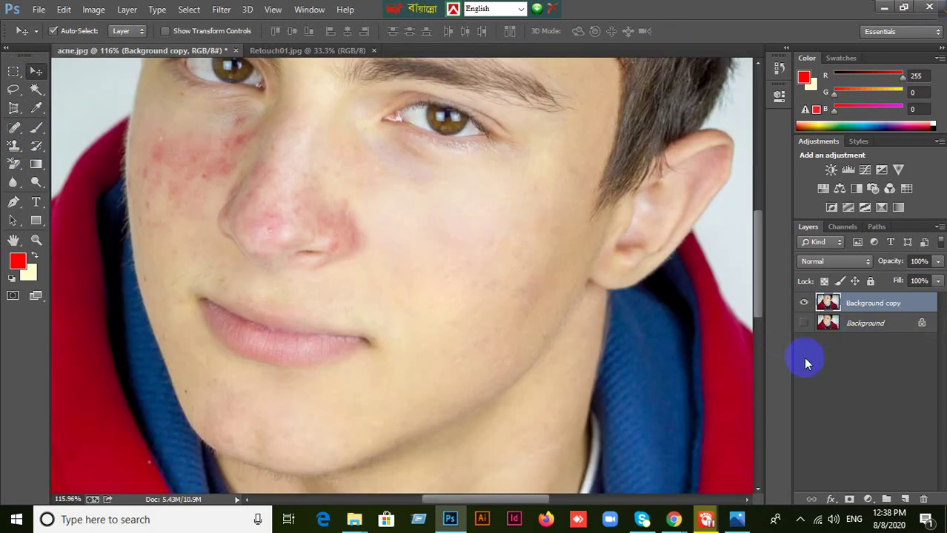
Add a new layer to acne.jpg and paint the grey-green foliage pattern over the face with the Pattern Stamp Tool.
click(905, 499)
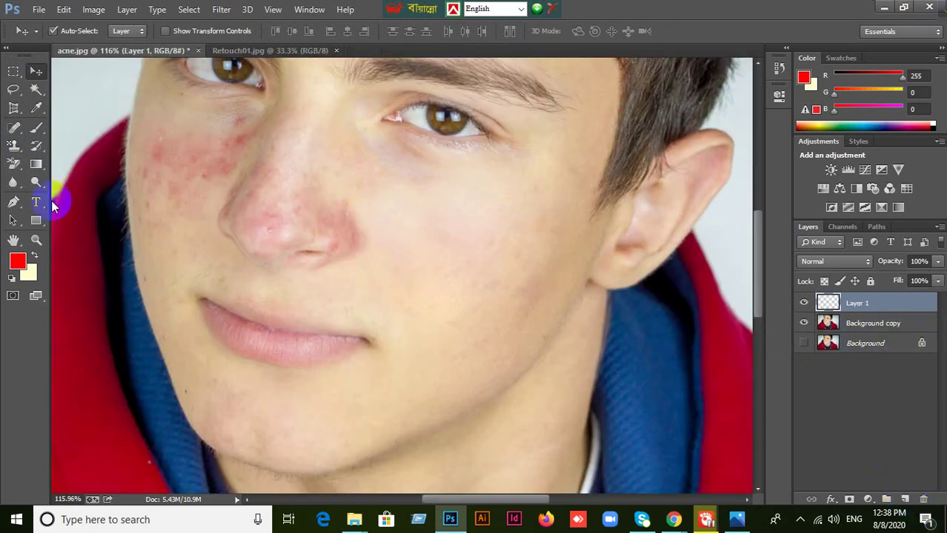
right_click(13, 149)
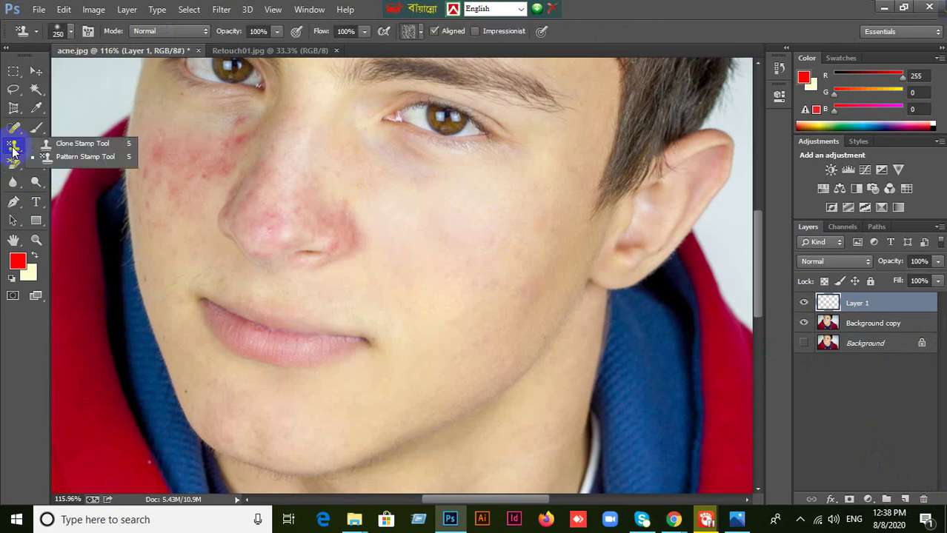
click(74, 154)
scroll(180, 241, up, 10)
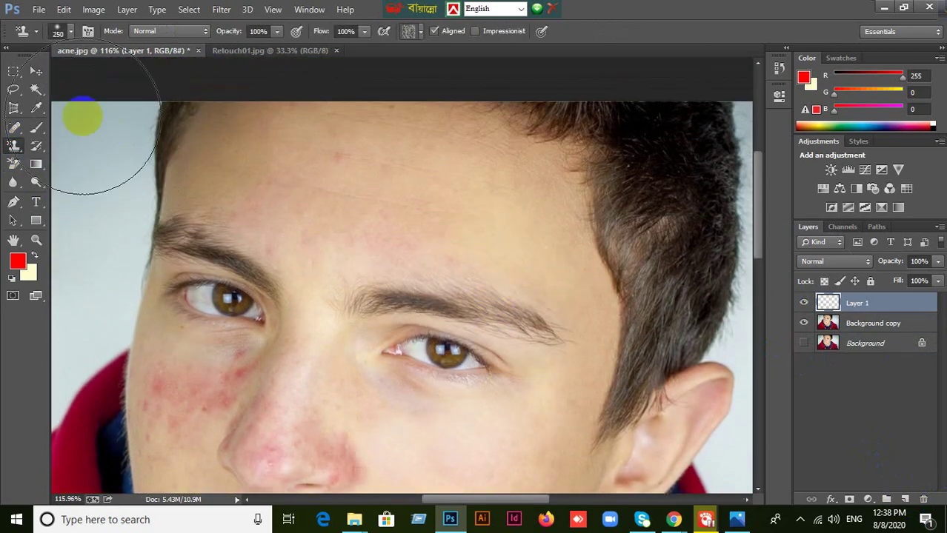
mouse_move(81, 117)
mouse_down()
mouse_move(178, 150)
mouse_move(637, 168)
mouse_move(730, 159)
mouse_move(704, 445)
mouse_move(467, 312)
mouse_move(171, 314)
mouse_move(107, 213)
mouse_move(161, 450)
mouse_move(466, 426)
mouse_move(538, 356)
mouse_move(279, 403)
mouse_move(332, 392)
mouse_move(345, 465)
mouse_move(452, 392)
mouse_move(571, 277)
mouse_move(672, 429)
mouse_up()
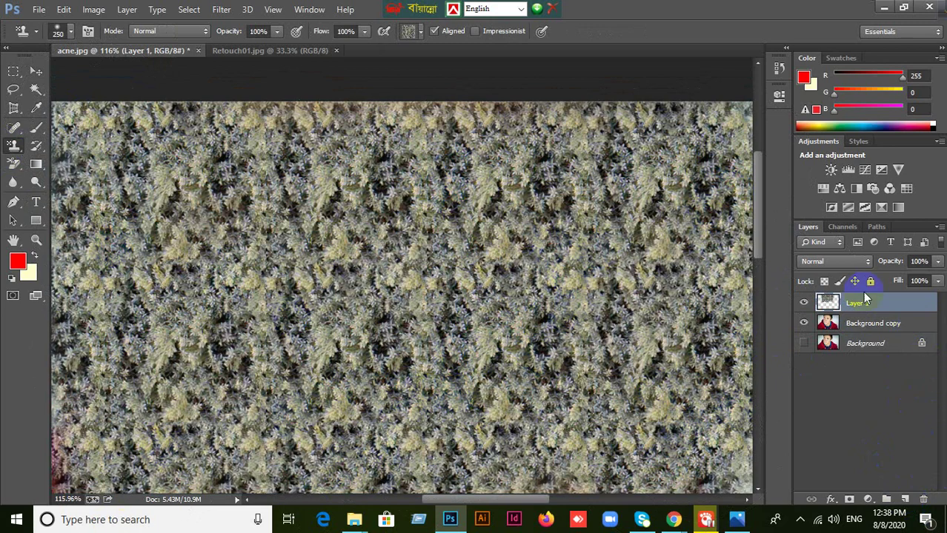
Try the Vivid Light, Overlay and Color Dodge blend modes on the pattern layer.
click(836, 261)
key(Escape)
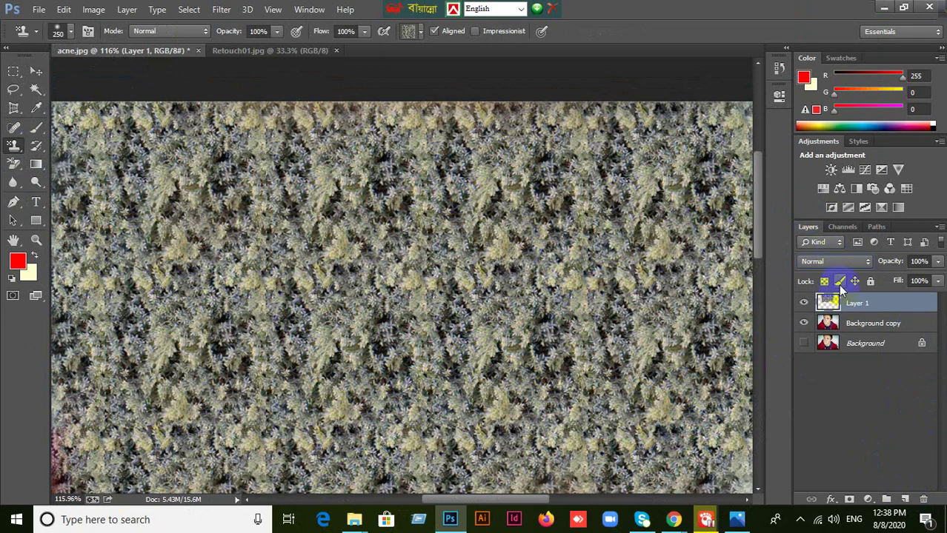
click(837, 264)
click(826, 206)
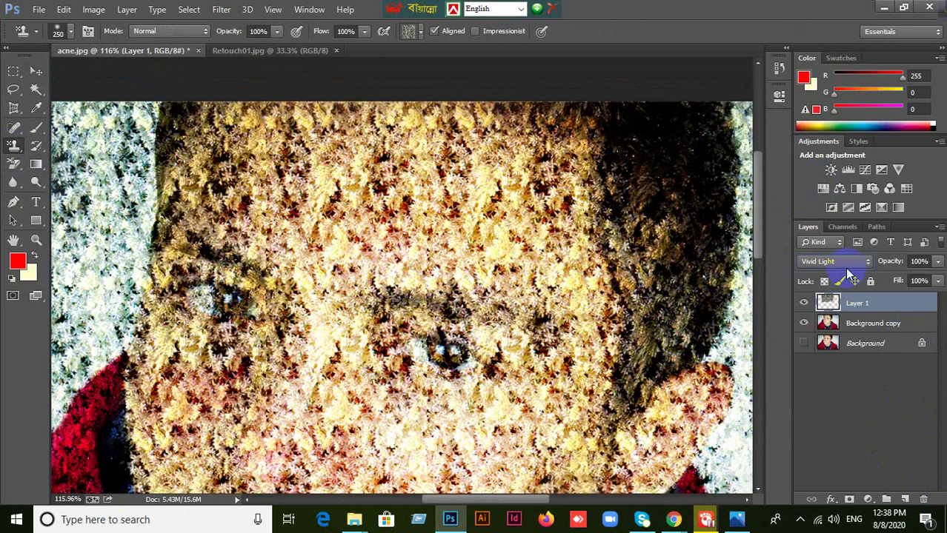
click(847, 264)
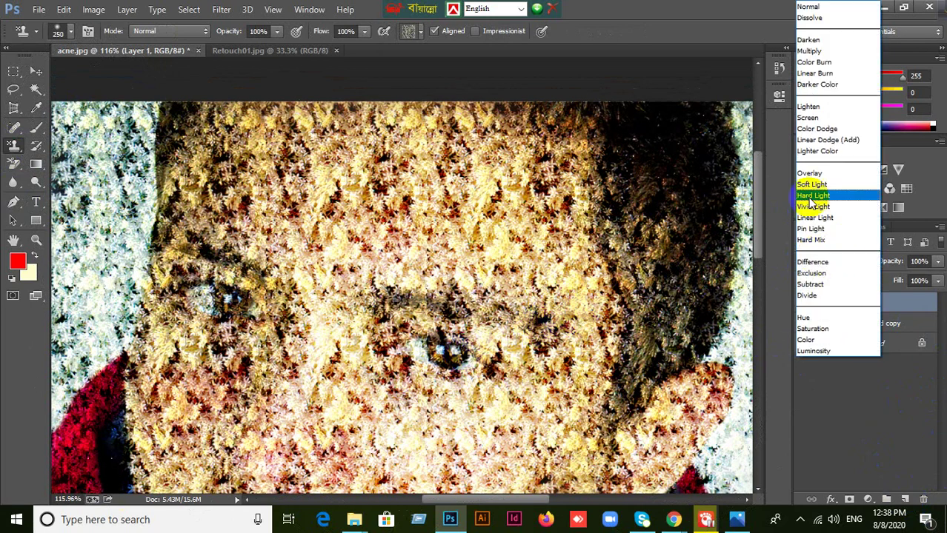
click(802, 175)
click(838, 266)
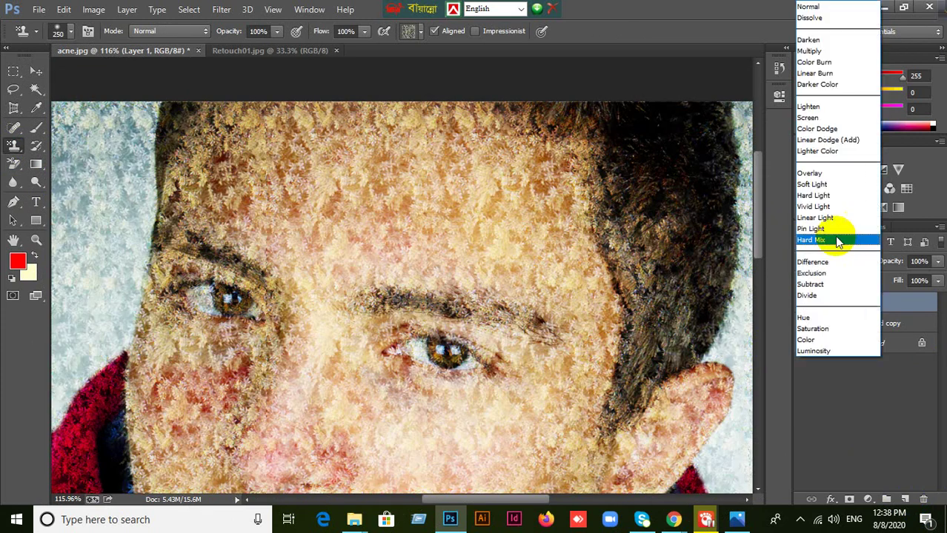
click(817, 130)
Set the pattern layer's blend mode to Screen.
click(826, 260)
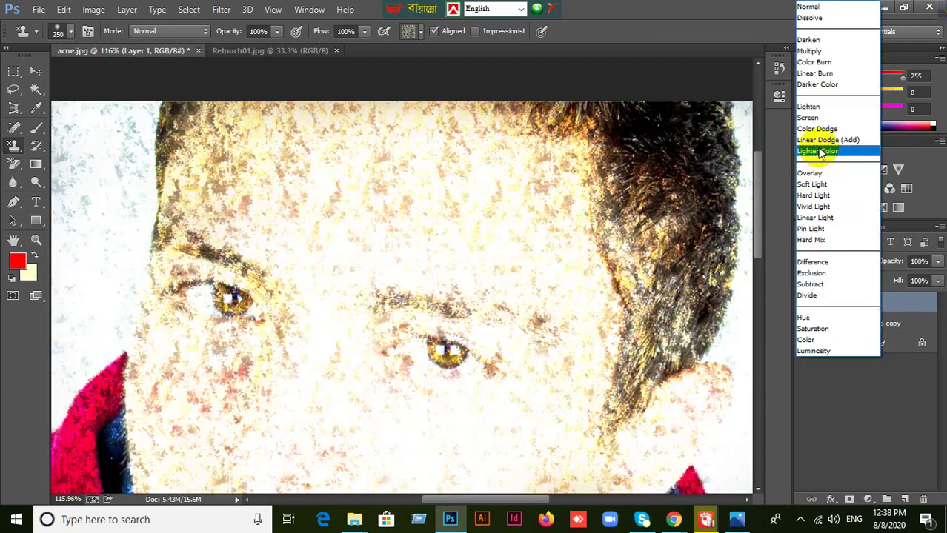
click(815, 117)
click(836, 261)
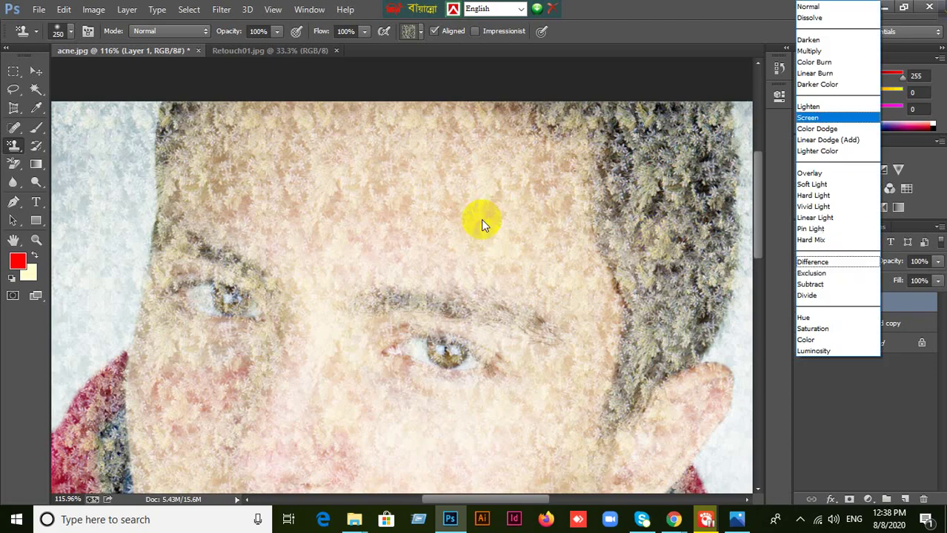
click(485, 5)
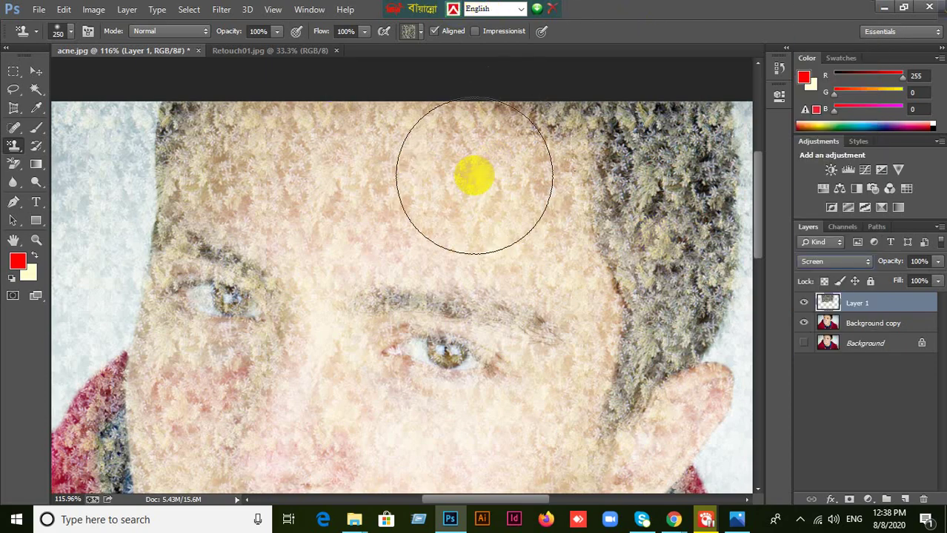
click(39, 9)
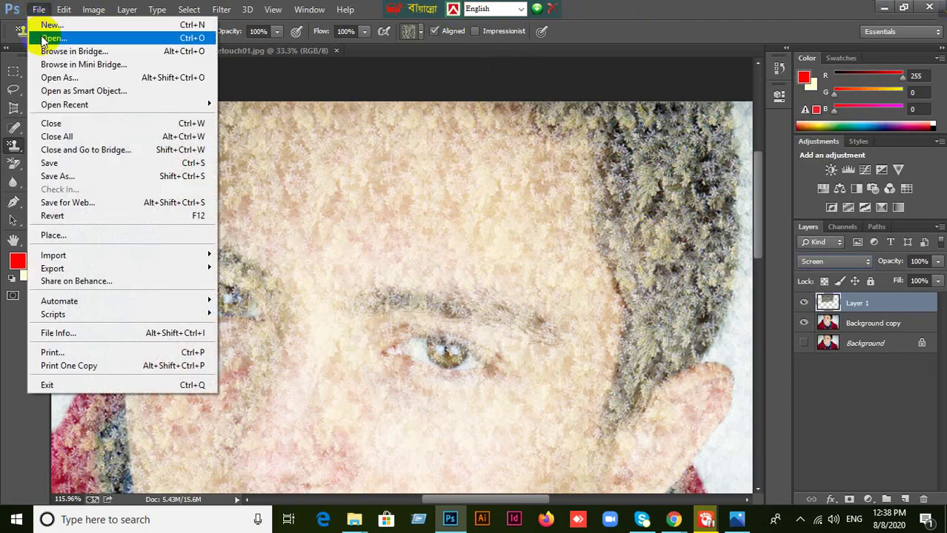
click(452, 273)
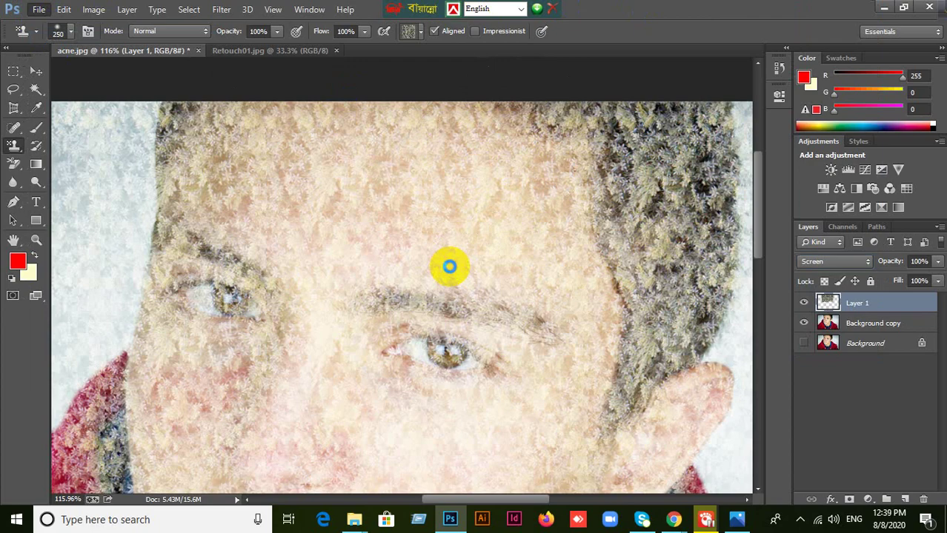
key(ctrl+o)
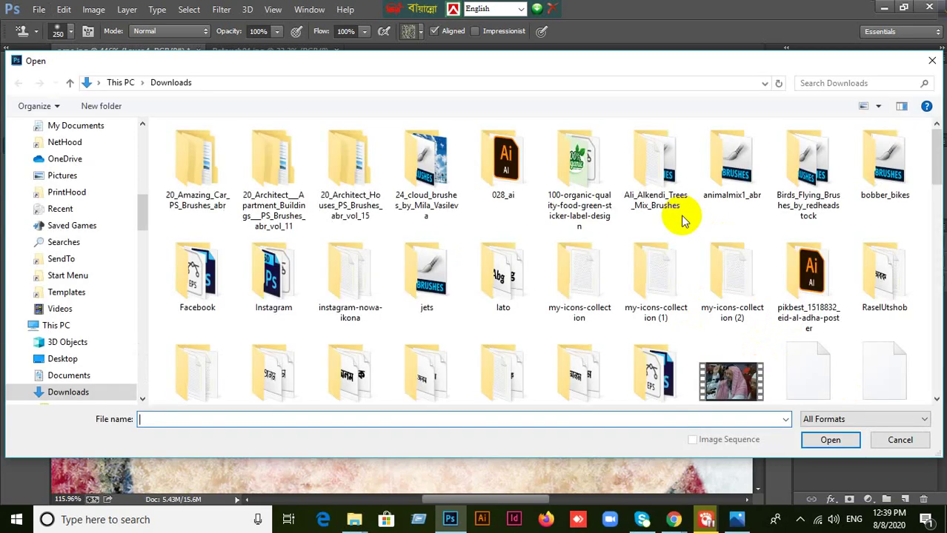
click(900, 441)
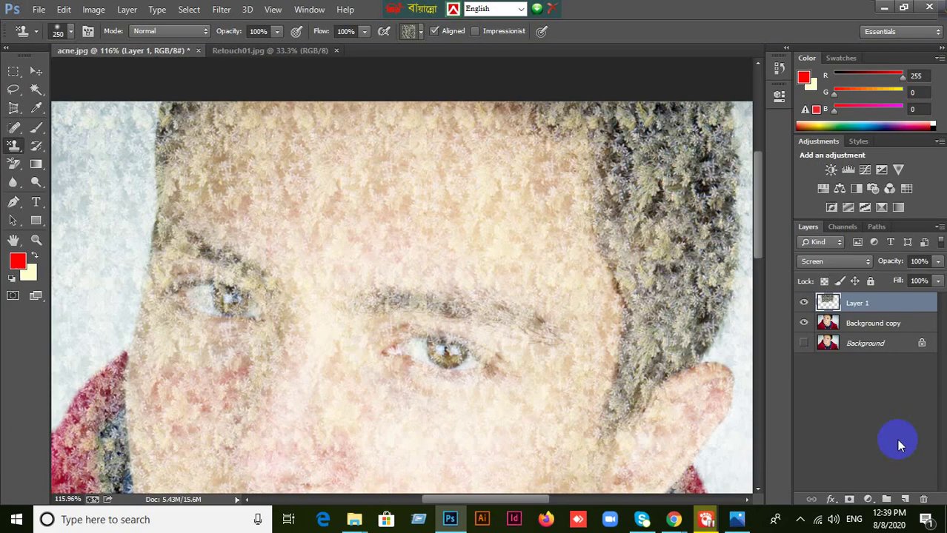
Create a new 1366 x 768 pixel RGB document at 72 pixels/inch with a white background.
click(39, 9)
click(34, 23)
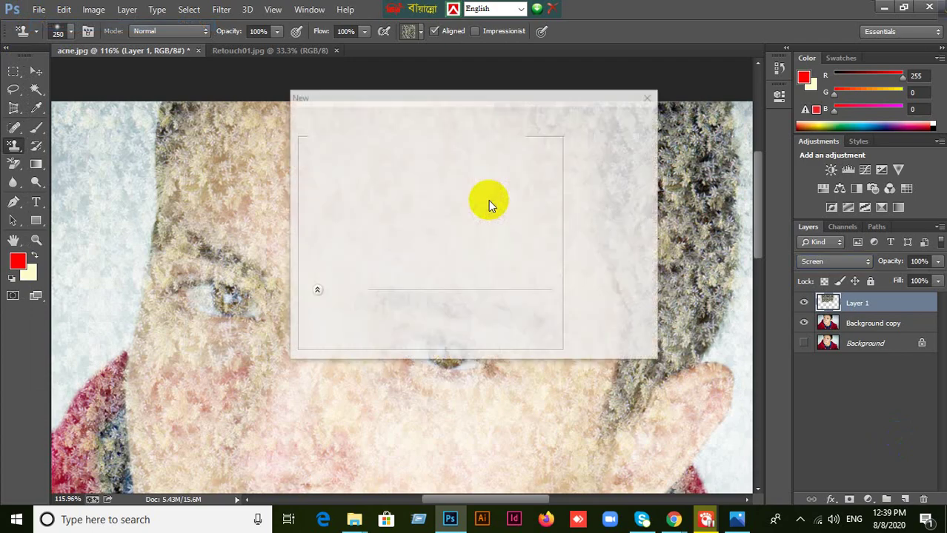
click(601, 124)
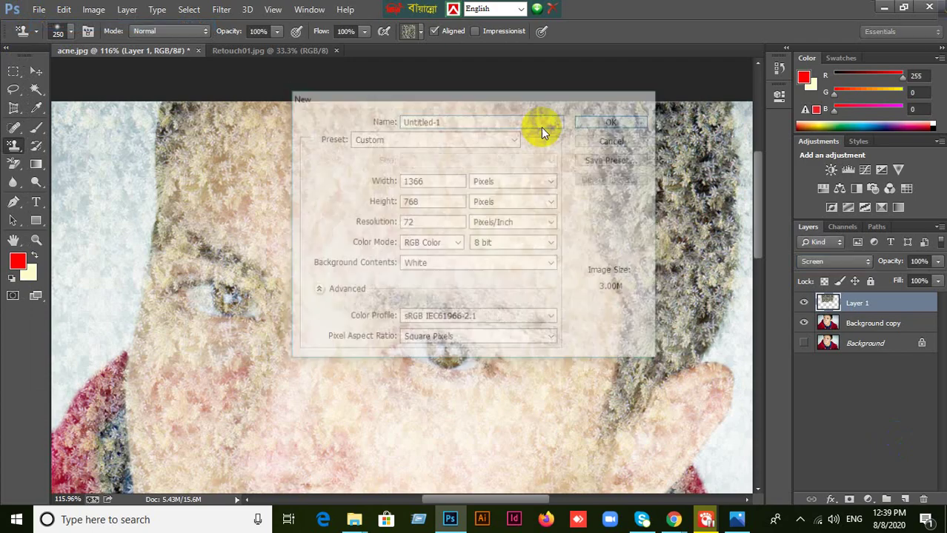
scroll(569, 161, down, 2)
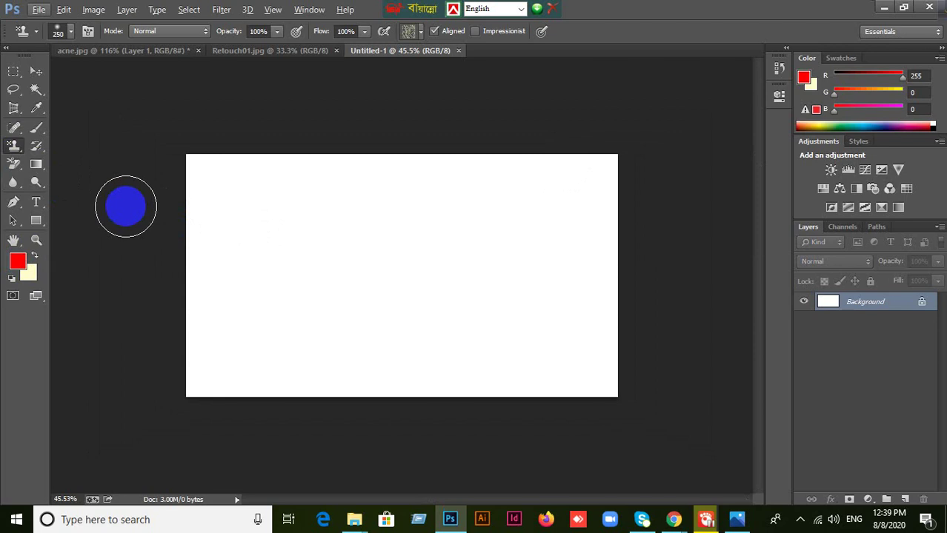
Cover the blank canvas with the grey-green leaf pattern using the Pattern Stamp Tool and a brush enlarged to 400.
right_click(20, 151)
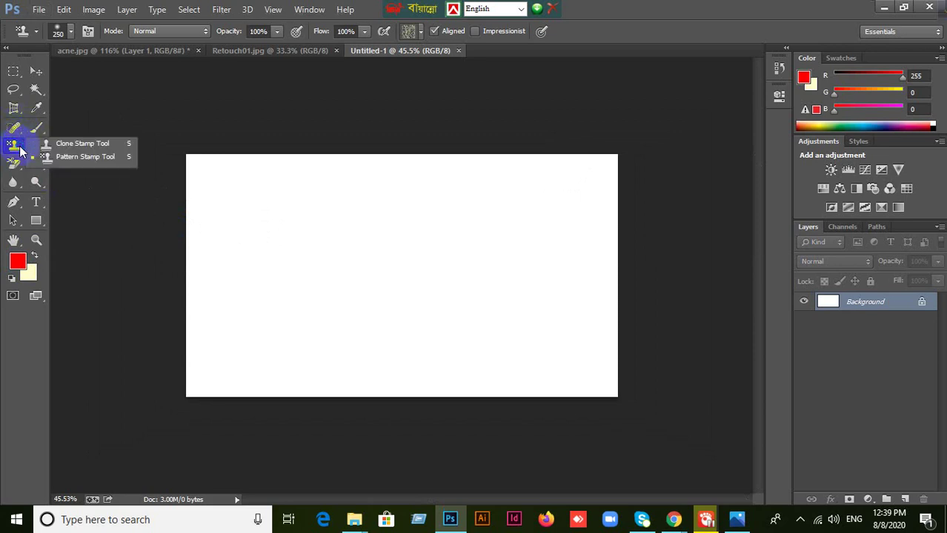
click(63, 158)
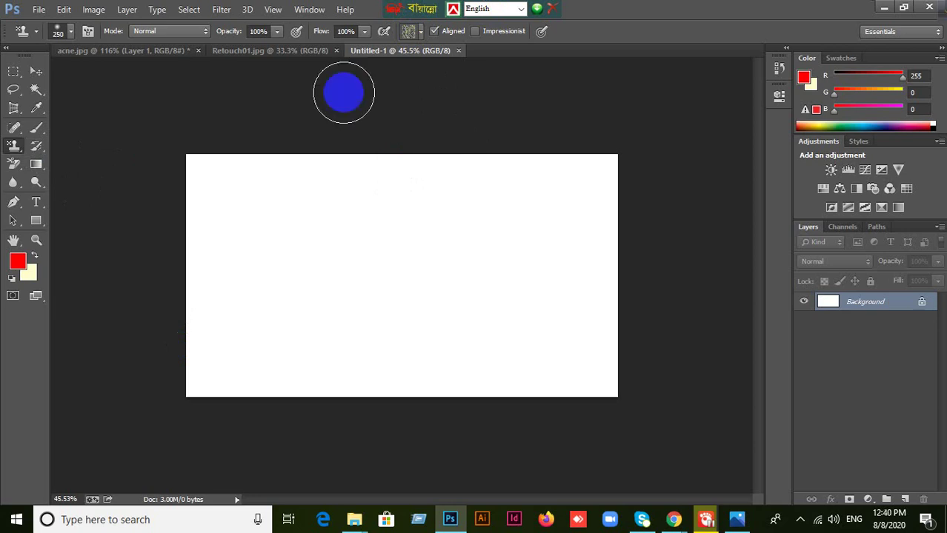
click(12, 147)
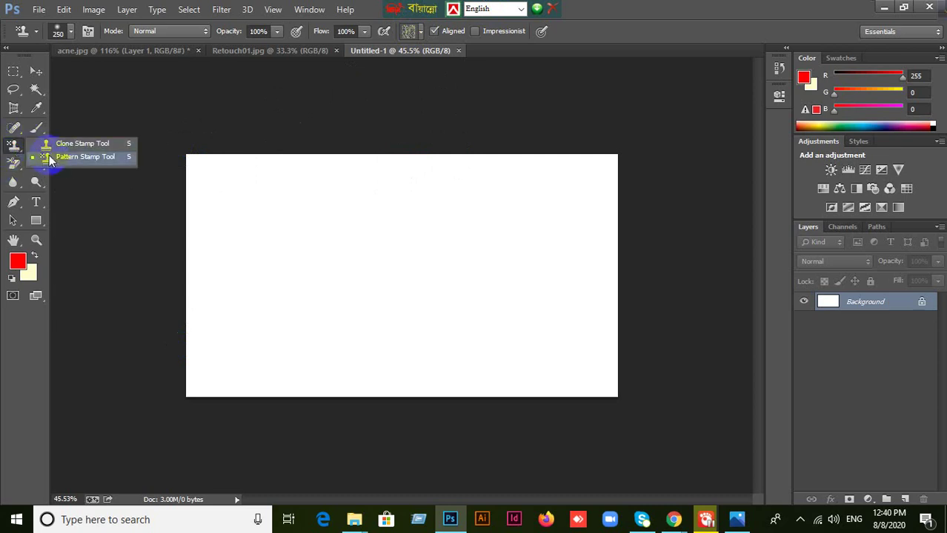
click(67, 154)
click(420, 32)
click(431, 83)
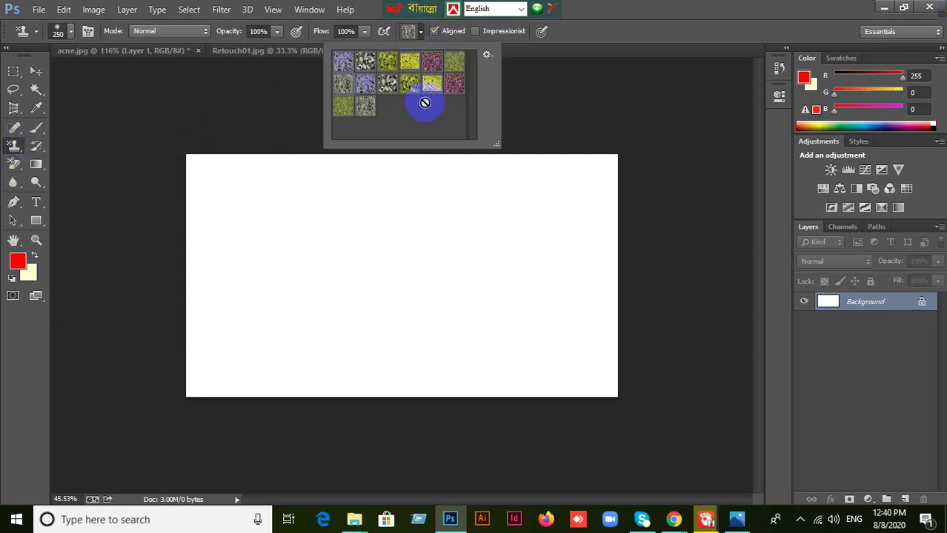
click(365, 69)
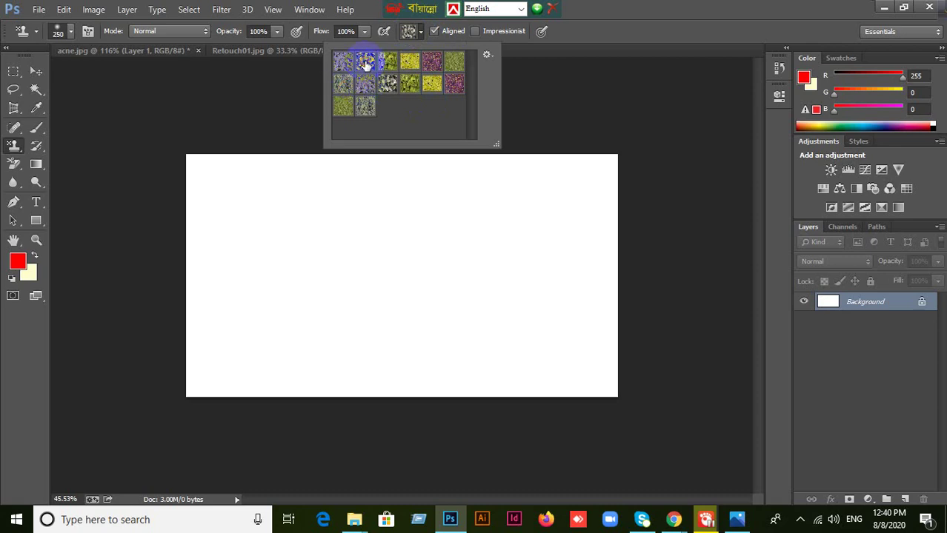
click(243, 223)
key(bracketright)
key(bracketright)
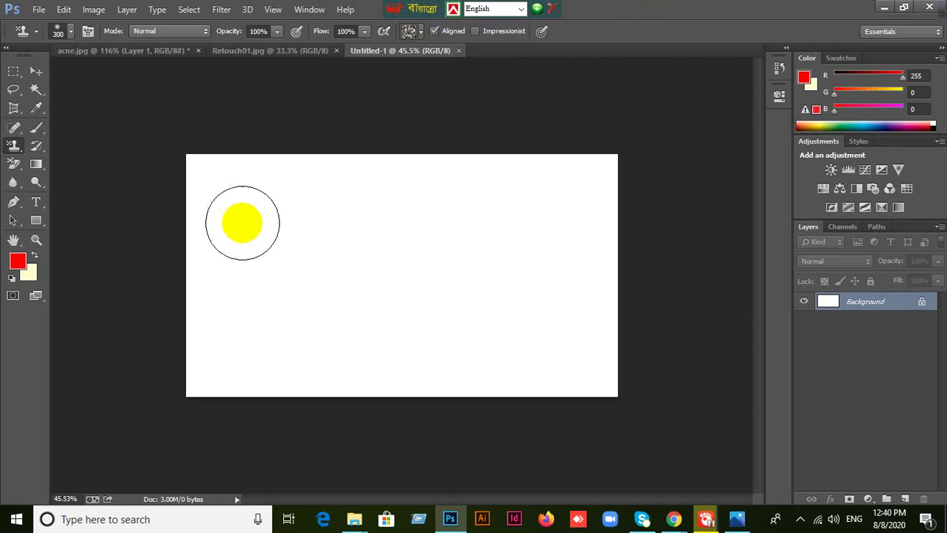
mouse_move(201, 180)
mouse_down()
mouse_move(232, 170)
mouse_move(664, 158)
mouse_move(483, 195)
mouse_move(215, 229)
mouse_move(208, 336)
mouse_move(182, 428)
mouse_move(245, 241)
mouse_move(250, 365)
mouse_move(335, 206)
mouse_move(316, 397)
mouse_move(421, 159)
mouse_move(381, 426)
mouse_move(494, 160)
mouse_move(465, 369)
mouse_move(596, 232)
mouse_move(642, 151)
mouse_move(592, 391)
mouse_up()
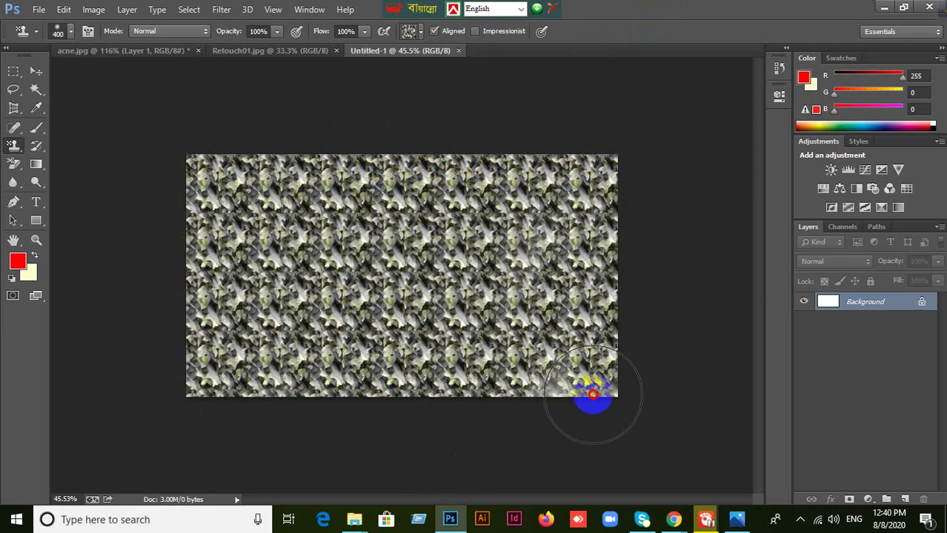
Paint over the whole canvas with the yellow-green leaf pattern.
click(409, 32)
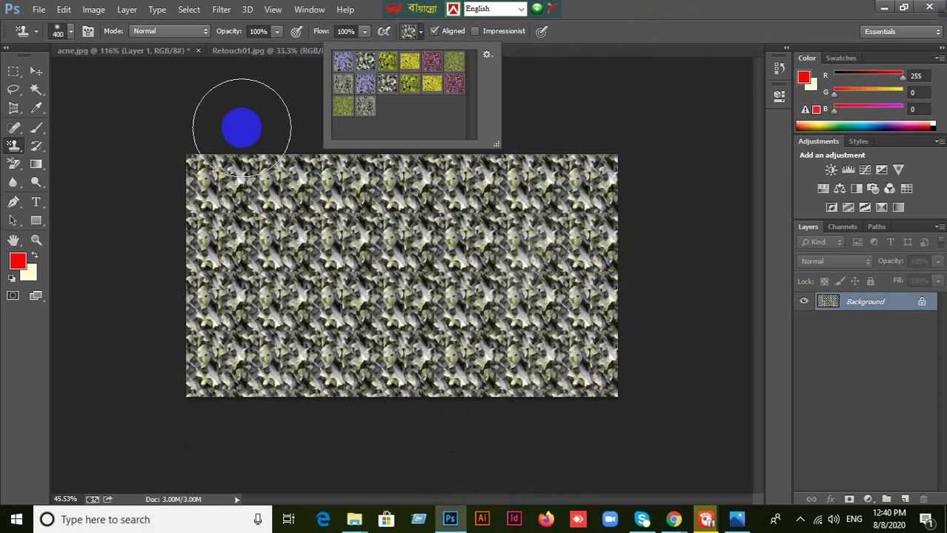
click(239, 127)
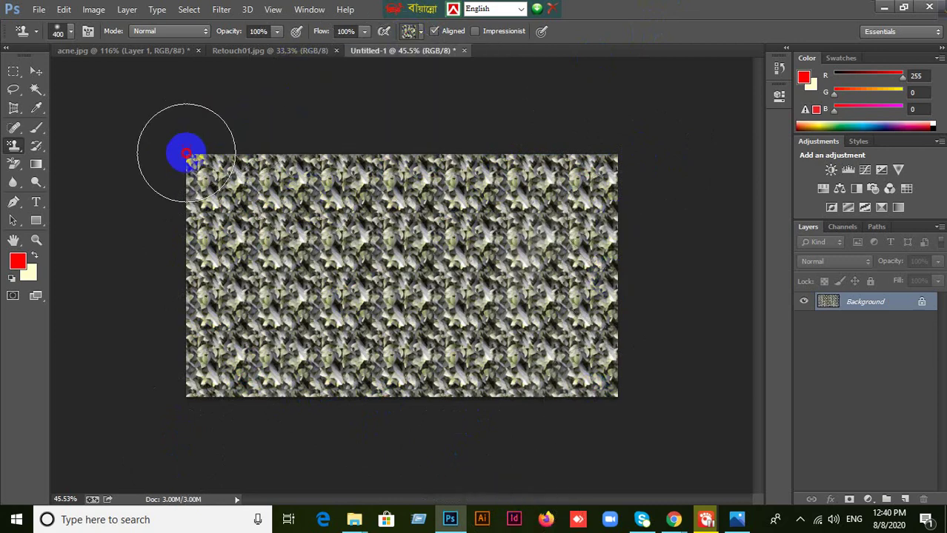
click(406, 31)
click(390, 65)
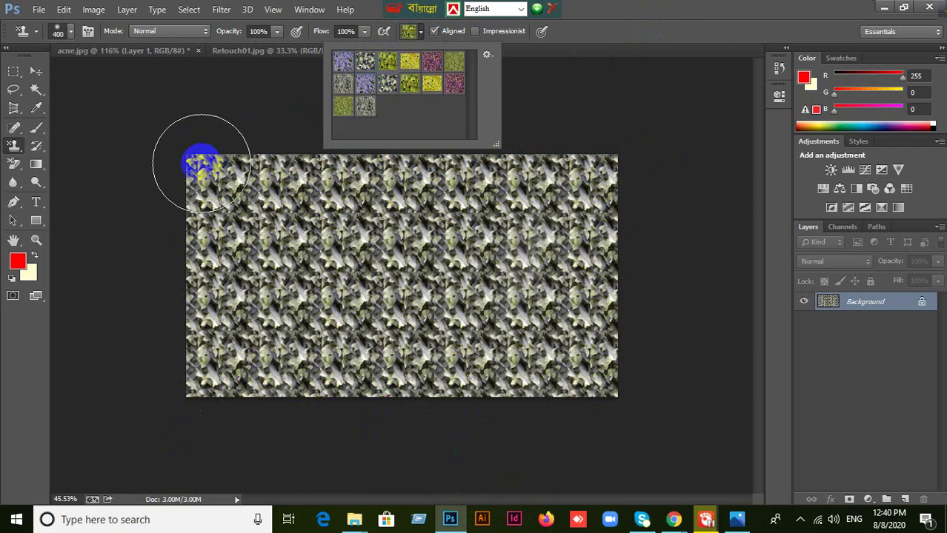
mouse_move(199, 161)
mouse_down()
mouse_move(621, 189)
mouse_move(591, 419)
mouse_move(561, 257)
mouse_move(403, 378)
mouse_move(432, 277)
mouse_move(503, 451)
mouse_move(492, 315)
mouse_move(320, 350)
mouse_move(382, 163)
mouse_move(253, 304)
mouse_move(180, 148)
mouse_up()
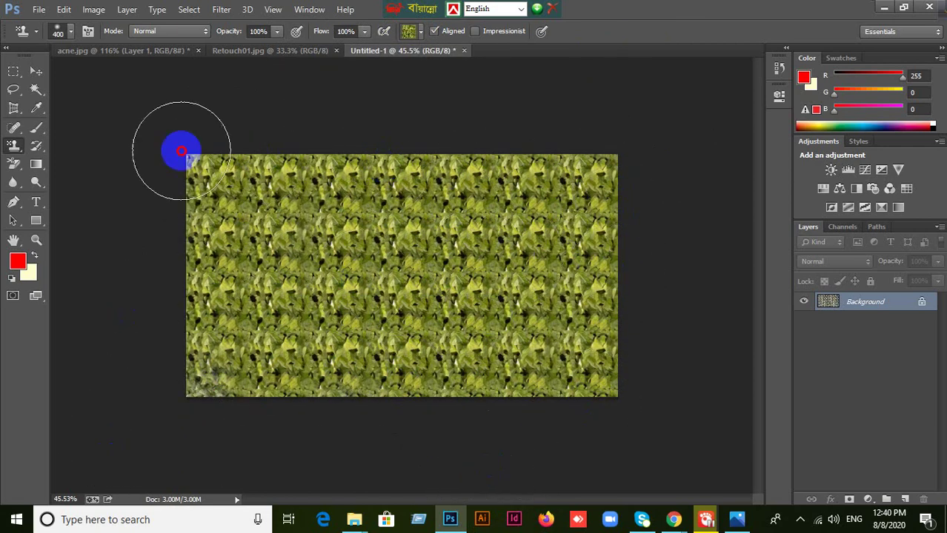
Append the Texture Fill 2 library to the current patterns and paint the whole canvas with one of its rough grey textures.
click(415, 34)
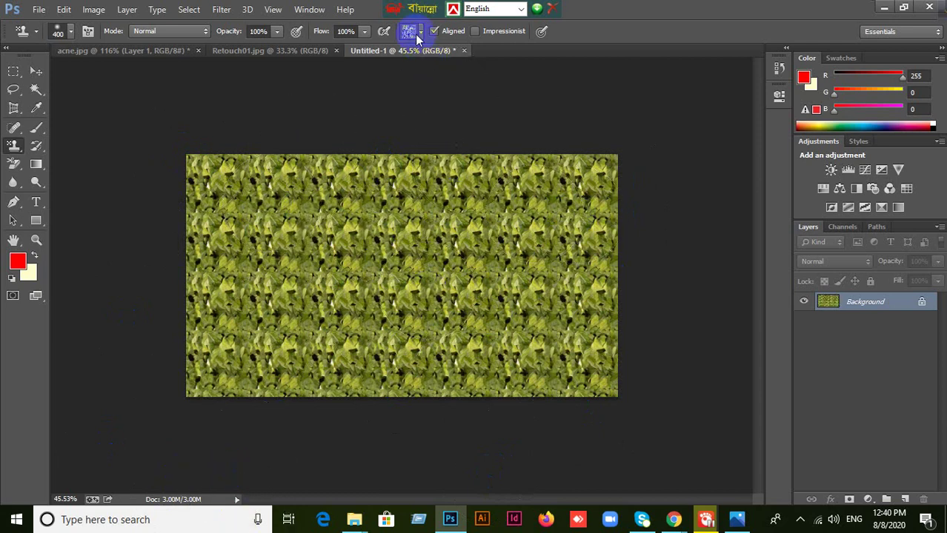
click(410, 31)
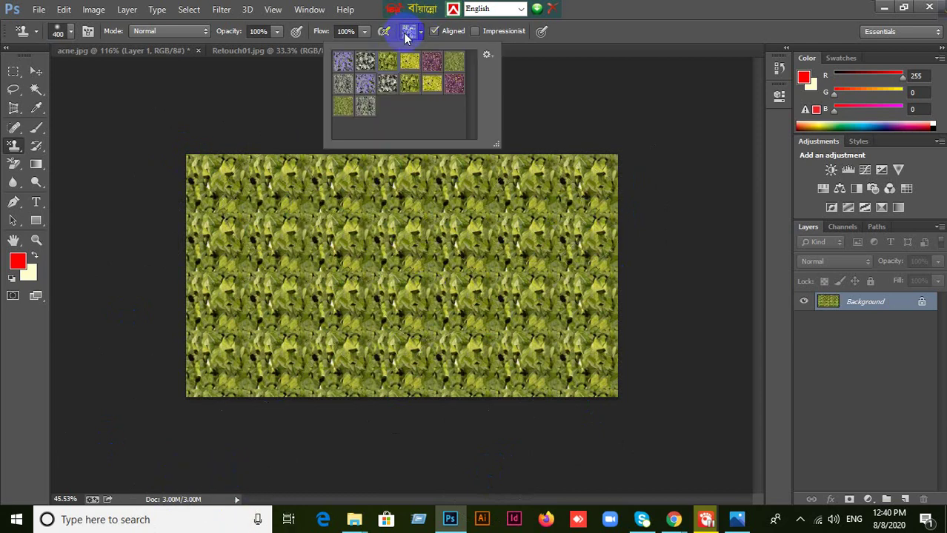
click(669, 8)
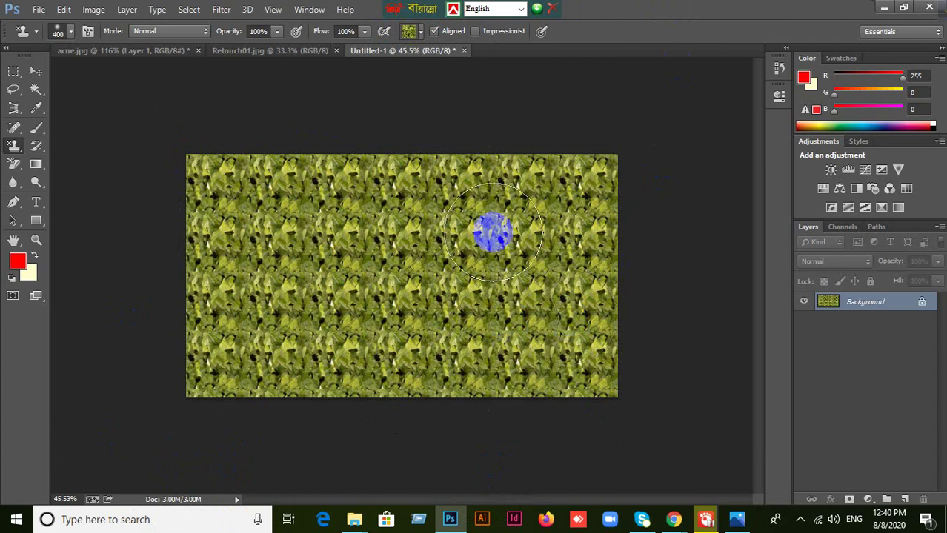
click(413, 34)
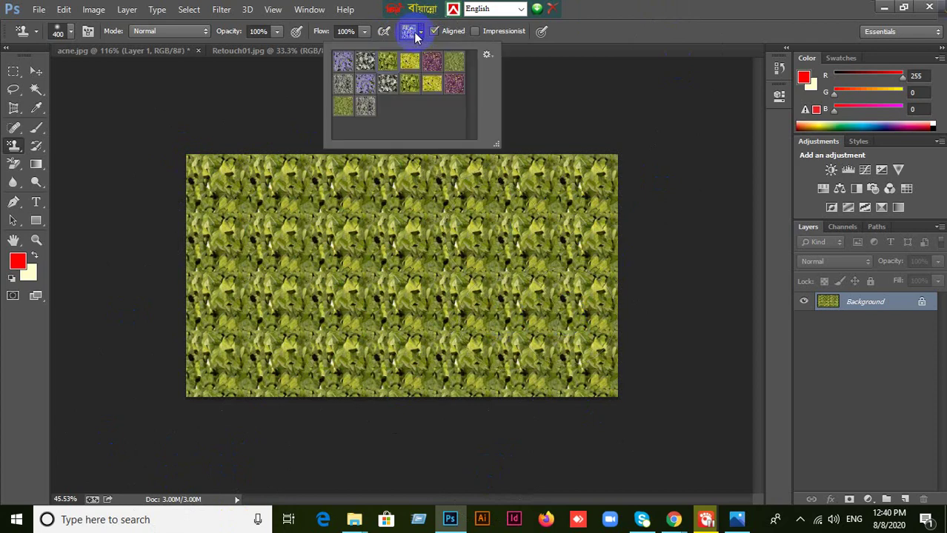
click(487, 54)
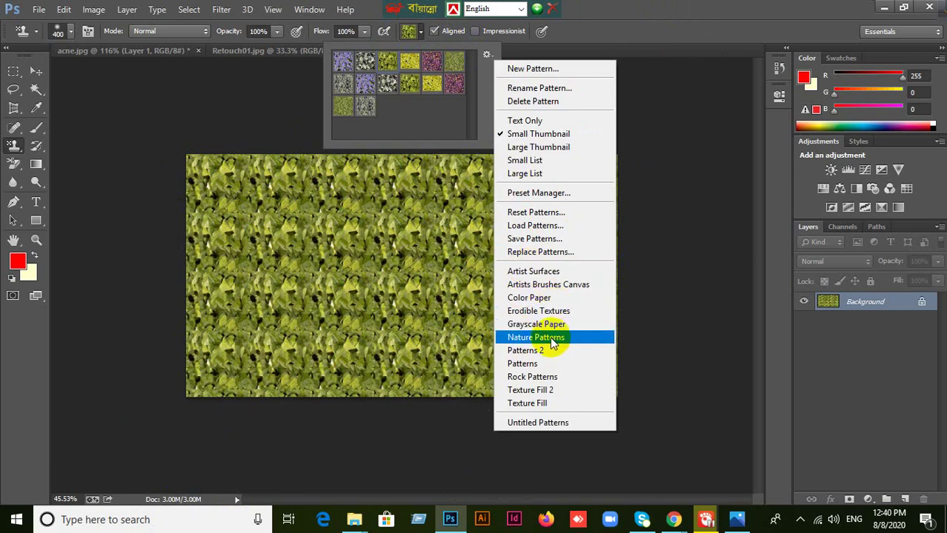
click(528, 393)
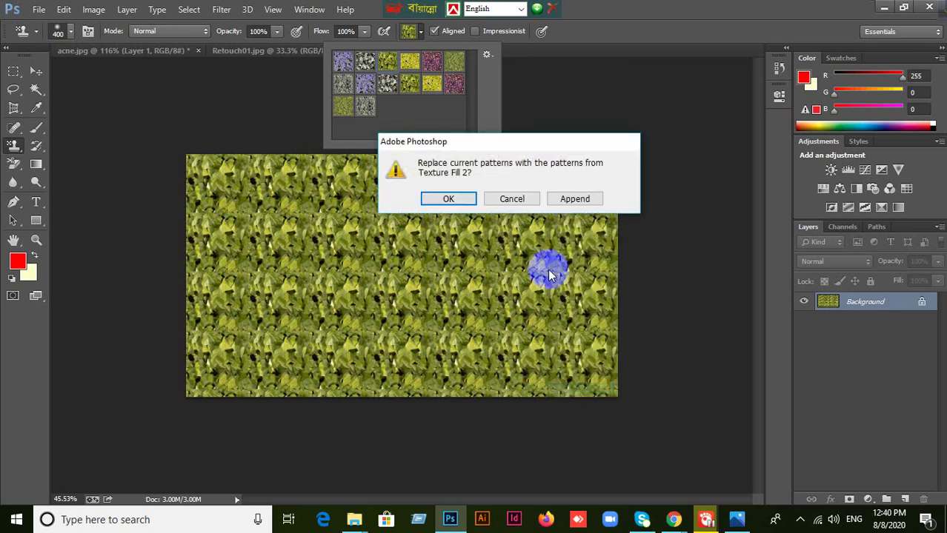
click(581, 205)
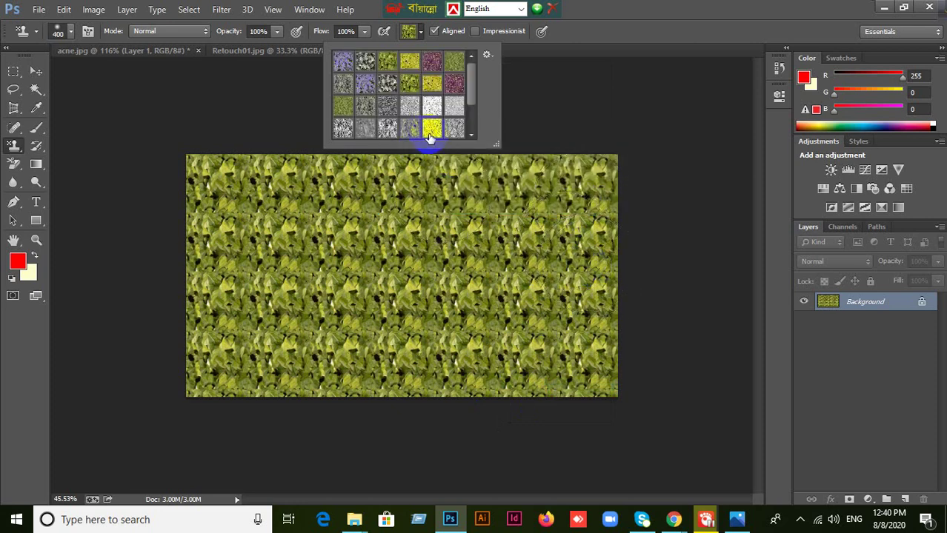
click(453, 130)
mouse_move(230, 180)
mouse_down()
mouse_move(620, 175)
mouse_move(595, 418)
mouse_move(558, 296)
mouse_move(468, 287)
mouse_move(407, 380)
mouse_move(487, 252)
mouse_move(324, 358)
mouse_move(445, 393)
mouse_move(662, 314)
mouse_move(434, 202)
mouse_move(283, 329)
mouse_move(303, 299)
mouse_move(322, 226)
mouse_move(250, 193)
mouse_move(194, 253)
mouse_move(238, 255)
mouse_move(327, 376)
mouse_move(323, 299)
mouse_move(257, 99)
mouse_move(188, 319)
mouse_move(353, 283)
mouse_move(596, 405)
mouse_move(594, 75)
mouse_move(634, 164)
mouse_move(200, 151)
mouse_move(251, 191)
mouse_move(285, 329)
mouse_move(307, 298)
mouse_move(630, 161)
mouse_move(467, 204)
mouse_up()
click(418, 32)
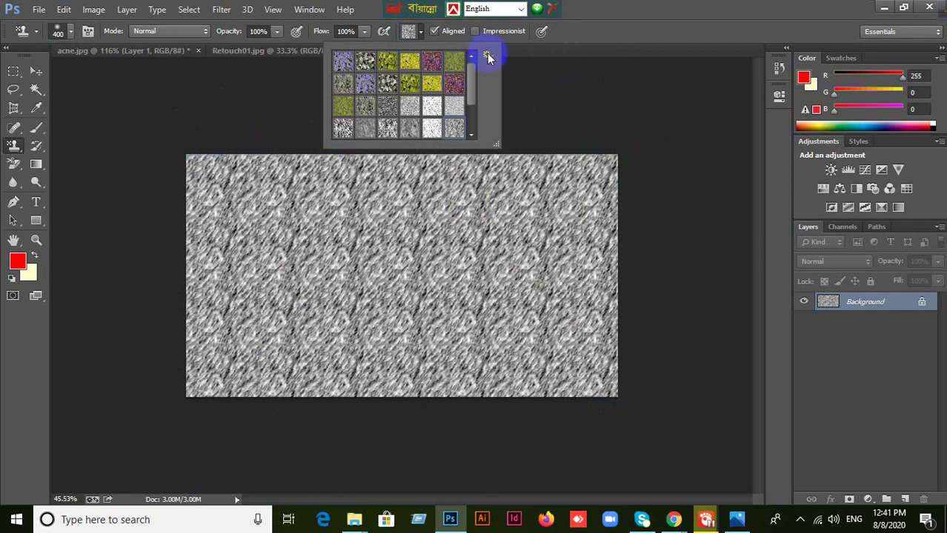
click(487, 57)
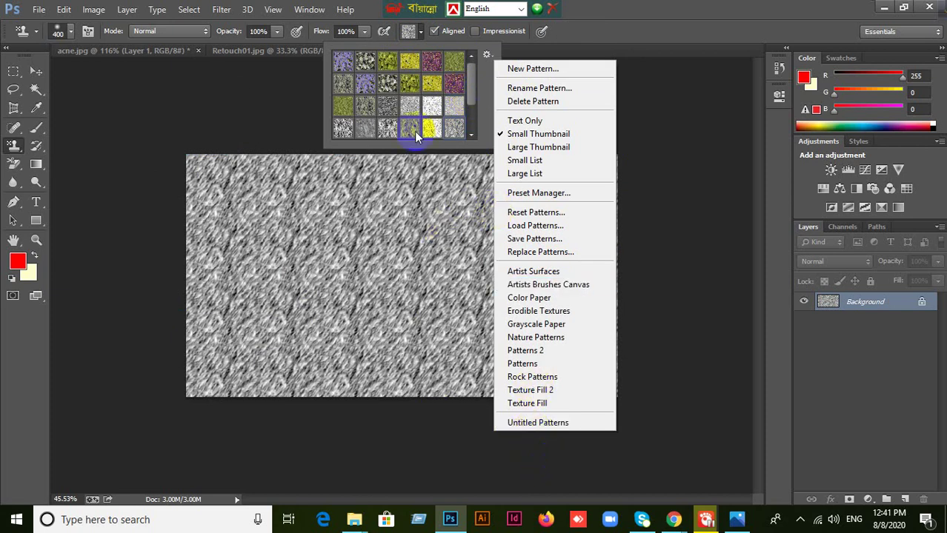
click(469, 91)
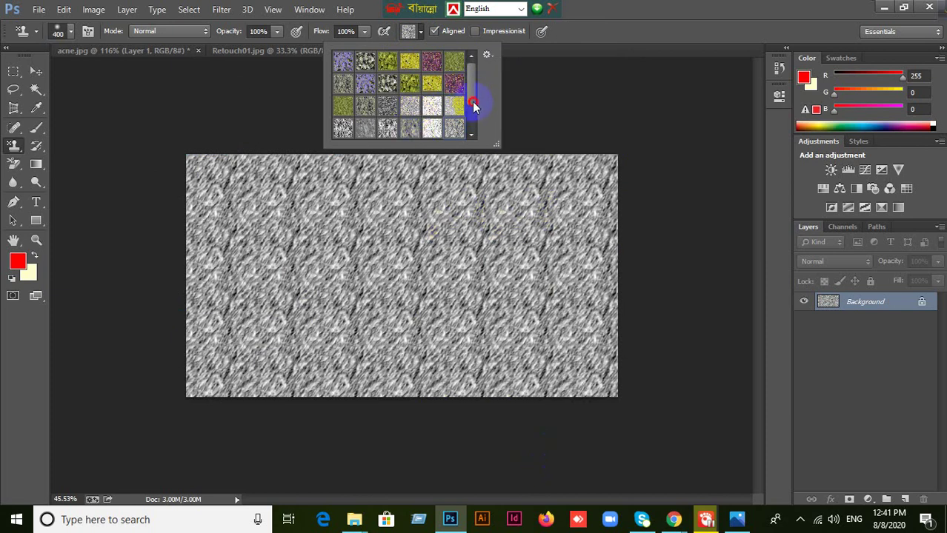
drag(472, 106, 478, 77)
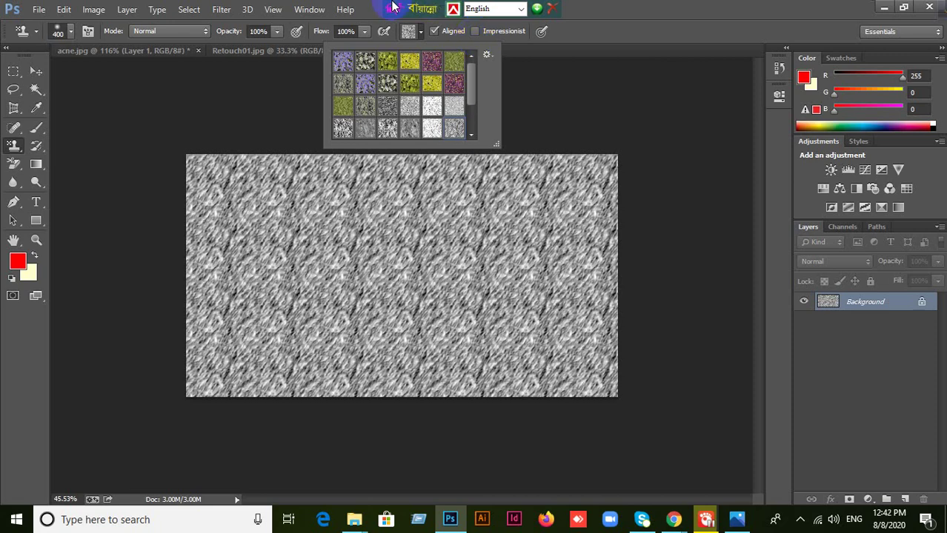
Return to the acne.jpg document and revert it to its original opening snapshot in the history.
click(108, 57)
click(107, 54)
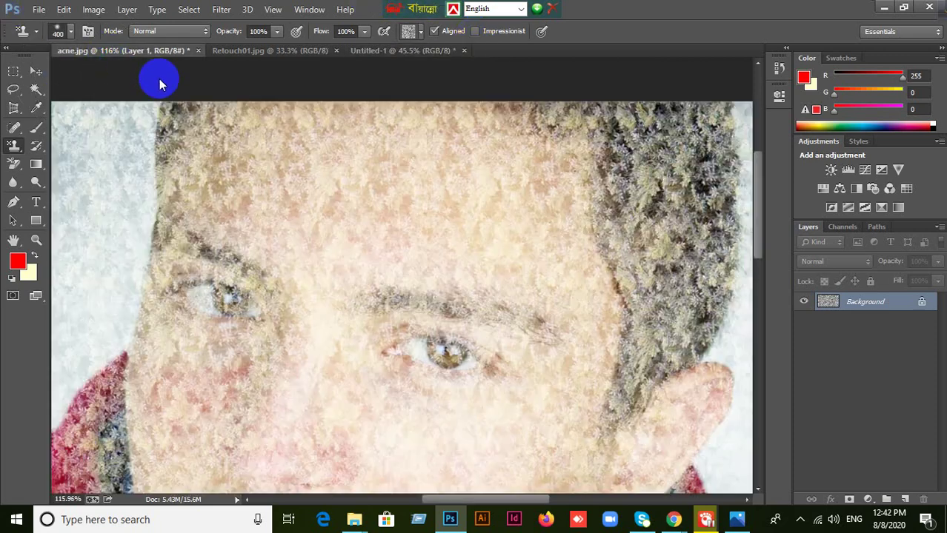
click(264, 52)
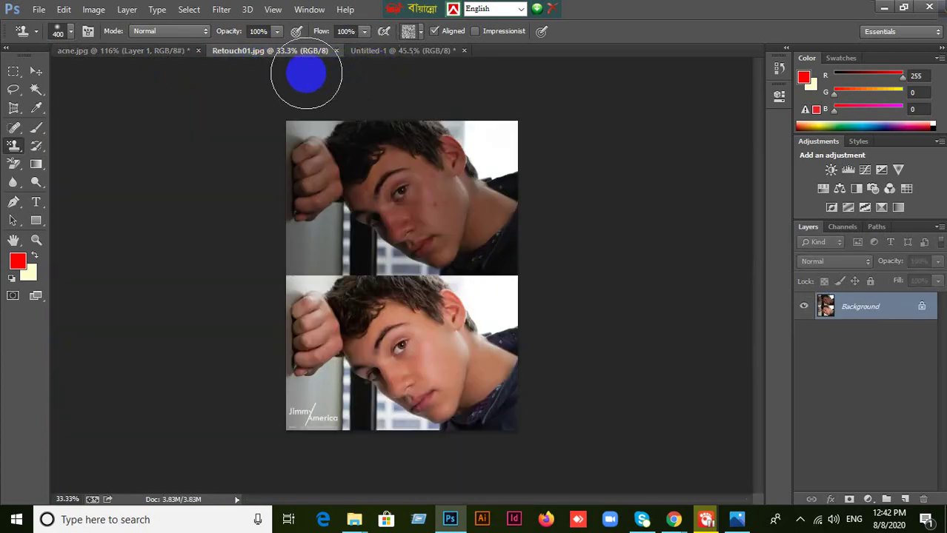
click(365, 51)
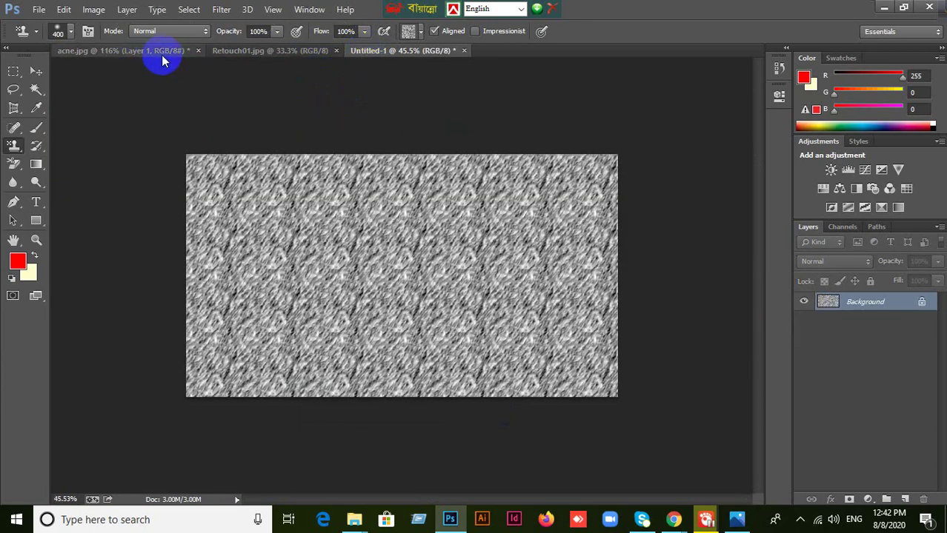
click(160, 52)
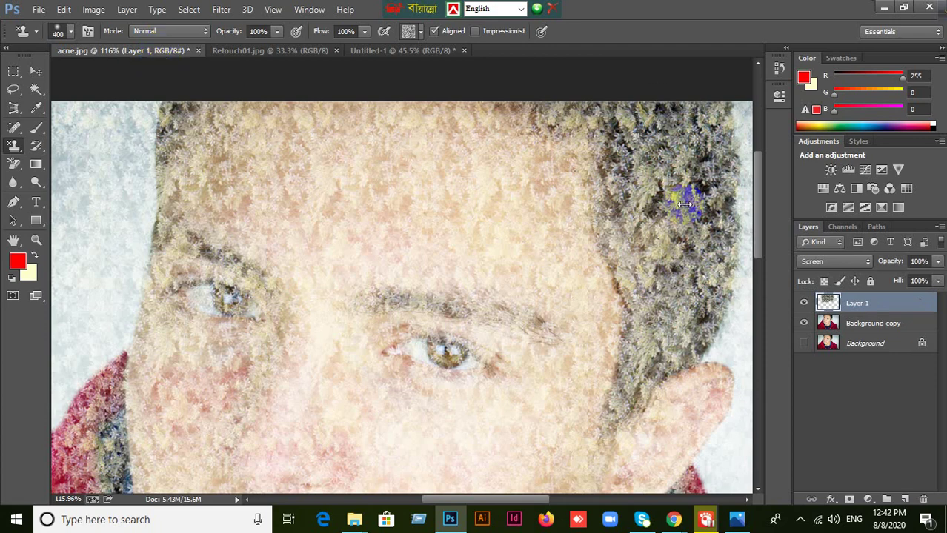
click(778, 68)
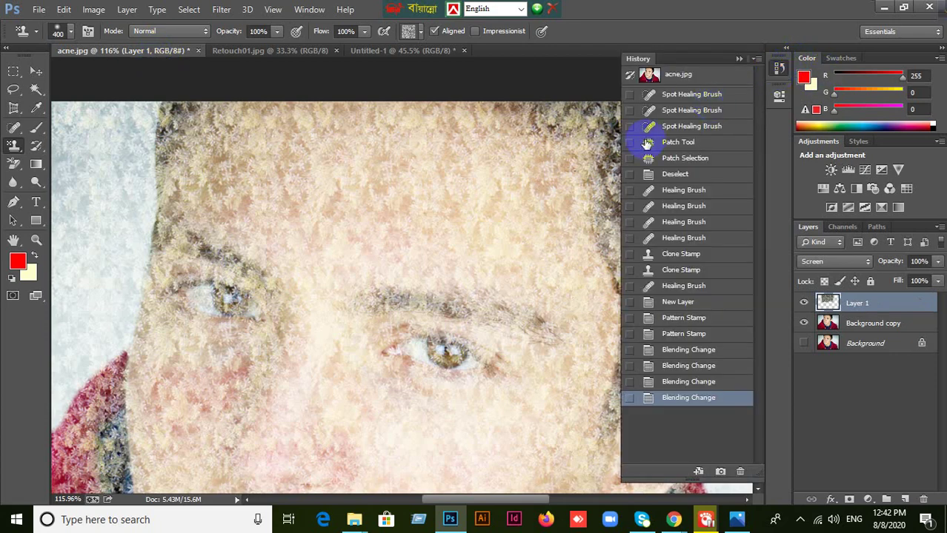
click(670, 74)
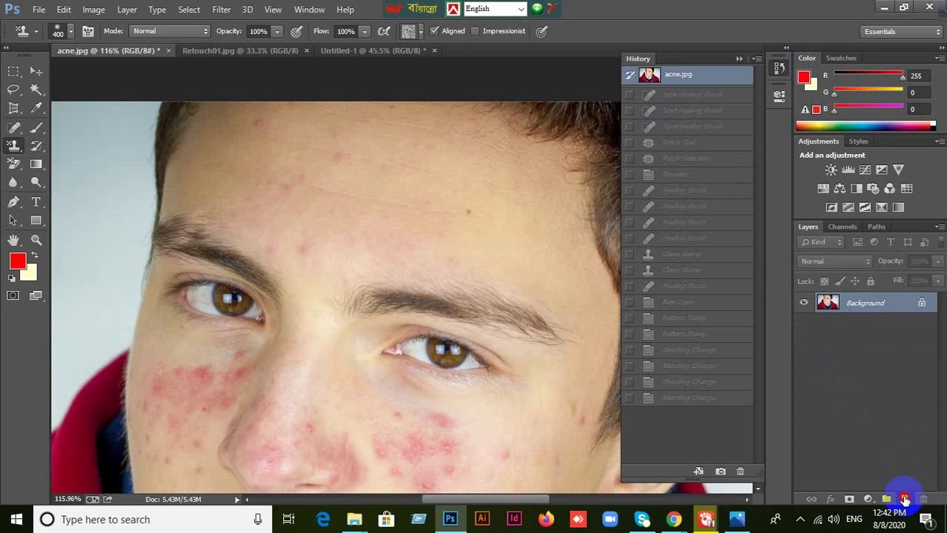
Add a new layer above the acne portrait and cover the whole image with the rough grey texture using the Pattern Stamp Tool.
click(905, 501)
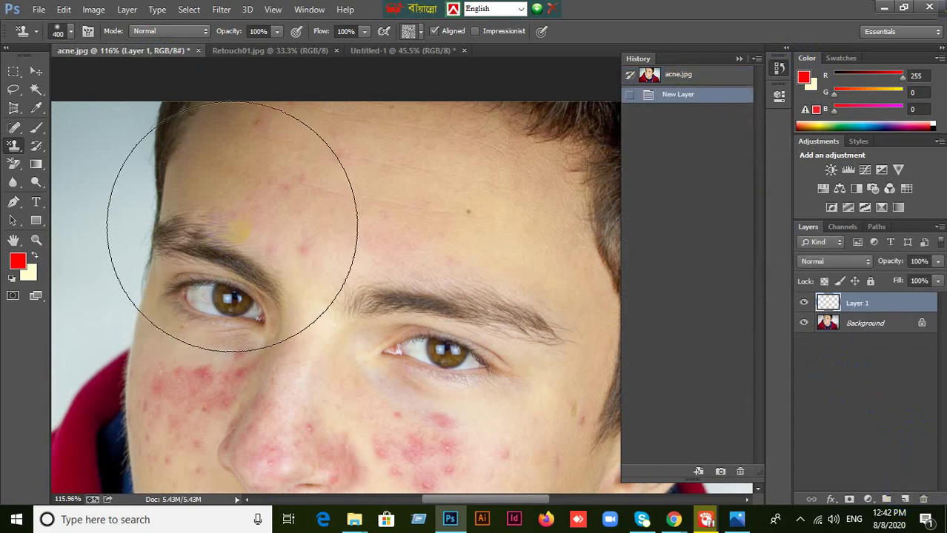
scroll(239, 211, down, 2)
scroll(242, 221, down, 2)
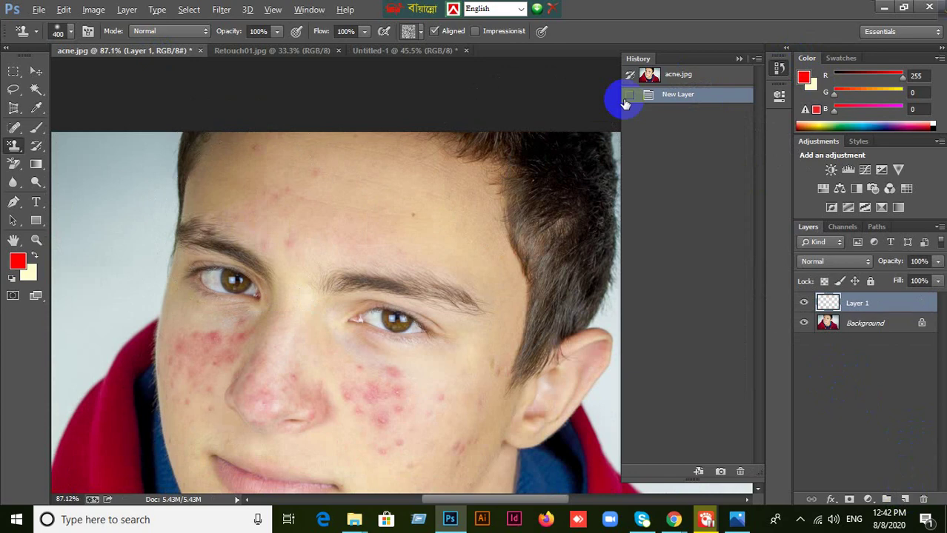
click(738, 58)
scroll(469, 263, down, 3)
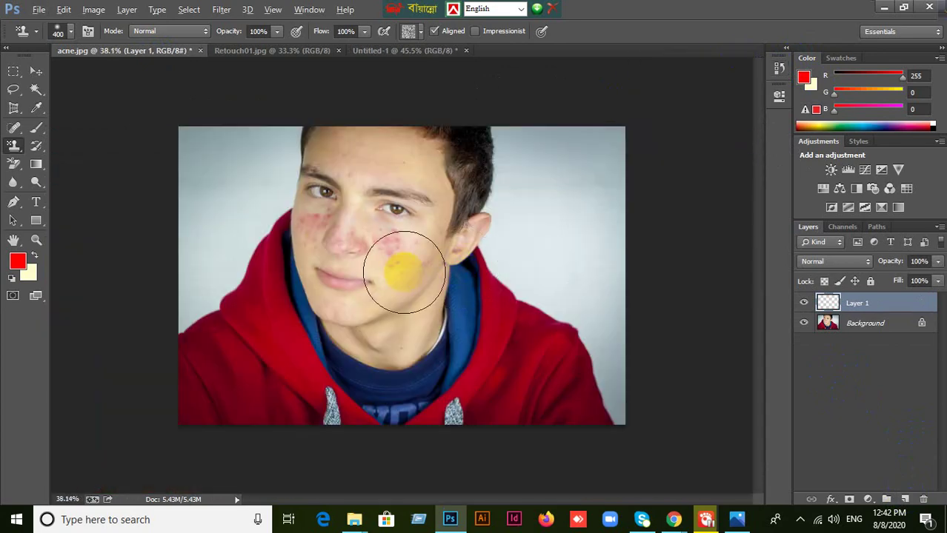
mouse_move(211, 163)
mouse_down()
mouse_move(254, 149)
mouse_move(568, 150)
mouse_move(607, 353)
mouse_move(608, 407)
mouse_move(417, 93)
mouse_move(321, 266)
mouse_move(483, 309)
mouse_move(379, 361)
mouse_move(497, 439)
mouse_move(684, 337)
mouse_move(405, 175)
mouse_move(248, 260)
mouse_move(190, 279)
mouse_move(155, 372)
mouse_move(214, 370)
mouse_move(254, 413)
mouse_up()
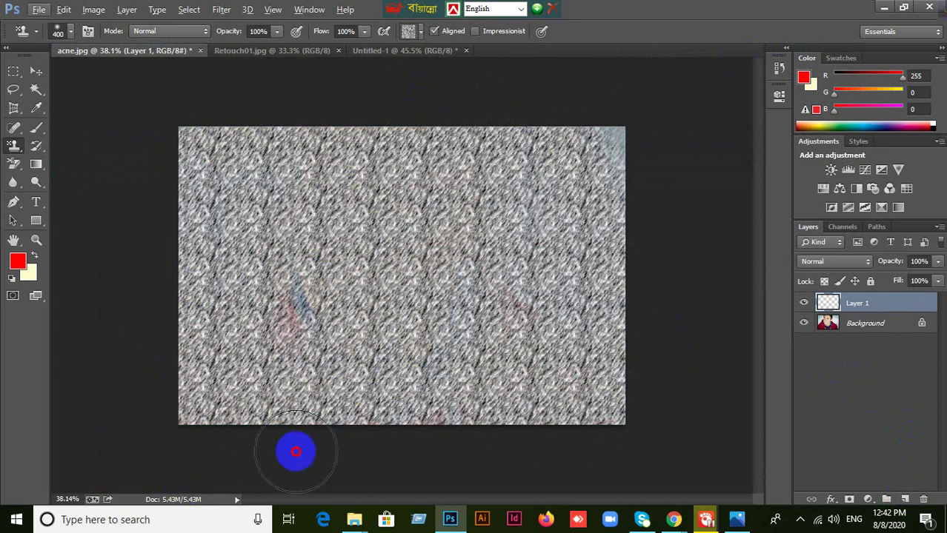
Try the Darken blend mode on the pattern layer, switch it to Screen and set its opacity to 100%.
click(859, 262)
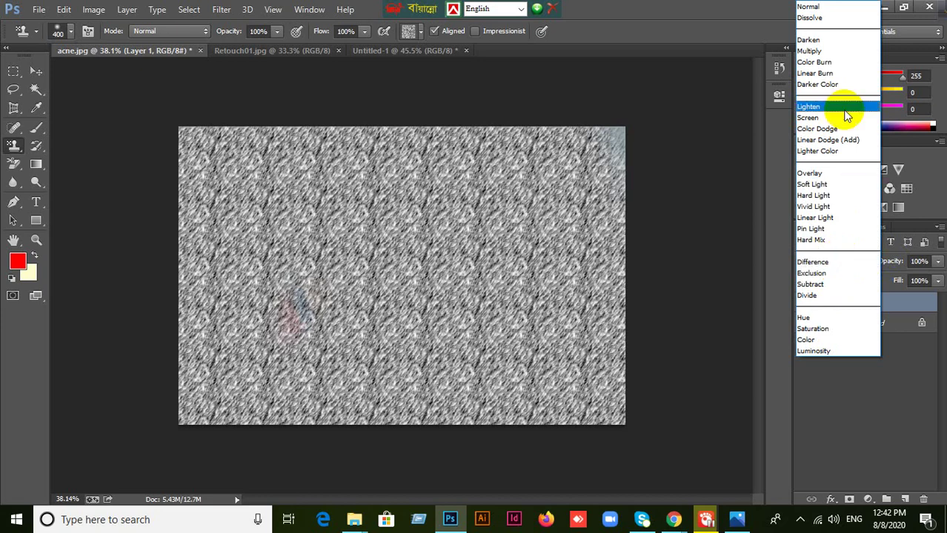
click(820, 30)
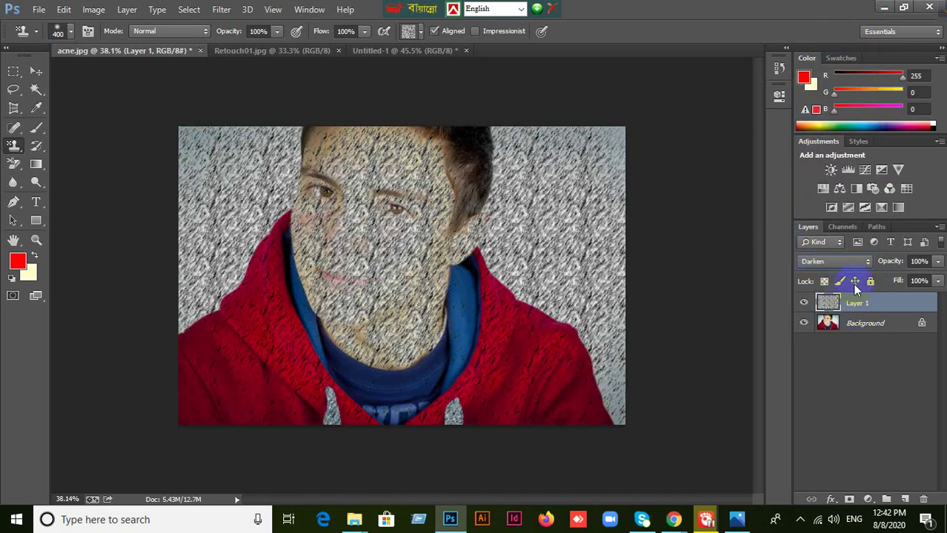
click(867, 263)
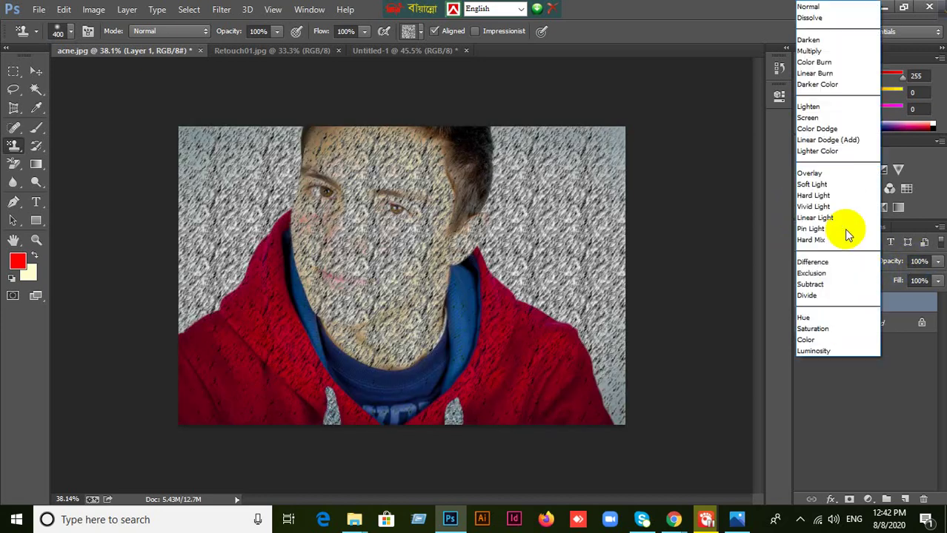
click(824, 119)
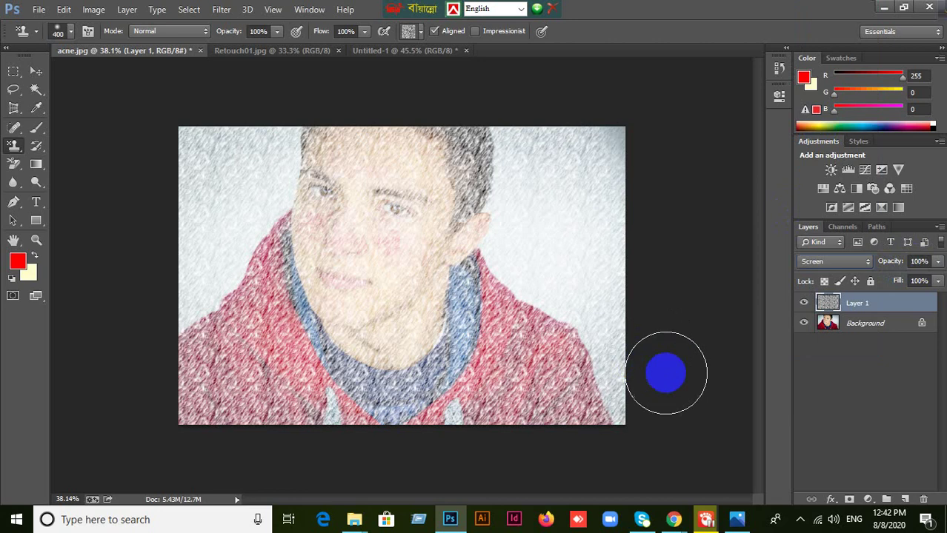
click(938, 263)
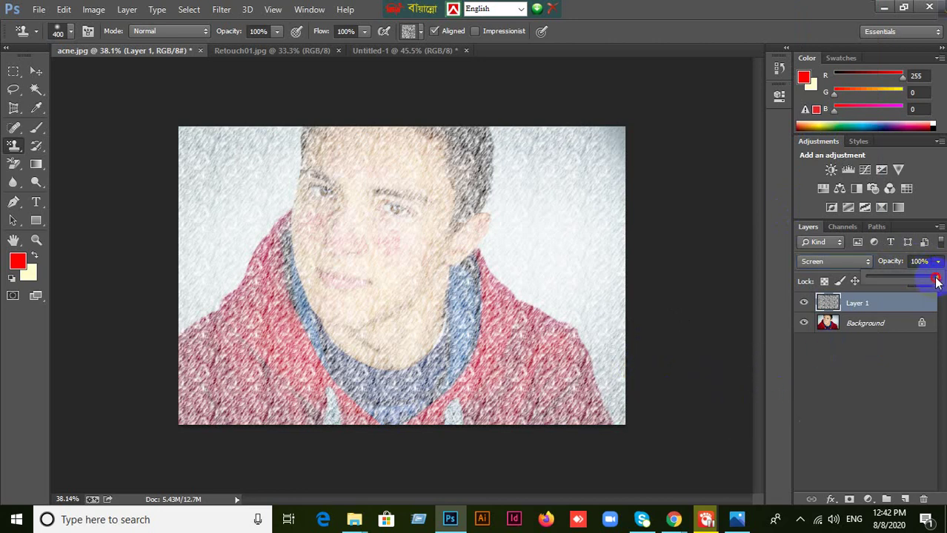
mouse_move(936, 280)
mouse_down()
mouse_move(897, 281)
mouse_move(941, 278)
mouse_up()
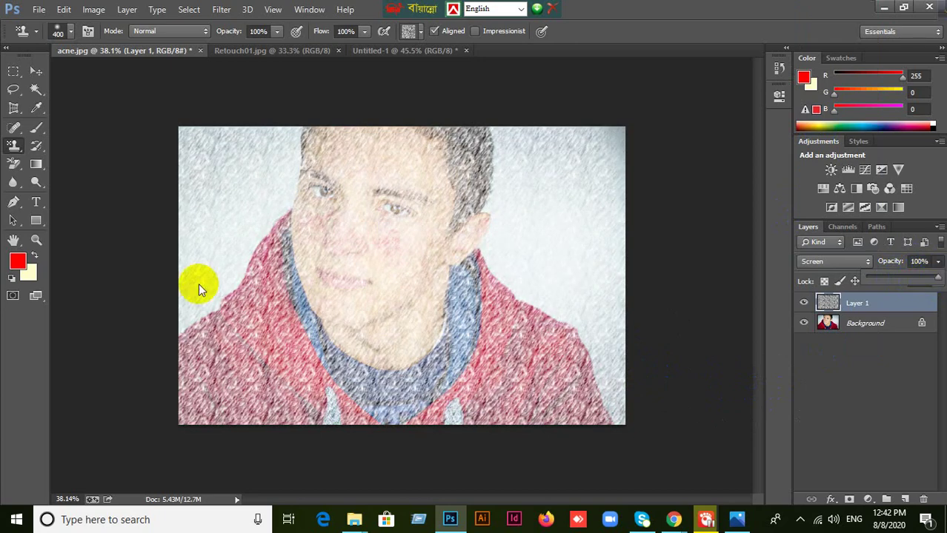
Activate the Move tool and close the texture-filled Untitled-1 document without saving its changes.
click(35, 71)
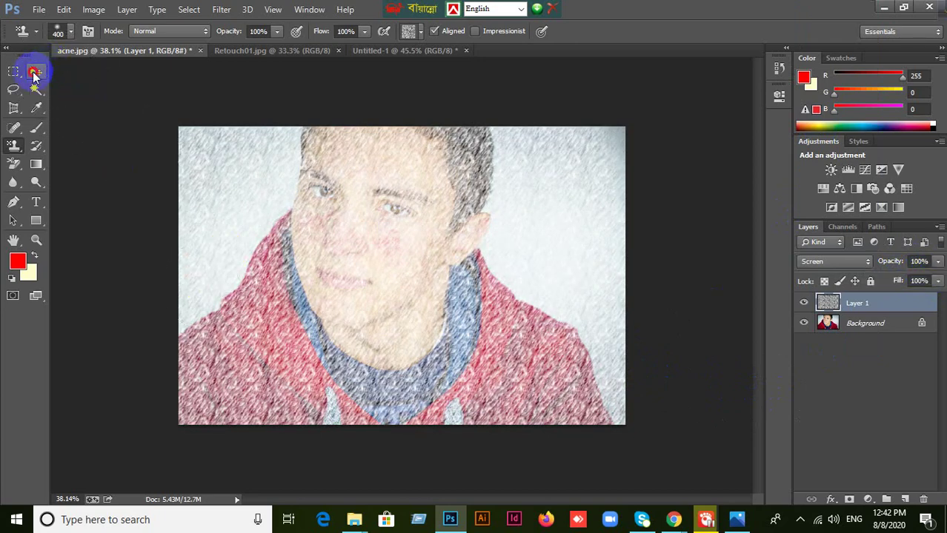
click(294, 52)
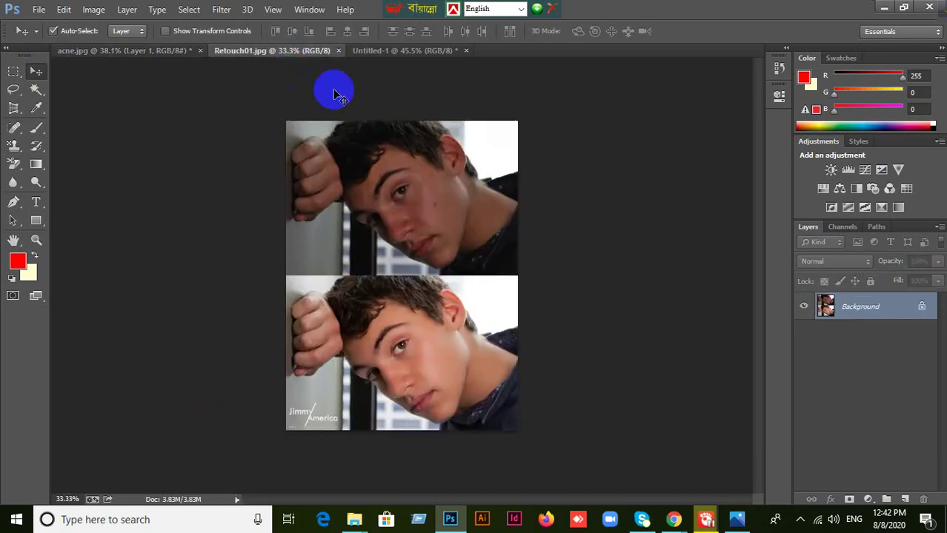
click(402, 50)
click(465, 51)
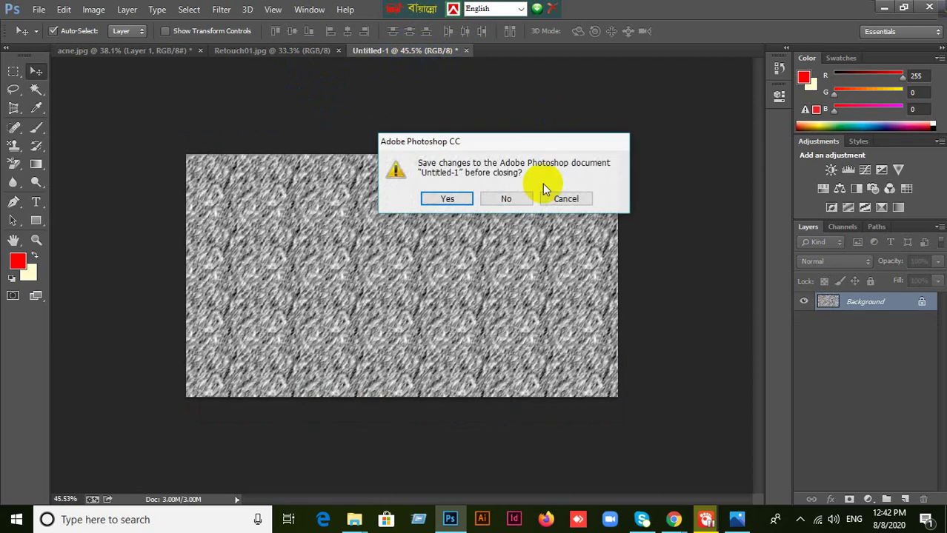
click(508, 196)
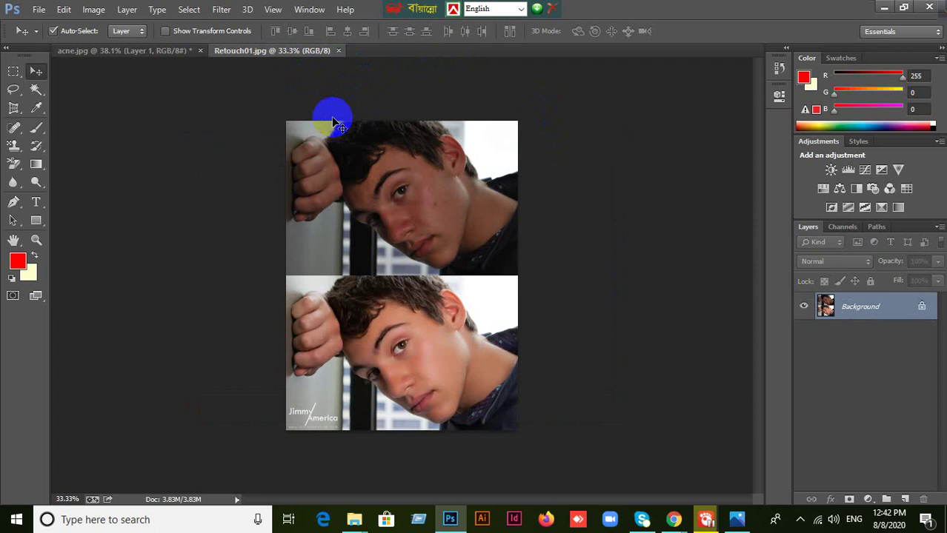
Create a new document 851 pixels wide and 315 pixels high at 72 pixels/inch in RGB Color with a white background.
click(38, 9)
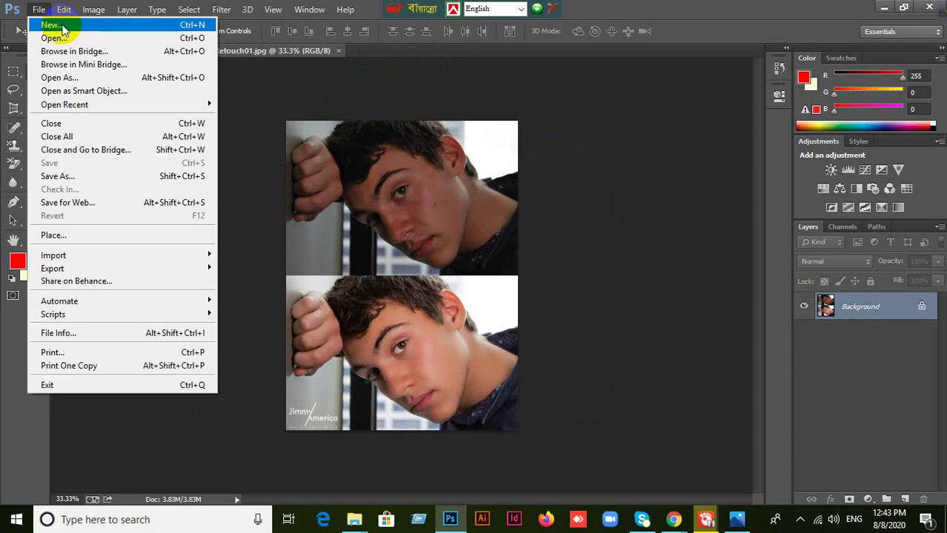
click(63, 28)
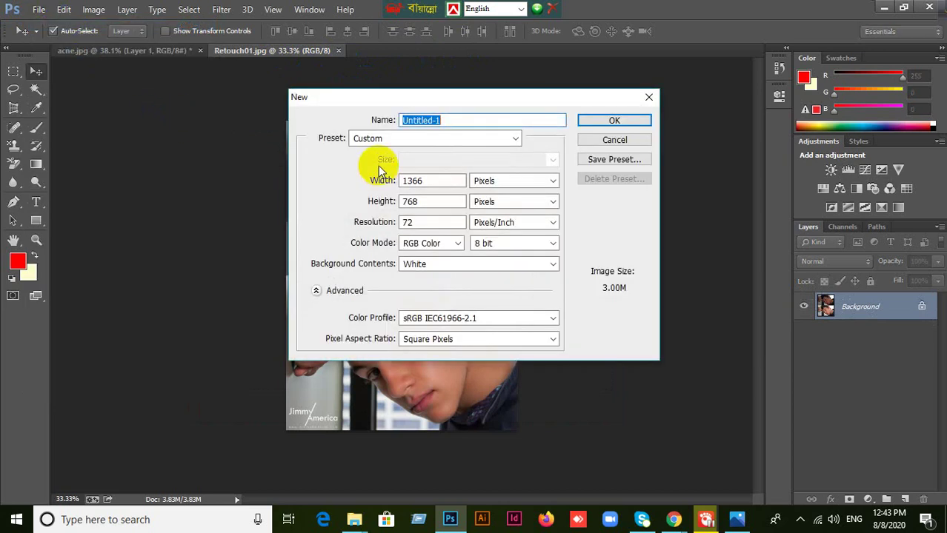
drag(434, 180, 370, 180)
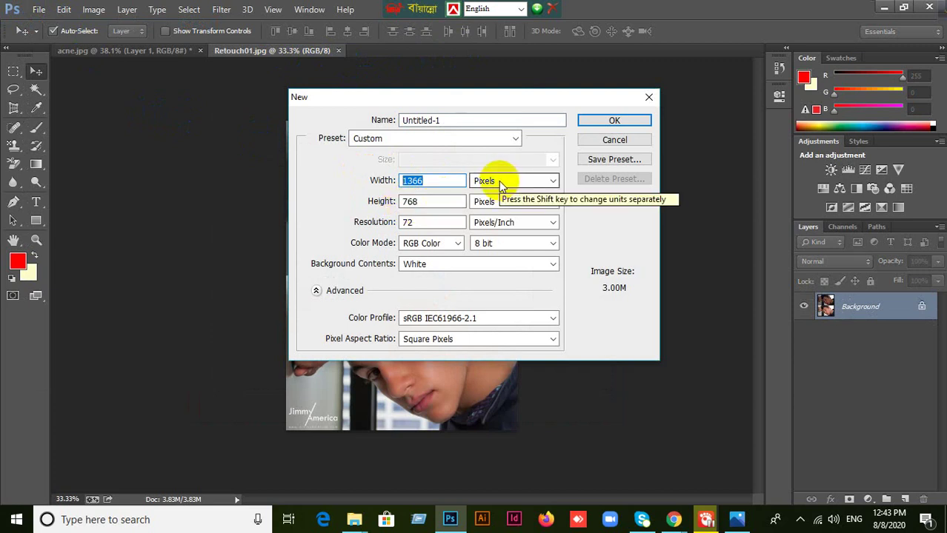
text(851)
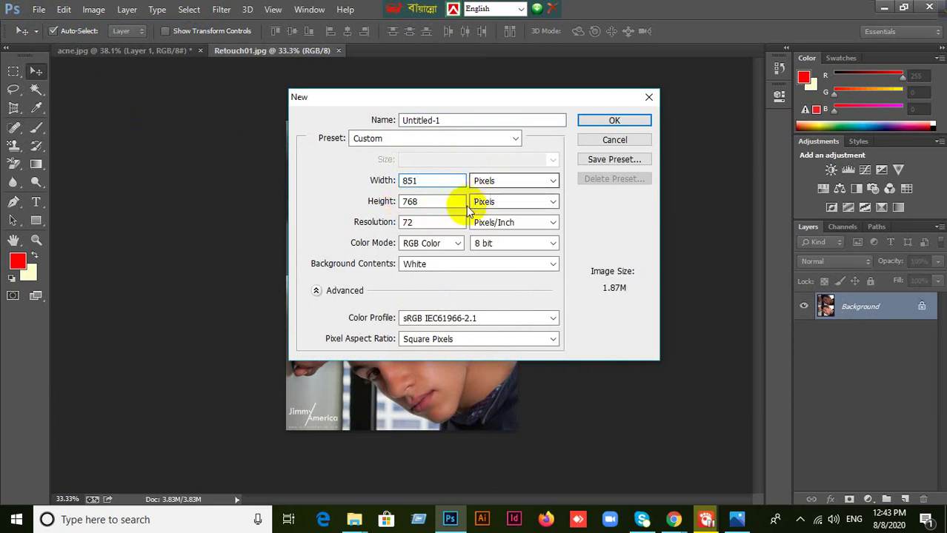
drag(423, 205, 346, 206)
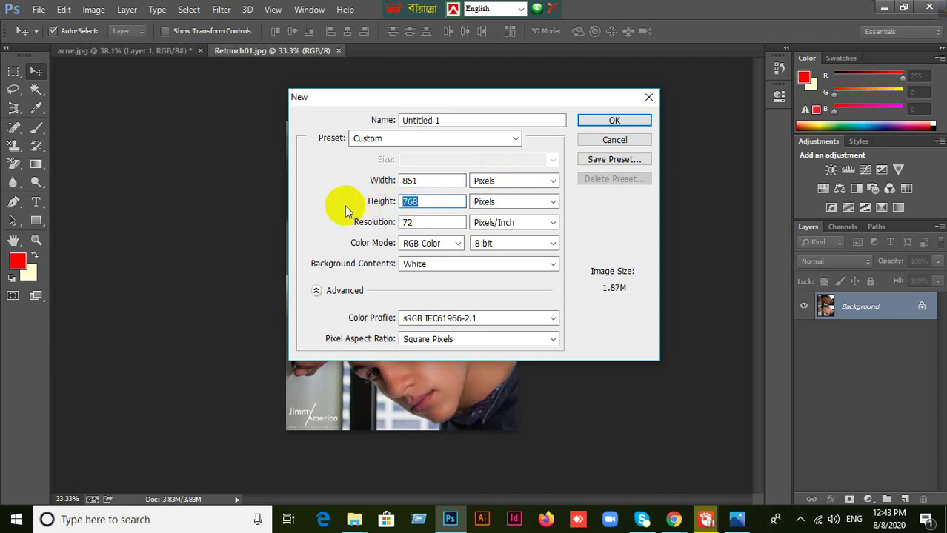
text(315)
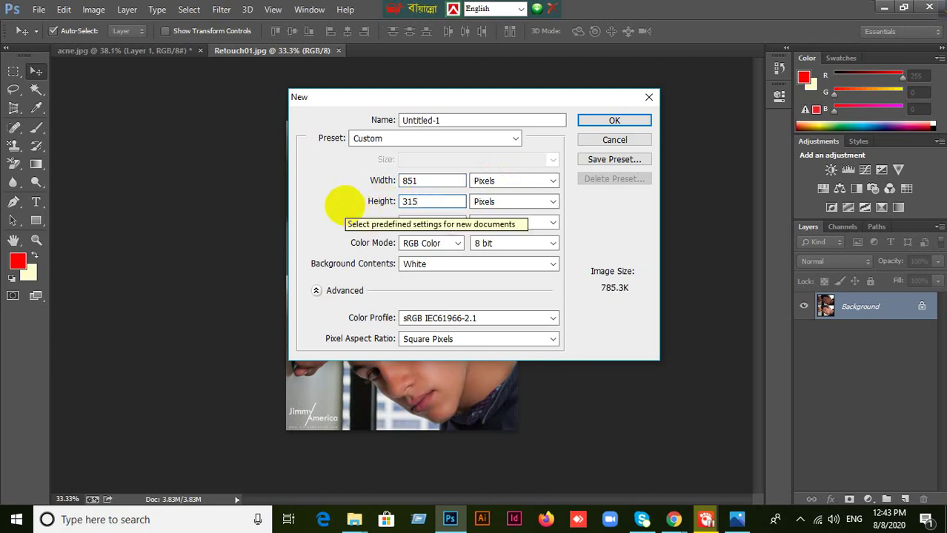
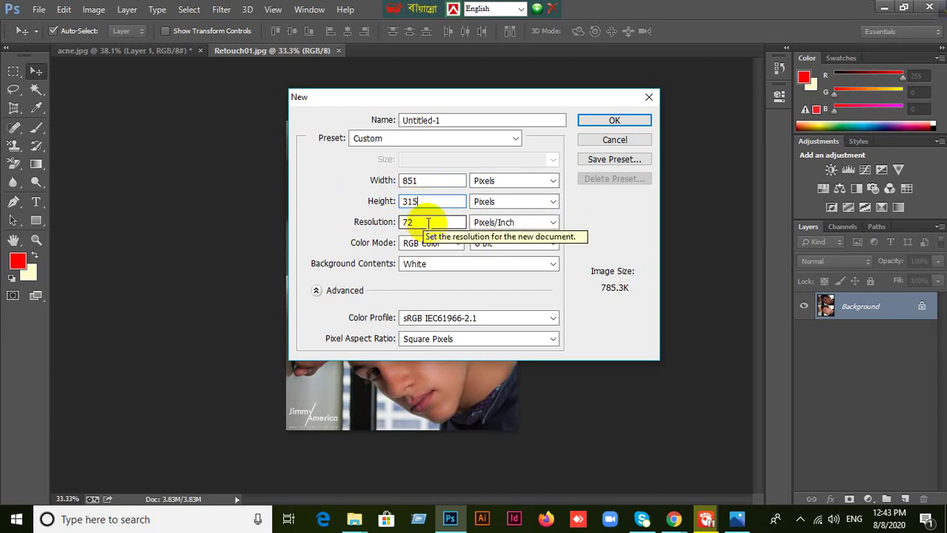
click(427, 222)
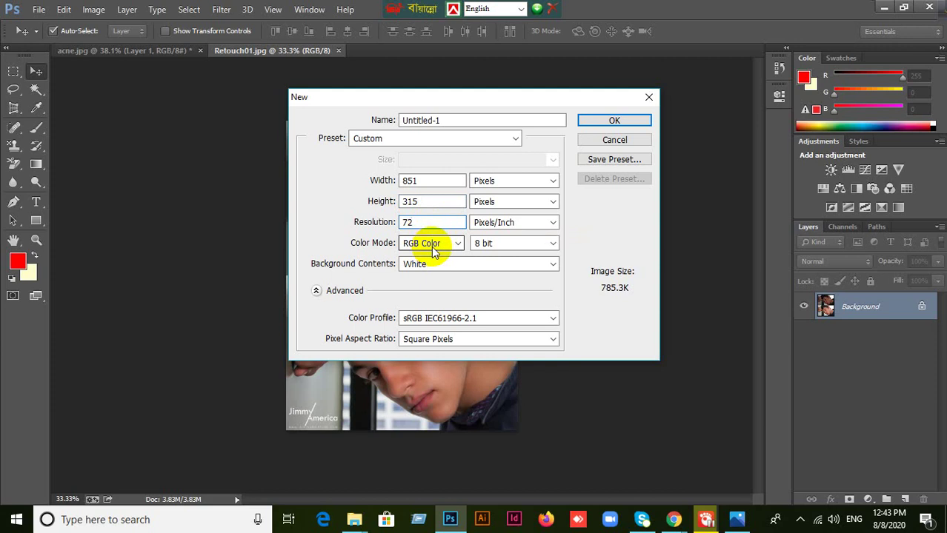
click(434, 251)
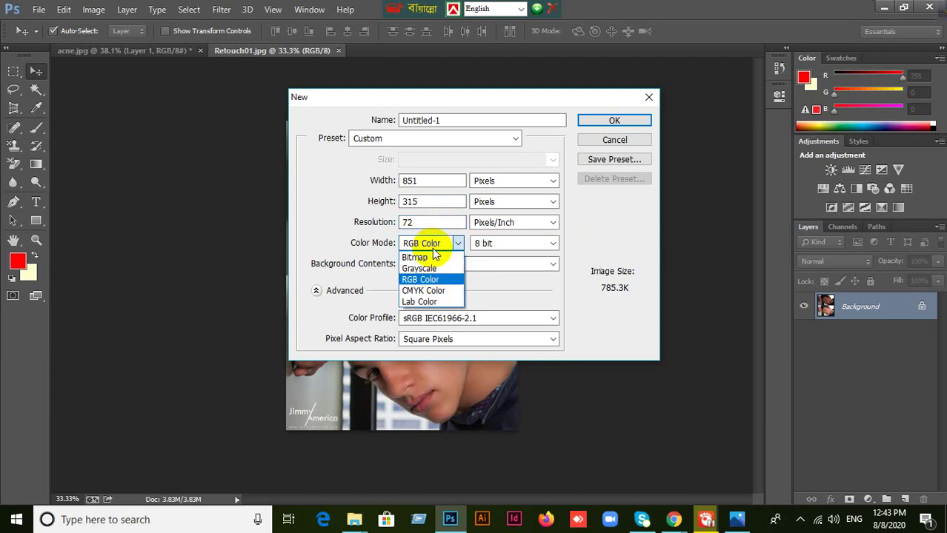
click(434, 249)
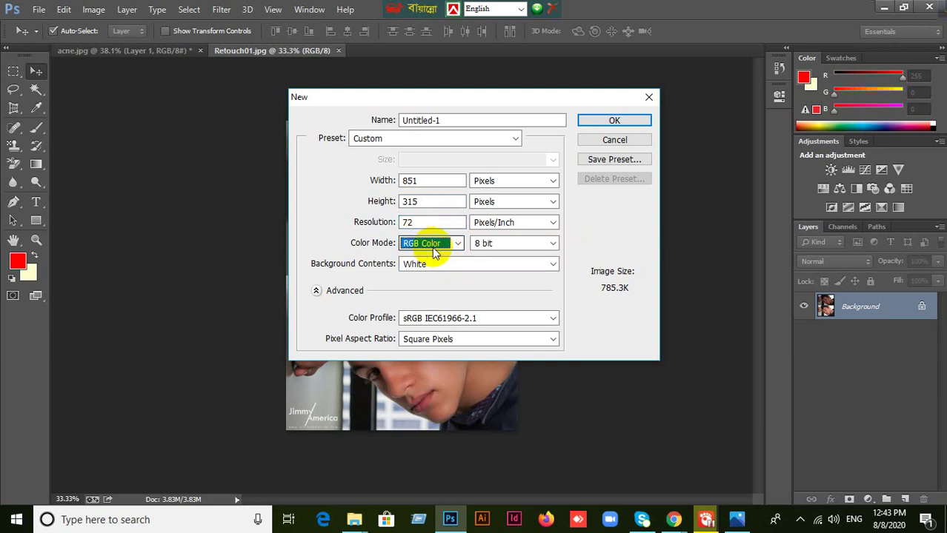
click(624, 121)
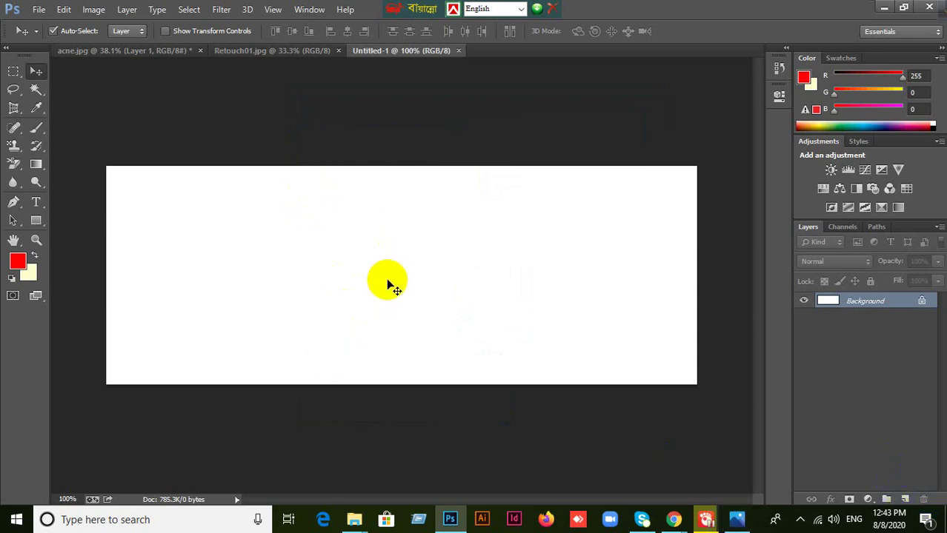
Add a new empty layer above the white Background of the 851 × 315 document.
mouse_move(745, 242)
mouse_down()
mouse_move(683, 324)
mouse_move(463, 290)
mouse_move(689, 319)
mouse_up()
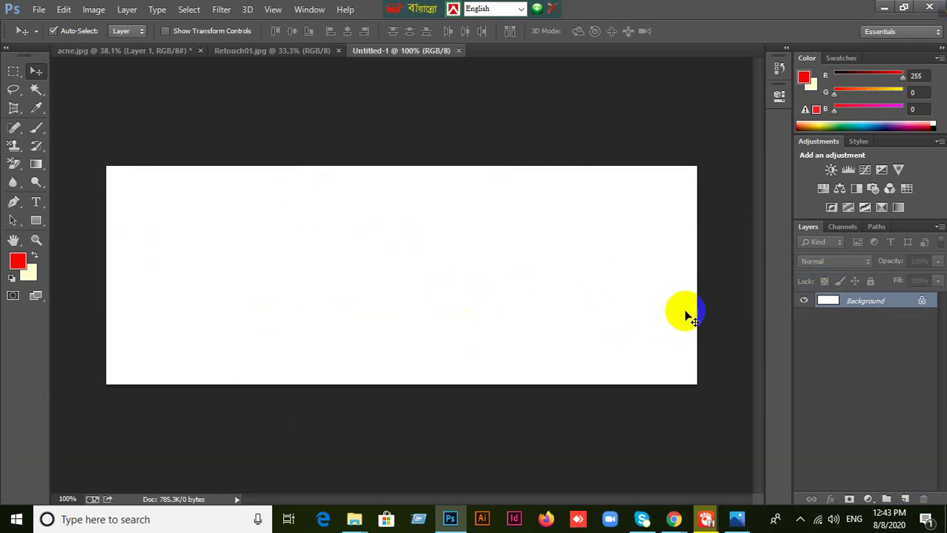
click(903, 498)
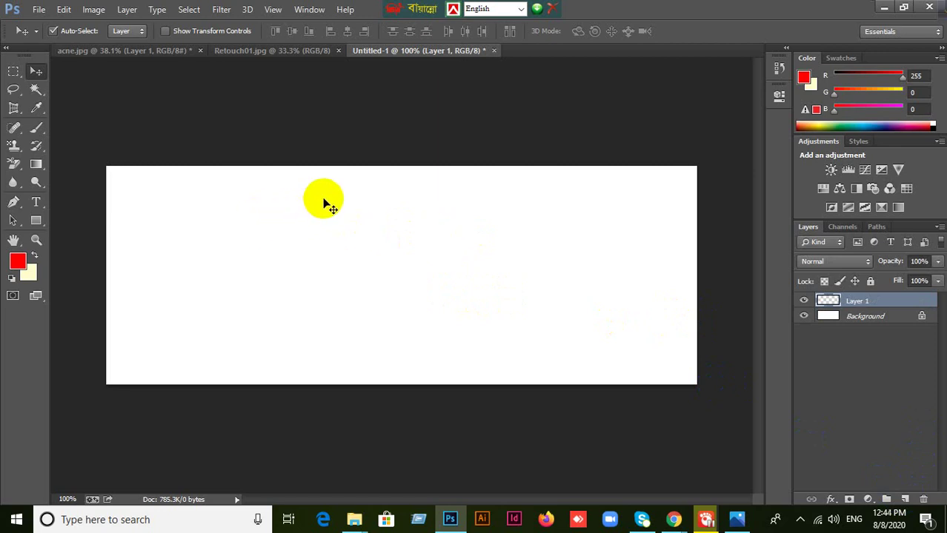
click(134, 177)
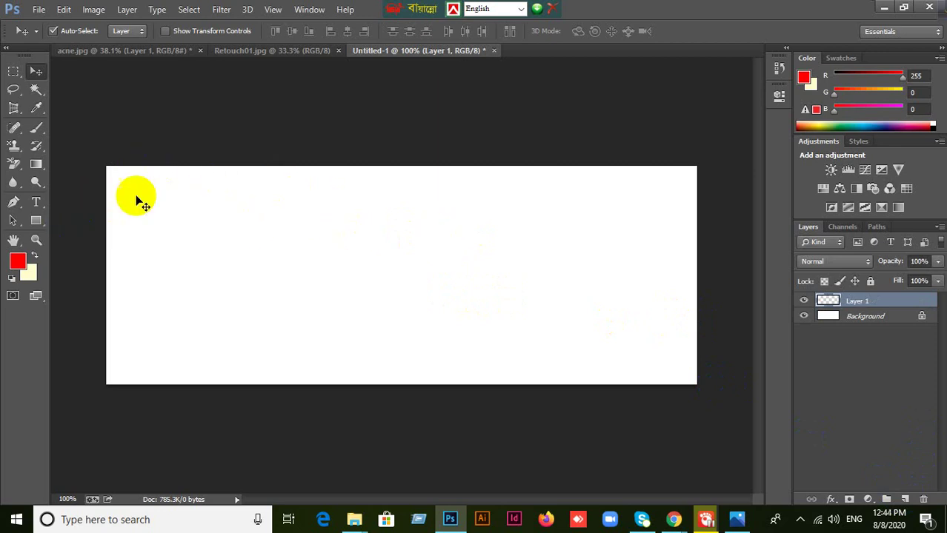
click(275, 181)
click(104, 142)
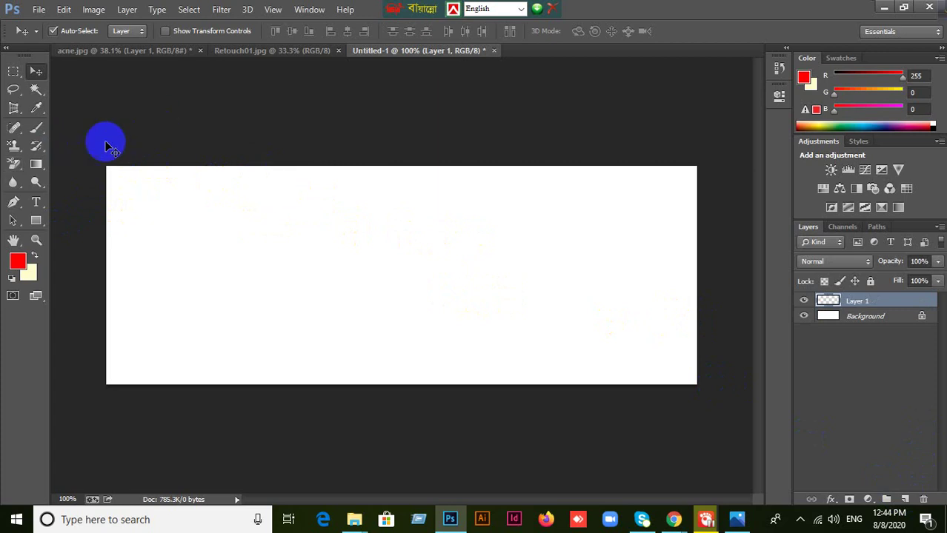
Choose the Pattern Stamp Tool and reduce its brush size to 200.
click(42, 129)
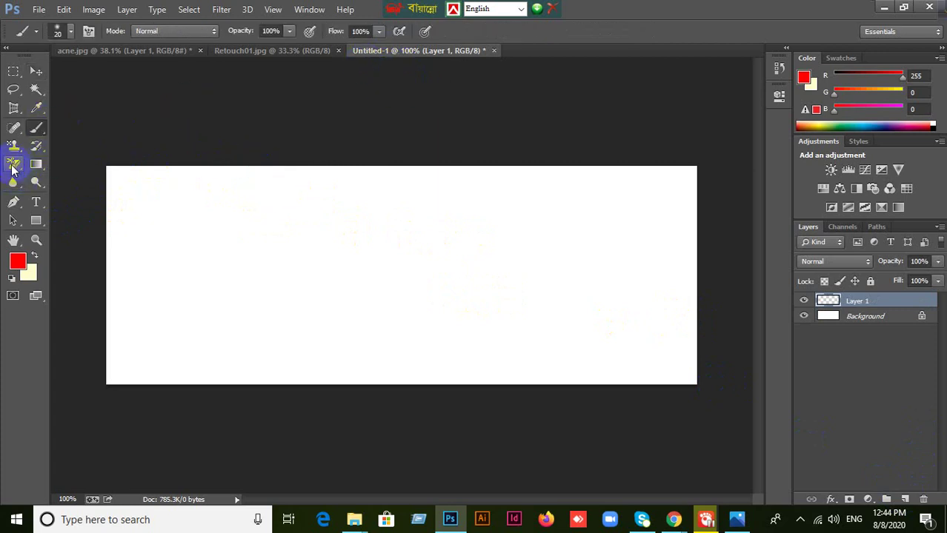
click(15, 148)
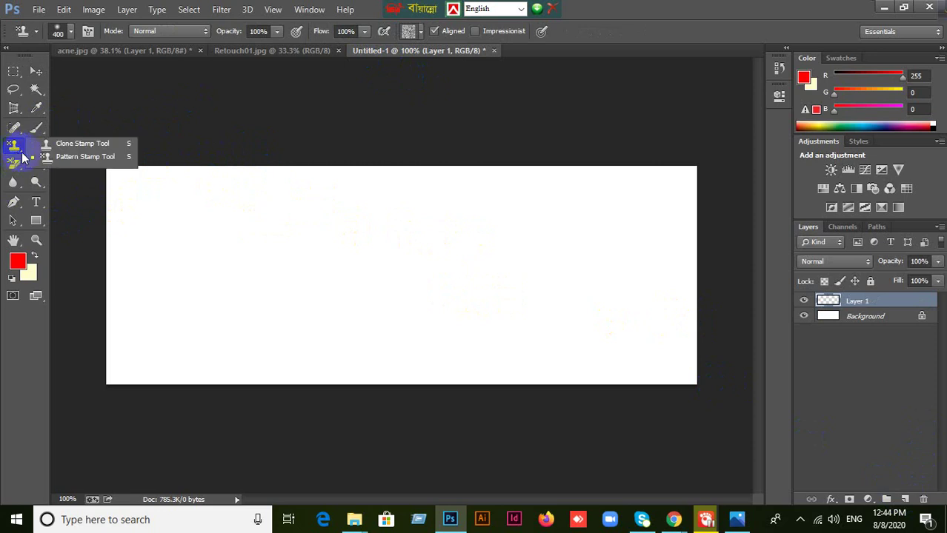
click(362, 148)
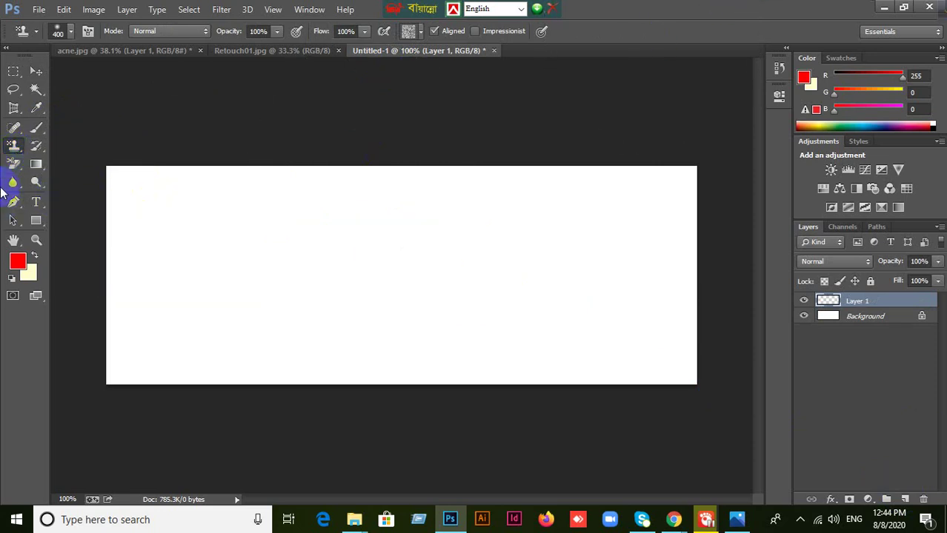
click(13, 170)
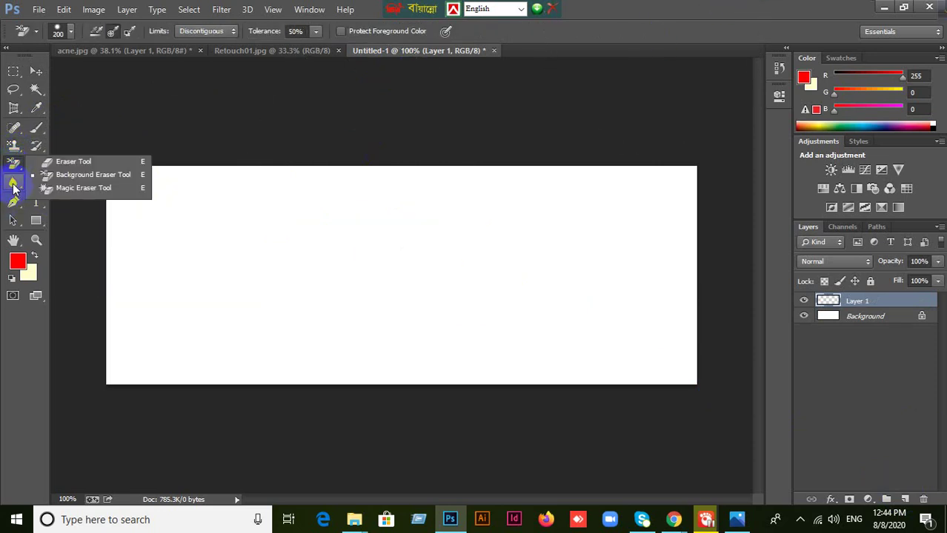
click(13, 146)
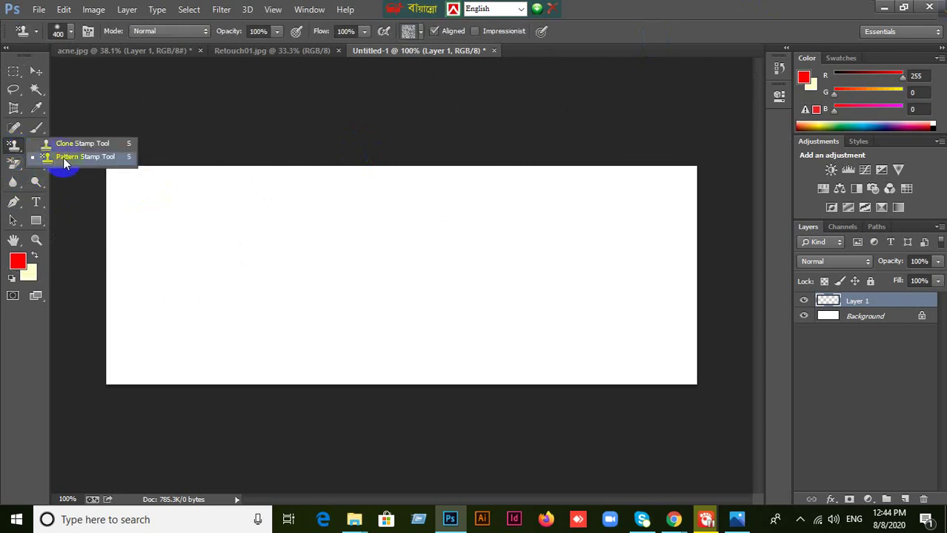
click(65, 158)
key(bracketleft)
key(bracketleft)
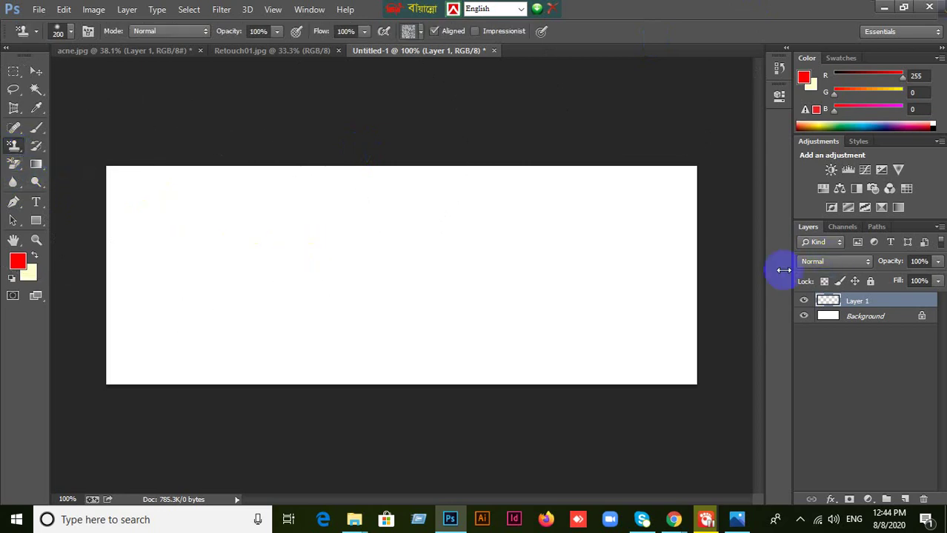
Load the Artists Brushes Canvas pattern set for the Pattern Stamp Tool.
click(409, 33)
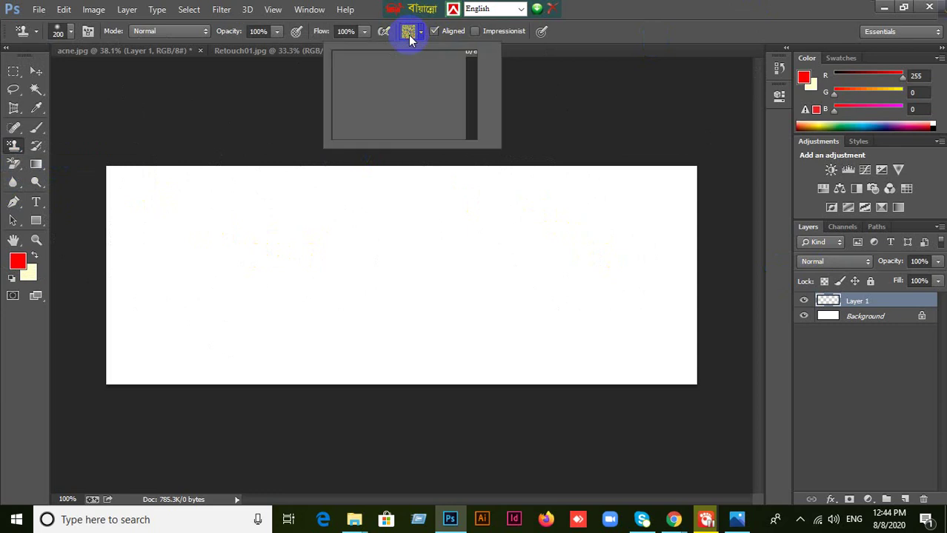
click(487, 56)
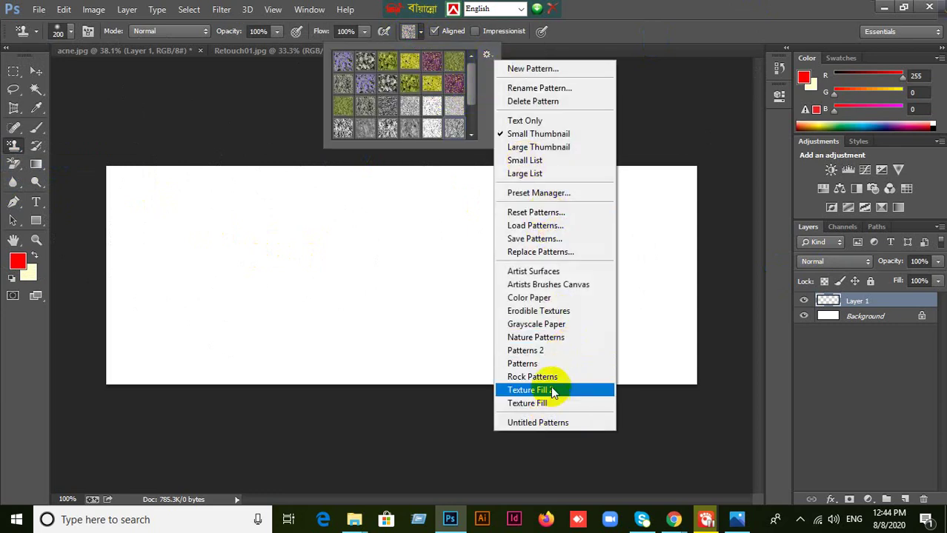
click(557, 288)
click(575, 200)
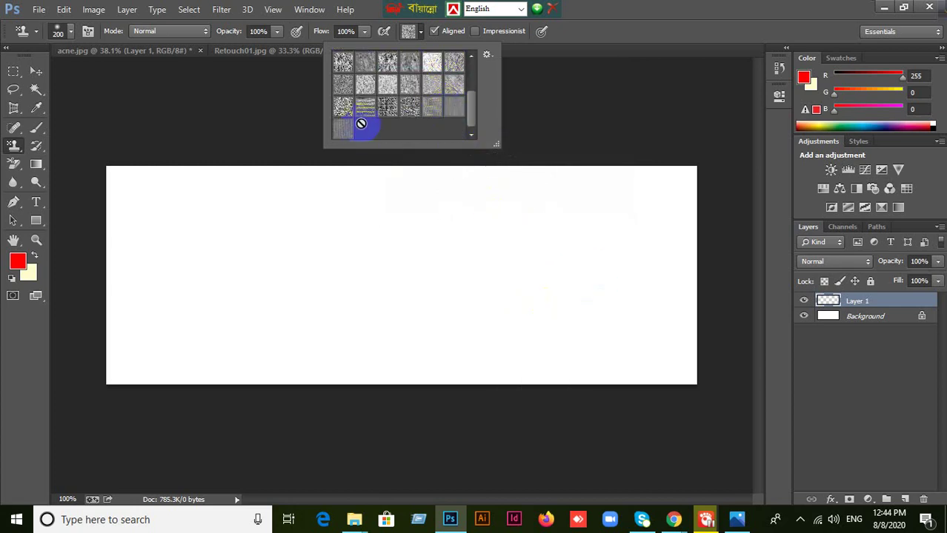
Paint a coarse black-and-white woven canvas pattern over the whole of Layer 1, and activate the Move tool.
click(388, 106)
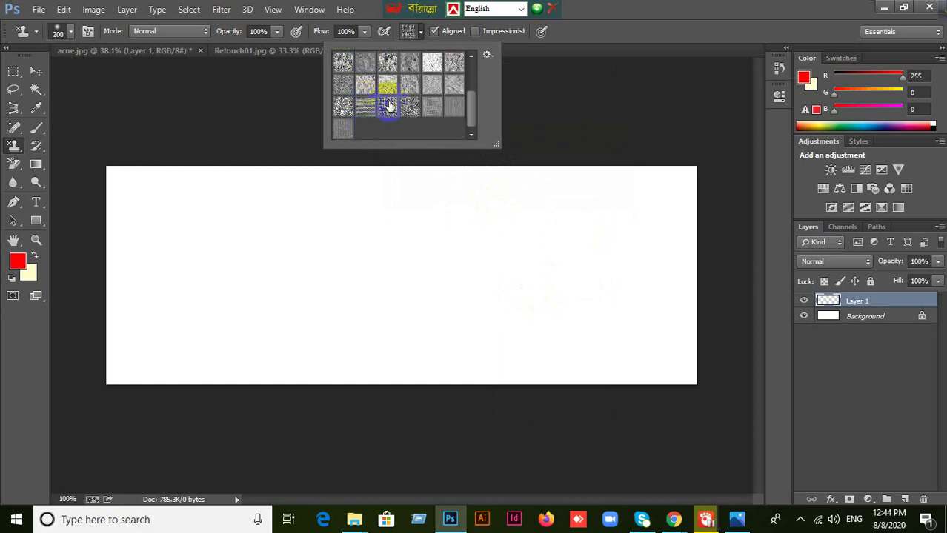
mouse_move(132, 210)
mouse_down()
mouse_move(413, 212)
mouse_move(675, 190)
mouse_move(670, 360)
mouse_move(614, 323)
mouse_move(546, 302)
mouse_move(409, 329)
mouse_move(192, 287)
mouse_move(133, 329)
mouse_move(130, 225)
mouse_move(134, 370)
mouse_move(583, 380)
mouse_move(632, 362)
mouse_move(521, 283)
mouse_move(284, 280)
mouse_move(566, 276)
mouse_move(360, 238)
mouse_move(391, 341)
mouse_move(391, 215)
mouse_move(181, 203)
mouse_move(71, 182)
mouse_move(115, 302)
mouse_move(458, 344)
mouse_move(558, 193)
mouse_move(685, 119)
mouse_move(643, 320)
mouse_move(634, 285)
mouse_move(709, 195)
mouse_move(264, 151)
mouse_move(159, 217)
mouse_move(257, 188)
mouse_move(254, 286)
mouse_up()
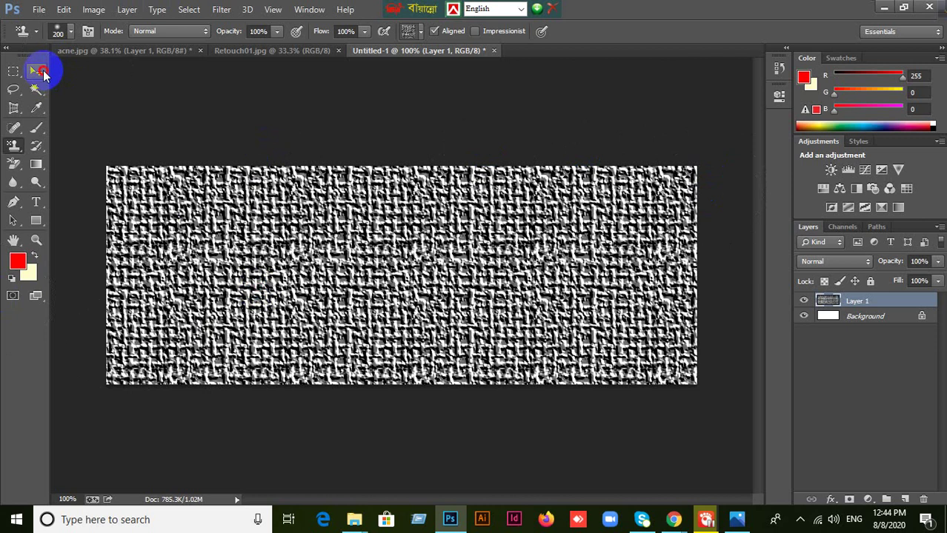
click(42, 72)
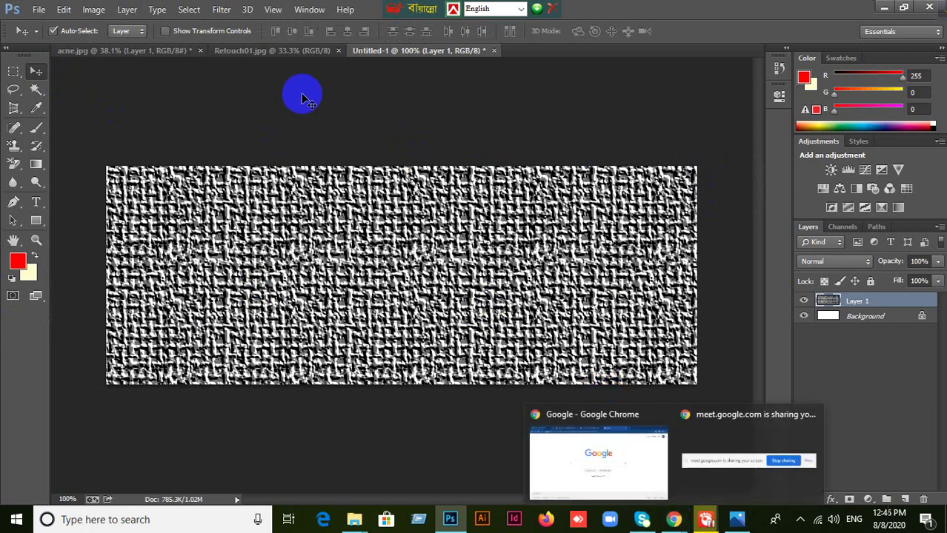
Open the Red2 baby photo from the Sample Image folder as its own Photoshop document.
click(274, 53)
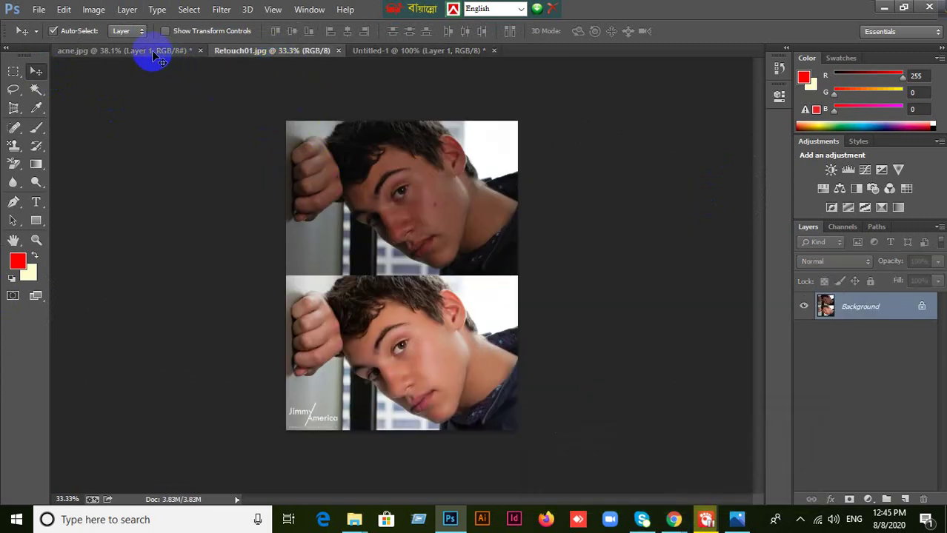
click(370, 519)
click(459, 452)
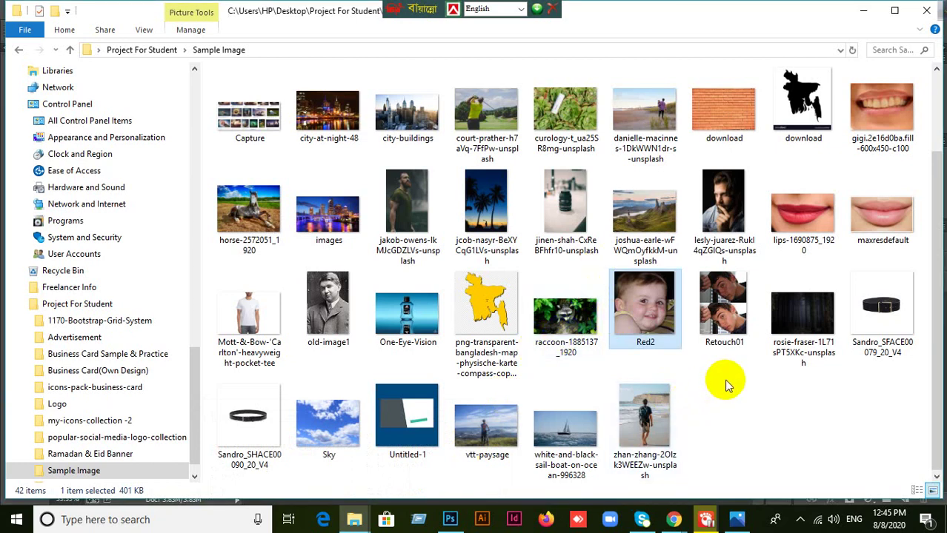
drag(641, 304, 673, 169)
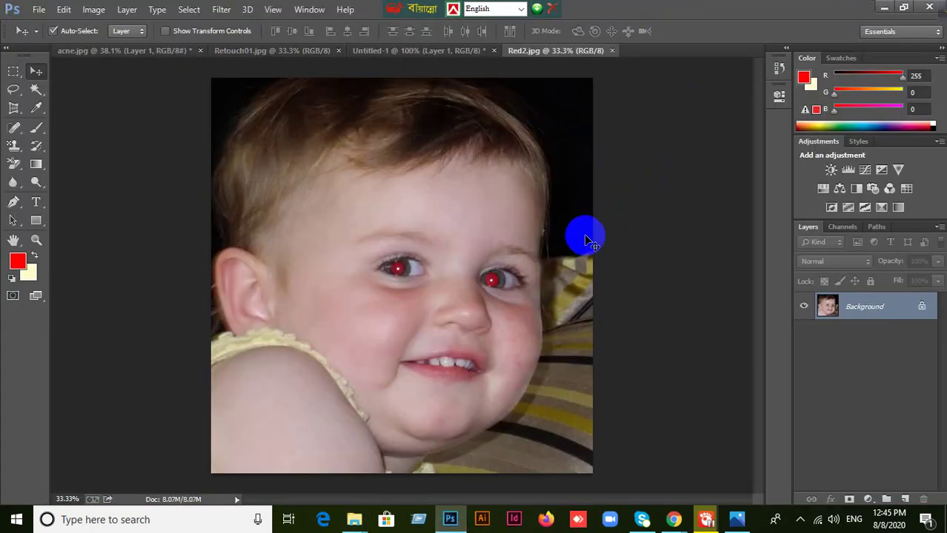
Select the entire Red2 image and move a copy of it into the textured Untitled-1 document as a new layer.
key(ctrl+a)
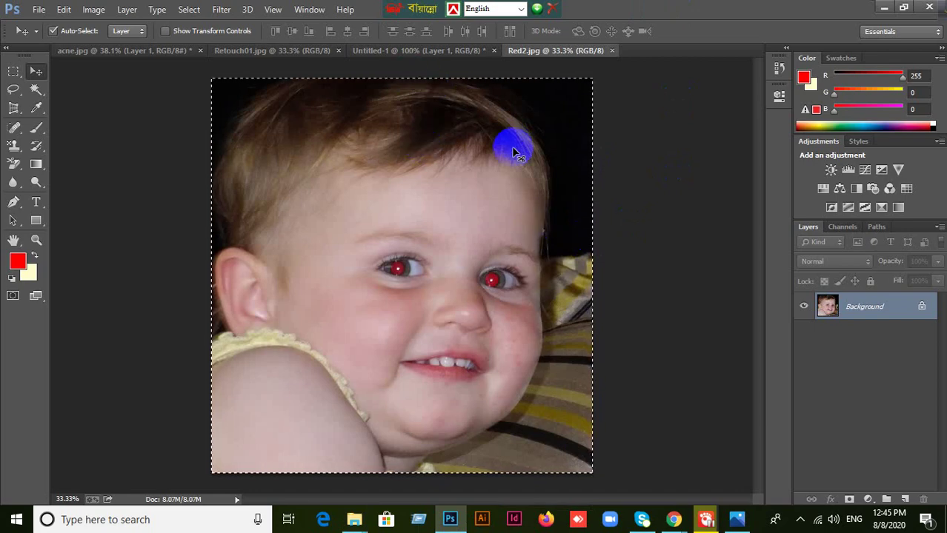
drag(516, 152, 534, 271)
scroll(526, 267, down, 5)
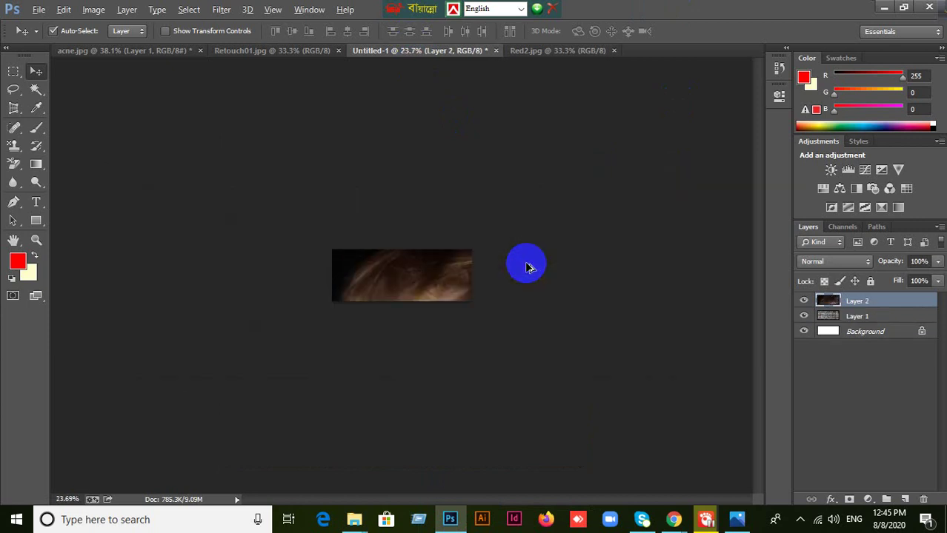
scroll(527, 267, down, 1)
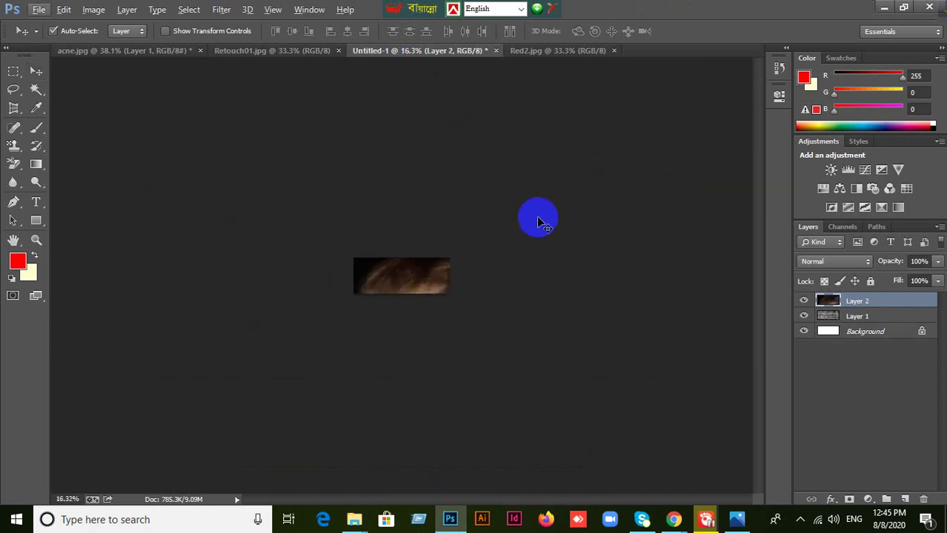
Scale the baby photo layer proportionally to about 18% and place it against the right end of the textured canvas.
key(ctrl+t)
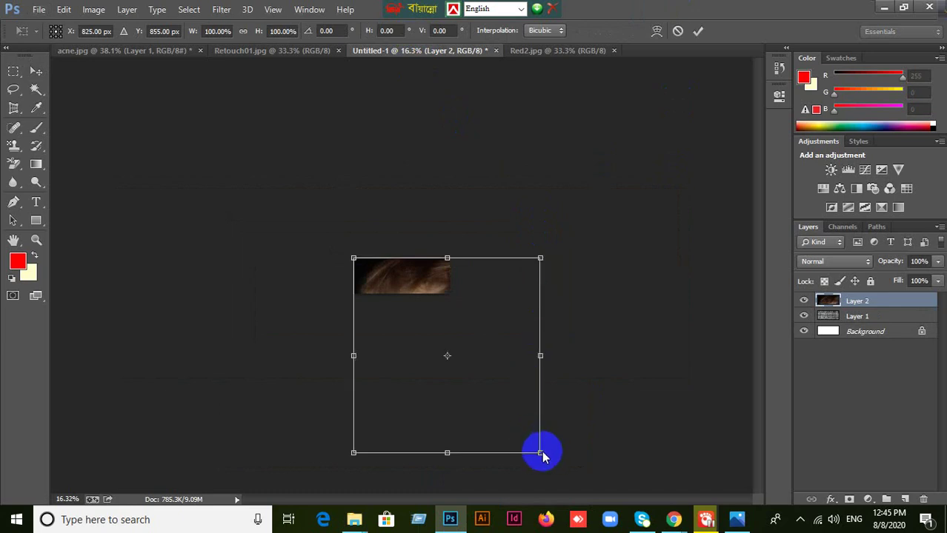
drag(537, 451, 428, 332)
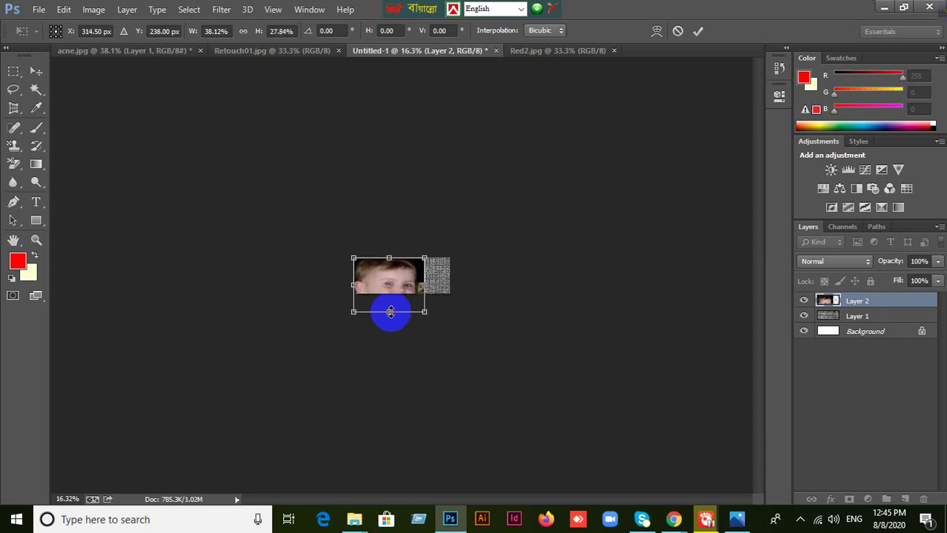
key(ctrl+plus)
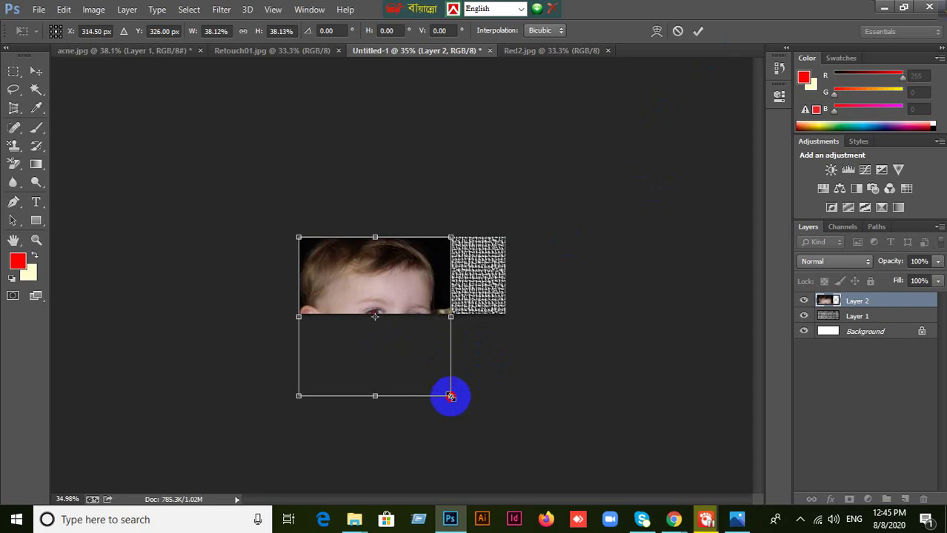
drag(449, 396, 412, 349)
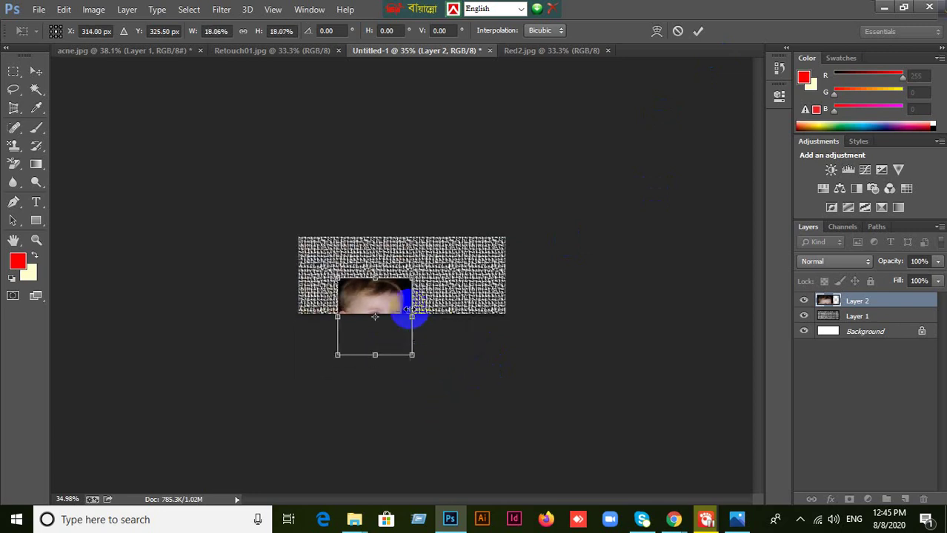
drag(408, 317, 493, 252)
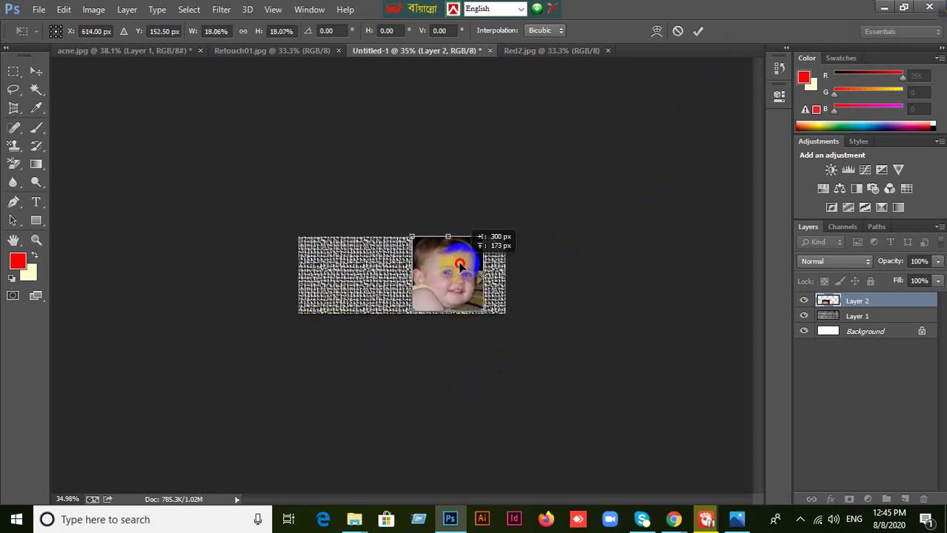
click(699, 32)
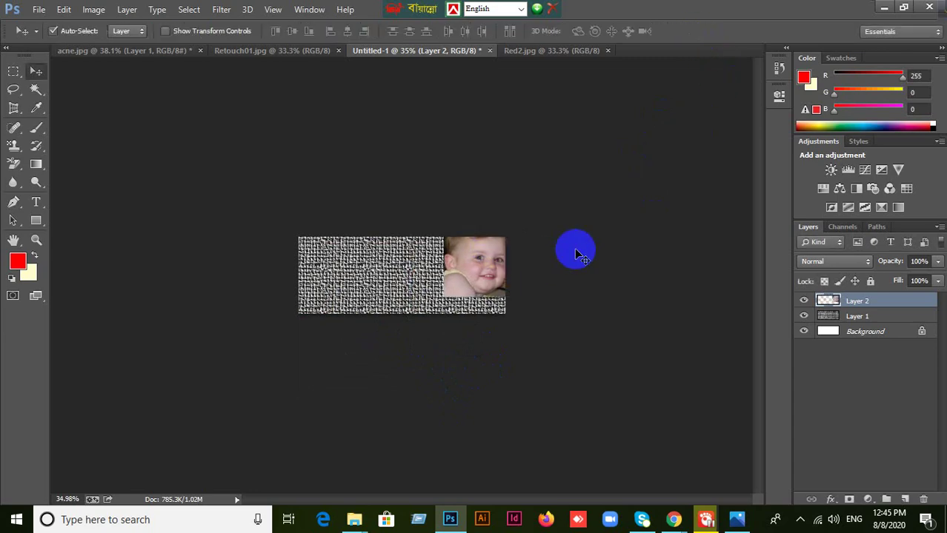
Move the baby photo inward from the canvas's right edge and scale it down slightly so texture surrounds it.
key(ctrl+plus)
key(ctrl+plus)
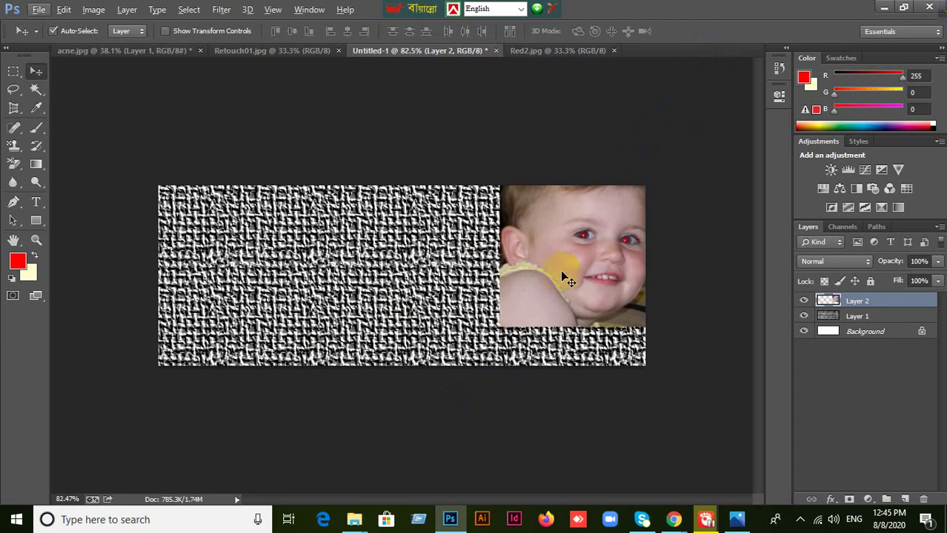
drag(560, 269, 483, 303)
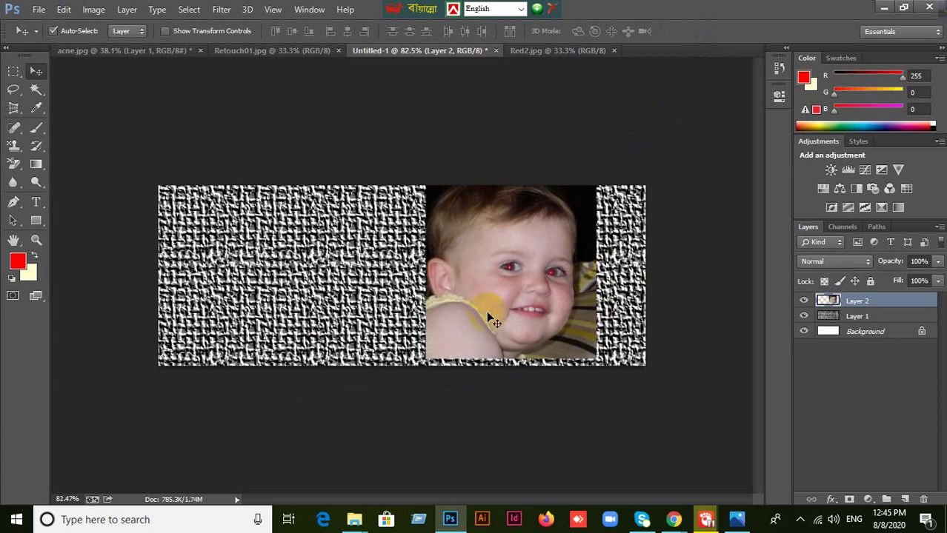
key(ctrl+t)
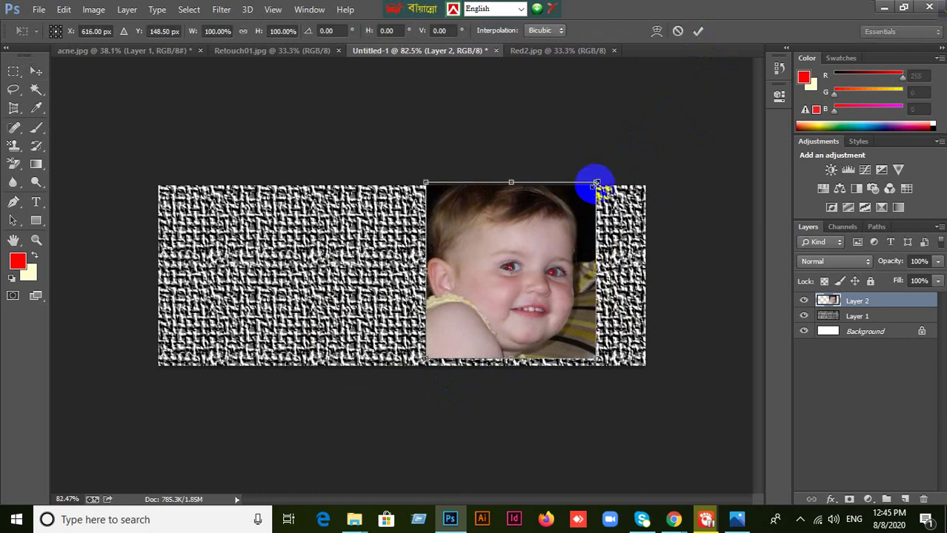
drag(596, 182, 579, 200)
click(697, 31)
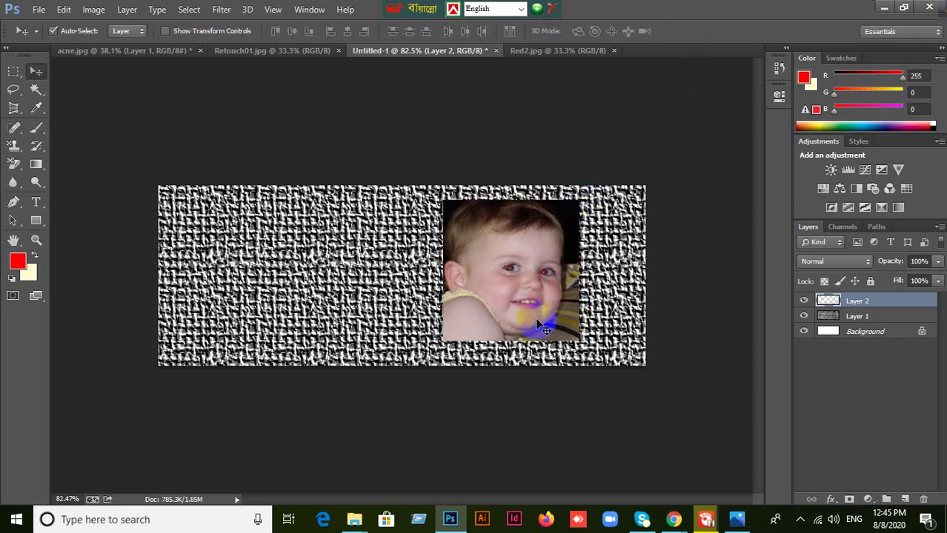
mouse_move(530, 305)
mouse_down()
mouse_move(554, 308)
mouse_move(545, 313)
mouse_up()
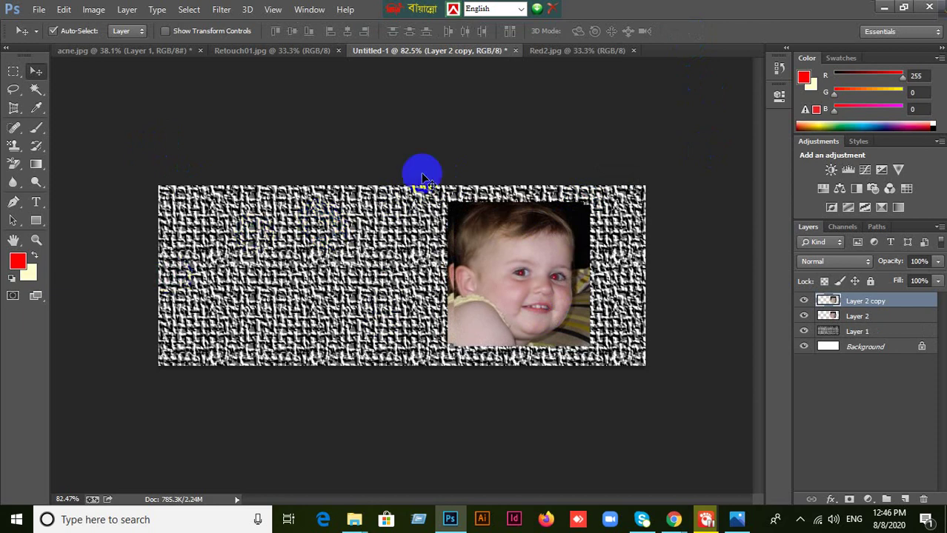
click(12, 89)
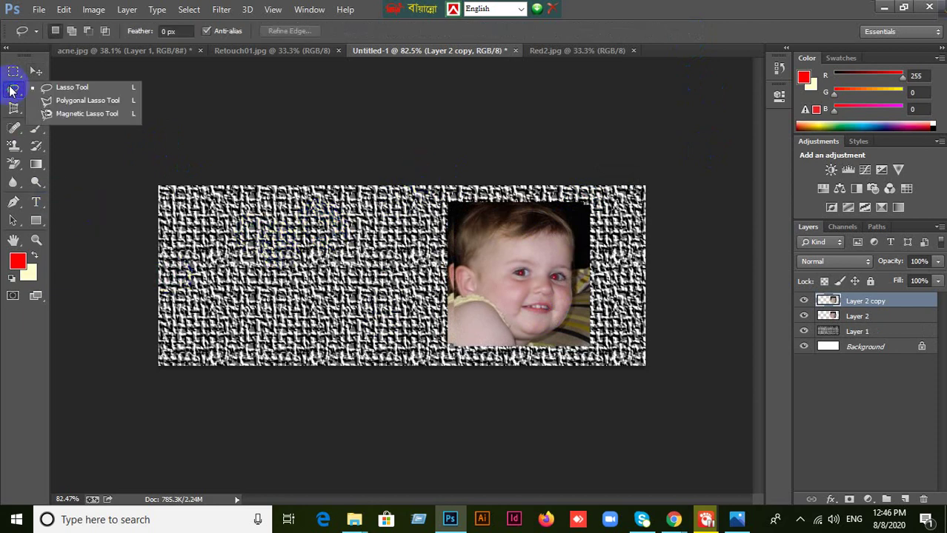
drag(13, 71, 74, 84)
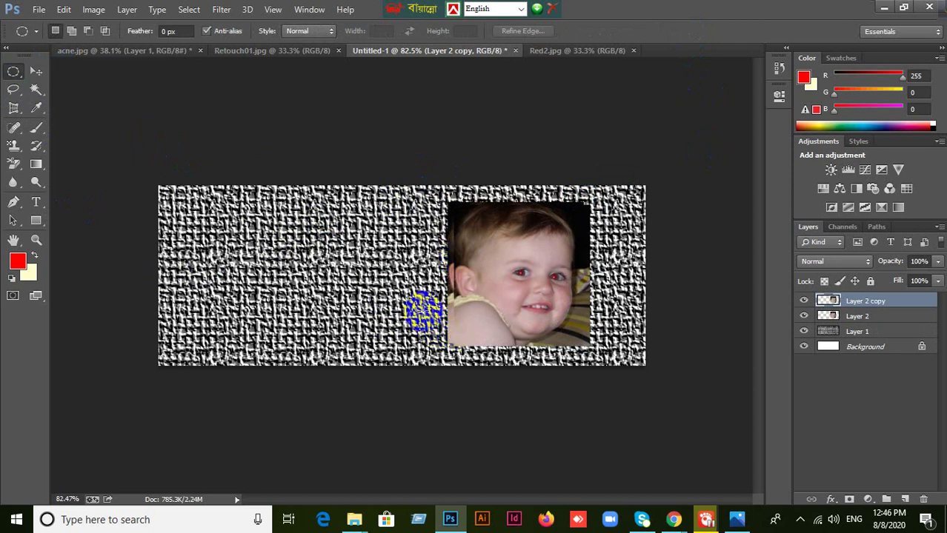
drag(410, 296, 501, 404)
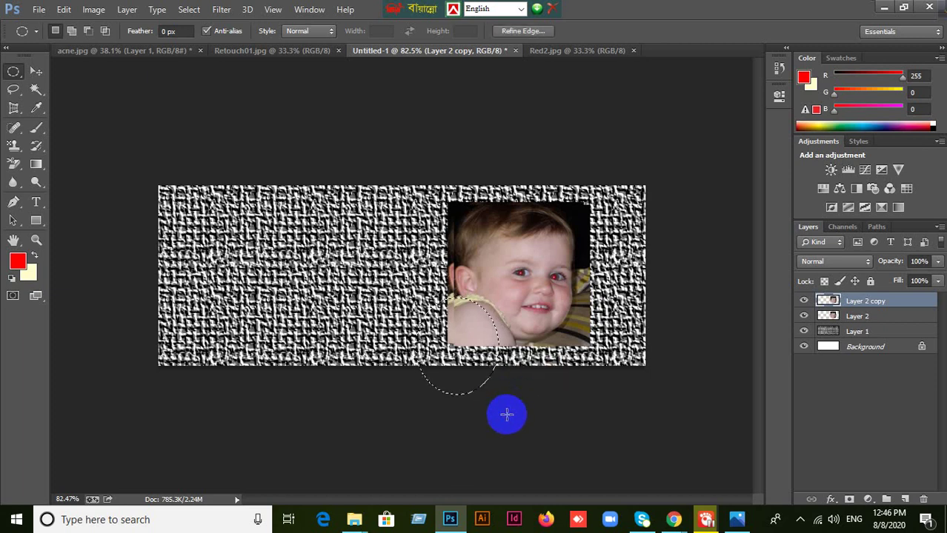
click(528, 215)
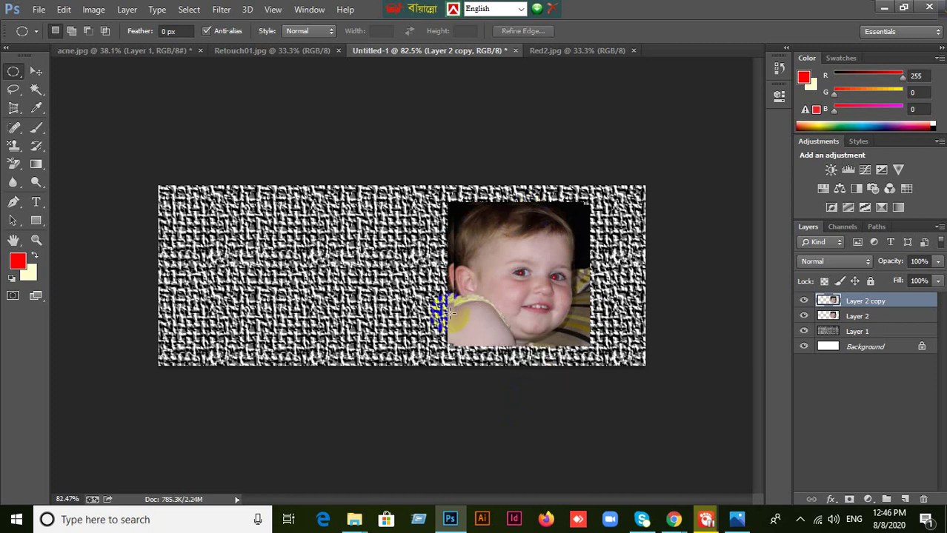
drag(420, 309, 474, 357)
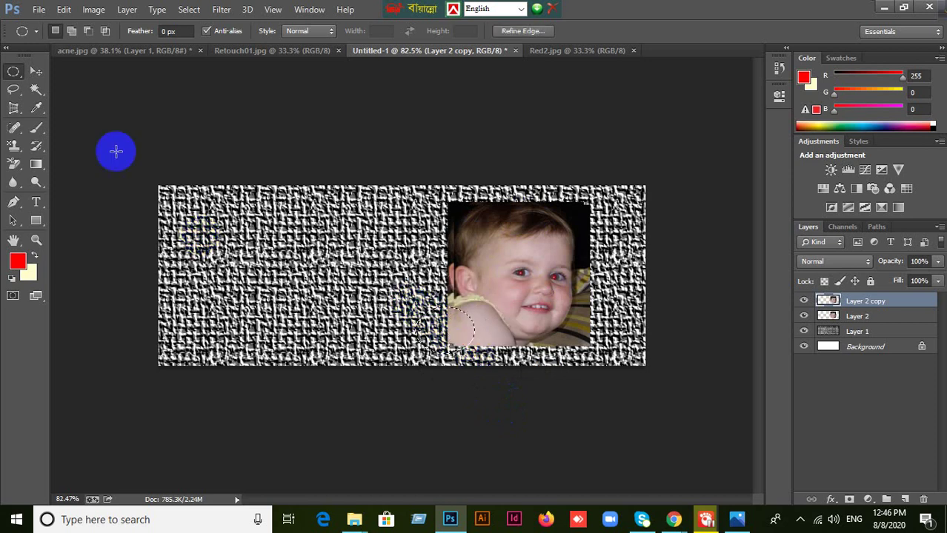
click(39, 71)
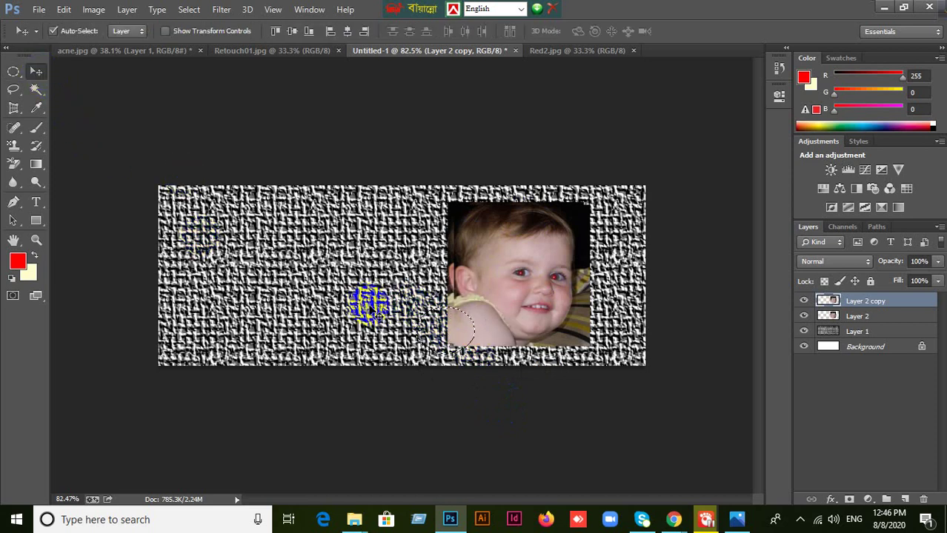
key(ctrl+d)
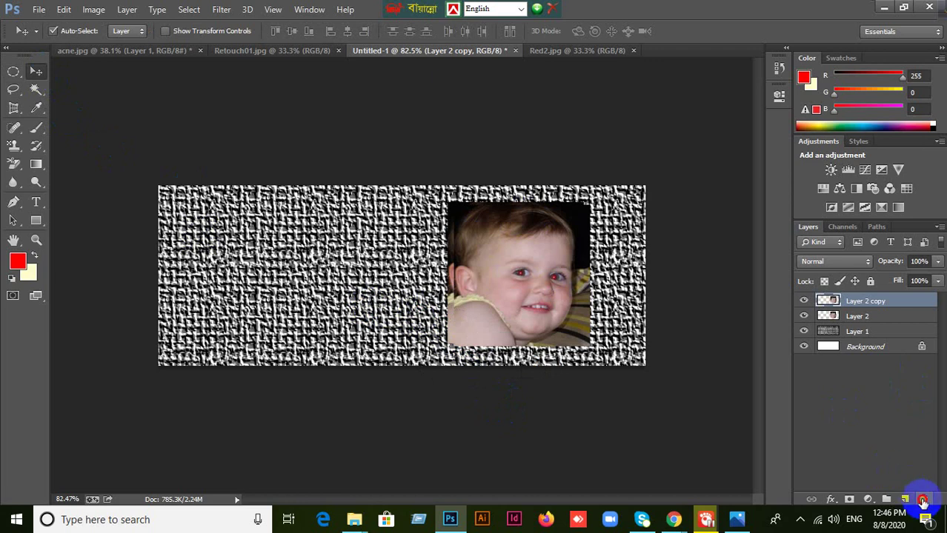
click(923, 501)
click(448, 199)
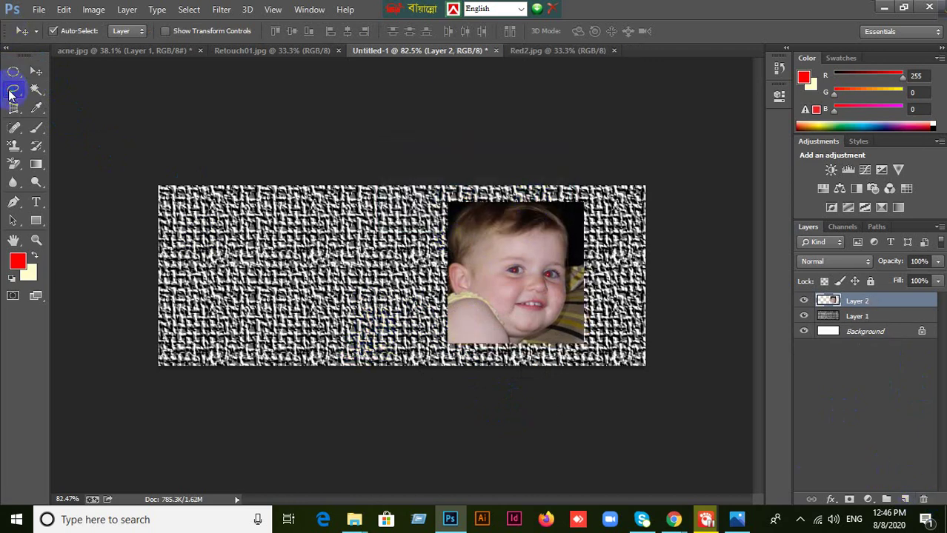
Outline the photo's lower-left shoulder area with the Polygonal Lasso, delete it from Layer 2, and deselect.
drag(10, 92, 81, 97)
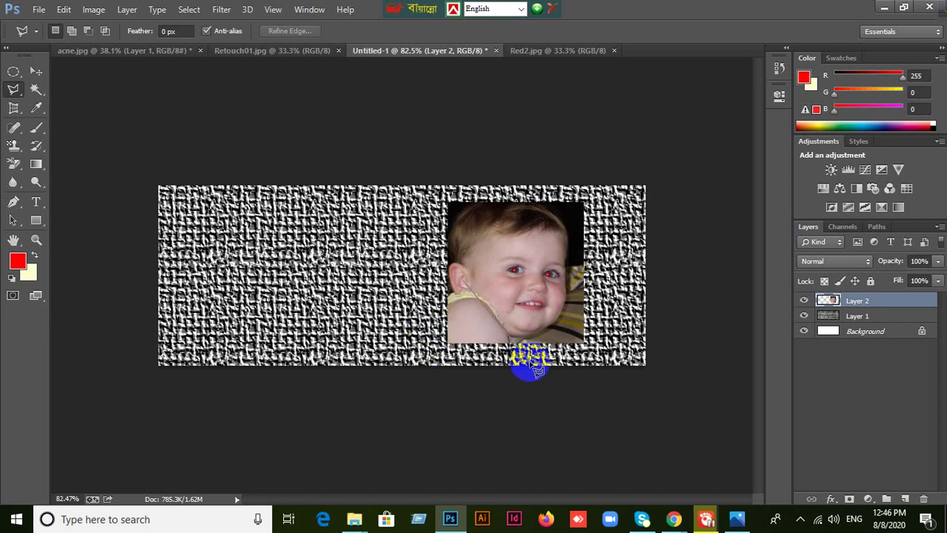
click(463, 284)
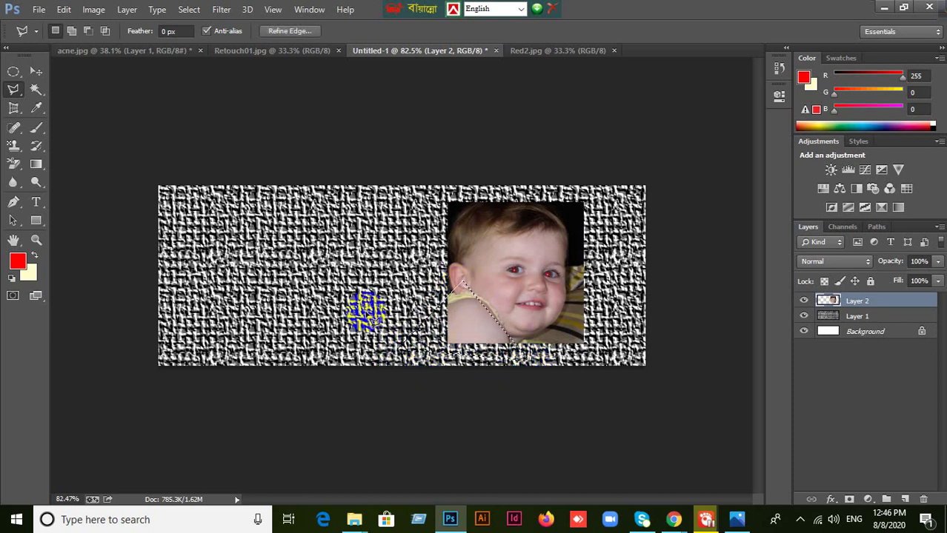
key(Delete)
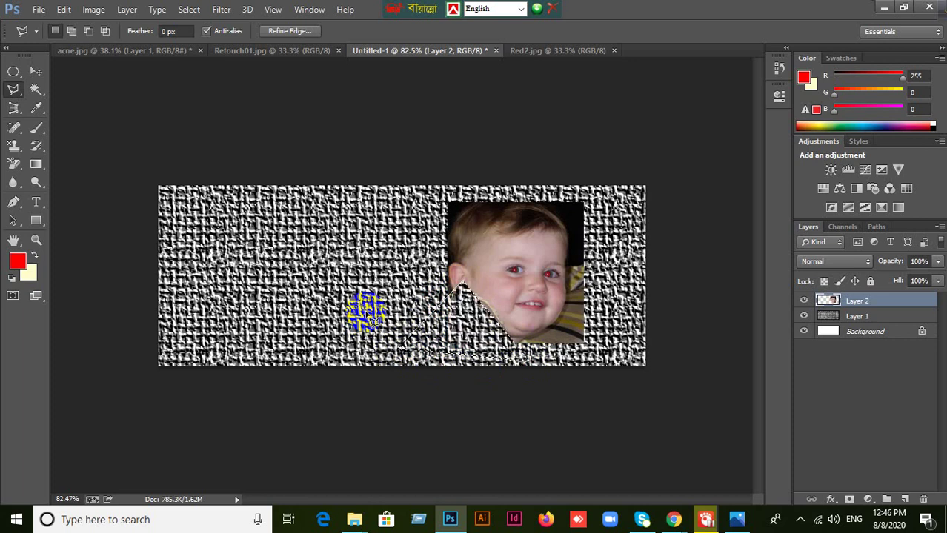
key(ctrl+d)
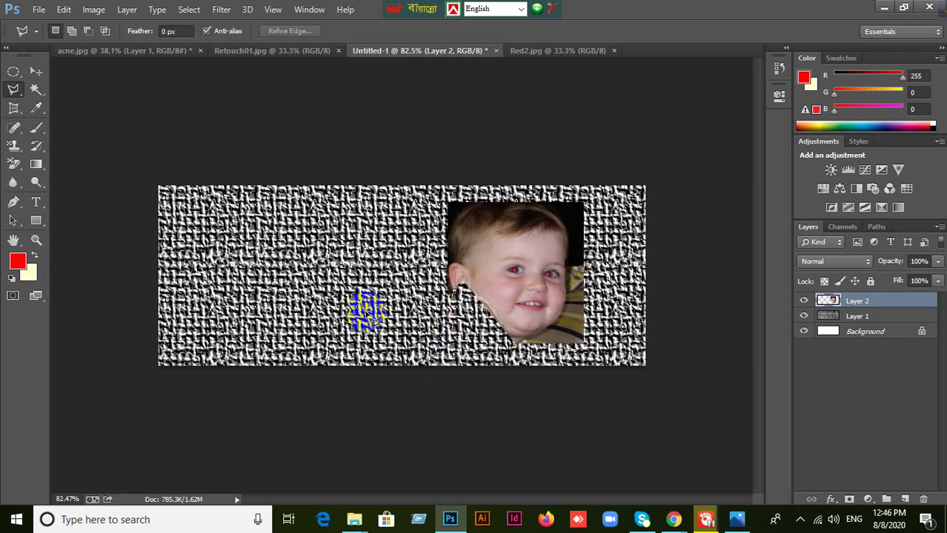
Open the CP2 banner image from the Project For Student folder in Photoshop as a sample design.
click(35, 72)
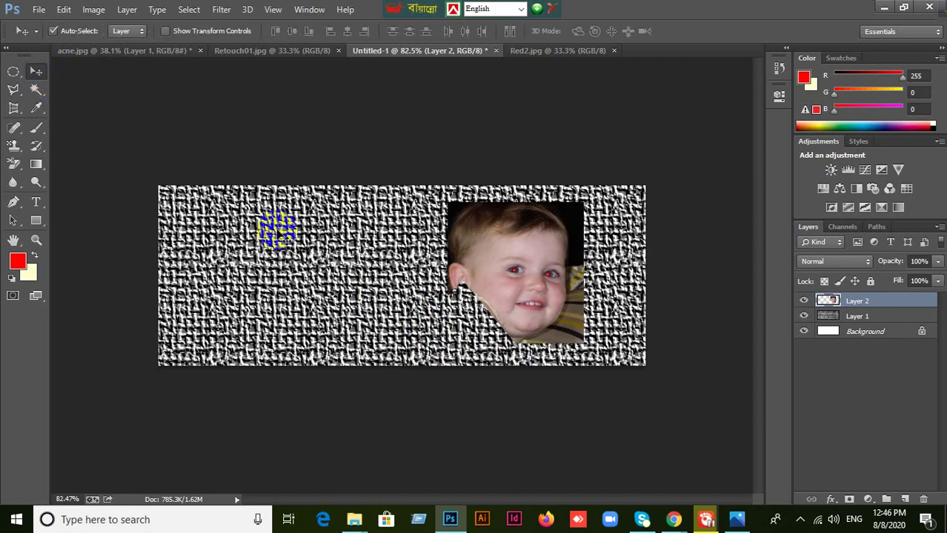
click(354, 521)
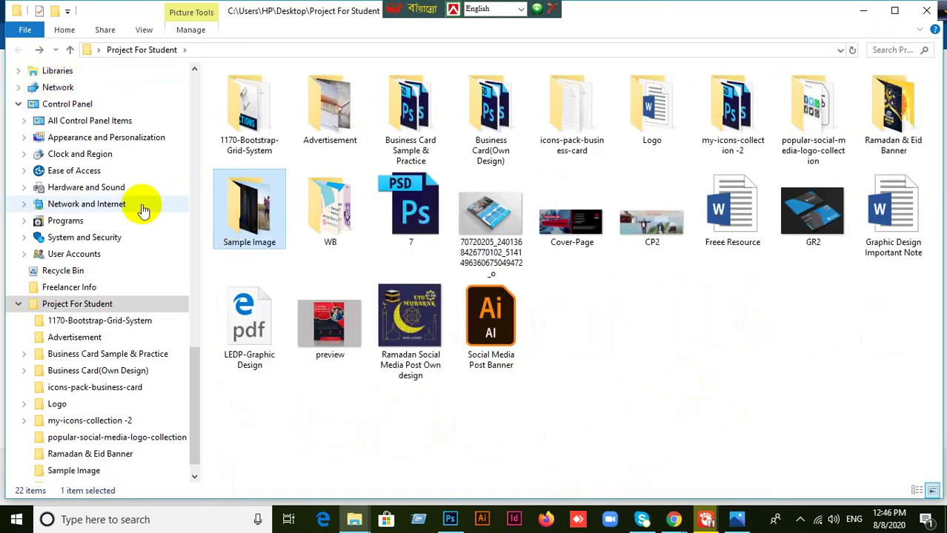
drag(647, 226, 624, 95)
drag(652, 4, 655, 7)
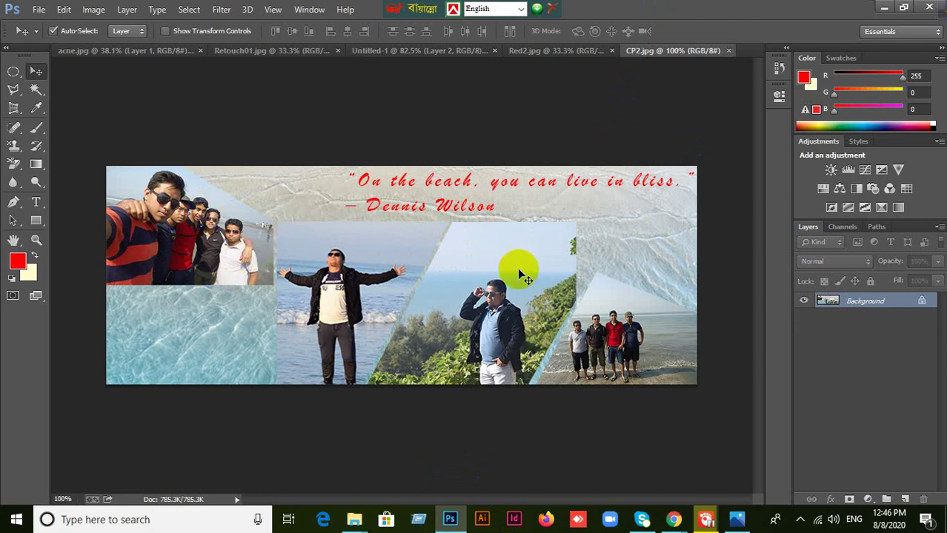
click(390, 269)
click(14, 71)
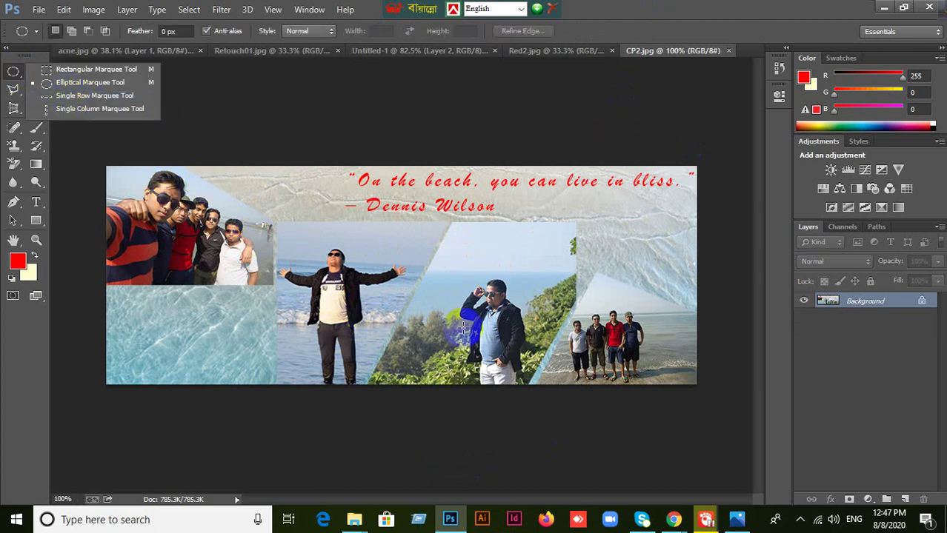
click(166, 155)
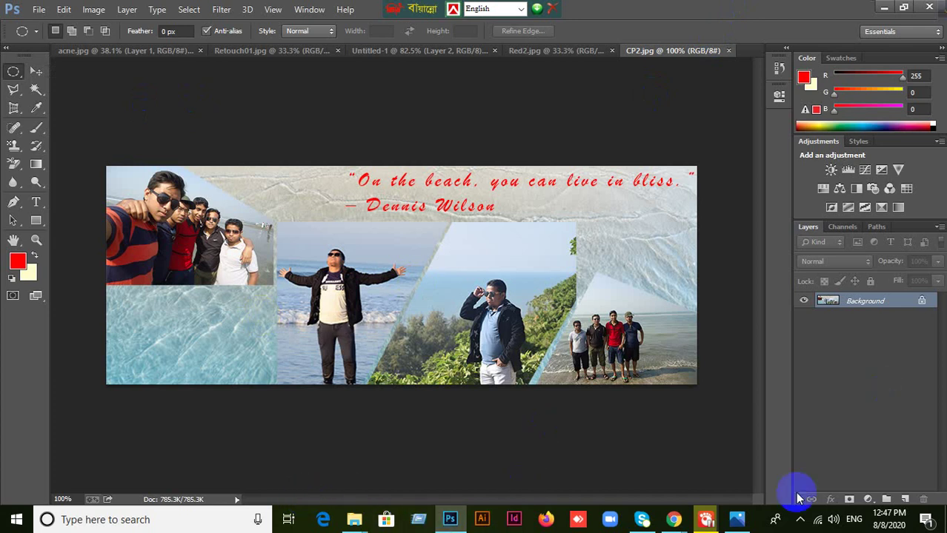
Deselect the Red2 image and close its document.
click(554, 52)
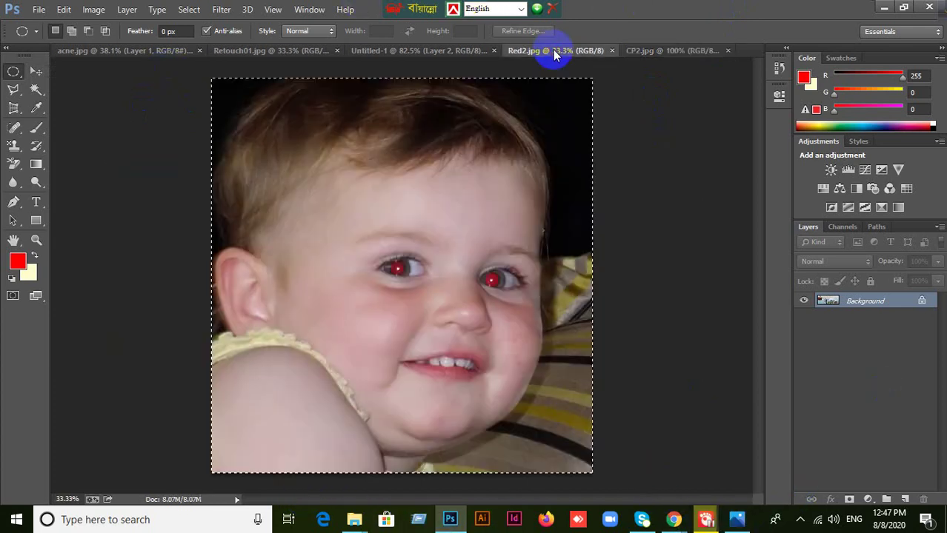
click(709, 262)
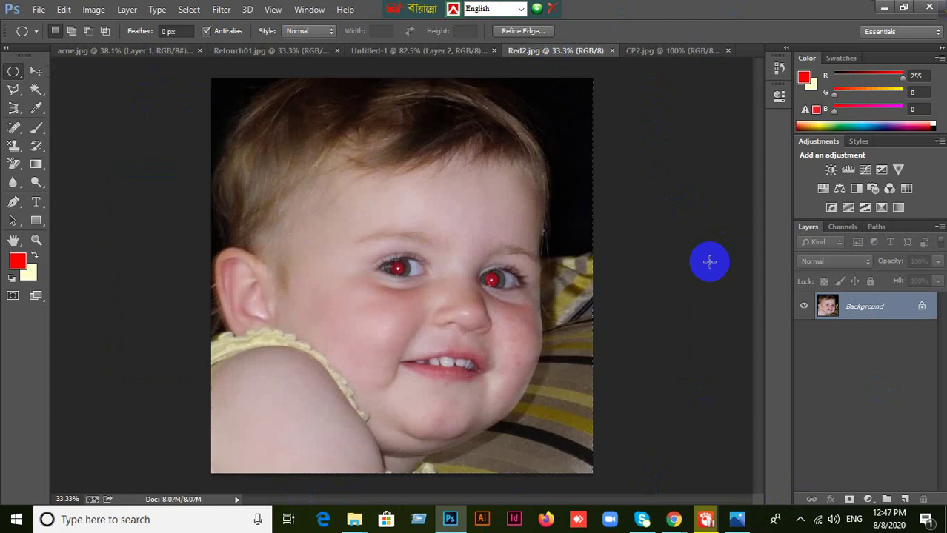
click(612, 51)
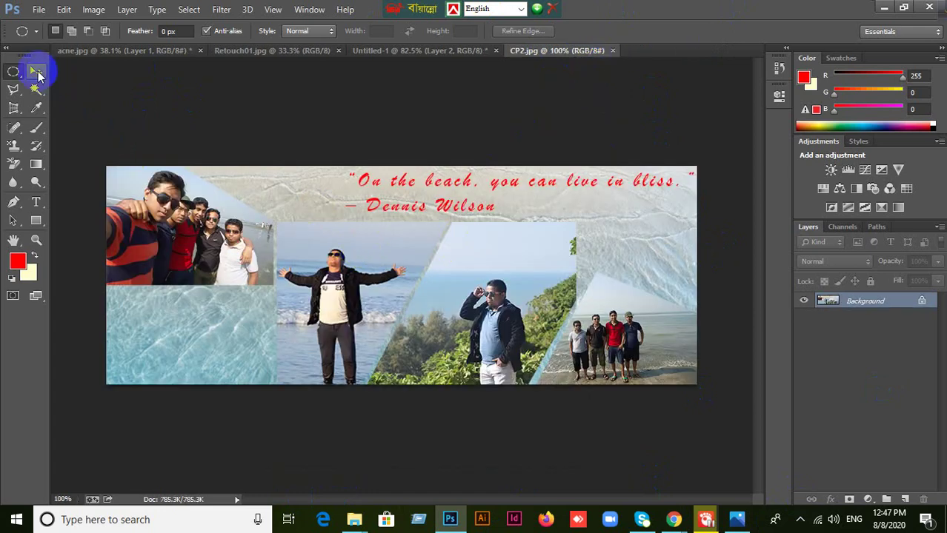
Delete the cut baby photo layer from the textured Untitled-1 document.
click(36, 71)
click(390, 52)
drag(504, 249, 497, 262)
key(Delete)
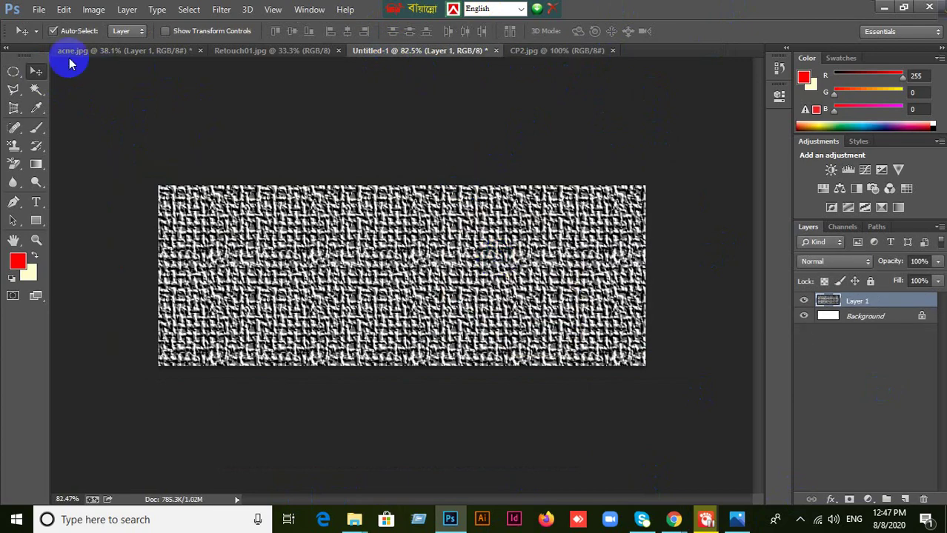
Open the photo of the bearded man in a green T-shirt from the Sample Image folder in Photoshop.
click(88, 54)
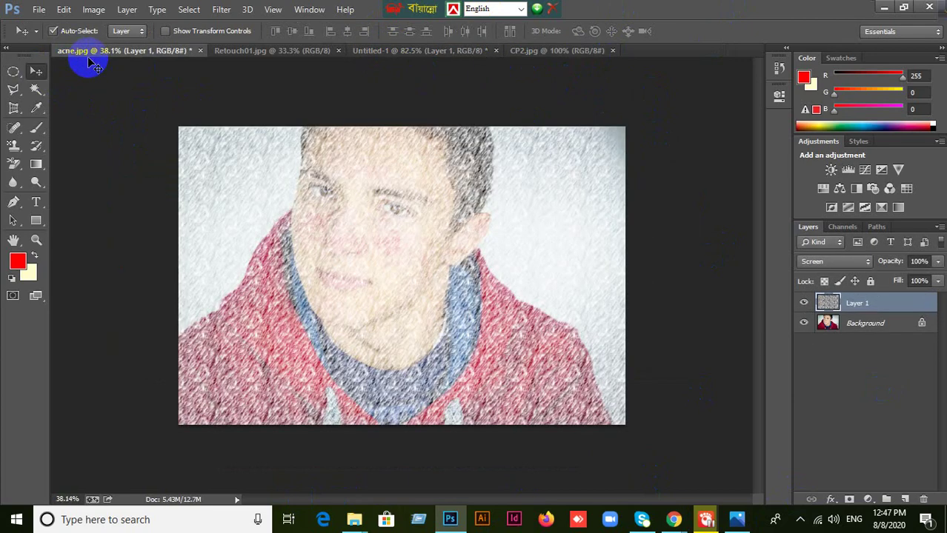
click(580, 50)
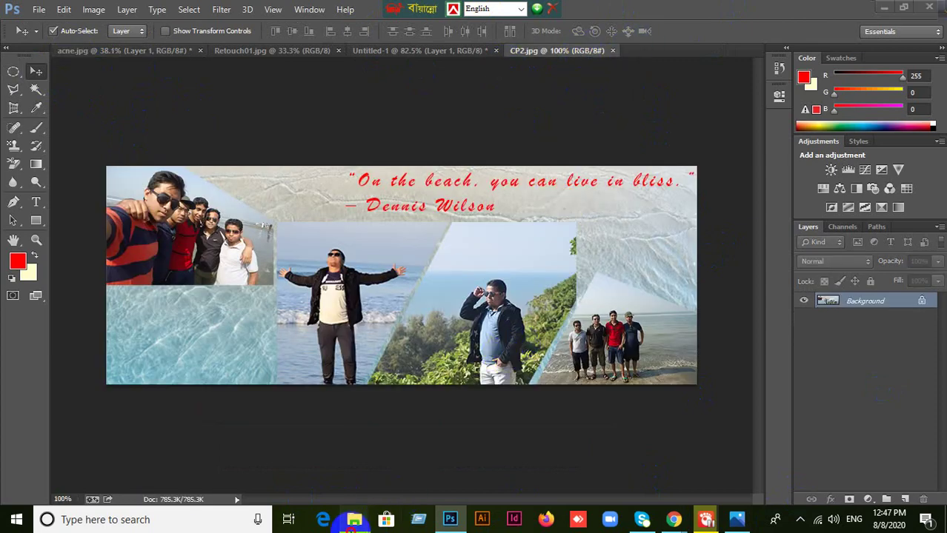
click(354, 519)
click(327, 478)
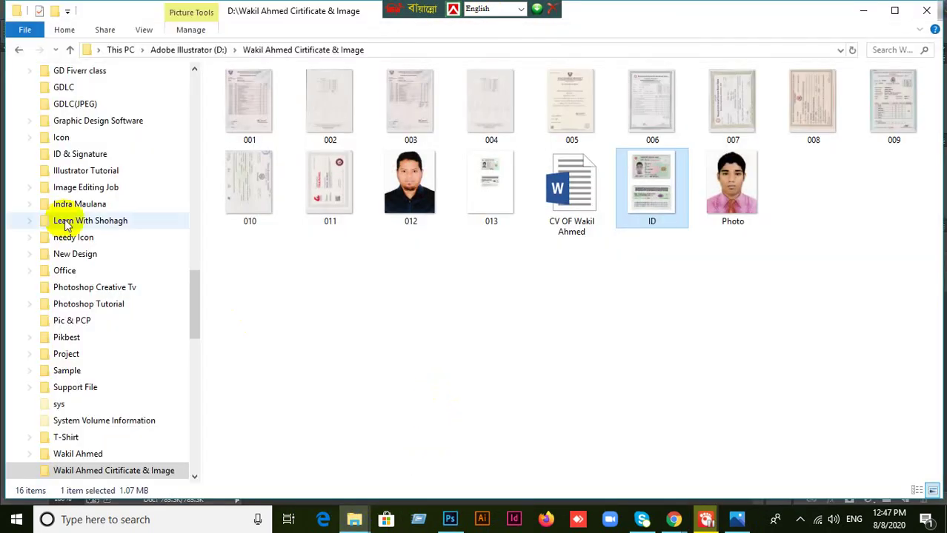
click(354, 519)
click(469, 484)
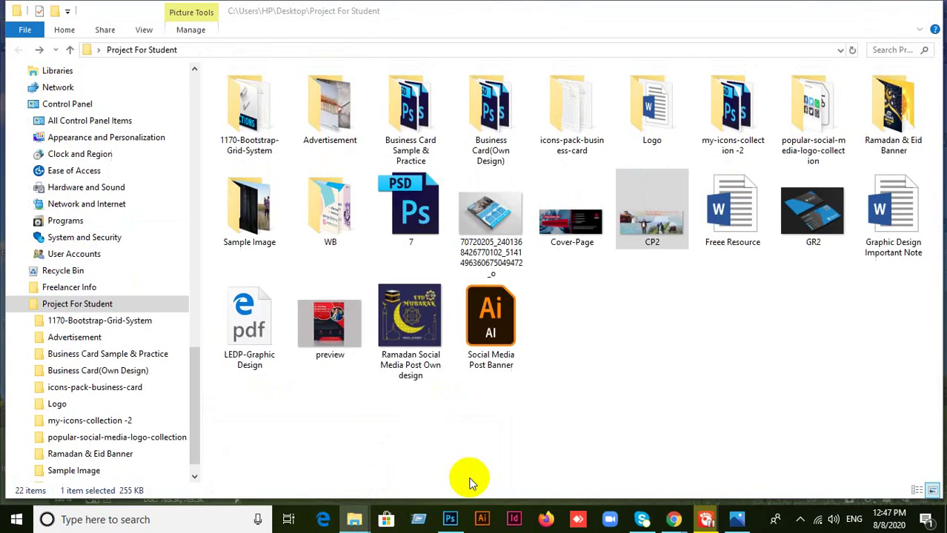
click(613, 390)
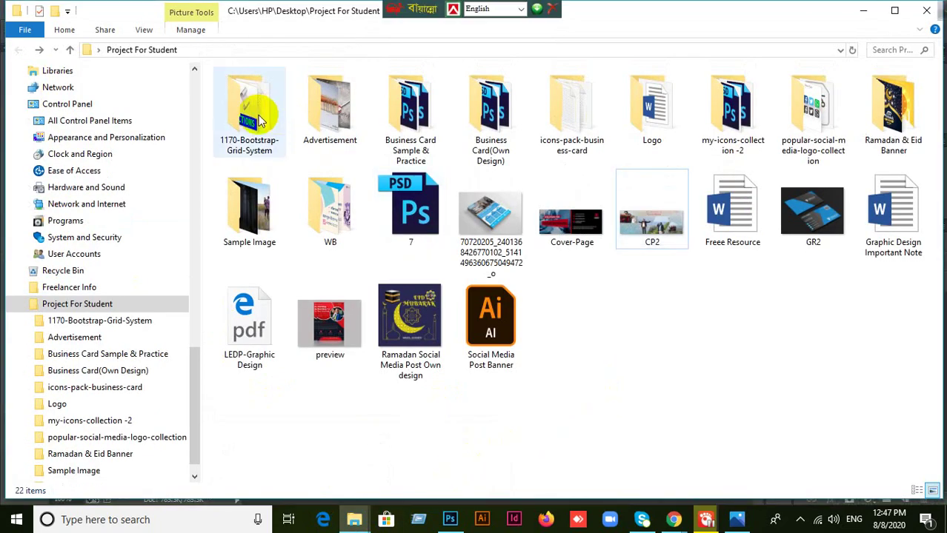
click(276, 211)
double_click(277, 213)
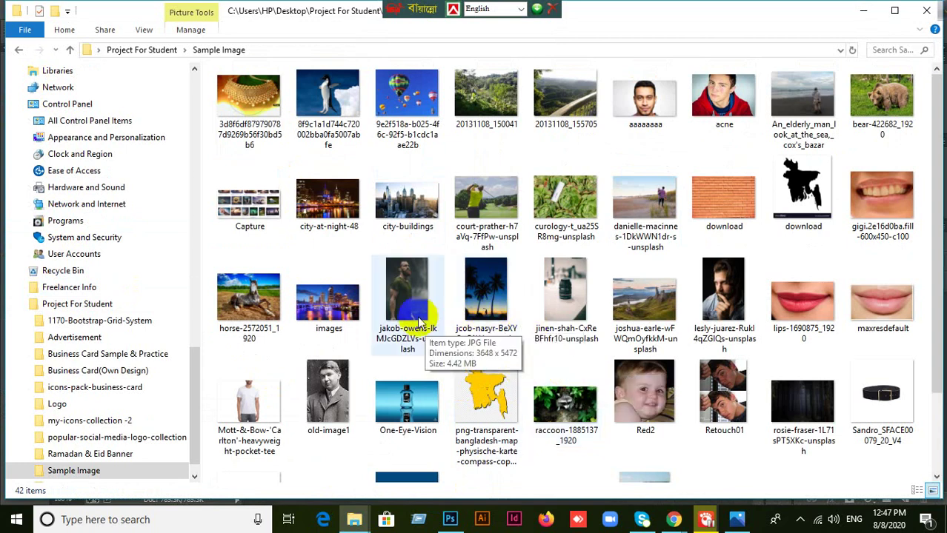
drag(408, 311, 644, 89)
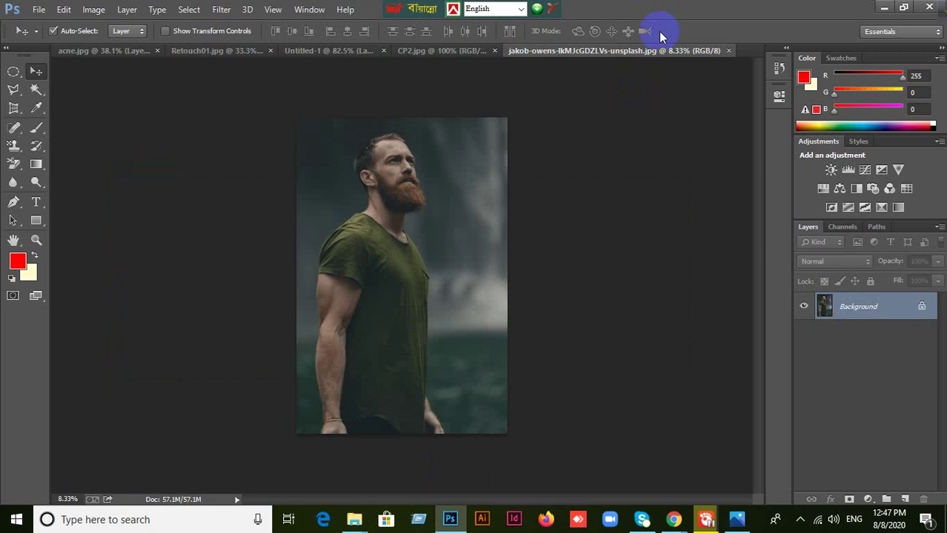
Copy the entire bearded man photo and paste it into the textured Untitled-1 document as a new layer.
key(ctrl+a)
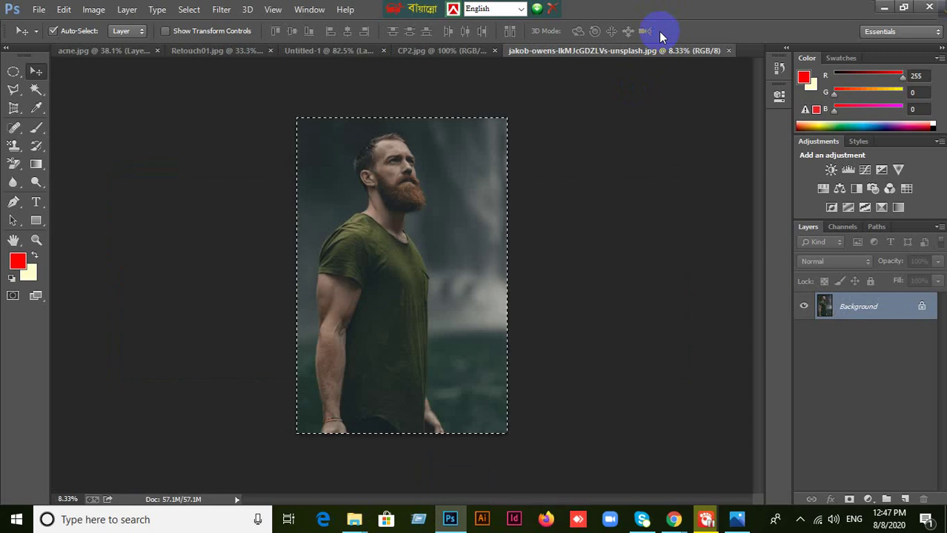
click(327, 52)
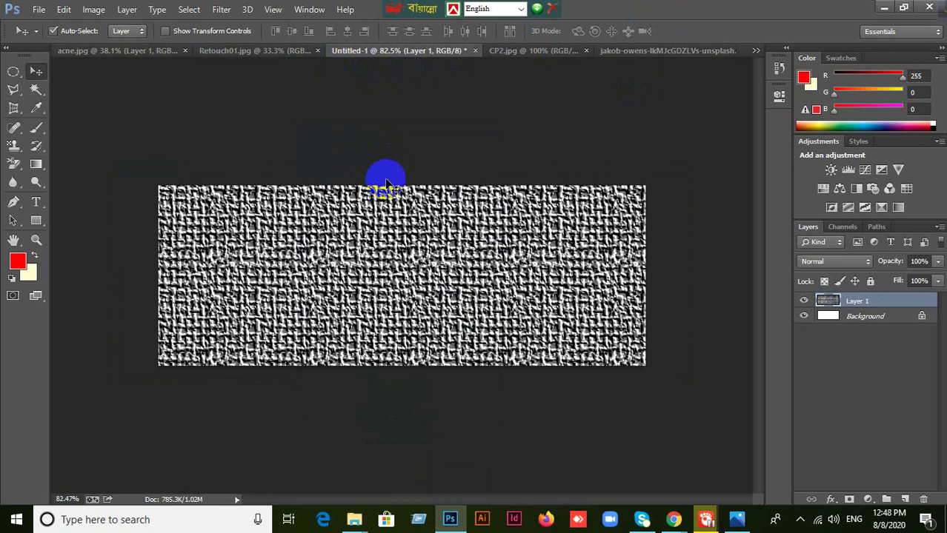
key(ctrl+v)
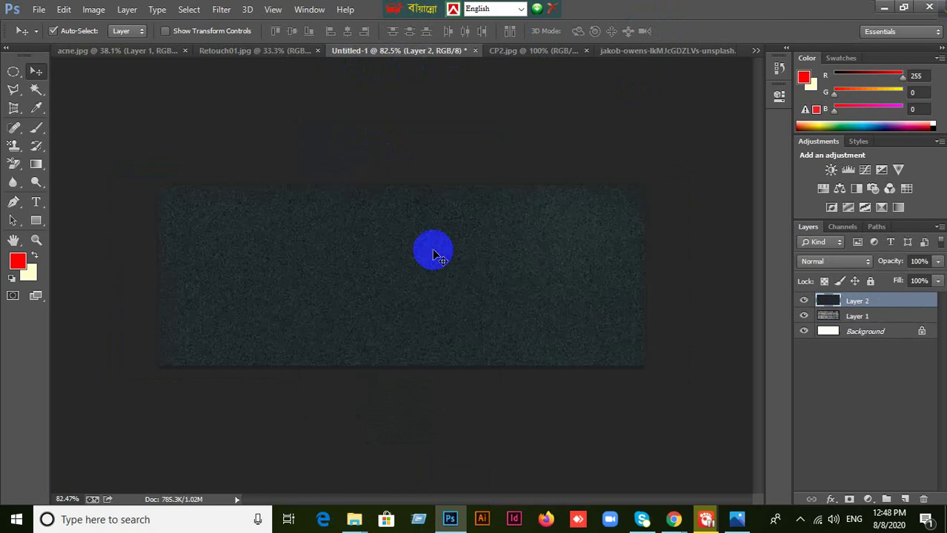
key(ctrl+z)
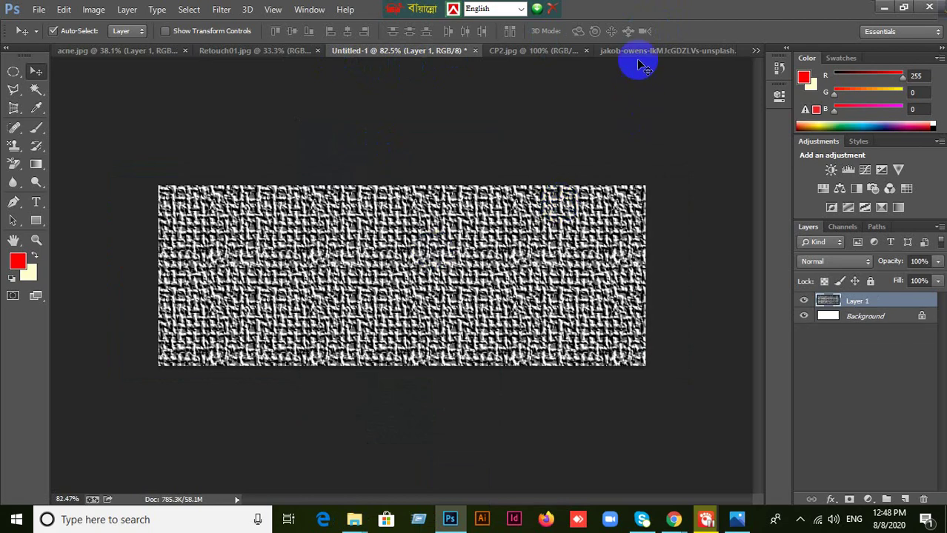
click(639, 57)
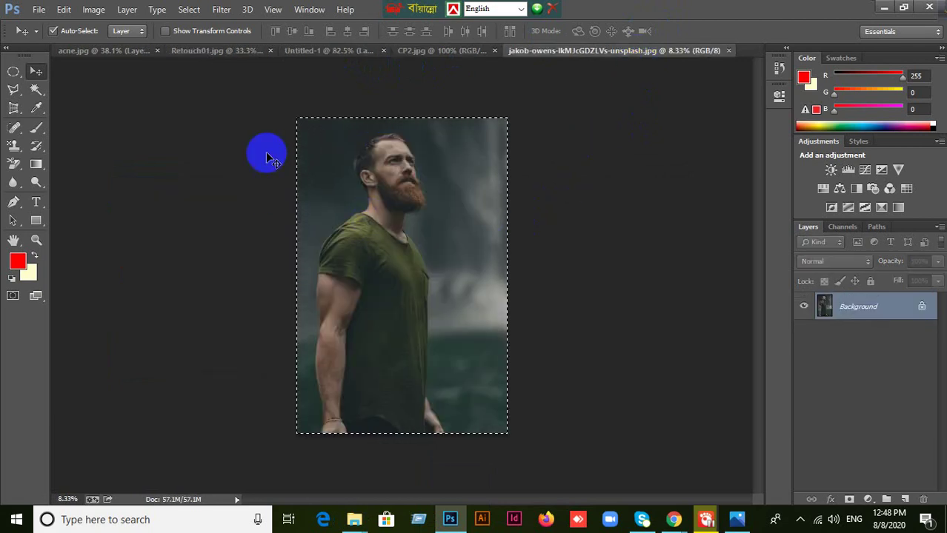
click(326, 51)
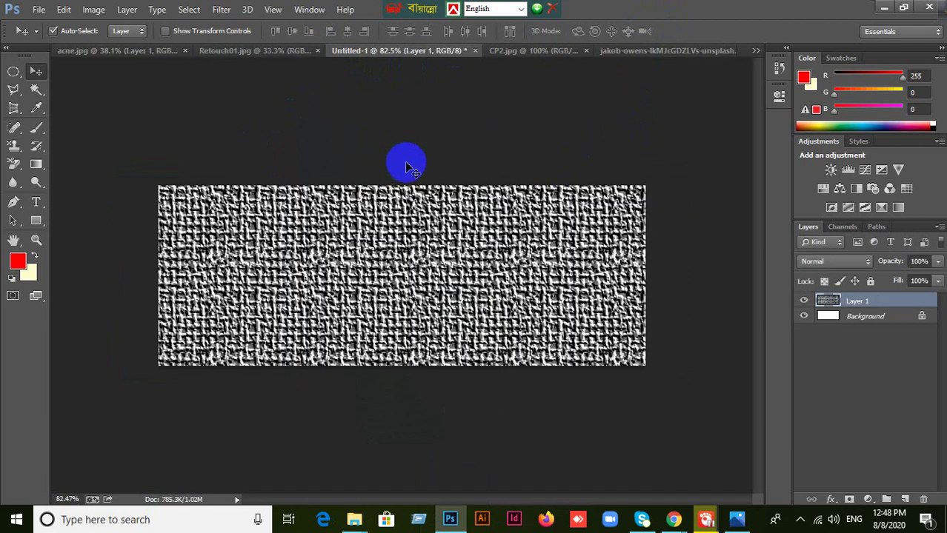
key(ctrl+v)
Start a free transform on the pasted photo layer and scale it down to about 18%.
key(ctrl+minus)
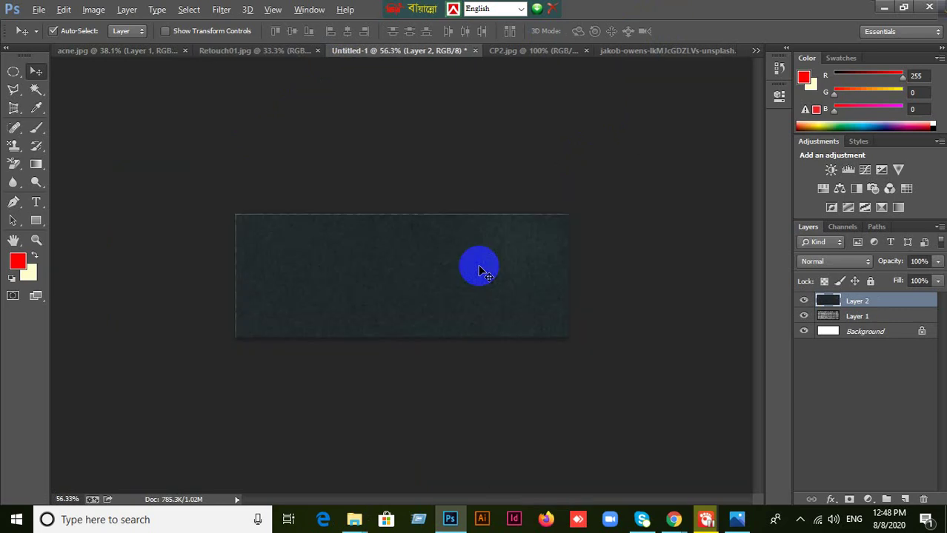
key(ctrl+minus)
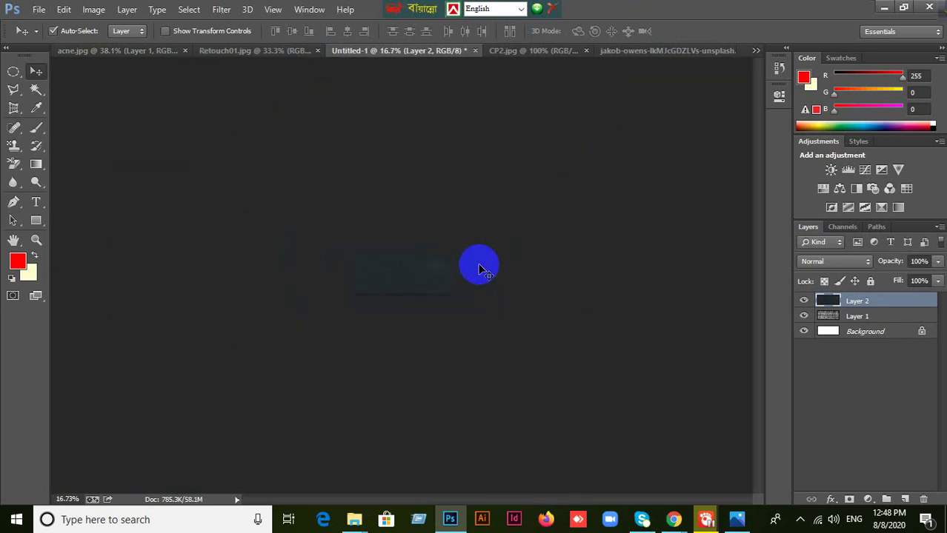
key(ctrl+t)
key(ctrl+minus)
key(ctrl+minus)
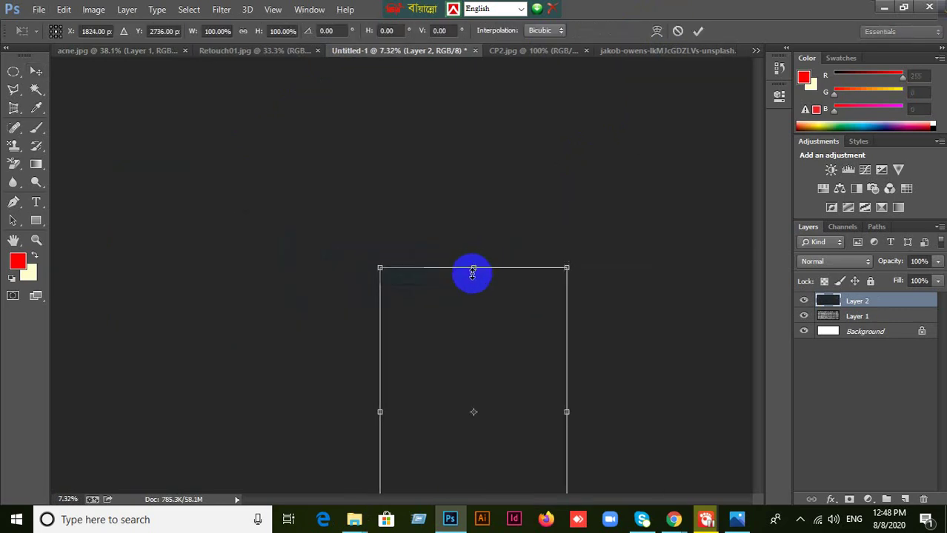
key(ctrl+minus)
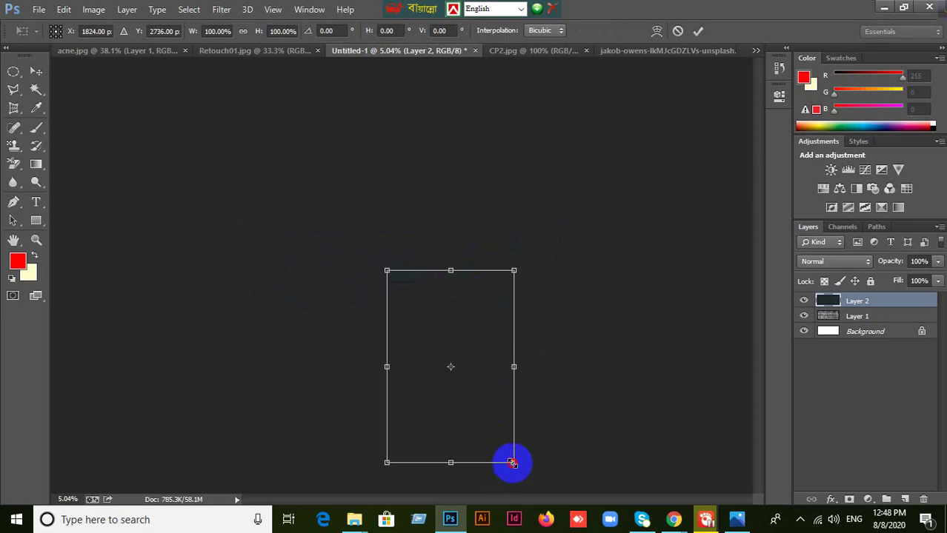
drag(512, 463, 413, 305)
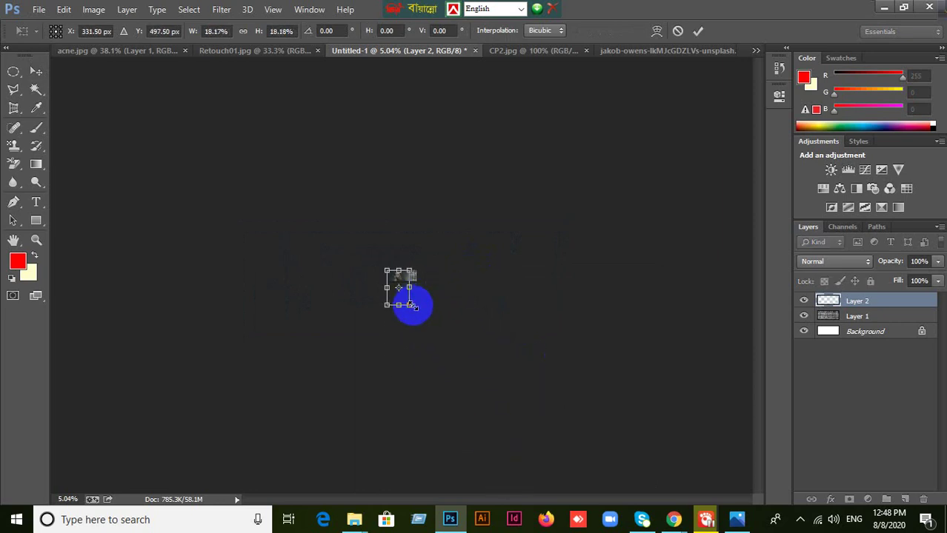
Scale the man's photo down further to about 5.59% so that it fits within the canvas height.
key(ctrl+plus)
key(ctrl+plus)
key(ctrl+plus)
key(ctrl+plus)
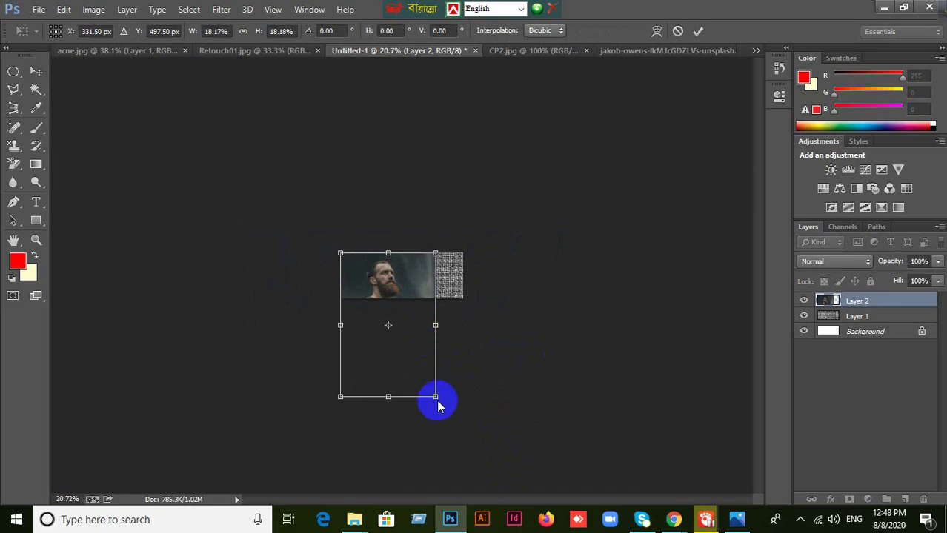
drag(437, 398, 378, 296)
key(ctrl+plus)
key(ctrl+plus)
key(ctrl+plus)
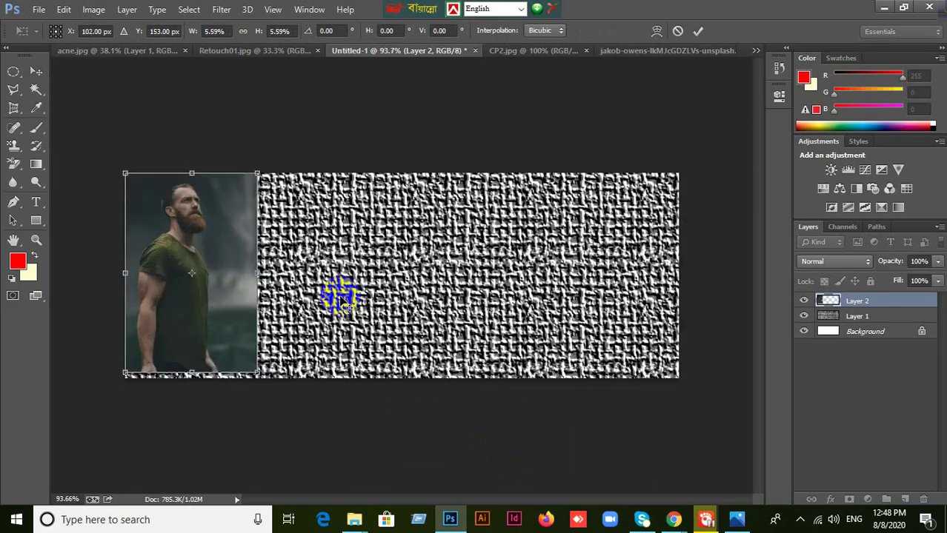
Move the man's photo near the middle of the textured canvas, apply the transform, and nudge it slightly left and down.
drag(230, 318, 406, 310)
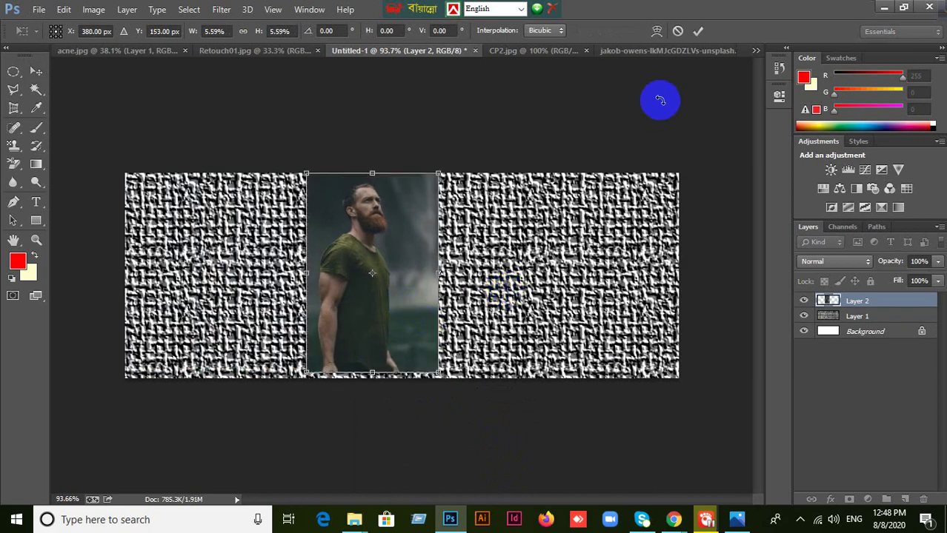
click(698, 30)
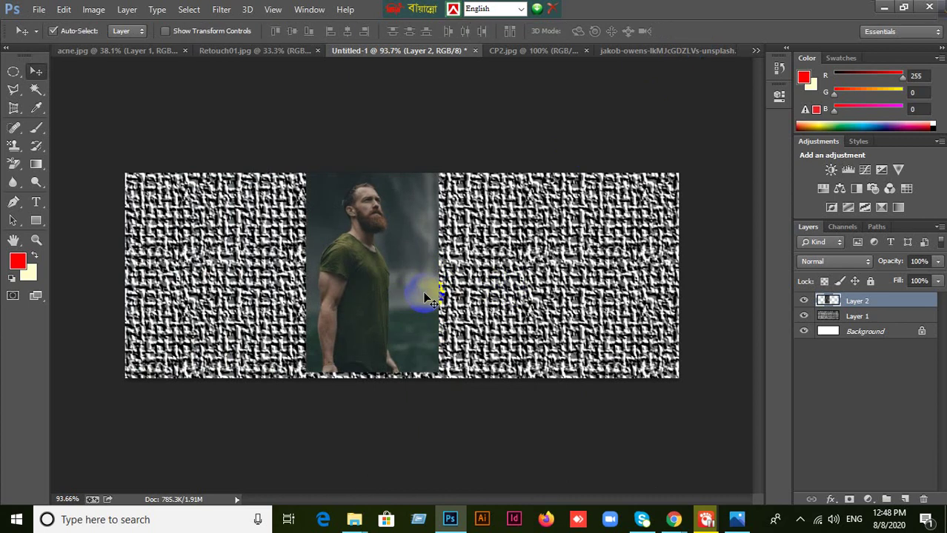
drag(422, 295, 410, 295)
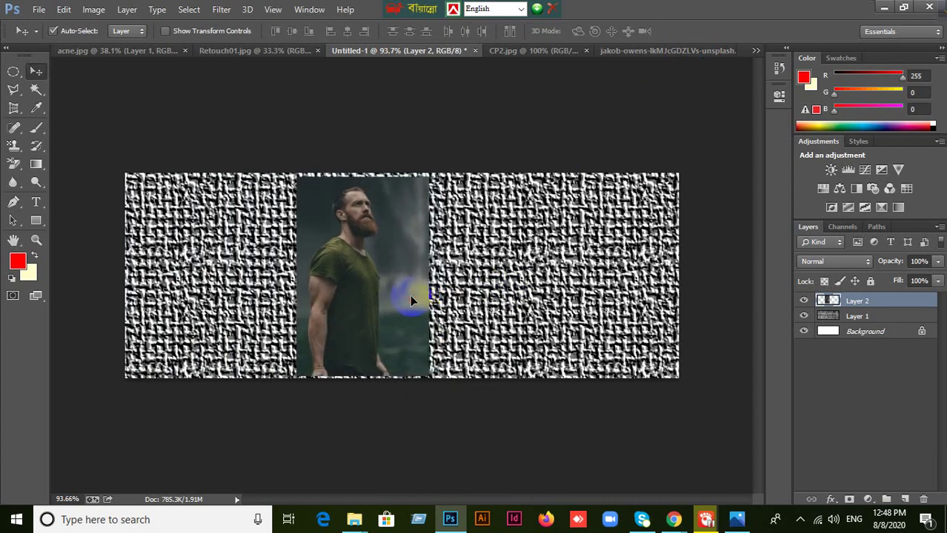
Activate the Polygonal Lasso Tool for cutting the man's photo on Layer 2.
click(13, 72)
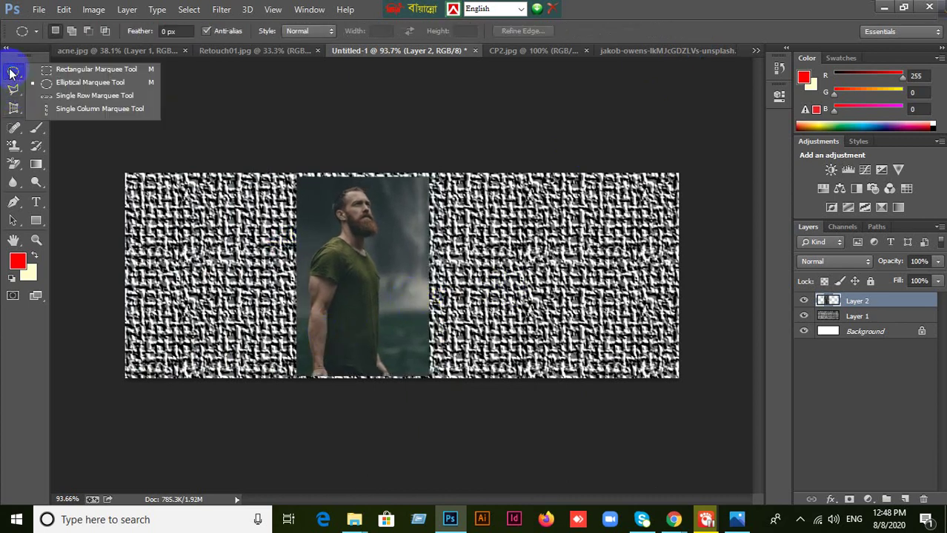
click(13, 89)
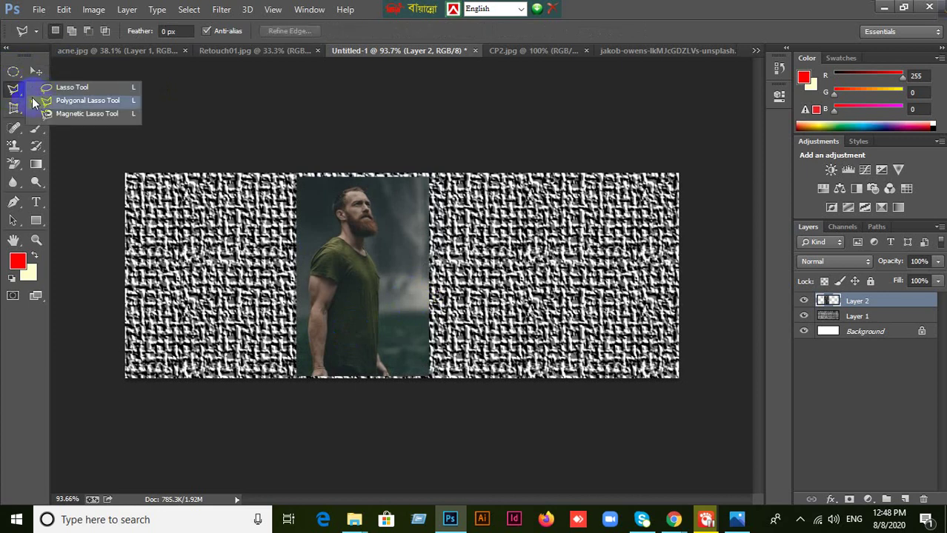
click(46, 102)
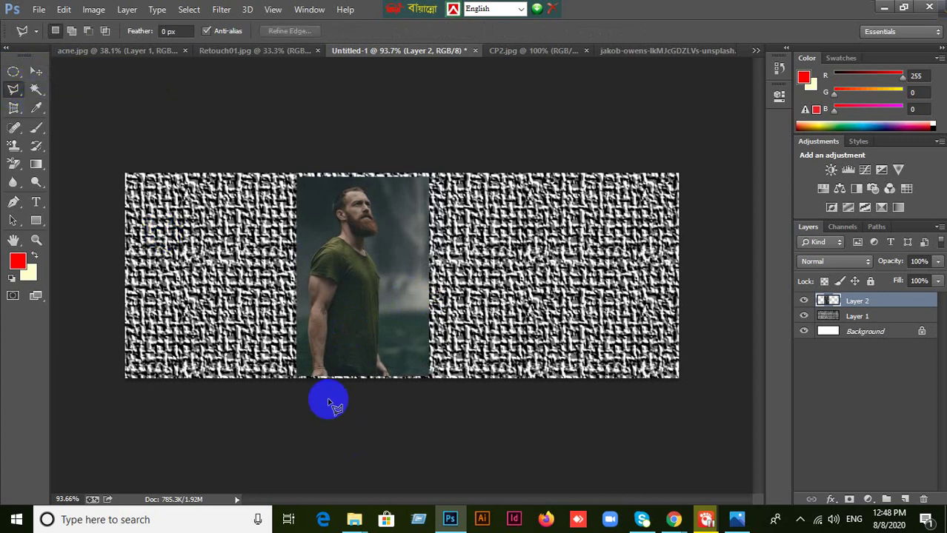
click(252, 354)
click(465, 246)
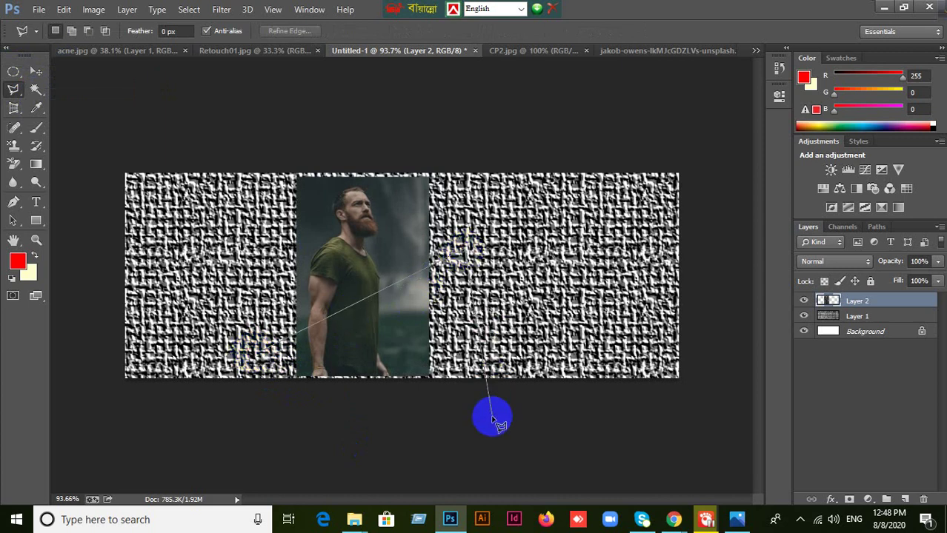
click(478, 421)
click(271, 421)
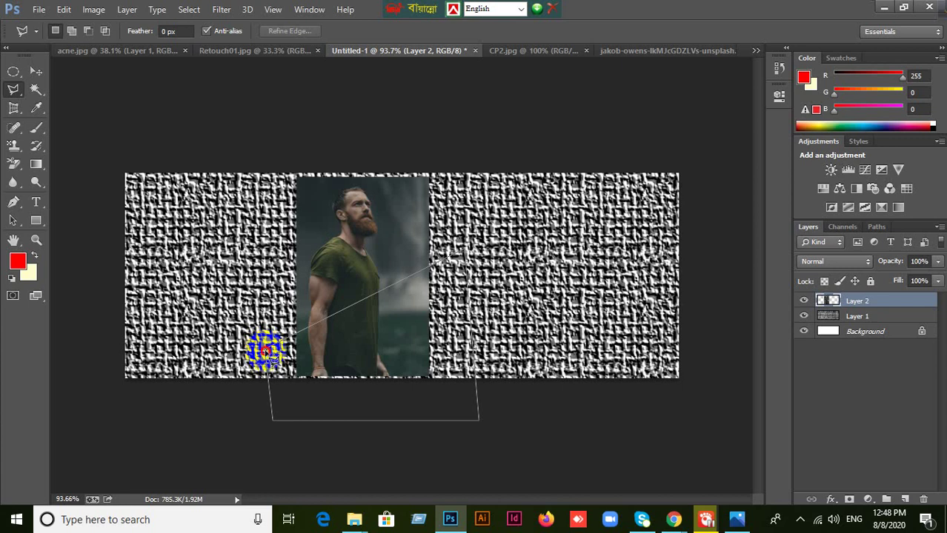
click(269, 353)
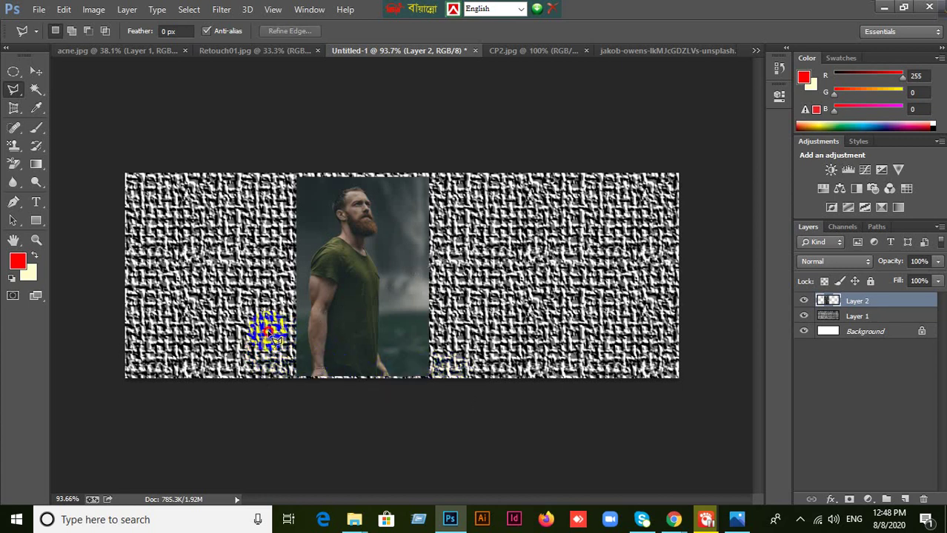
Delete the lower part of the man's photo with a slanted polygonal selection and shift the remainder down about 9 px.
click(268, 331)
click(491, 262)
click(467, 409)
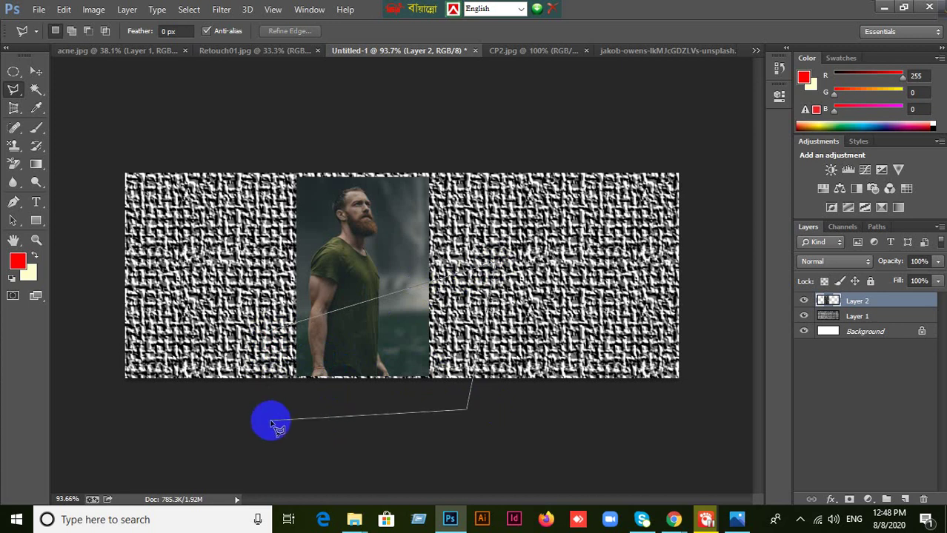
click(272, 423)
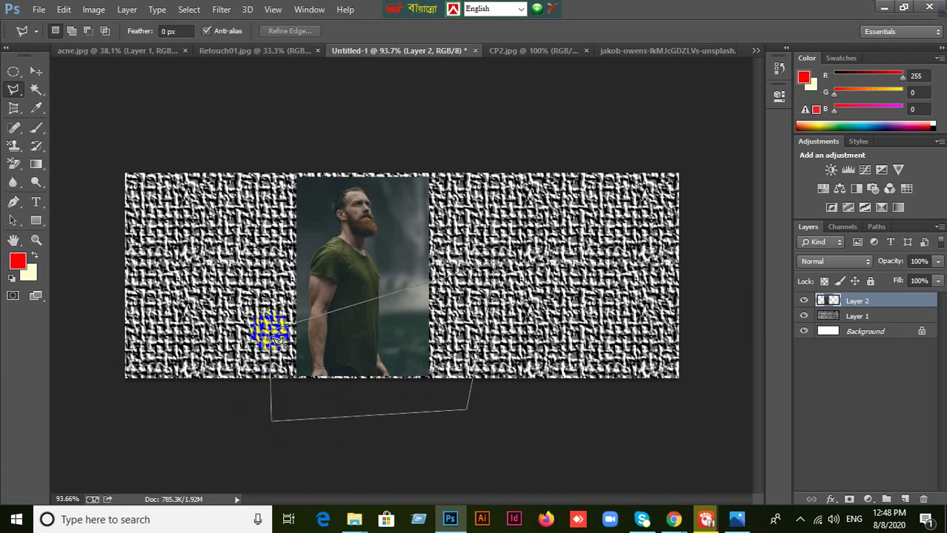
click(271, 333)
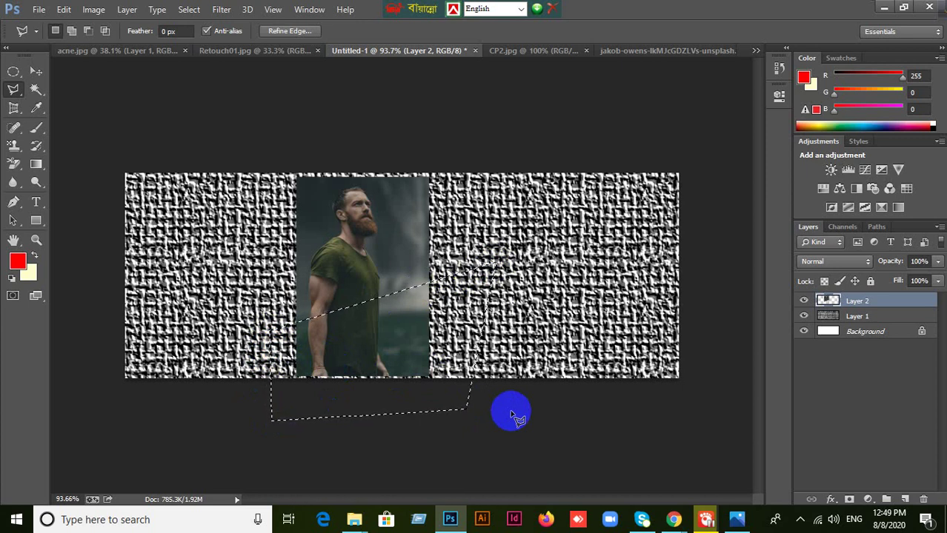
key(Delete)
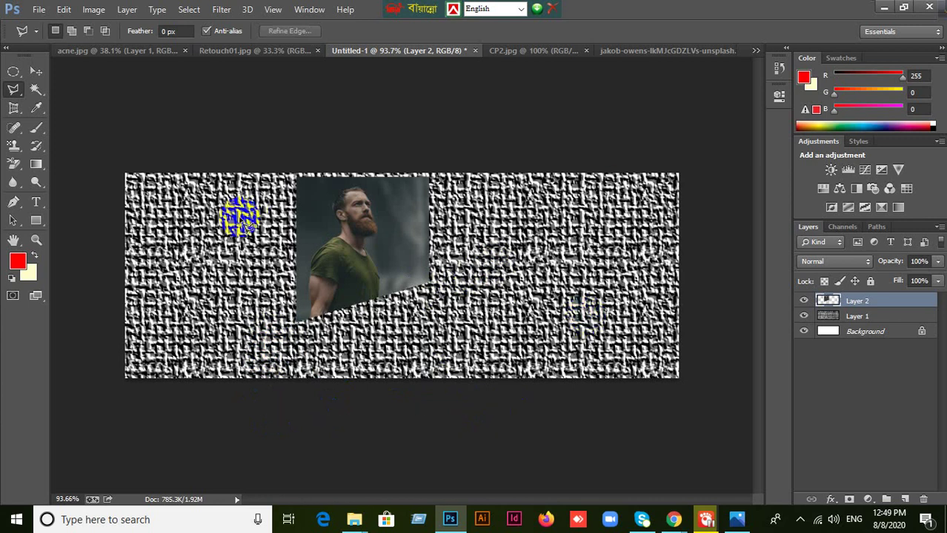
click(35, 71)
drag(364, 219, 364, 226)
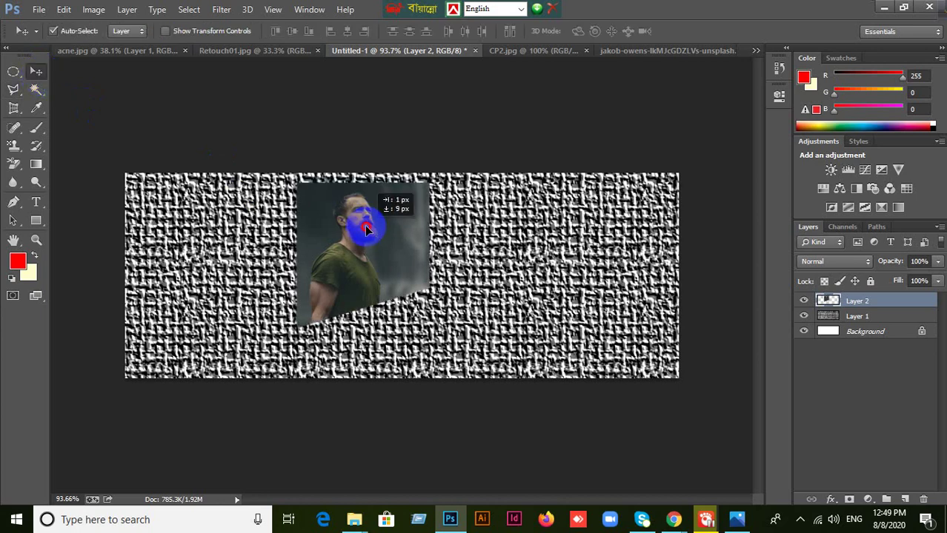
Look over the Sample Image folder in File Explorer and return to the banner document.
mouse_move(355, 518)
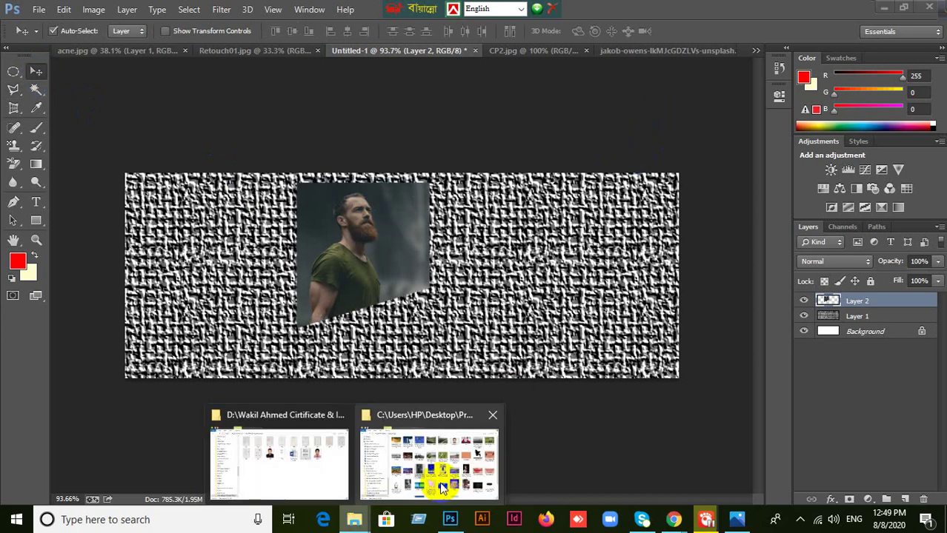
click(443, 487)
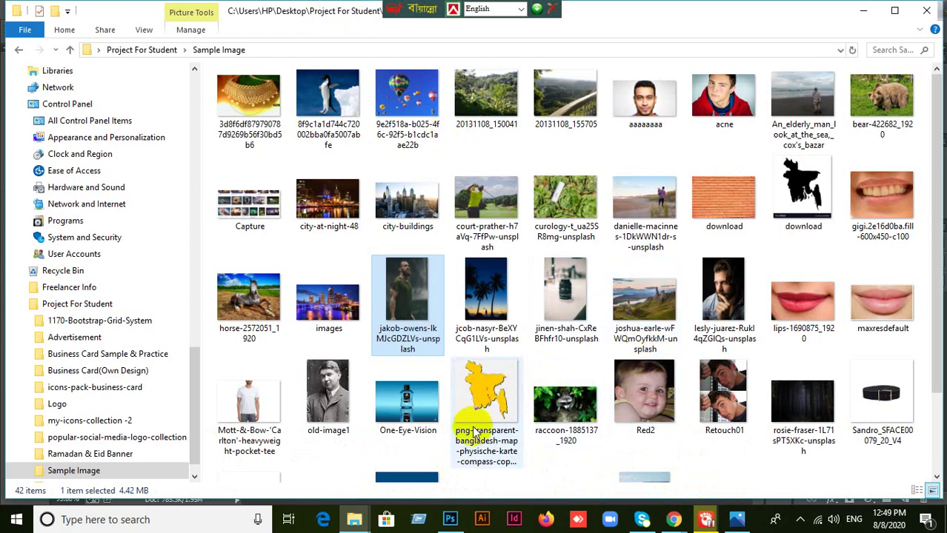
click(860, 10)
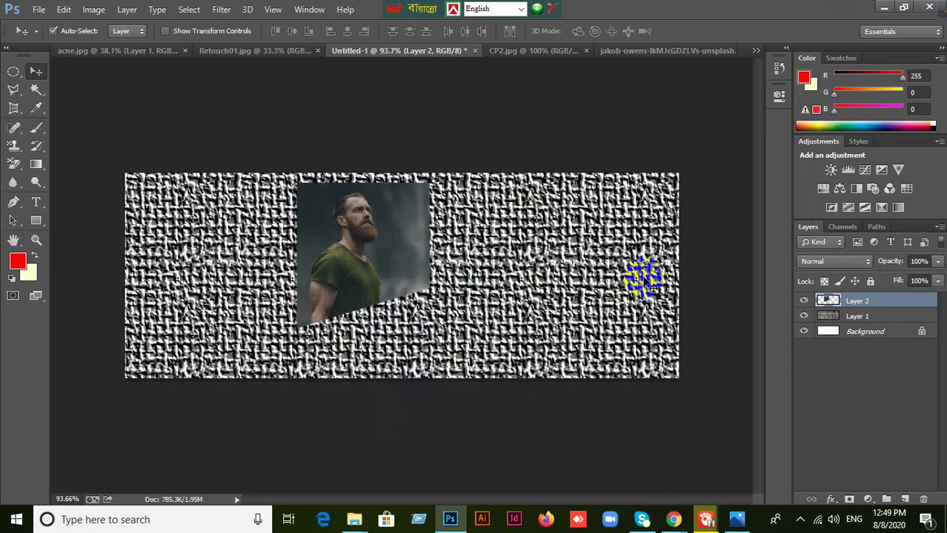
Switch to the Google Meet call in Chrome and mute the microphone.
mouse_move(667, 518)
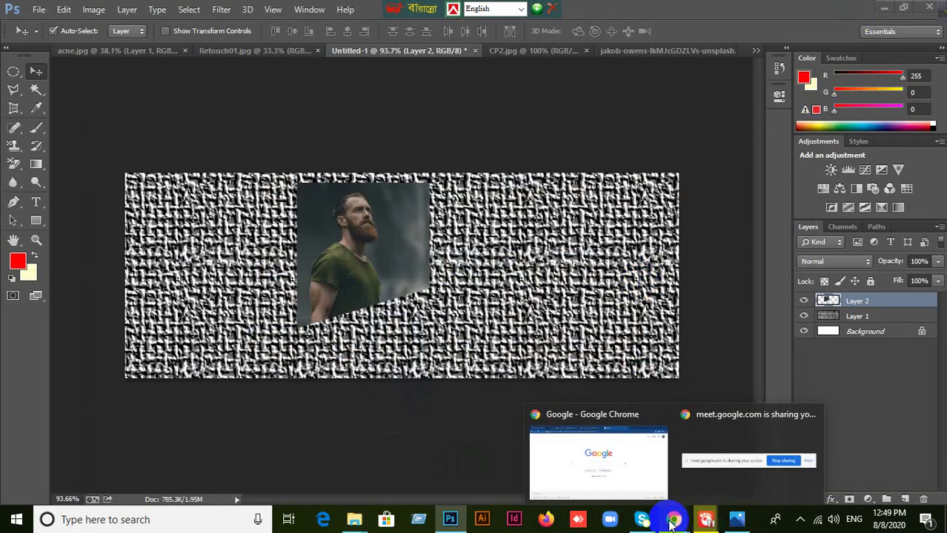
click(601, 487)
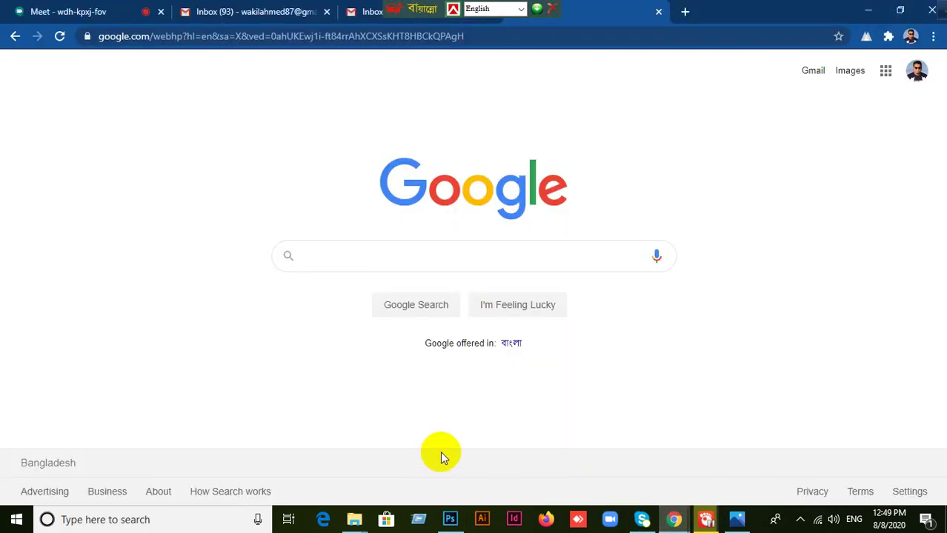
click(29, 10)
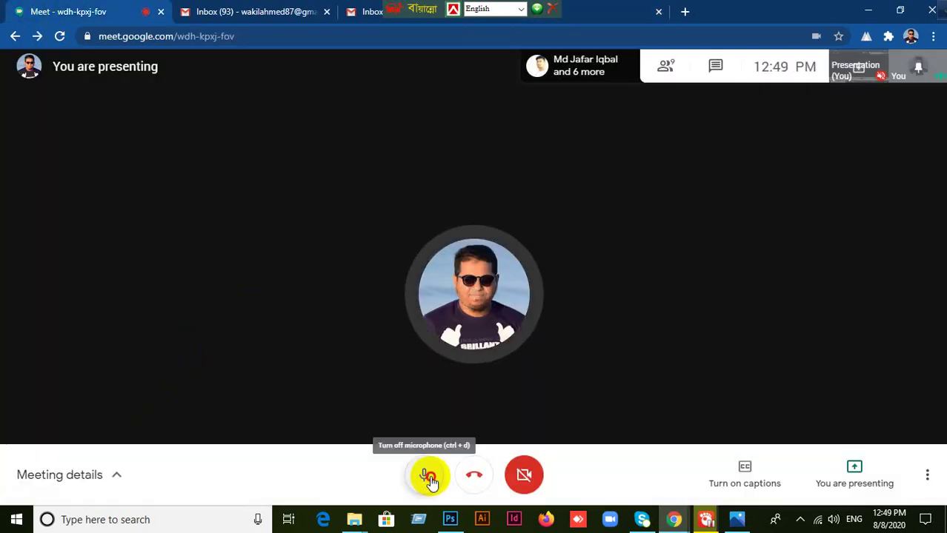
click(428, 474)
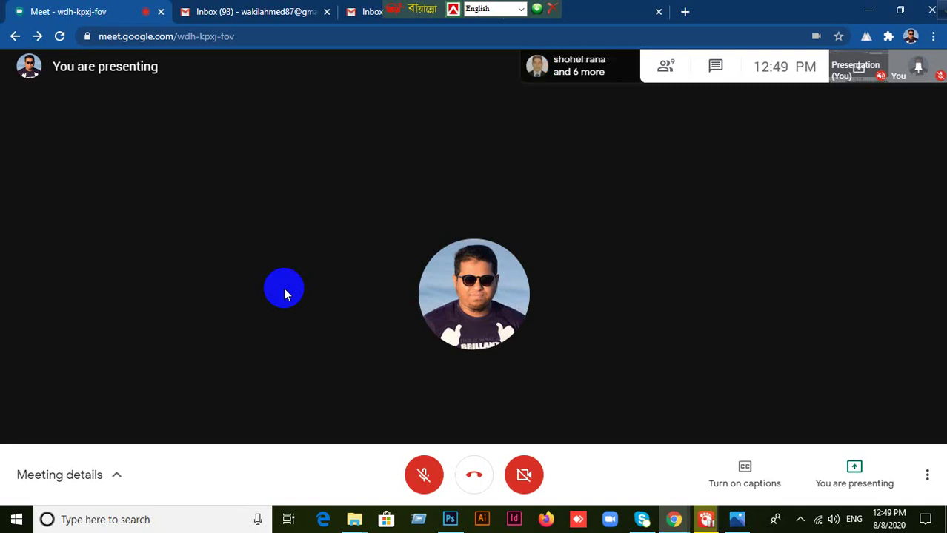
Check the Gmail inbox and return to the Google Meet call.
click(237, 12)
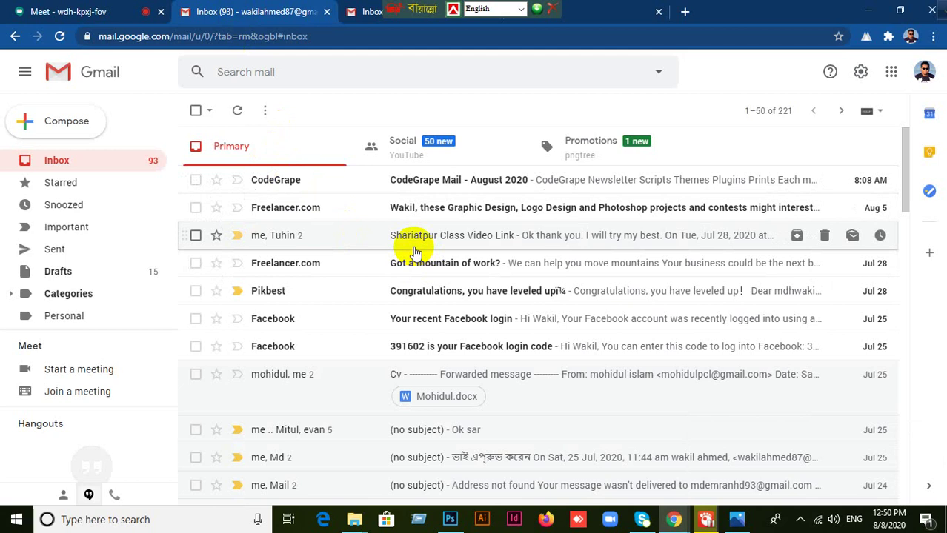
click(65, 18)
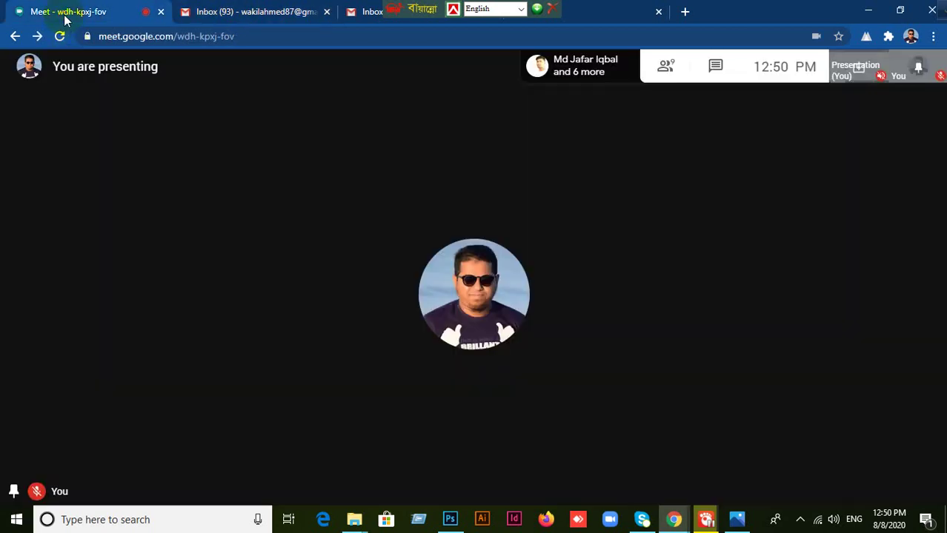
Turn the meeting microphone back on and switch back to Photoshop.
mouse_move(154, 200)
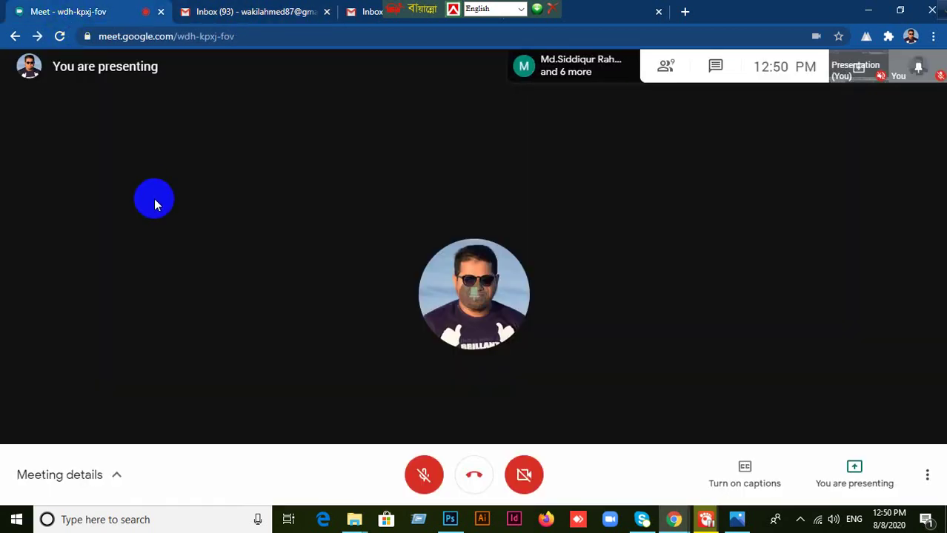
click(422, 473)
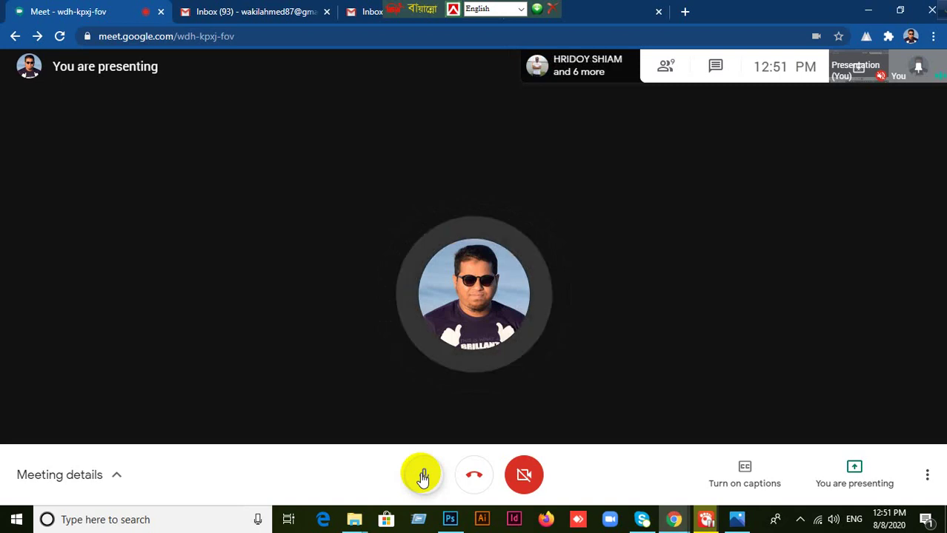
click(450, 521)
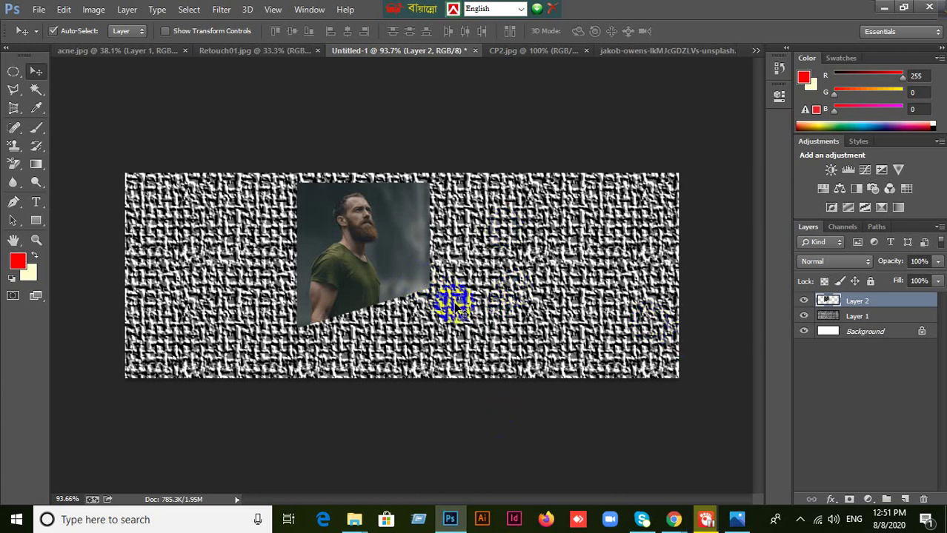
Add a new empty layer above the man's photo and activate the Pattern Stamp Tool.
click(905, 500)
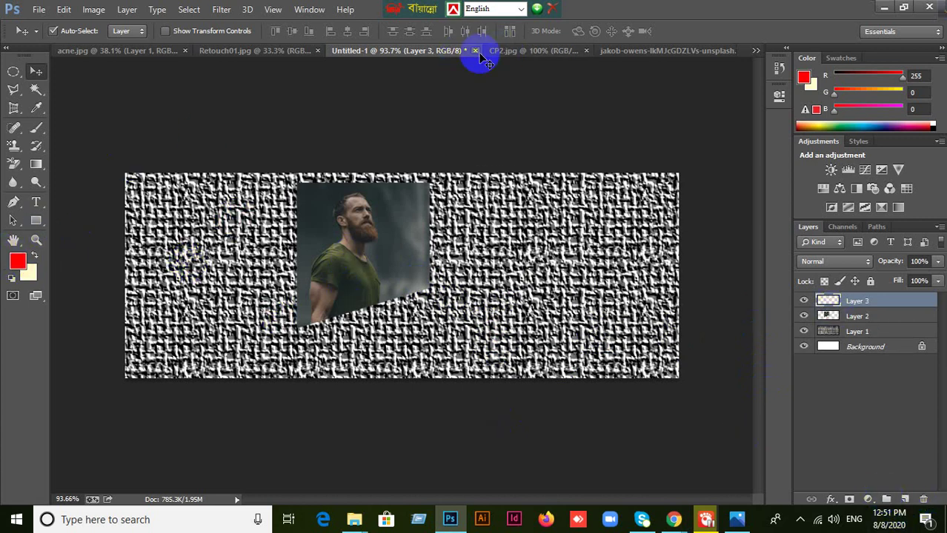
click(12, 183)
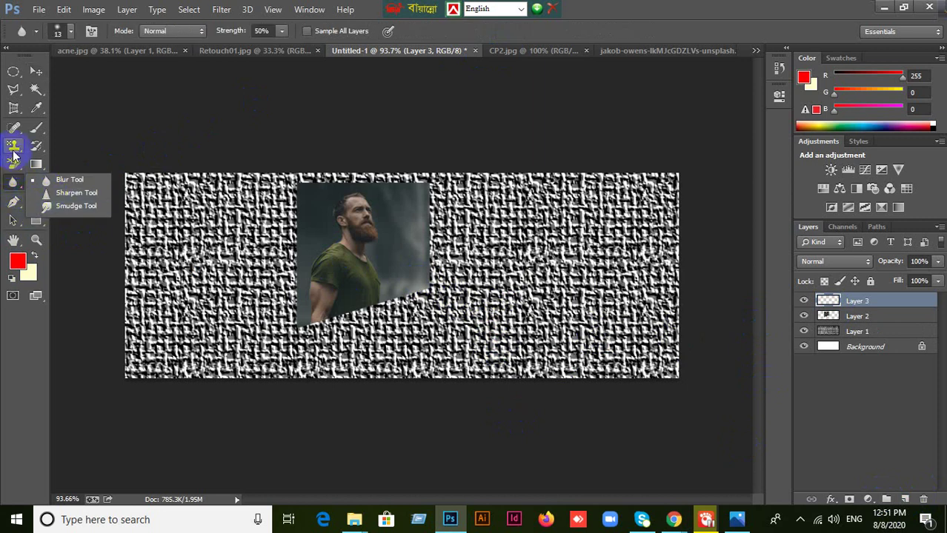
click(13, 152)
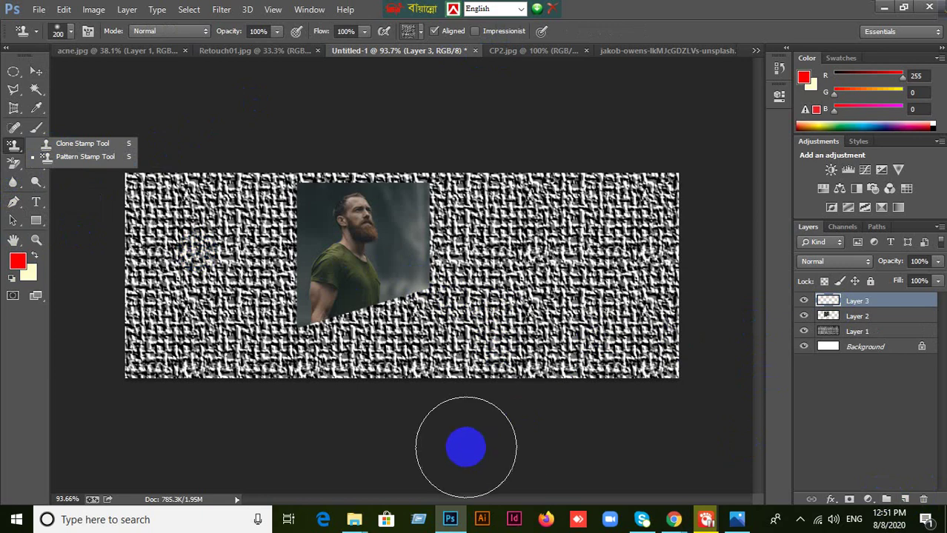
Check the Google Meet call in Chrome and return to Photoshop.
click(671, 518)
click(585, 466)
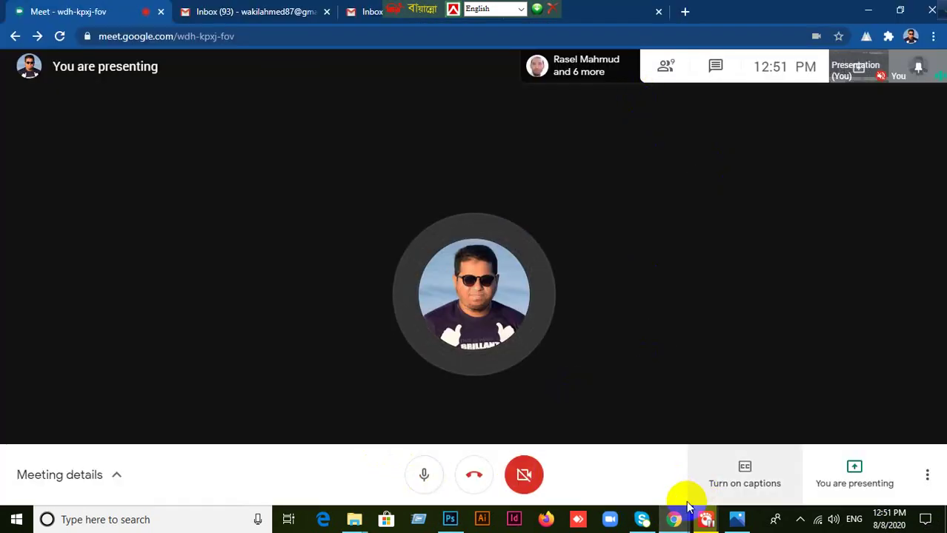
click(451, 520)
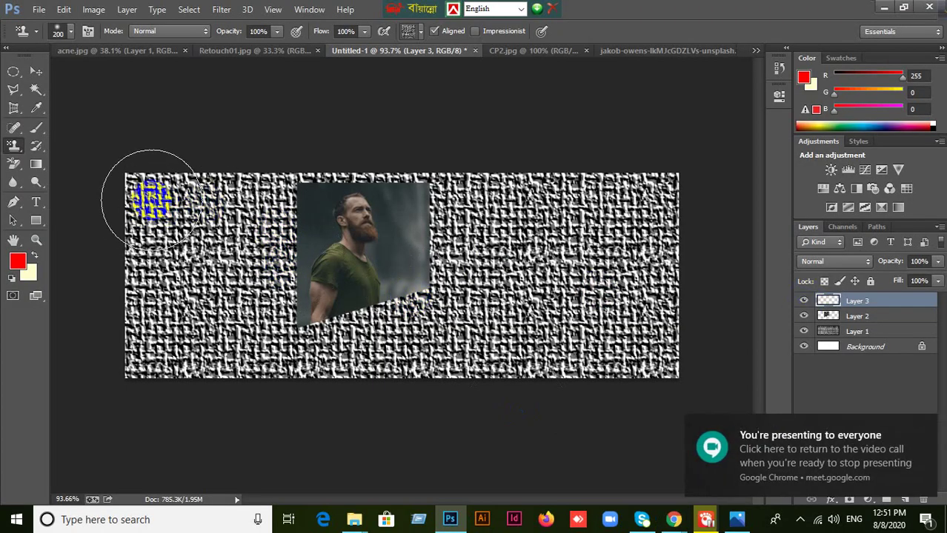
Append the Nature Patterns set to the Pattern Stamp's available patterns.
click(406, 31)
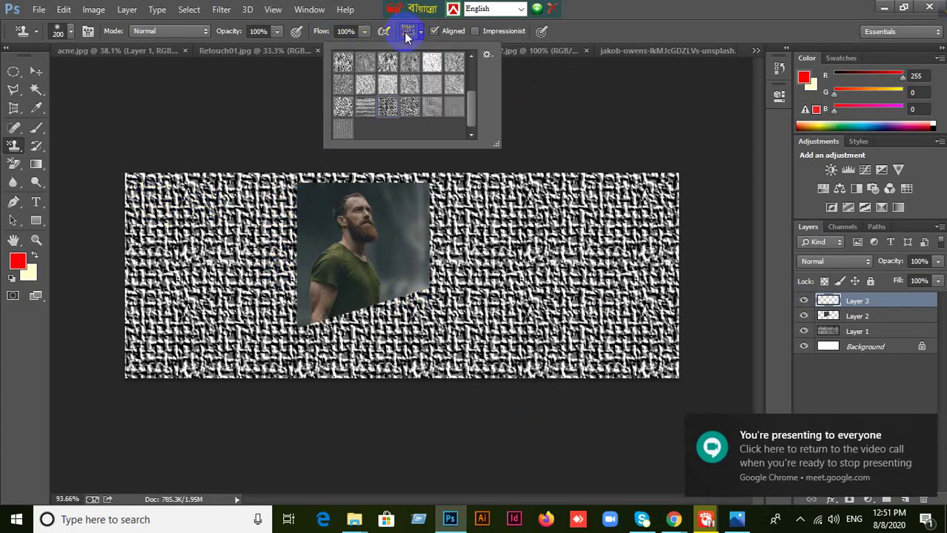
click(487, 54)
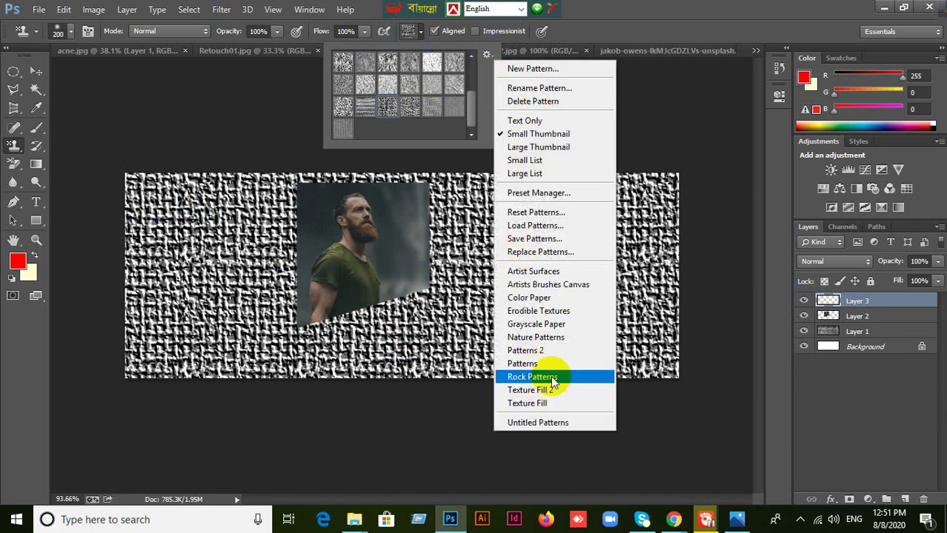
click(545, 338)
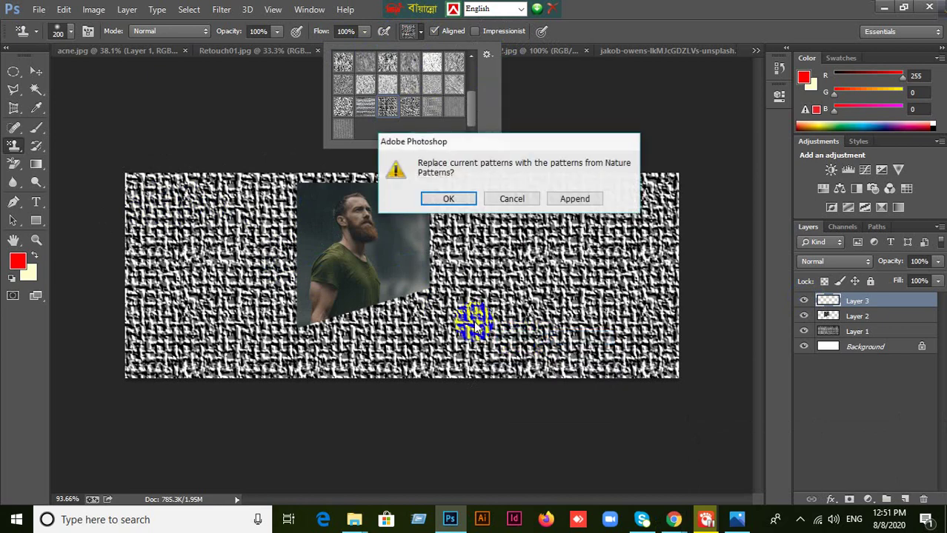
click(575, 198)
Choose the green and grey leaf pattern and paint it over the entire canvas on Layer 3.
click(387, 129)
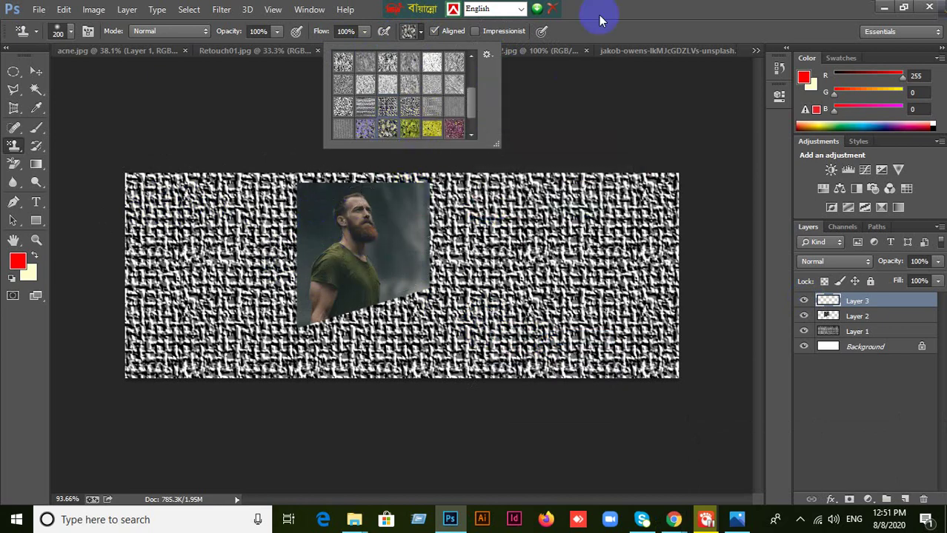
click(541, 102)
mouse_move(152, 186)
mouse_down()
mouse_move(528, 214)
mouse_move(672, 212)
mouse_move(628, 163)
mouse_move(237, 215)
mouse_move(127, 275)
mouse_move(140, 366)
mouse_move(368, 323)
mouse_move(182, 404)
mouse_move(332, 359)
mouse_move(416, 315)
mouse_up()
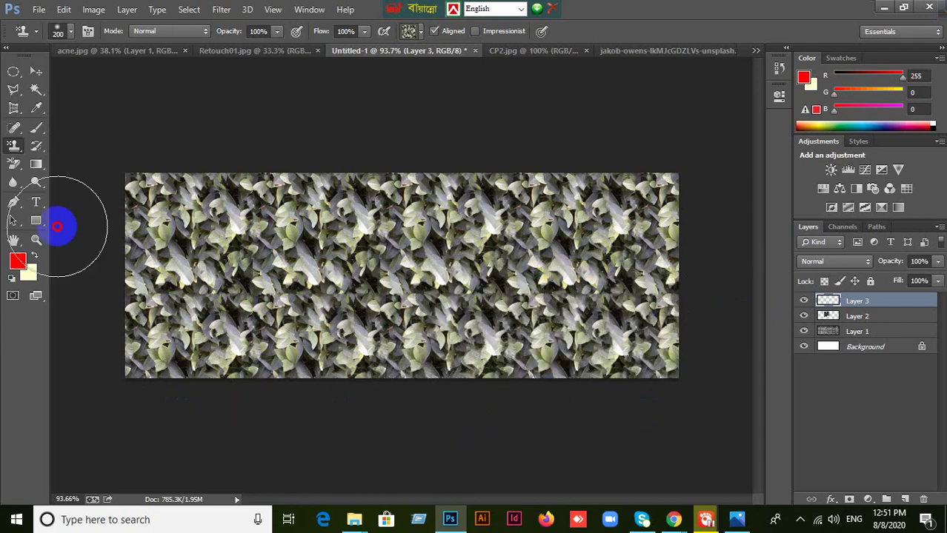
Try the Overlay and Color Dodge blend modes on Layer 3, and settle on Darker Color.
click(866, 263)
click(815, 178)
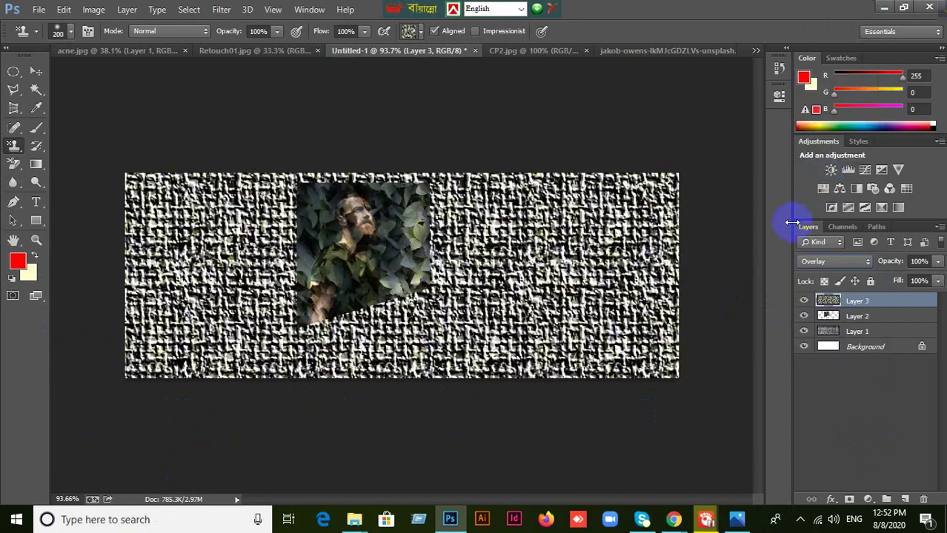
click(852, 263)
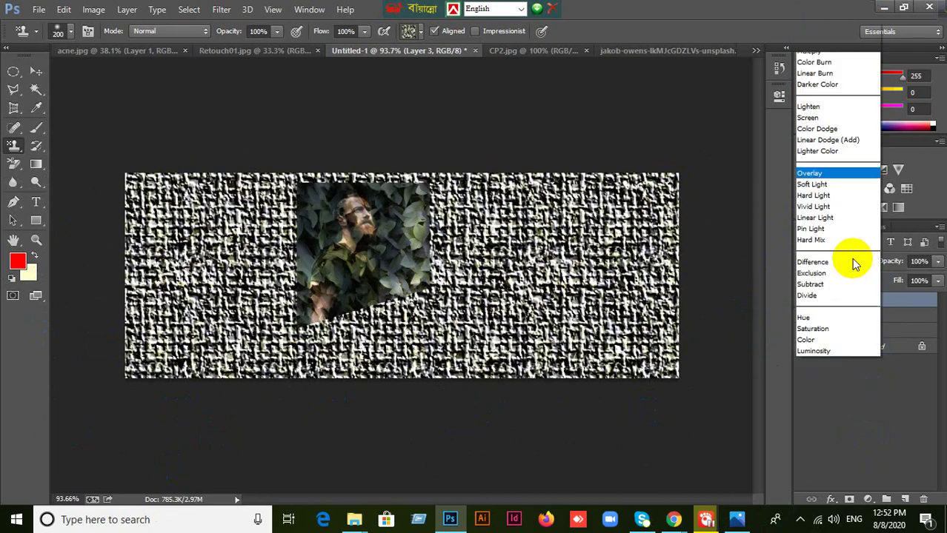
click(823, 129)
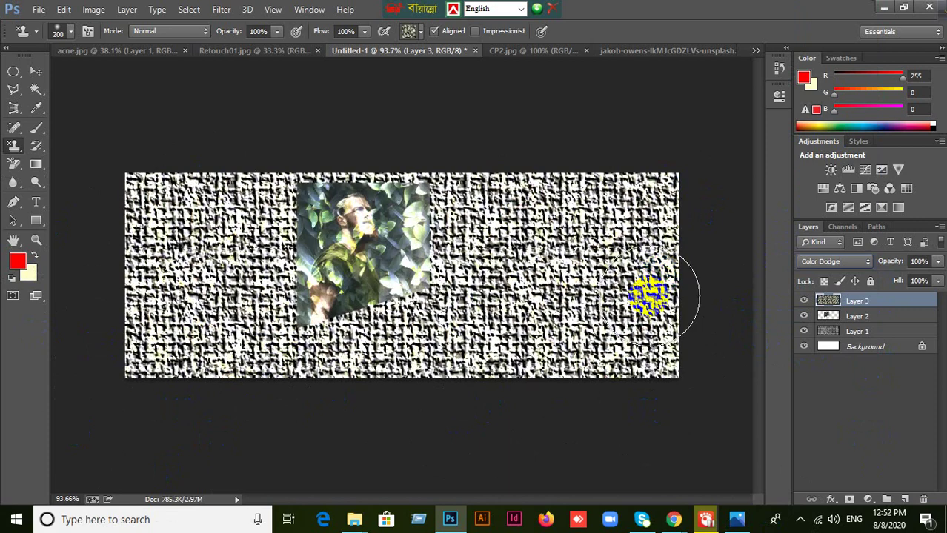
click(843, 261)
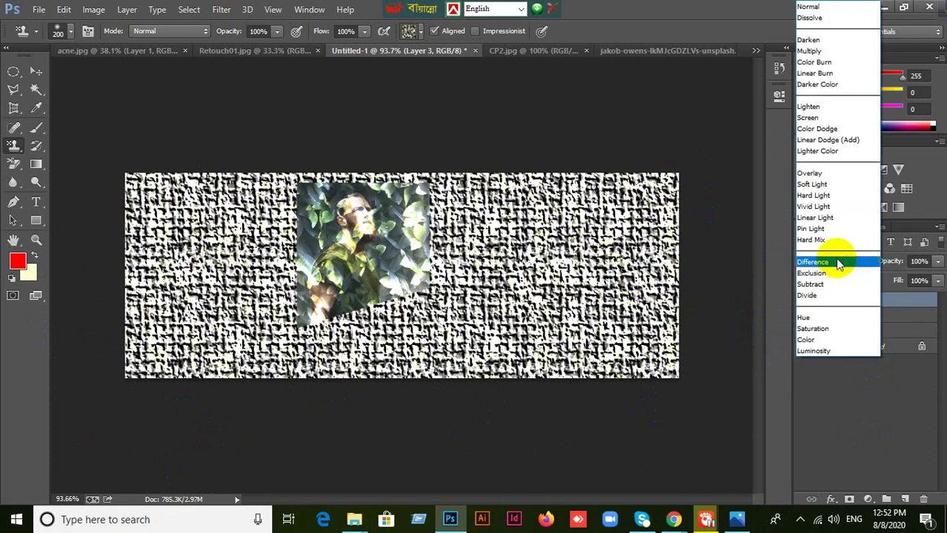
click(815, 84)
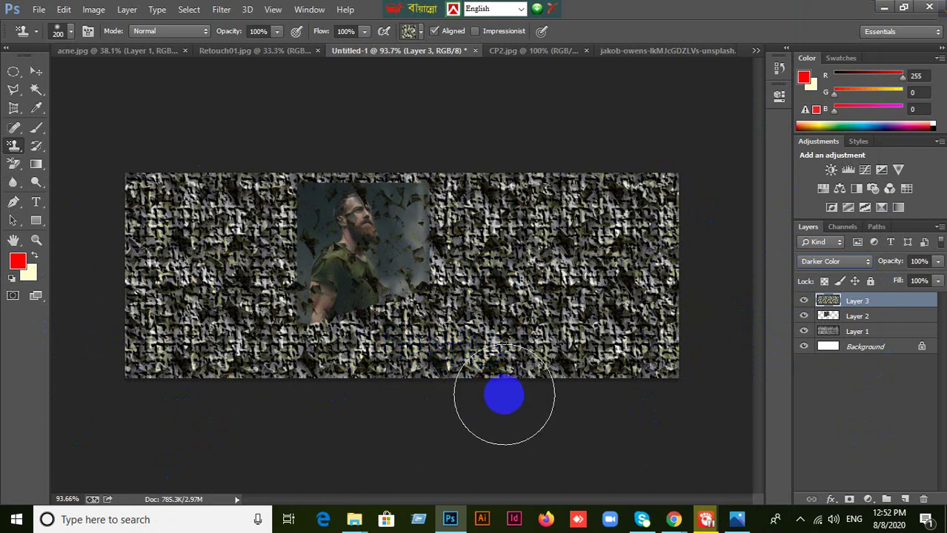
Delete Layer 1, Layer 2 and Layer 3 so that only the white Background layer is left.
click(35, 72)
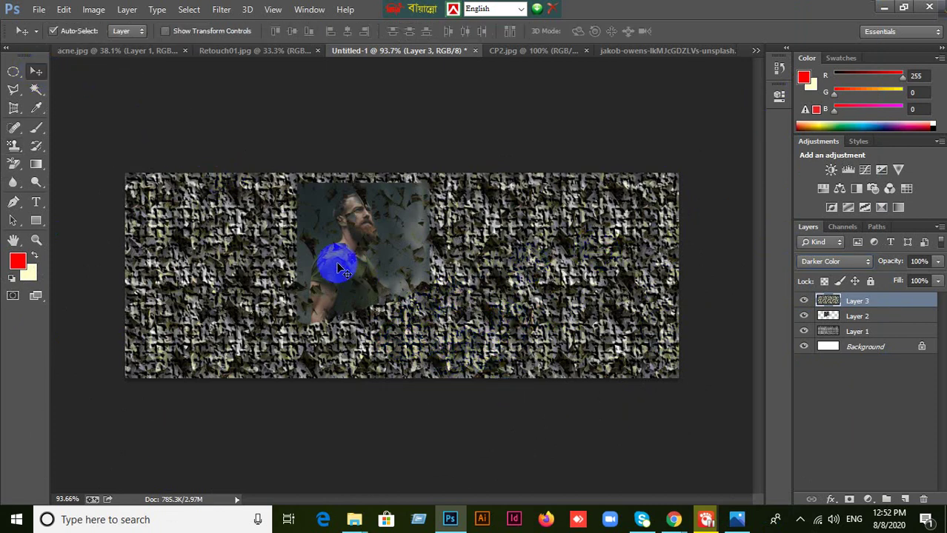
drag(338, 267, 391, 286)
drag(428, 331, 427, 325)
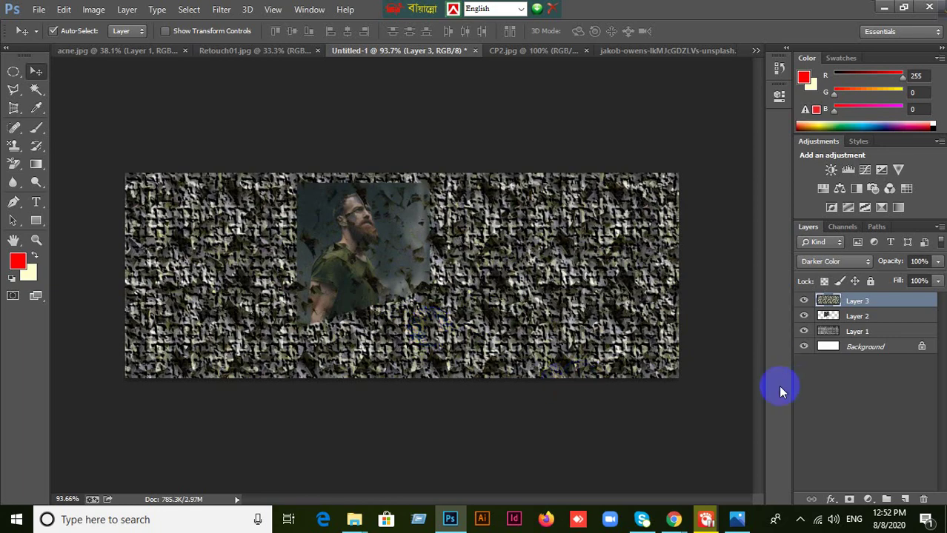
shift+click(889, 337)
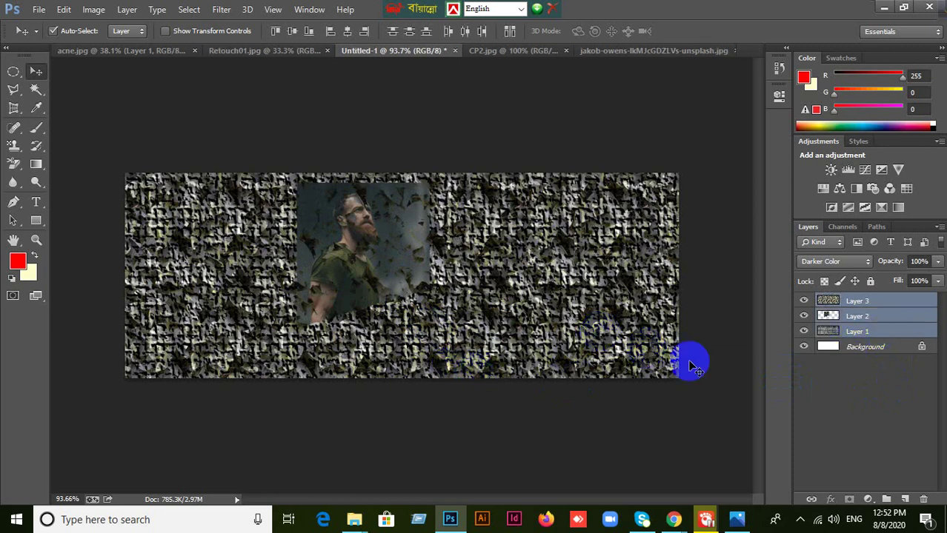
click(923, 499)
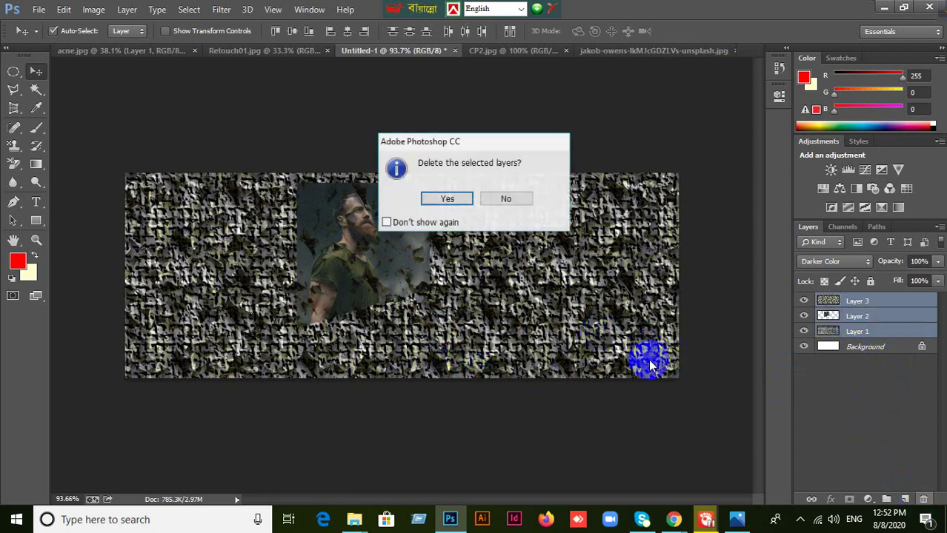
click(461, 201)
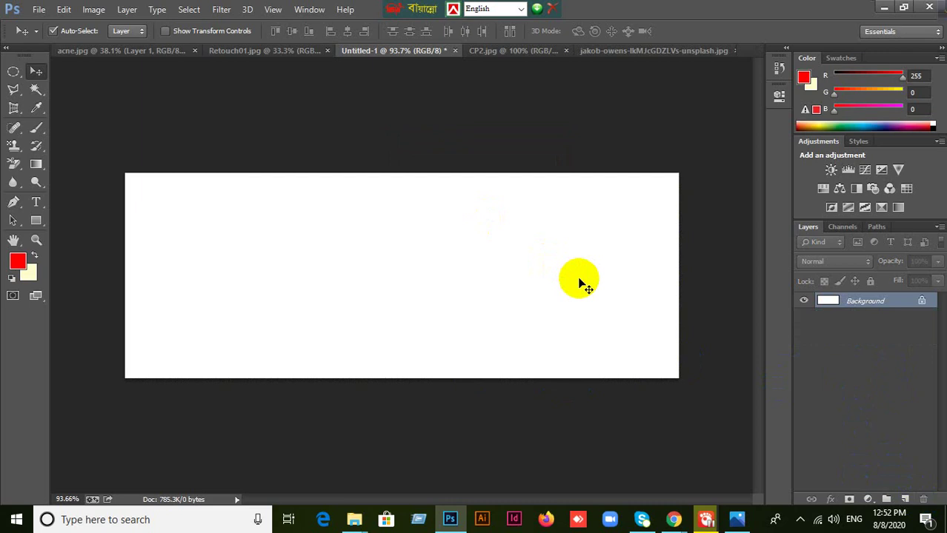
Review the tools in the stamp, healing brush and eraser groups, and return to the Move Tool.
click(16, 151)
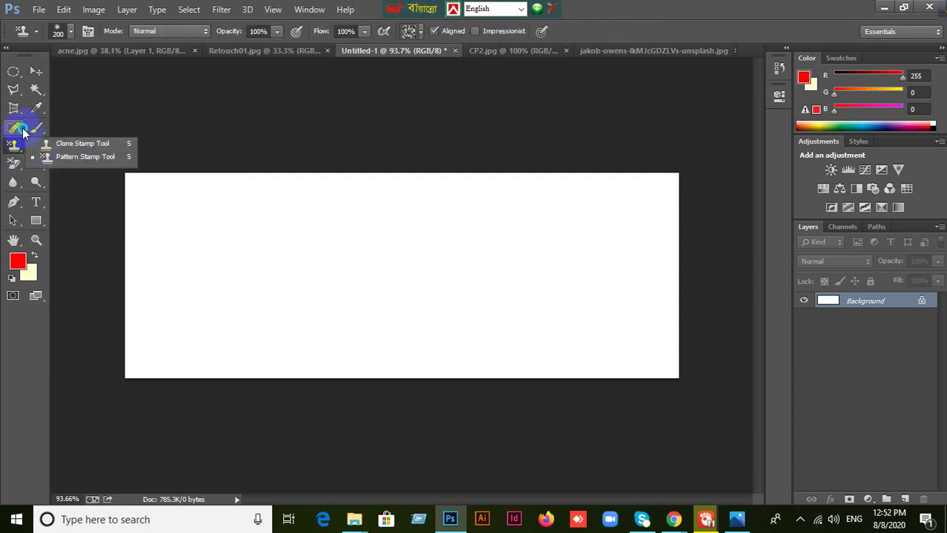
click(13, 127)
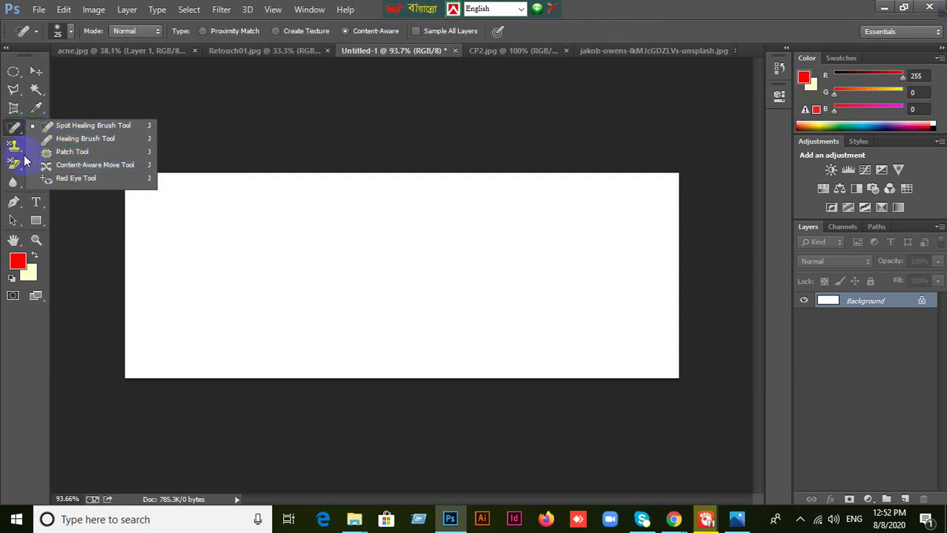
click(21, 155)
mouse_move(21, 155)
mouse_down()
mouse_move(74, 131)
mouse_move(76, 160)
mouse_up()
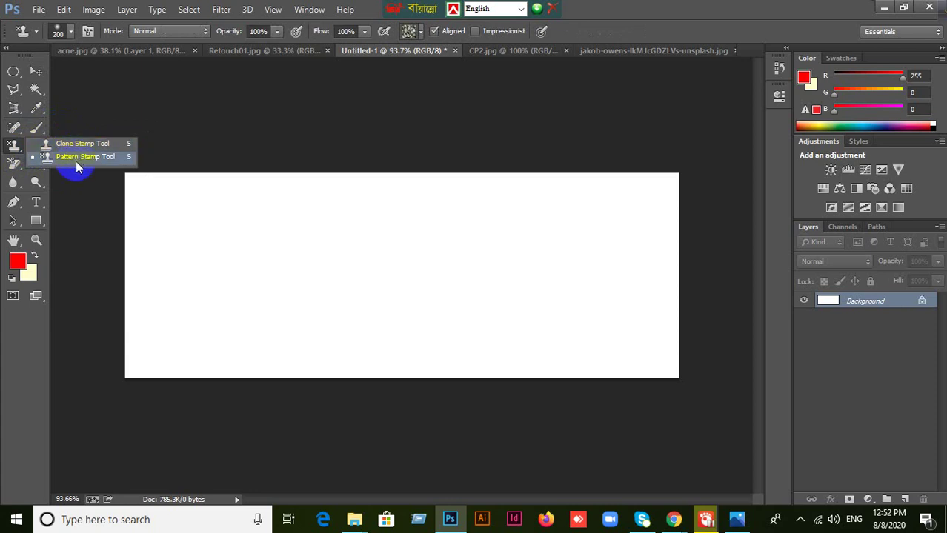
drag(14, 164, 16, 178)
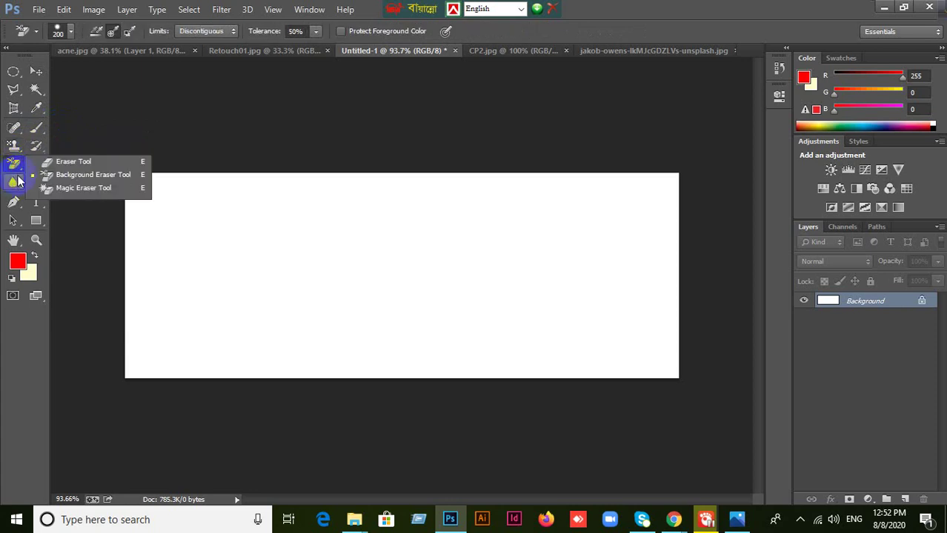
click(33, 70)
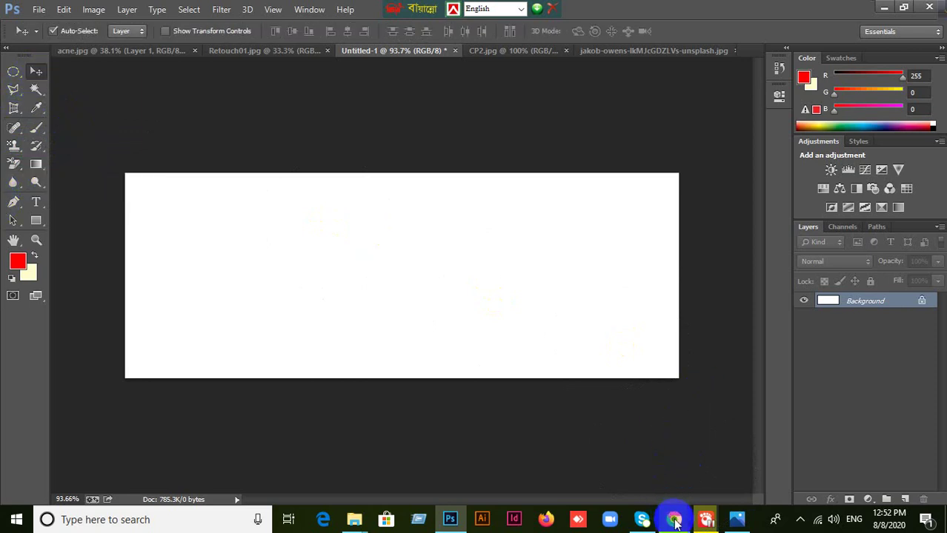
Switch to the Google Meet call in Chrome, turn the microphone on, and return to Photoshop.
mouse_move(672, 519)
click(635, 483)
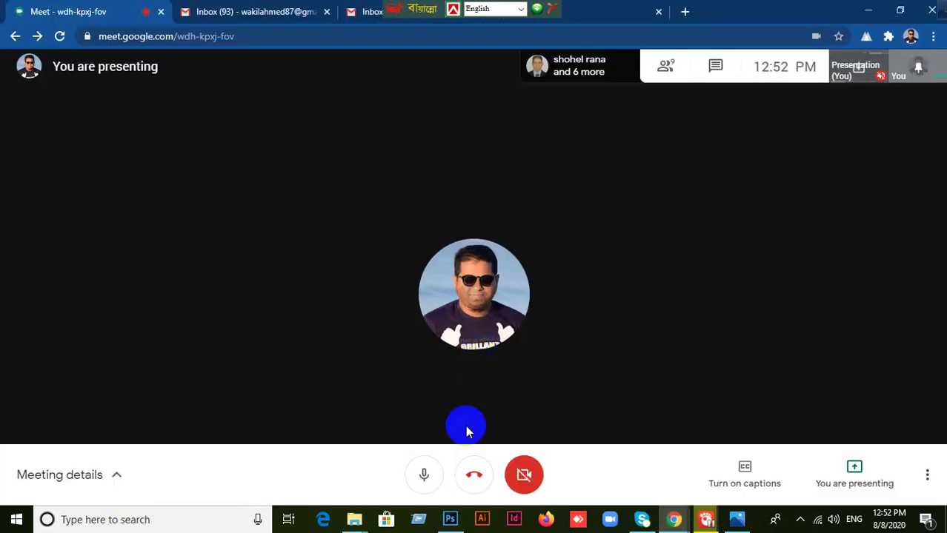
click(427, 478)
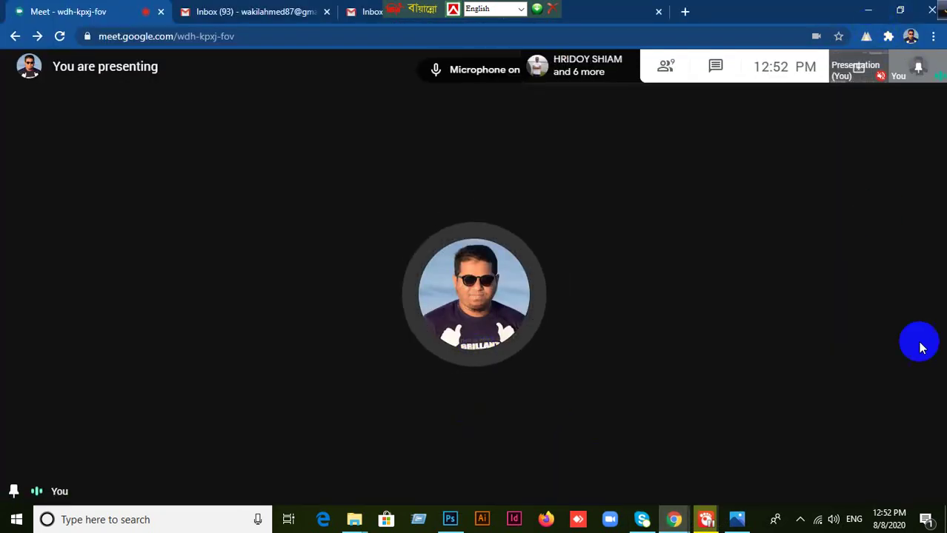
click(868, 11)
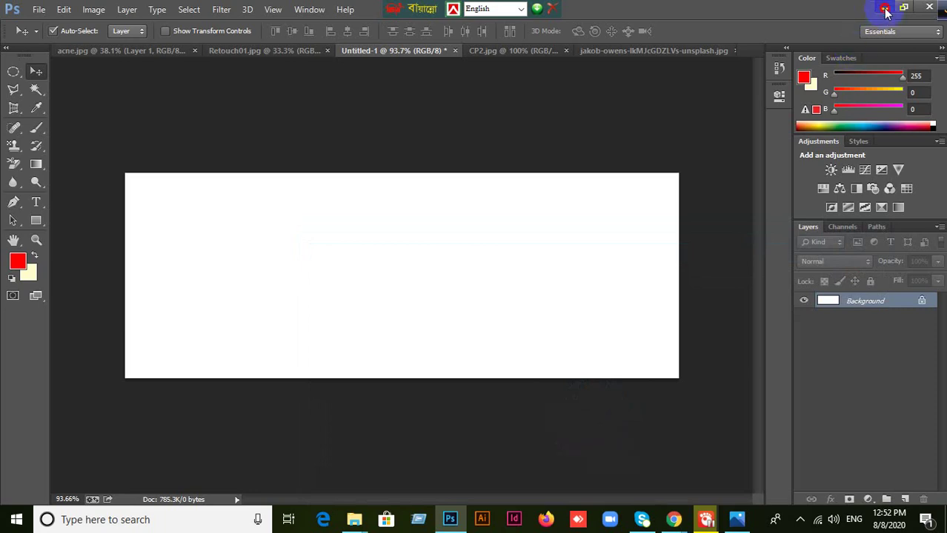
Put Photoshop and File Explorer aside to check the Background Eraser video in GOM Player, and switch back to Photoshop.
click(884, 7)
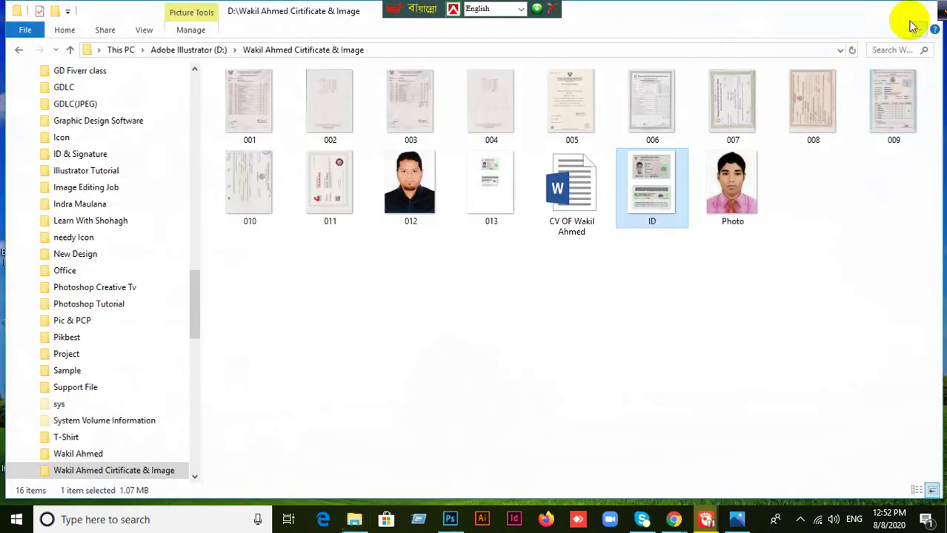
click(925, 10)
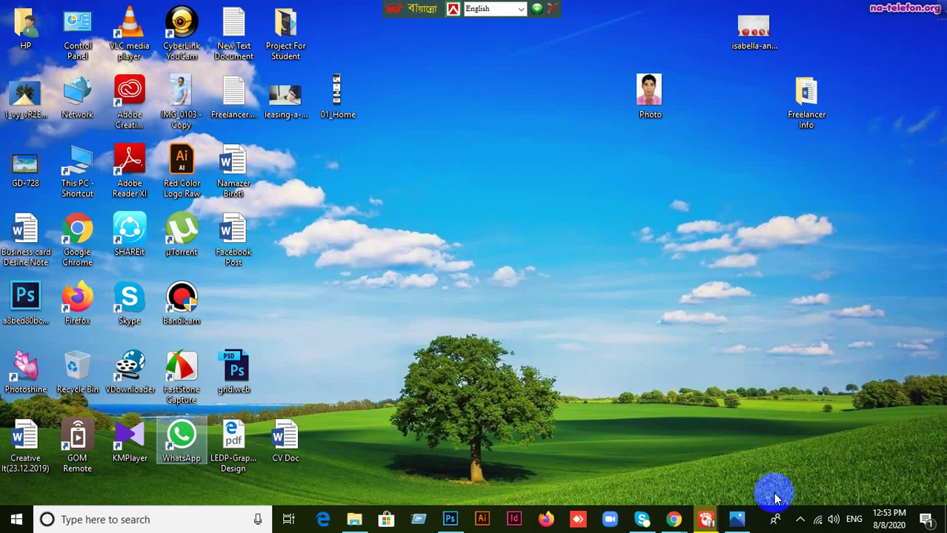
click(706, 519)
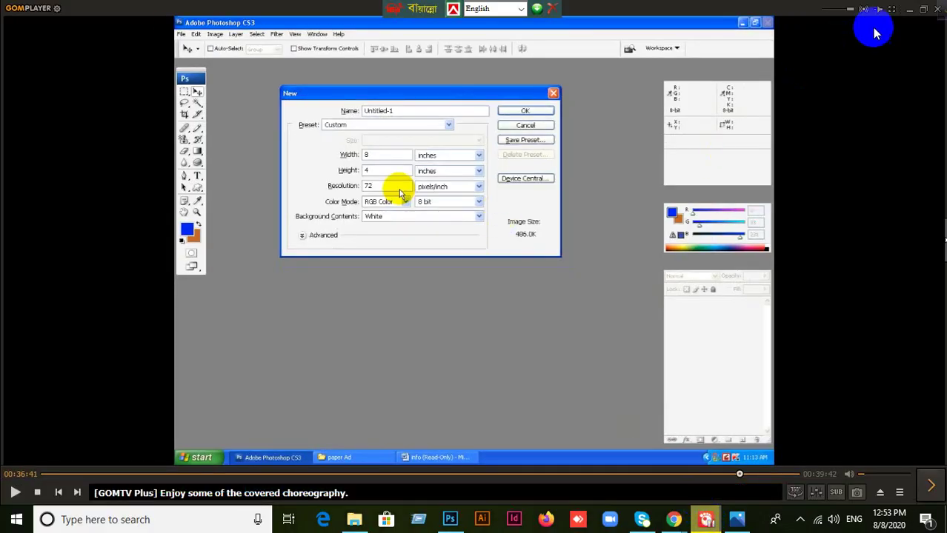
double_click(750, 11)
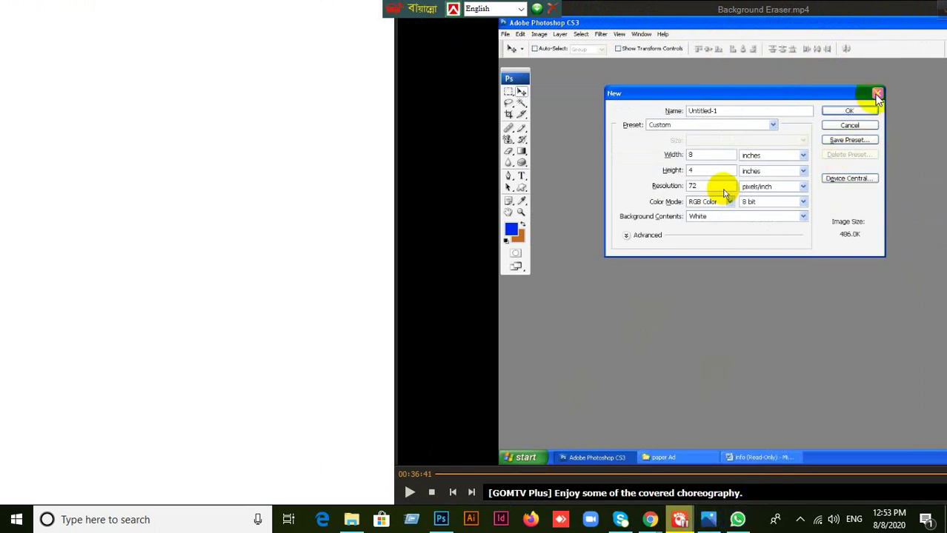
click(441, 519)
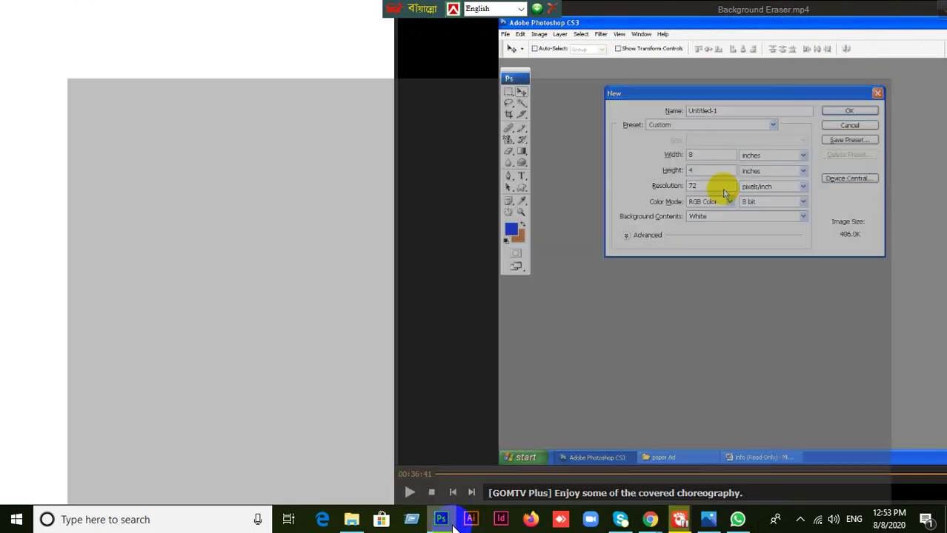